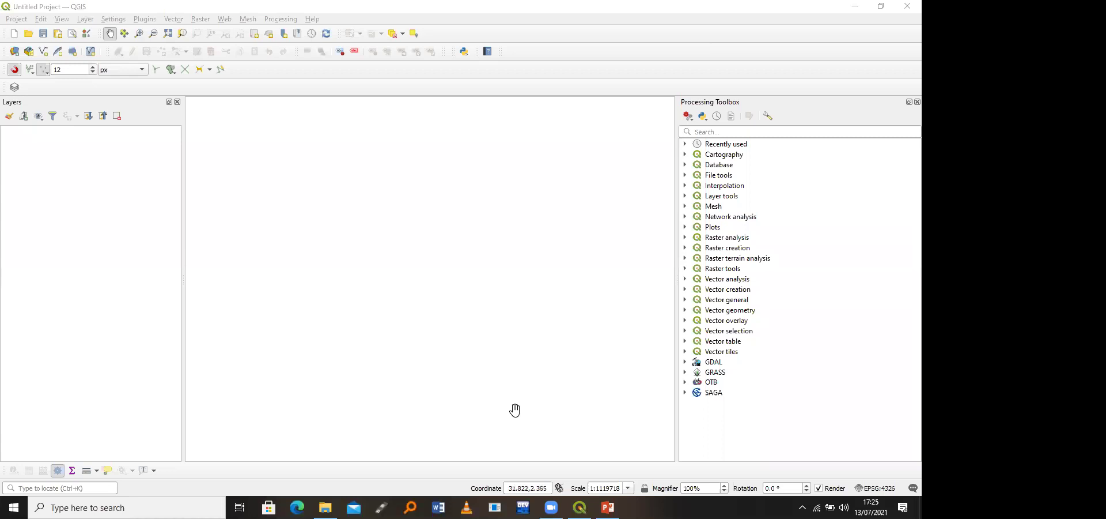
# Step: Bring up the West Nile schools map slide in PowerPoint, and minimize the presentation to return to QGIS
pyautogui.click(580, 507)
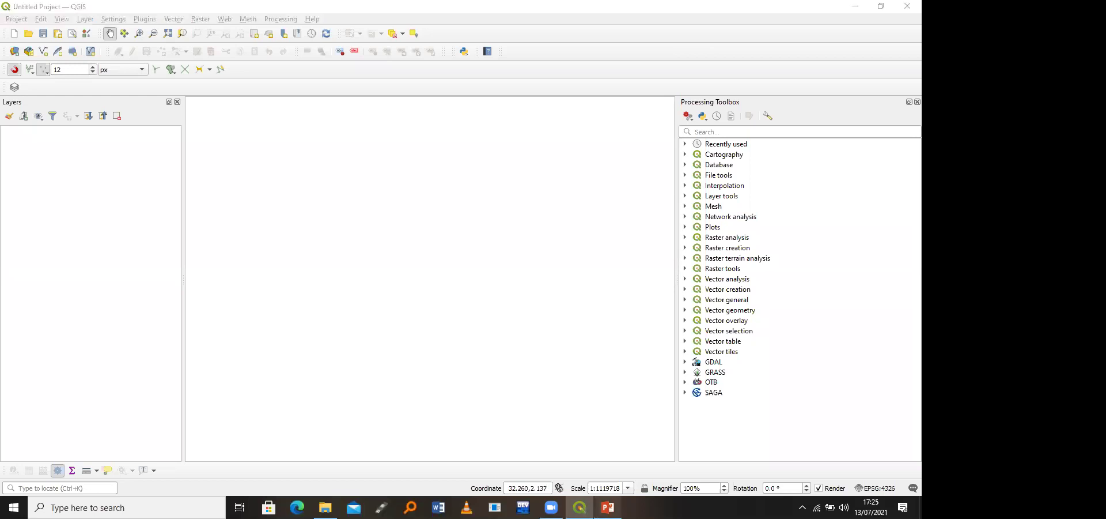
pyautogui.hotkey('alt', 'Tab')
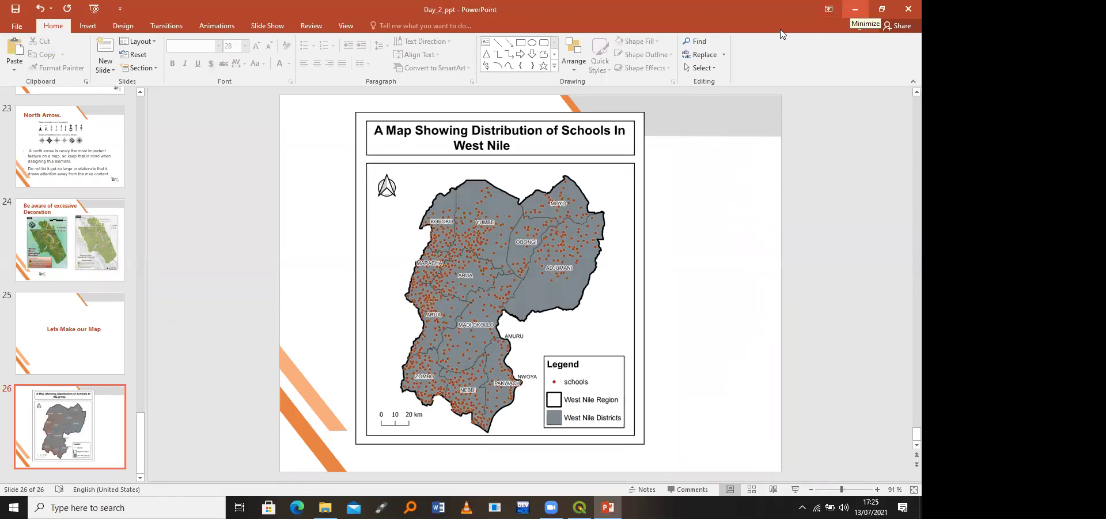
pyautogui.click(855, 9)
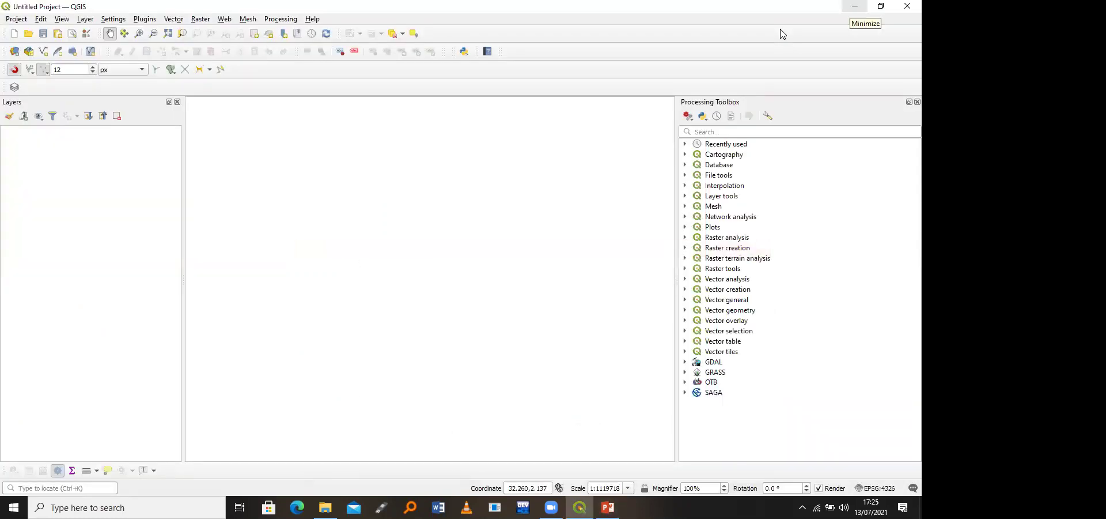
# Step: Save the project as schools in the Day_2_QGIS_BootCamp folder on the Desktop
pyautogui.click(16, 19)
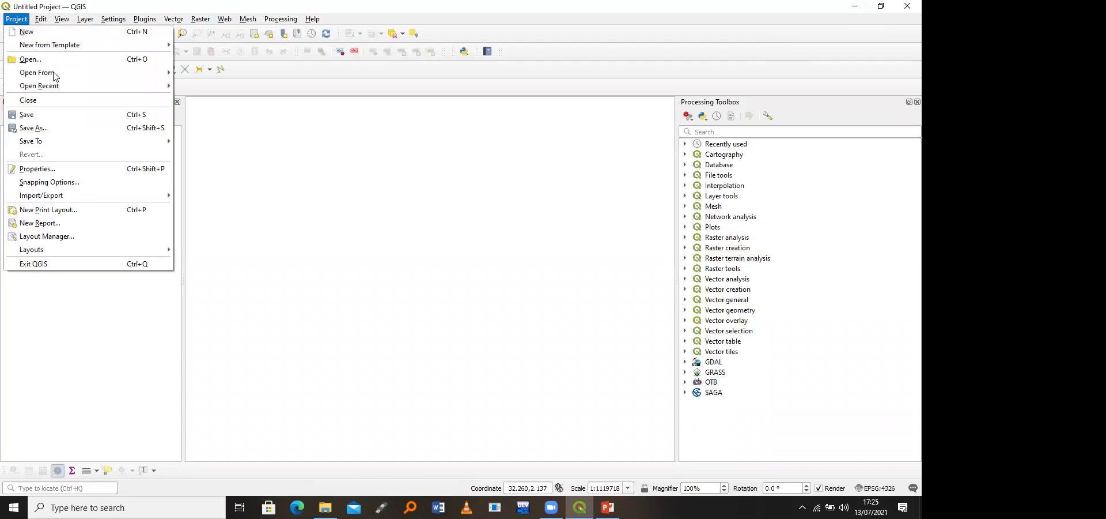
pyautogui.click(74, 121)
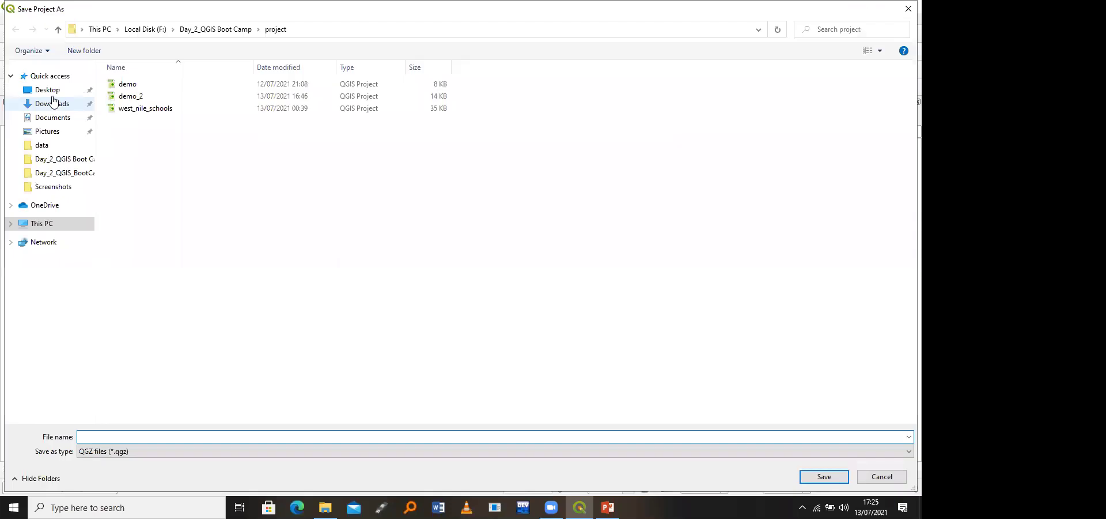
pyautogui.click(50, 92)
pyautogui.doubleClick(132, 95)
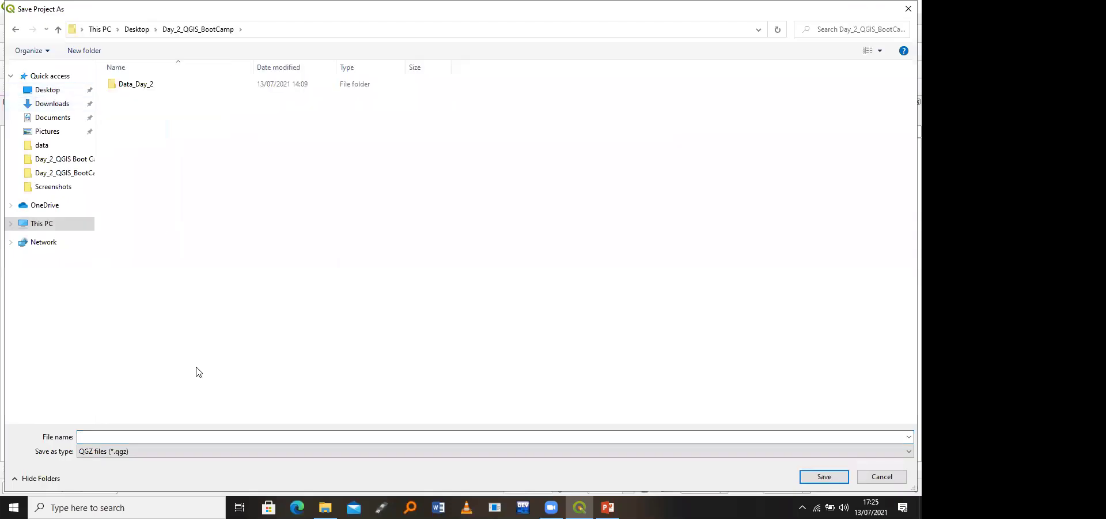
pyautogui.click(199, 437)
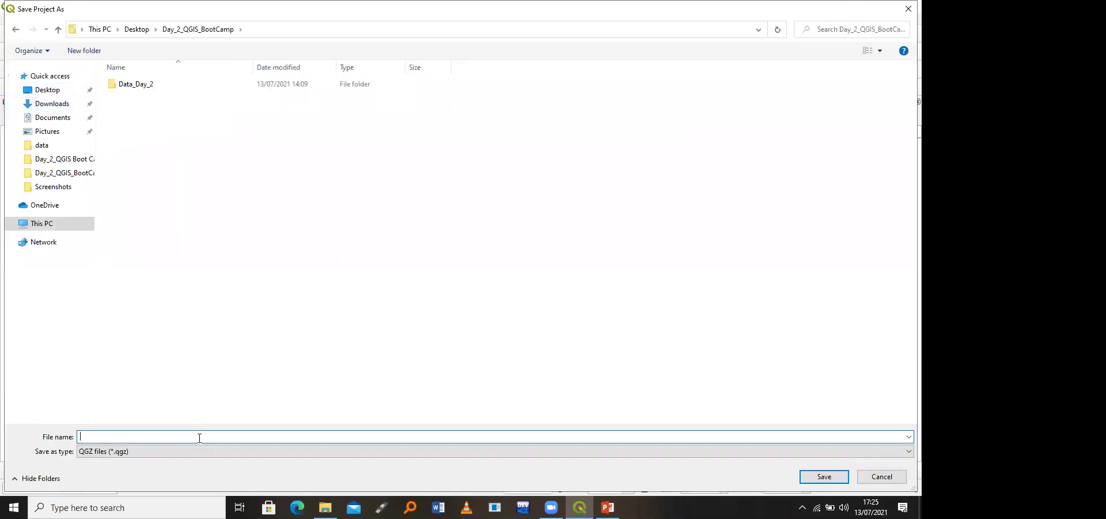
pyautogui.write('schools')
pyautogui.press('Return')
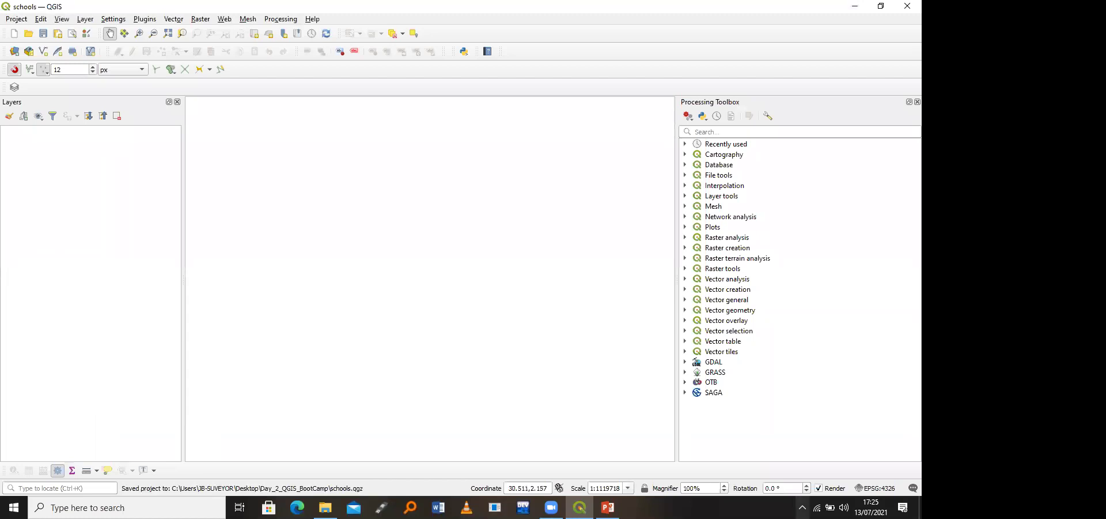
# Step: Set the project's coordinate reference system to Arc 1960 / UTM zone 36N (EPSG:21096)
pyautogui.click(891, 489)
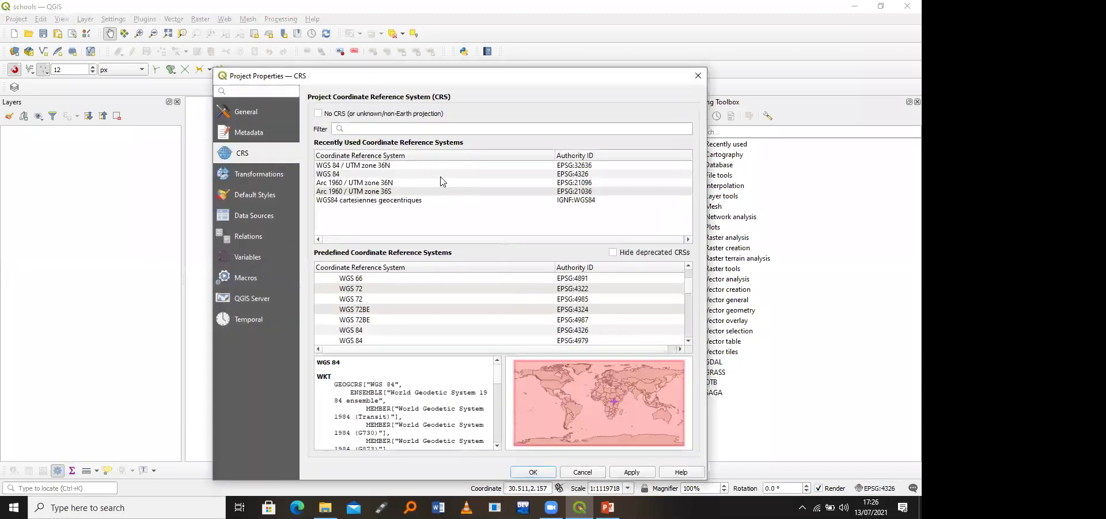
pyautogui.click(409, 184)
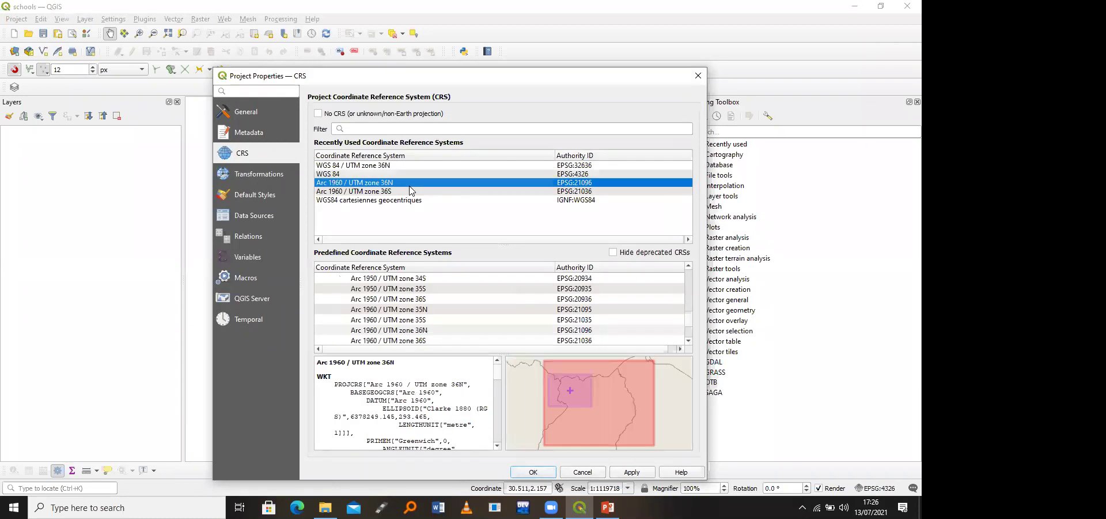
pyautogui.click(641, 470)
pyautogui.click(533, 472)
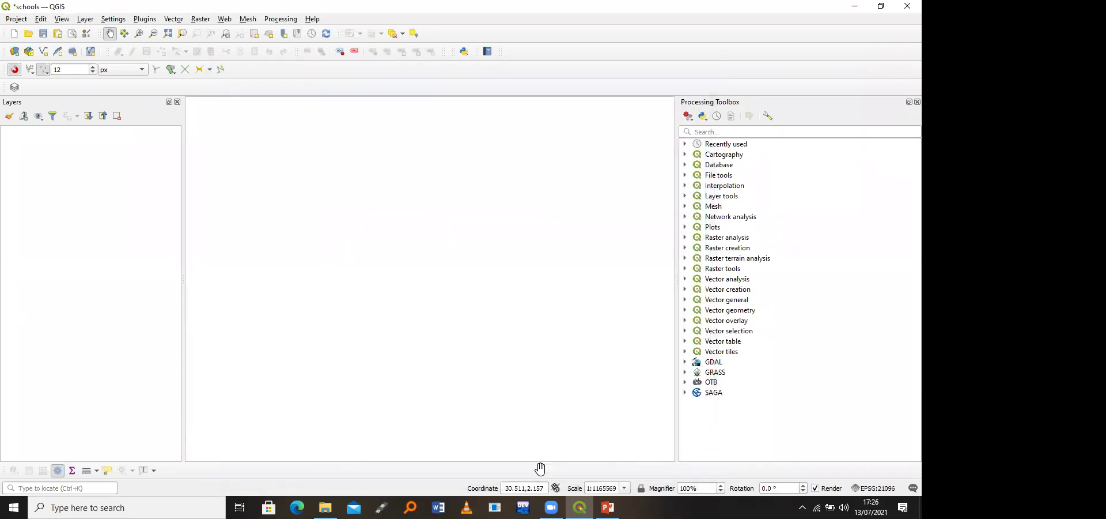
pyautogui.click(85, 19)
pyautogui.moveTo(242, 57)
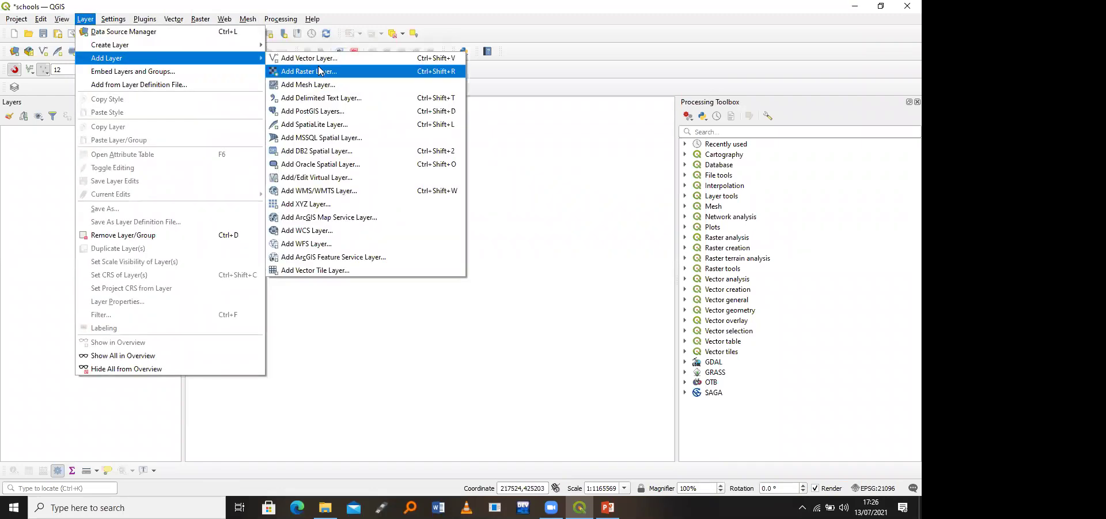
pyautogui.click(314, 58)
pyautogui.click(665, 113)
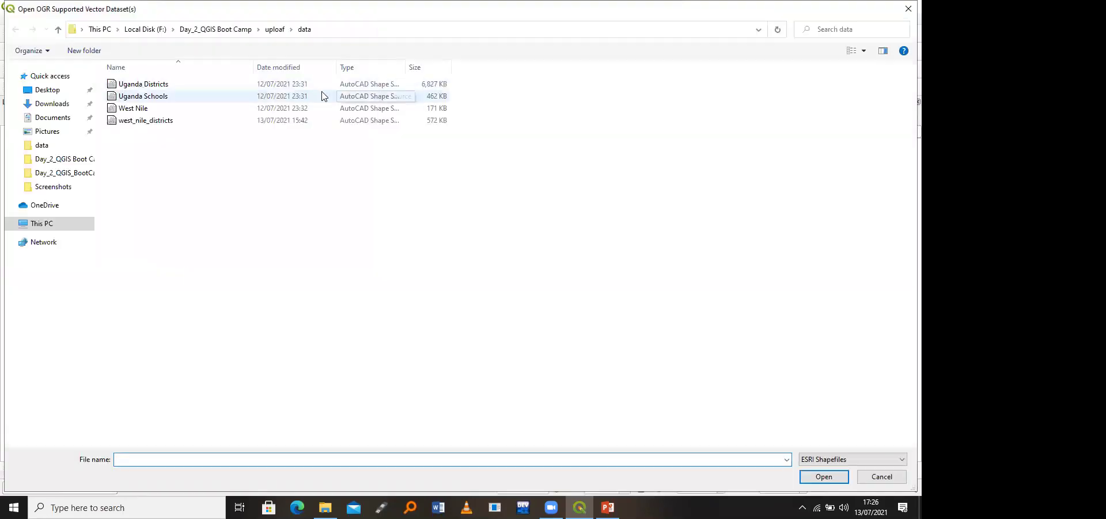
pyautogui.click(813, 458)
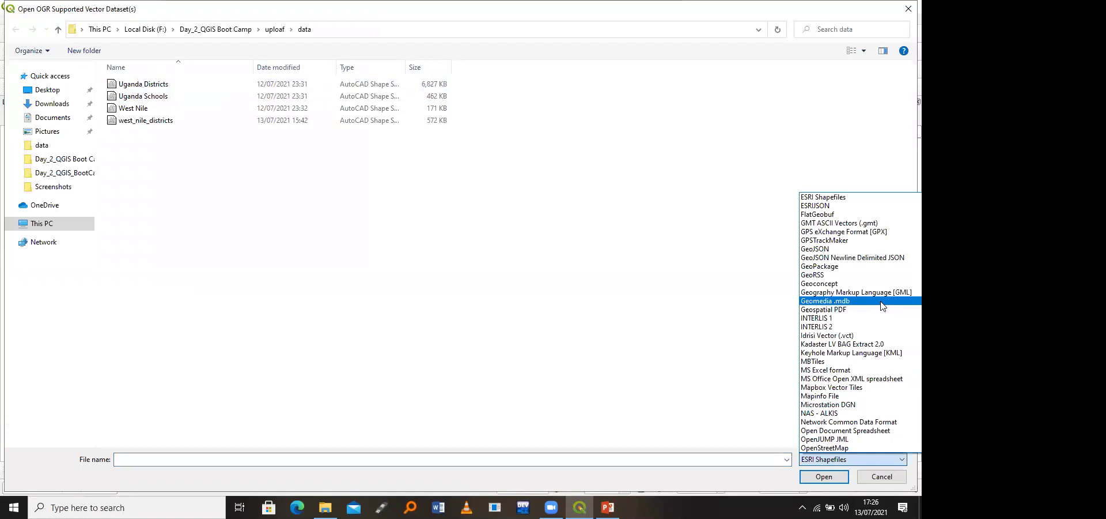
pyautogui.scroll(5, 881, 306)
pyautogui.click(858, 197)
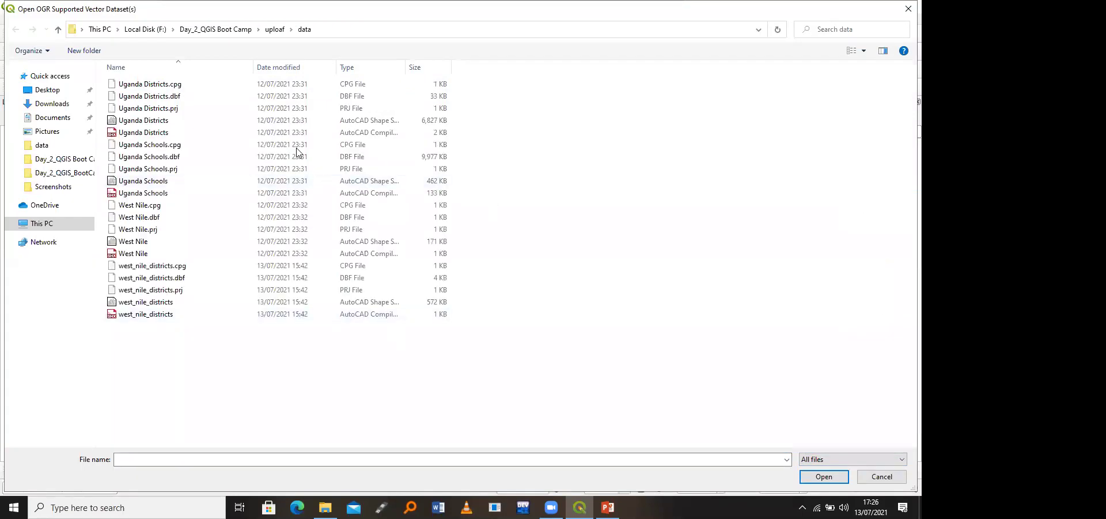
pyautogui.click(837, 459)
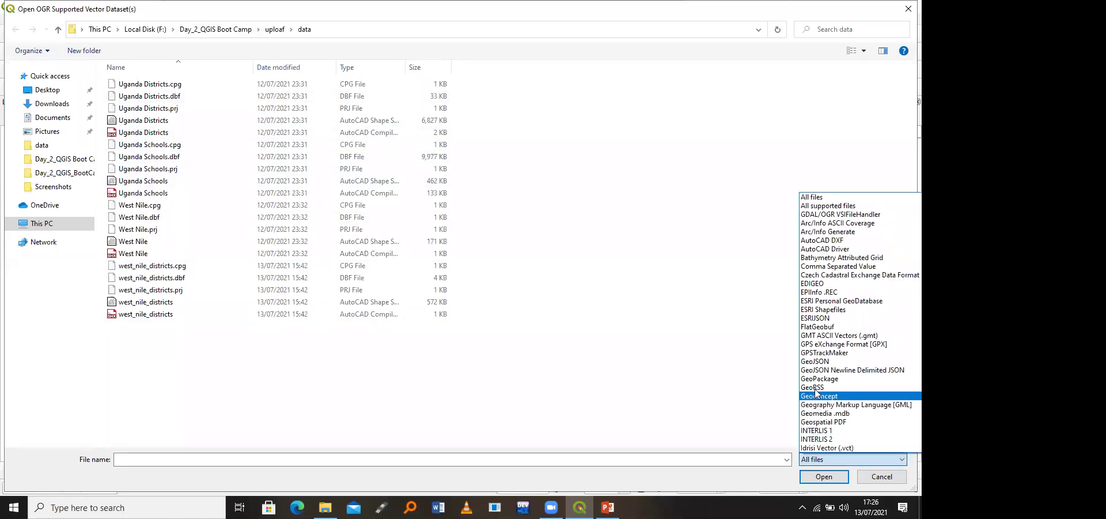
pyautogui.click(814, 310)
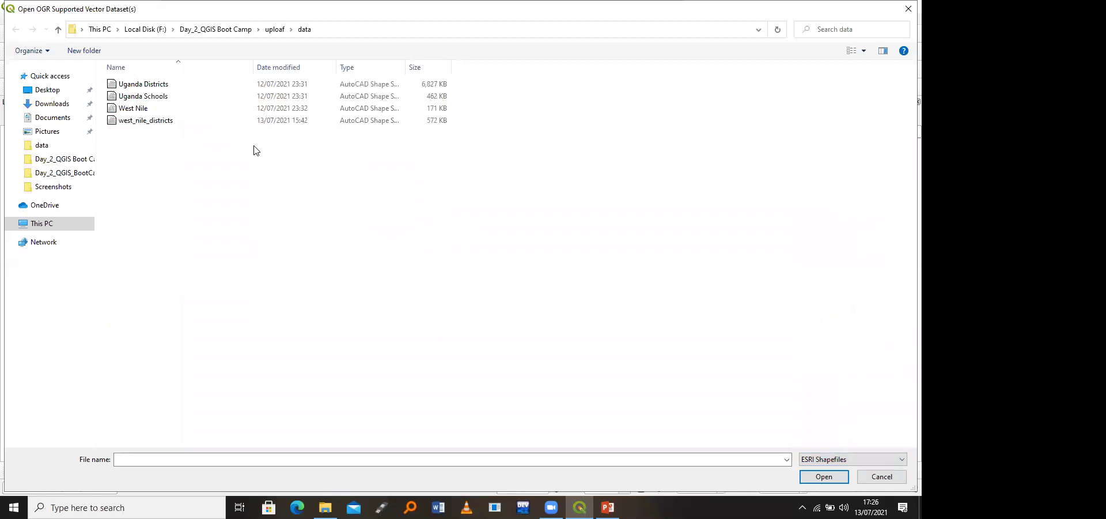
pyautogui.click(190, 88)
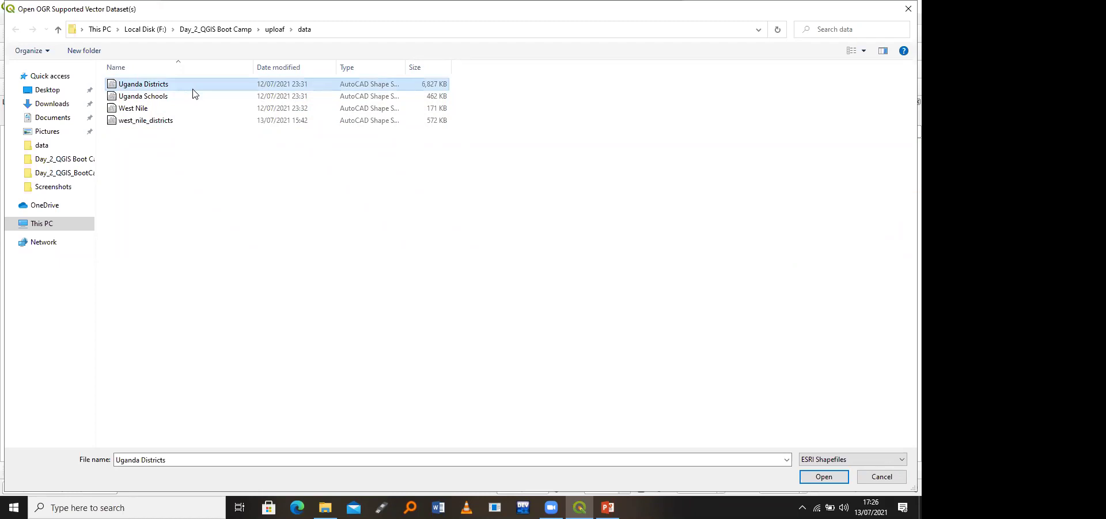
pyautogui.keyDown('ctrl'); pyautogui.click(195, 97); pyautogui.keyUp('ctrl')
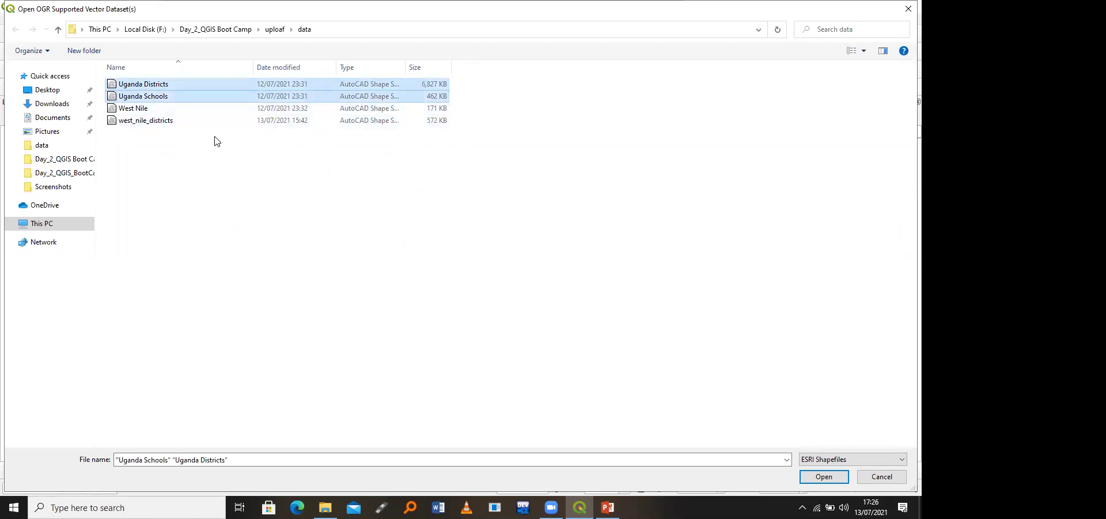
pyautogui.click(216, 85)
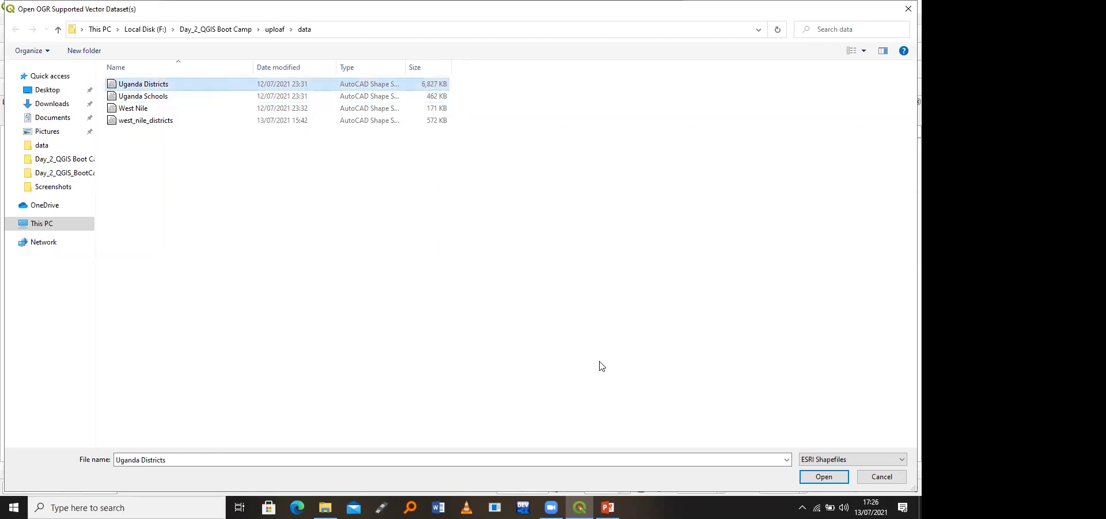
pyautogui.click(817, 478)
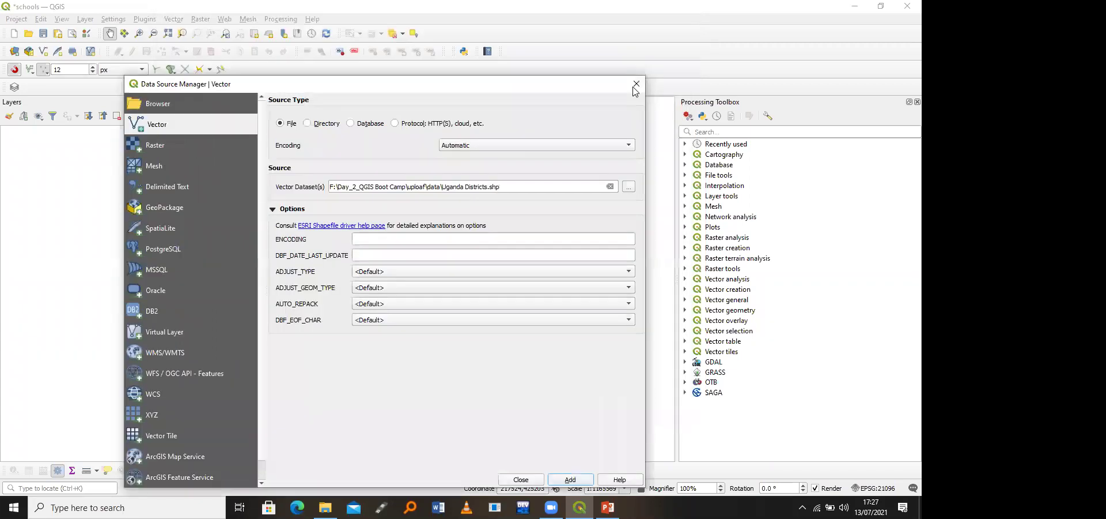
pyautogui.click(645, 77)
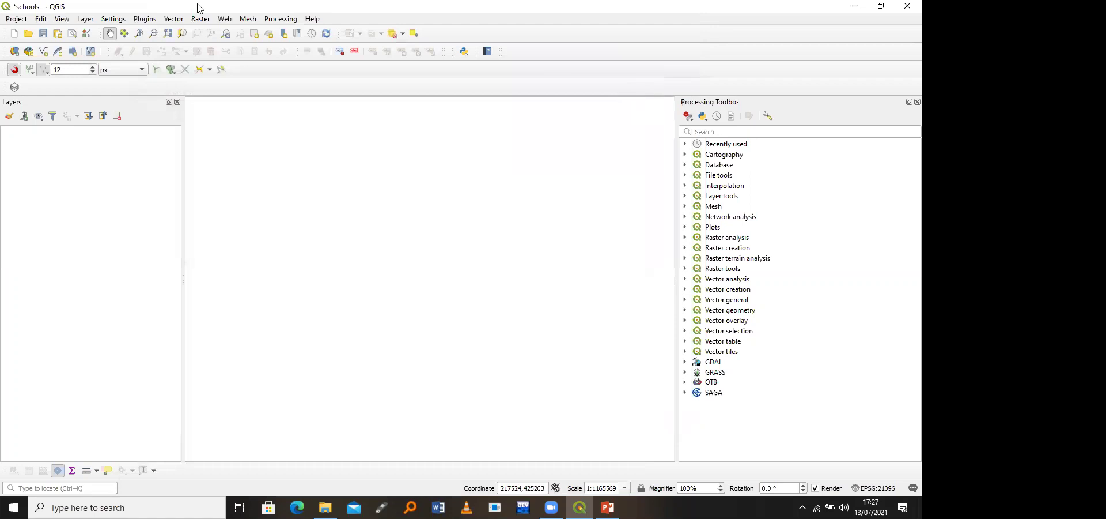
# Step: Start adding a vector layer and browse for its dataset in Desktop > Day_2_QGIS_BootCamp > Data_Day_2
pyautogui.click(86, 19)
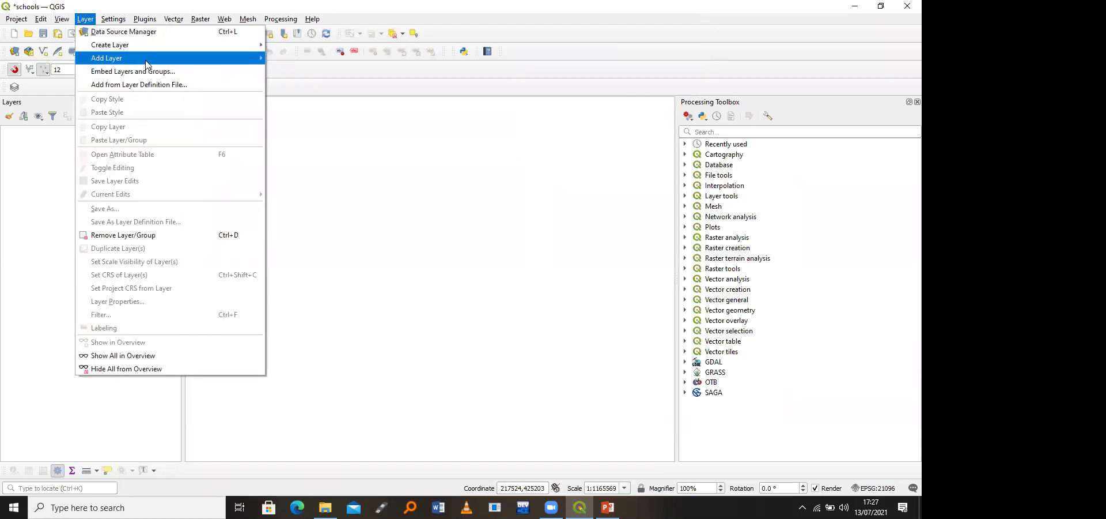
pyautogui.moveTo(146, 62)
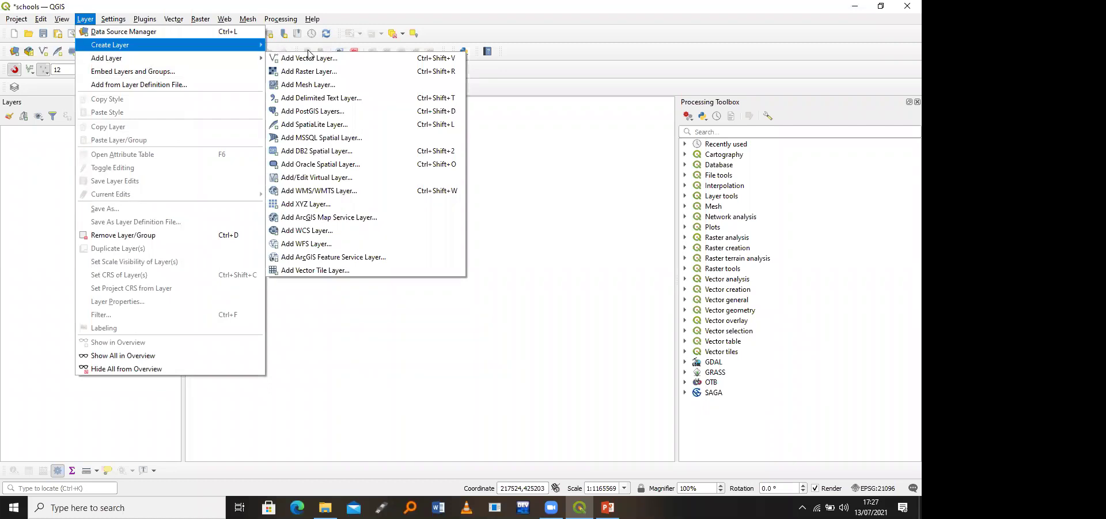
pyautogui.moveTo(236, 50)
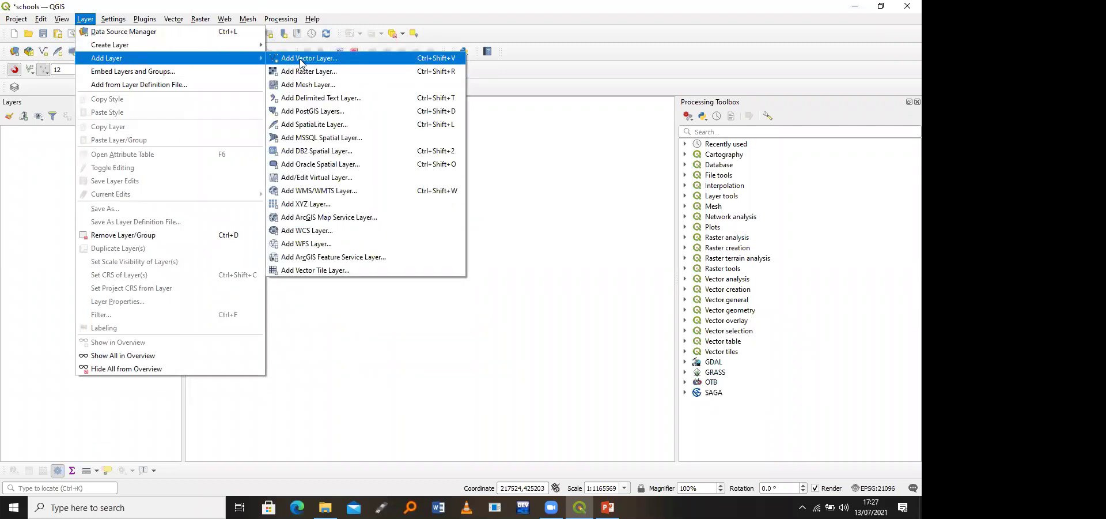
pyautogui.click(299, 63)
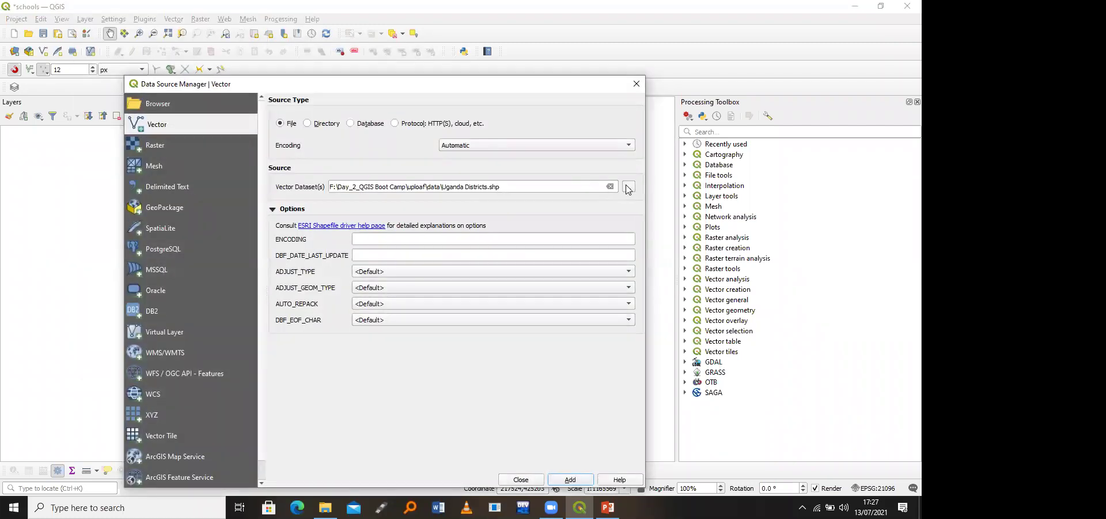
pyautogui.click(628, 190)
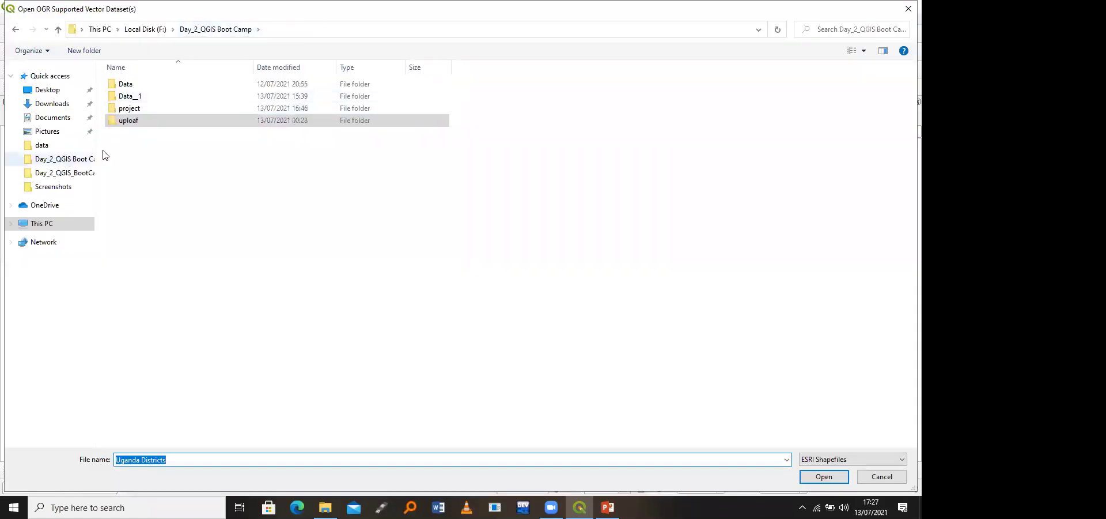
pyautogui.click(56, 92)
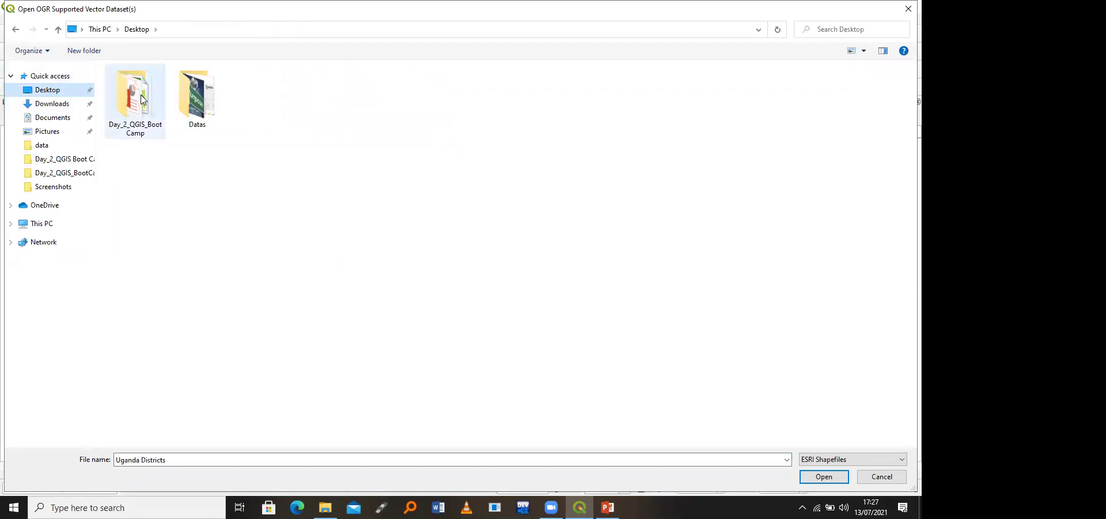
pyautogui.doubleClick(141, 99)
pyautogui.doubleClick(143, 86)
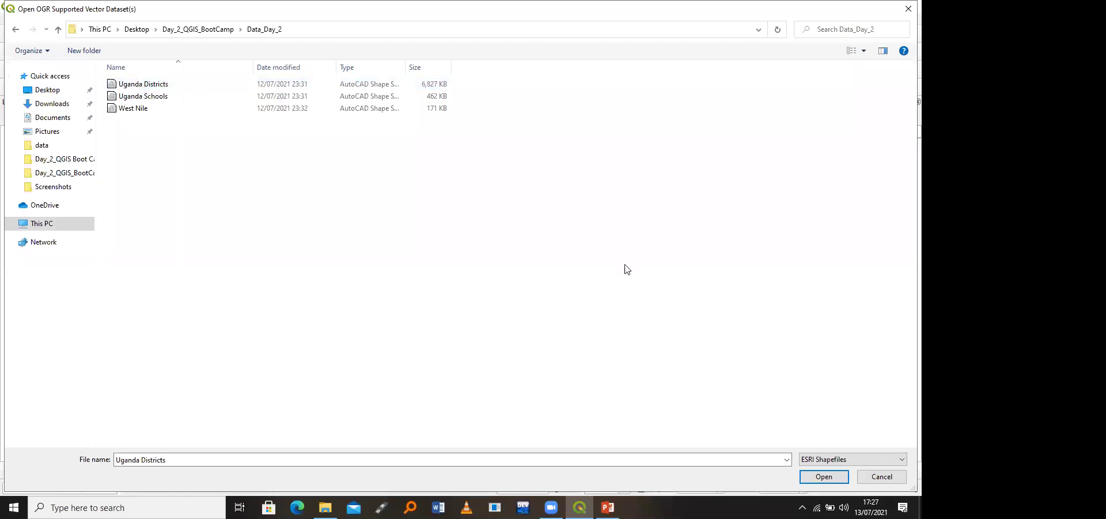
# Step: List all file types in the Data_Day_2 folder, and restrict the list to ESRI Shapefiles again
pyautogui.click(833, 459)
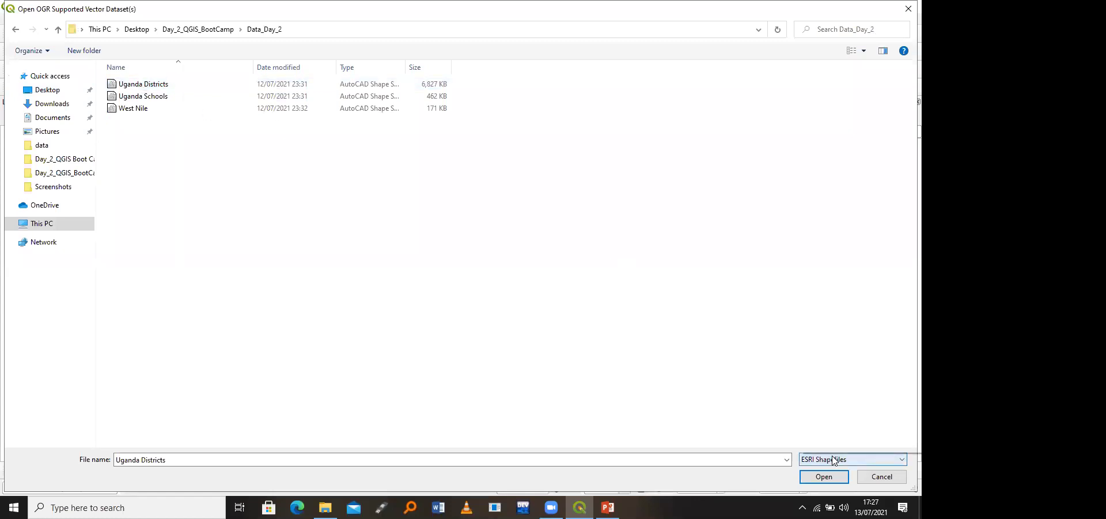
pyautogui.click(833, 459)
pyautogui.scroll(10, 824, 288)
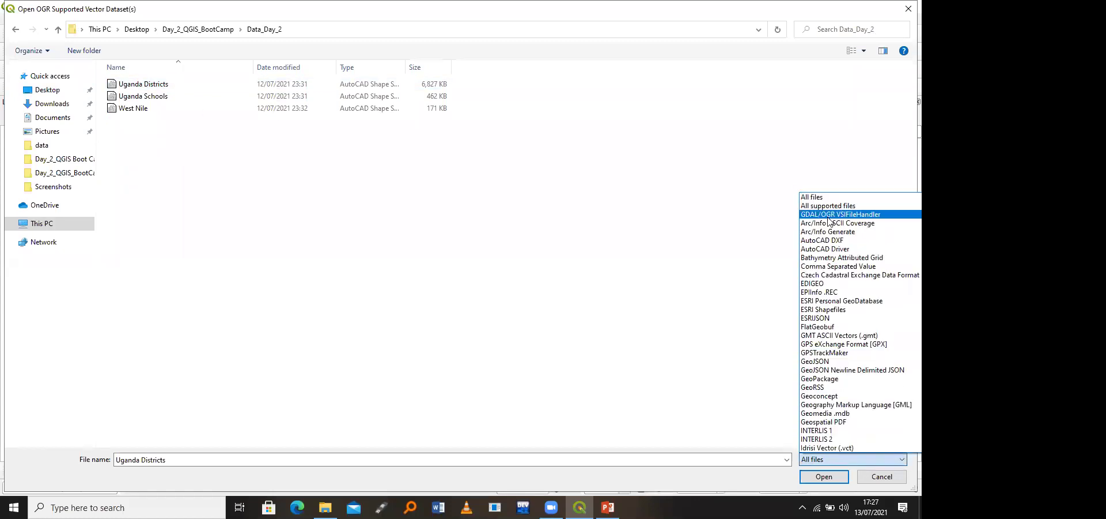
pyautogui.click(824, 198)
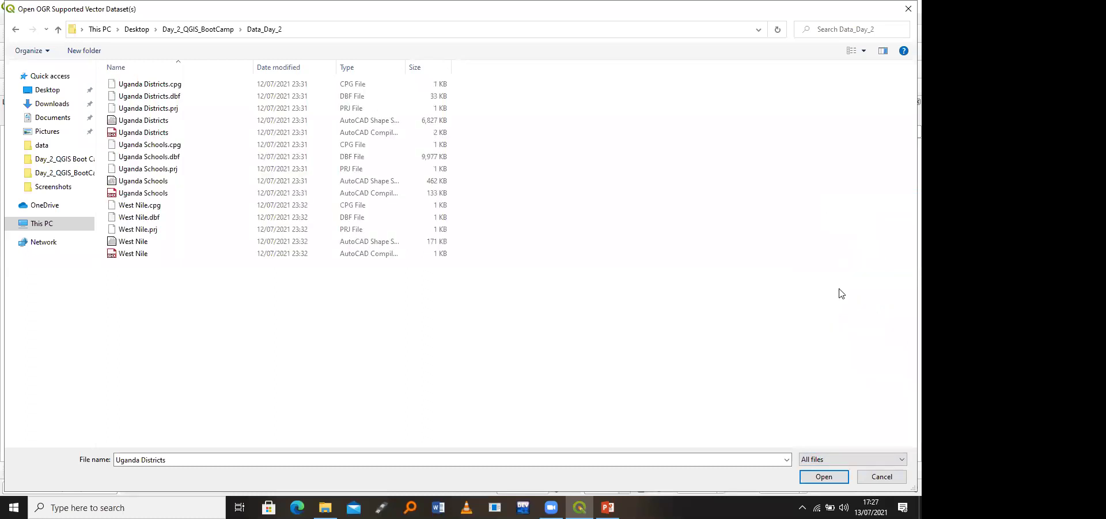
pyautogui.click(853, 458)
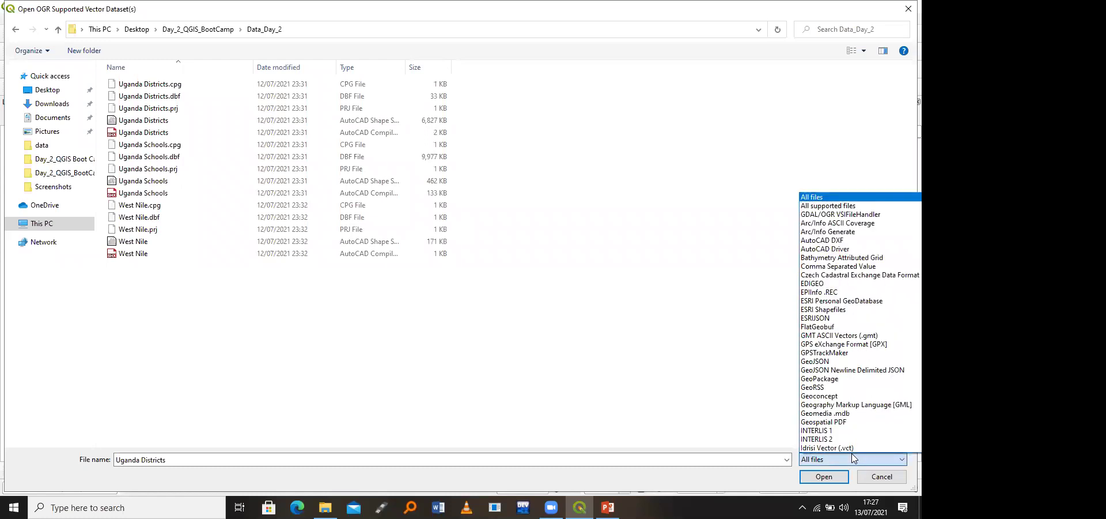
pyautogui.click(825, 311)
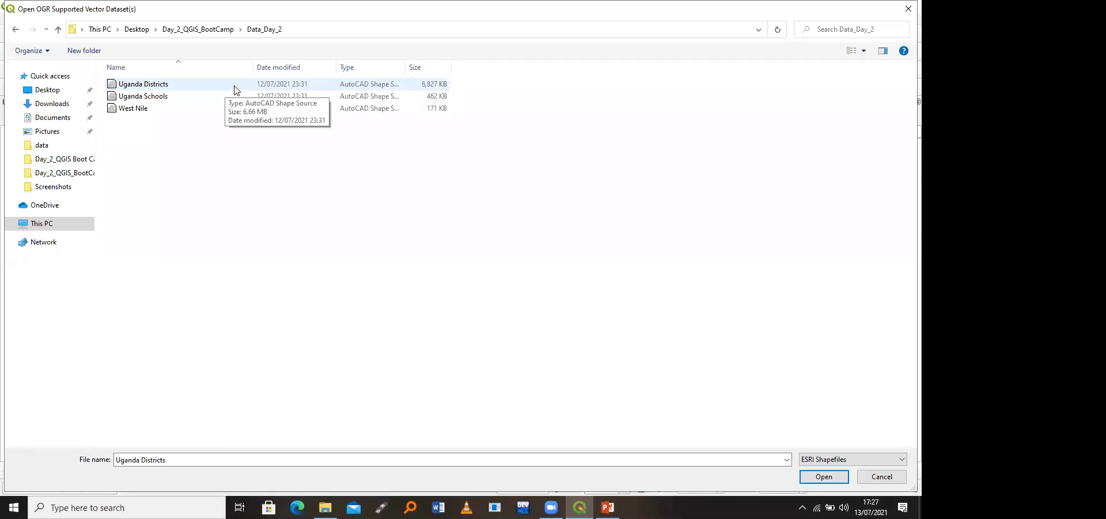
# Step: Add the Uganda Districts shapefile as a vector layer, accepting the transformation Inverse of Arc 1960 to WGS 84 (1) + UTM zone 36N
pyautogui.moveTo(213, 139); pyautogui.dragTo(213, 64)
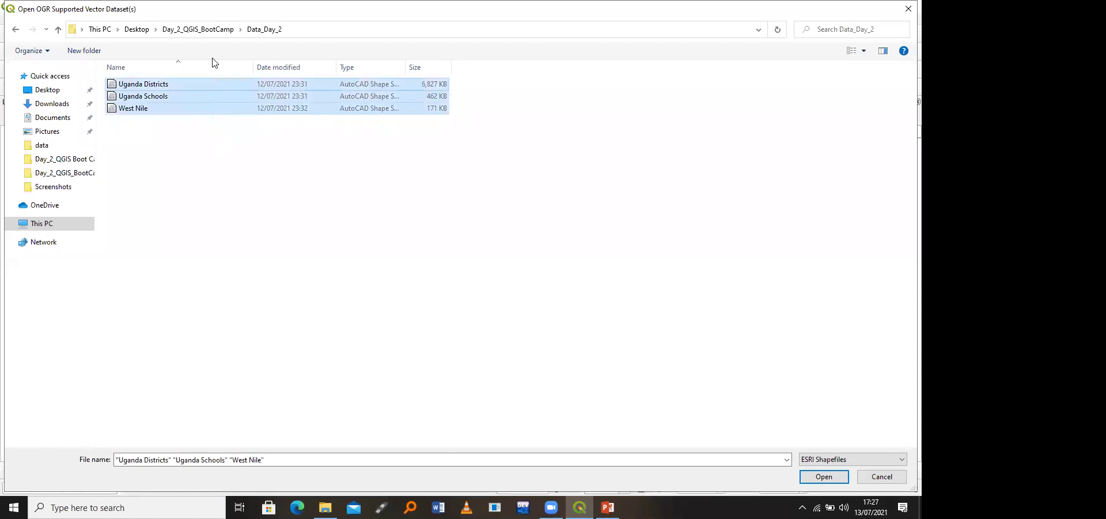
pyautogui.click(214, 173)
pyautogui.click(207, 84)
pyautogui.click(823, 475)
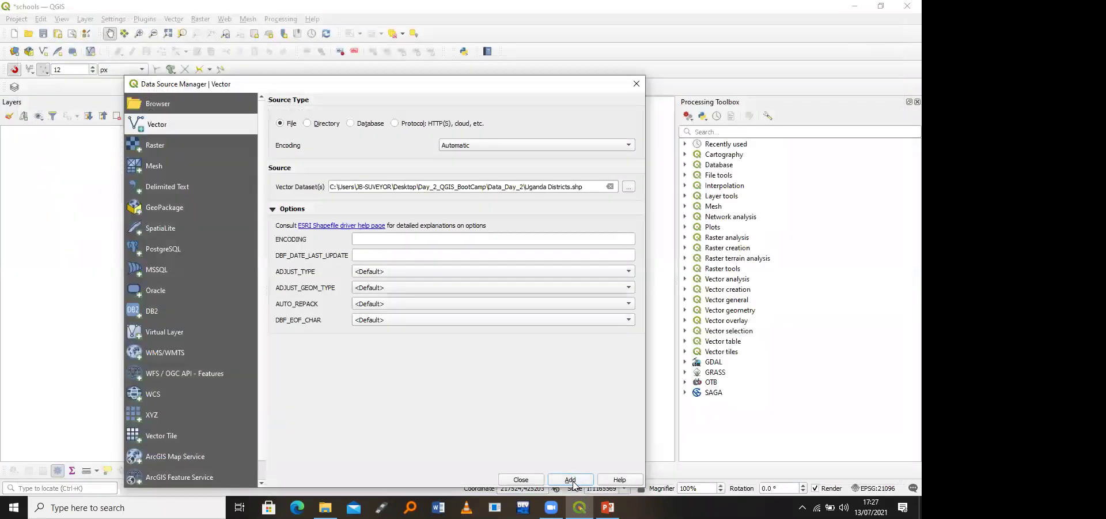
pyautogui.click(570, 480)
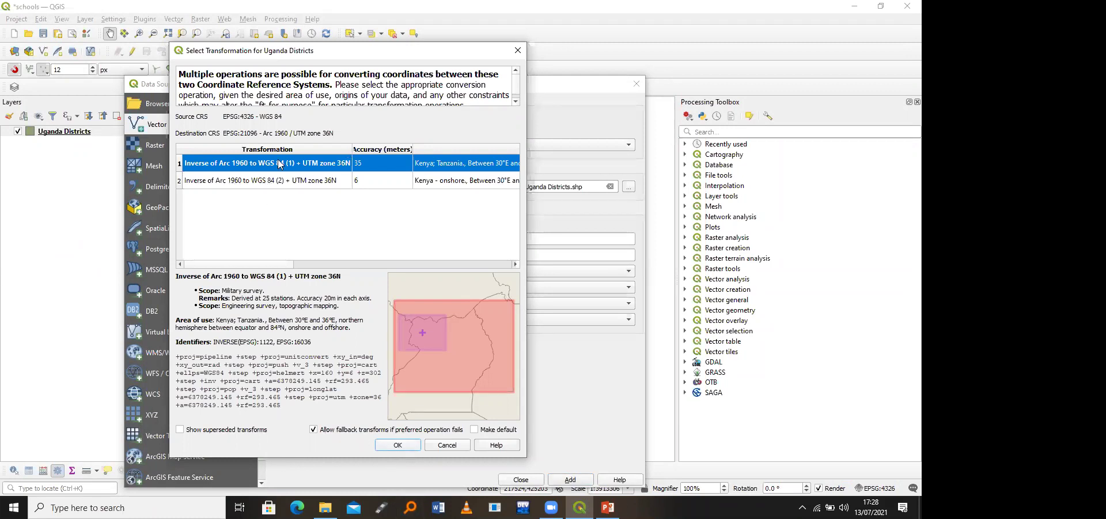
pyautogui.click(390, 445)
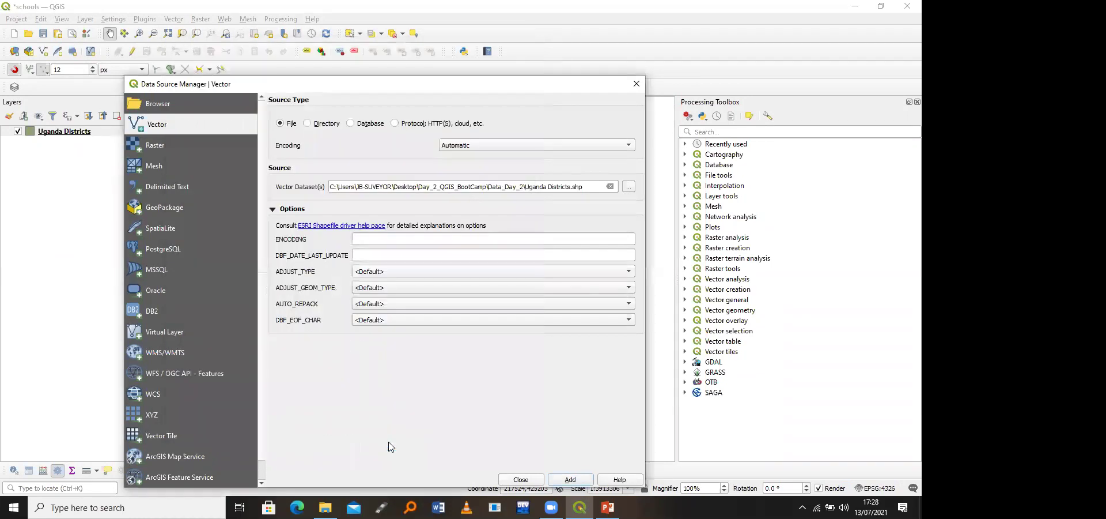
# Step: Add the Uganda Schools shapefile from the Data_Day_2 folder as a vector layer
pyautogui.click(629, 186)
pyautogui.click(209, 95)
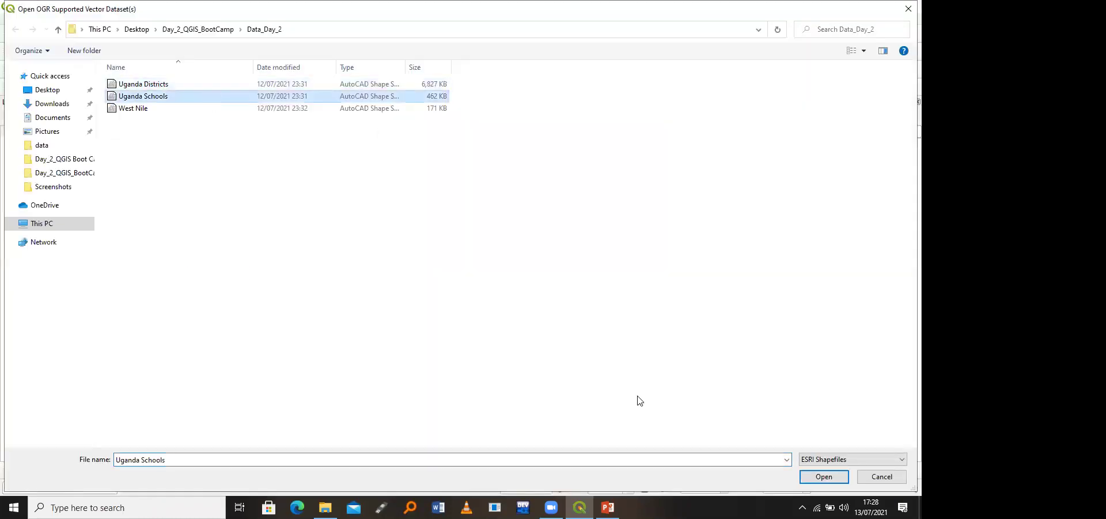
pyautogui.click(829, 480)
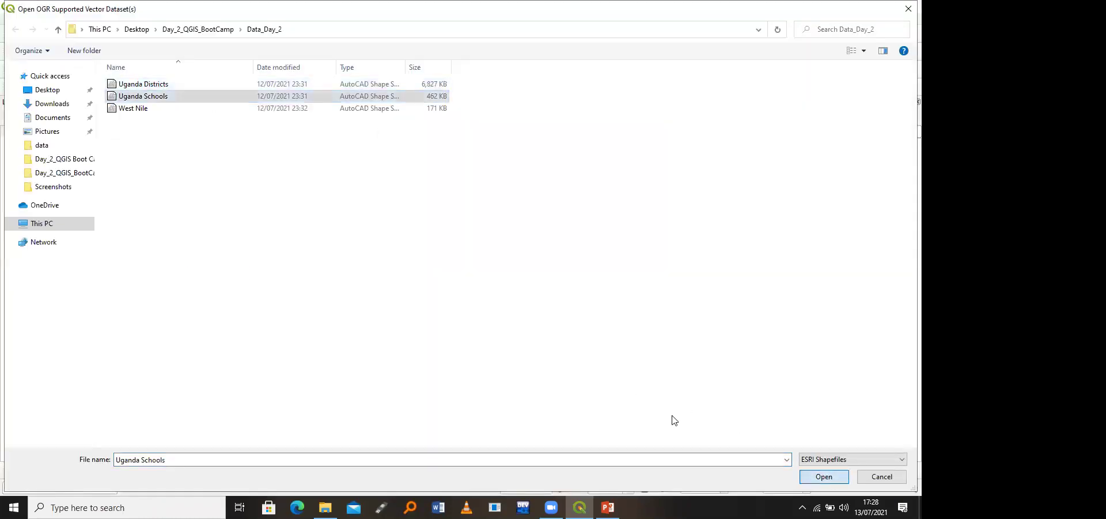
pyautogui.click(570, 480)
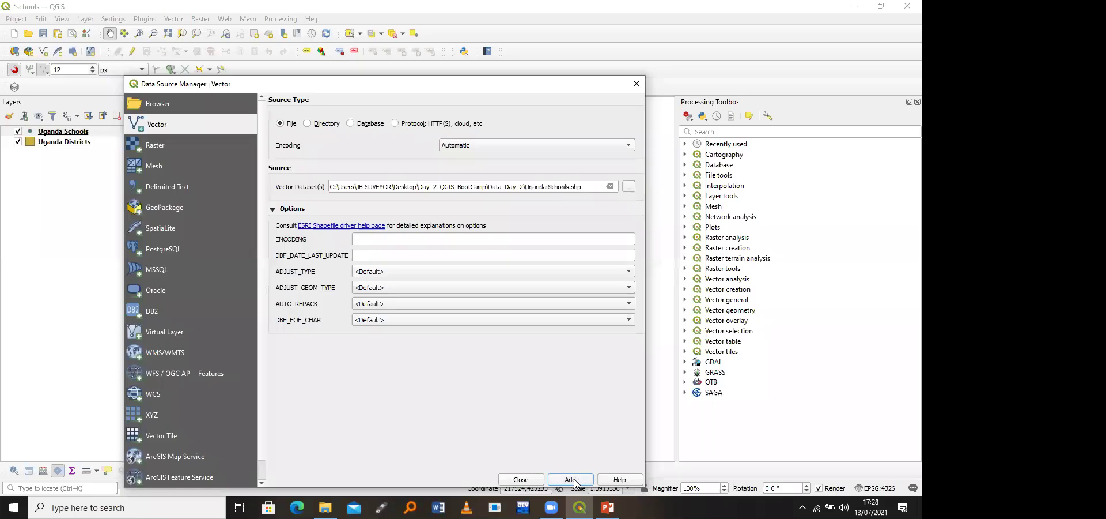
# Step: Add the West Nile shapefile with the transformation Inverse of UTM zone 36S + Arc 1960 to WGS 84 (1), and finish adding layers
pyautogui.click(629, 187)
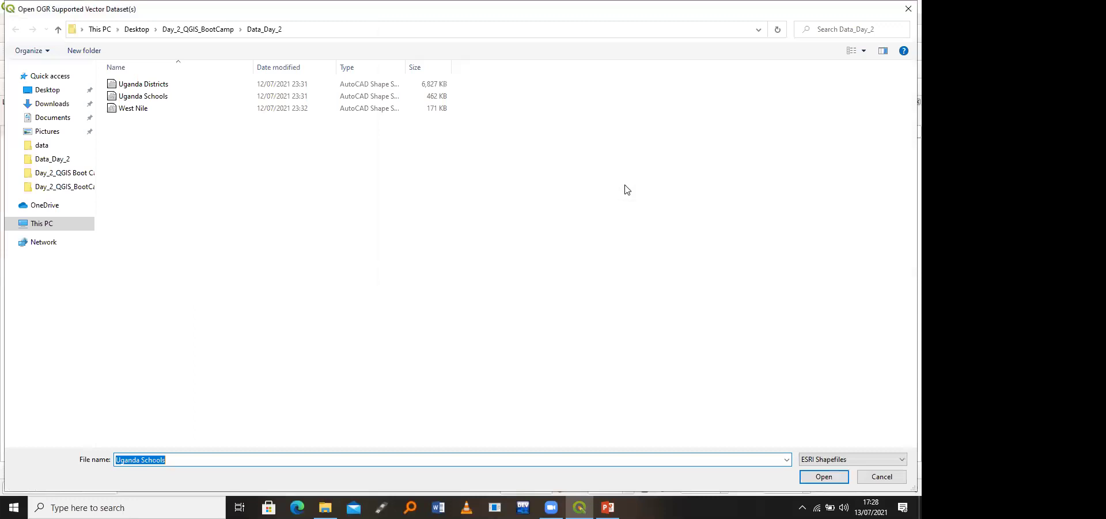
pyautogui.click(331, 114)
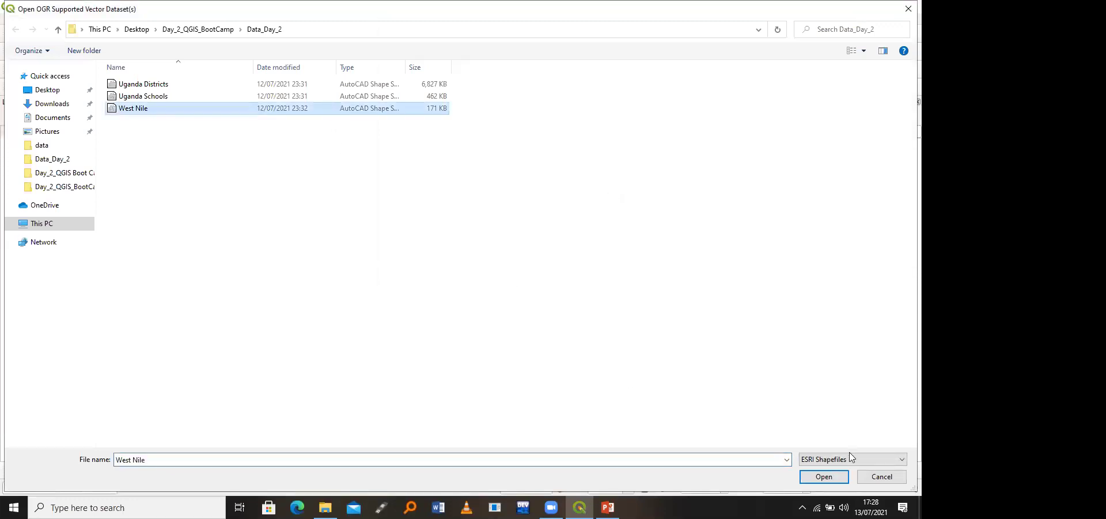
pyautogui.click(823, 476)
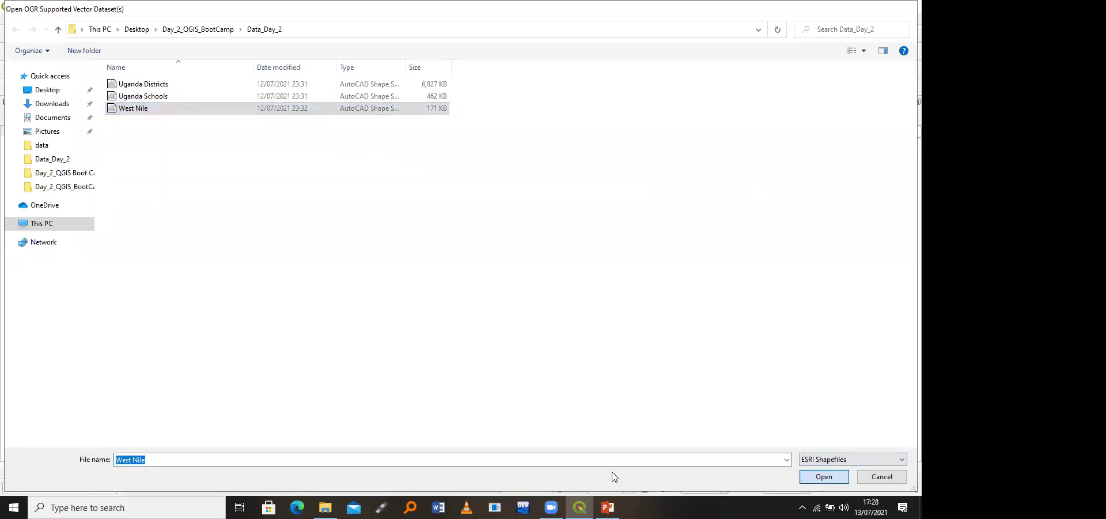
pyautogui.click(579, 482)
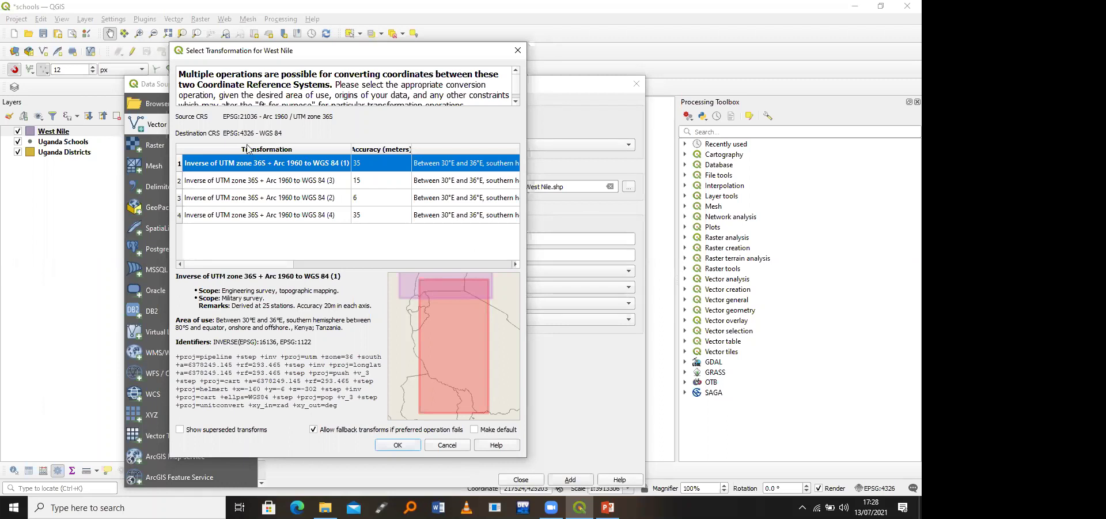
pyautogui.click(398, 445)
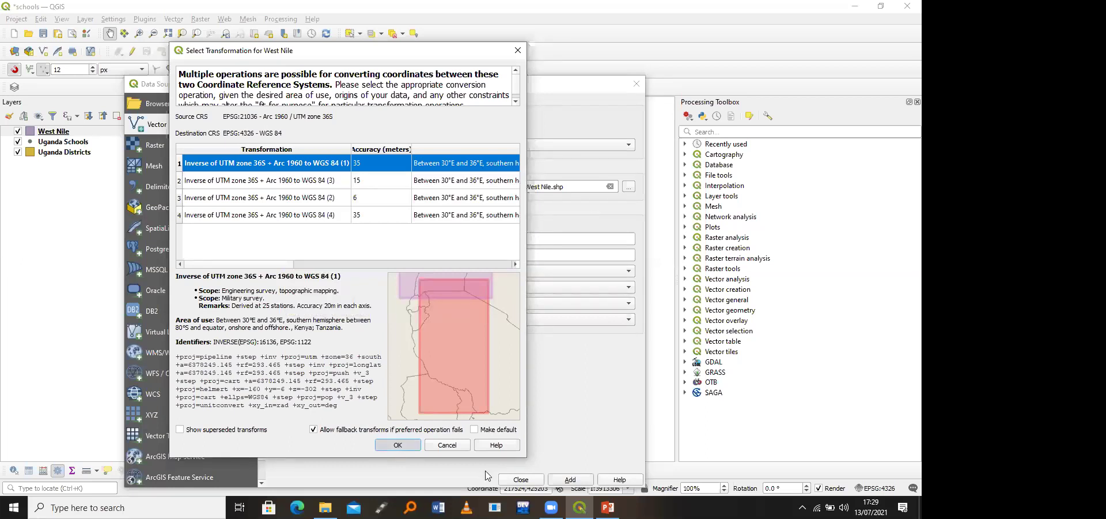
pyautogui.click(532, 479)
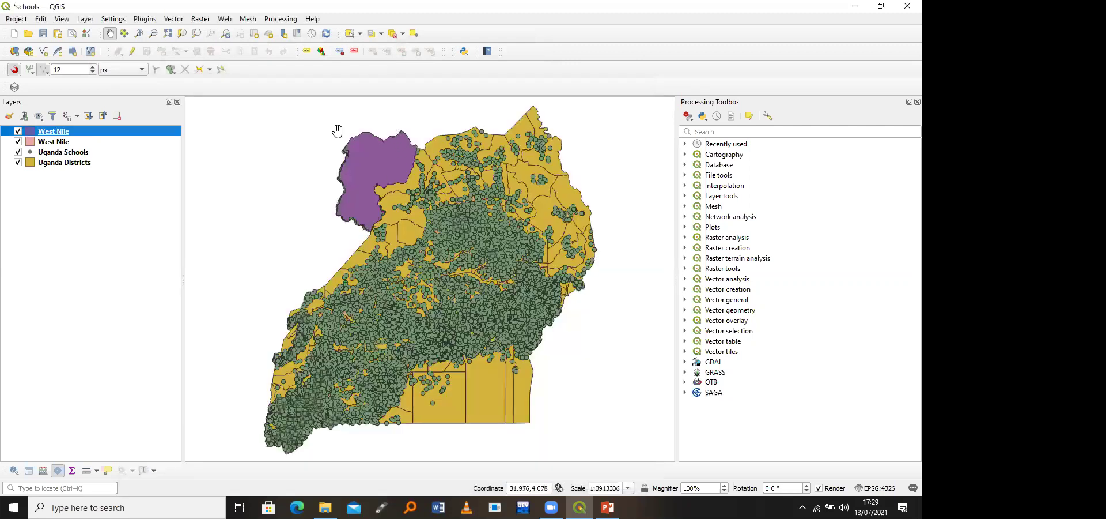
# Step: Move the Uganda Schools layer above both West Nile layers in the layer order
pyautogui.click(139, 33)
pyautogui.moveTo(299, 116); pyautogui.dragTo(464, 218)
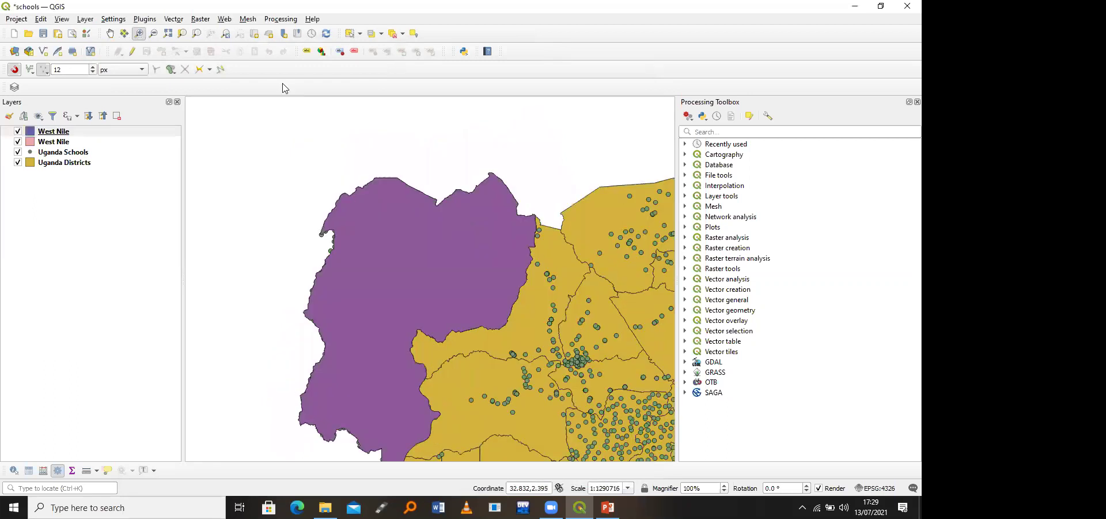
pyautogui.click(110, 33)
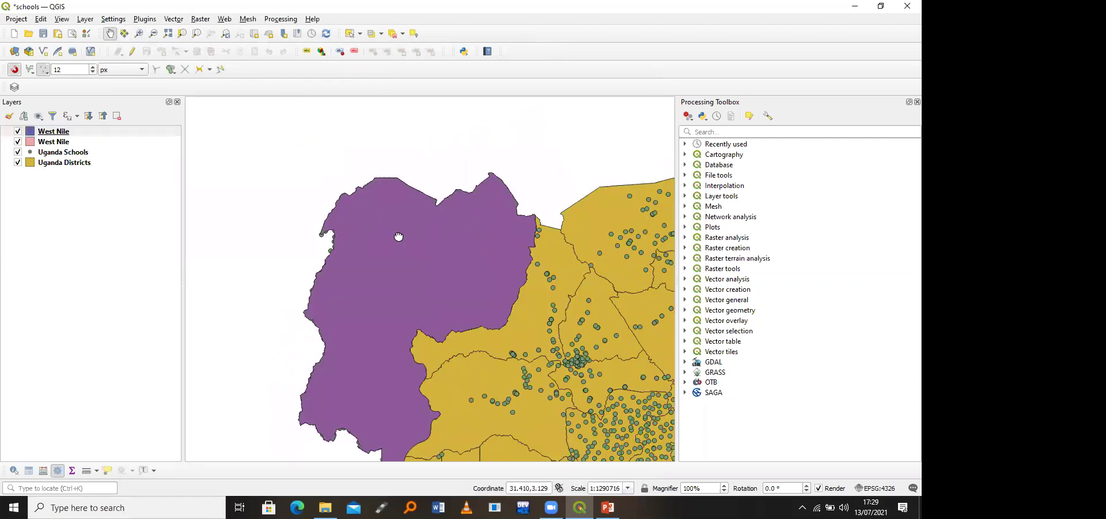
pyautogui.moveTo(366, 203); pyautogui.dragTo(340, 120)
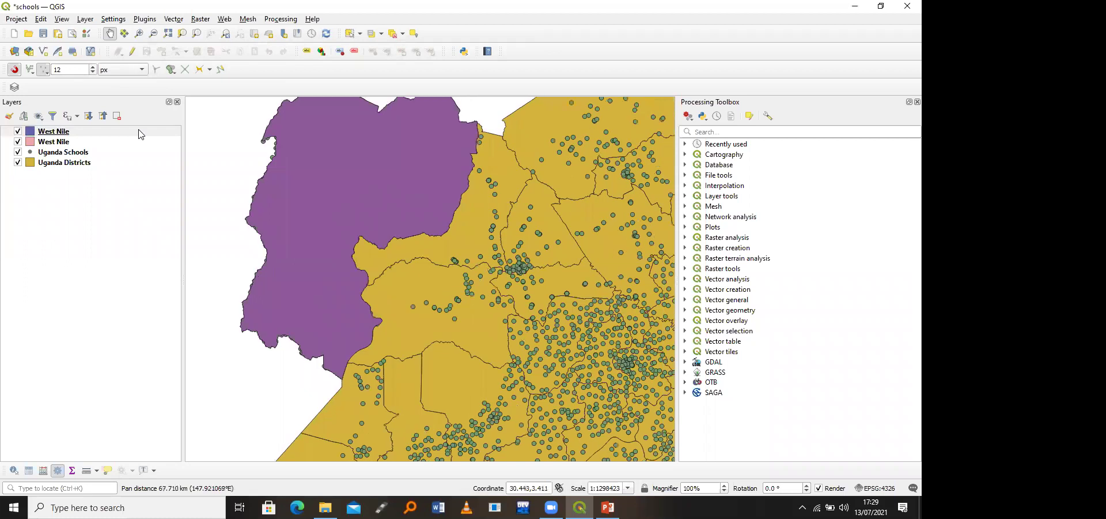
pyautogui.rightClick(141, 132)
pyautogui.click(145, 142)
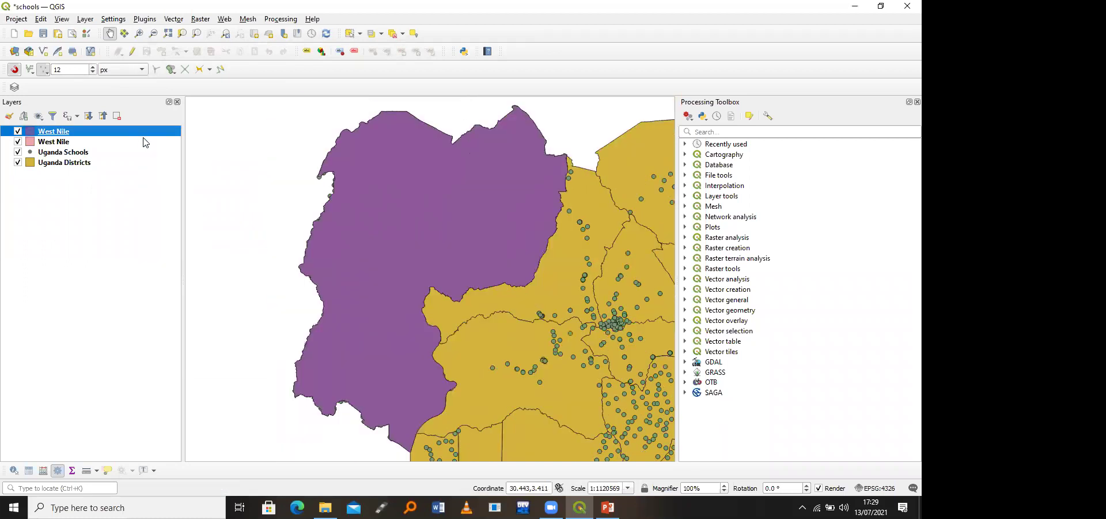
pyautogui.click(76, 153)
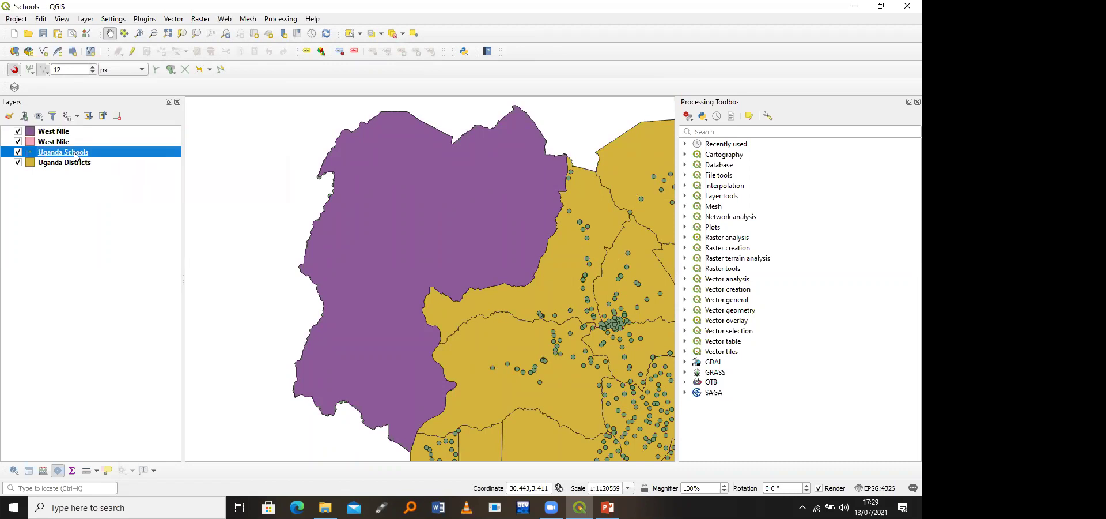
pyautogui.moveTo(75, 148); pyautogui.dragTo(68, 127)
pyautogui.click(71, 133)
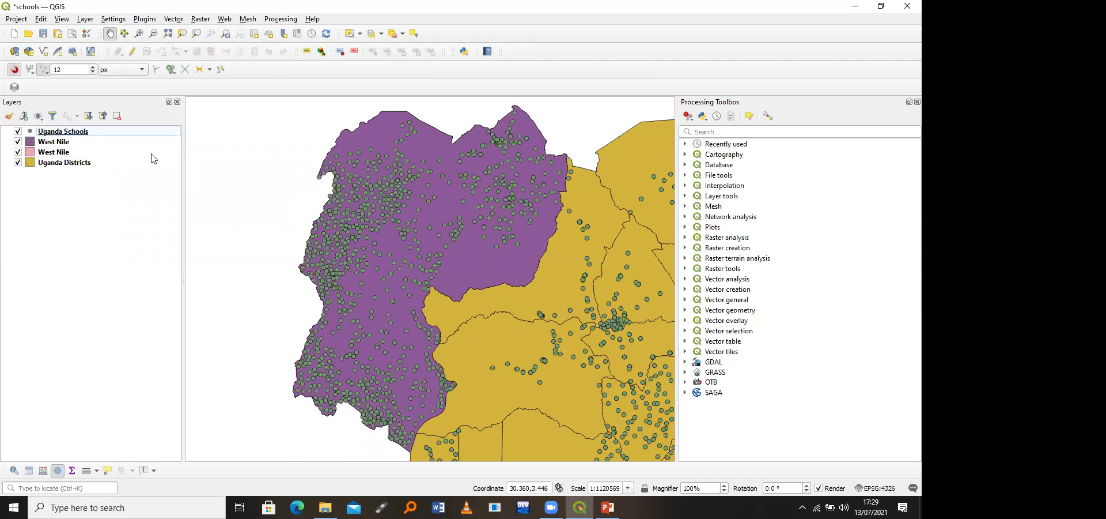
# Step: Remove the duplicate West Nile layer directly above Uganda Districts from the project
pyautogui.rightClick(88, 171)
pyautogui.click(89, 171)
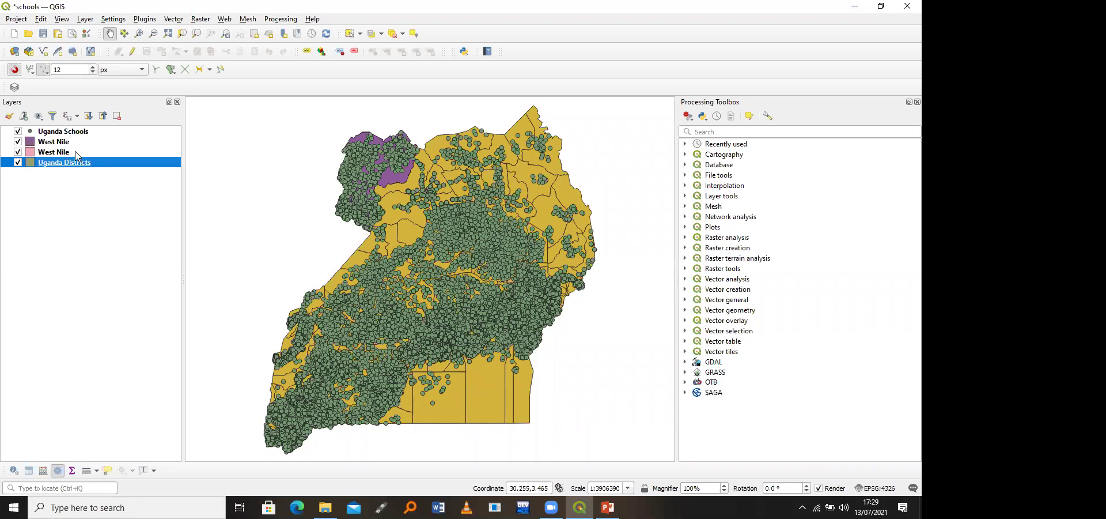
pyautogui.click(76, 153)
pyautogui.click(117, 116)
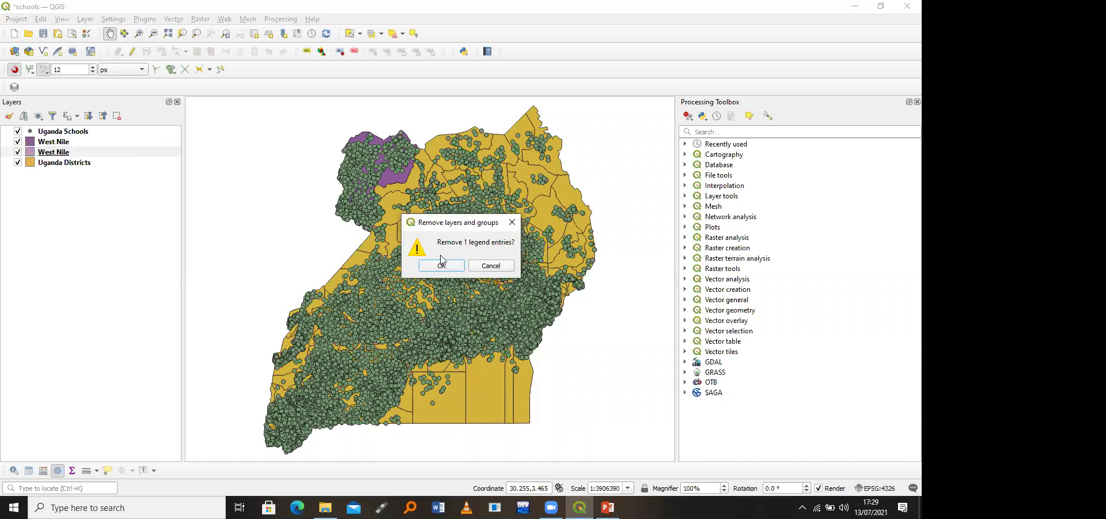
pyautogui.click(457, 264)
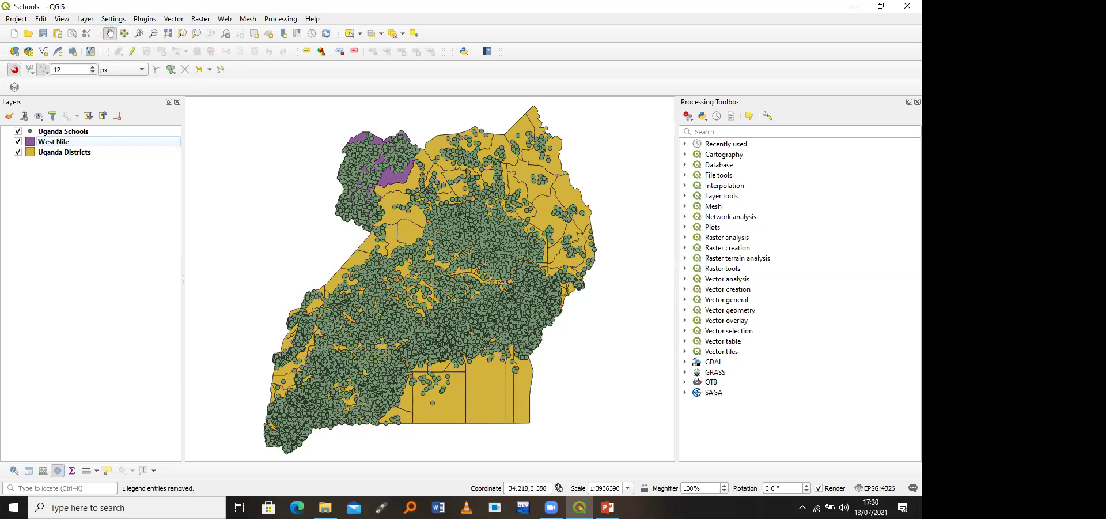
pyautogui.moveTo(608, 507)
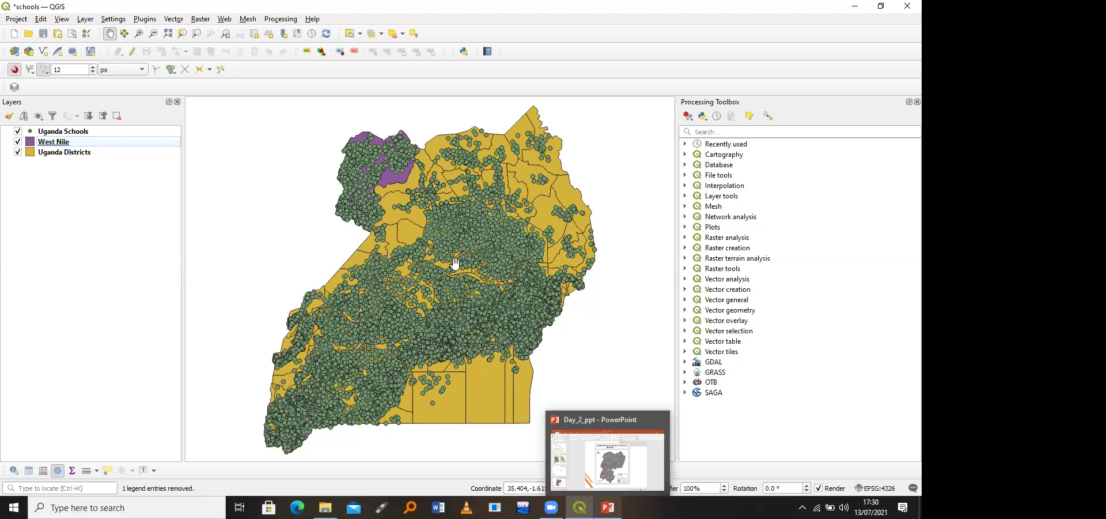
pyautogui.click(85, 19)
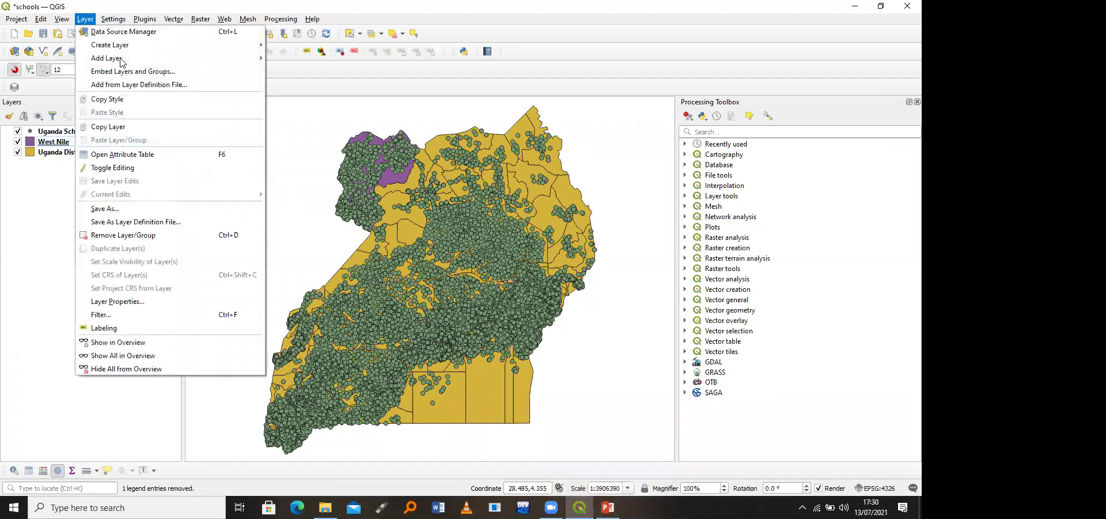
pyautogui.moveTo(121, 58)
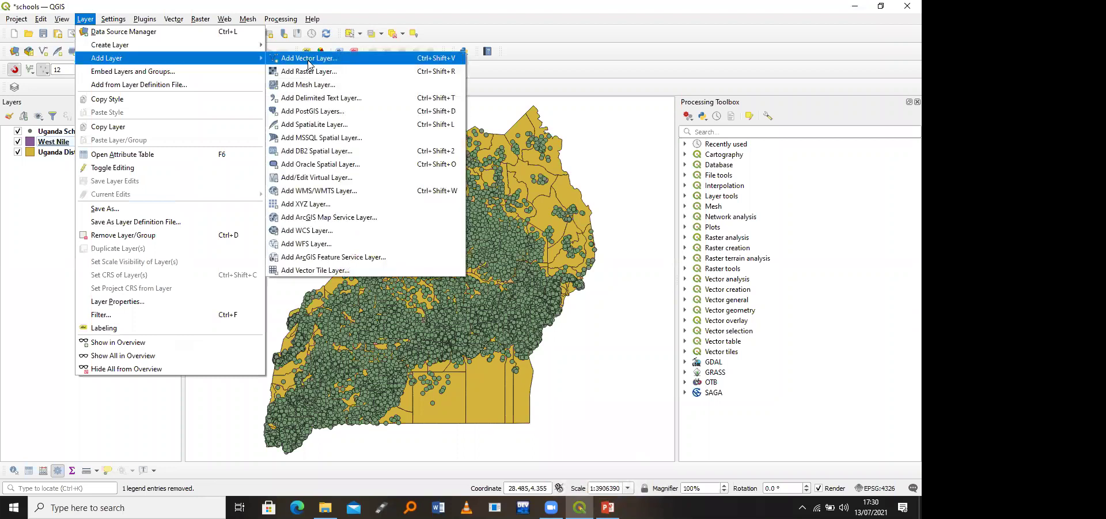
pyautogui.click(309, 61)
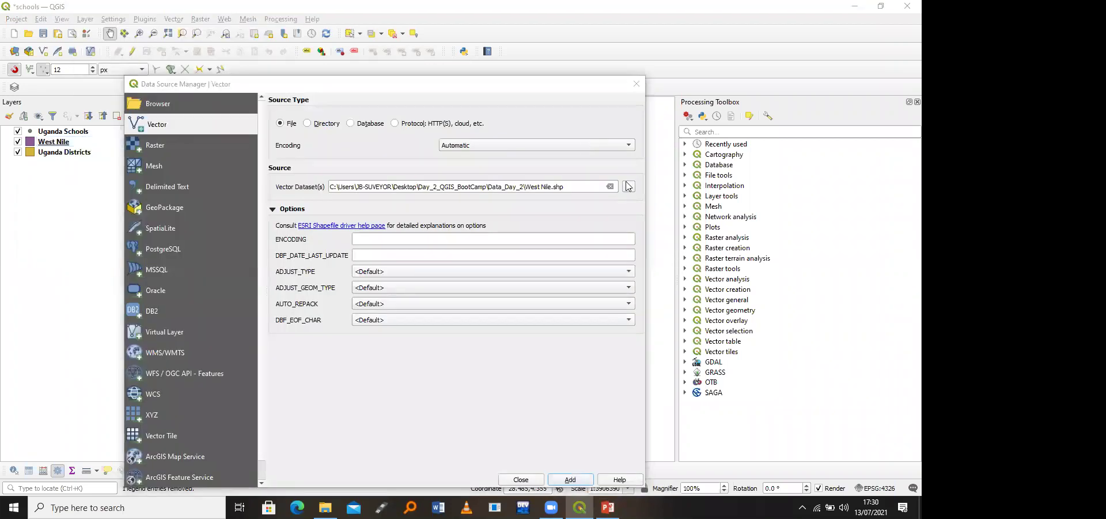
pyautogui.click(628, 186)
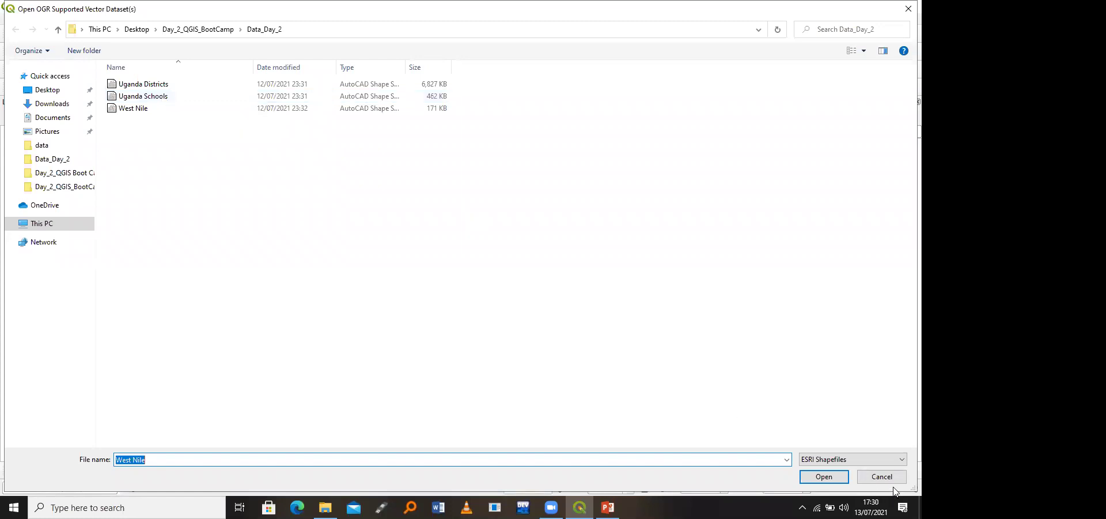
pyautogui.click(882, 477)
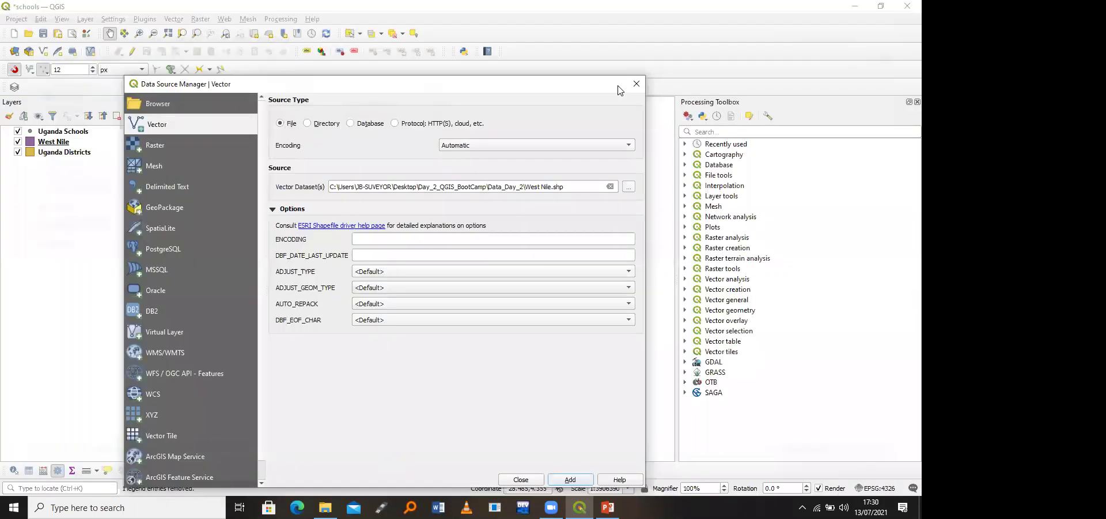
pyautogui.click(636, 83)
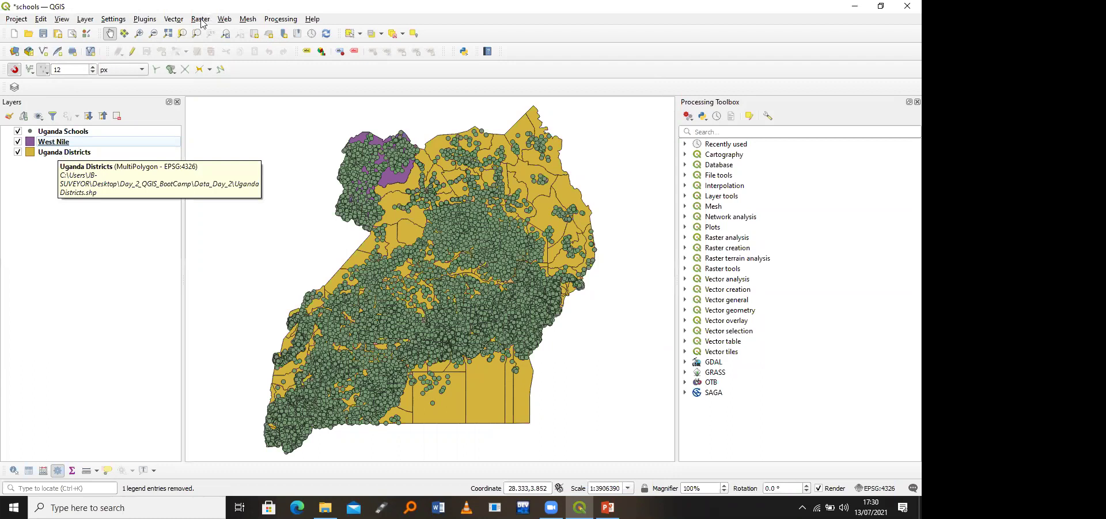
# Step: Set up the Clip geoprocessing tool with Uganda Schools as the input layer and West Nile as the overlay layer
pyautogui.click(171, 19)
pyautogui.moveTo(233, 33)
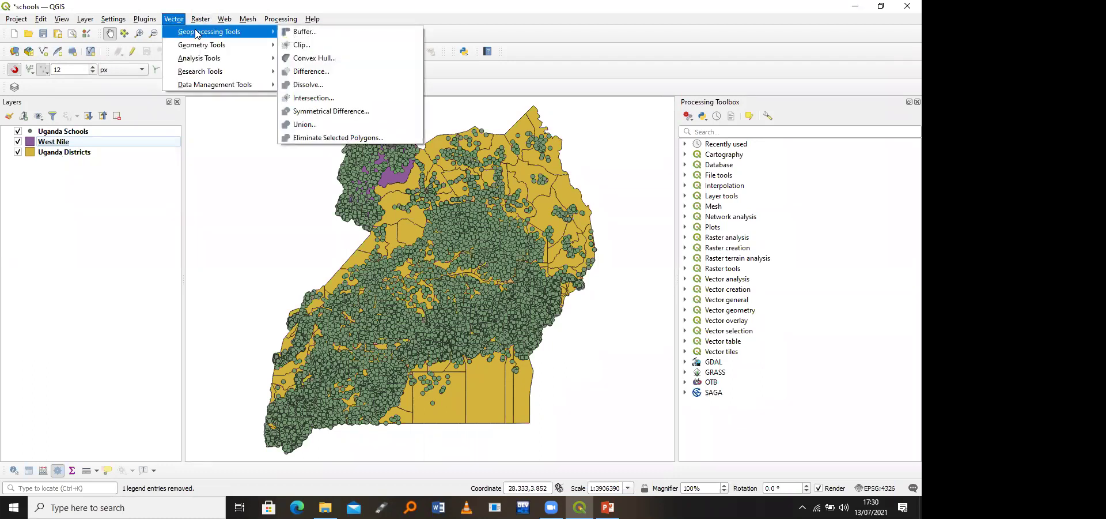
pyautogui.click(326, 46)
pyautogui.click(358, 64)
pyautogui.click(357, 55)
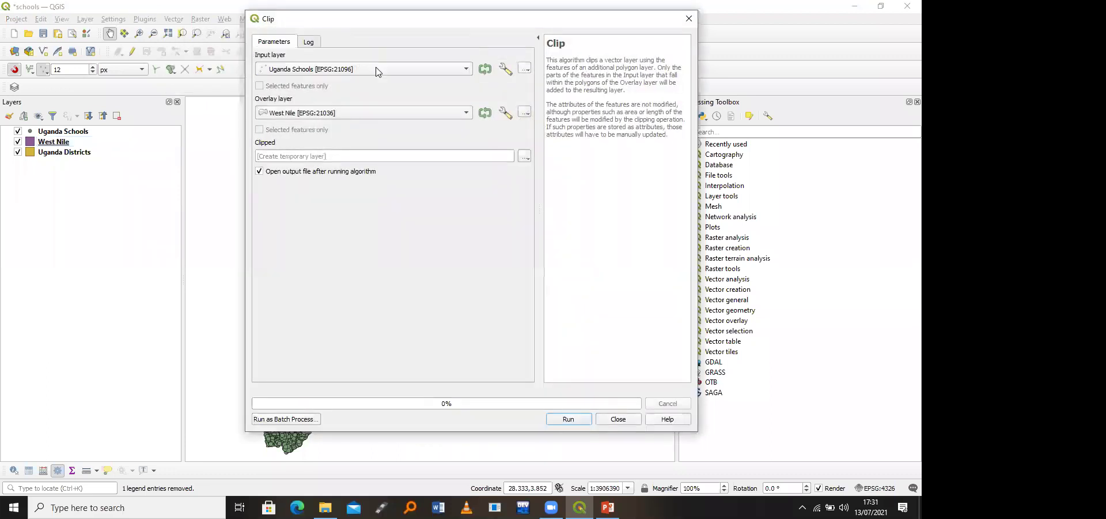
pyautogui.click(436, 114)
pyautogui.click(422, 115)
# Step: Choose to save the clipped output to a file, creating and opening a new shapefiles folder inside Desktop's Day_2_QGIS_BootCamp folder
pyautogui.click(524, 157)
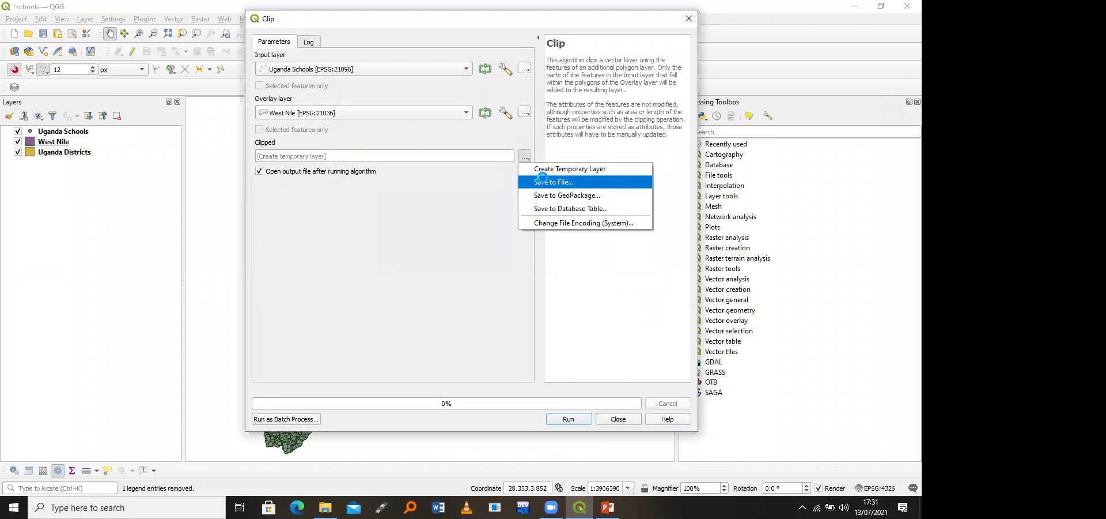
pyautogui.click(545, 179)
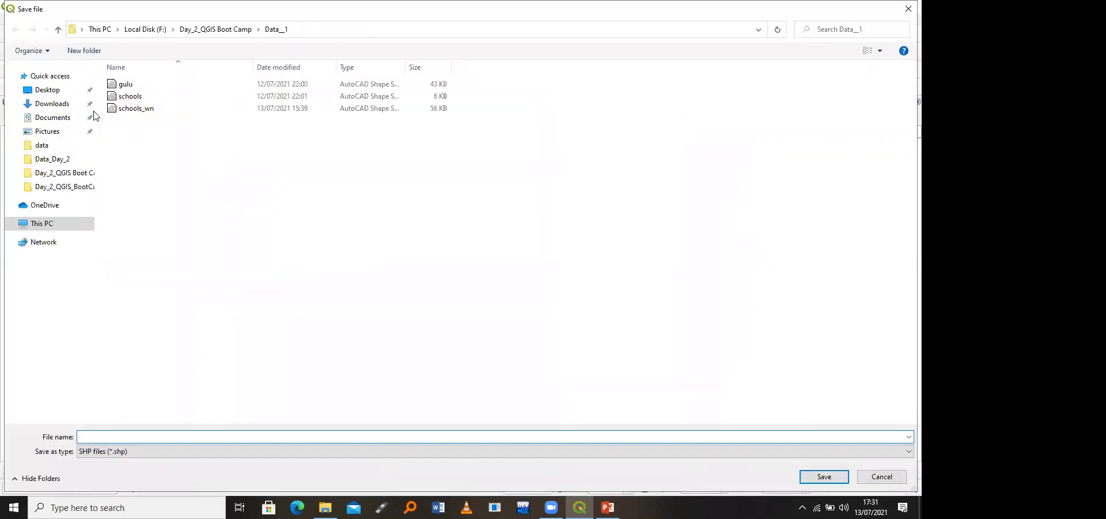
pyautogui.click(49, 93)
pyautogui.doubleClick(134, 104)
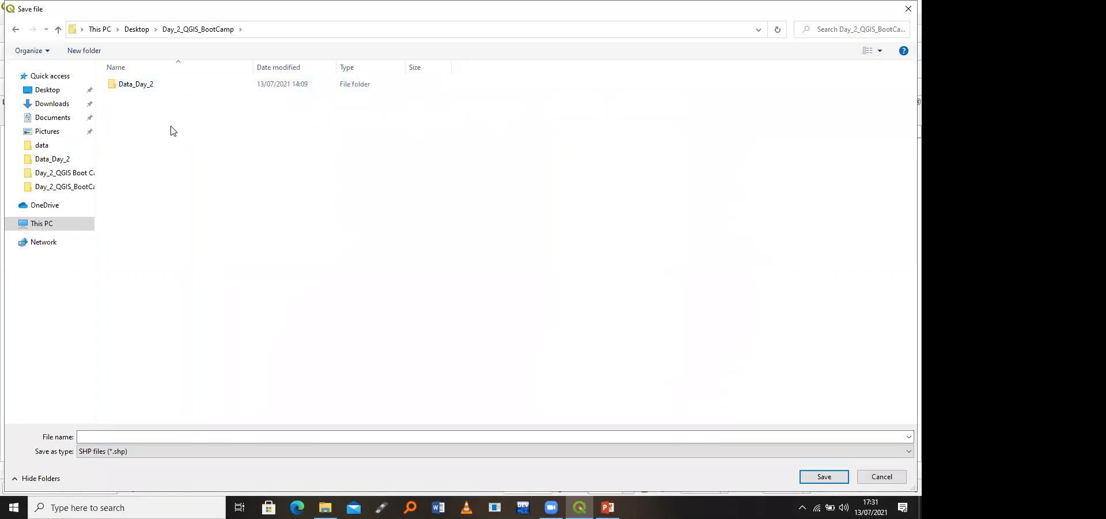
pyautogui.rightClick(172, 128)
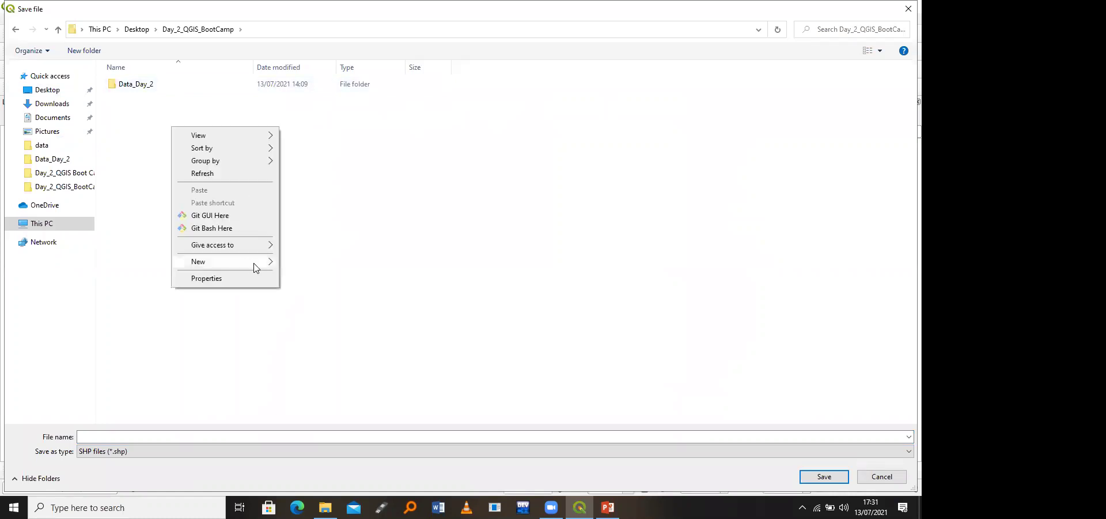
pyautogui.moveTo(254, 262)
pyautogui.click(299, 264)
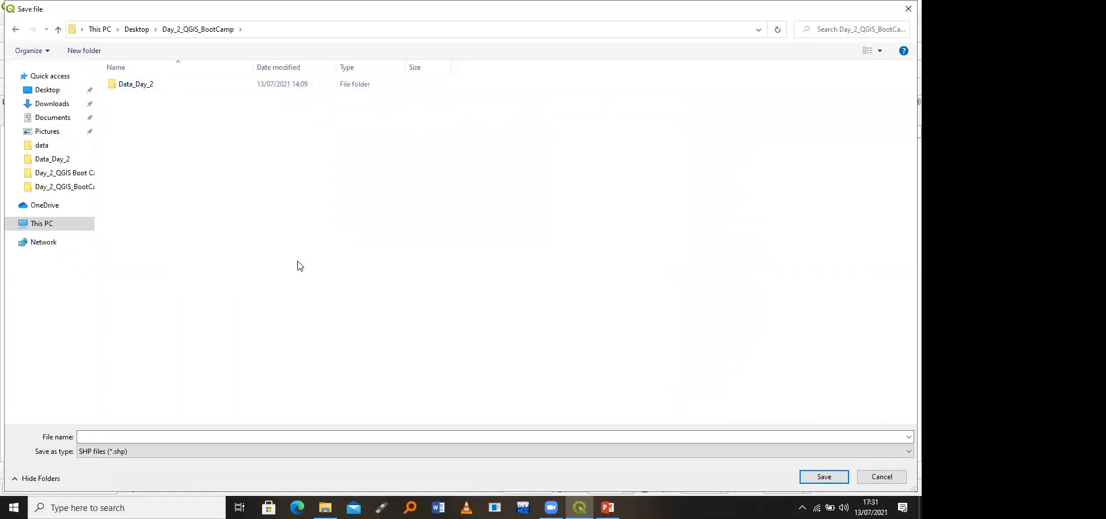
pyautogui.write('shao')
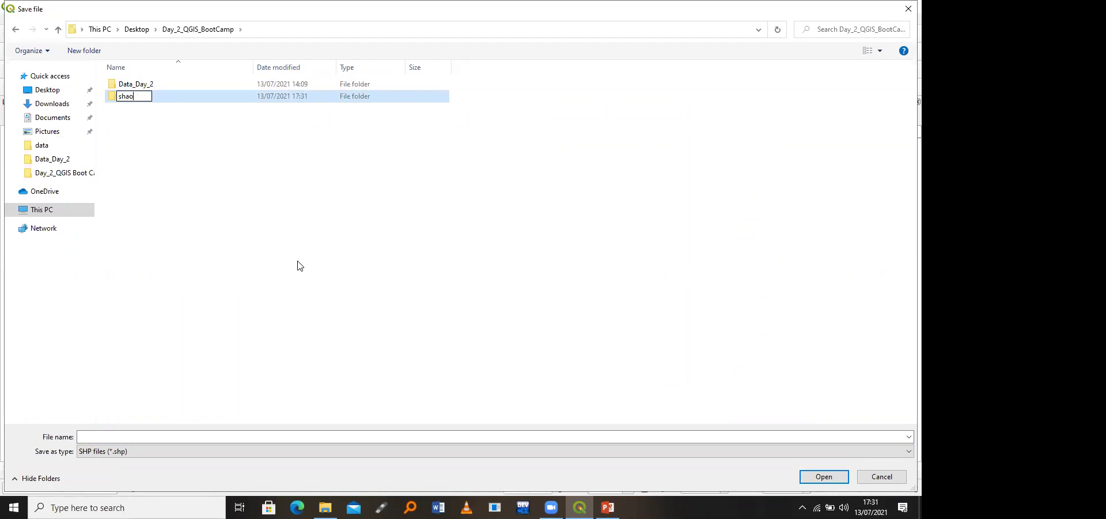
pyautogui.press('BackSpace')
pyautogui.write('pefiles')
pyautogui.press('Return')
pyautogui.press('Return')
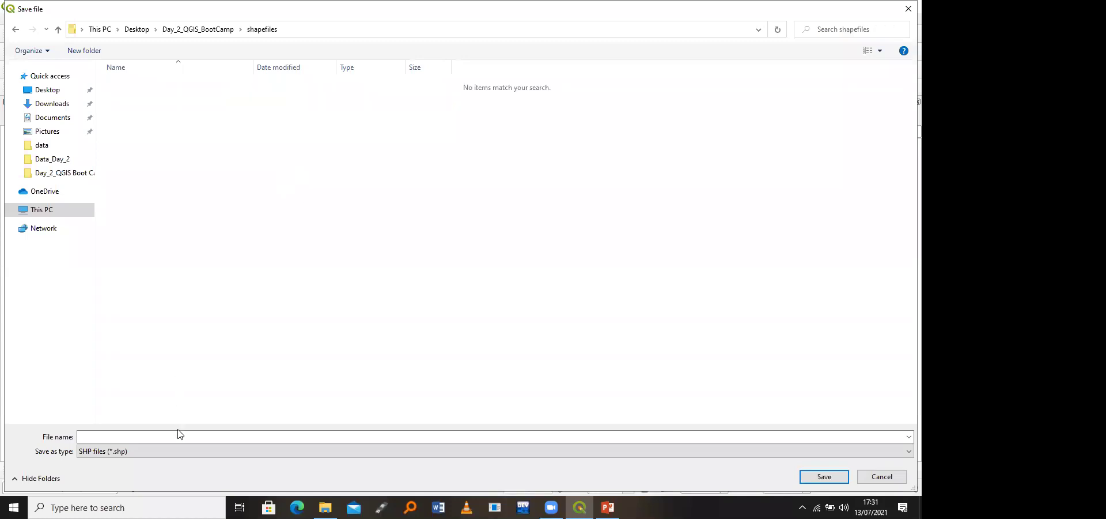
# Step: Name the clipped output westnile_schools in the shapefiles folder, run the clip, and close the tool
pyautogui.click(179, 435)
pyautogui.write('westnile_')
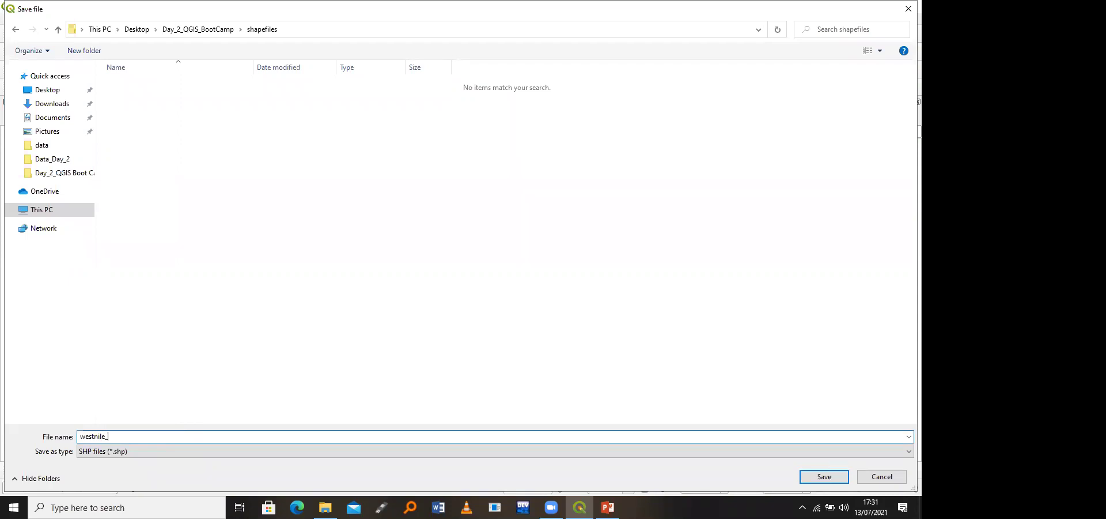
pyautogui.write('schools')
pyautogui.press('Return')
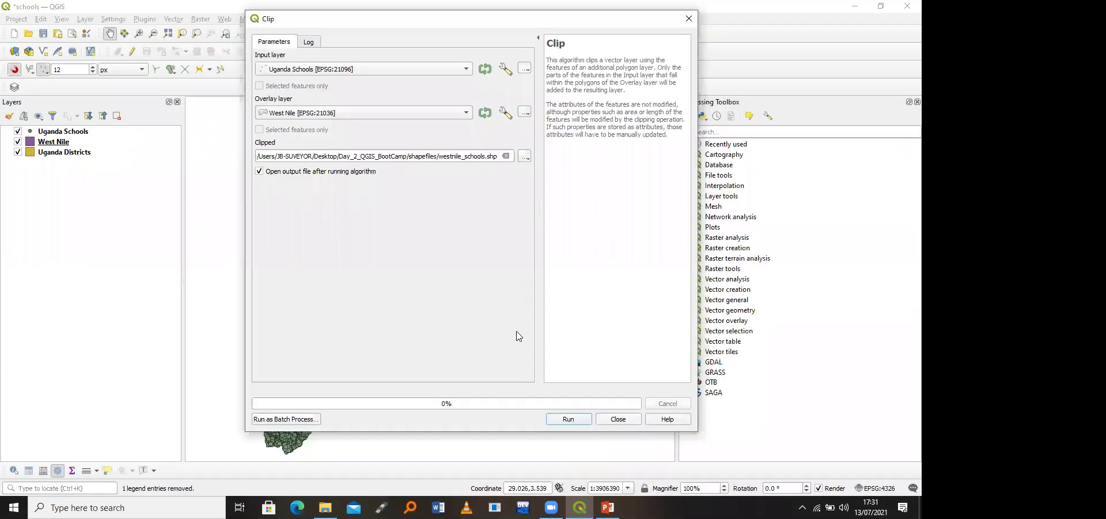
pyautogui.click(569, 419)
pyautogui.click(609, 417)
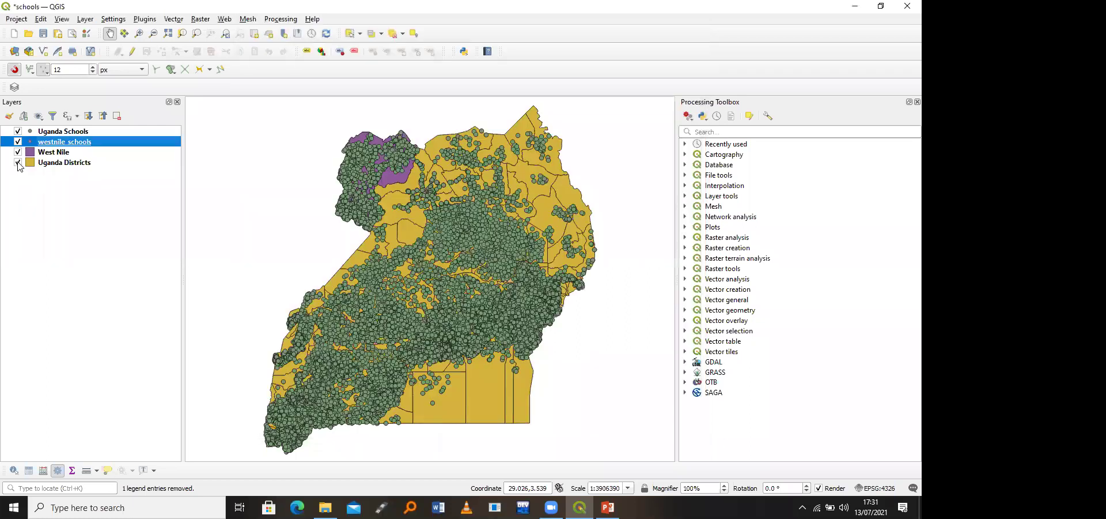
# Step: Display only the Uganda Schools and West Nile layers, inspect the schools around West Nile up close, and return to the full Uganda extent
pyautogui.click(17, 131)
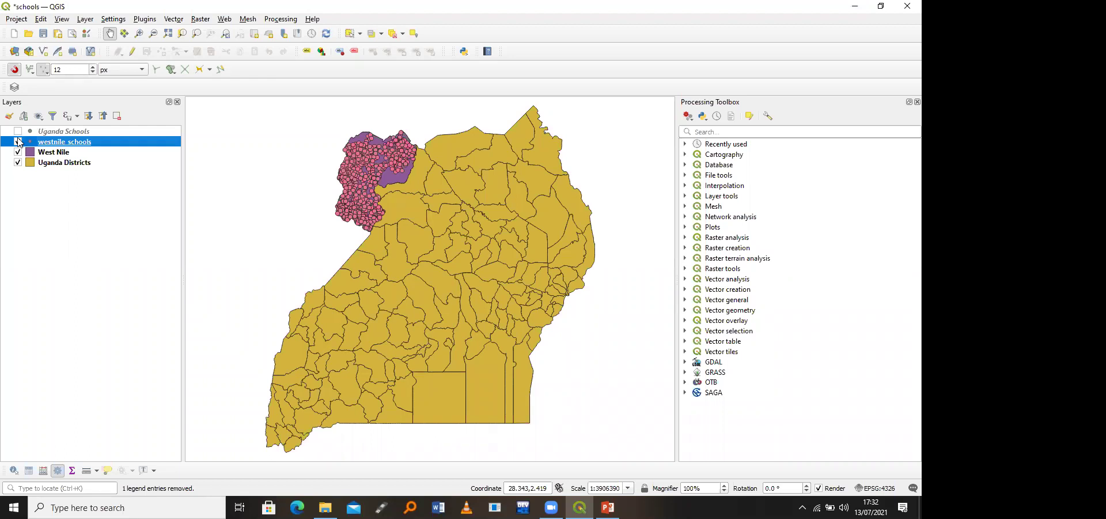
pyautogui.click(18, 152)
pyautogui.click(18, 162)
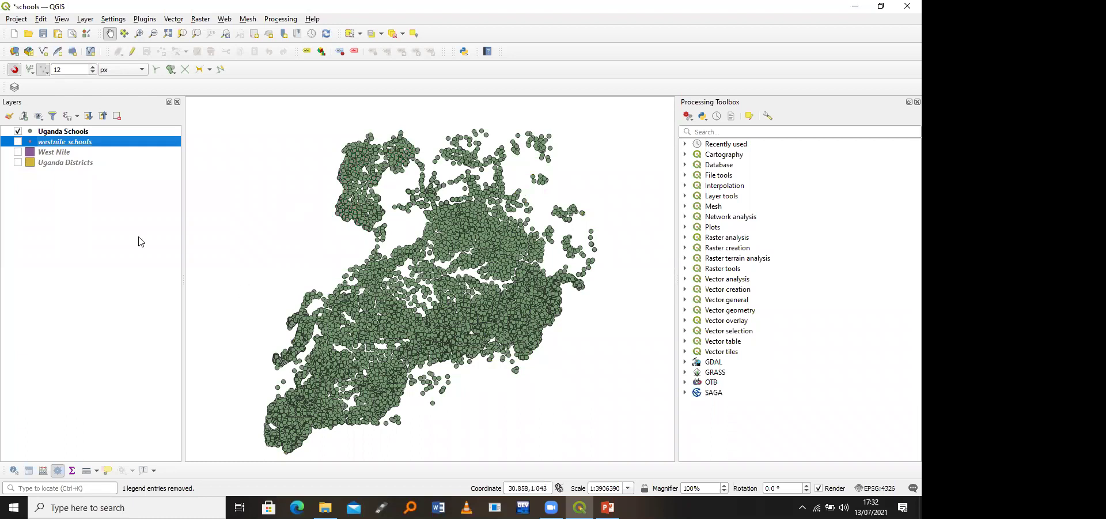
pyautogui.click(18, 152)
pyautogui.click(139, 33)
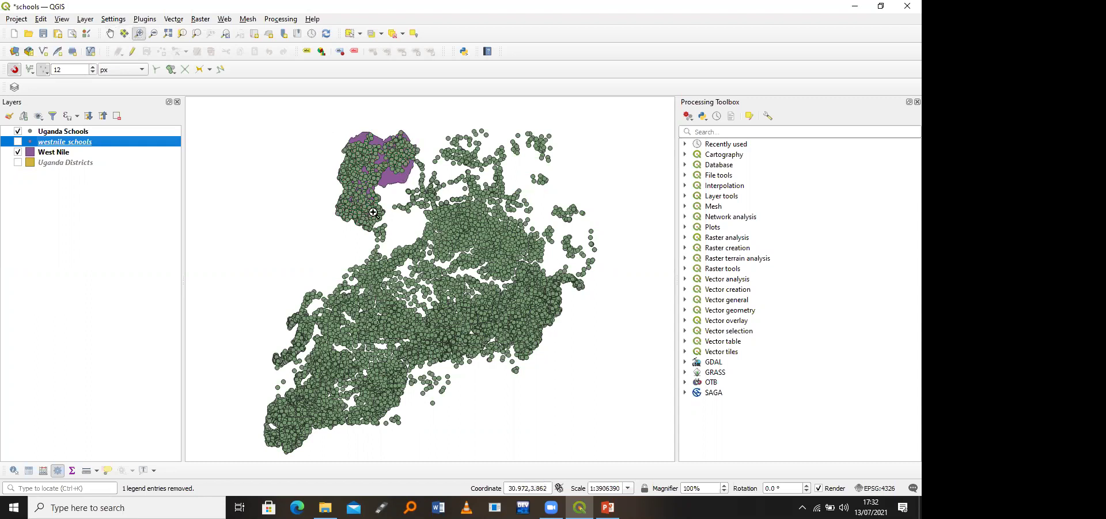
pyautogui.moveTo(339, 130); pyautogui.dragTo(420, 185)
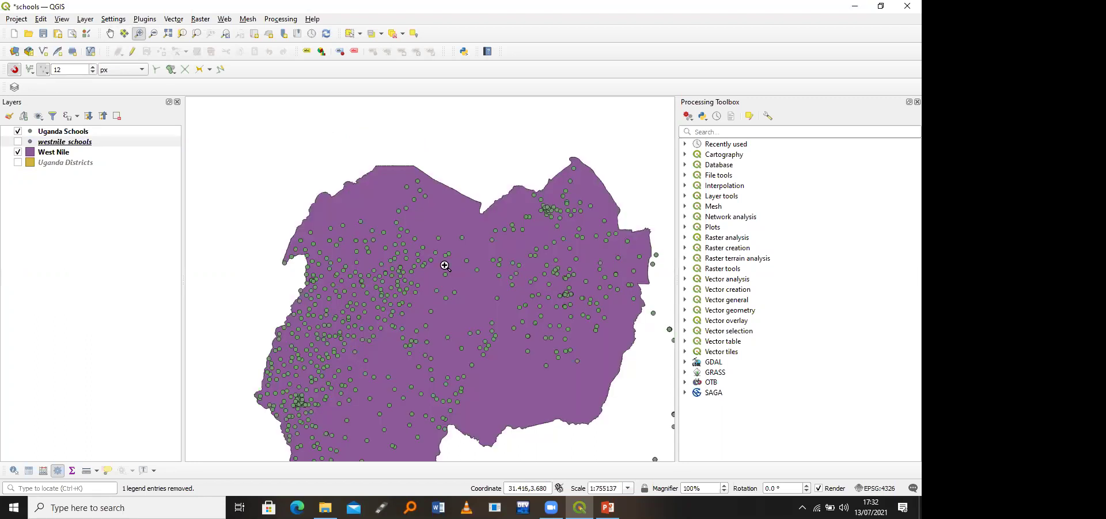
pyautogui.rightClick(116, 142)
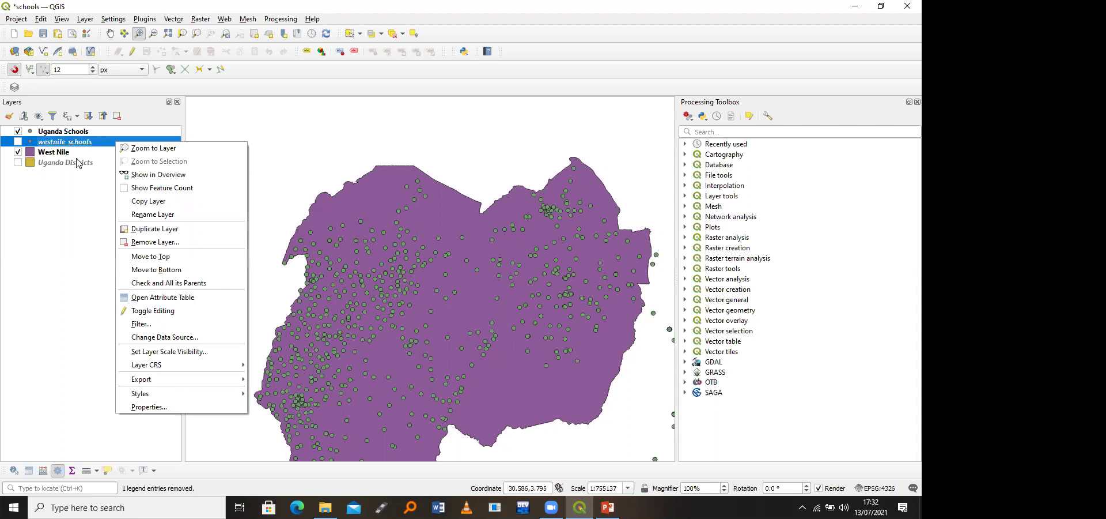
pyautogui.click(82, 164)
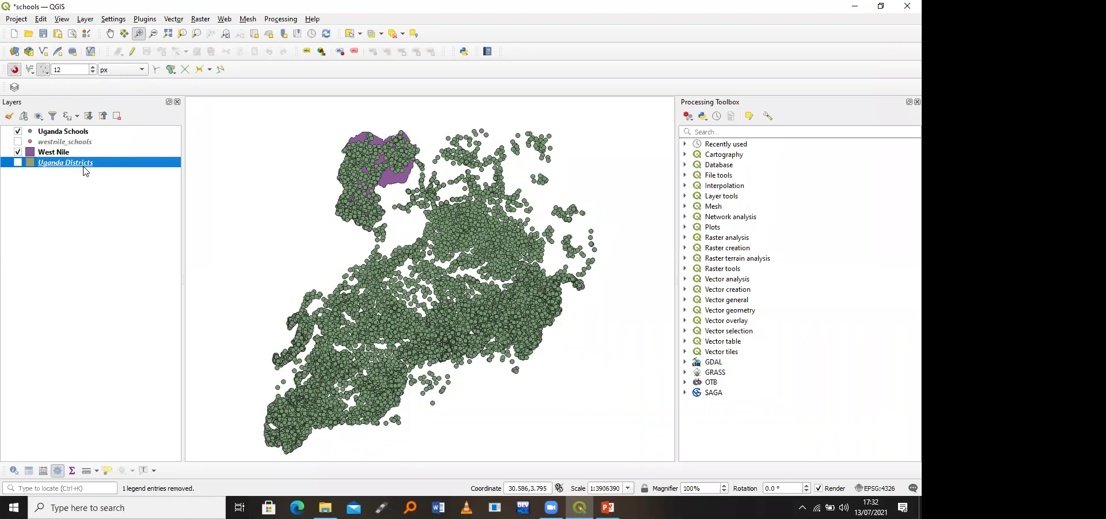
# Step: Set up the Clip geoprocessing tool again with Uganda Schools as the input layer and West Nile as the overlay layer
pyautogui.click(172, 20)
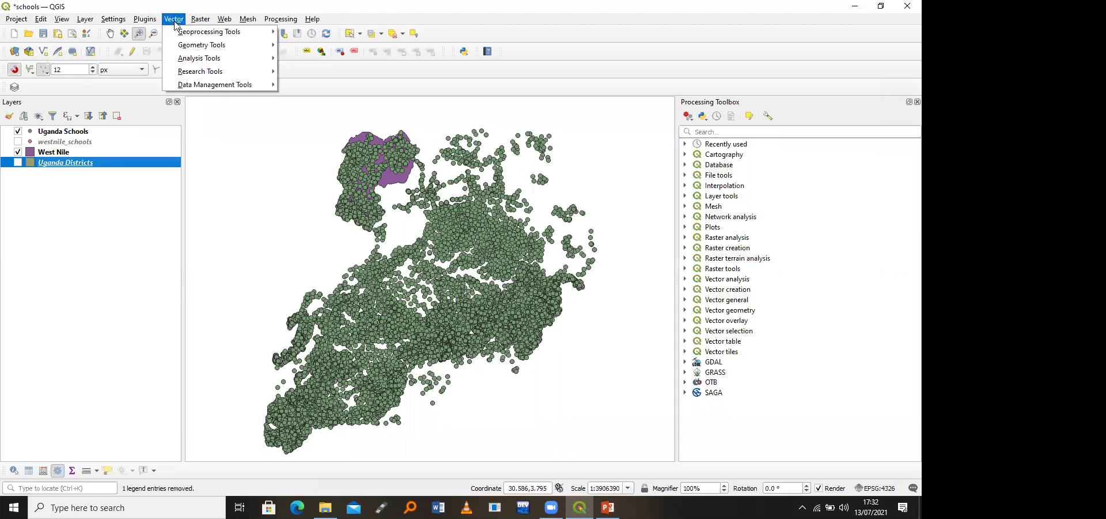
pyautogui.moveTo(190, 32)
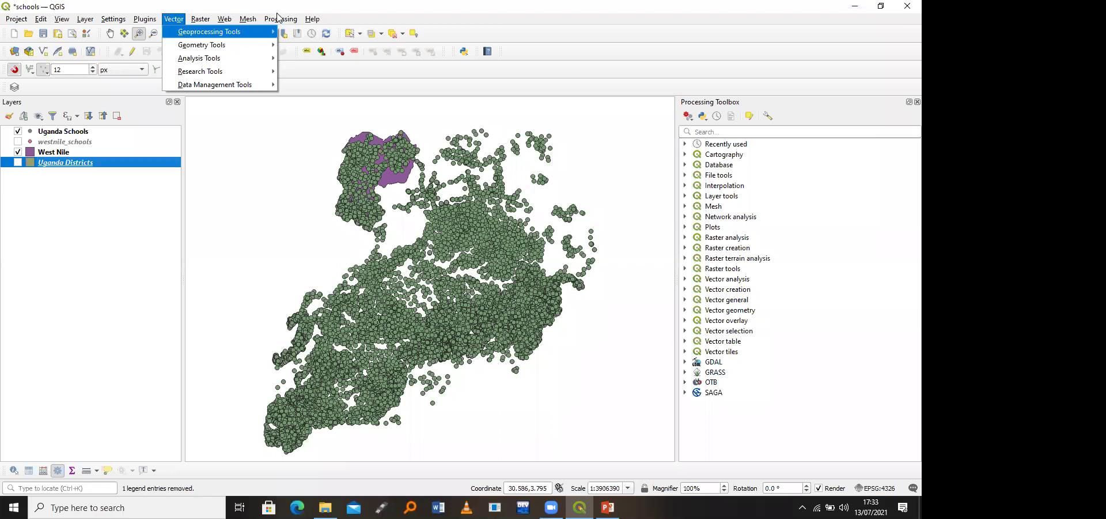
pyautogui.moveTo(280, 19)
pyautogui.moveTo(257, 33)
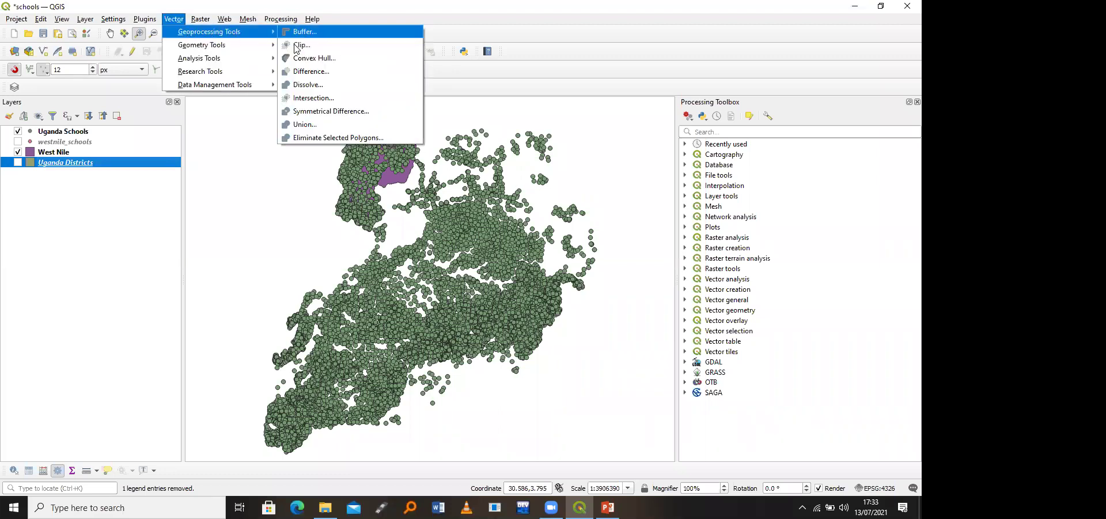
pyautogui.click(297, 45)
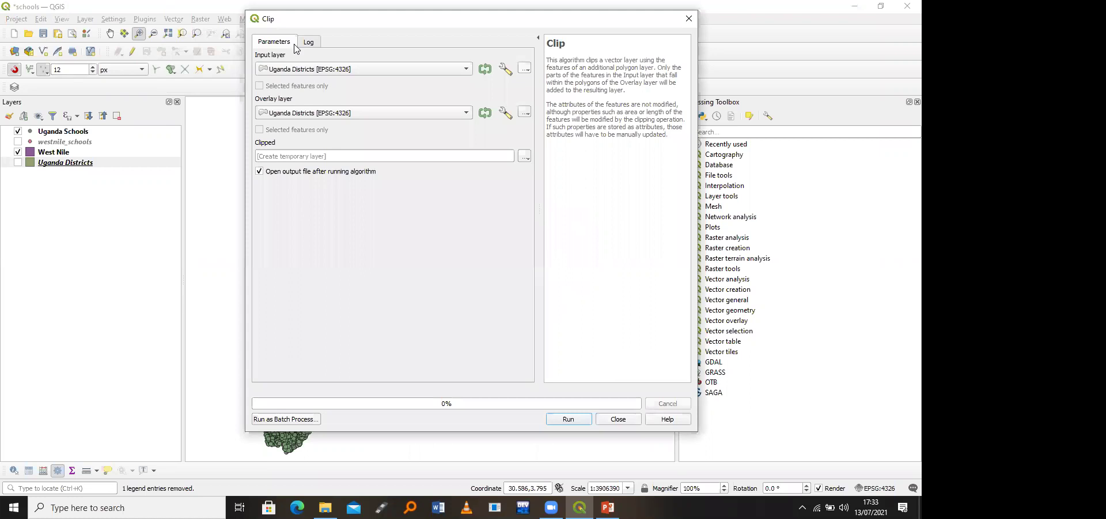
pyautogui.click(325, 70)
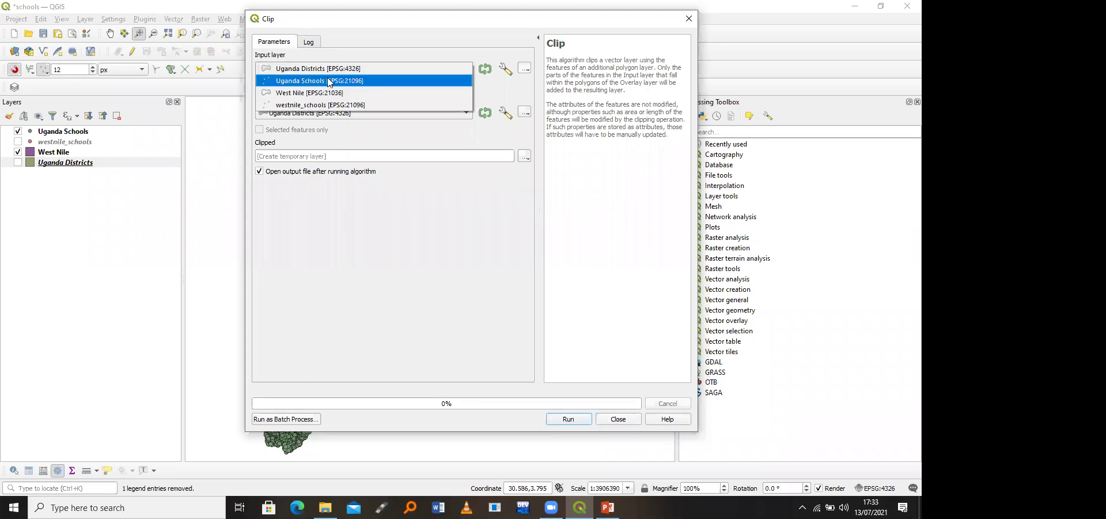
pyautogui.click(329, 82)
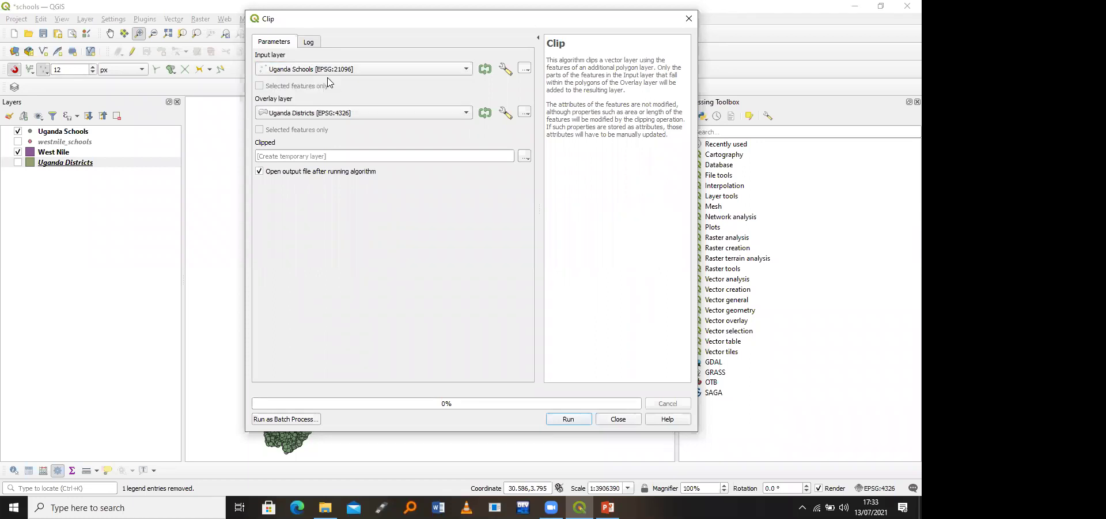
pyautogui.click(353, 113)
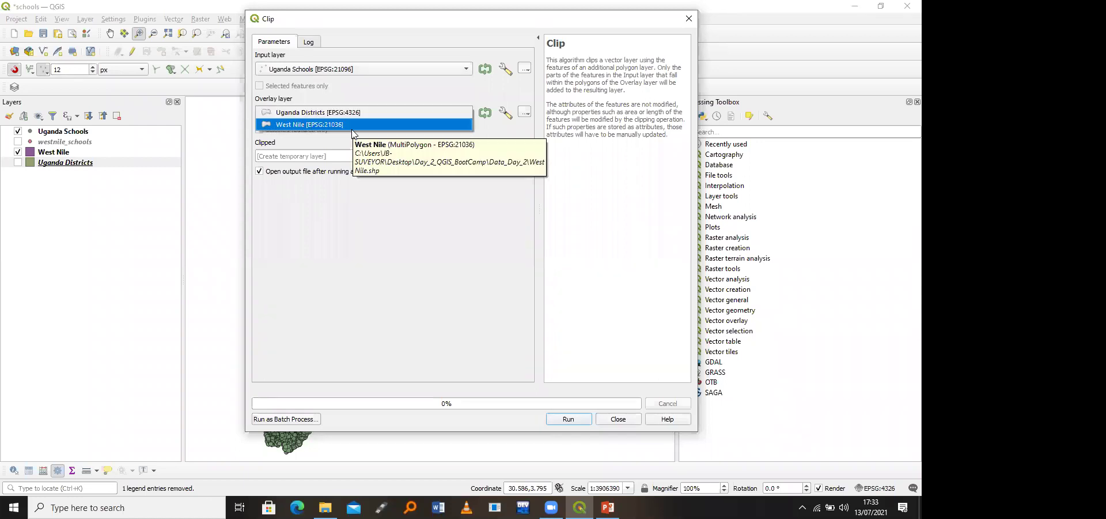
pyautogui.click(352, 128)
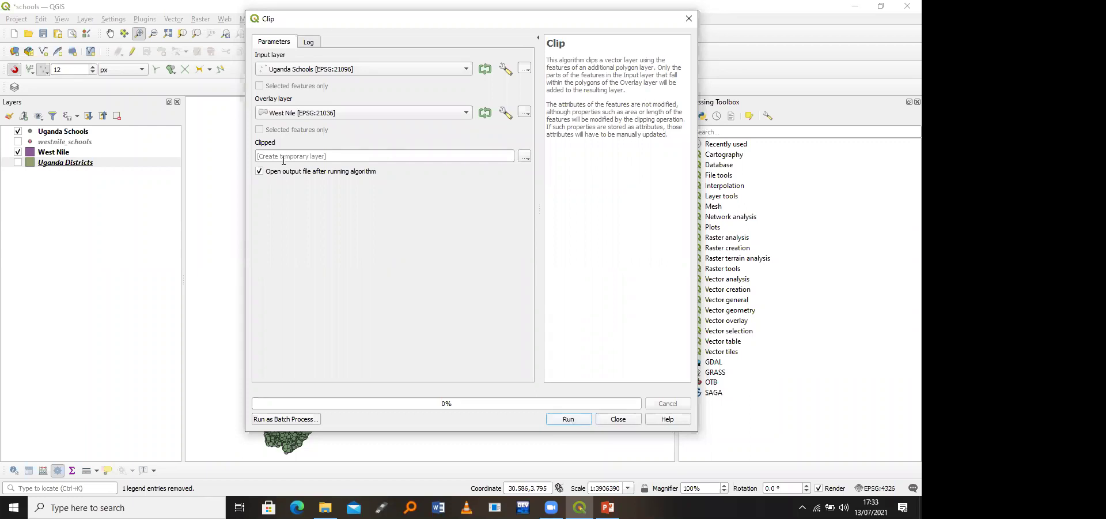
# Step: Save the repeated clip's output as name in the shapefiles folder and run the clip
pyautogui.click(524, 157)
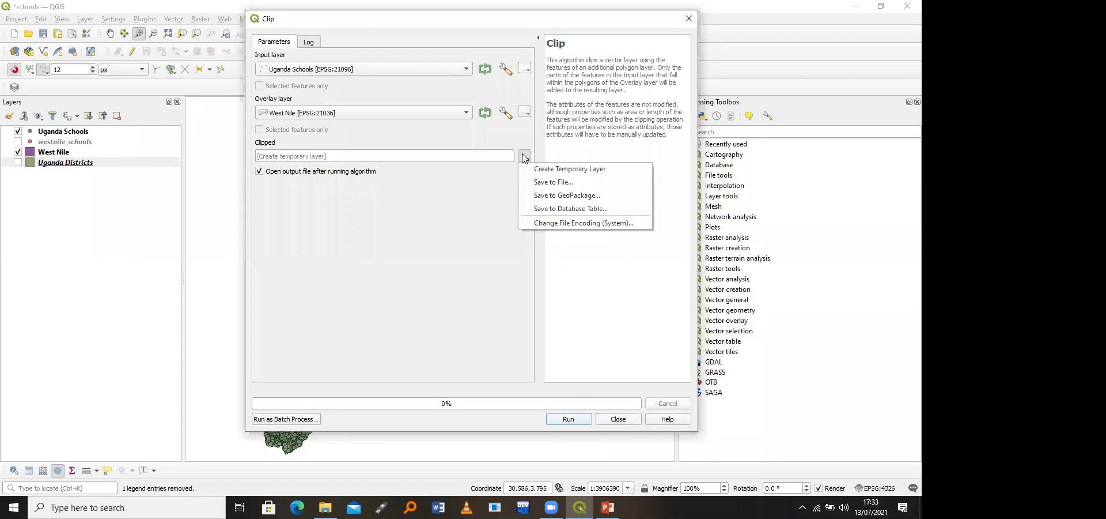
pyautogui.click(544, 182)
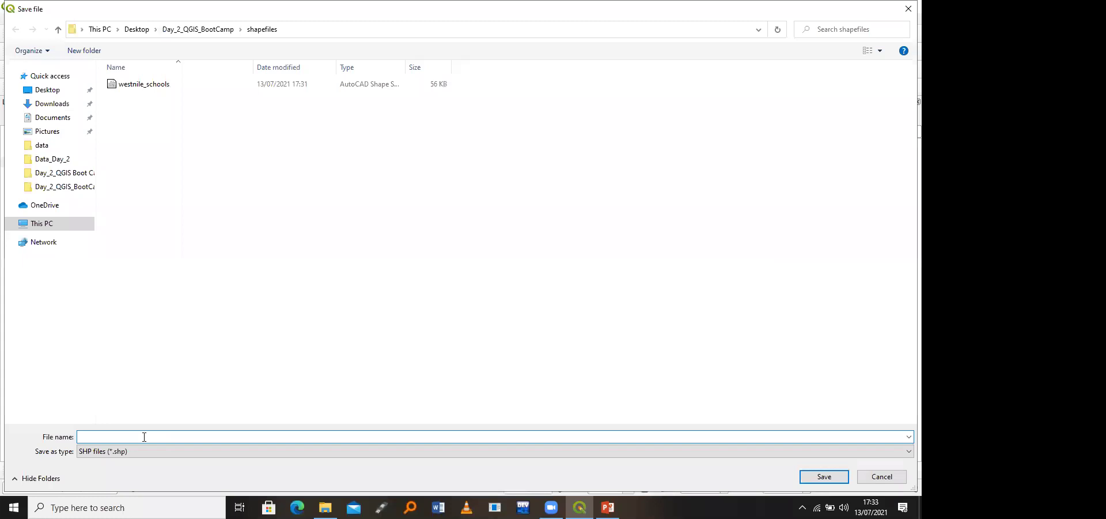
pyautogui.write('name')
pyautogui.click(824, 476)
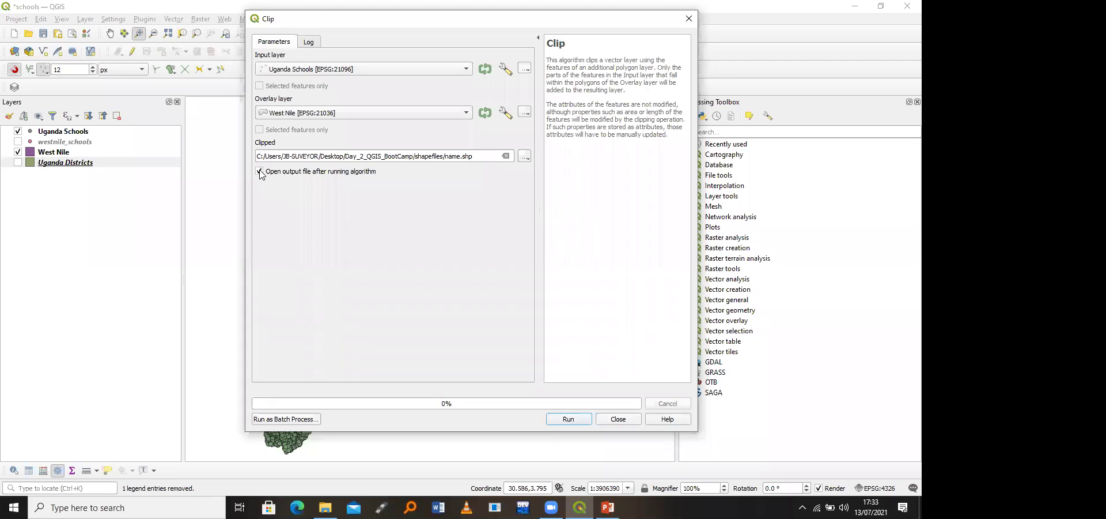
pyautogui.click(569, 419)
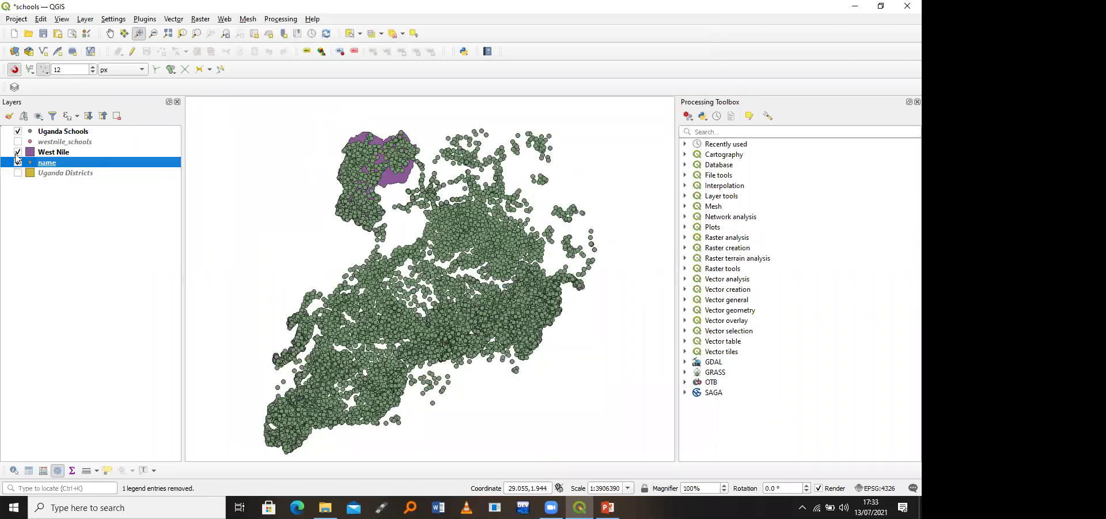
# Step: Hide the Uganda Schools and West Nile layers and view the clipped schools of the name layer up close
pyautogui.click(18, 131)
pyautogui.click(18, 151)
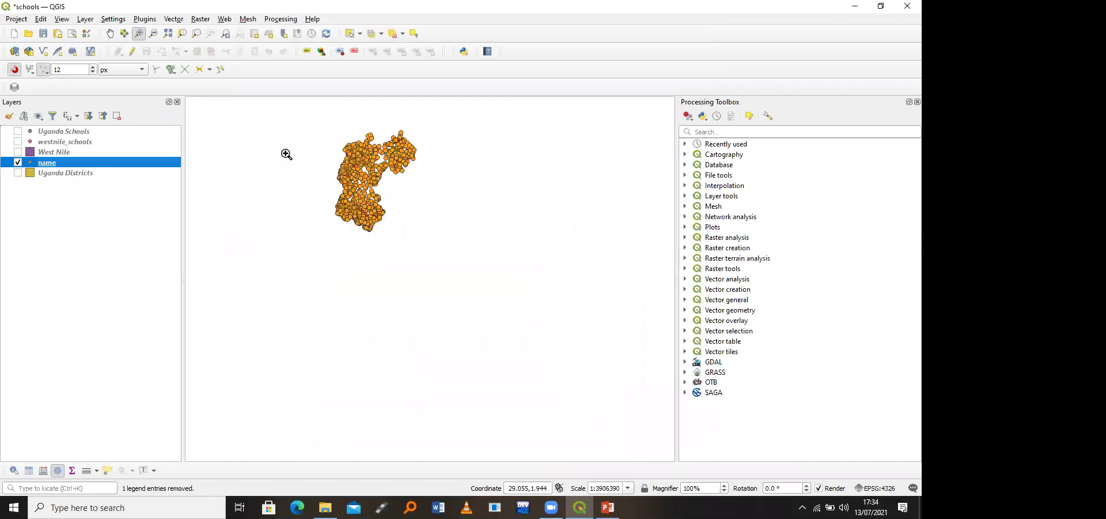
pyautogui.click(398, 202)
# Step: Remove the name layer from the project
pyautogui.click(107, 173)
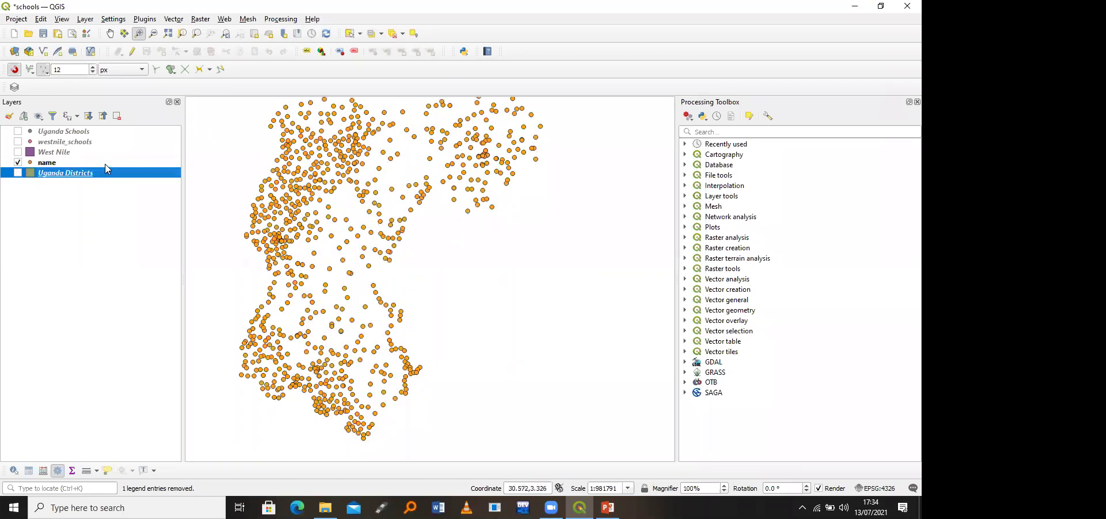
pyautogui.click(105, 163)
pyautogui.click(115, 117)
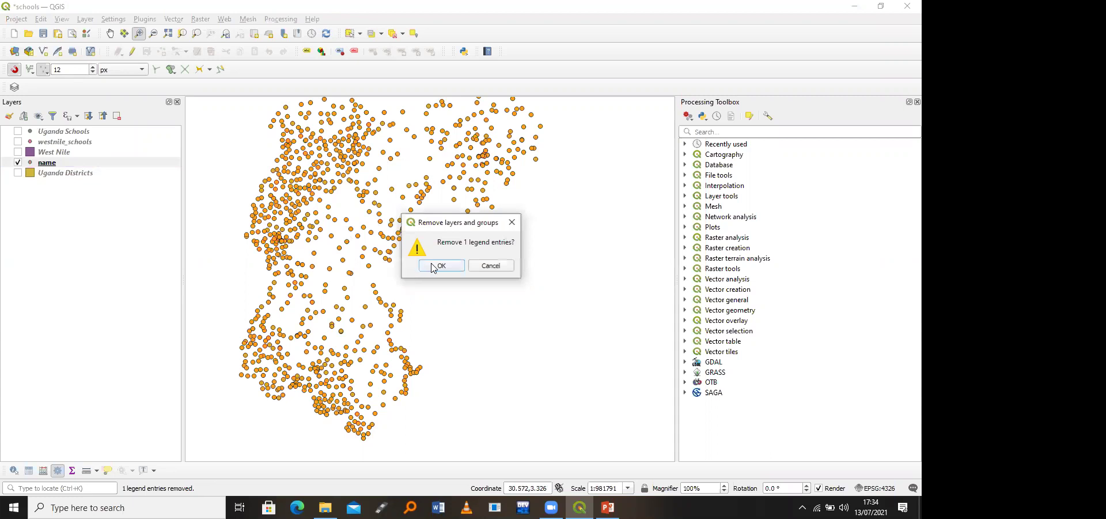
pyautogui.press('Return')
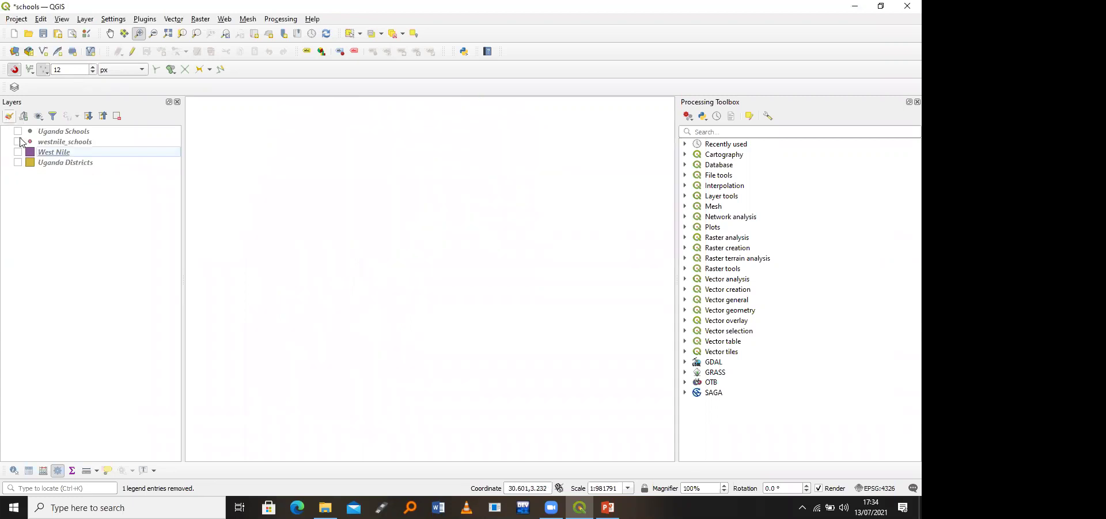
# Step: Show the westnile_schools layer and fit the map view to its extent
pyautogui.click(18, 142)
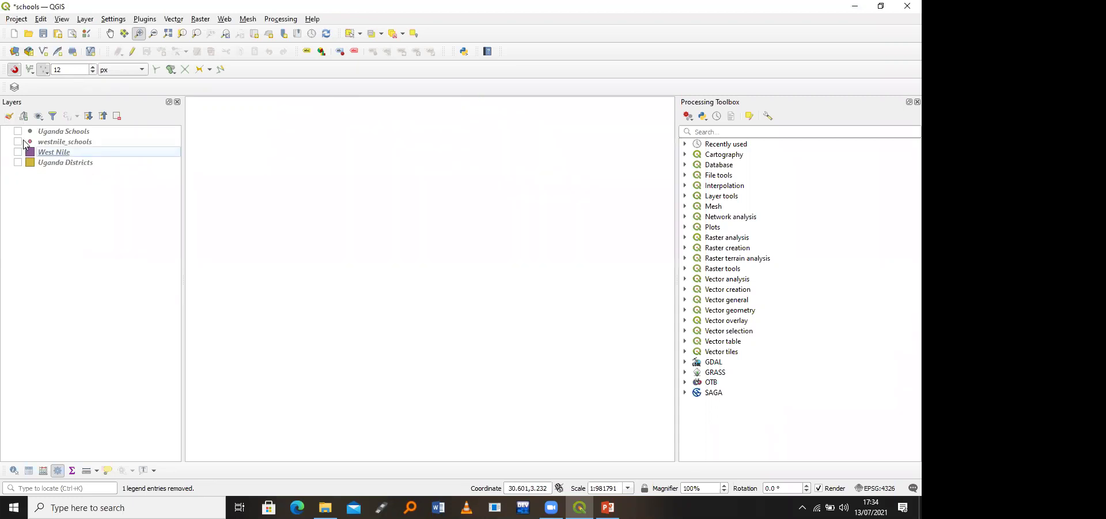
pyautogui.rightClick(66, 144)
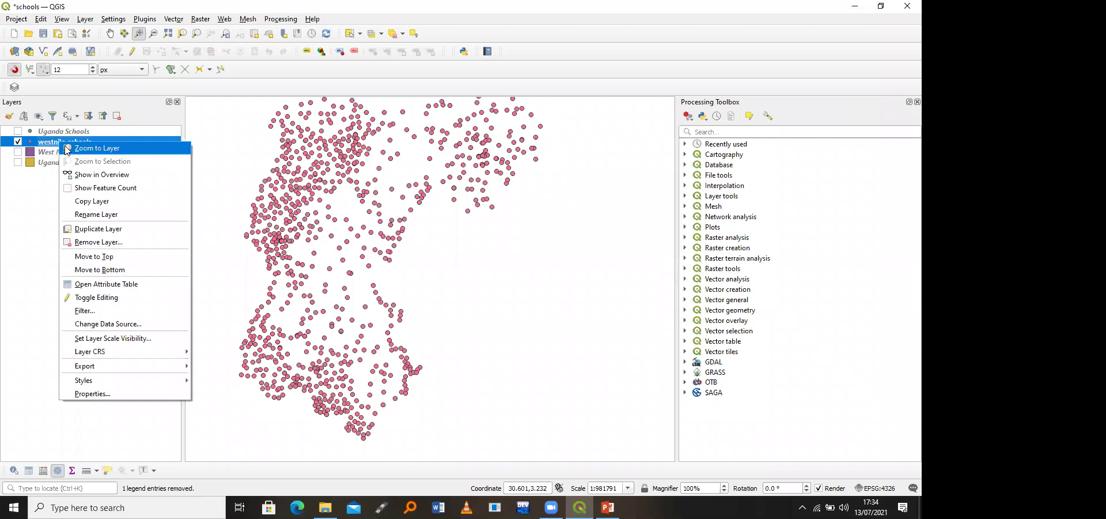
pyautogui.click(67, 149)
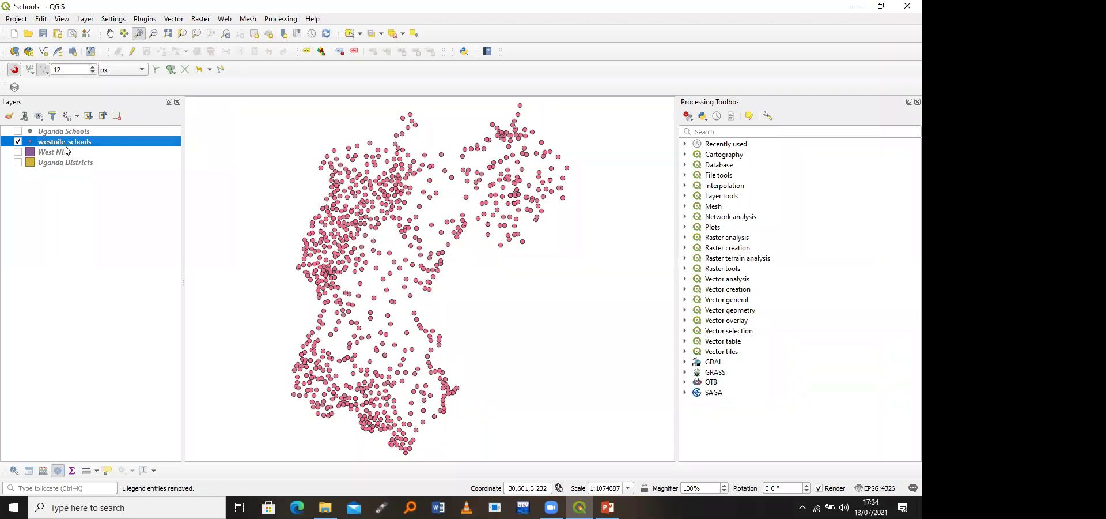
# Step: Hide the westnile_schools layer and add the West Nile shapefile from the Data_Day_2 folder as another vector layer
pyautogui.click(16, 144)
pyautogui.click(87, 19)
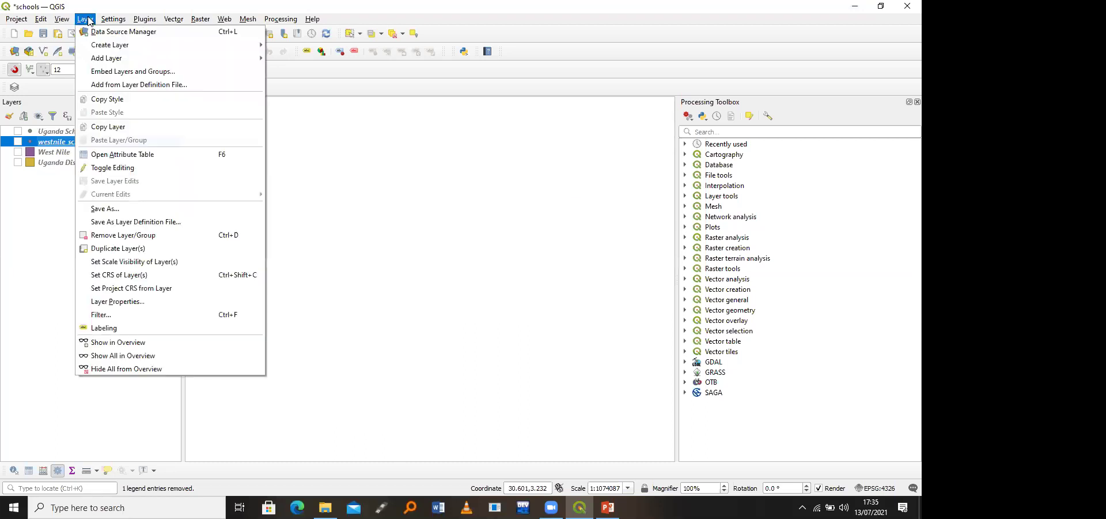
pyautogui.moveTo(127, 58)
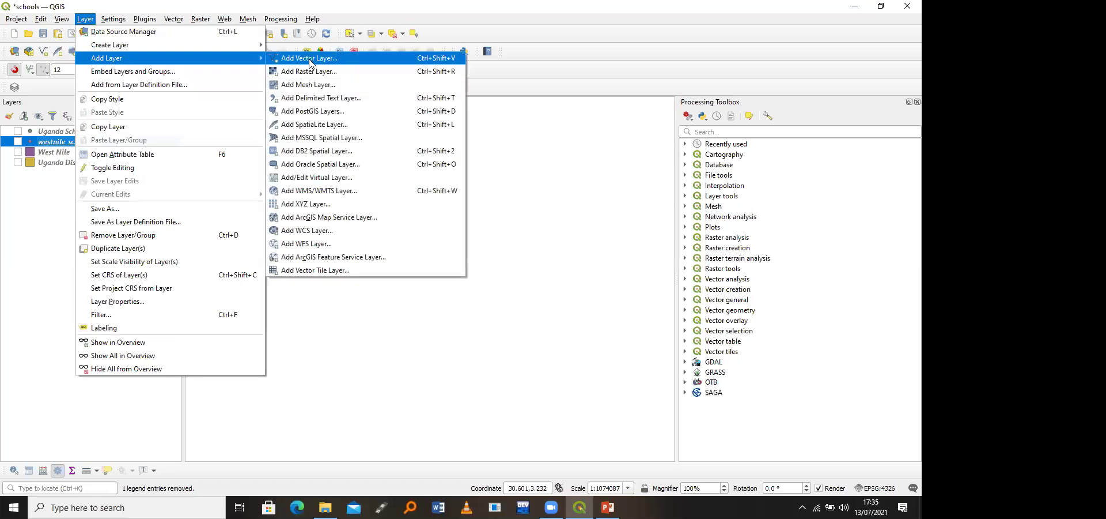
pyautogui.click(315, 58)
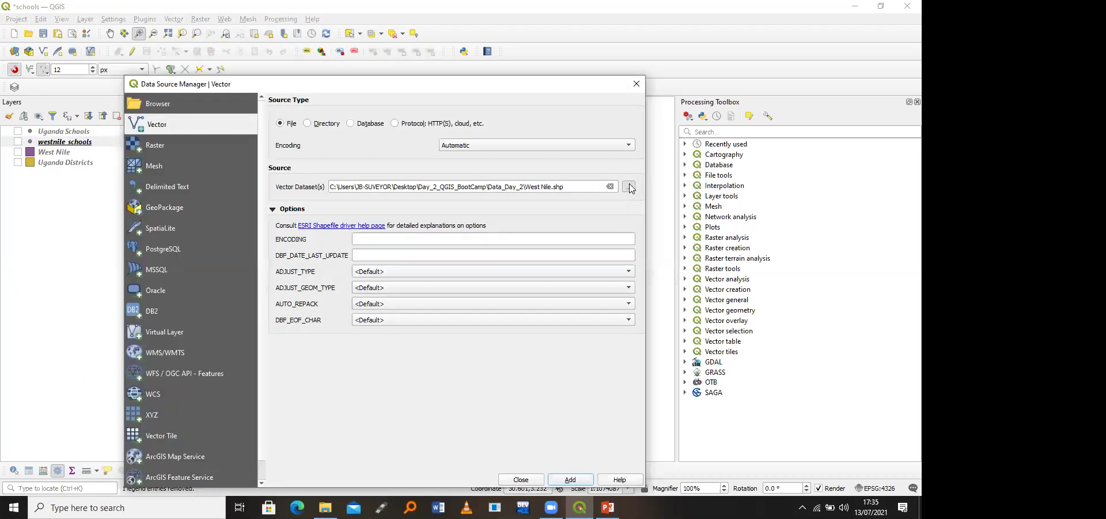
pyautogui.click(631, 187)
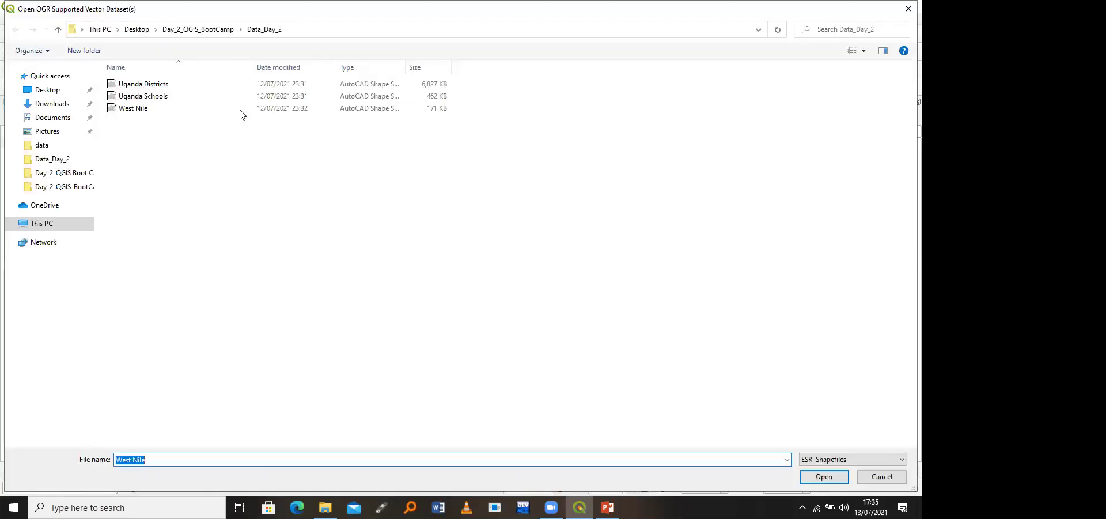
pyautogui.click(243, 110)
pyautogui.click(818, 476)
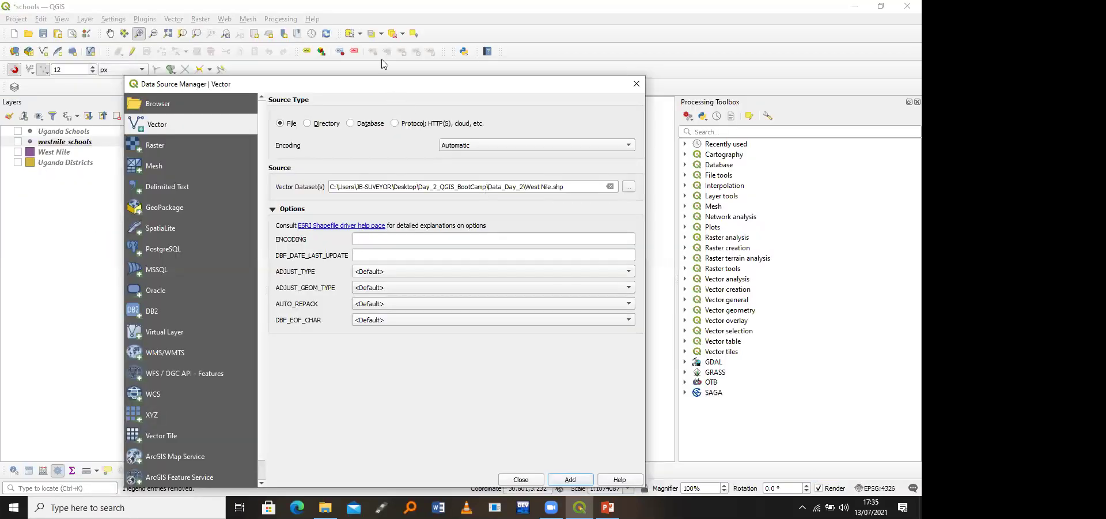
pyautogui.moveTo(395, 83); pyautogui.dragTo(356, 8)
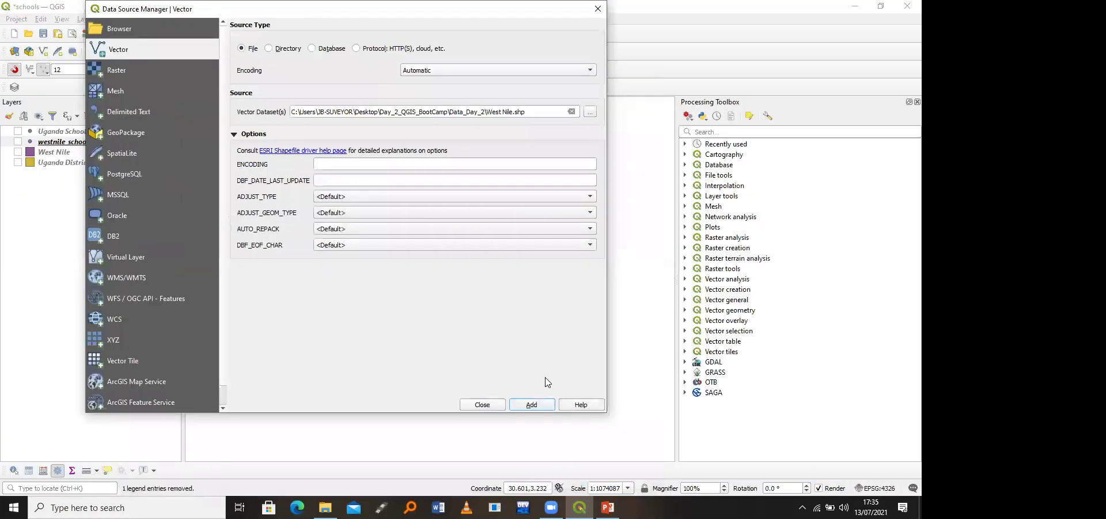
pyautogui.click(543, 406)
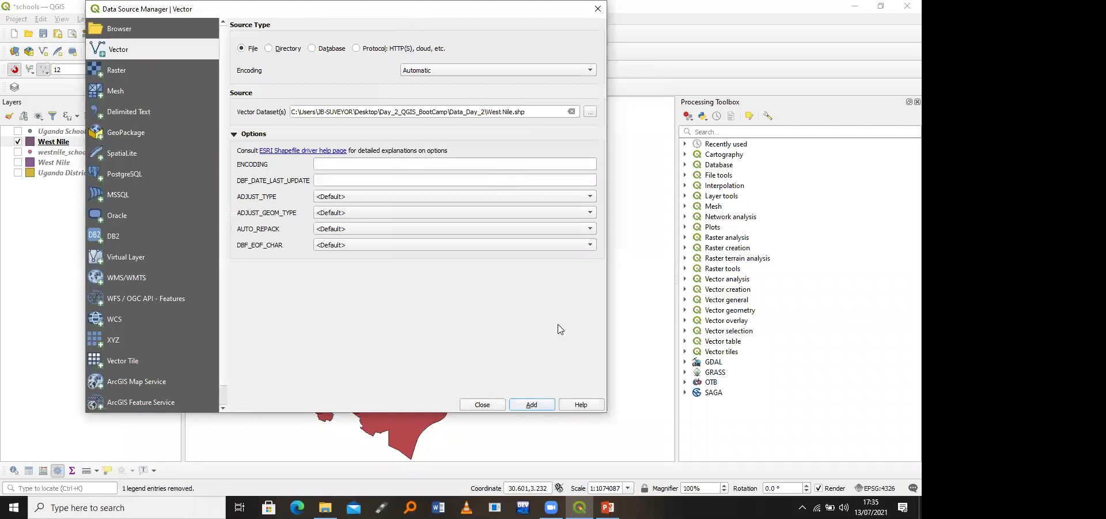
pyautogui.click(483, 404)
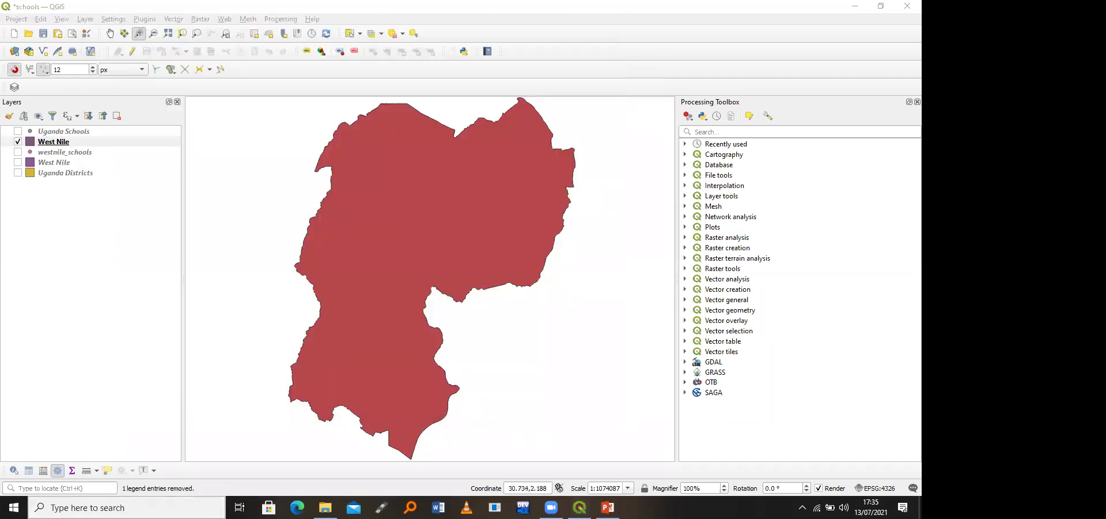
# Step: Launch a separate QGIS Desktop 3.16.8 window and create a new empty project in it
pyautogui.click(124, 508)
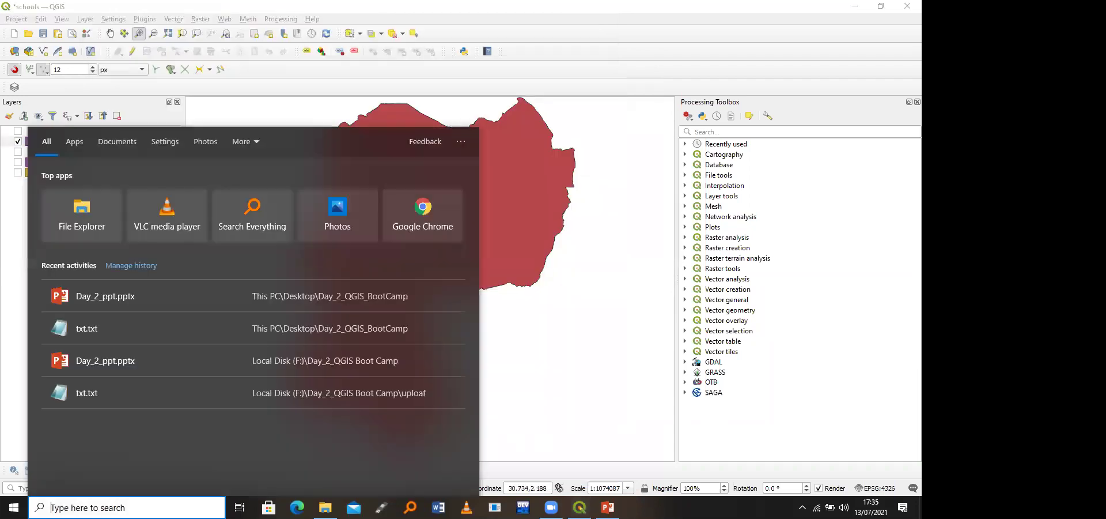
pyautogui.write('qgis')
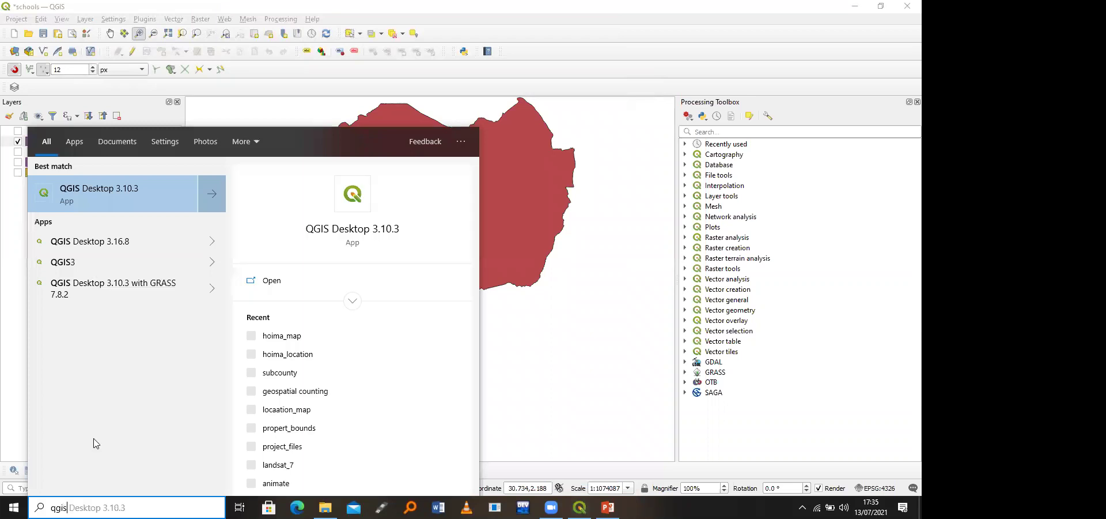
pyautogui.click(107, 245)
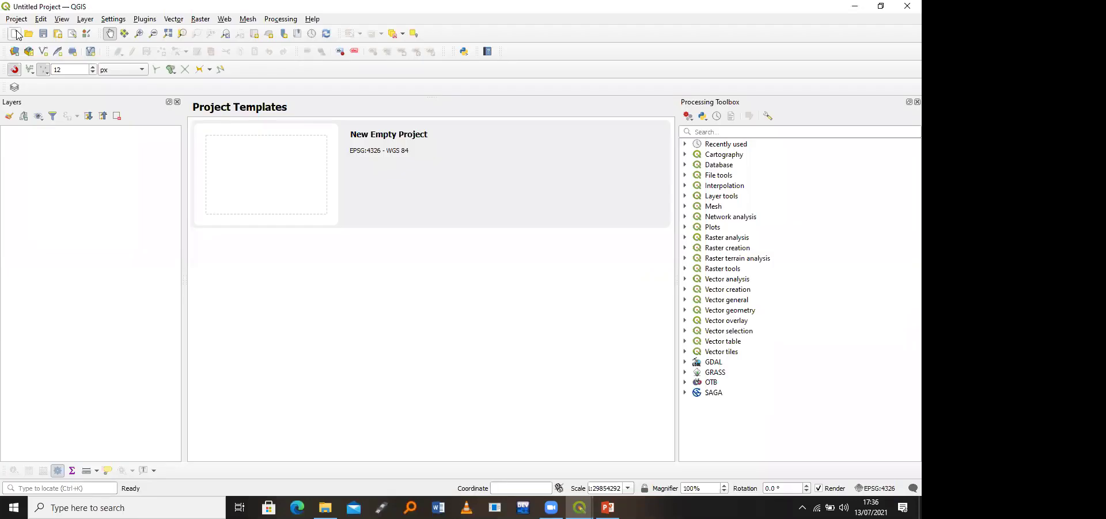
pyautogui.click(15, 33)
# Step: Add the West Nile shapefile from the Data_Day_2 folder to the new project as a vector layer
pyautogui.click(85, 19)
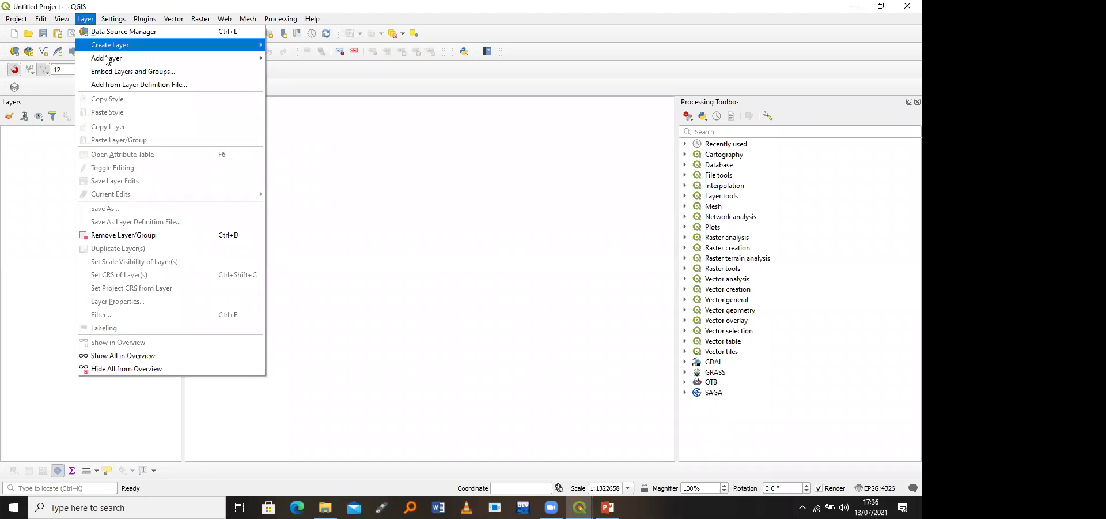
pyautogui.moveTo(236, 61)
pyautogui.click(310, 61)
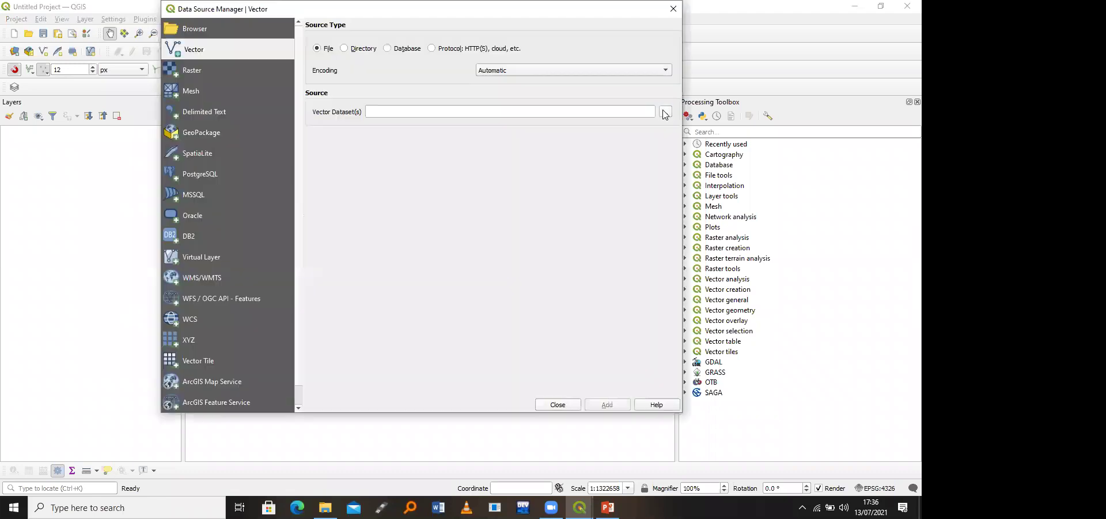
pyautogui.click(665, 114)
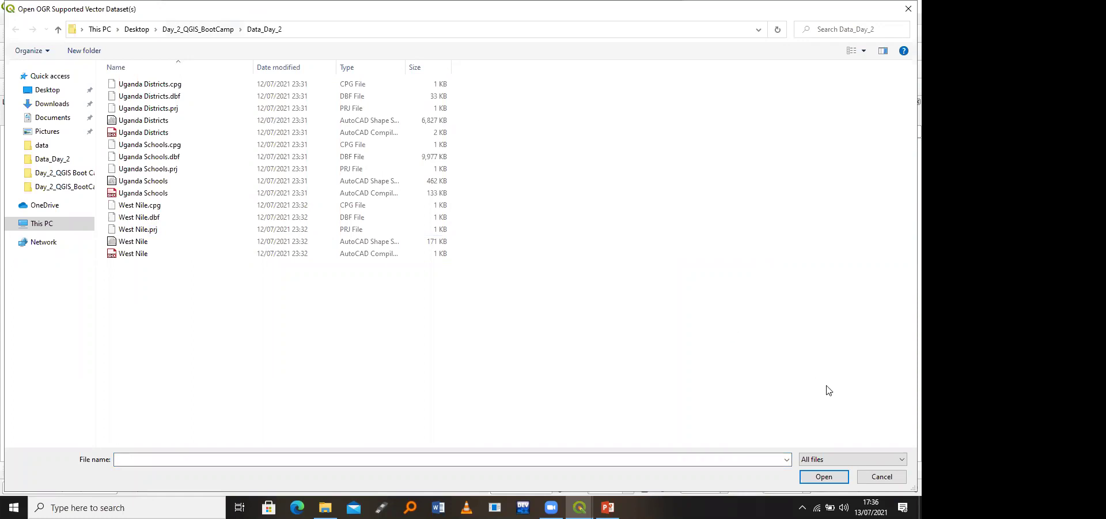
pyautogui.click(872, 480)
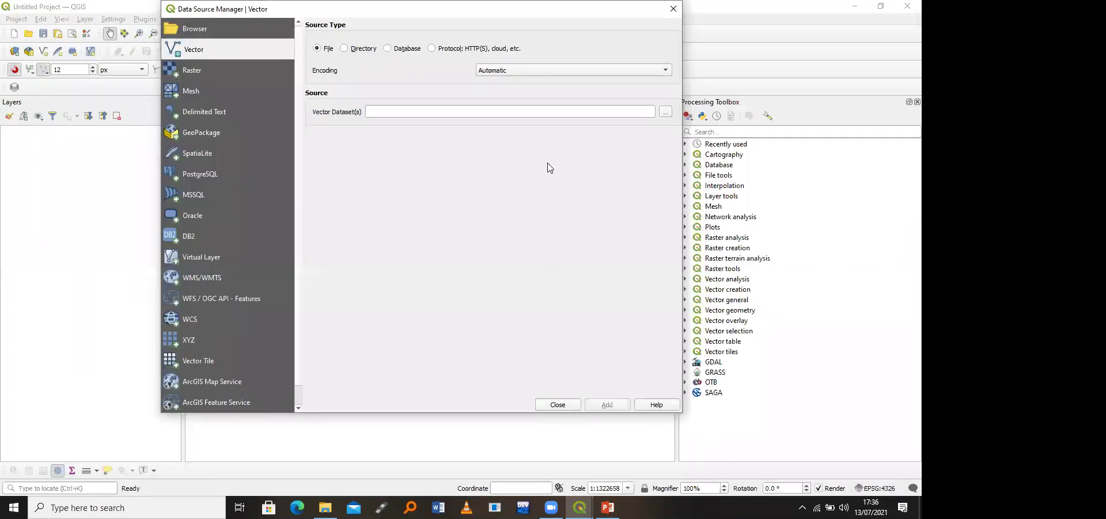
pyautogui.click(666, 113)
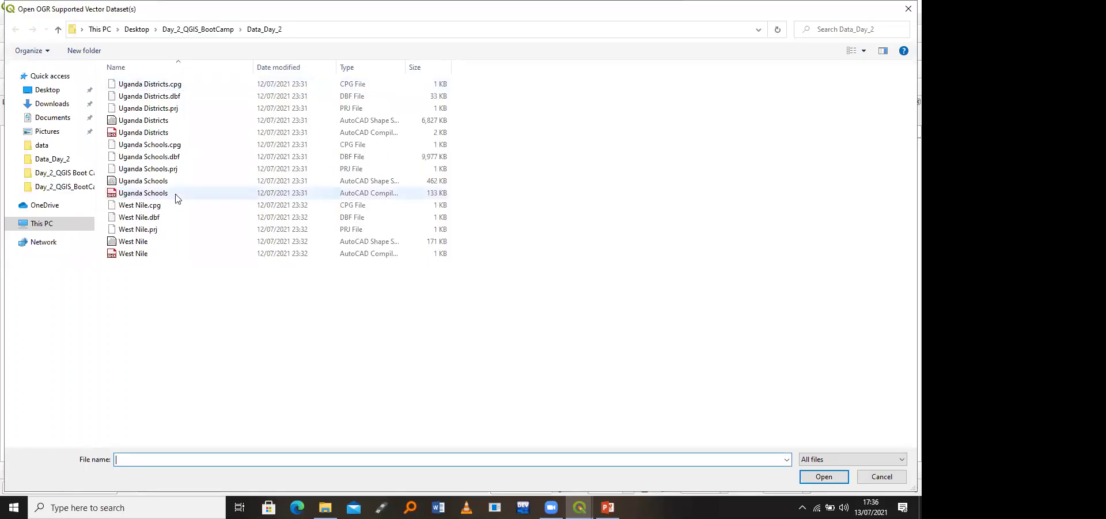
pyautogui.click(175, 241)
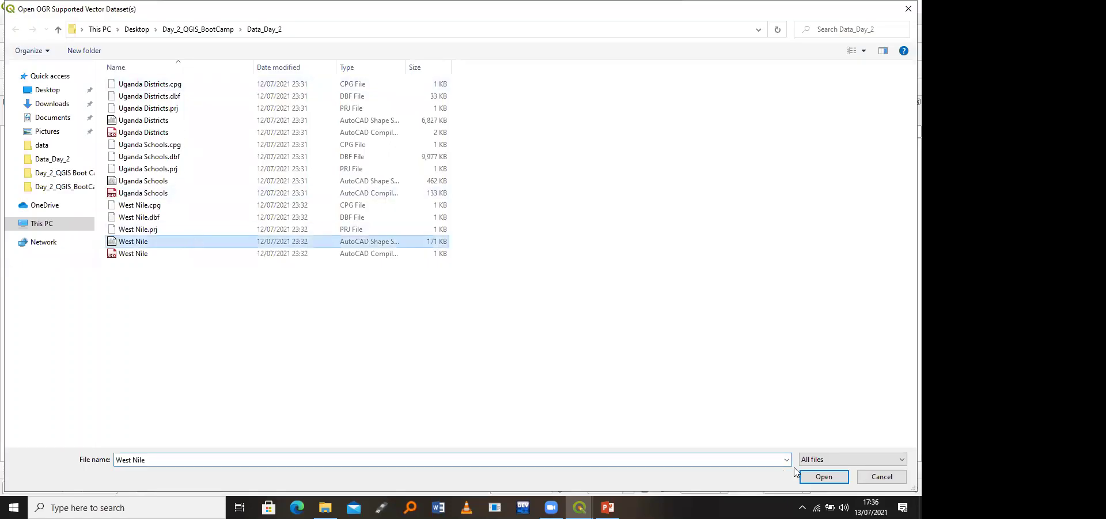
pyautogui.click(823, 476)
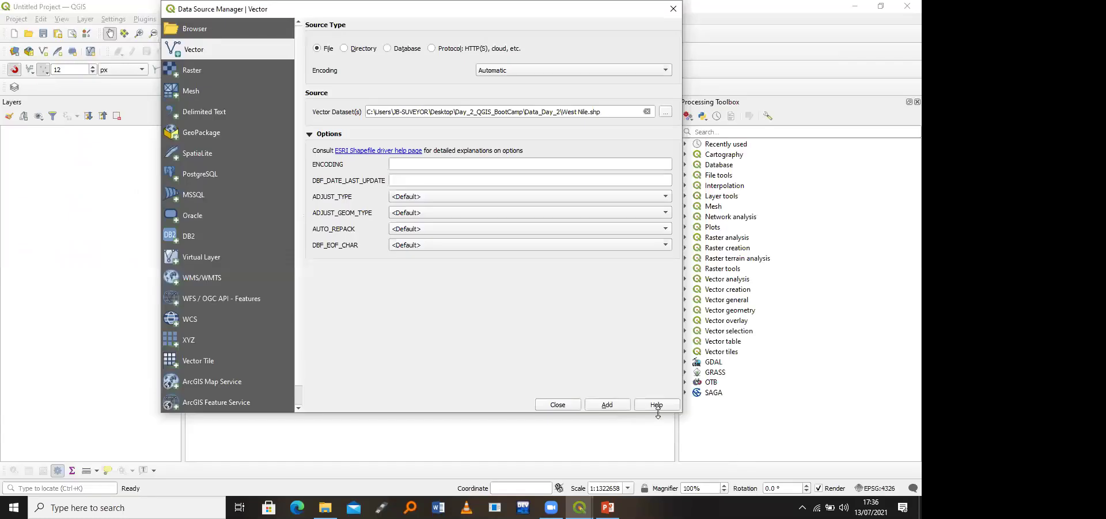
pyautogui.click(605, 405)
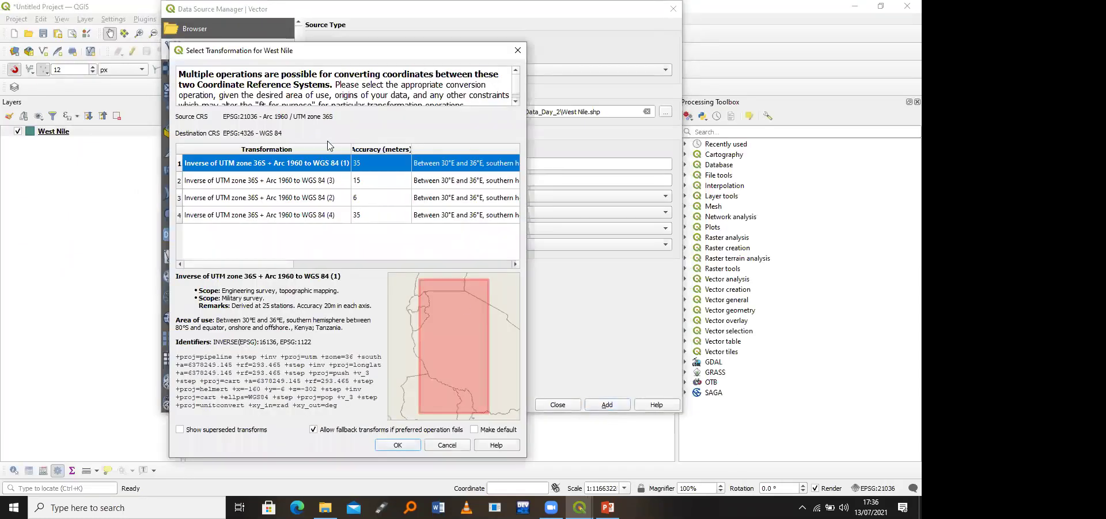
# Step: Compare the accuracy, remarks and area of use of the four coordinate transformations offered for West Nile
pyautogui.click(332, 183)
pyautogui.click(322, 197)
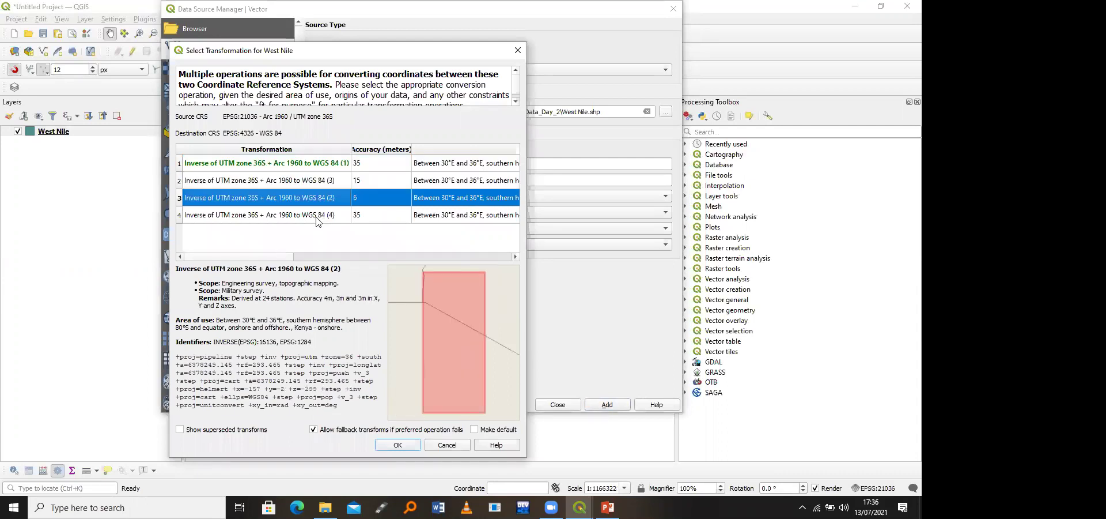
pyautogui.click(293, 215)
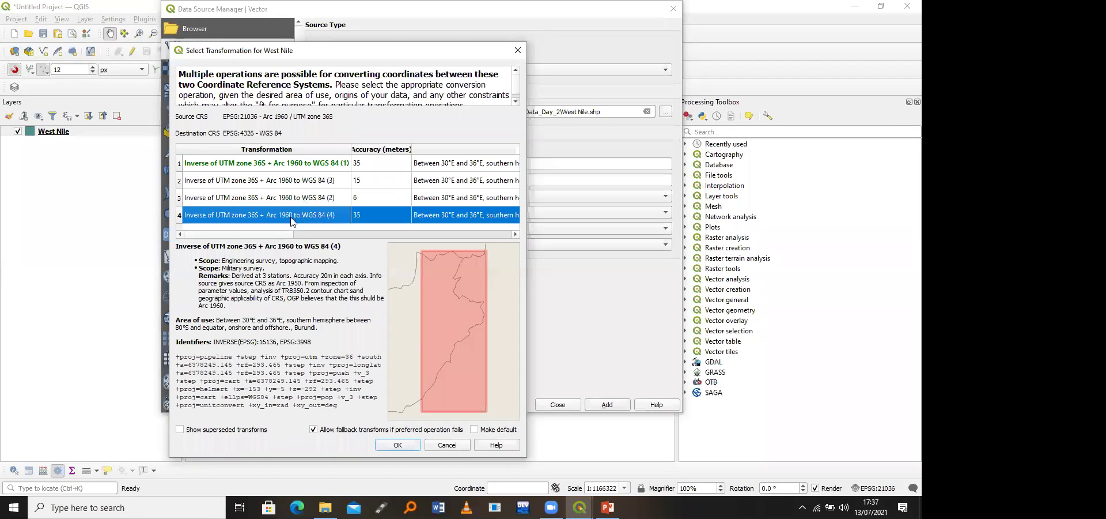
pyautogui.click(269, 197)
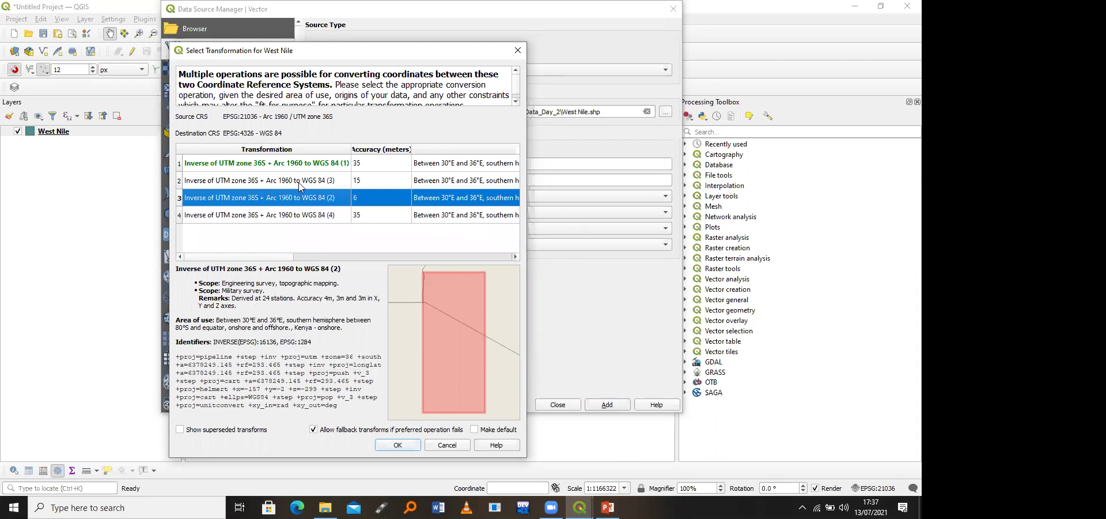
pyautogui.click(279, 164)
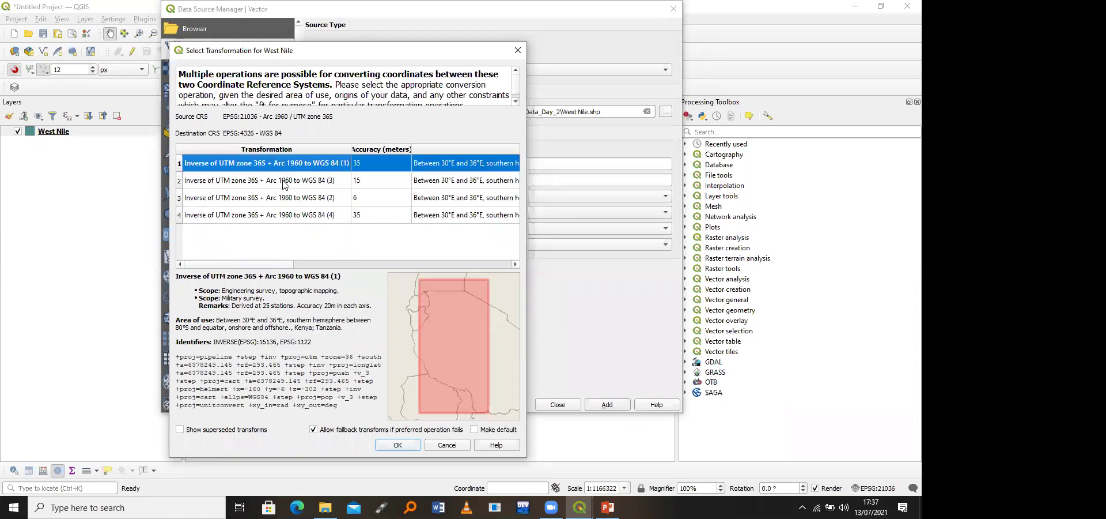
pyautogui.click(284, 182)
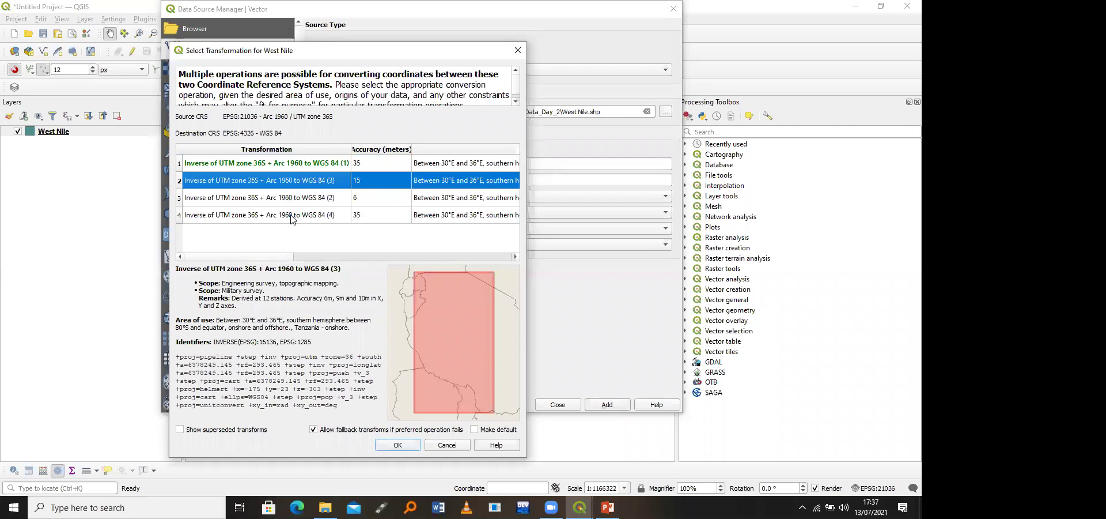
pyautogui.click(288, 197)
pyautogui.click(292, 216)
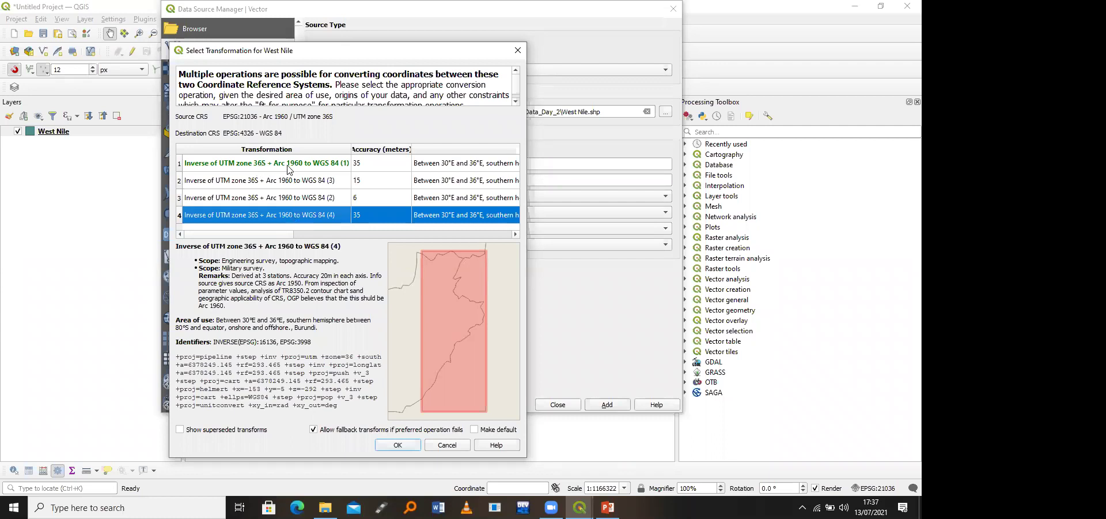
pyautogui.moveTo(290, 168)
pyautogui.click(319, 166)
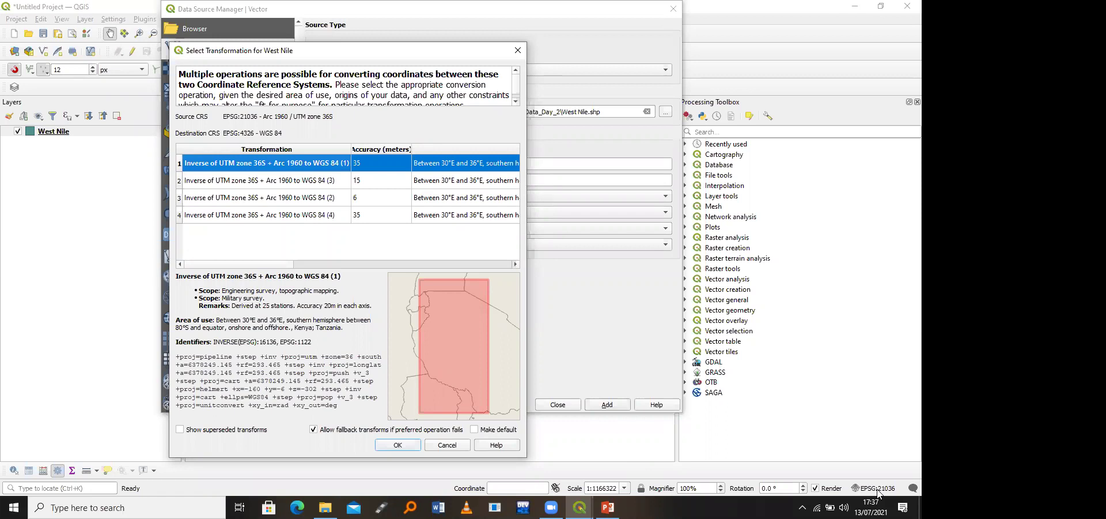
pyautogui.click(306, 183)
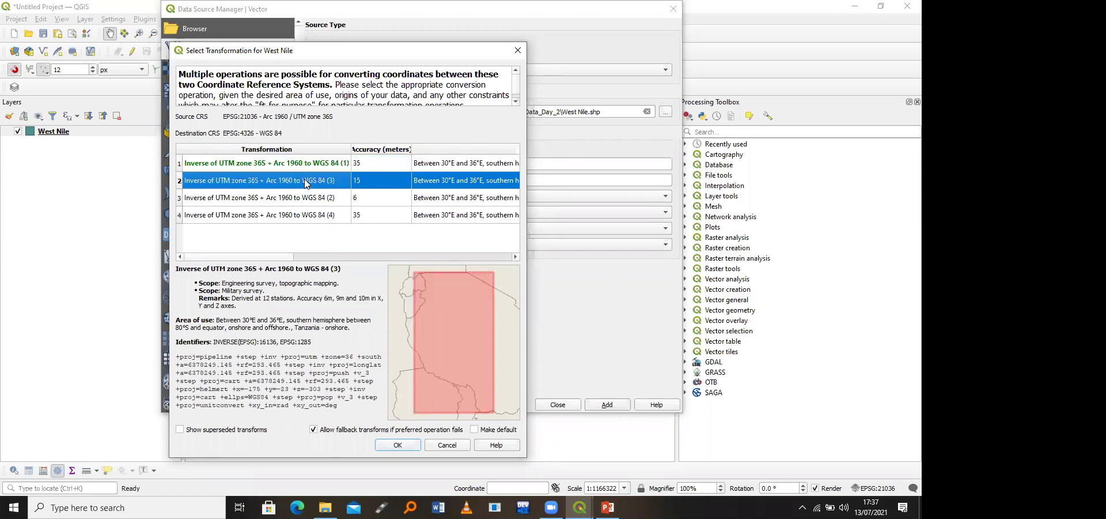
pyautogui.press('Up')
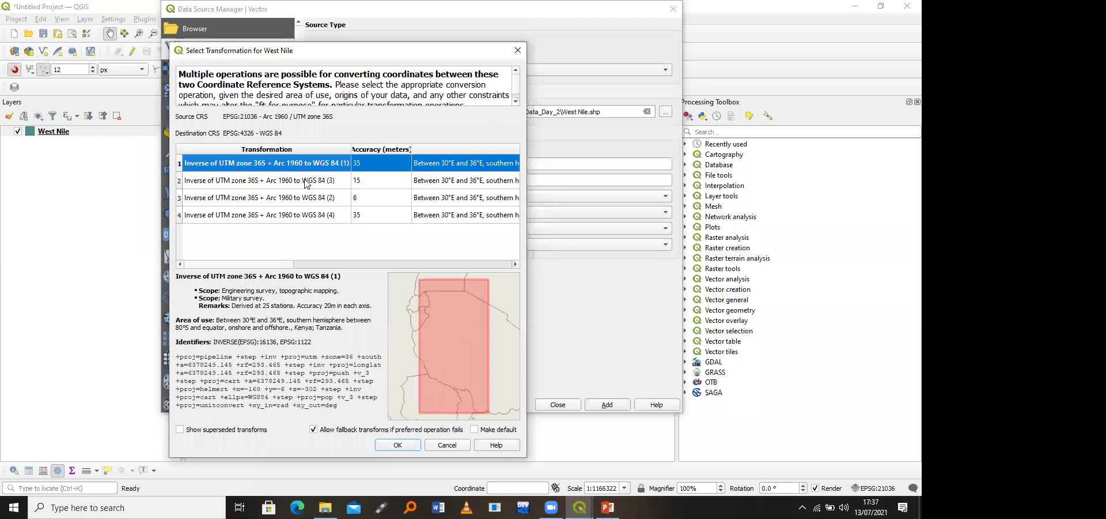
pyautogui.click(306, 180)
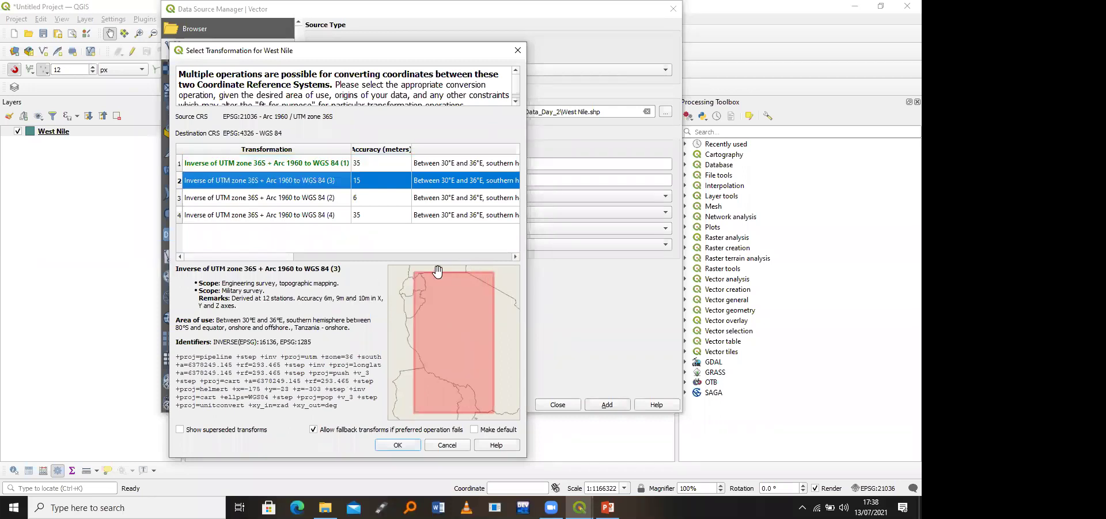
pyautogui.click(310, 202)
pyautogui.click(306, 214)
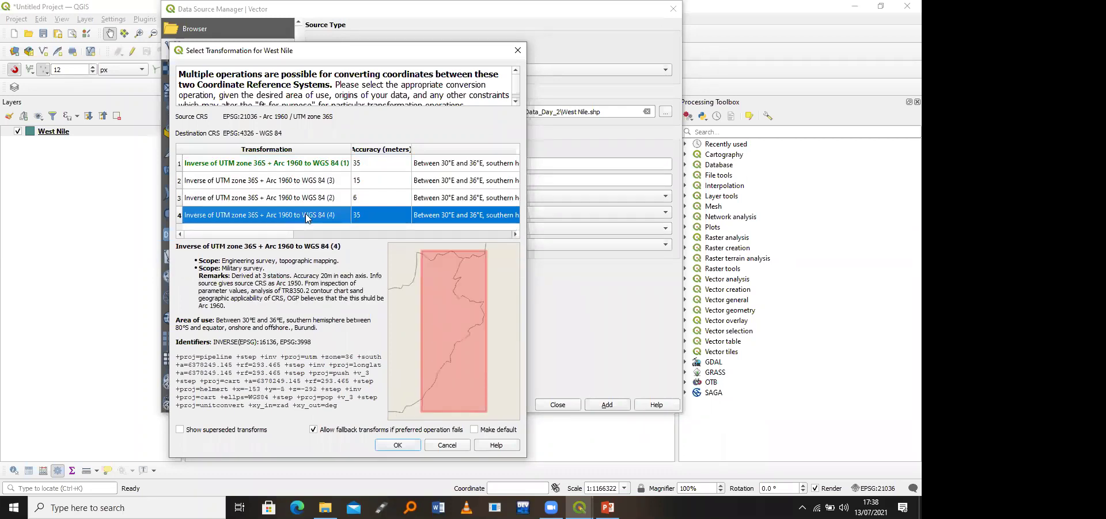
# Step: Accept the transformation Inverse of UTM zone 36S + Arc 1960 to WGS 84 (1) and add the West Nile shapefile a second time
pyautogui.click(292, 167)
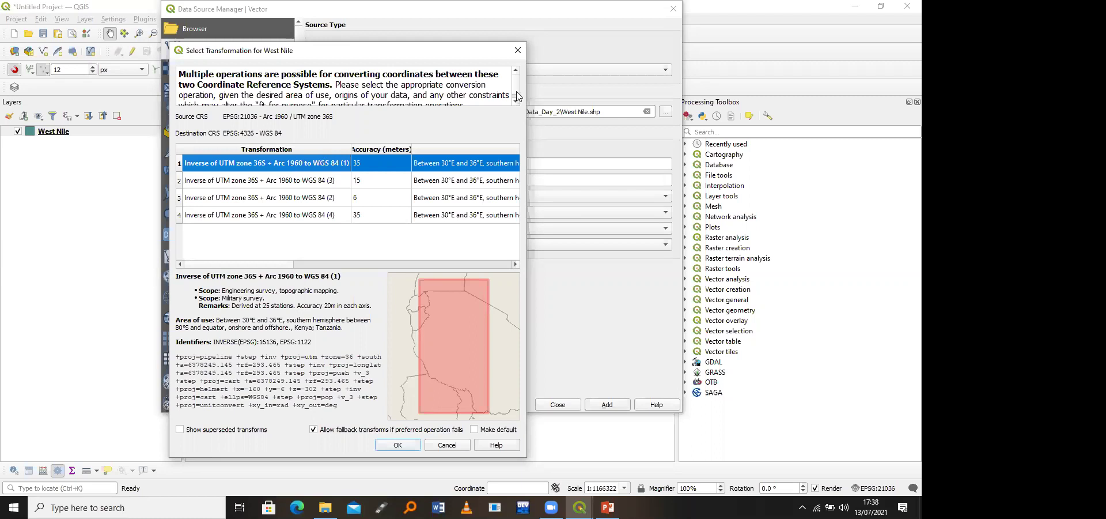
pyautogui.click(398, 445)
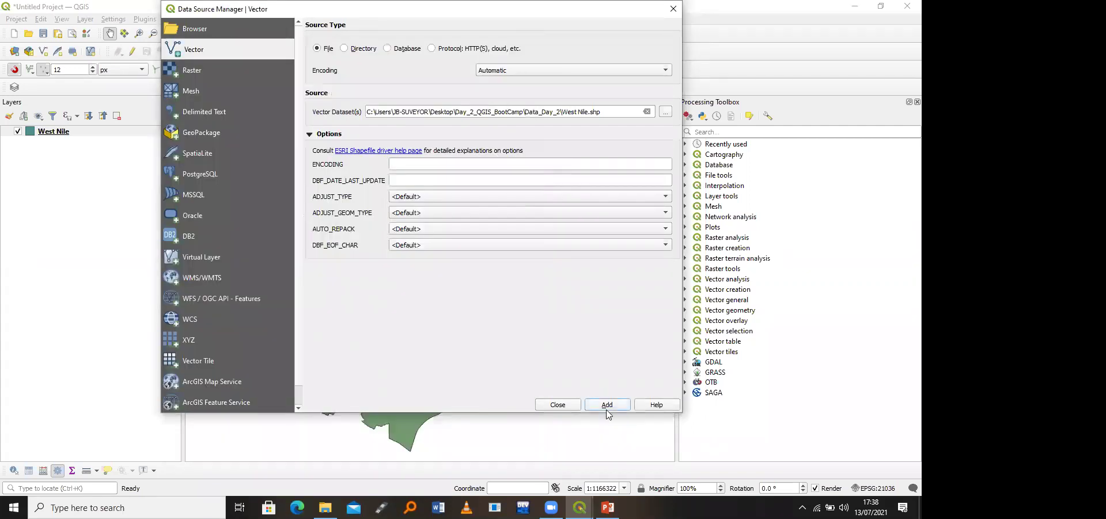
pyautogui.click(607, 406)
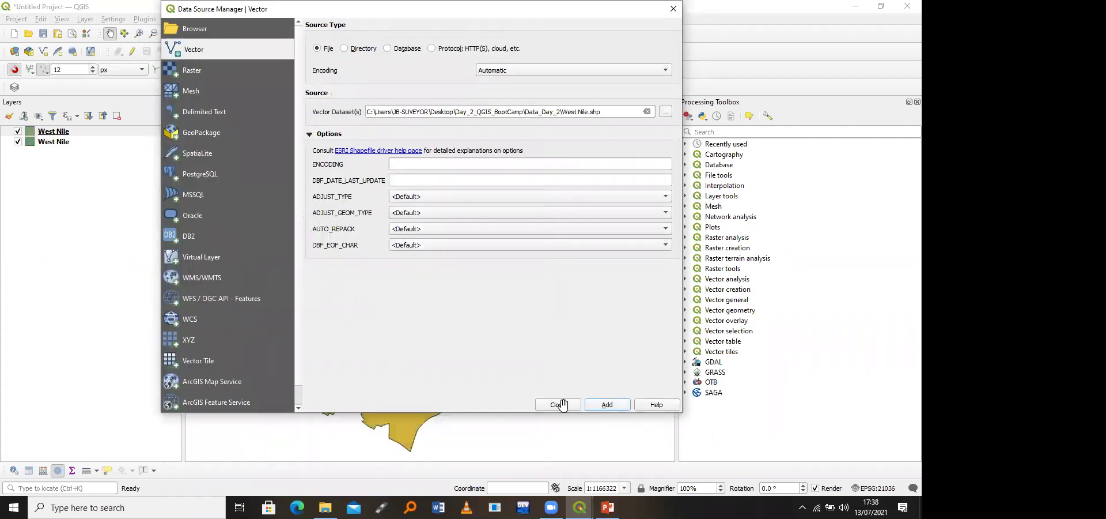
pyautogui.click(557, 405)
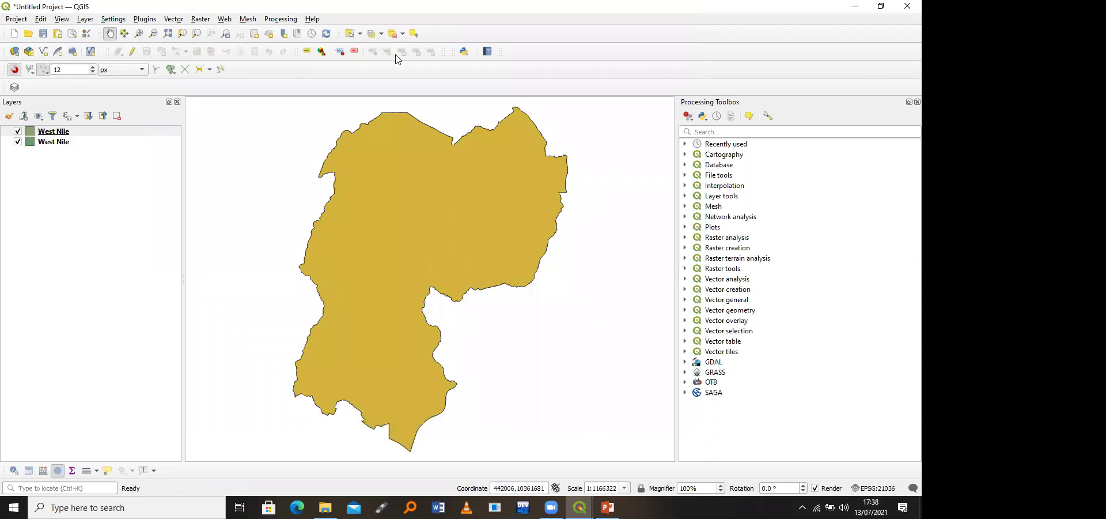
# Step: Close the untitled project window without saving it and return to the schools project
pyautogui.click(881, 6)
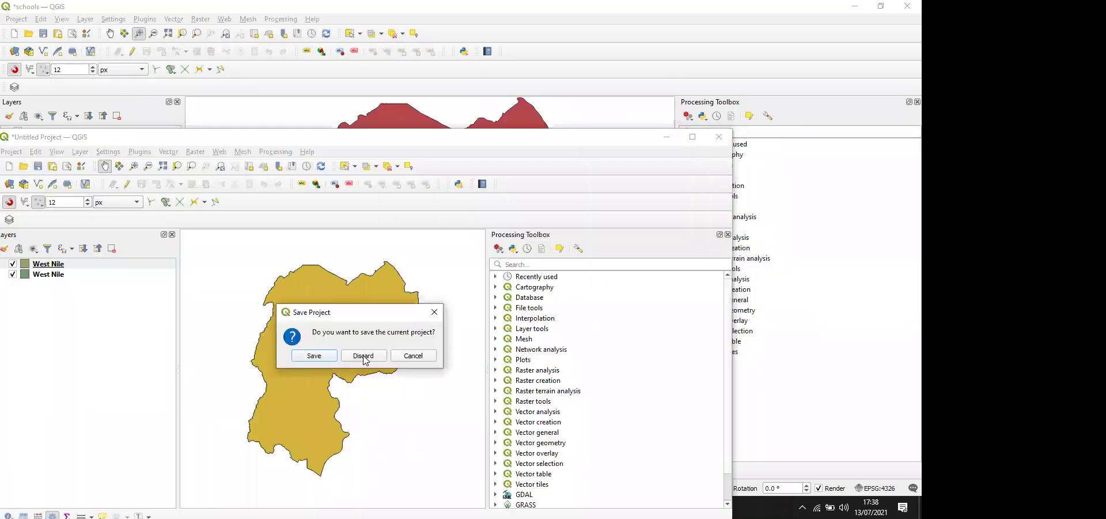
pyautogui.click(363, 353)
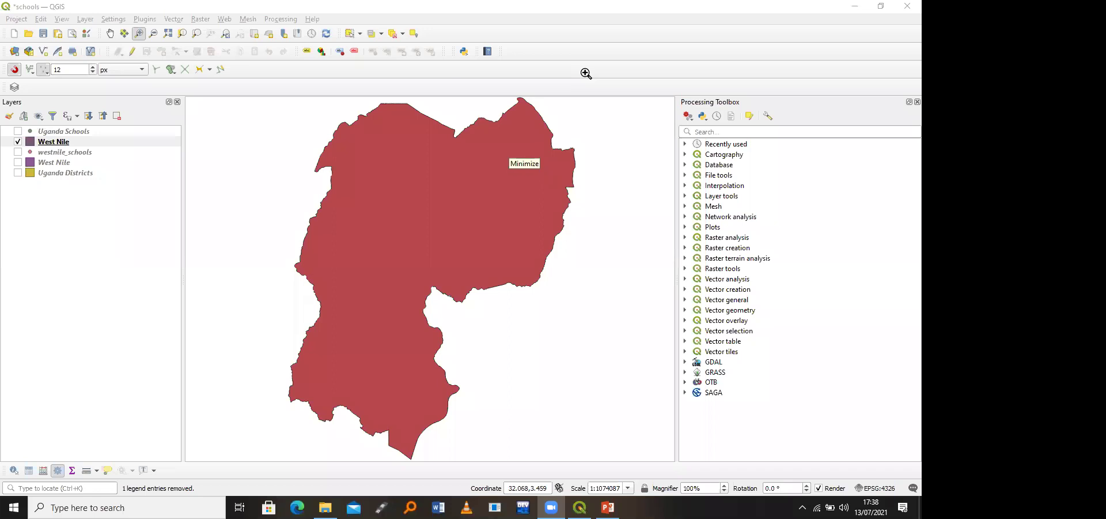
# Step: Add the Uganda Schools shapefile from the Data_Day_2 folder to the schools project a second time
pyautogui.click(86, 20)
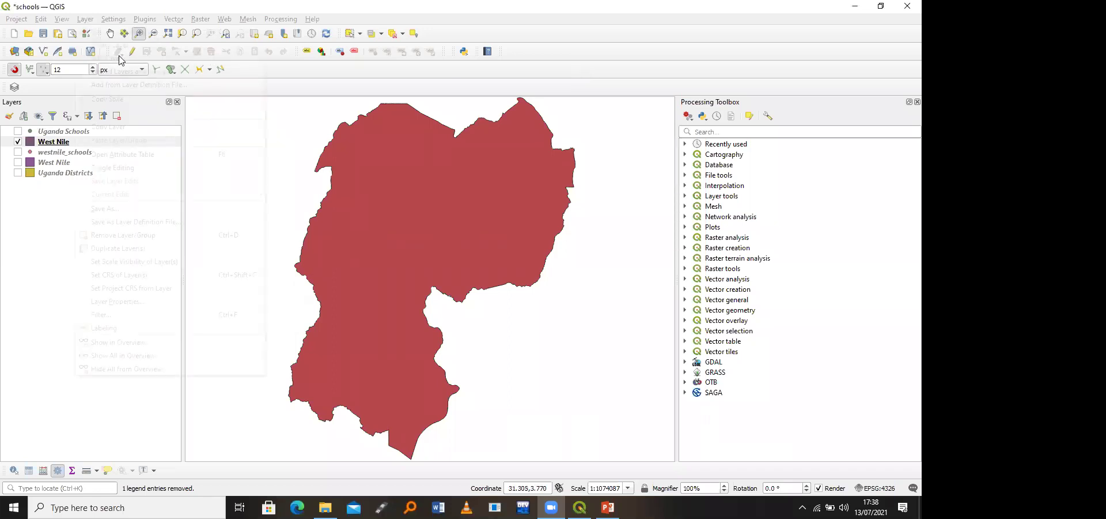
pyautogui.moveTo(120, 59)
pyautogui.click(309, 60)
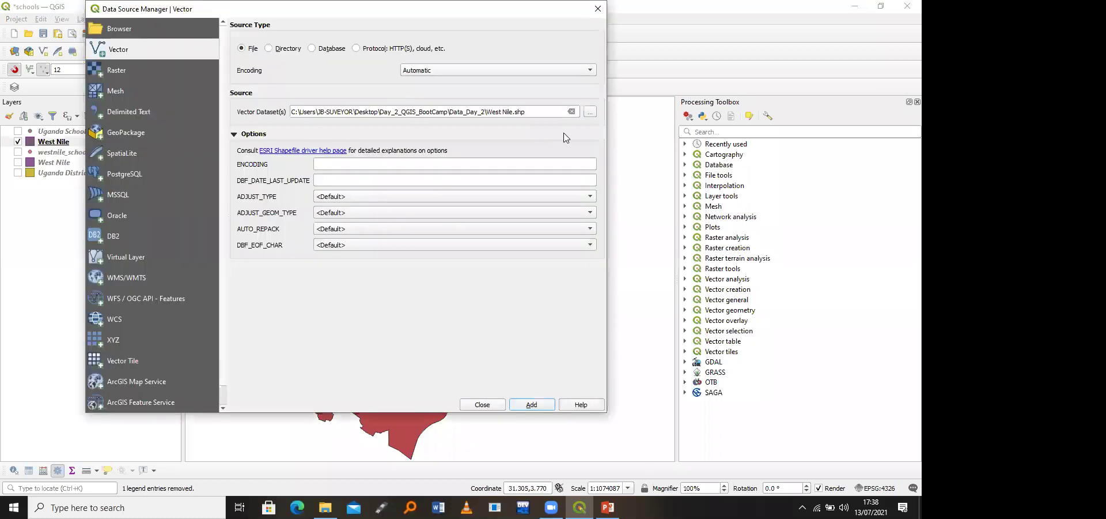
pyautogui.click(589, 112)
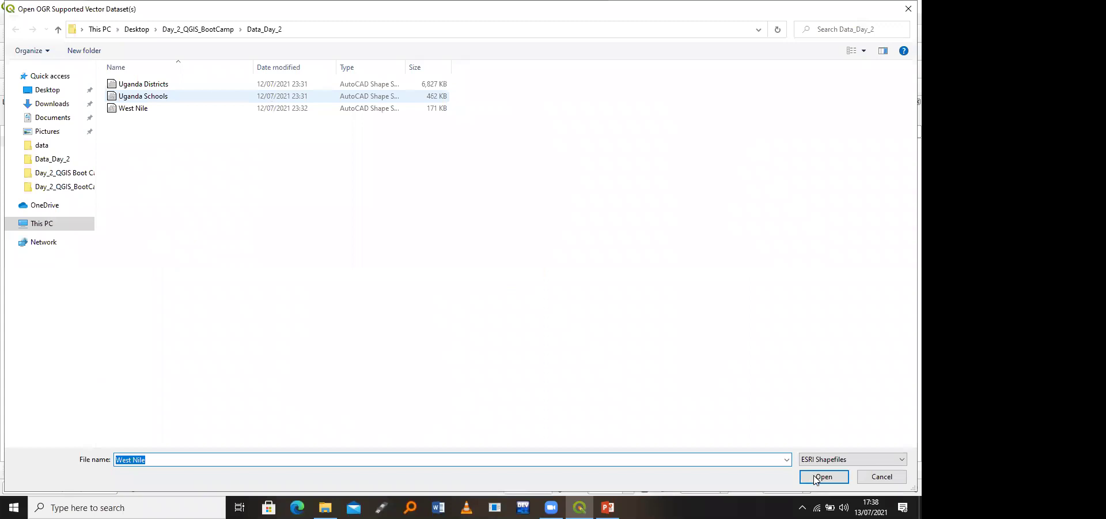
pyautogui.click(143, 96)
pyautogui.click(816, 480)
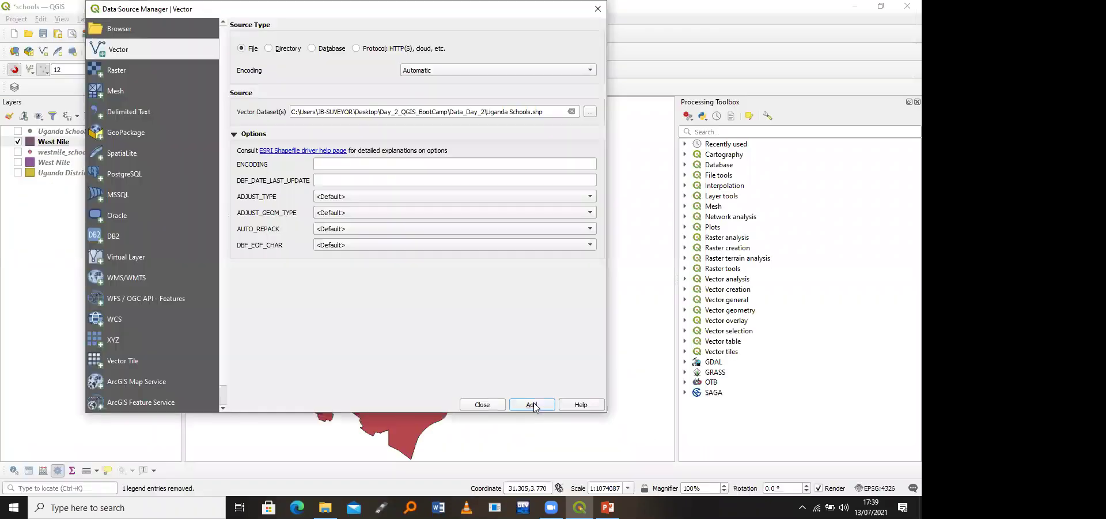
pyautogui.click(531, 404)
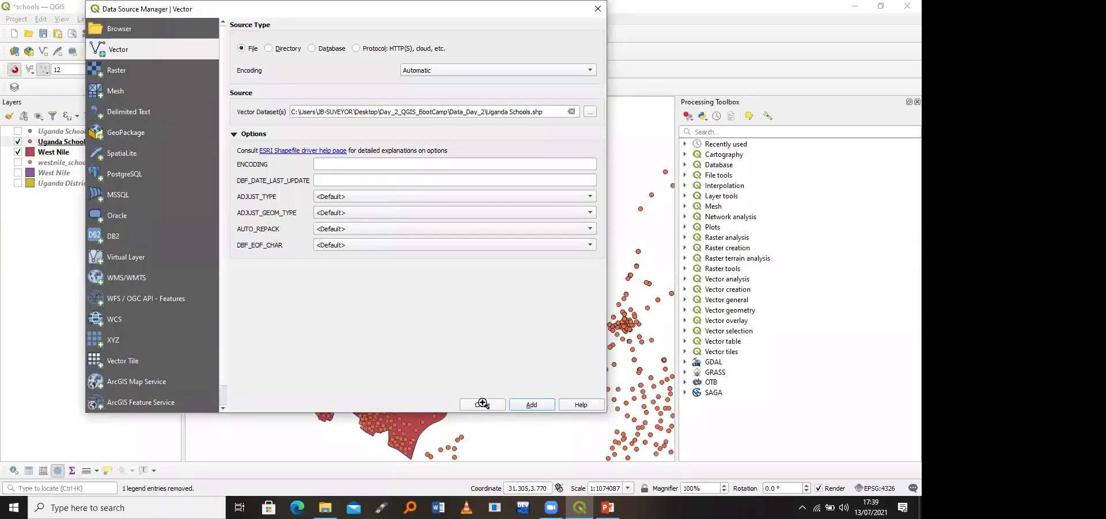
pyautogui.press('Escape')
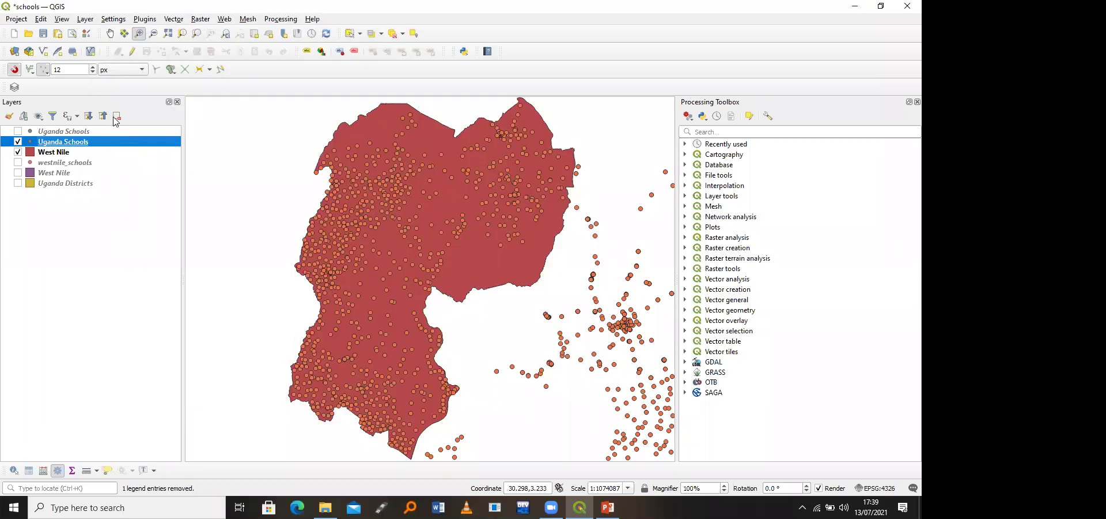
# Step: Remove the duplicate Uganda Schools layer from the project
pyautogui.hotkey('ctrl', 'd')
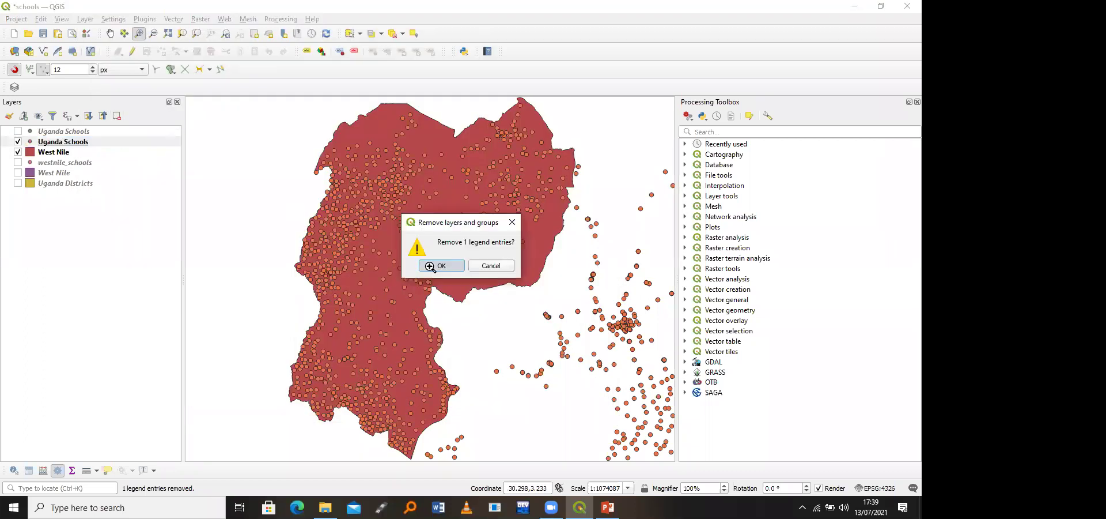
pyautogui.click(442, 266)
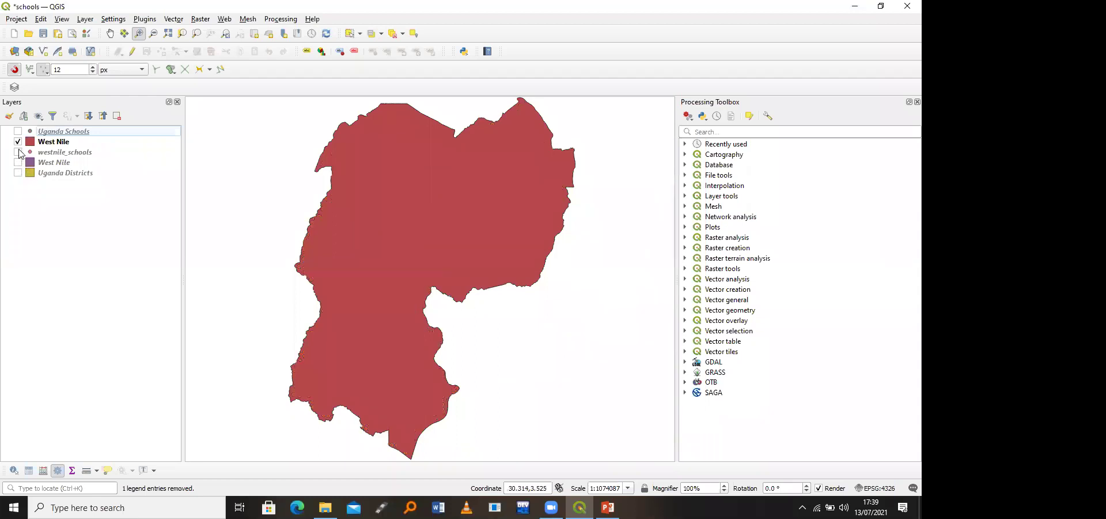
# Step: Move the visible West Nile layer below Uganda Districts and display the westnile_schools points over it
pyautogui.click(43, 142)
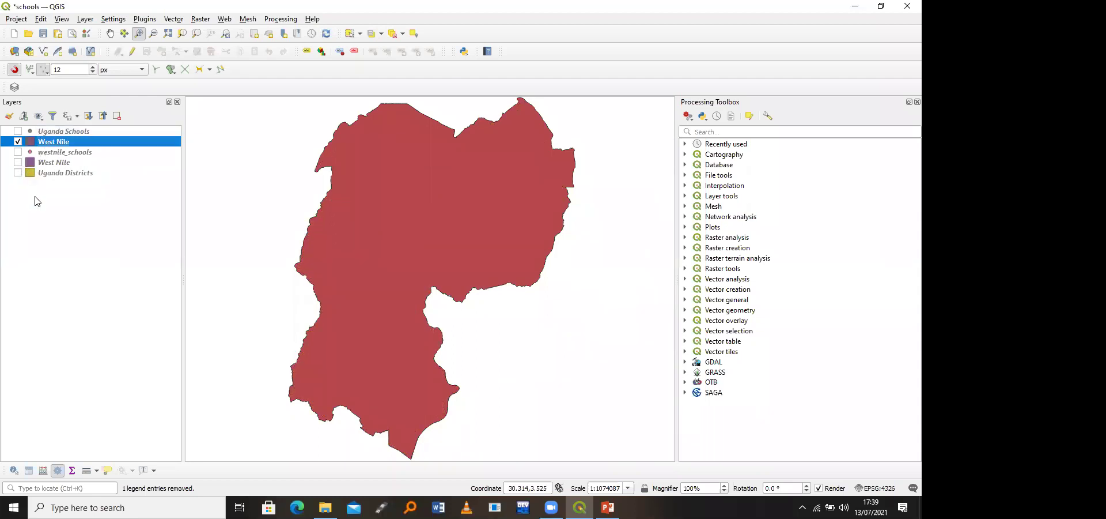
pyautogui.moveTo(37, 200); pyautogui.dragTo(34, 186)
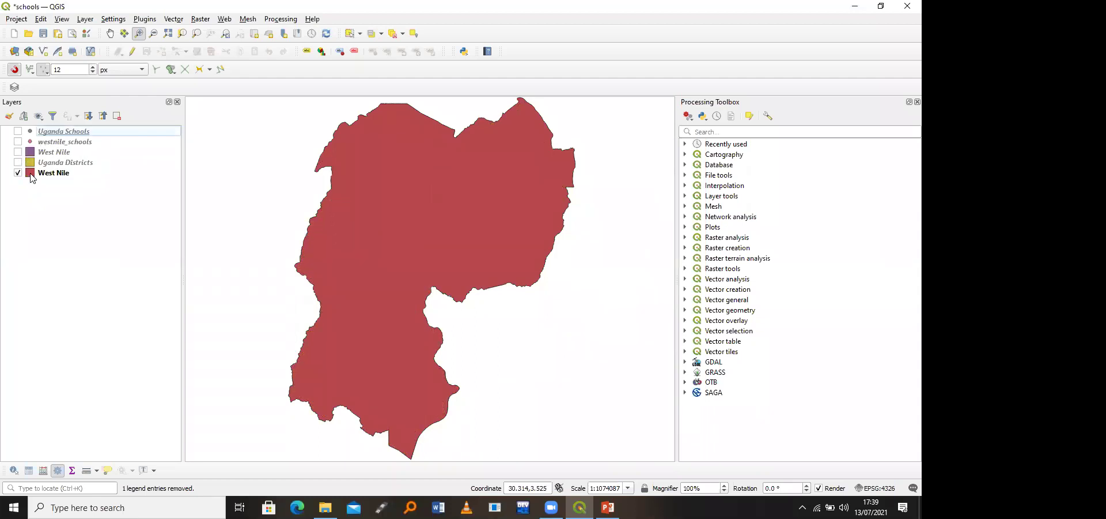
pyautogui.click(18, 142)
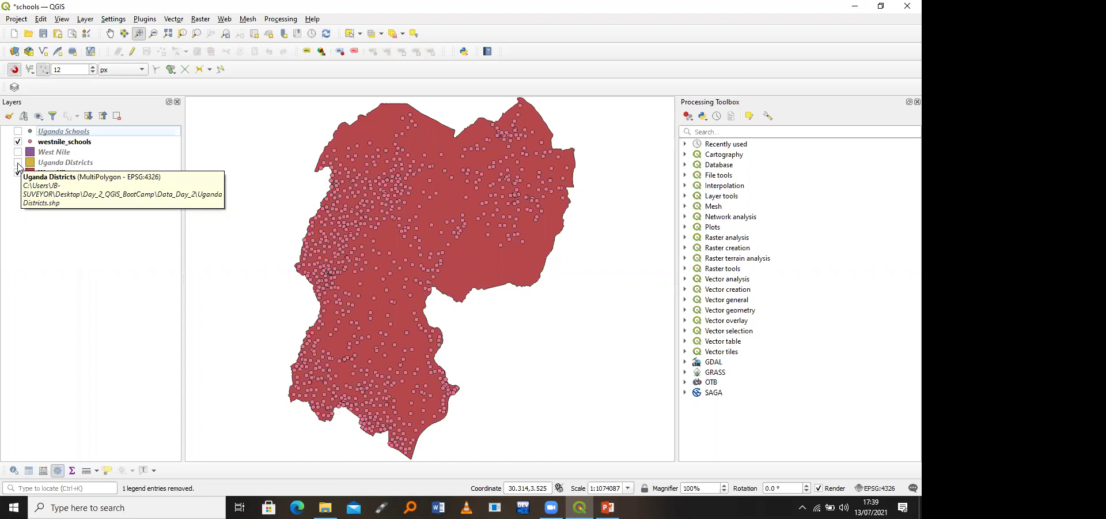
# Step: Show the full Uganda Districts layer with westnile_schools hidden, and place the visible West Nile layer directly above it
pyautogui.click(18, 163)
pyautogui.rightClick(46, 163)
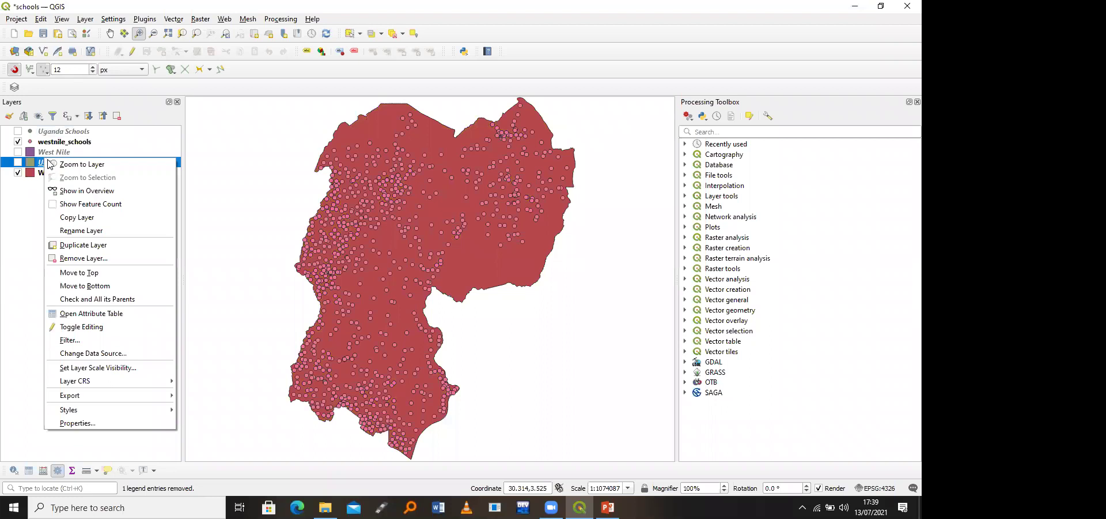
pyautogui.click(80, 164)
pyautogui.click(16, 163)
pyautogui.click(18, 142)
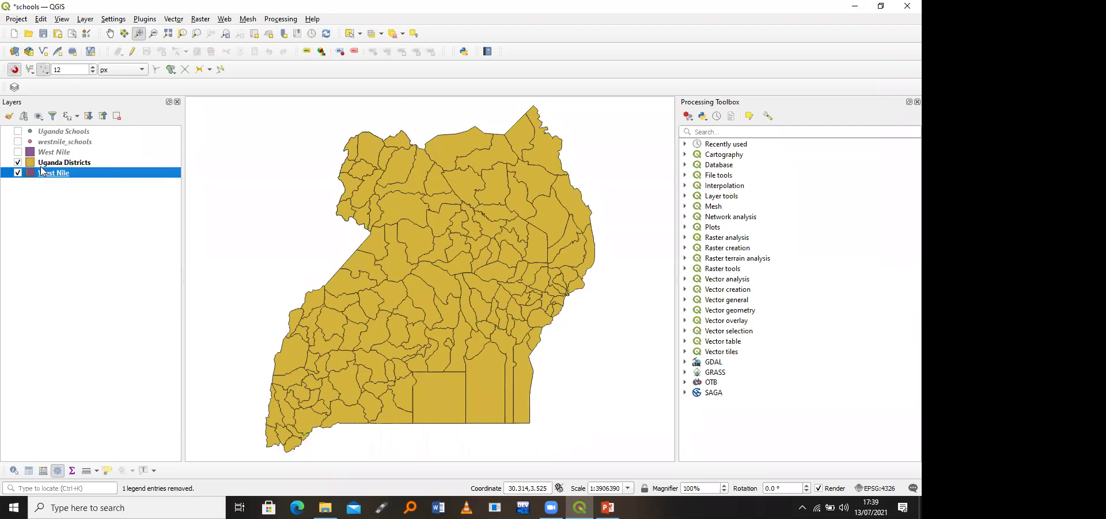
pyautogui.moveTo(40, 166); pyautogui.dragTo(42, 185)
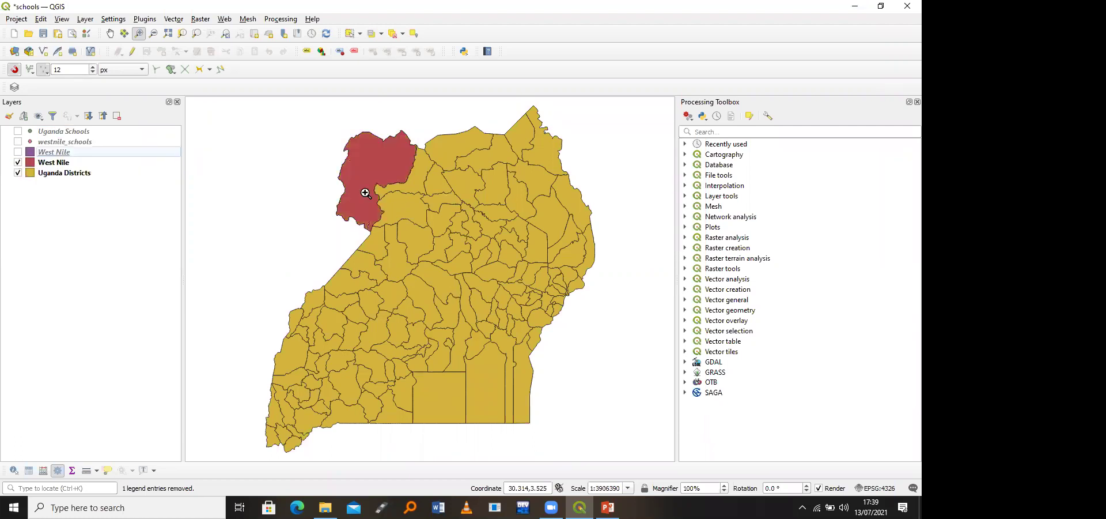
# Step: Style the visible West Nile layer with the outline red preset symbol
pyautogui.rightClick(58, 162)
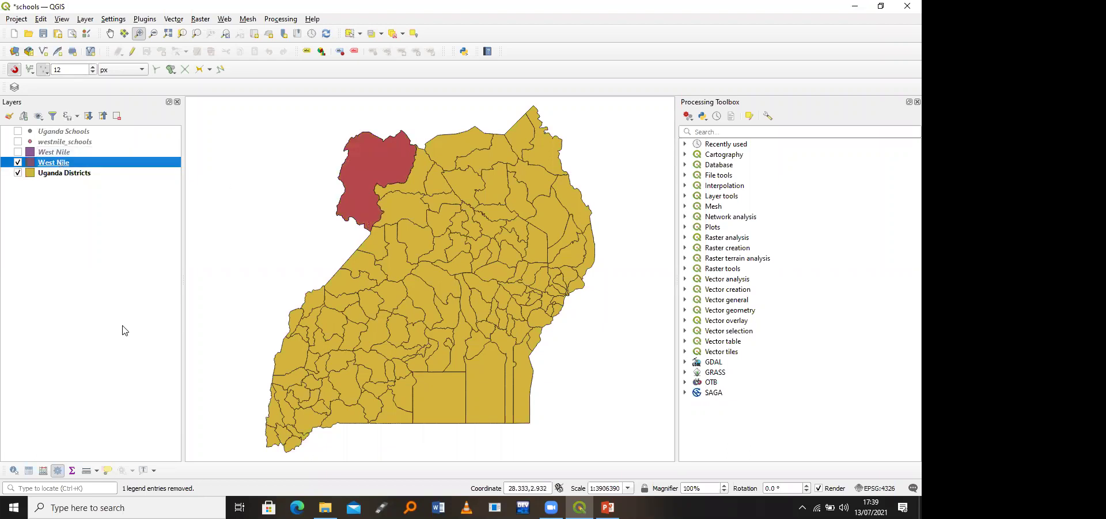
pyautogui.click(126, 412)
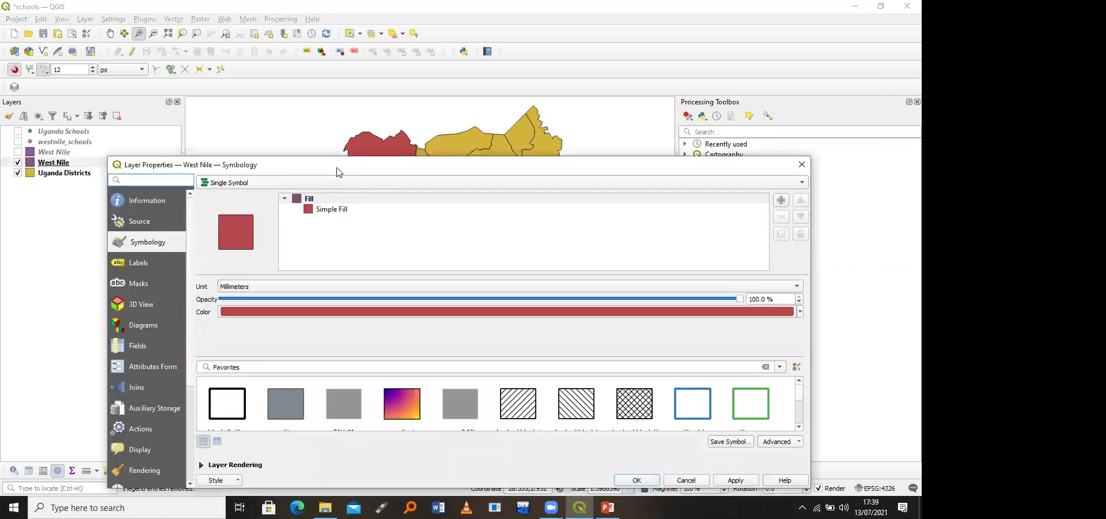
pyautogui.moveTo(337, 167); pyautogui.dragTo(258, 35)
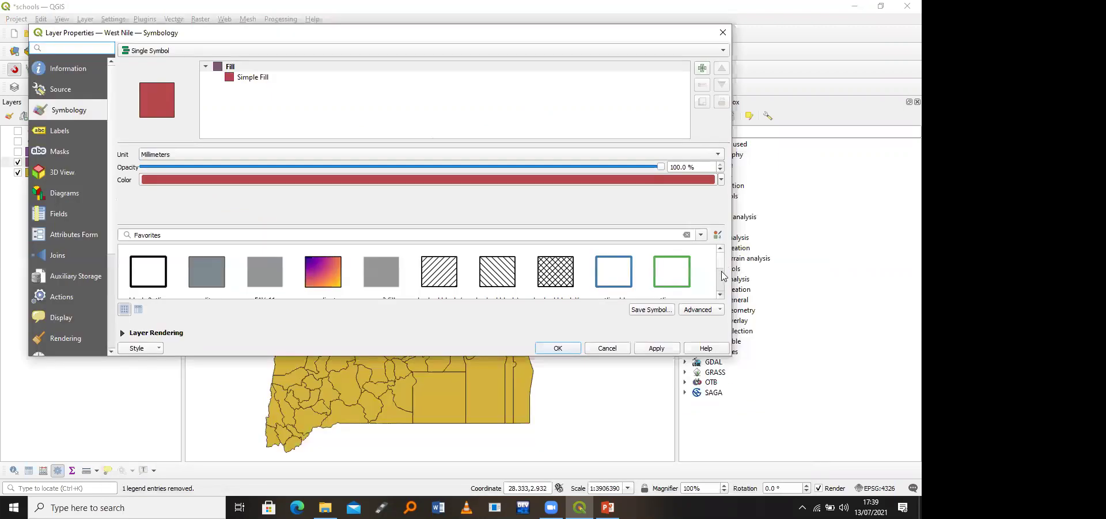
pyautogui.scroll(-2, 722, 275)
pyautogui.scroll(1, 714, 259)
pyautogui.scroll(-2, 699, 286)
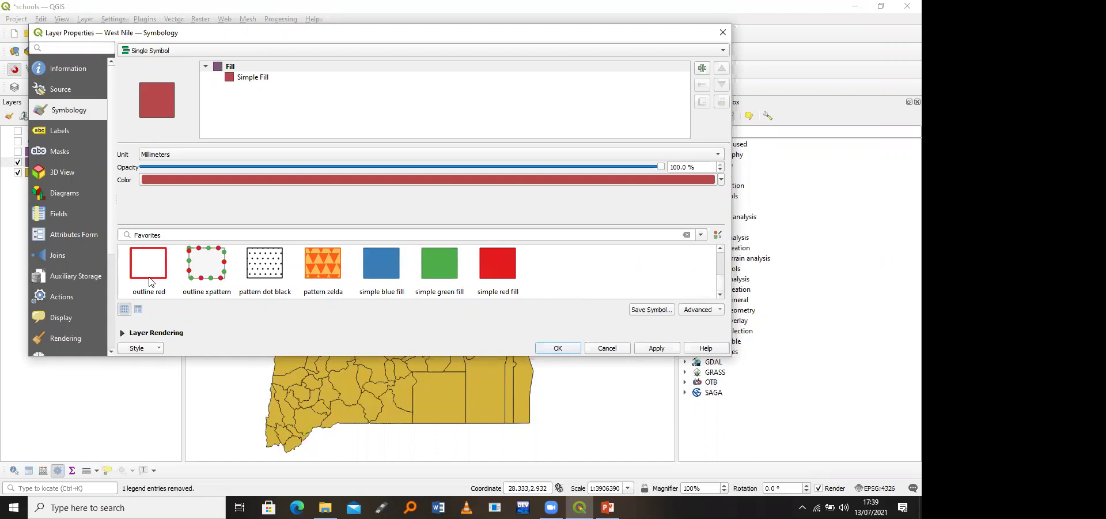
pyautogui.click(149, 266)
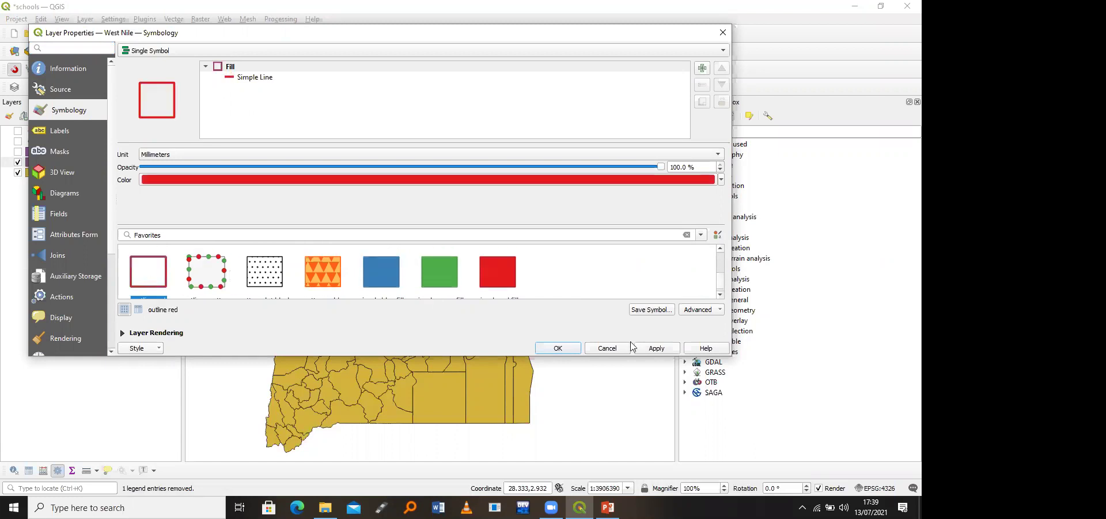
pyautogui.click(609, 348)
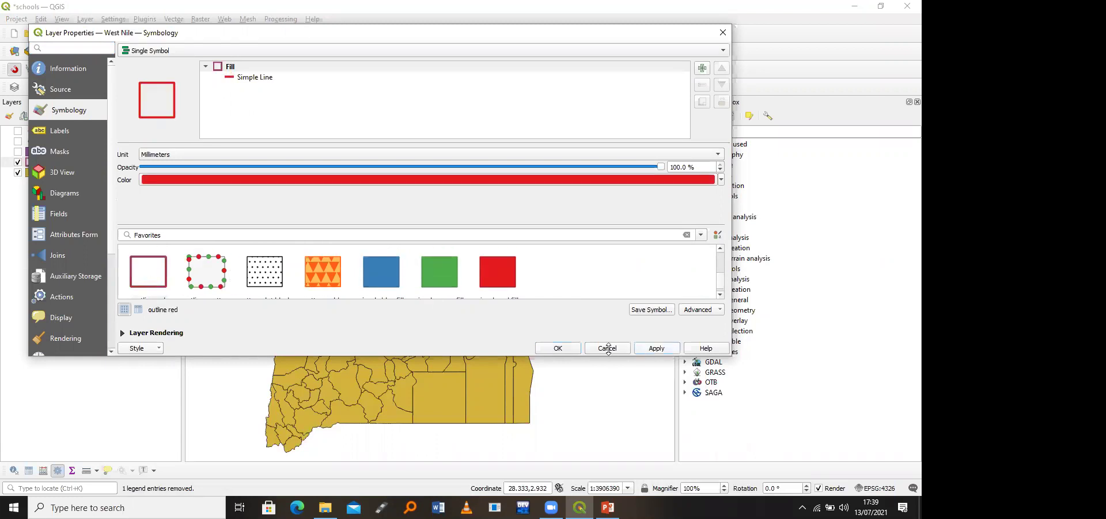
pyautogui.click(557, 348)
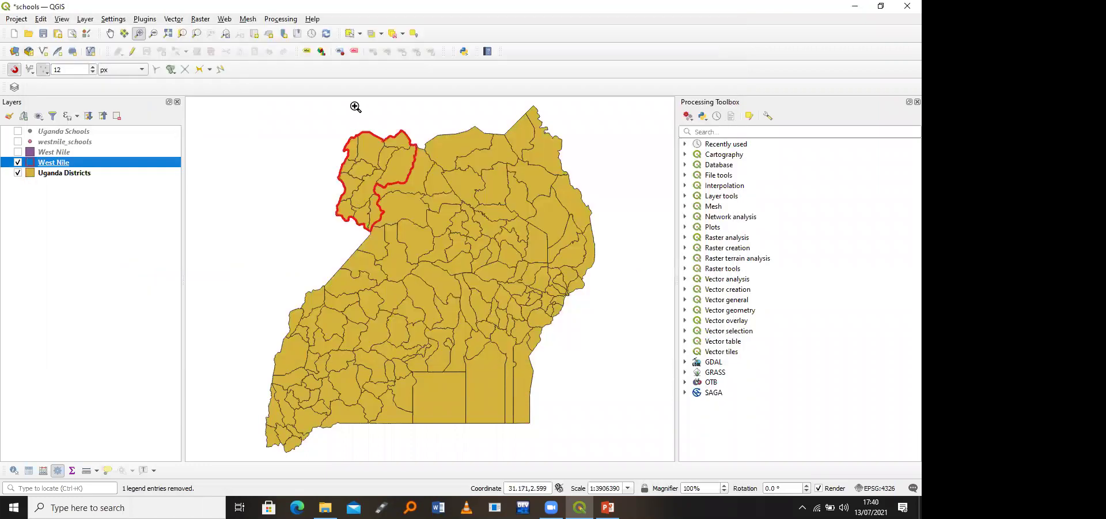
pyautogui.moveTo(307, 119); pyautogui.dragTo(390, 208)
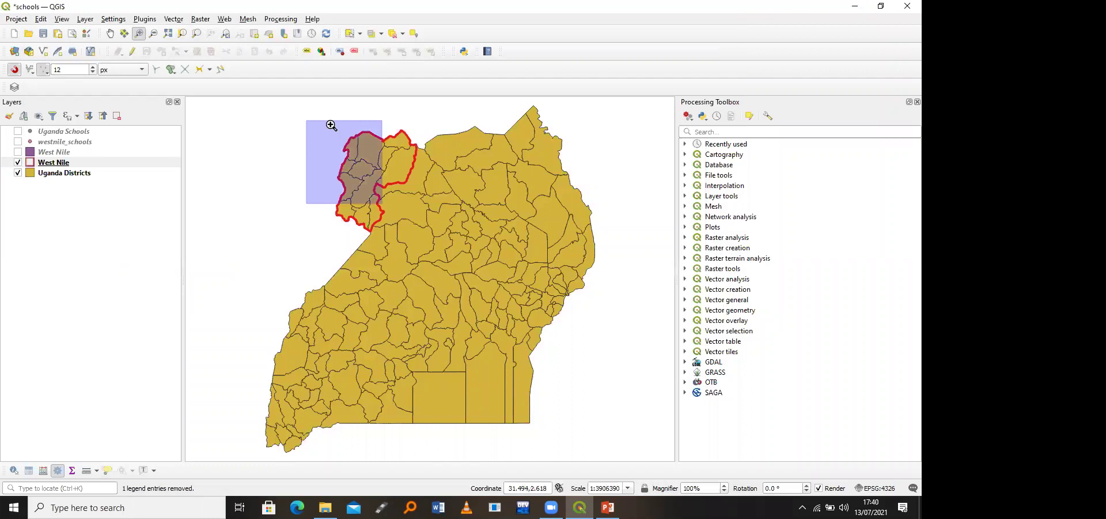
pyautogui.click(277, 123)
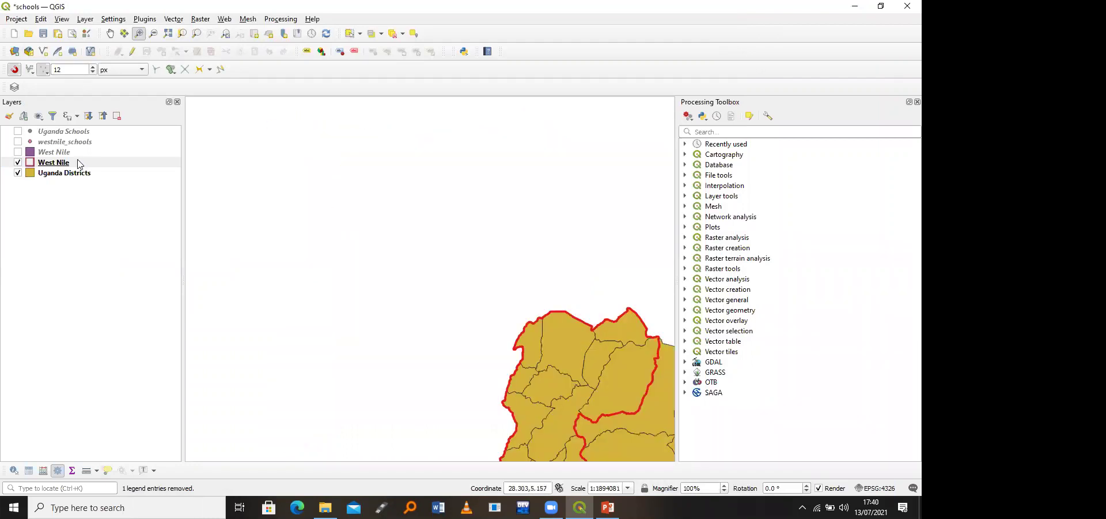
pyautogui.rightClick(80, 164)
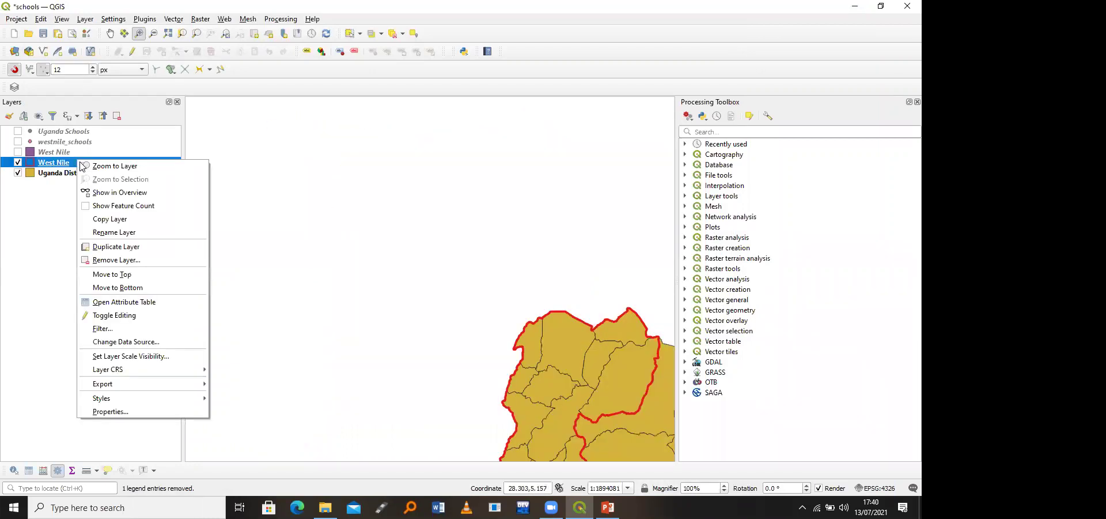
pyautogui.click(84, 166)
pyautogui.click(80, 173)
pyautogui.hotkey('ctrl', 'shift', 'f')
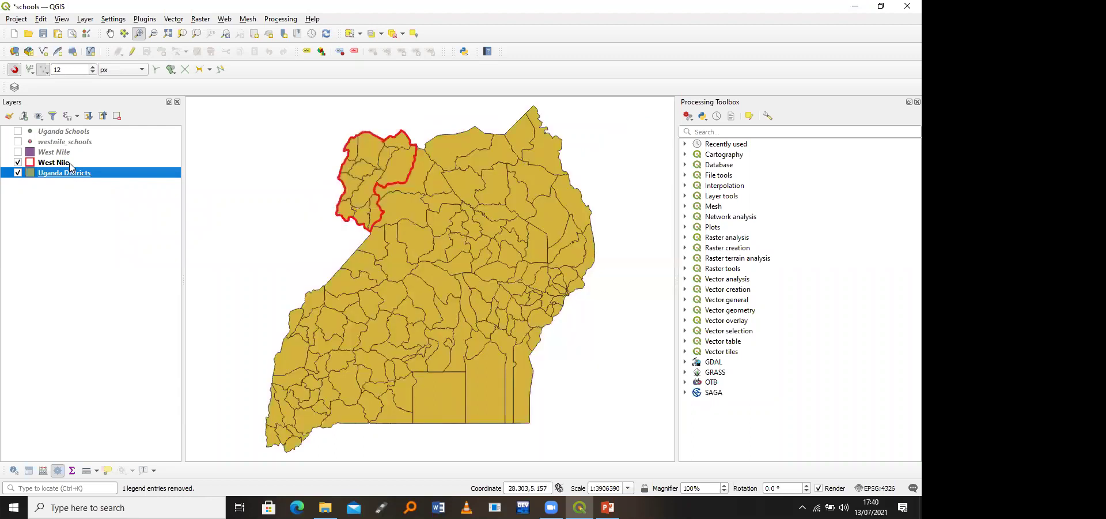
# Step: Reapply the outline red preset in the West Nile layer's symbology
pyautogui.click(71, 166)
pyautogui.rightClick(71, 166)
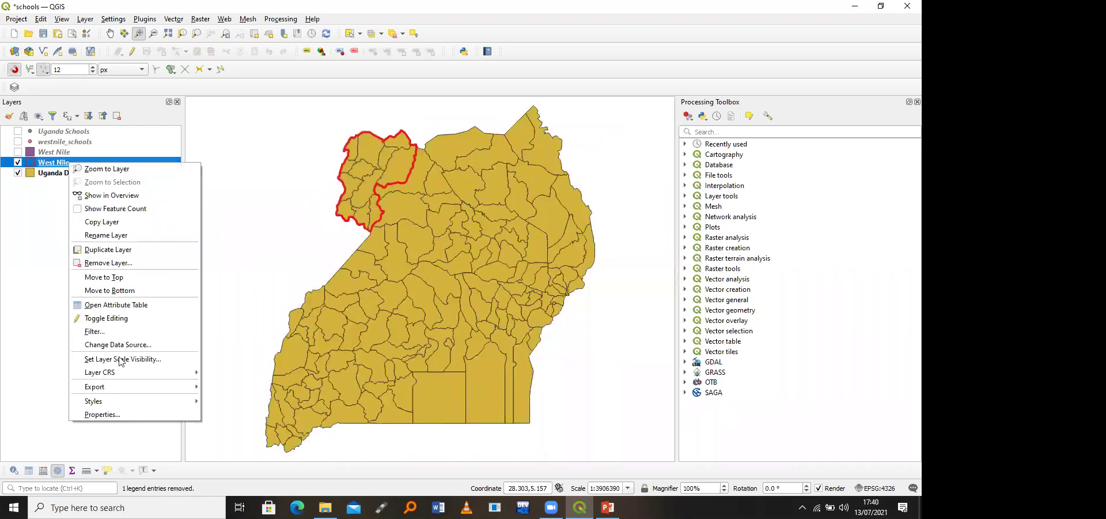
pyautogui.click(131, 416)
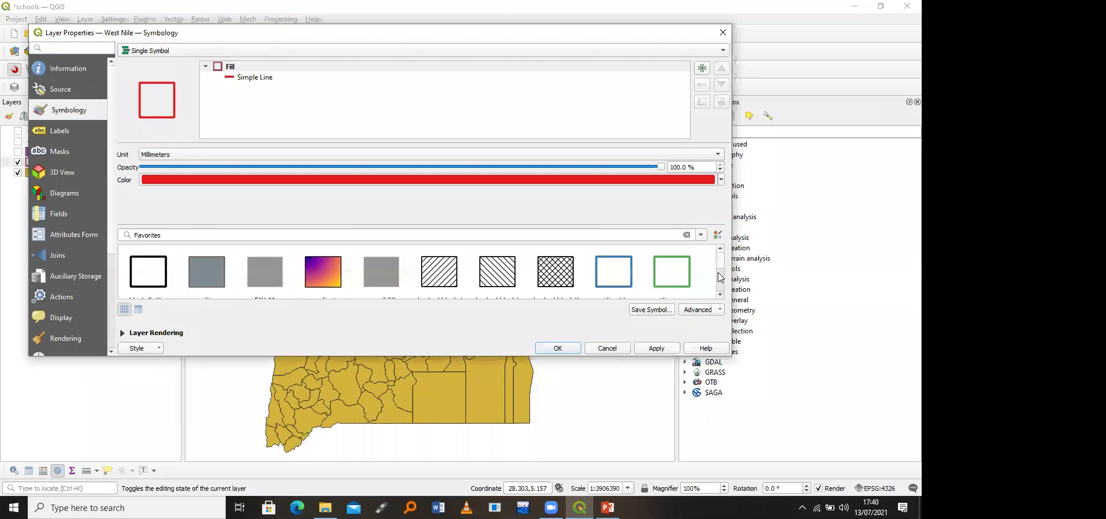
pyautogui.scroll(-1, 176, 296)
pyautogui.click(166, 292)
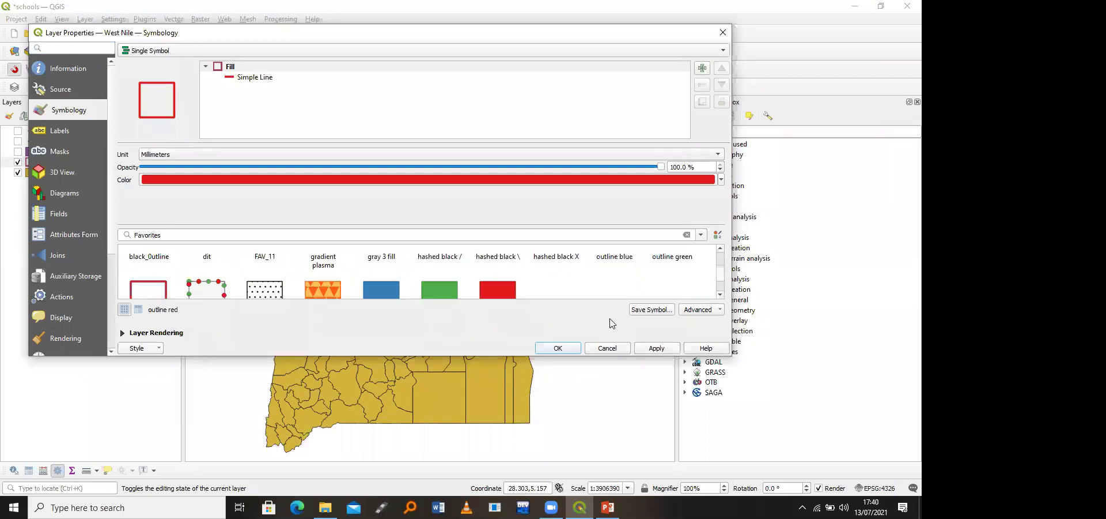
pyautogui.click(652, 348)
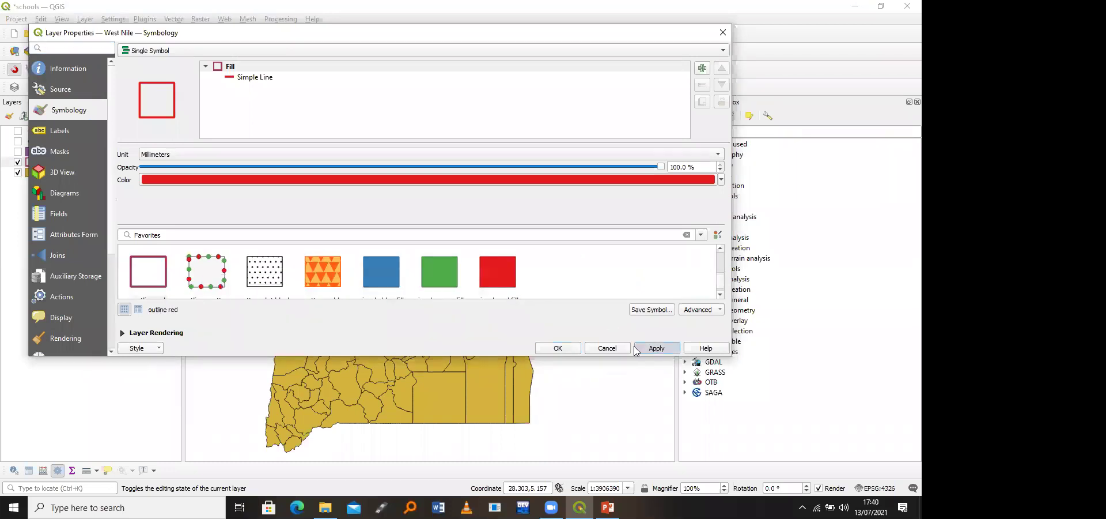
pyautogui.click(562, 348)
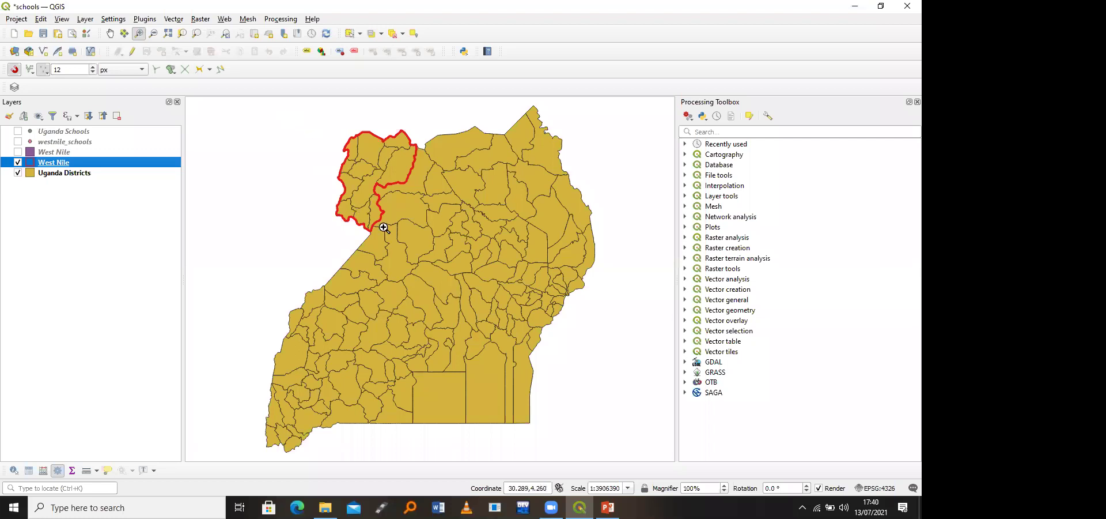
# Step: In the Uganda Districts layer, select the small district at the southern tip of the red West Nile outline, just west of its southeasternmost district
pyautogui.moveTo(309, 110); pyautogui.dragTo(412, 235)
pyautogui.moveTo(469, 274); pyautogui.dragTo(469, 274)
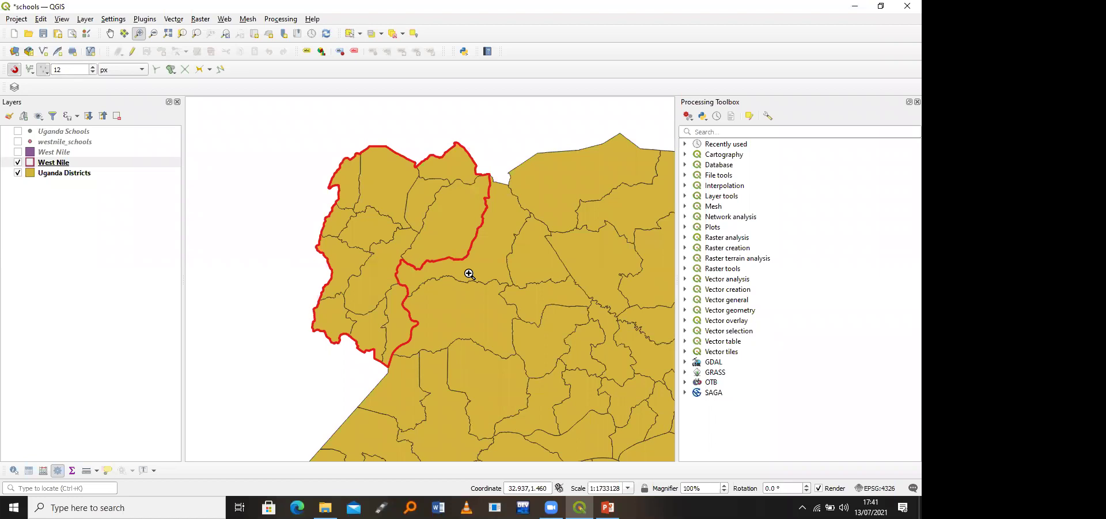
pyautogui.click(85, 174)
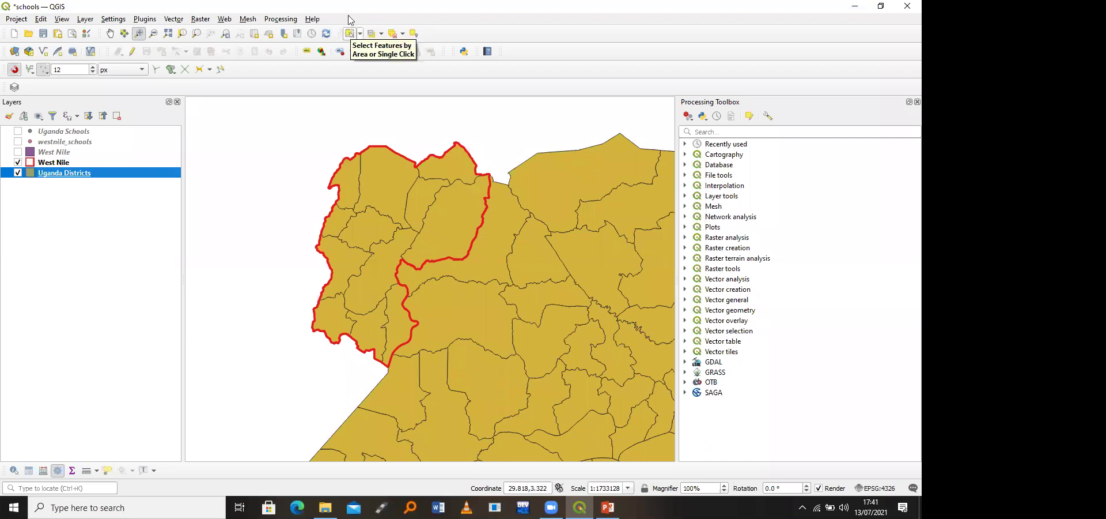
pyautogui.click(353, 36)
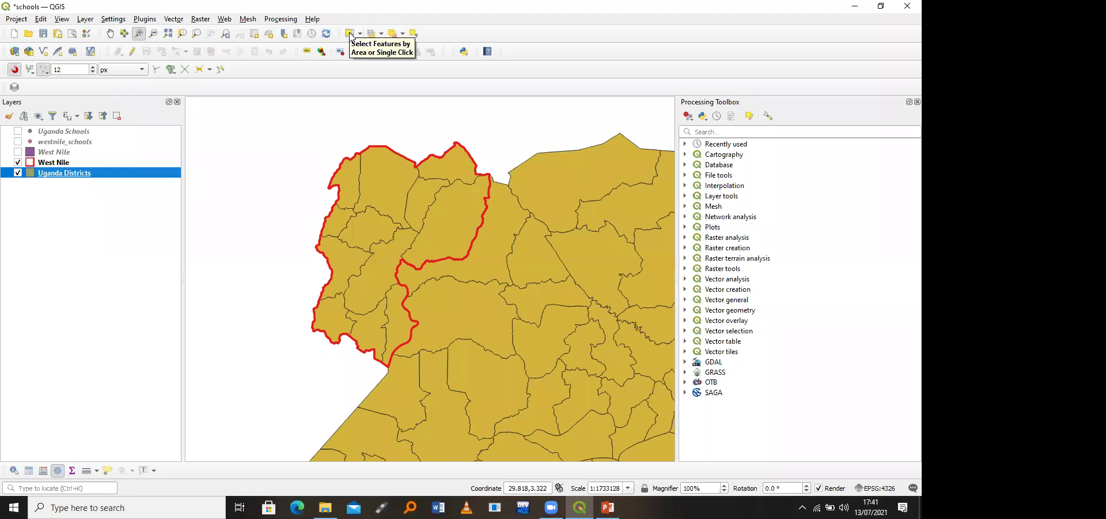
pyautogui.click(351, 37)
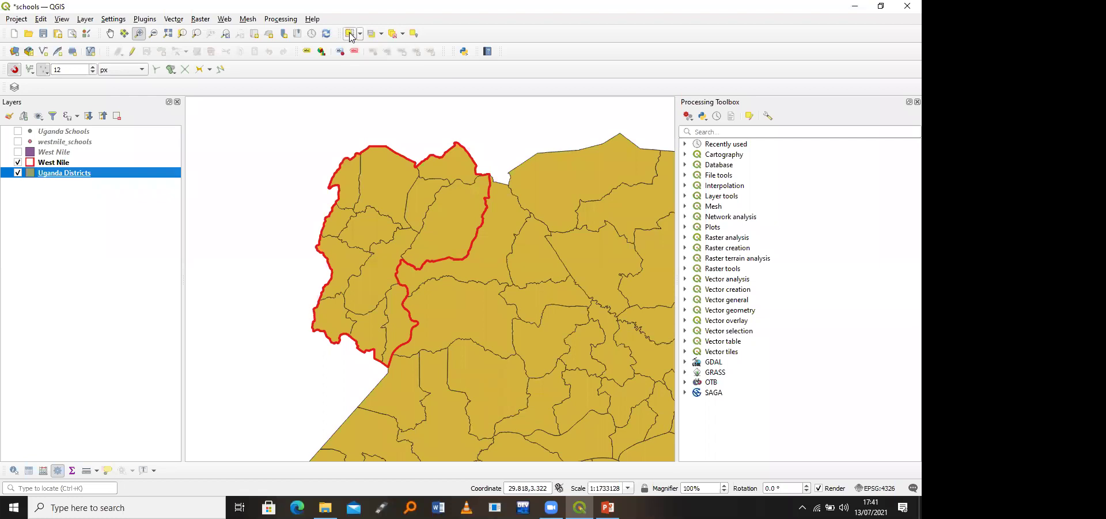
pyautogui.click(350, 36)
pyautogui.click(401, 334)
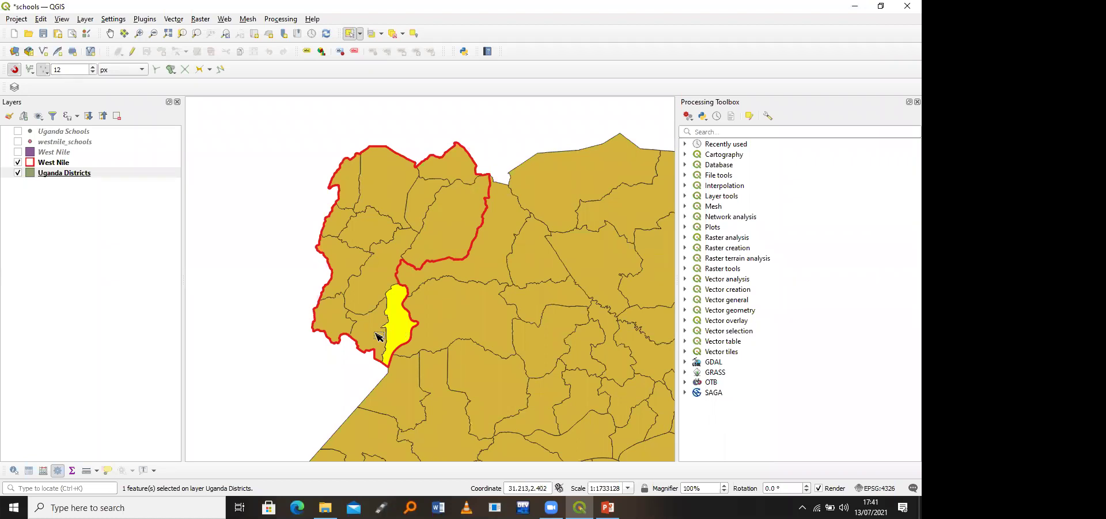
pyautogui.click(379, 336)
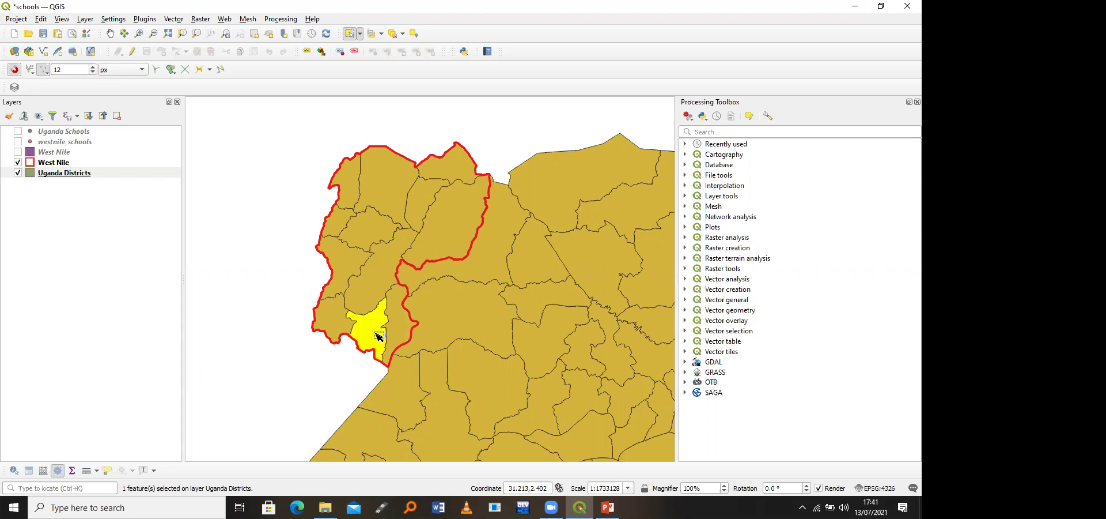
# Step: Add all the remaining Uganda Districts polygons inside the red West Nile outline to the selection
pyautogui.keyDown('shift'); pyautogui.click(397, 337); pyautogui.keyUp('shift')
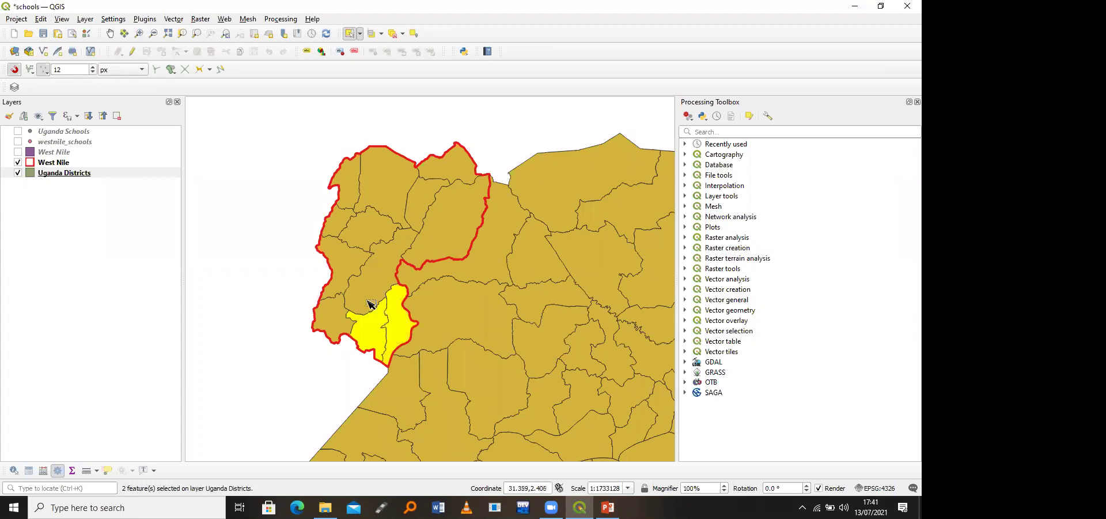
pyautogui.keyDown('shift'); pyautogui.click(348, 312); pyautogui.keyUp('shift')
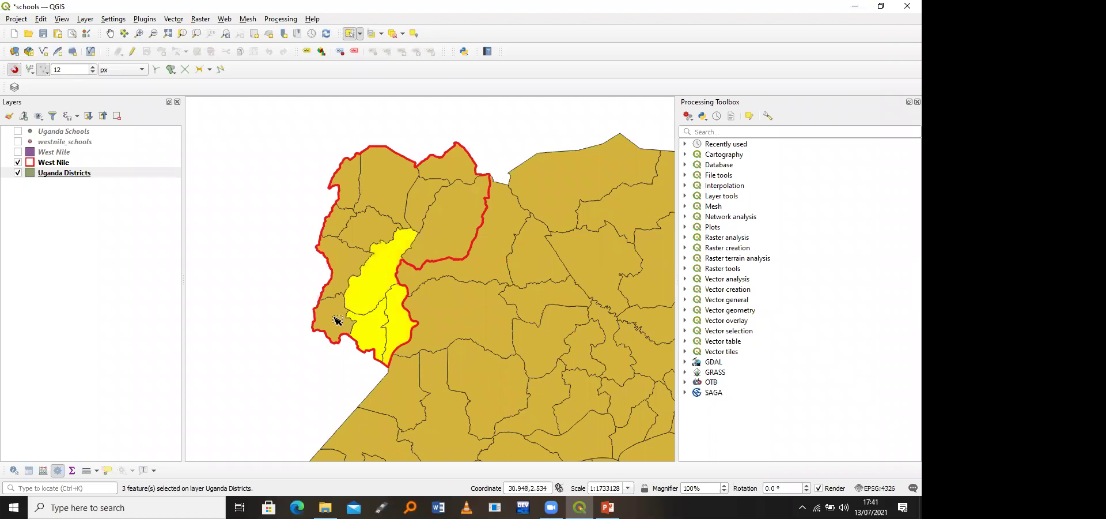
pyautogui.keyDown('shift'); pyautogui.click(336, 319); pyautogui.keyUp('shift')
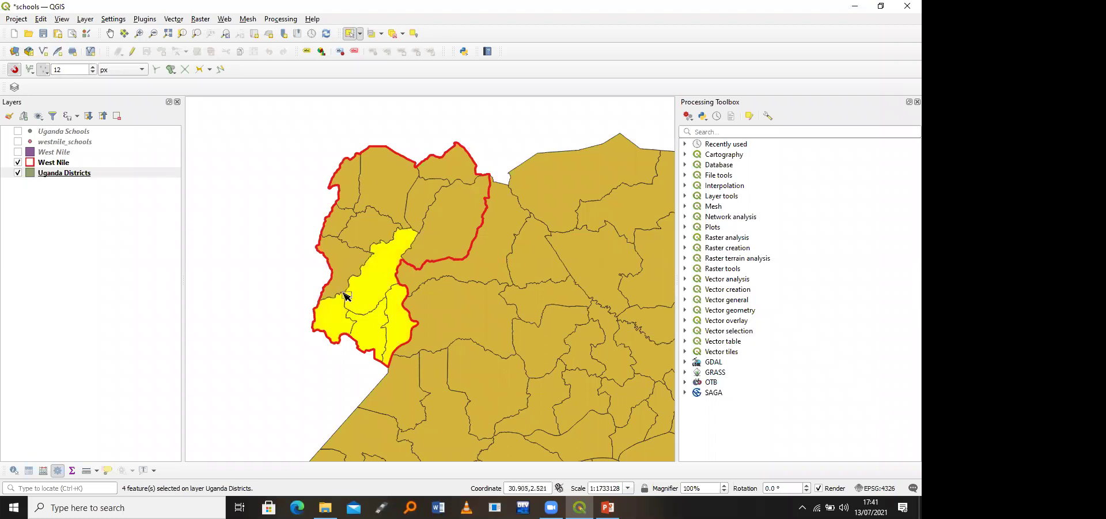
pyautogui.keyDown('shift'); pyautogui.click(364, 241); pyautogui.keyUp('shift')
pyautogui.keyDown('shift'); pyautogui.click(340, 230); pyautogui.keyUp('shift')
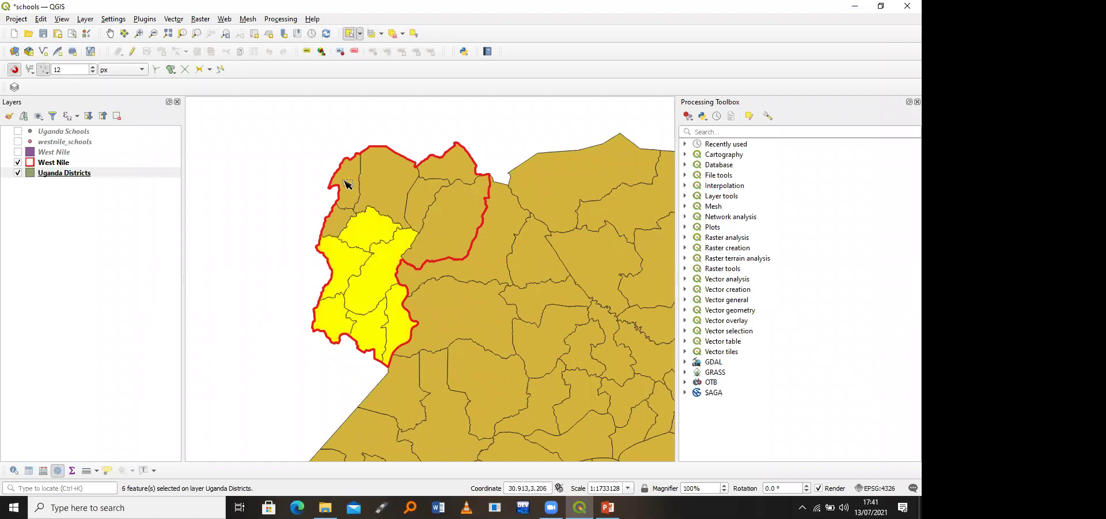
pyautogui.keyDown('shift'); pyautogui.click(419, 196); pyautogui.keyUp('shift')
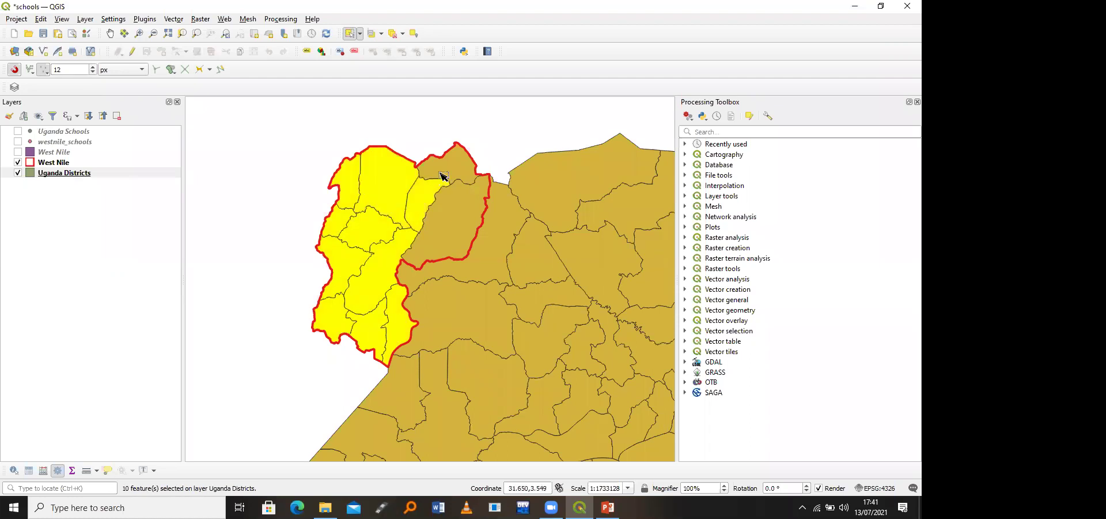
pyautogui.keyDown('shift'); pyautogui.click(458, 217); pyautogui.keyUp('shift')
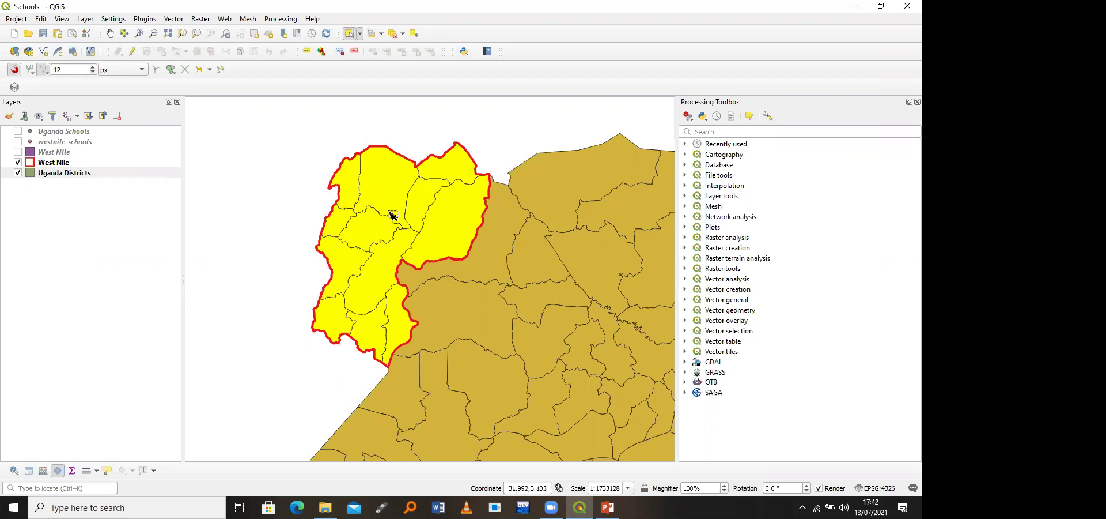
# Step: Start exporting the selected Uganda Districts features as an ESRI Shapefile named west_nile_districts in the Desktop folder Day_2_QGIS_BootCamp\shapefiles
pyautogui.rightClick(155, 175)
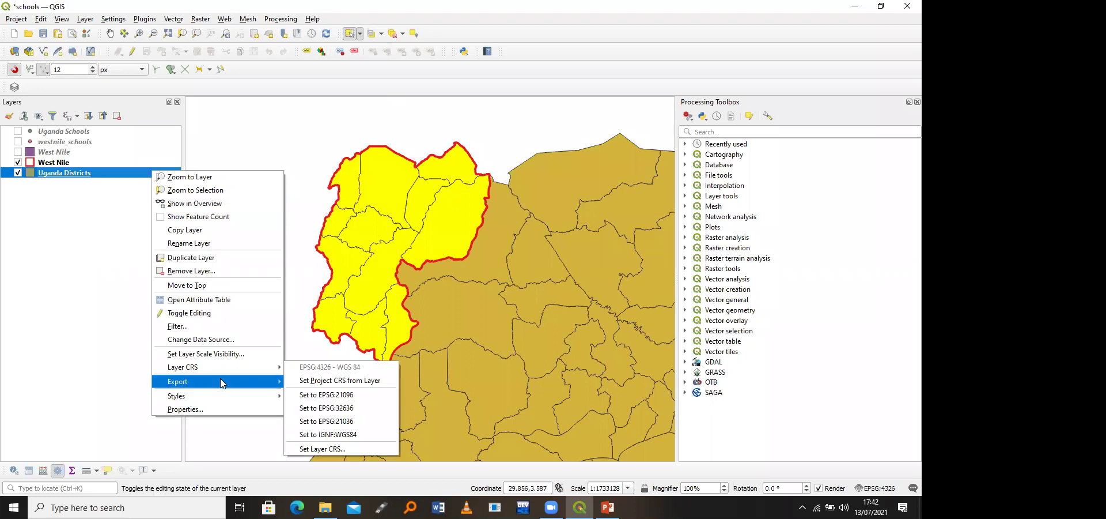
pyautogui.moveTo(222, 382)
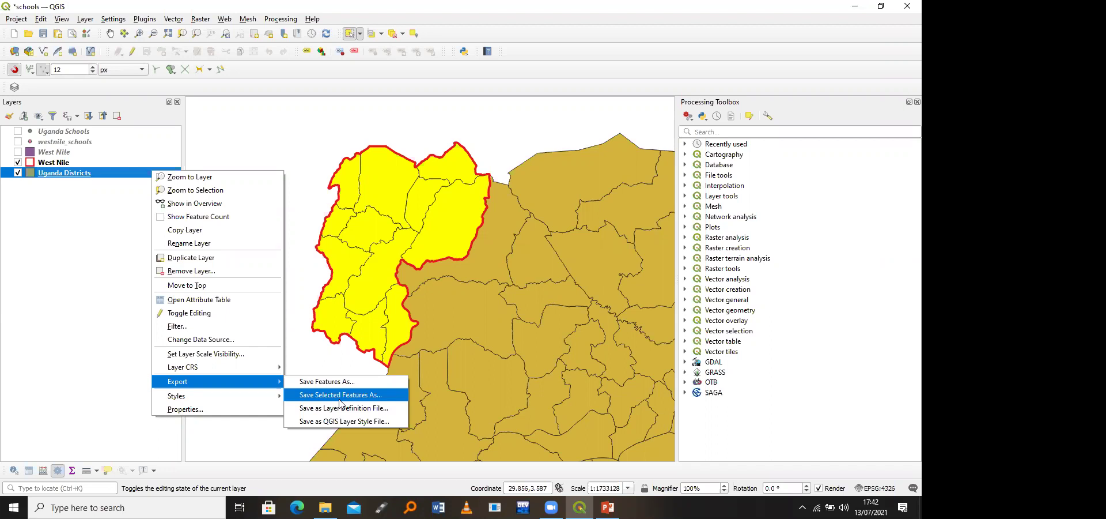
pyautogui.click(339, 400)
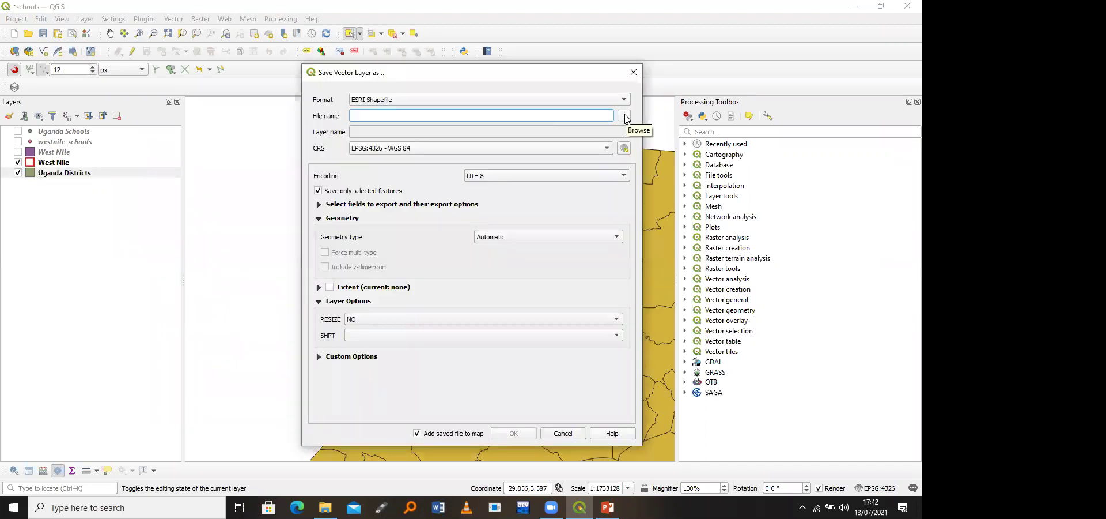
pyautogui.click(625, 117)
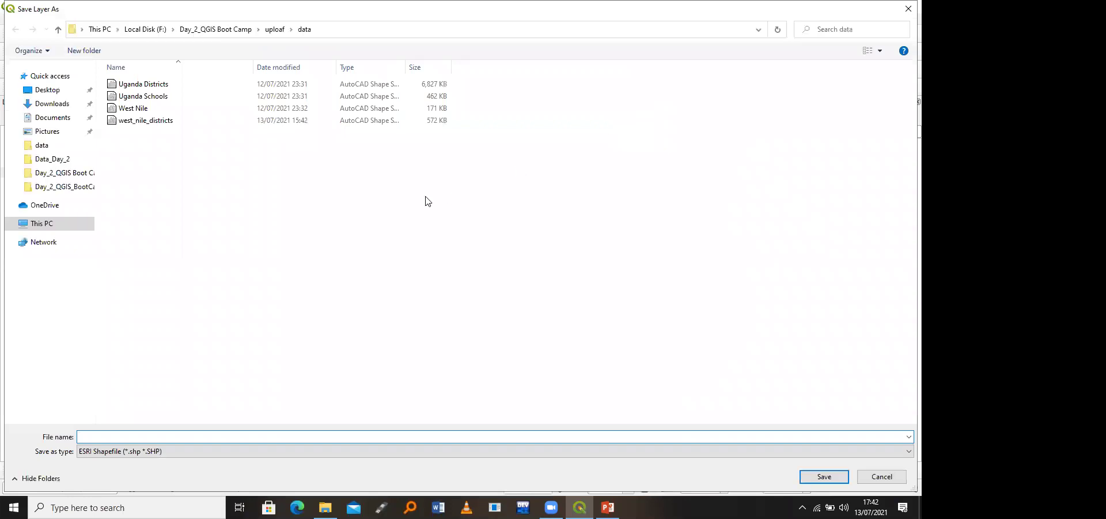
pyautogui.click(59, 92)
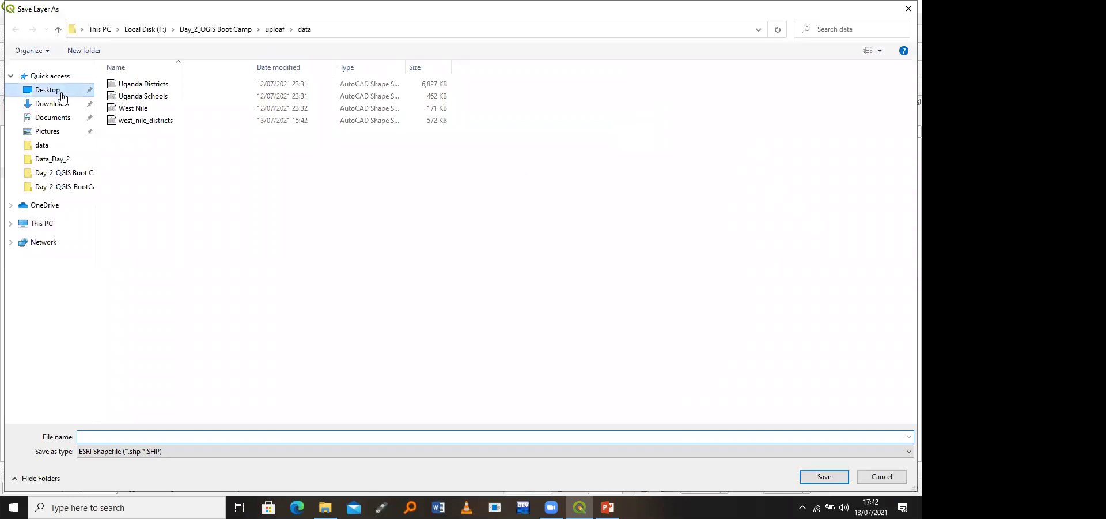
pyautogui.doubleClick(130, 95)
pyautogui.doubleClick(138, 96)
pyautogui.click(166, 438)
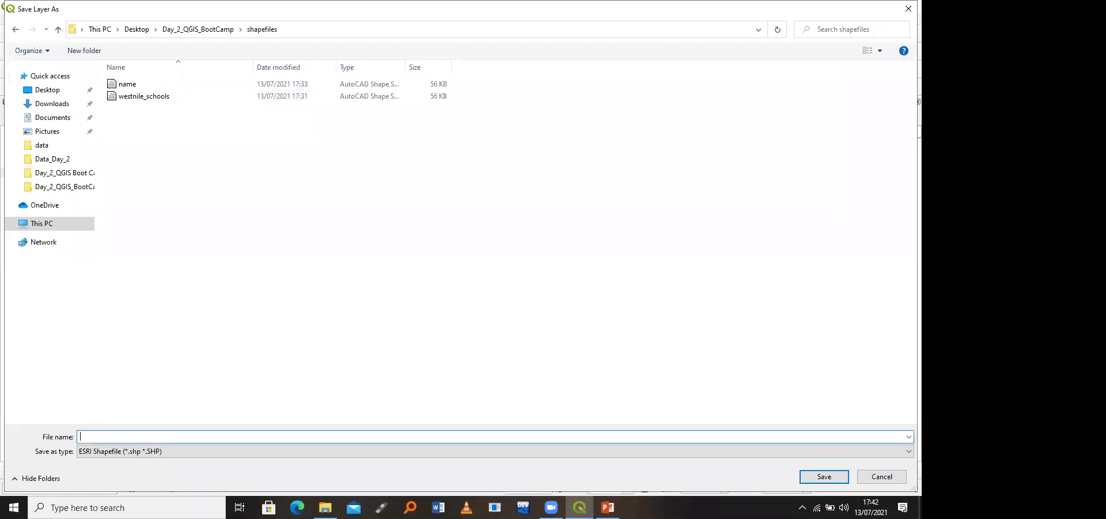
pyautogui.write('west_nile_districts')
pyautogui.press('Return')
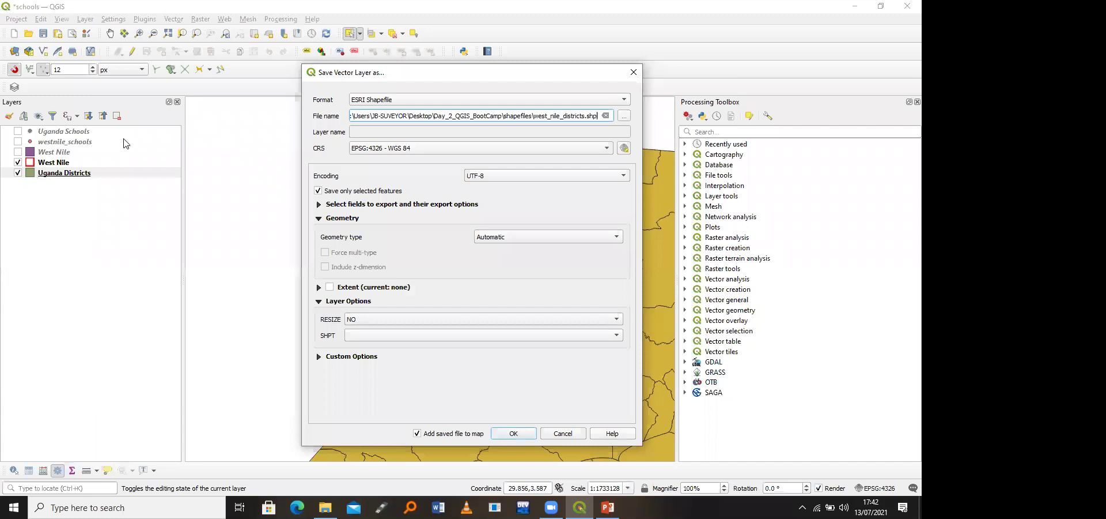
# Step: Set the export CRS to EPSG:21096 - Arc 1960 / UTM zone 36N and save the selected districts, adding the file to the map
pyautogui.click(624, 148)
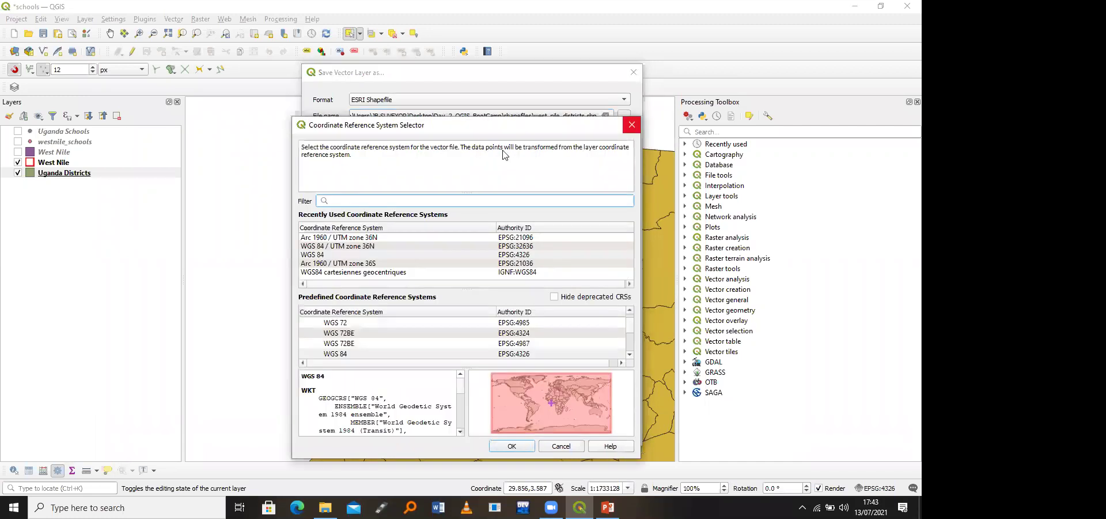
pyautogui.press('Return')
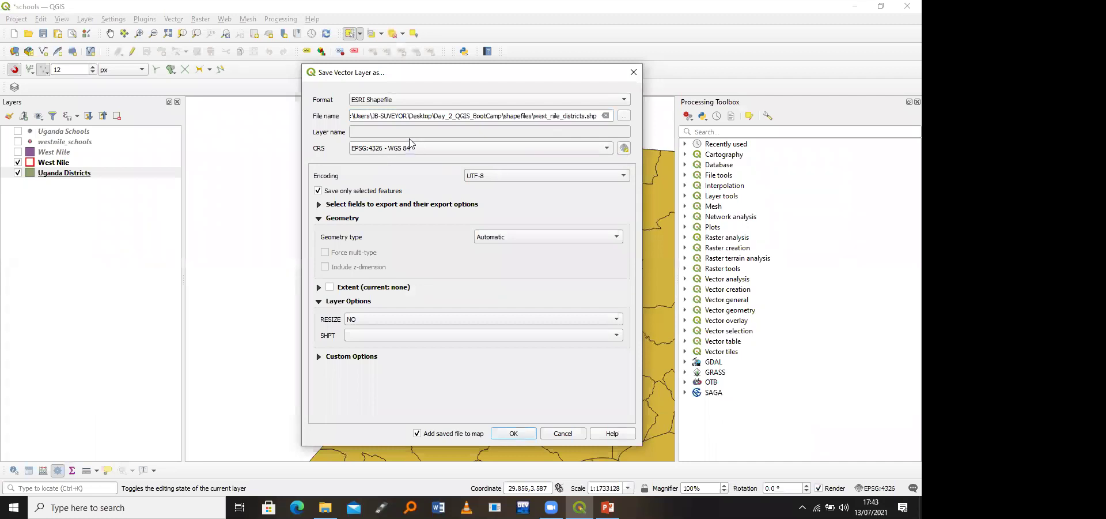
pyautogui.click(624, 148)
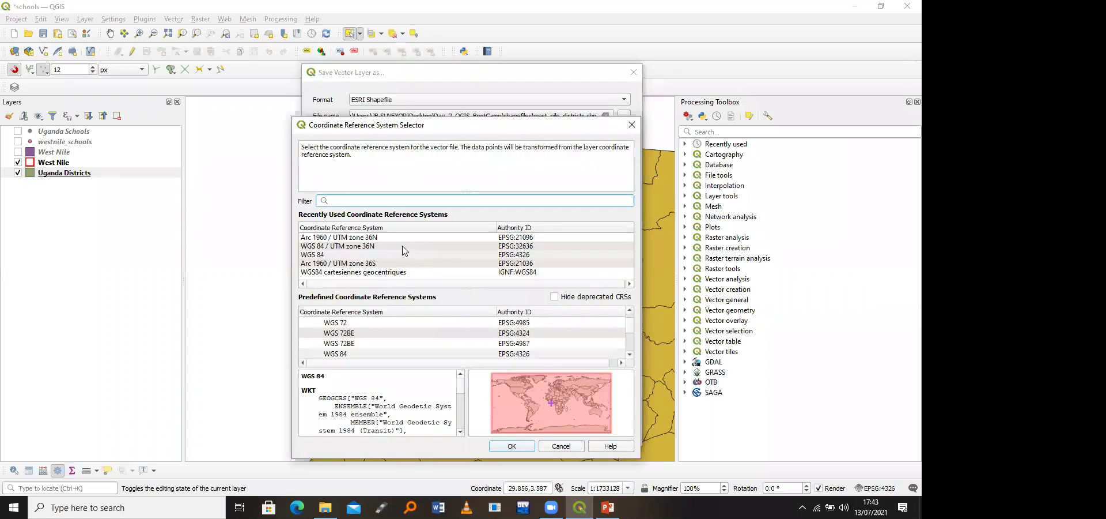
pyautogui.click(392, 238)
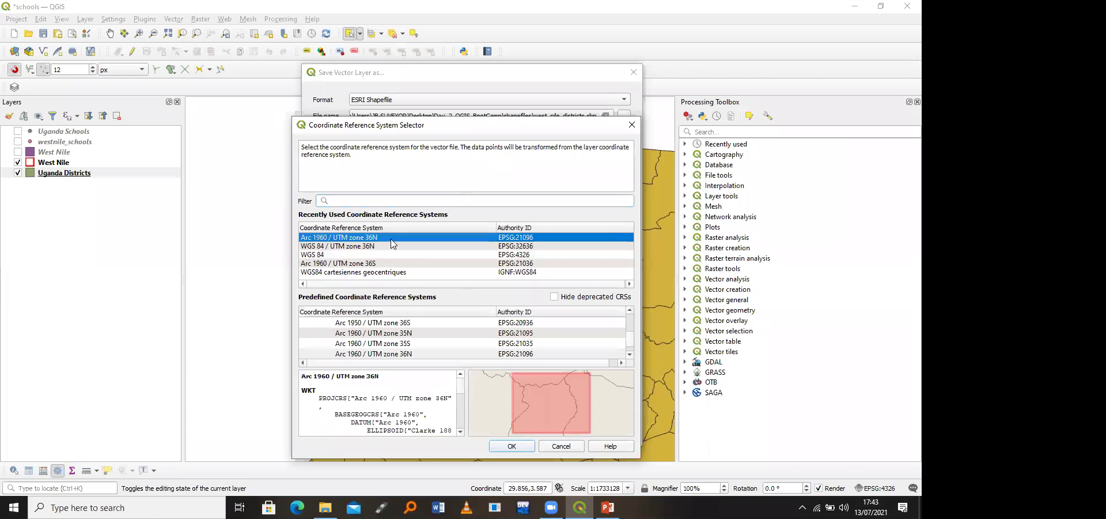
pyautogui.click(512, 447)
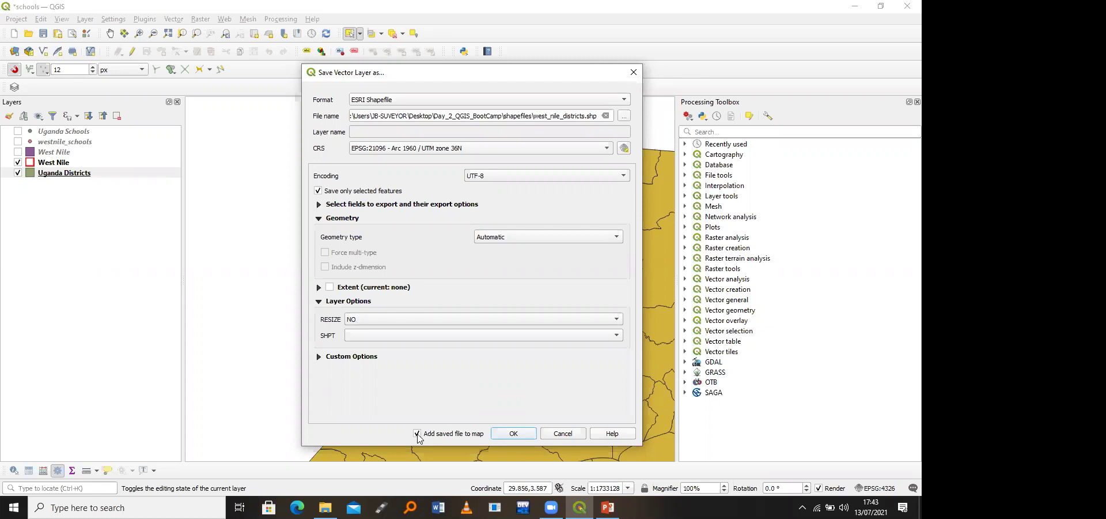
pyautogui.click(512, 434)
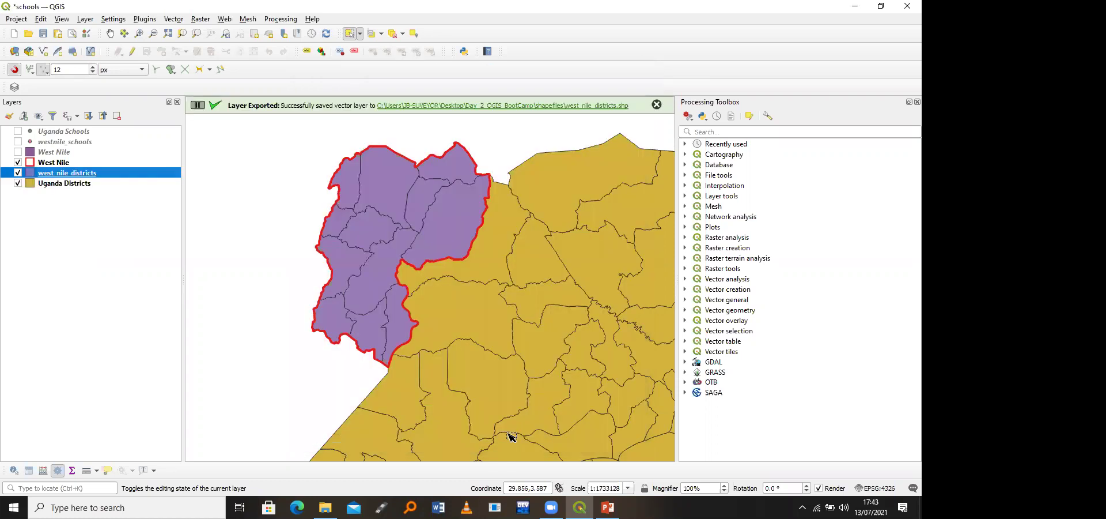
# Step: Hide the Uganda Districts layer and center the exported west_nile_districts layer in the map view
pyautogui.click(18, 184)
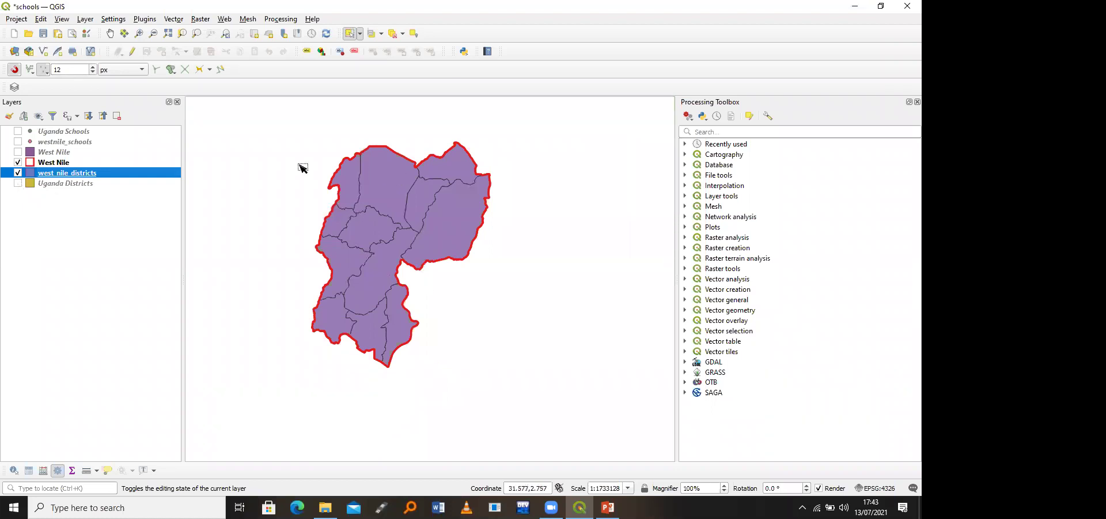
pyautogui.click(110, 33)
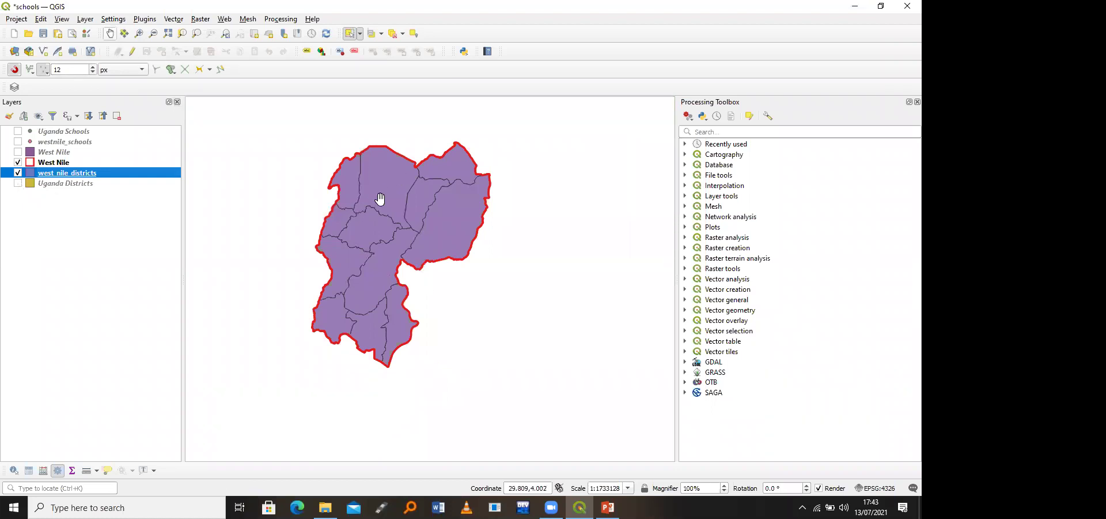
pyautogui.moveTo(410, 190); pyautogui.dragTo(457, 244)
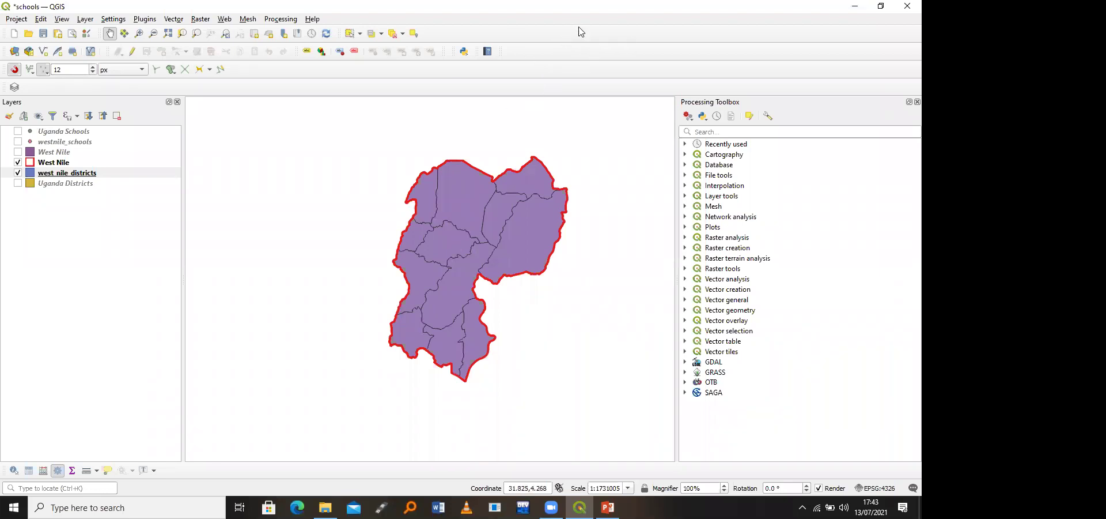
# Step: Hide and restore the Selection Toolbar, and move it to the row below the snapping tools and back
pyautogui.rightClick(524, 35)
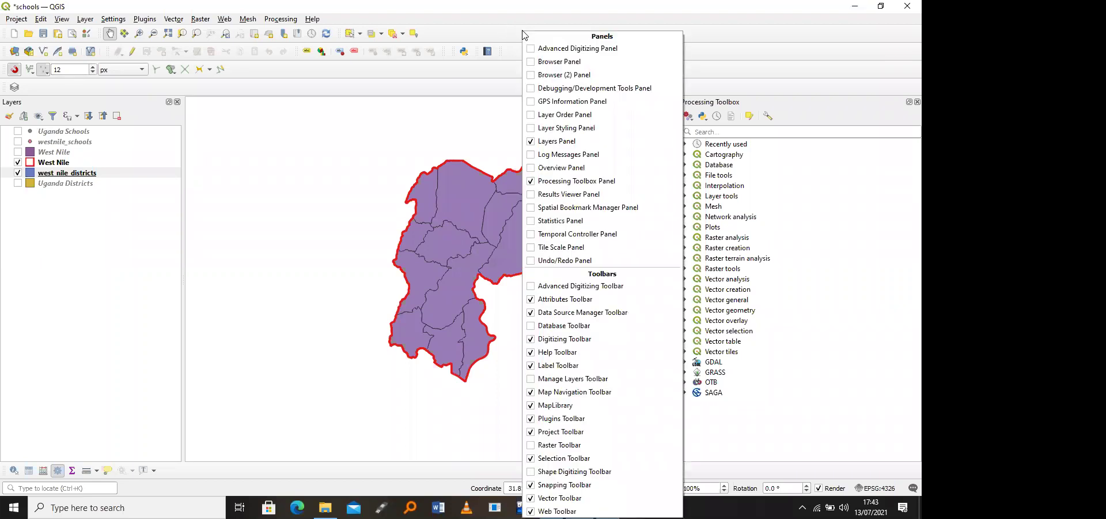
pyautogui.click(533, 458)
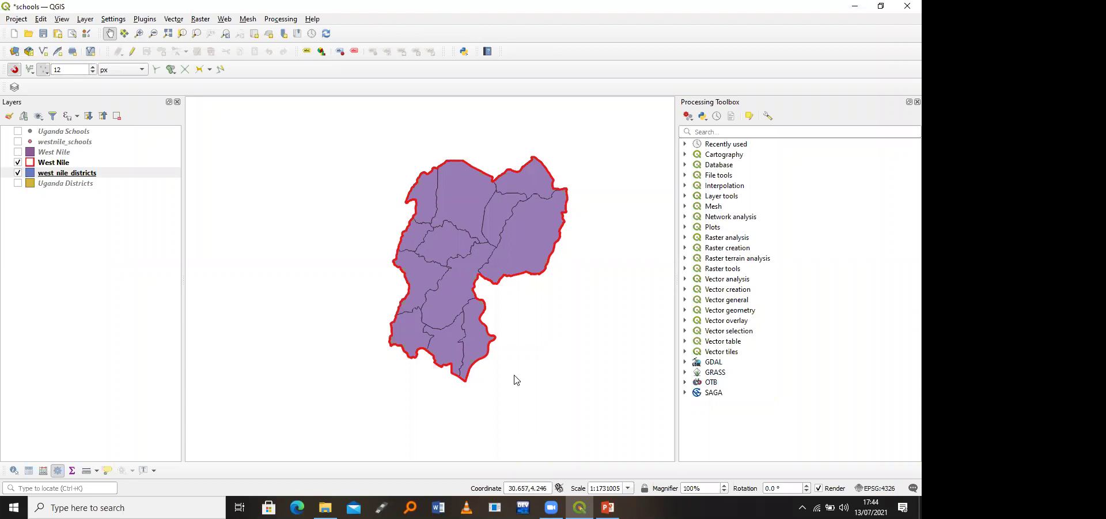
pyautogui.rightClick(483, 467)
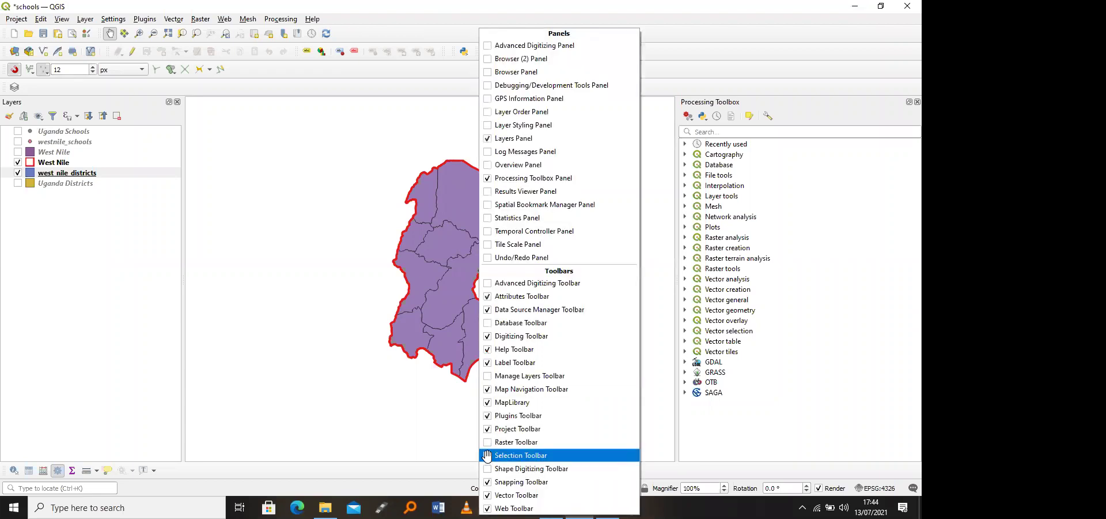
pyautogui.click(488, 456)
pyautogui.moveTo(350, 33); pyautogui.dragTo(35, 90)
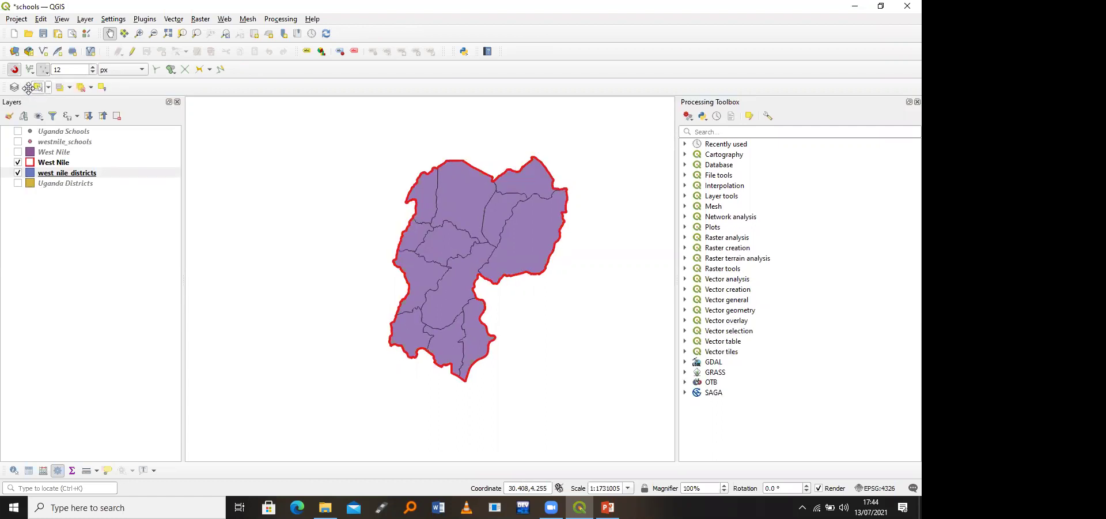
pyautogui.moveTo(356, 74); pyautogui.dragTo(446, 36)
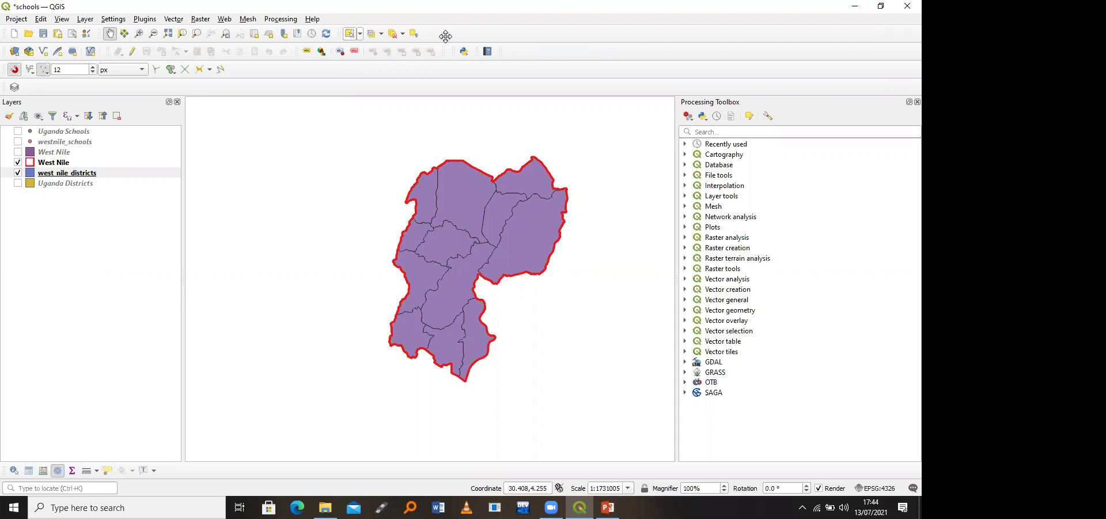
# Step: Select the large north-central district in the west_nile_districts layer
pyautogui.click(350, 35)
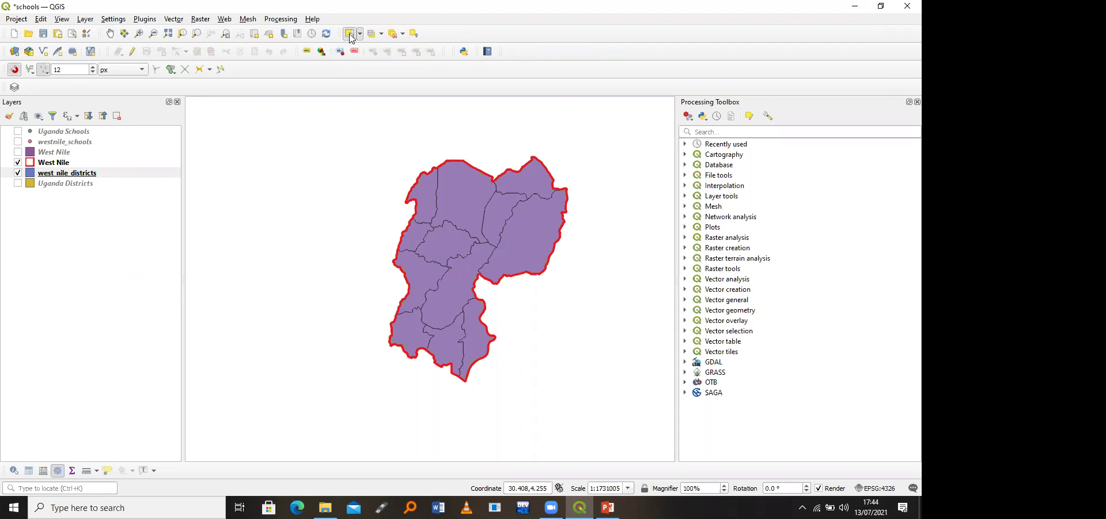
pyautogui.click(456, 216)
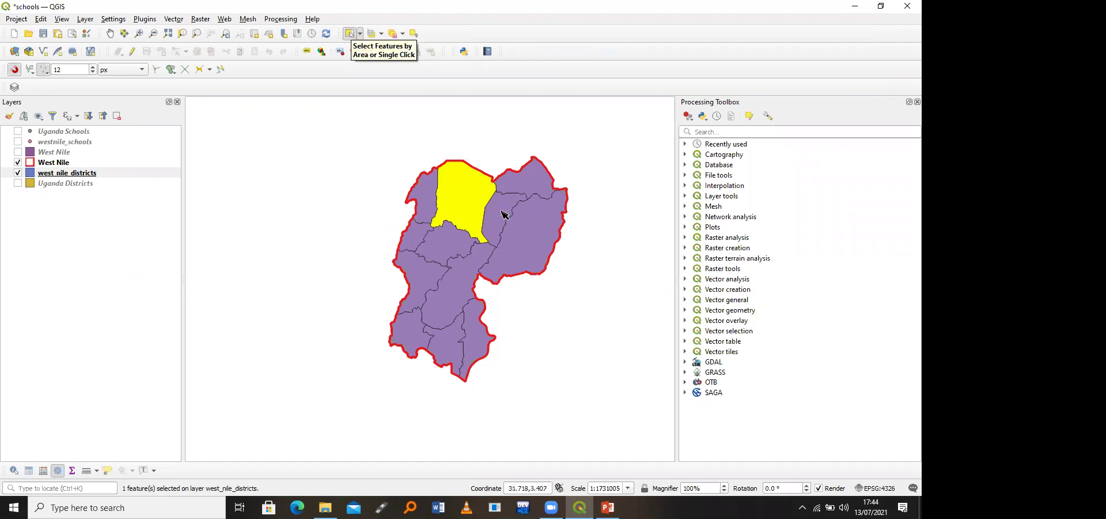
# Step: Clear the district selection and show the westnile_schools layer over the west_nile_districts layer
pyautogui.click(392, 34)
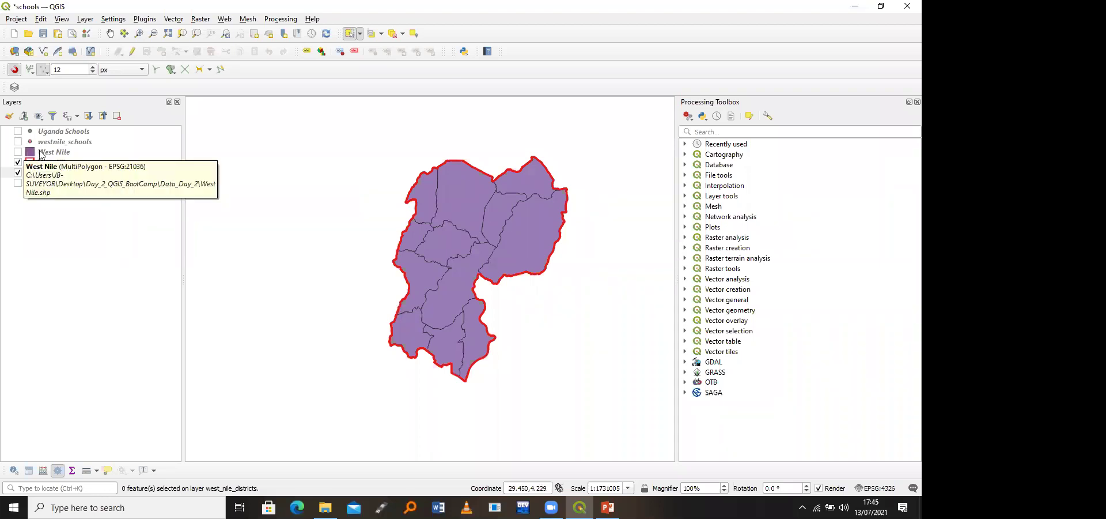
pyautogui.click(18, 173)
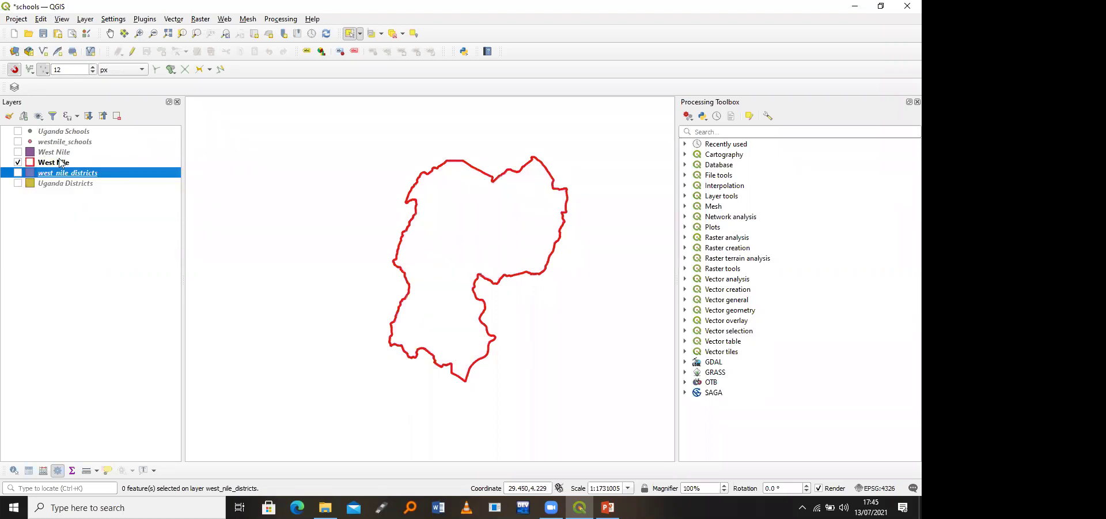
pyautogui.click(18, 173)
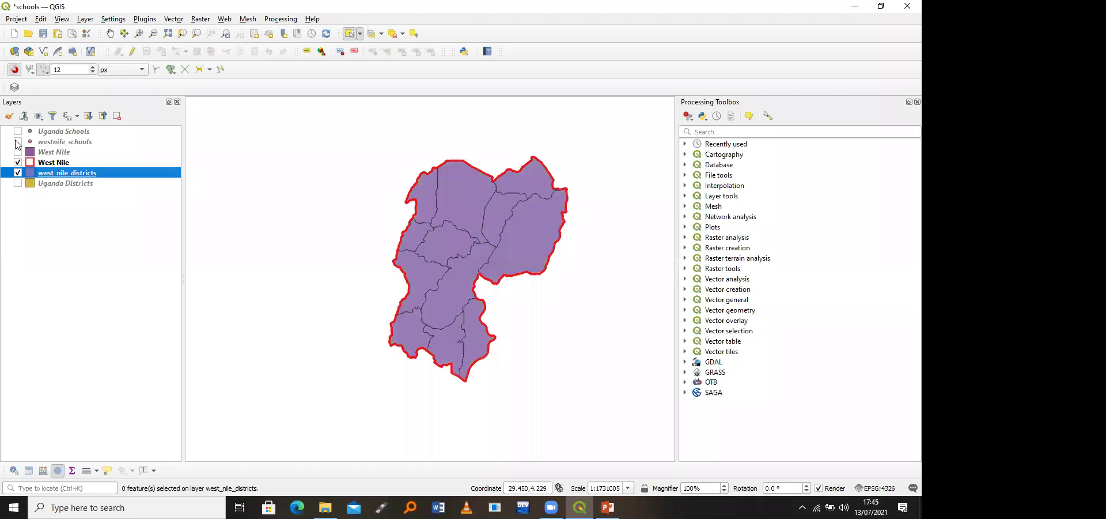
pyautogui.click(18, 142)
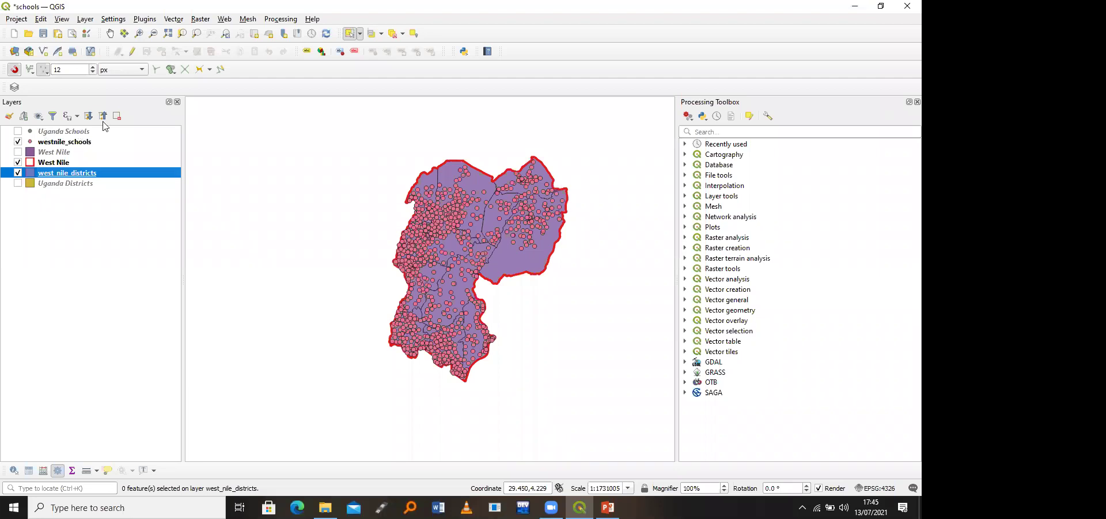
# Step: Remove the Uganda Schools and Uganda Districts layers, and save the project
pyautogui.click(86, 131)
pyautogui.hotkey('ctrl', 'd')
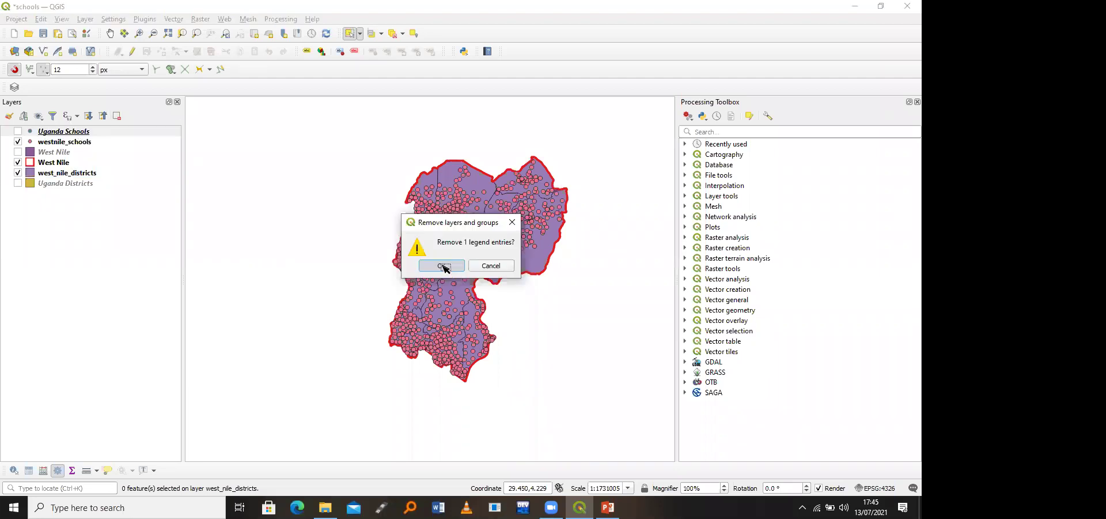
pyautogui.click(442, 265)
pyautogui.click(70, 174)
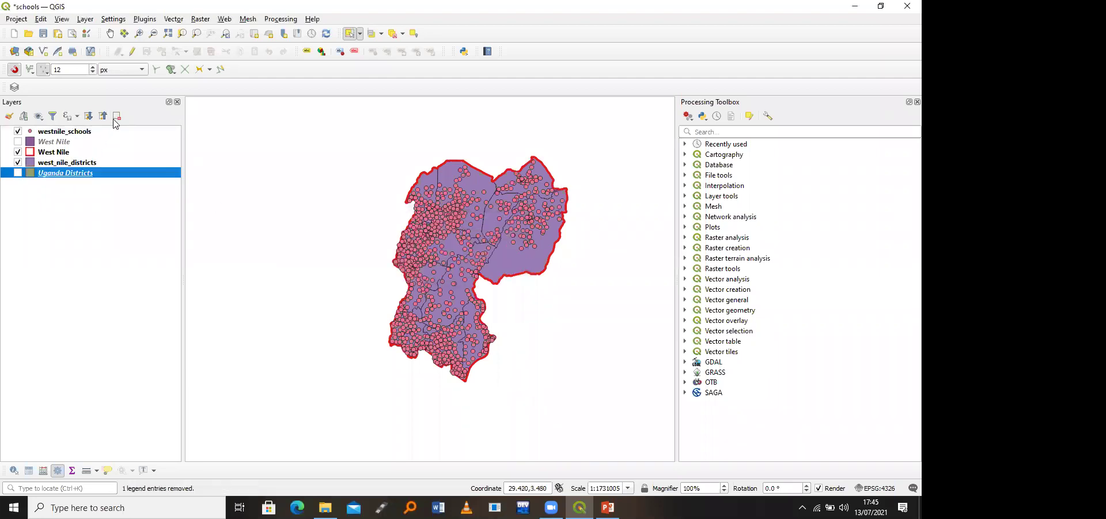
pyautogui.hotkey('ctrl', 'd')
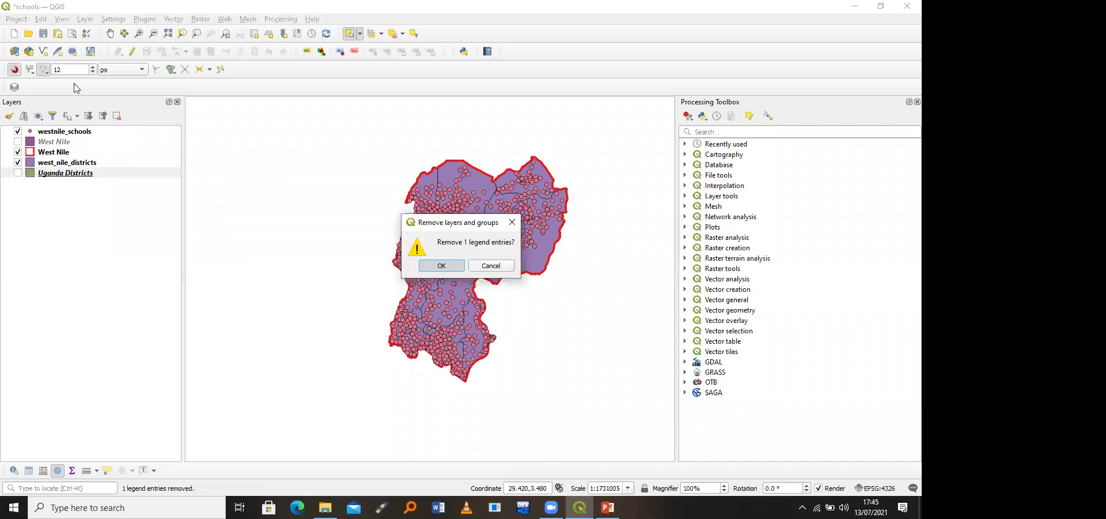
pyautogui.press('Return')
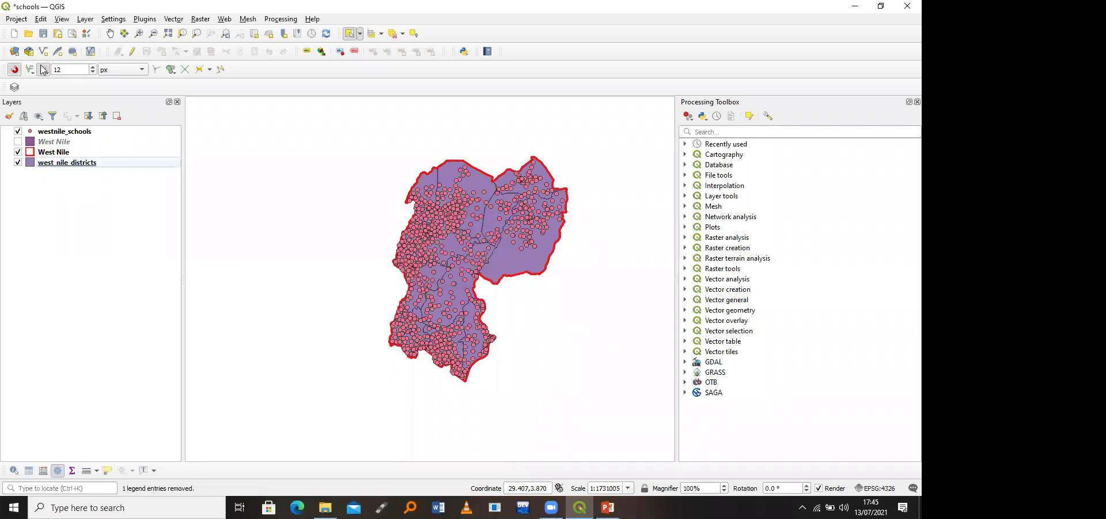
pyautogui.click(43, 34)
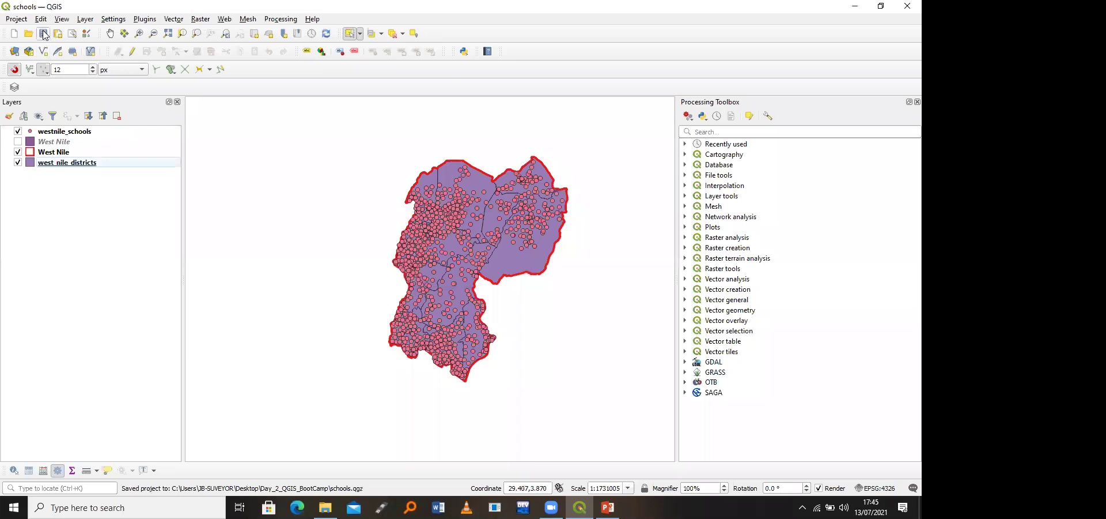
# Step: Move the red-outlined West Nile layer above the hidden purple West Nile layer, directly below westnile_schools
pyautogui.click(81, 153)
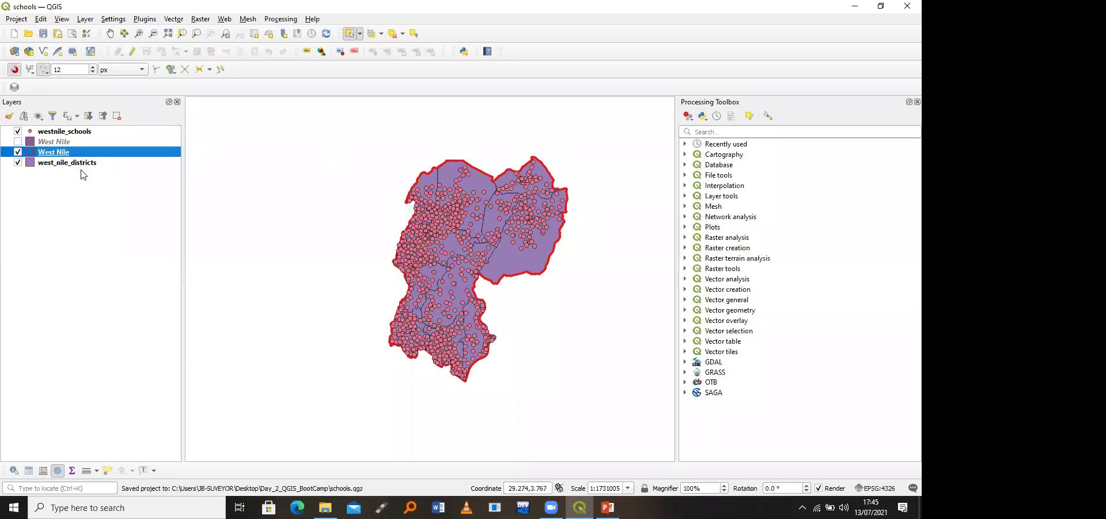
pyautogui.moveTo(84, 177); pyautogui.dragTo(64, 132)
pyautogui.click(68, 166)
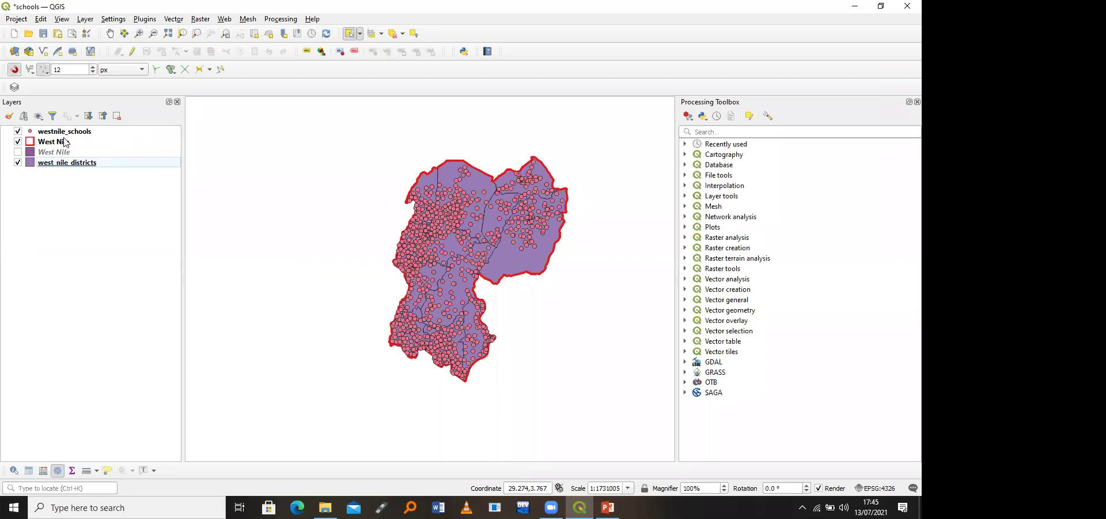
pyautogui.moveTo(64, 148); pyautogui.dragTo(65, 149)
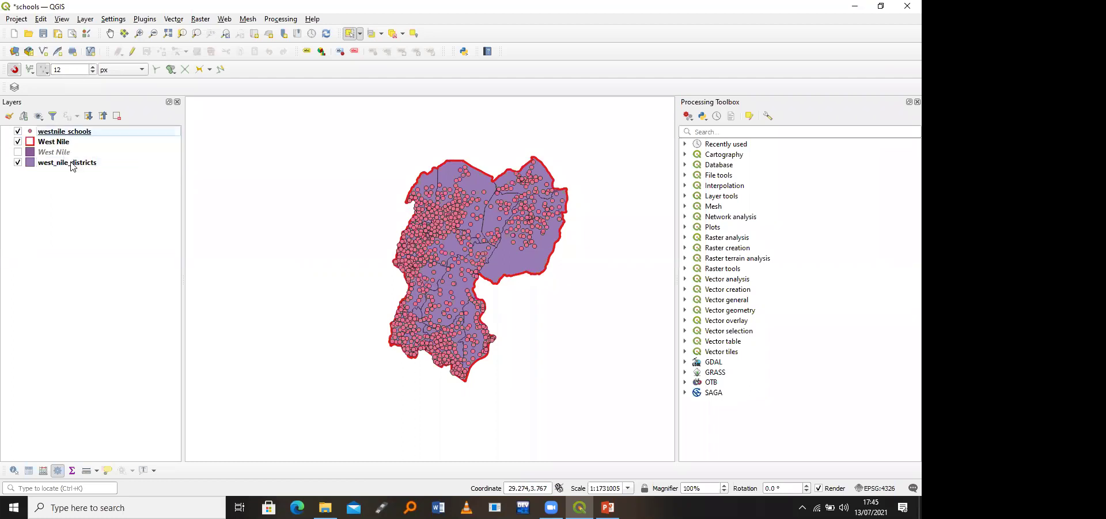
# Step: Zoom the map to the extent of the west_nile_districts layer and center it in the view
pyautogui.rightClick(73, 165)
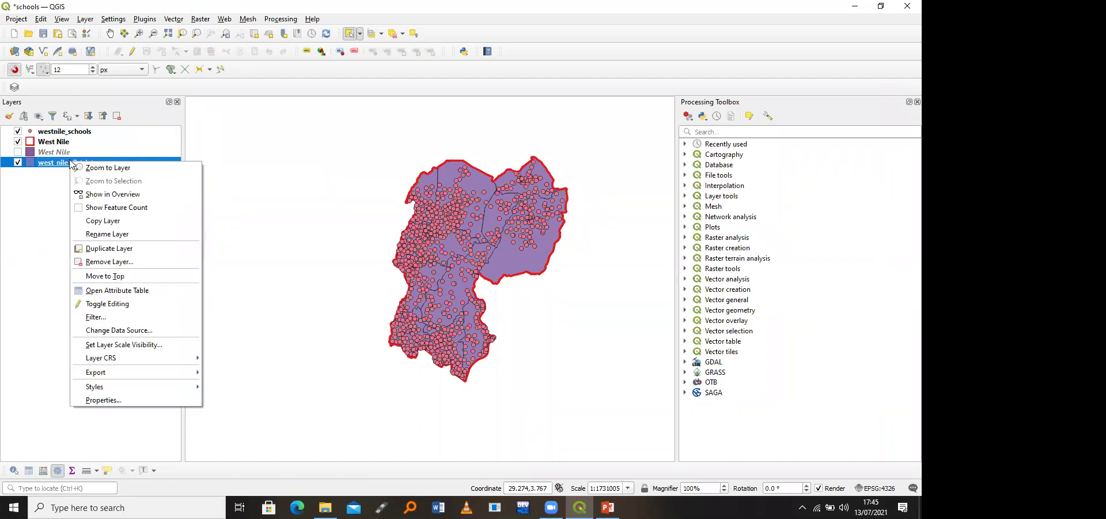
pyautogui.click(82, 167)
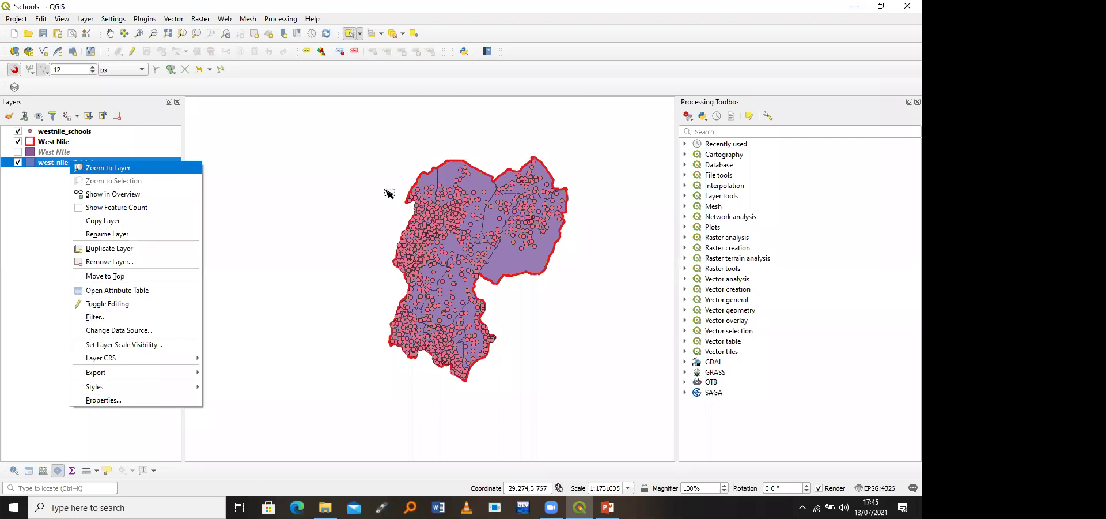
pyautogui.click(109, 33)
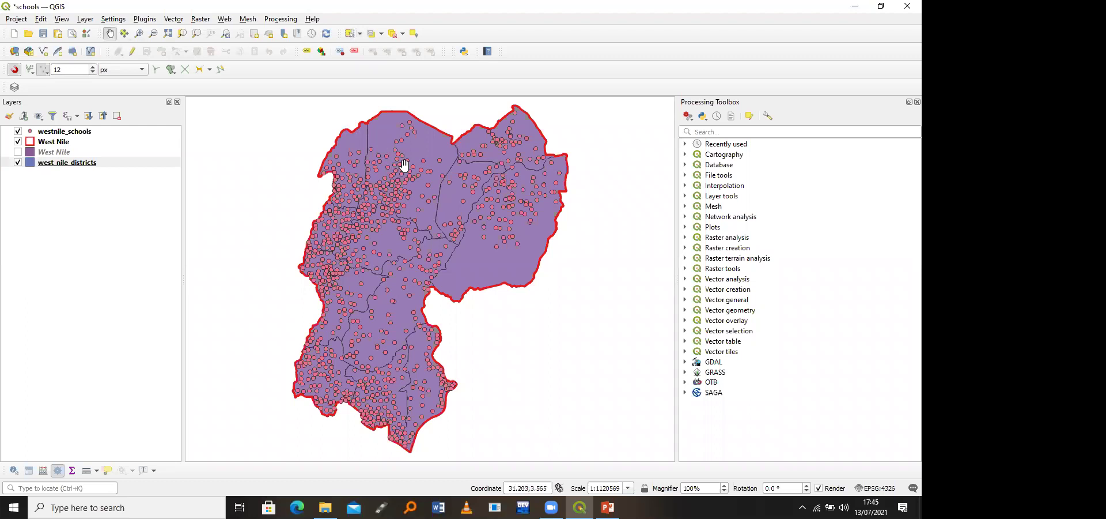
pyautogui.moveTo(398, 166); pyautogui.dragTo(414, 174)
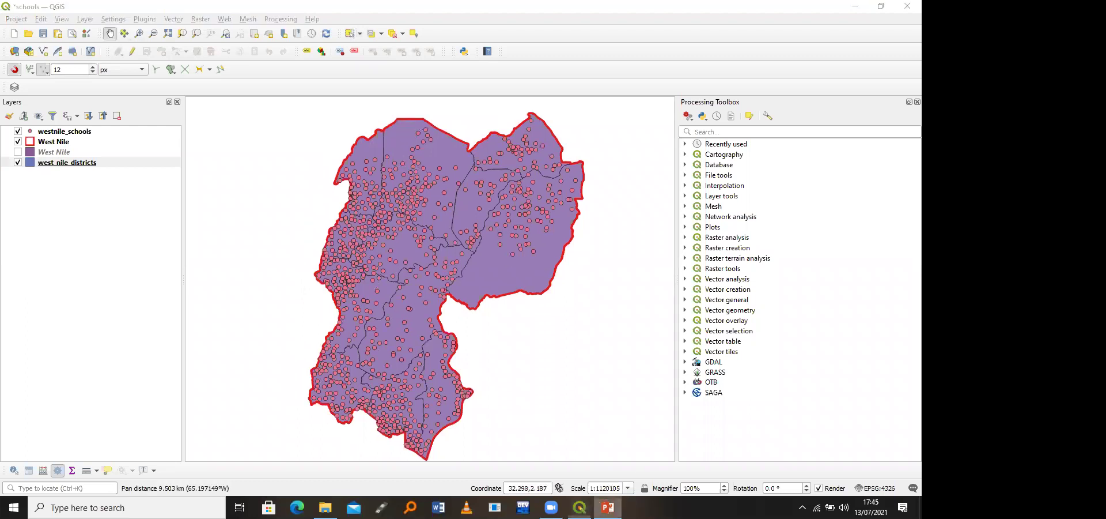
# Step: Switch to PowerPoint, examine the finished West Nile schools map on slide 26 in full screen, and return to QGIS
pyautogui.hotkey('alt', 'Tab')
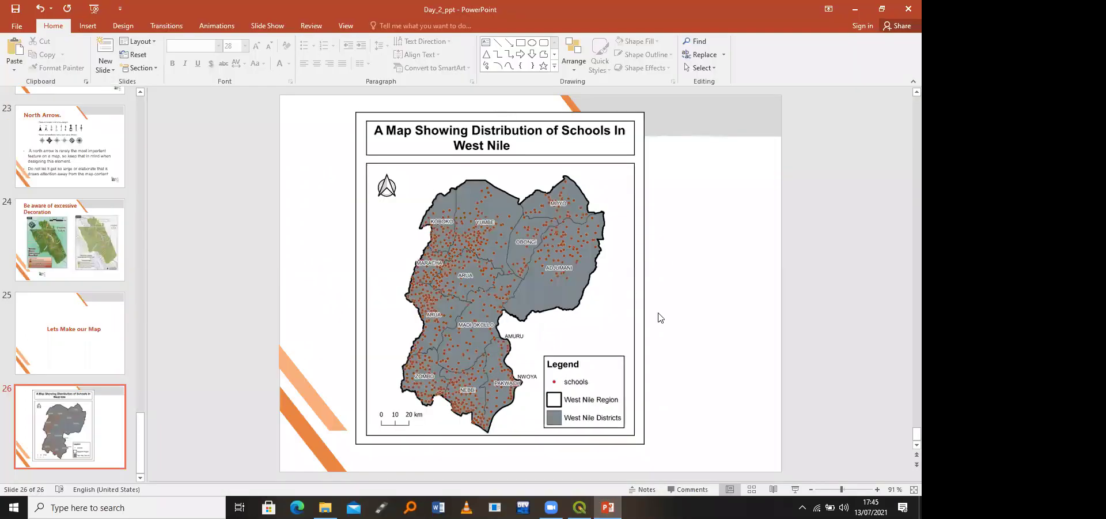
pyautogui.click(796, 489)
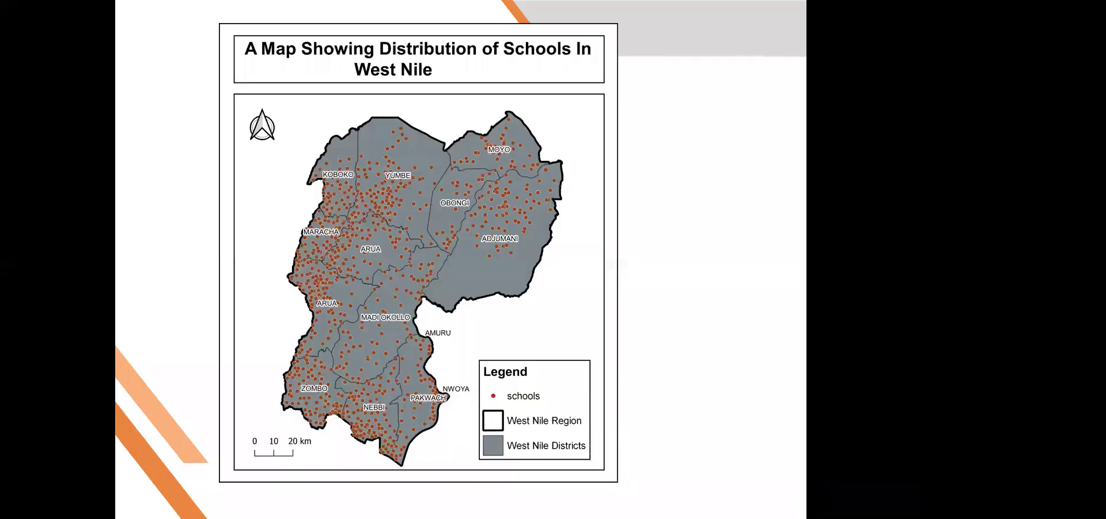
pyautogui.press('Escape')
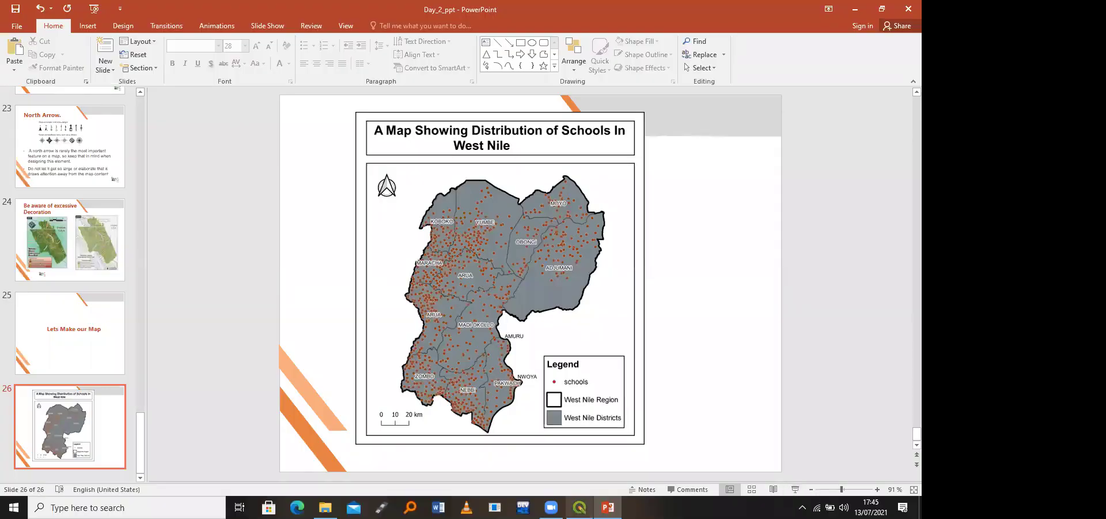
pyautogui.hotkey('alt', 'Tab')
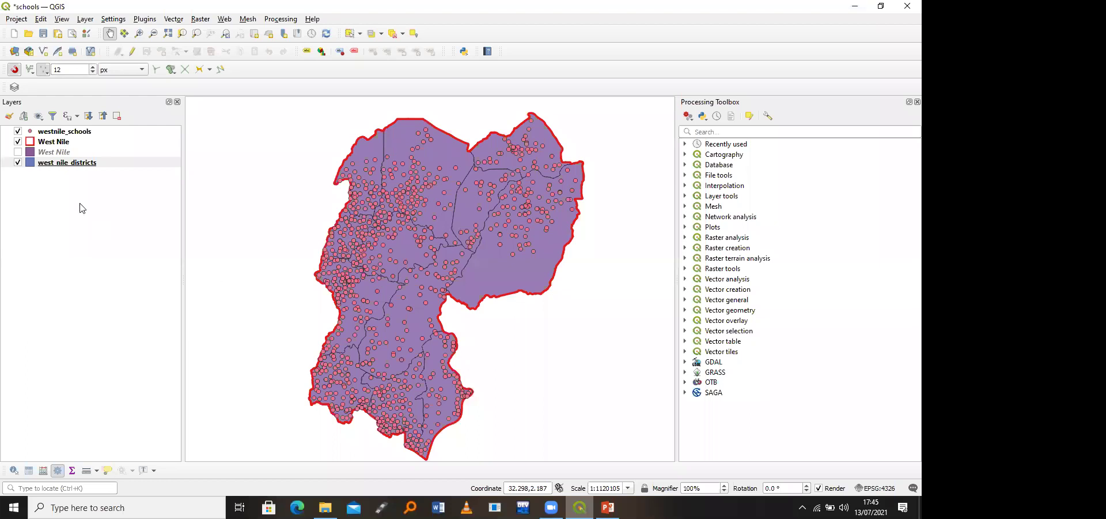
# Step: Open the symbology properties of the west_nile_districts layer and look through the favorite fill symbols
pyautogui.rightClick(79, 166)
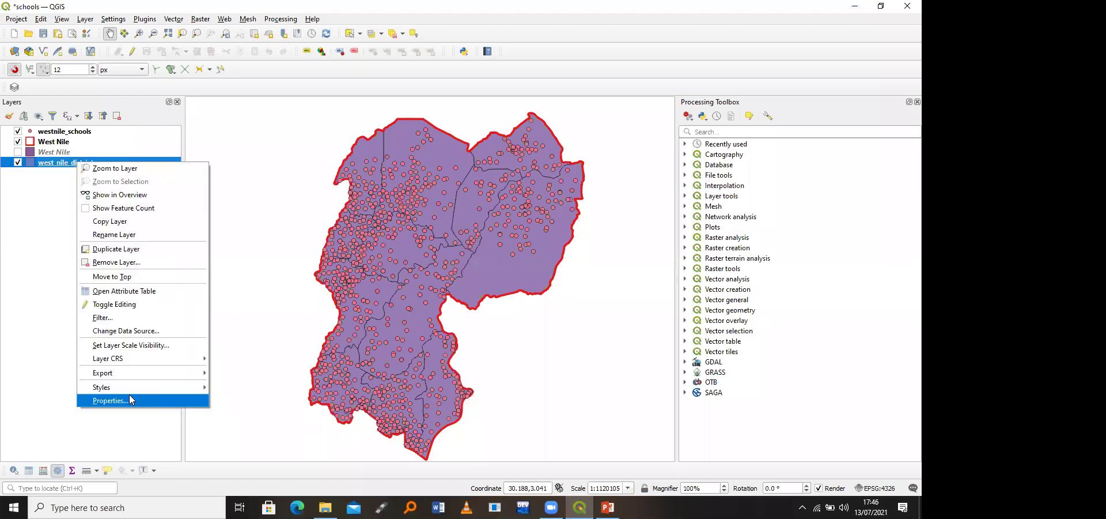
pyautogui.click(110, 400)
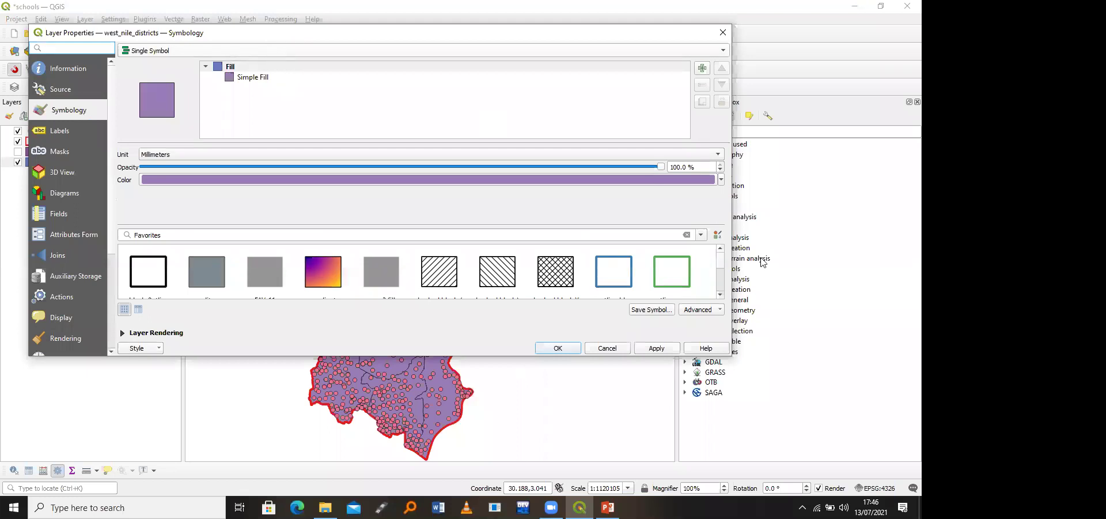
pyautogui.scroll(-1, 722, 269)
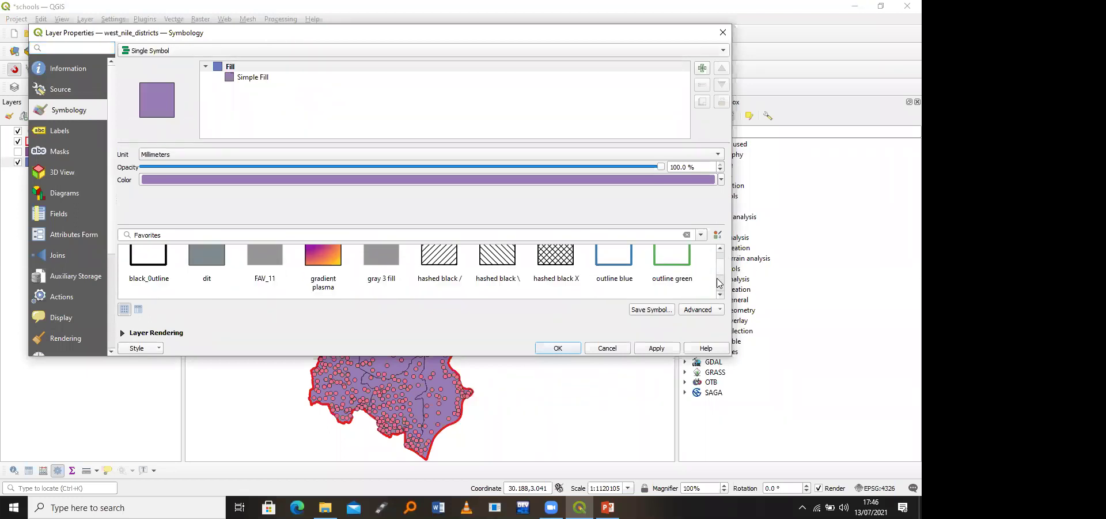
pyautogui.scroll(-2, 720, 268)
pyautogui.scroll(1, 717, 267)
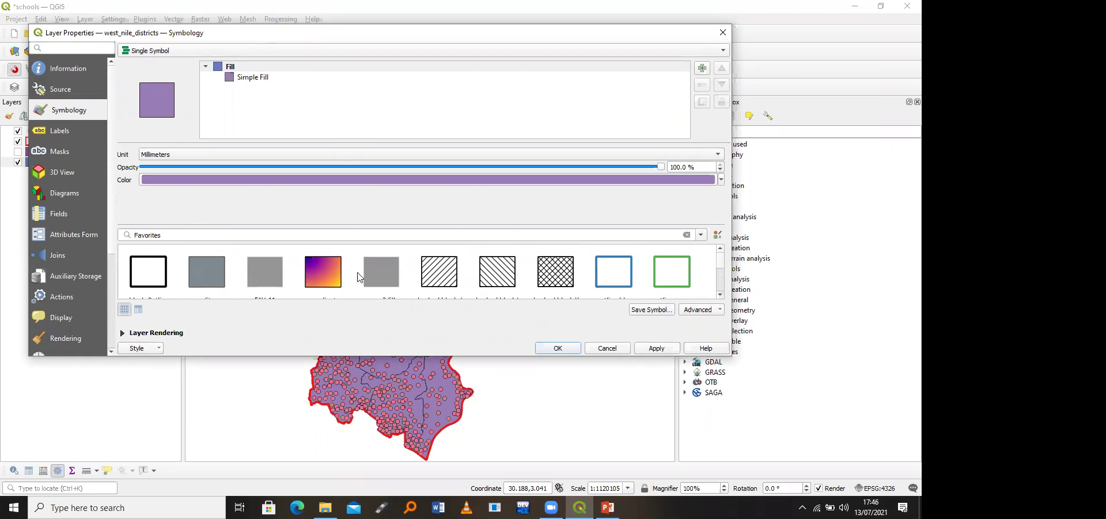
# Step: Set the simple fill color of west_nile_districts to the recent color #969652 and apply it
pyautogui.click(242, 79)
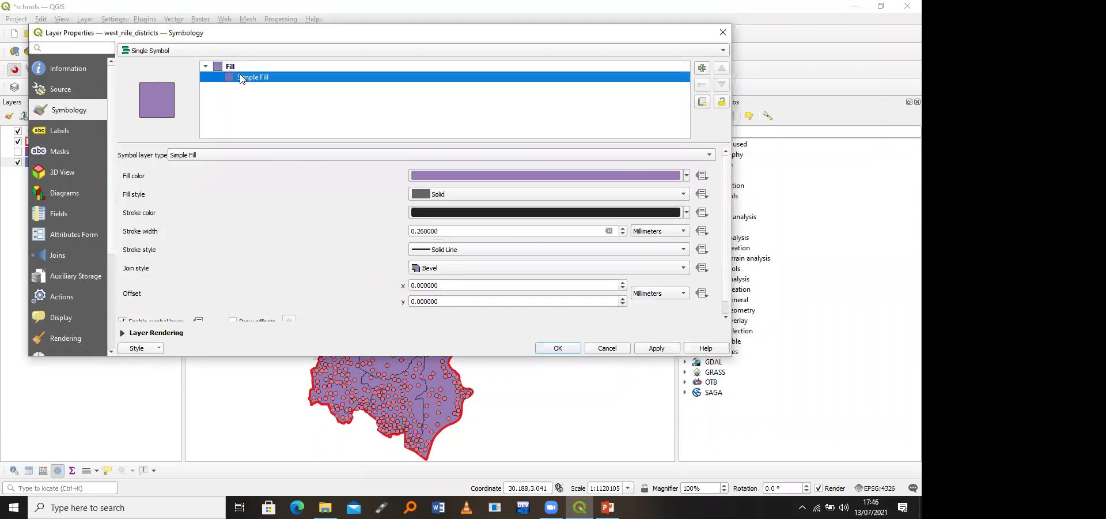
pyautogui.click(431, 175)
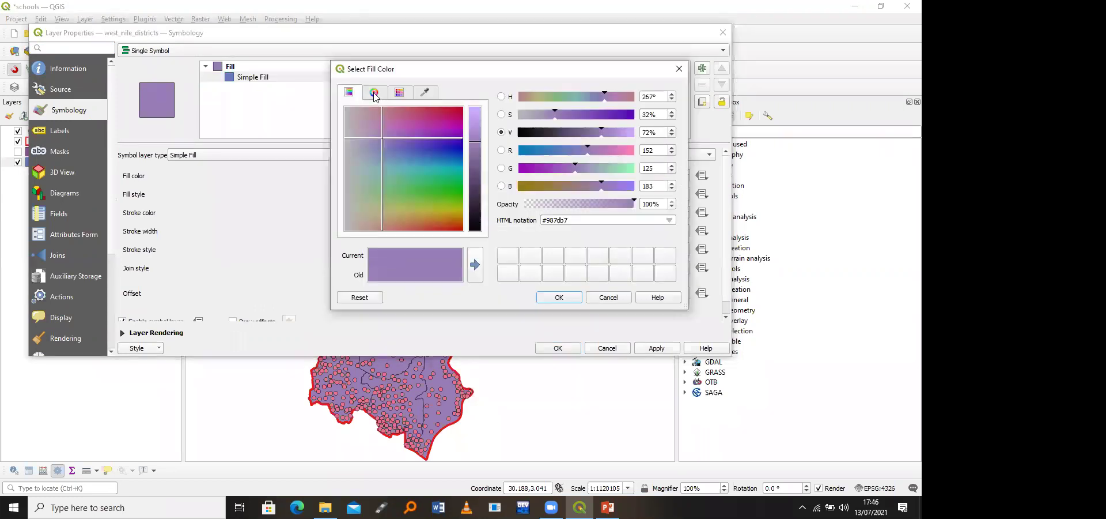
pyautogui.click(374, 92)
pyautogui.click(399, 93)
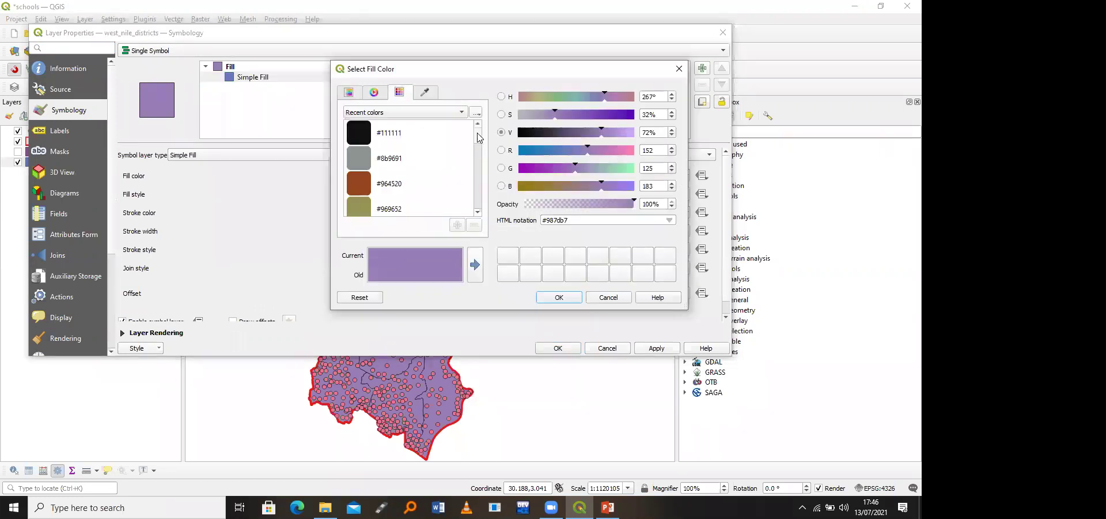
pyautogui.scroll(2, 478, 161)
pyautogui.scroll(-2, 361, 129)
pyautogui.scroll(5, 477, 162)
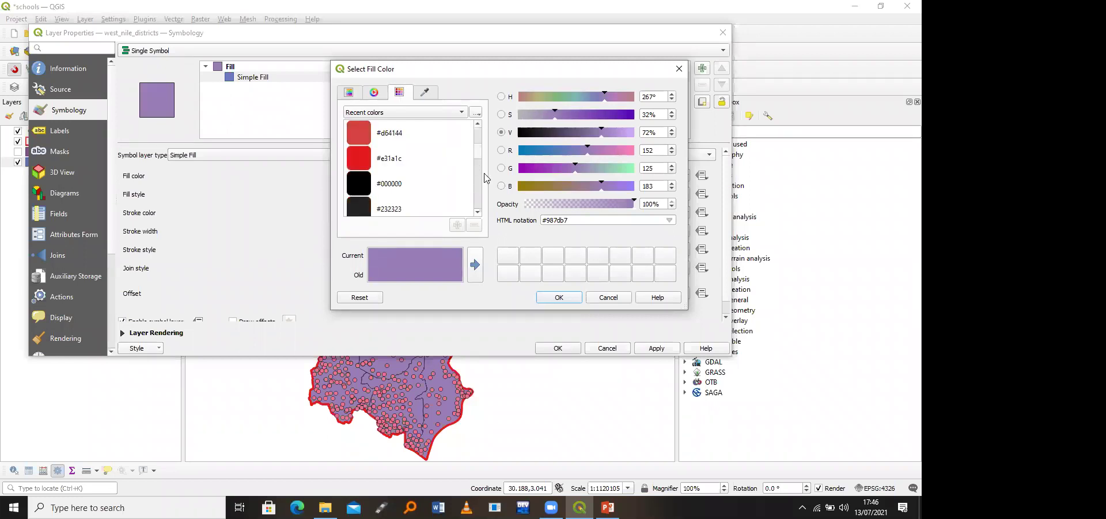
pyautogui.scroll(-2, 479, 173)
pyautogui.scroll(-1, 477, 173)
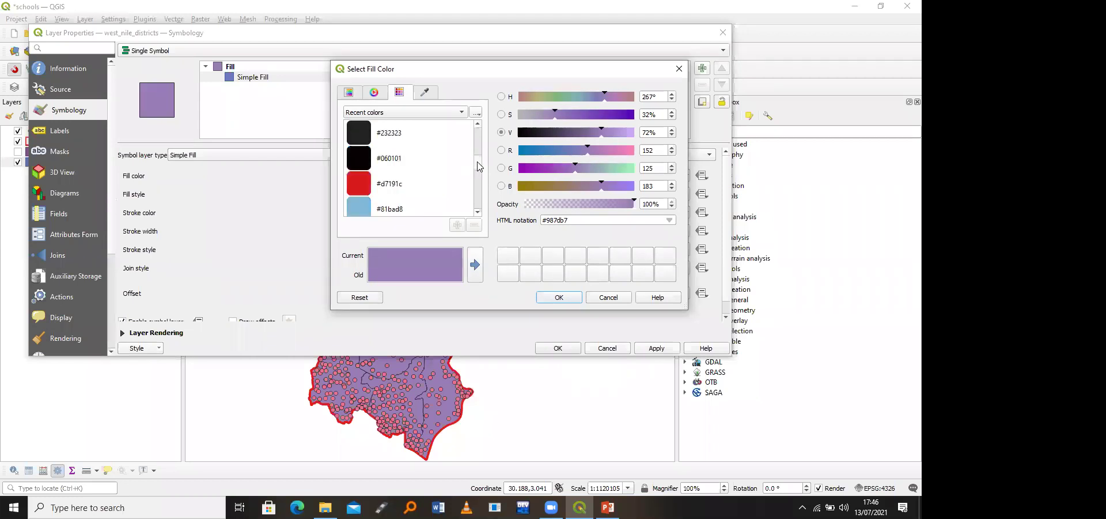
pyautogui.scroll(3, 387, 148)
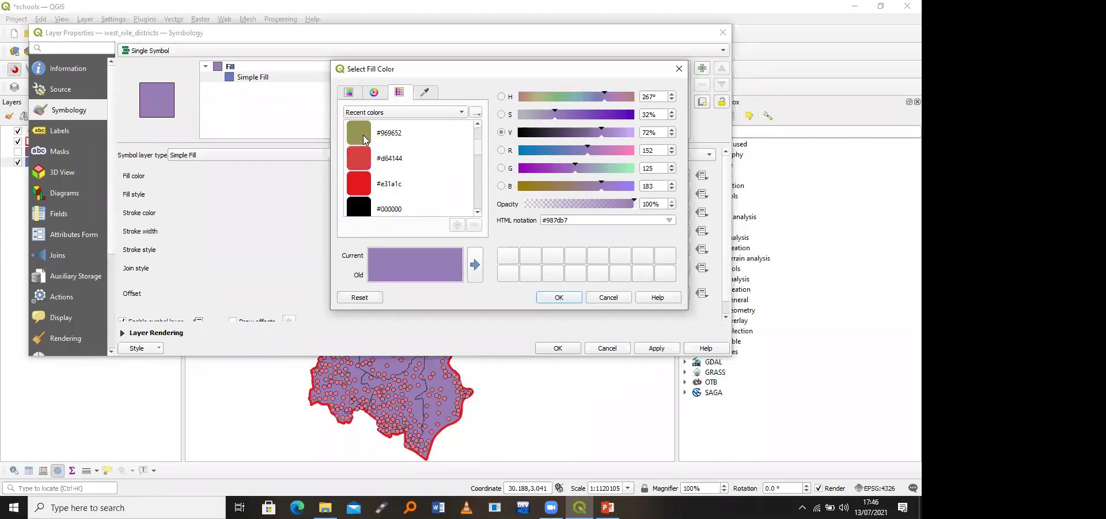
pyautogui.click(389, 143)
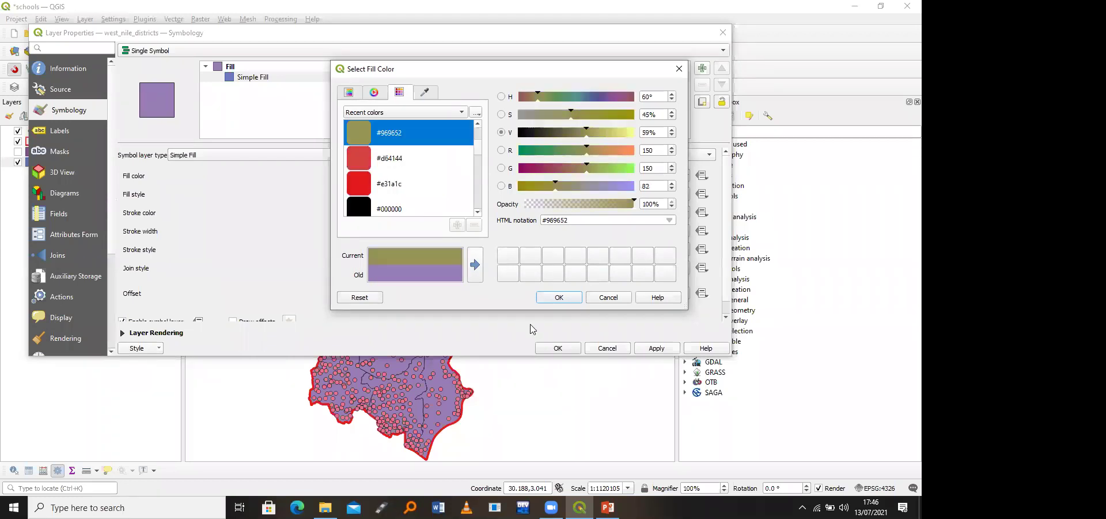
pyautogui.click(555, 303)
pyautogui.click(664, 349)
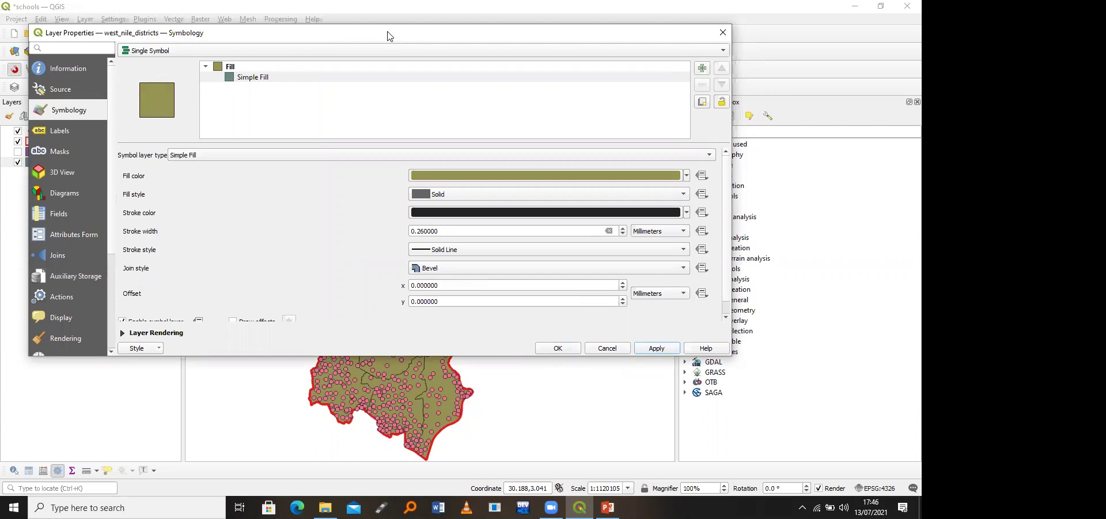
# Step: Set the stroke color of the west_nile_districts simple fill to the recent color #e31a1c and apply it
pyautogui.moveTo(389, 37); pyautogui.dragTo(419, 40)
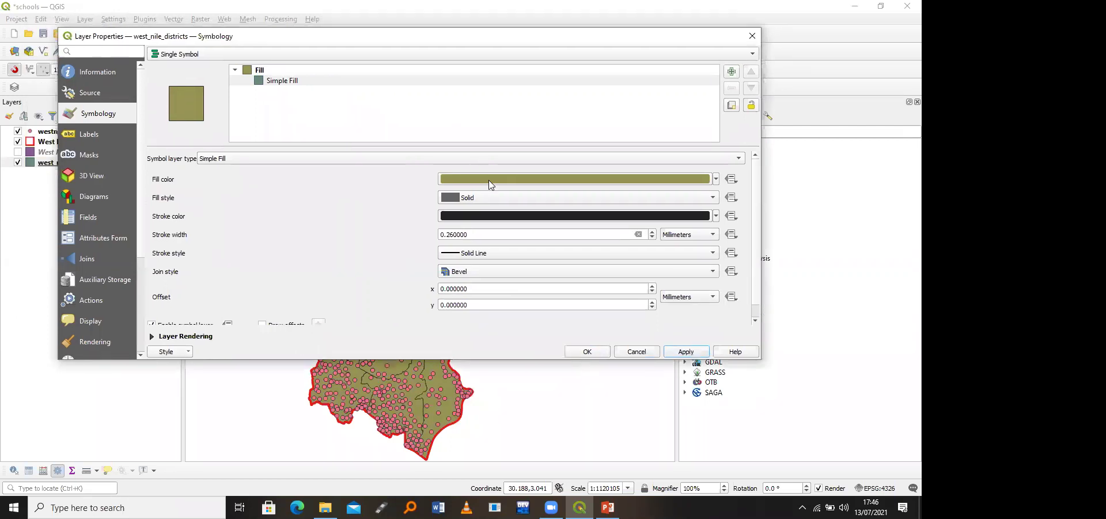
pyautogui.click(473, 217)
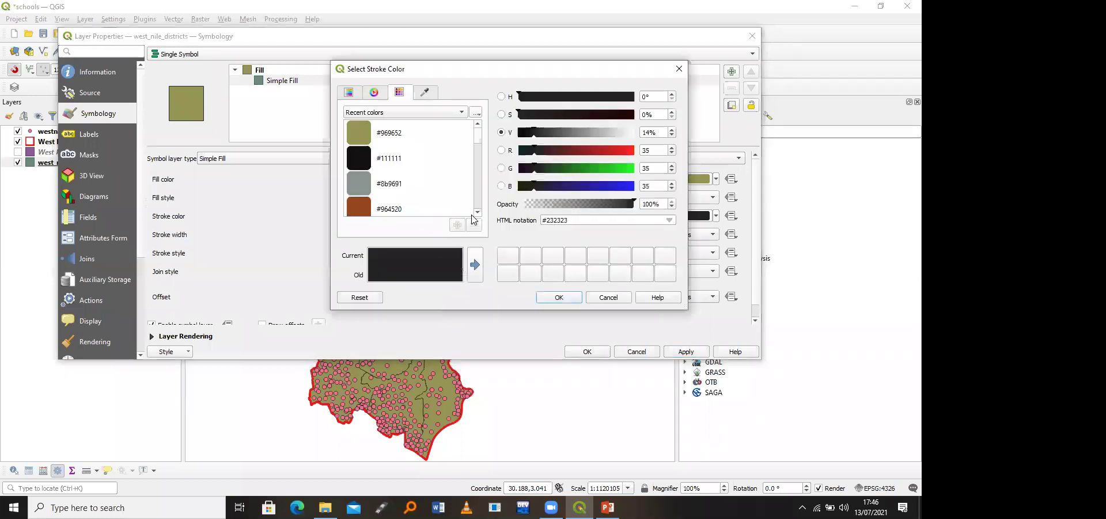
pyautogui.click(480, 149)
pyautogui.scroll(-1, 343, 166)
pyautogui.click(348, 162)
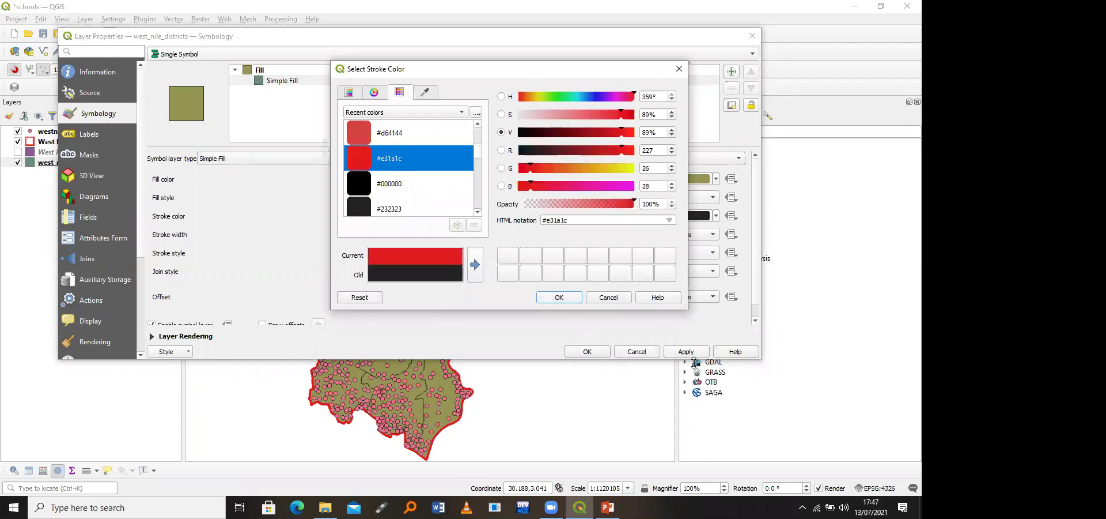
pyautogui.press('Return')
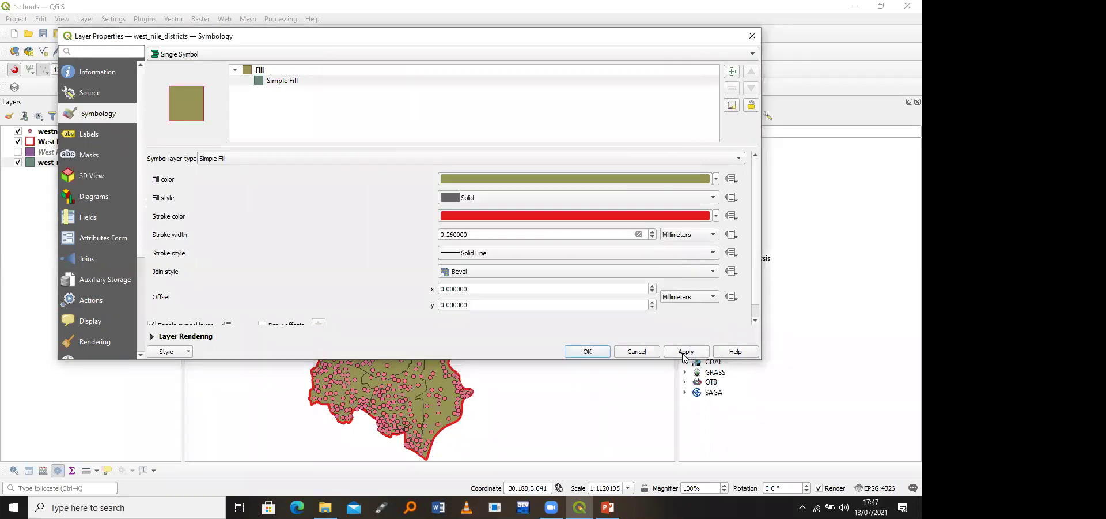
pyautogui.click(684, 354)
# Step: Set the stroke width of the west_nile_districts simple fill to 1 mm, apply it and close the layer properties
pyautogui.moveTo(476, 41); pyautogui.dragTo(455, 60)
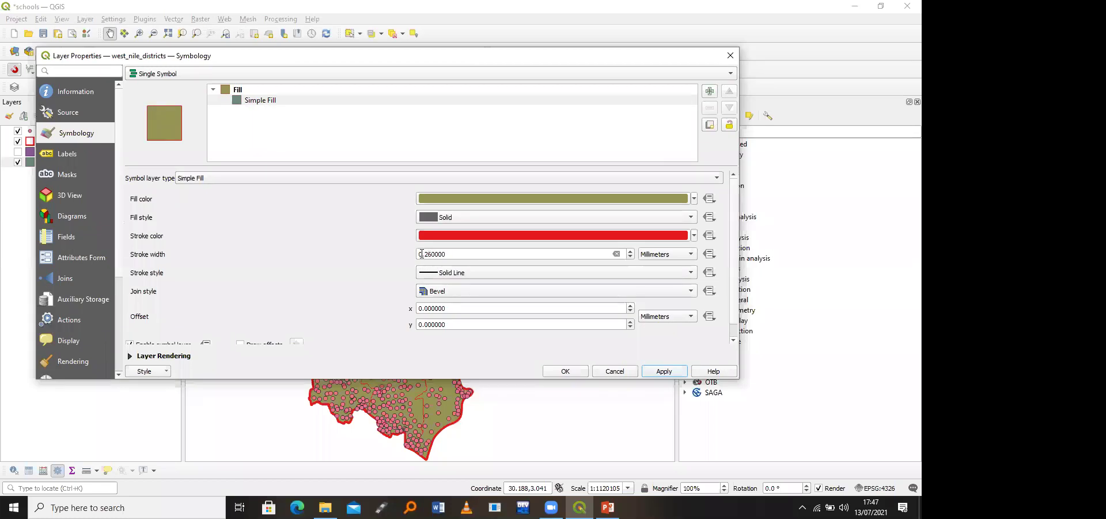
pyautogui.click(431, 254)
pyautogui.press('BackSpace')
pyautogui.write('6')
pyautogui.hotkey('shift', 'Home')
pyautogui.click(458, 252)
pyautogui.hotkey('ctrl', 'a')
pyautogui.write('1')
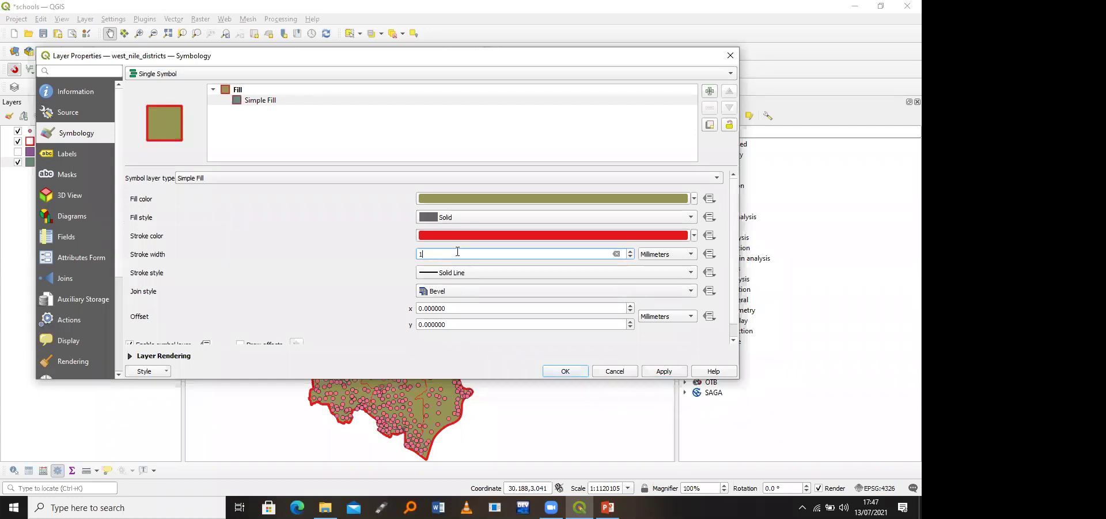
pyautogui.click(662, 379)
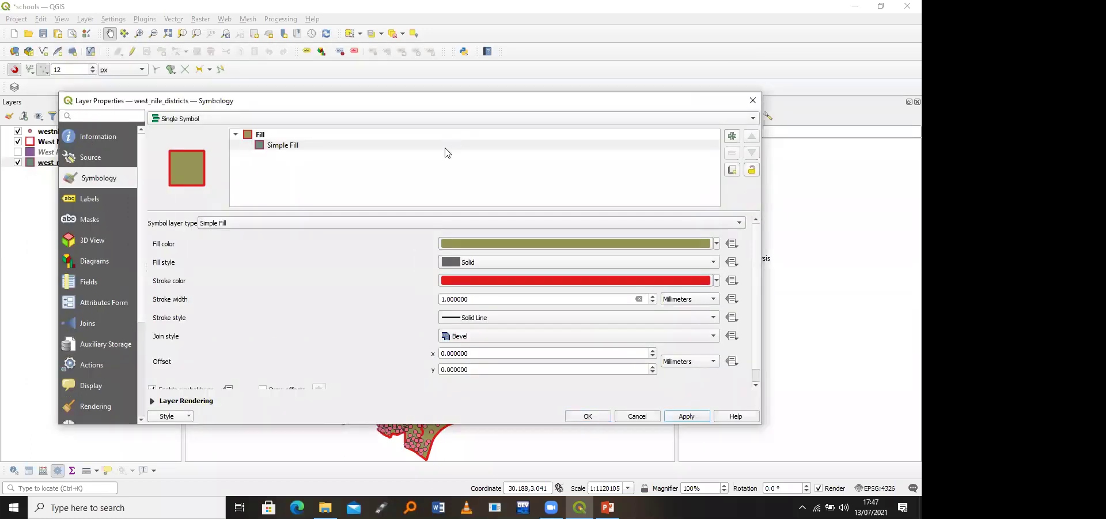
pyautogui.click(446, 147)
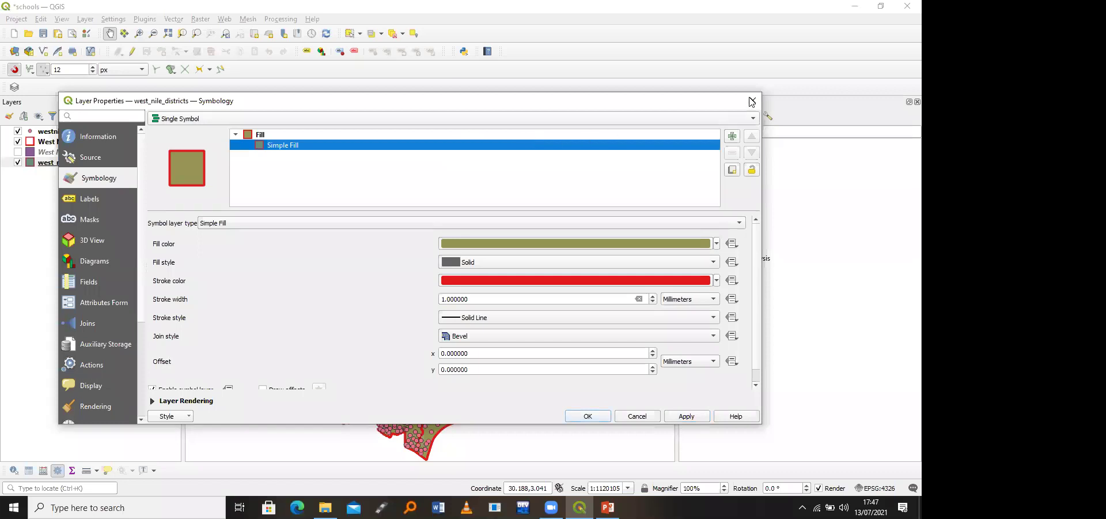
pyautogui.press('Return')
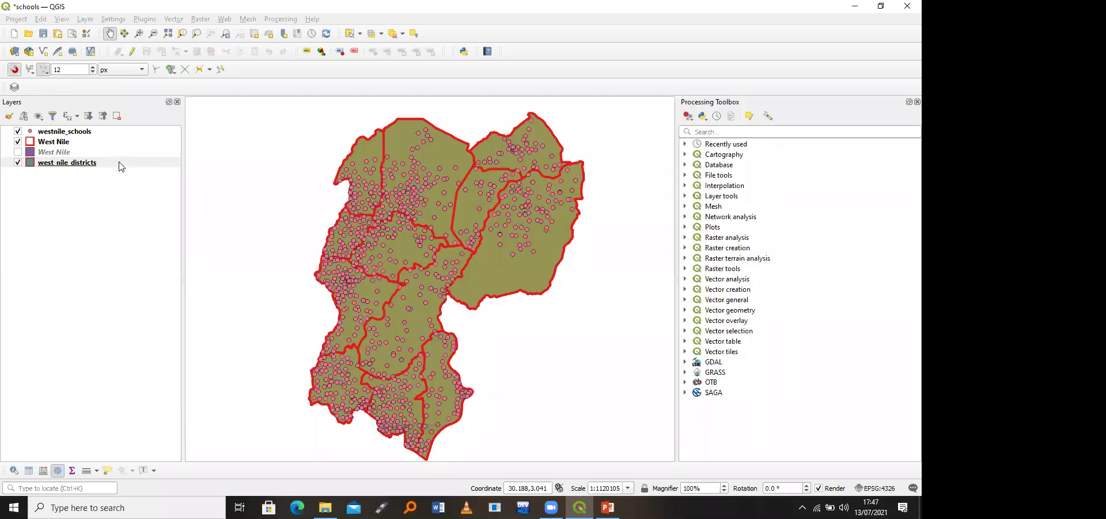
# Step: Reopen the west_nile_districts symbology, apply the grey favorite fill symbol "dit" and close the layer properties
pyautogui.click(121, 165)
pyautogui.rightClick(120, 163)
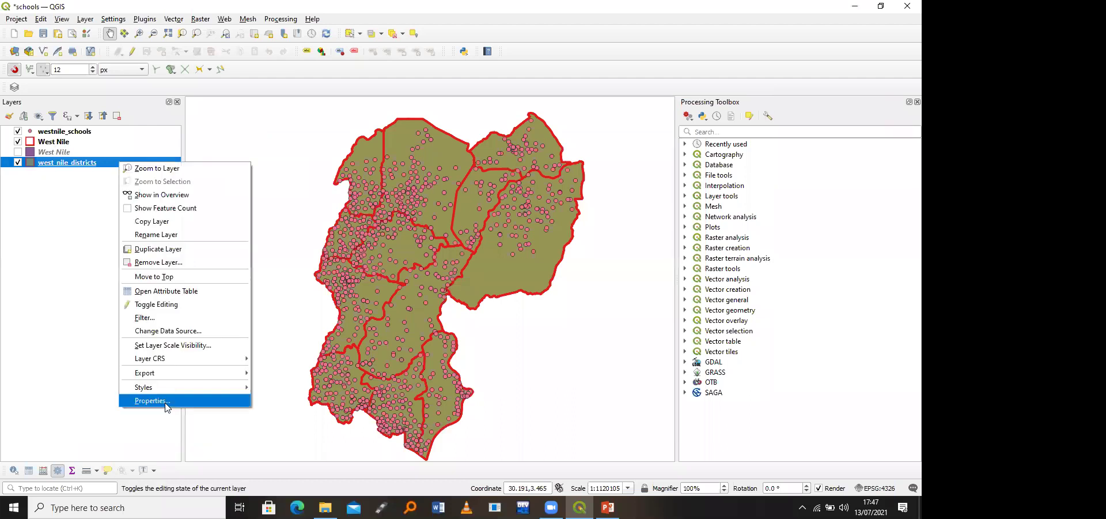
pyautogui.click(166, 401)
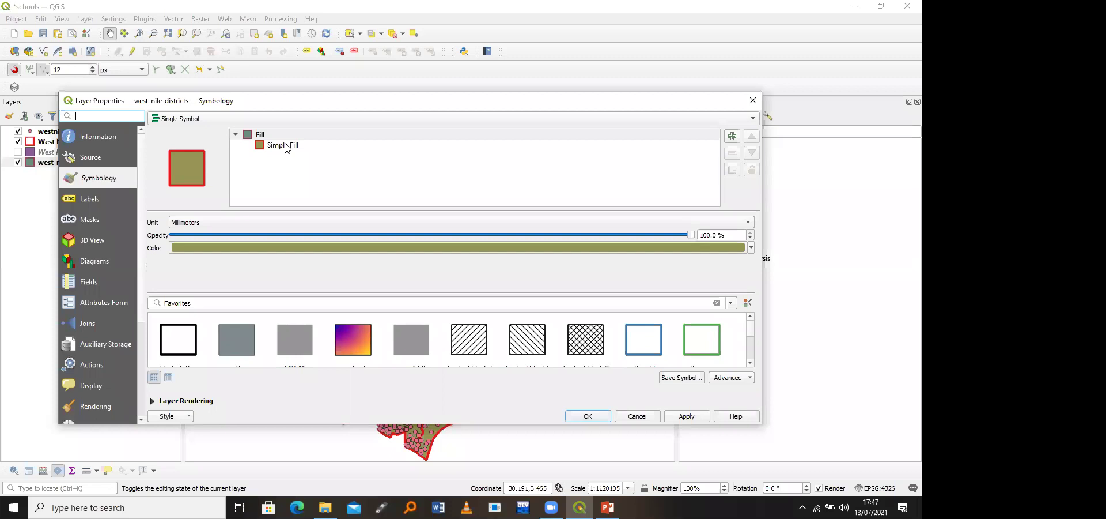
pyautogui.click(749, 363)
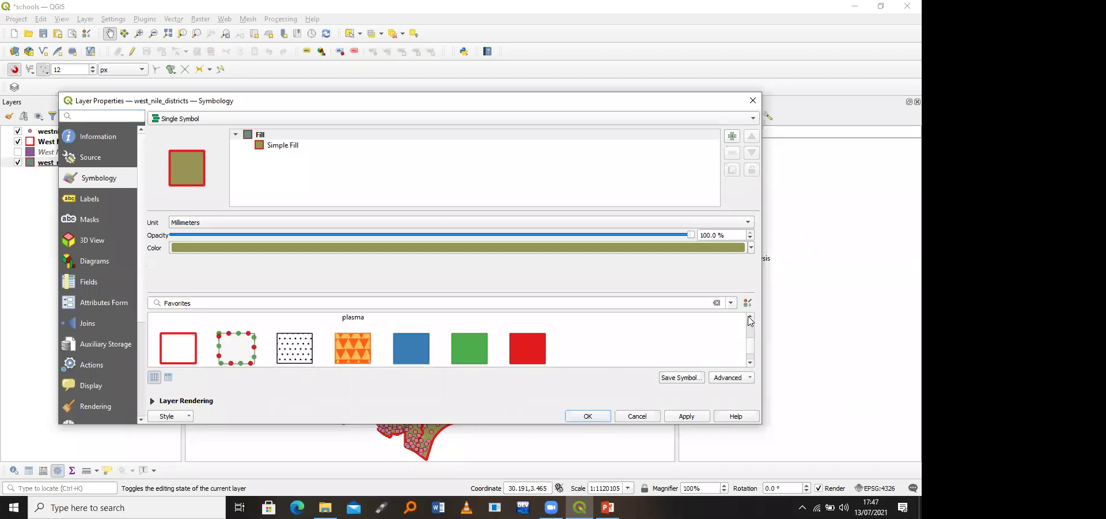
pyautogui.click(749, 317)
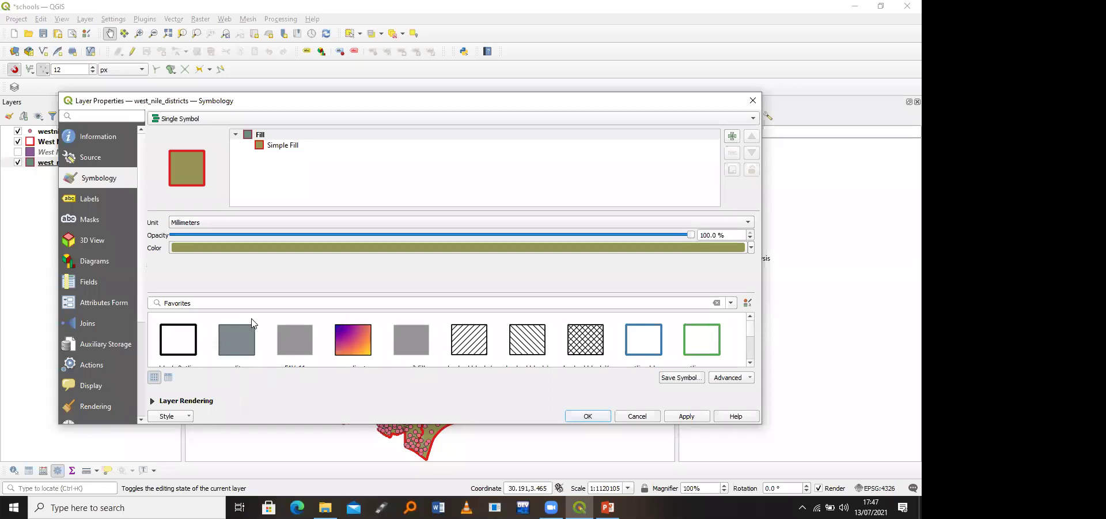
pyautogui.click(252, 334)
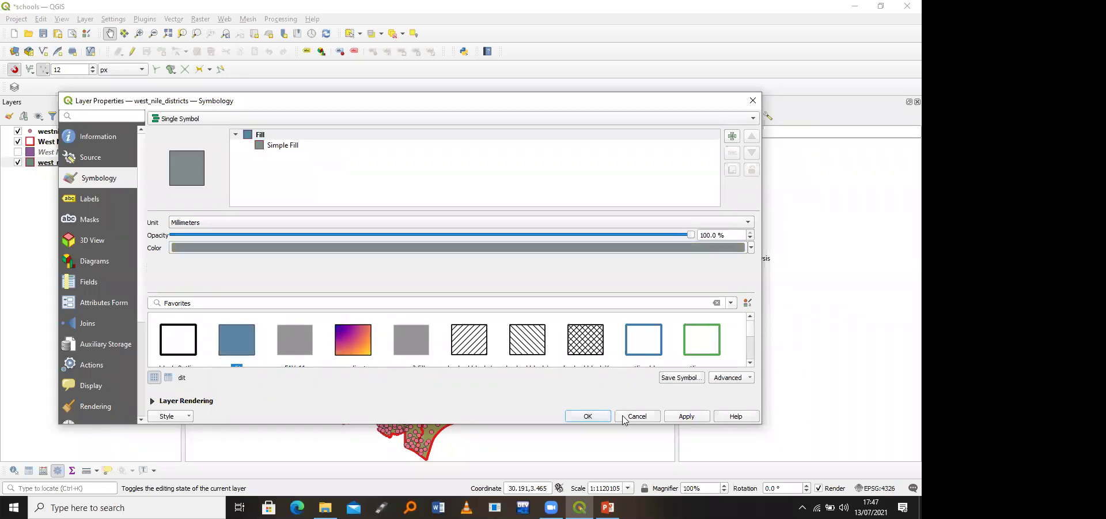
pyautogui.click(676, 418)
pyautogui.click(589, 415)
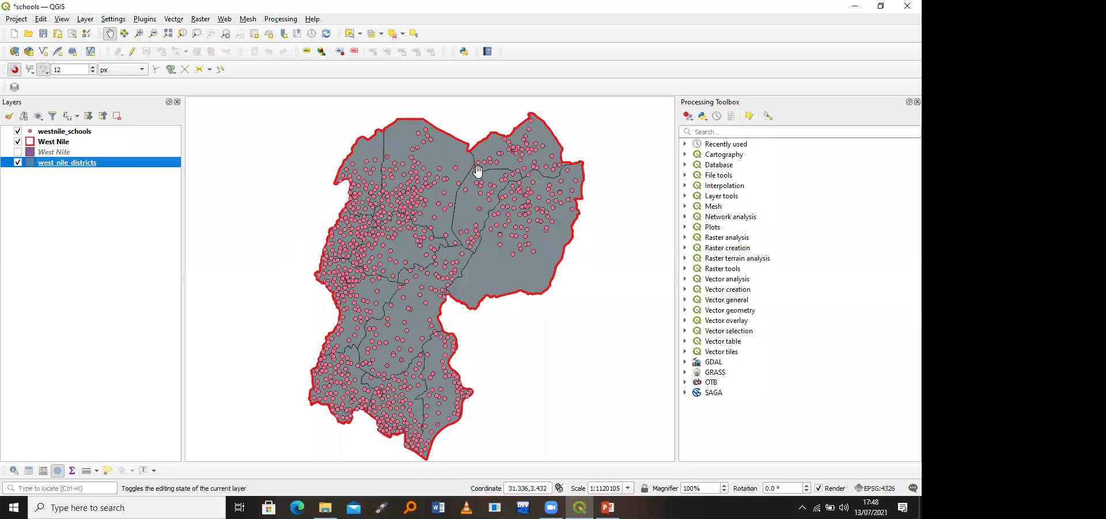
# Step: Open the westnile_schools symbology, set the simple marker's fill color to the recent color #111111 and apply it
pyautogui.click(75, 133)
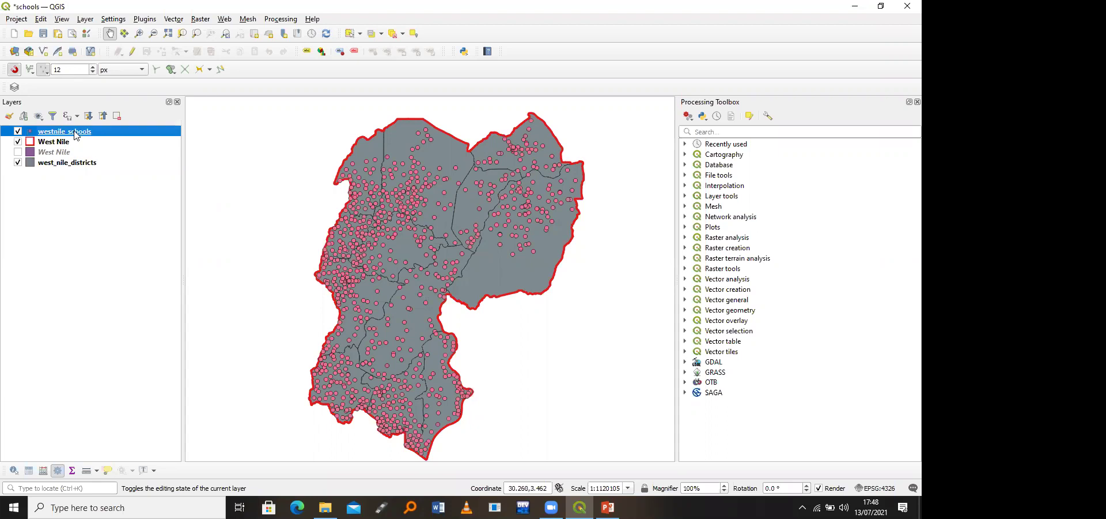
pyautogui.rightClick(75, 133)
pyautogui.click(159, 374)
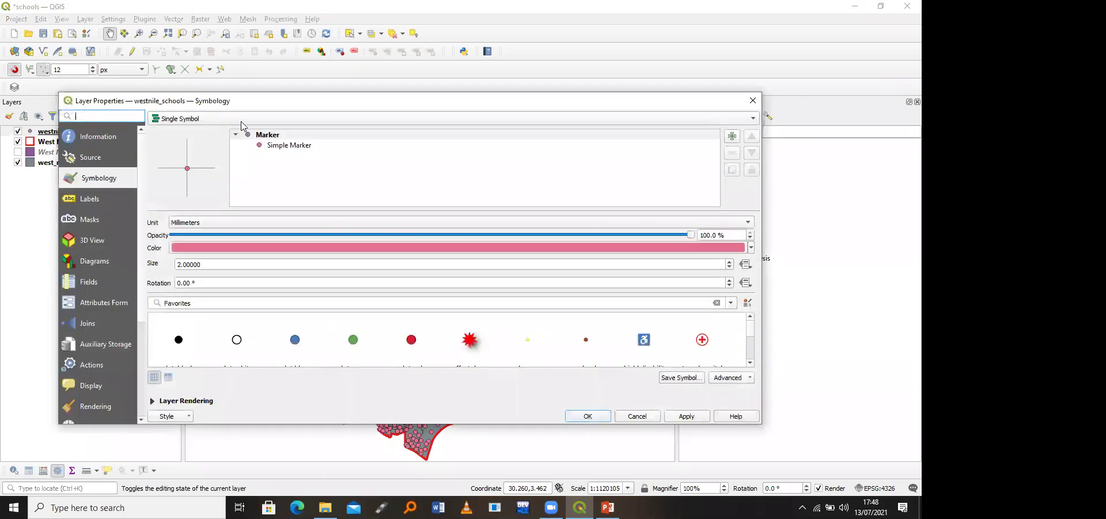
pyautogui.click(243, 120)
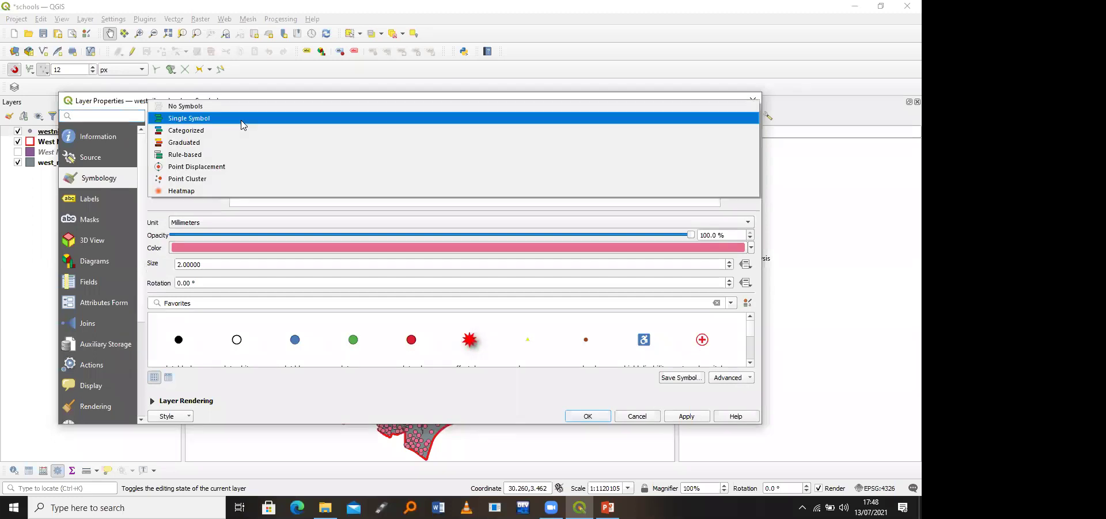
pyautogui.click(242, 118)
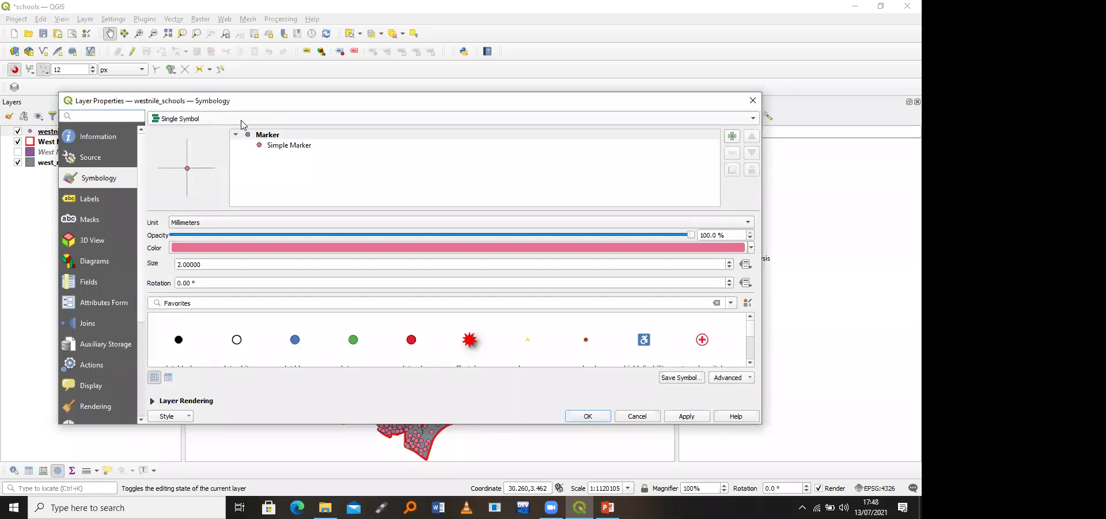
pyautogui.click(281, 146)
pyautogui.click(384, 263)
pyautogui.click(356, 185)
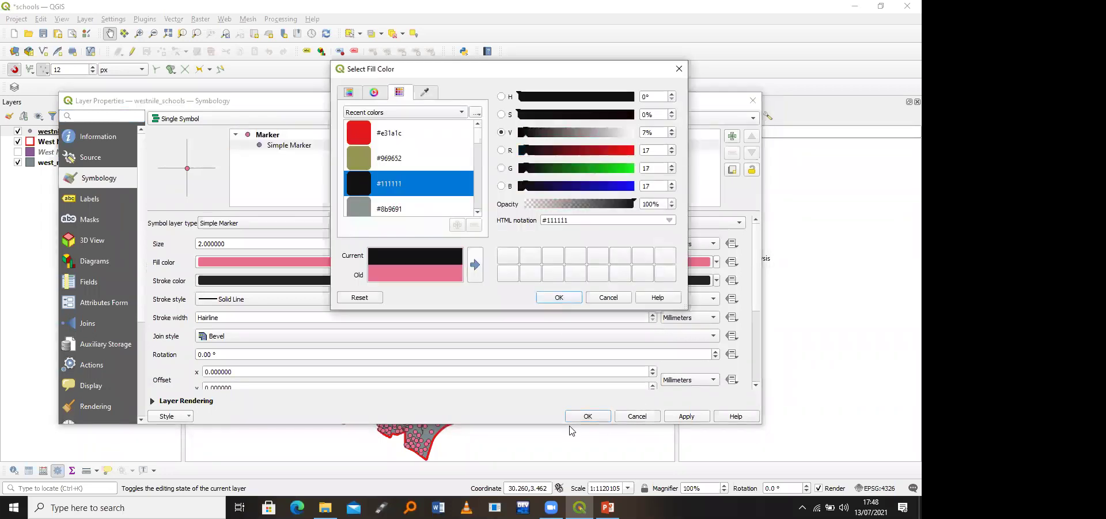
pyautogui.click(556, 296)
pyautogui.hotkey('alt', 'a')
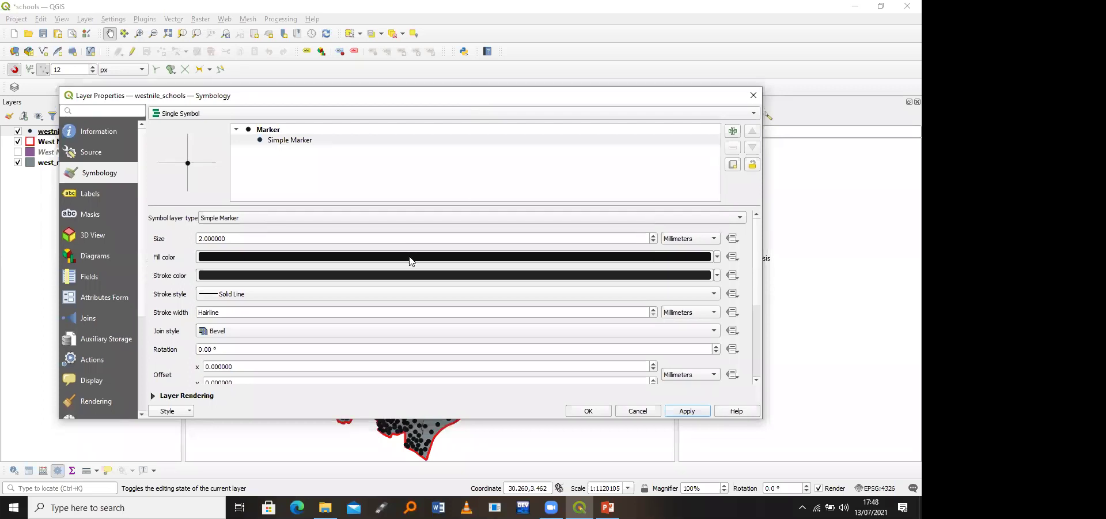
# Step: Change the fill color of the westnile_schools simple marker to the recent color #81bad8 and apply it
pyautogui.click(411, 260)
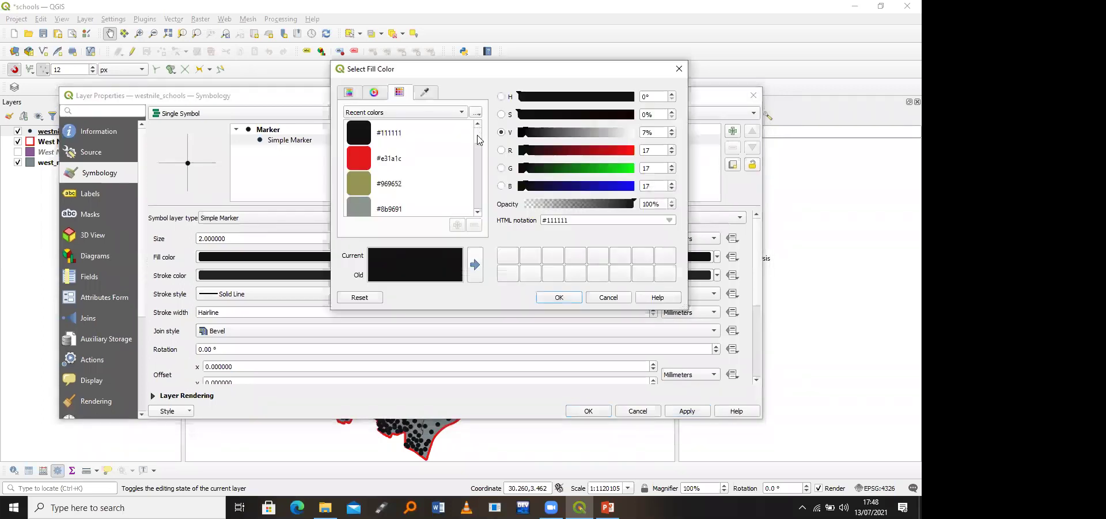
pyautogui.scroll(-1, 477, 175)
pyautogui.scroll(2, 478, 175)
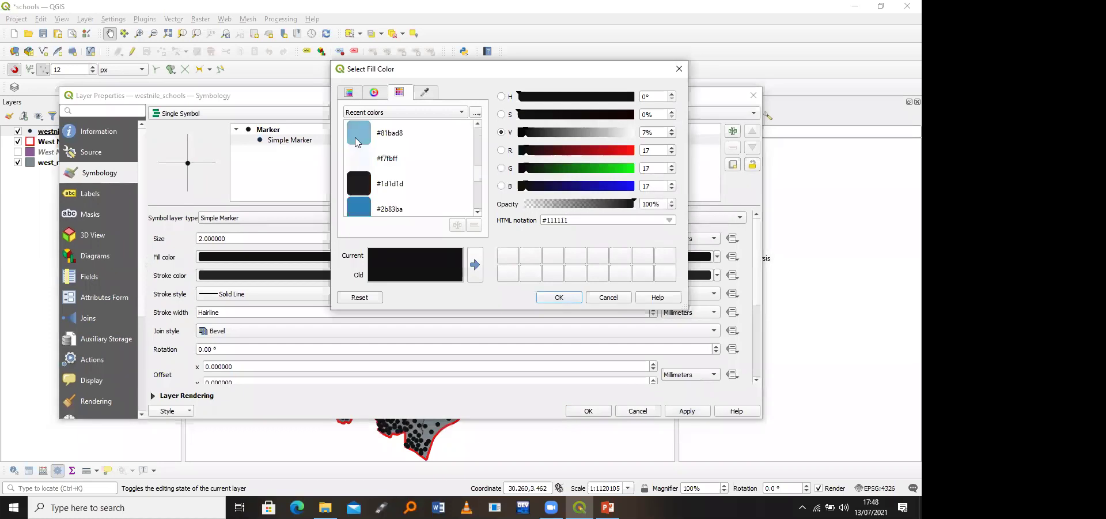
pyautogui.click(386, 134)
pyautogui.click(548, 297)
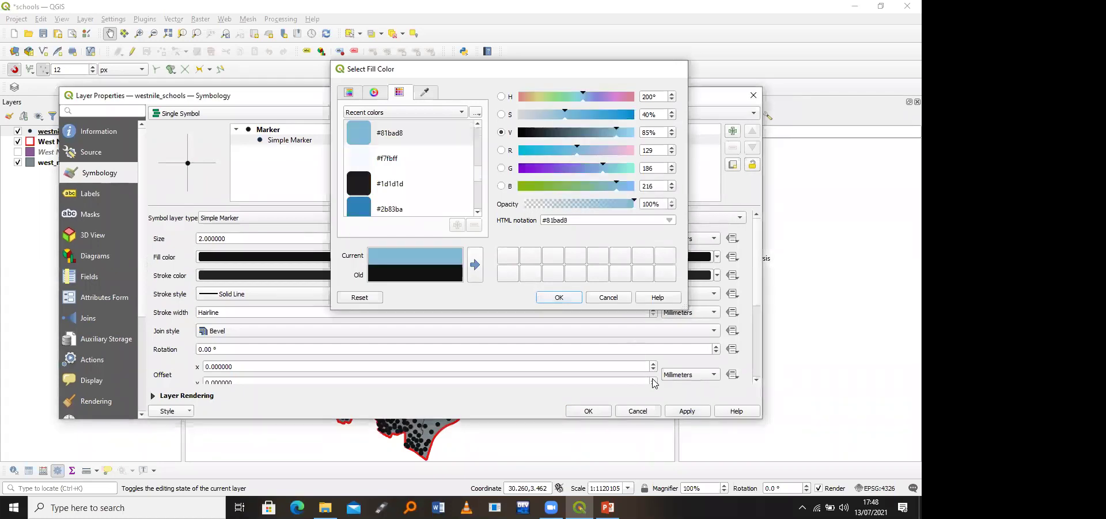
pyautogui.click(688, 411)
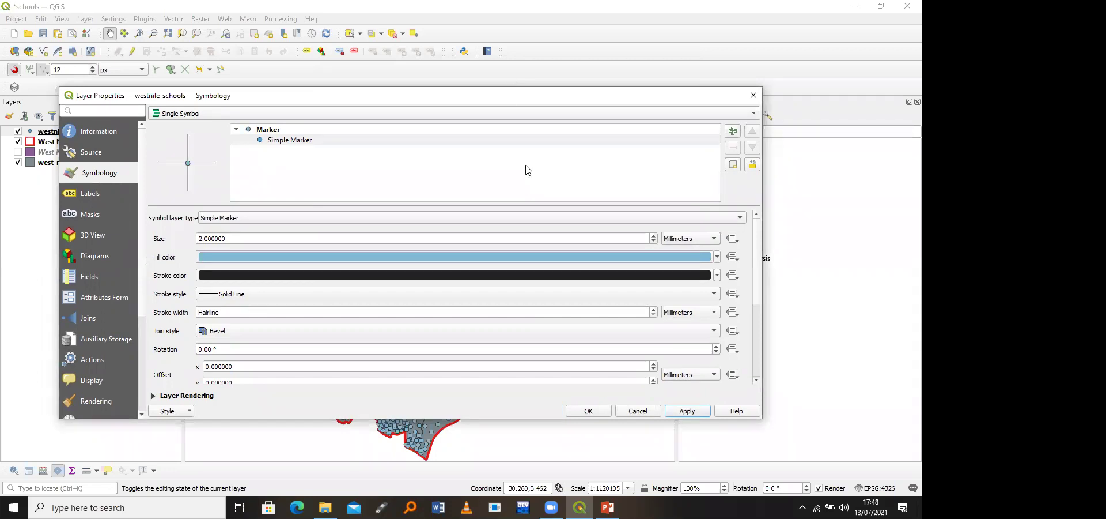
# Step: Set the size of the westnile_schools simple marker to 10 mm and apply it
pyautogui.moveTo(555, 88); pyautogui.dragTo(597, 77)
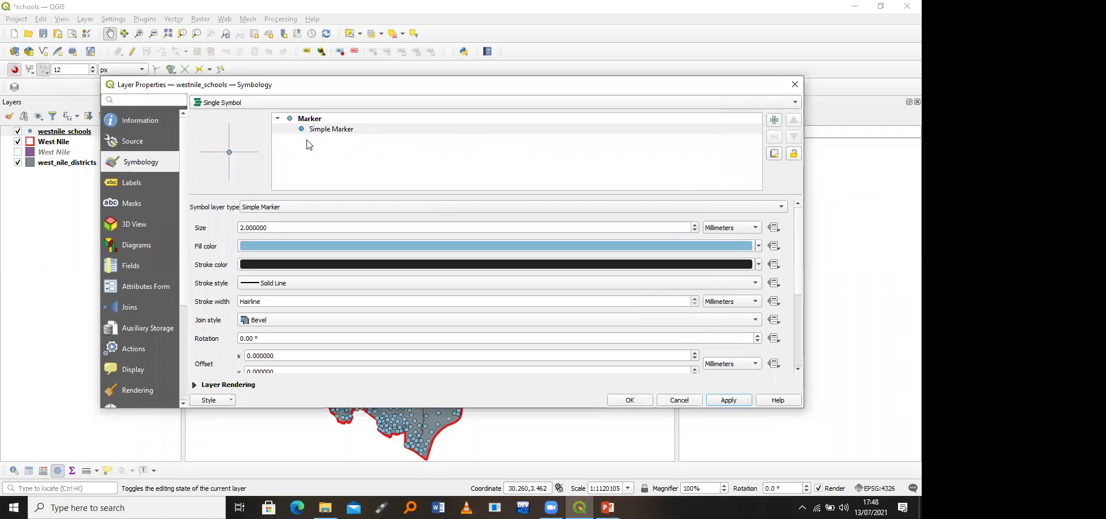
pyautogui.click(243, 228)
pyautogui.press('BackSpace')
pyautogui.write('10')
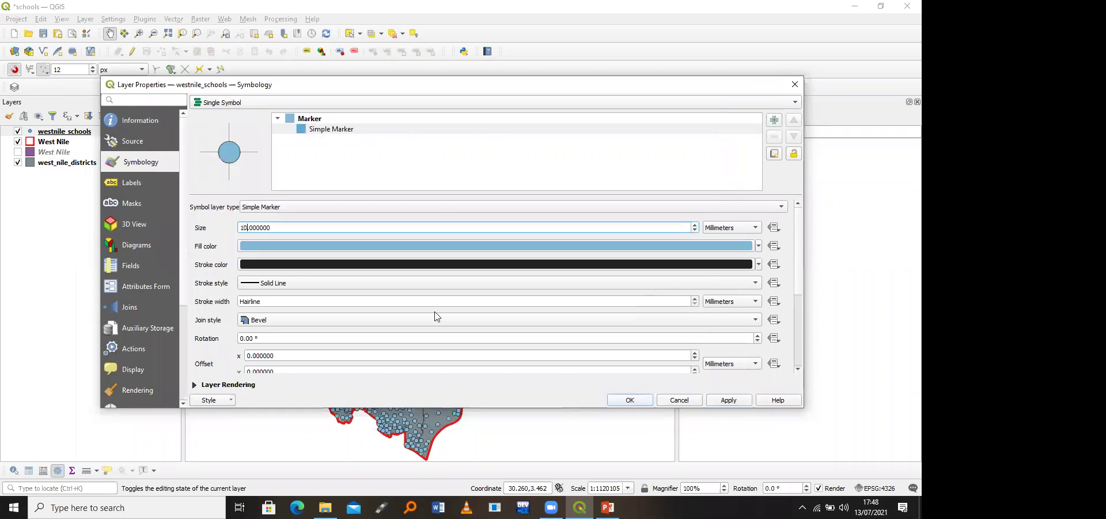
pyautogui.click(728, 401)
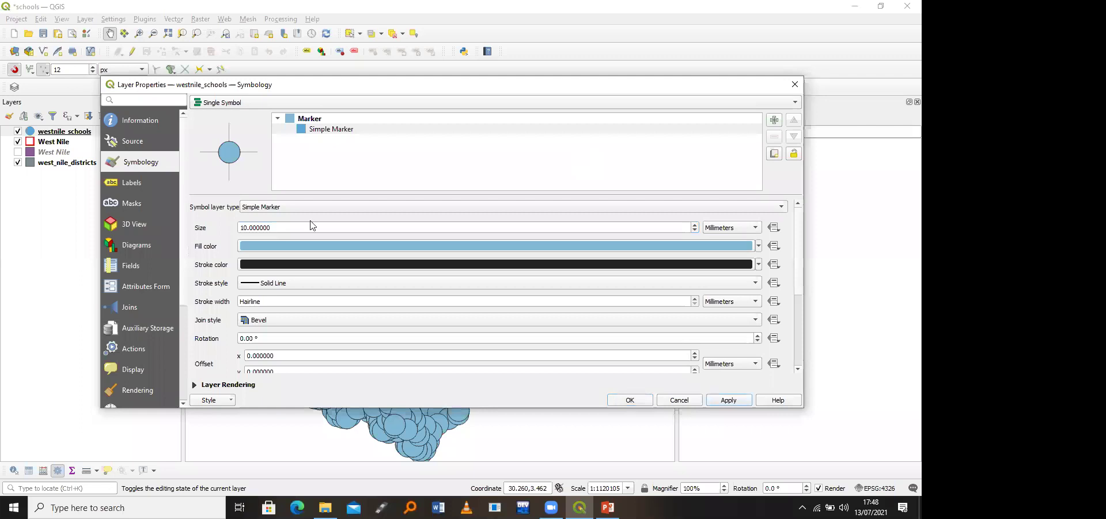
# Step: Reduce the westnile_schools simple marker size to 1 mm and apply it
pyautogui.click(231, 214)
pyautogui.press('Delete')
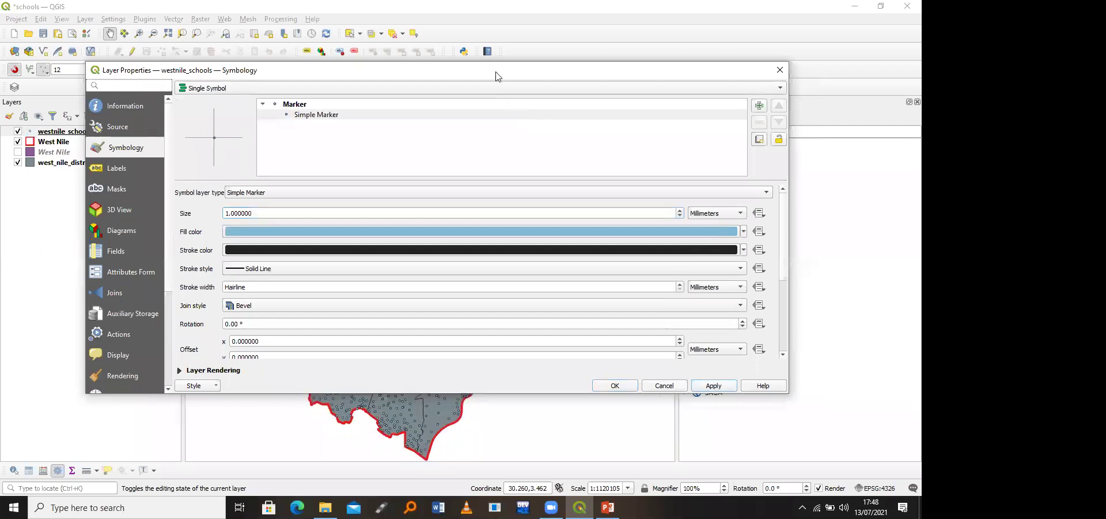
pyautogui.moveTo(498, 77); pyautogui.dragTo(473, 79)
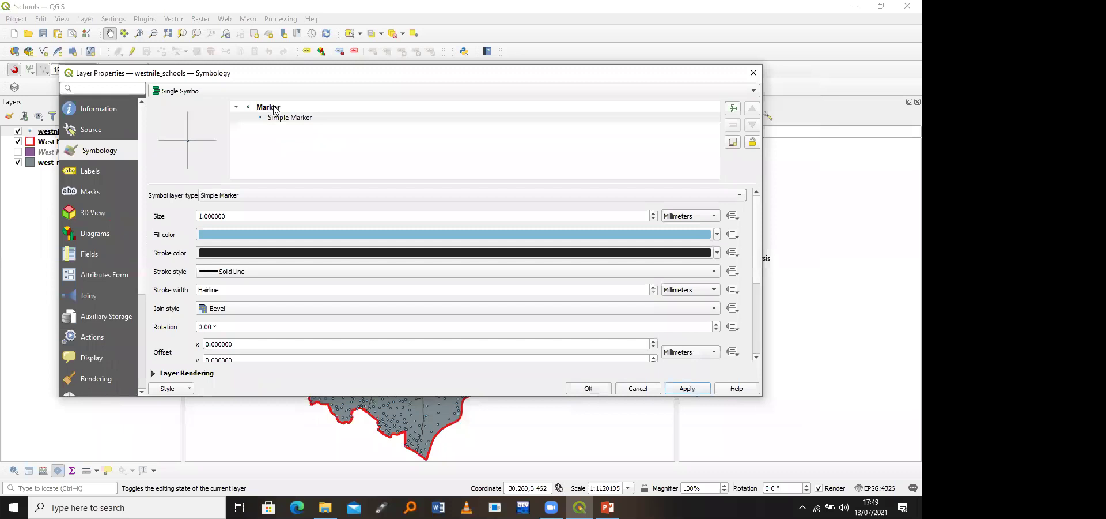
# Step: Apply the brown favorite marker symbol "school" to the whole westnile_schools marker and close the layer properties
pyautogui.click(273, 109)
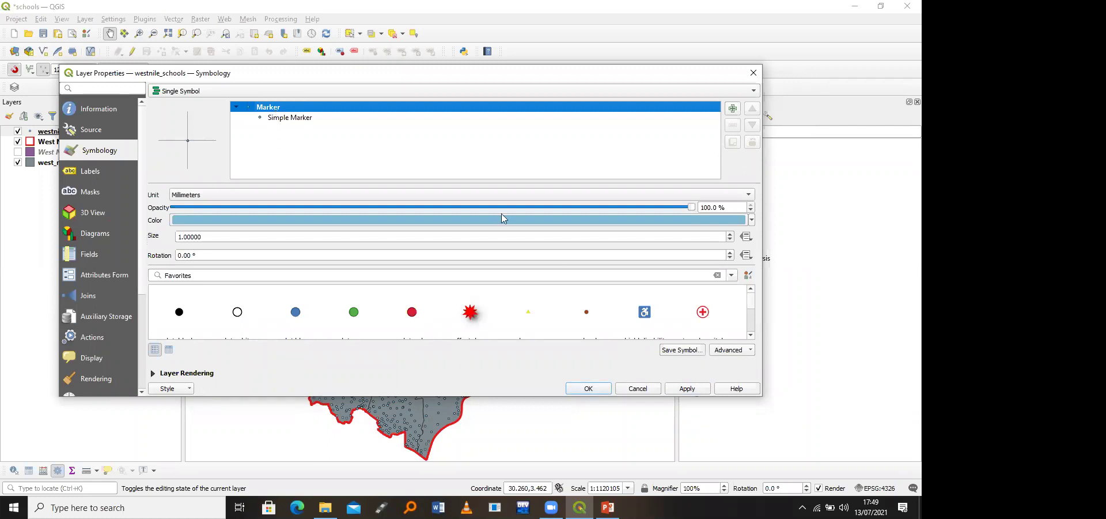
pyautogui.click(586, 313)
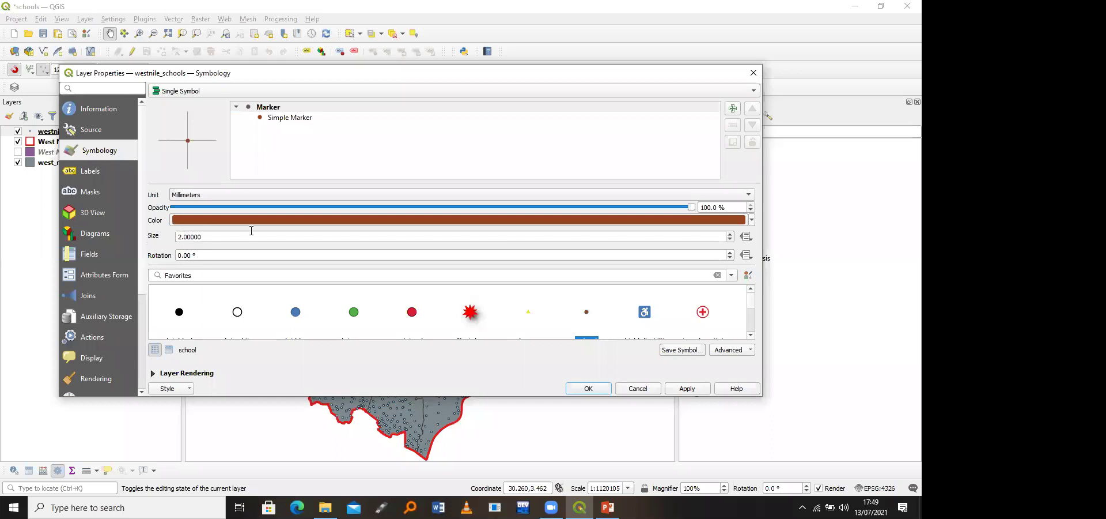
pyautogui.click(686, 389)
pyautogui.click(584, 384)
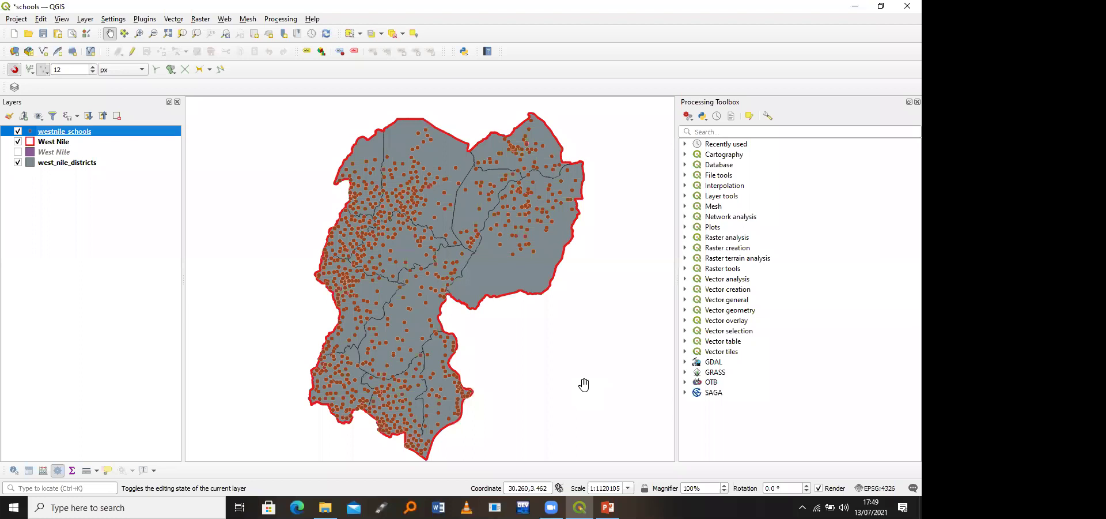
# Step: Move the visible red-outlined West Nile layer below west_nile_districts in the layer order
pyautogui.click(53, 144)
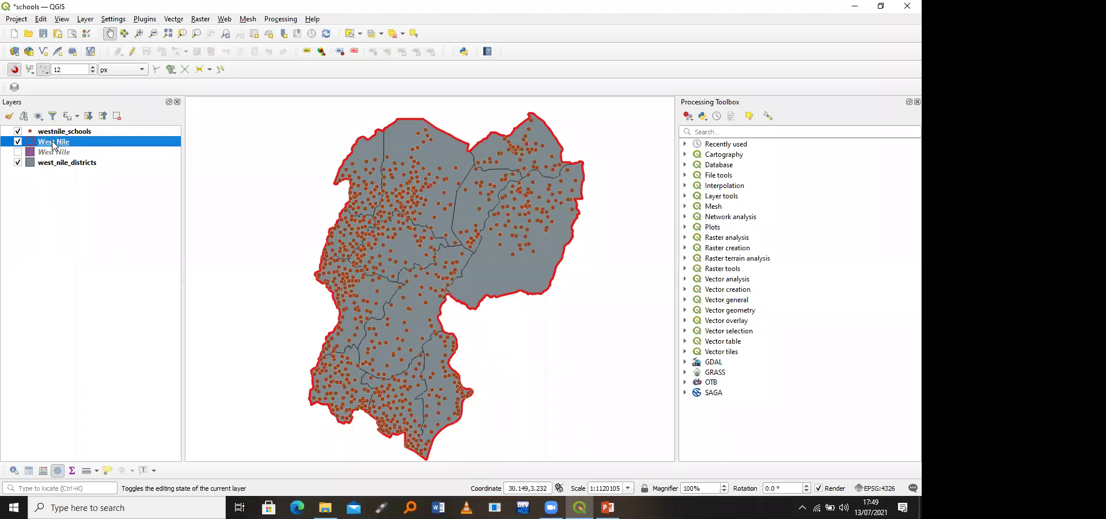
pyautogui.moveTo(52, 143); pyautogui.dragTo(54, 178)
pyautogui.moveTo(52, 149); pyautogui.dragTo(46, 163)
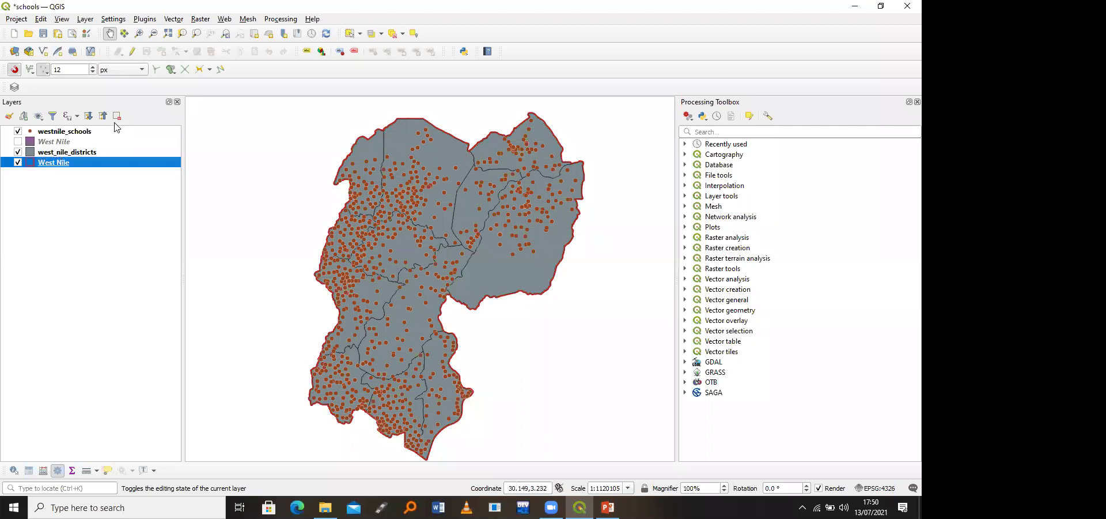
# Step: Remove the west_nile_districts layer and the hidden purple West Nile layer from the project
pyautogui.press('Up')
pyautogui.hotkey('ctrl', 'd')
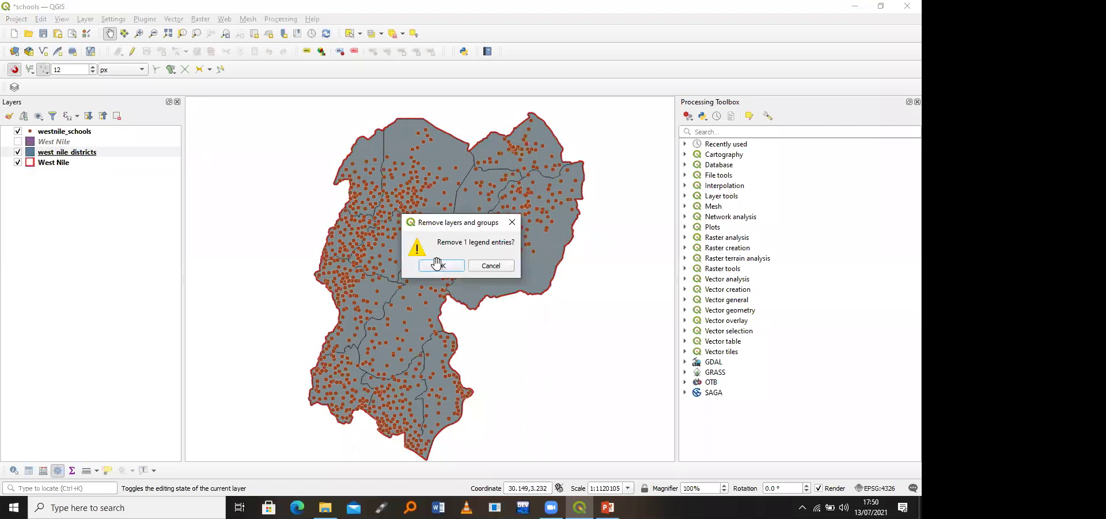
pyautogui.click(437, 265)
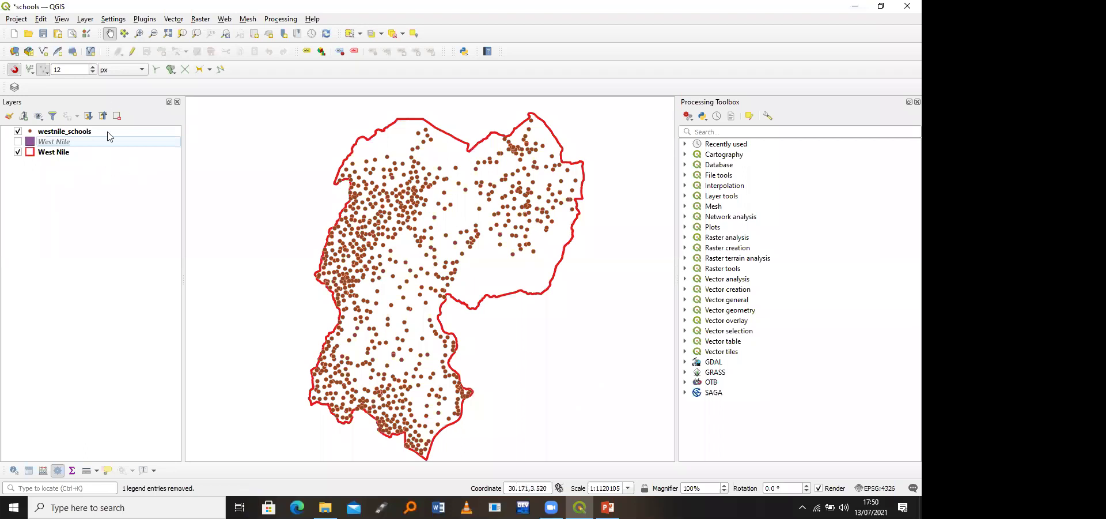
pyautogui.click(119, 118)
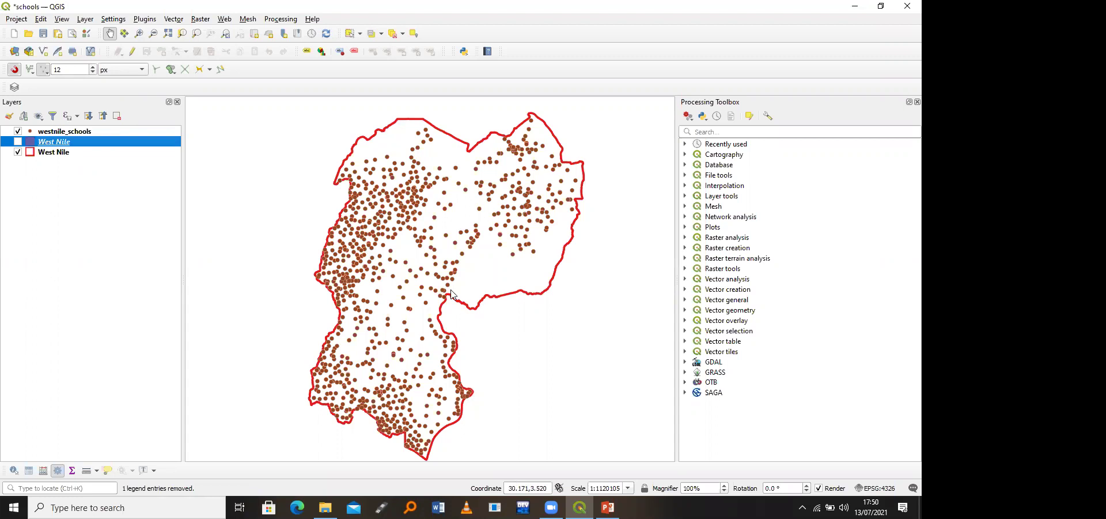
pyautogui.click(451, 267)
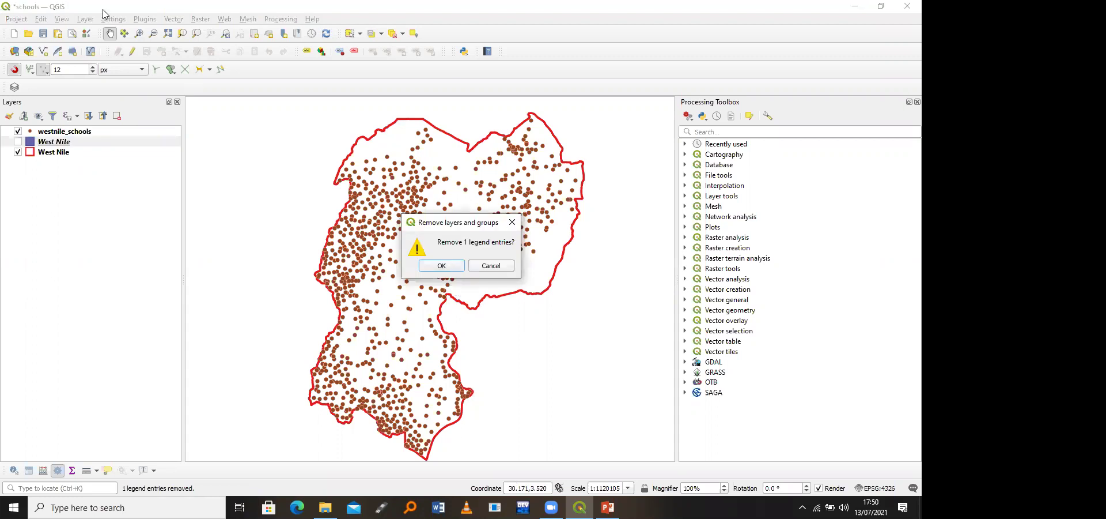
# Step: Add the west_nile_districts shapefile from the shapefiles folder as a vector layer and place it below the West Nile layer
pyautogui.click(86, 19)
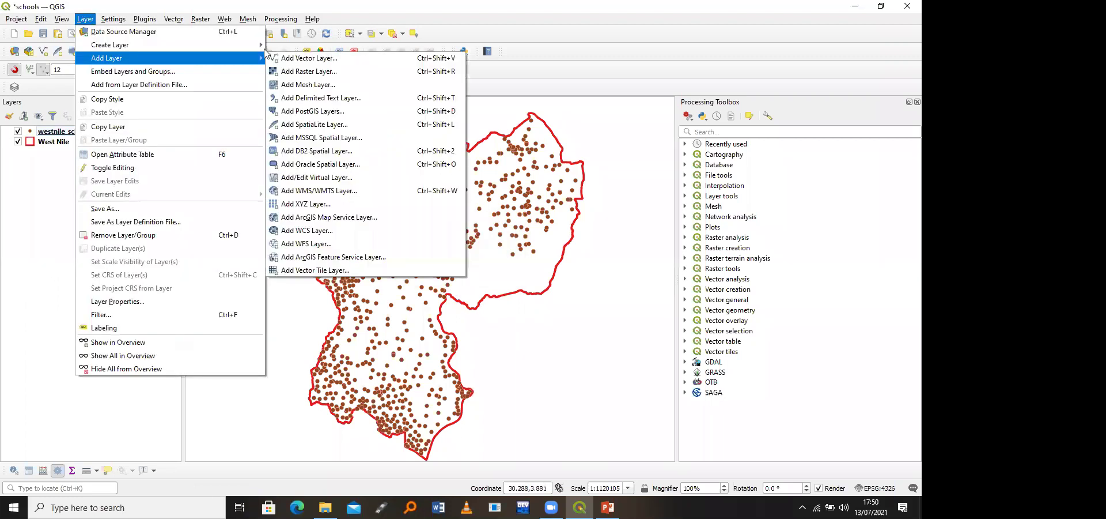
pyautogui.moveTo(245, 46)
pyautogui.click(295, 58)
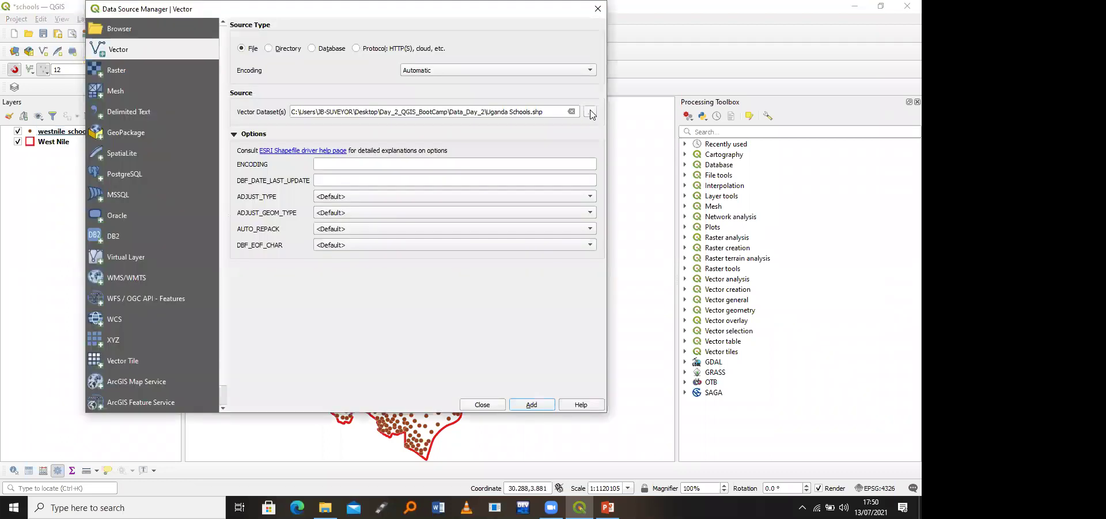
pyautogui.click(591, 113)
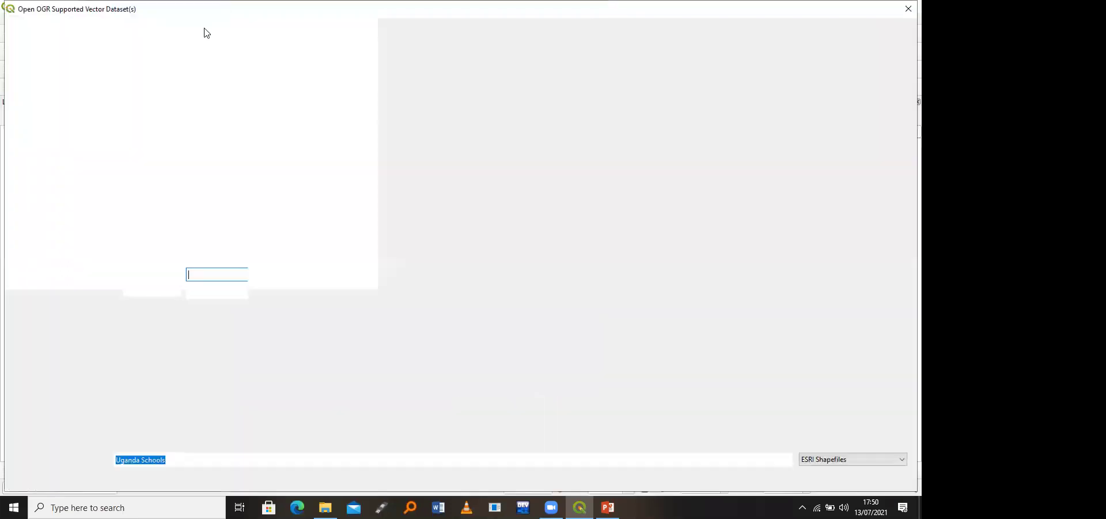
pyautogui.hotkey('alt', 'Up')
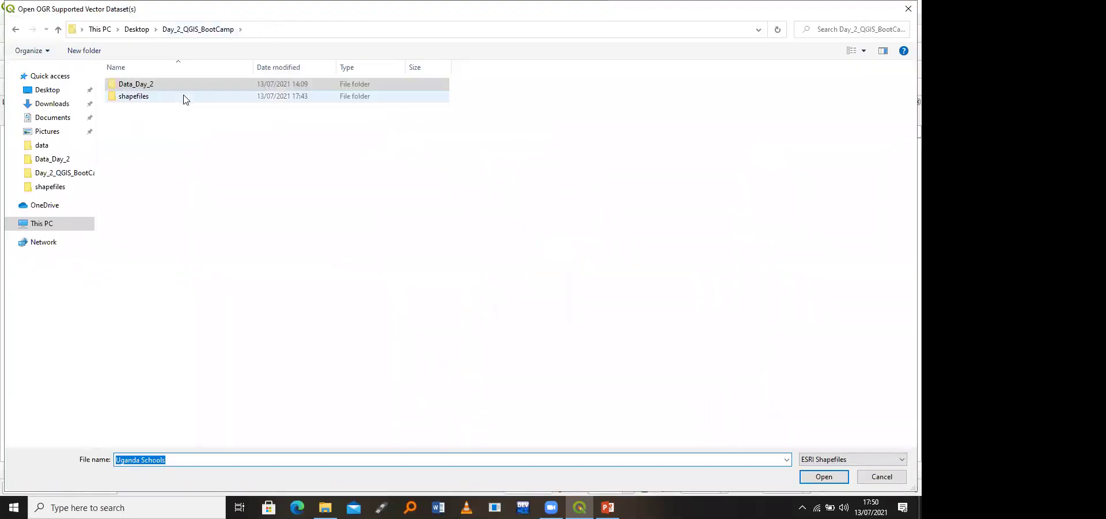
pyautogui.doubleClick(186, 98)
pyautogui.press('Down')
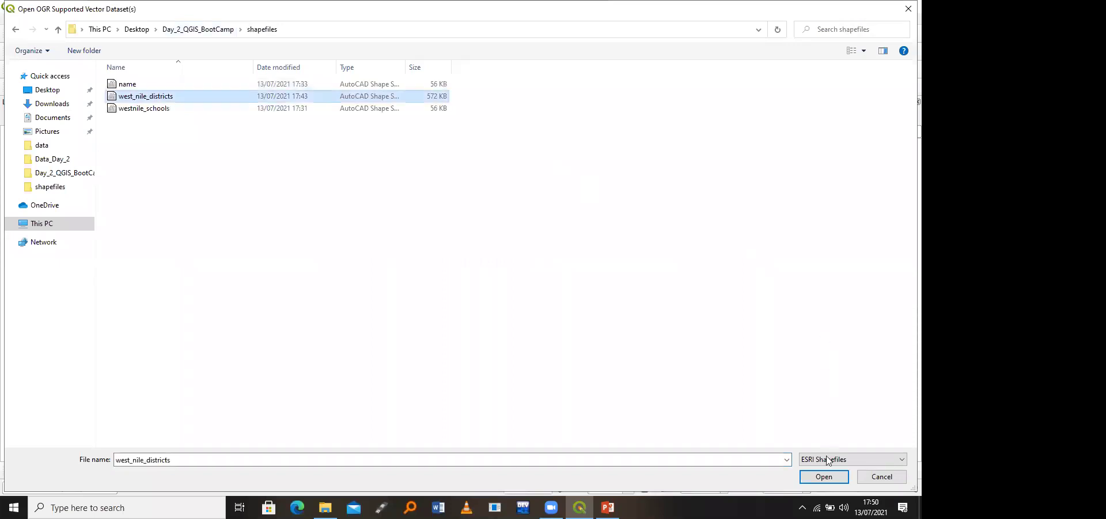
pyautogui.press('Return')
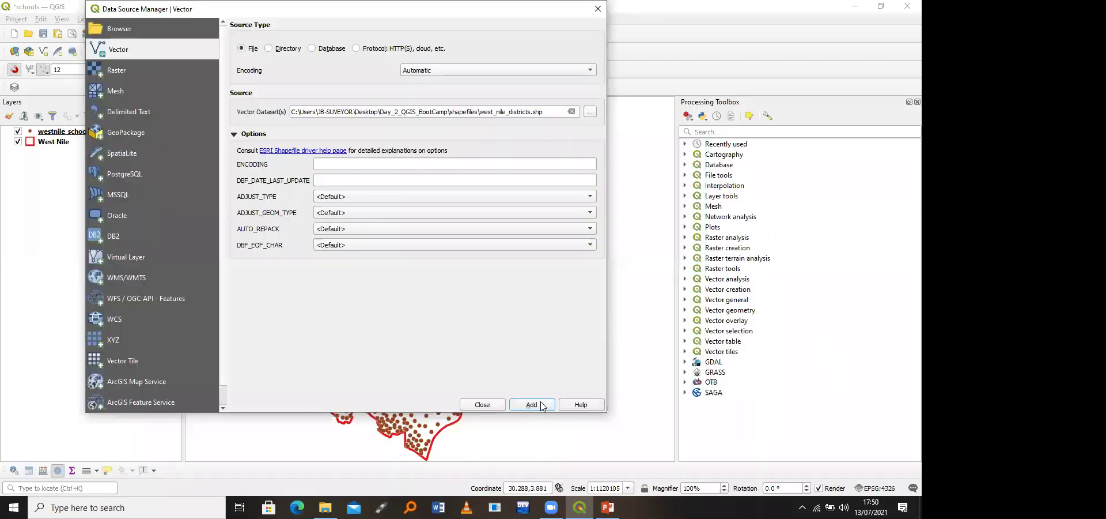
pyautogui.click(483, 405)
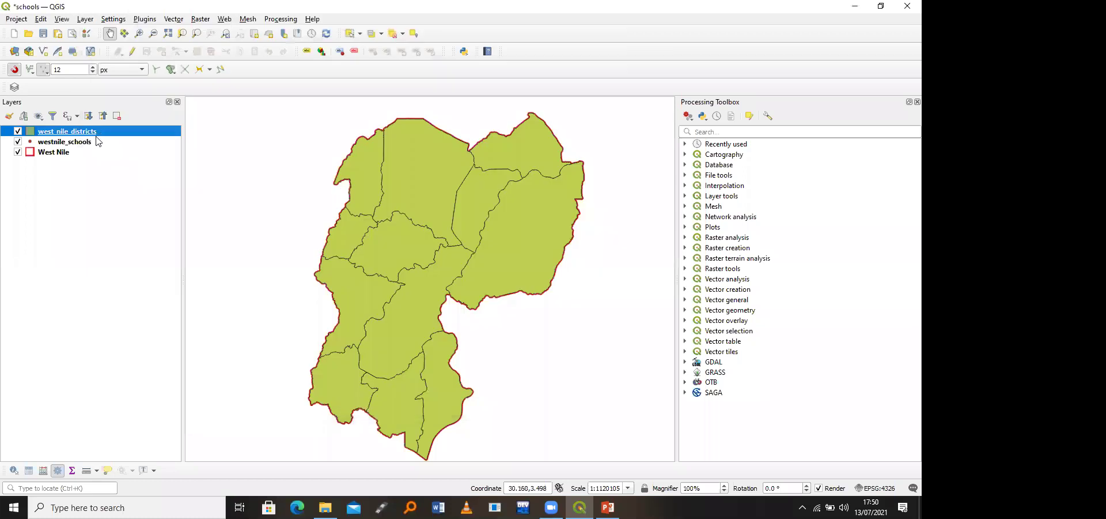
pyautogui.moveTo(68, 131); pyautogui.dragTo(75, 157)
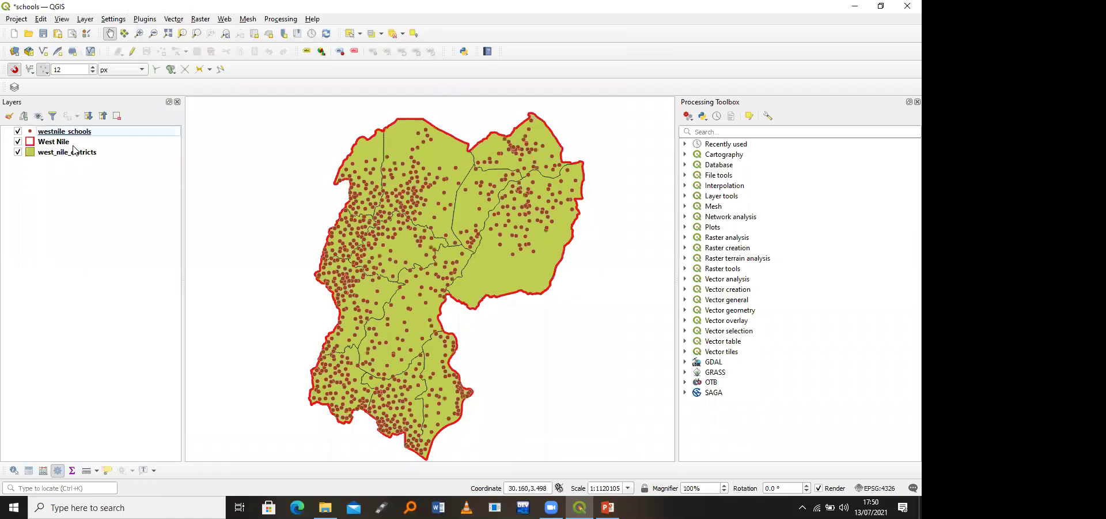
# Step: Apply the grey favorite fill symbol "dit" to west_nile_districts and save the project
pyautogui.rightClick(137, 388)
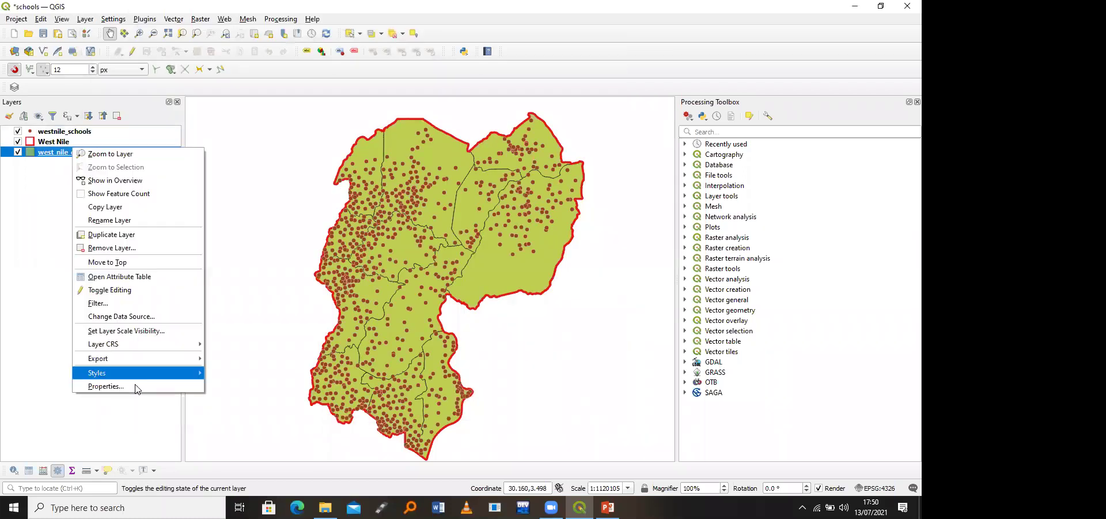
pyautogui.click(136, 388)
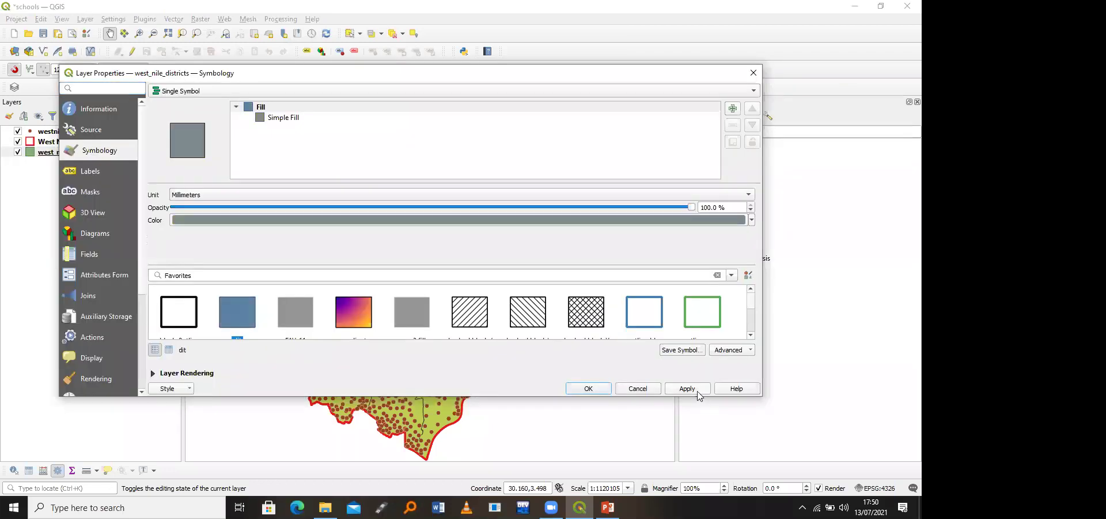
pyautogui.click(698, 392)
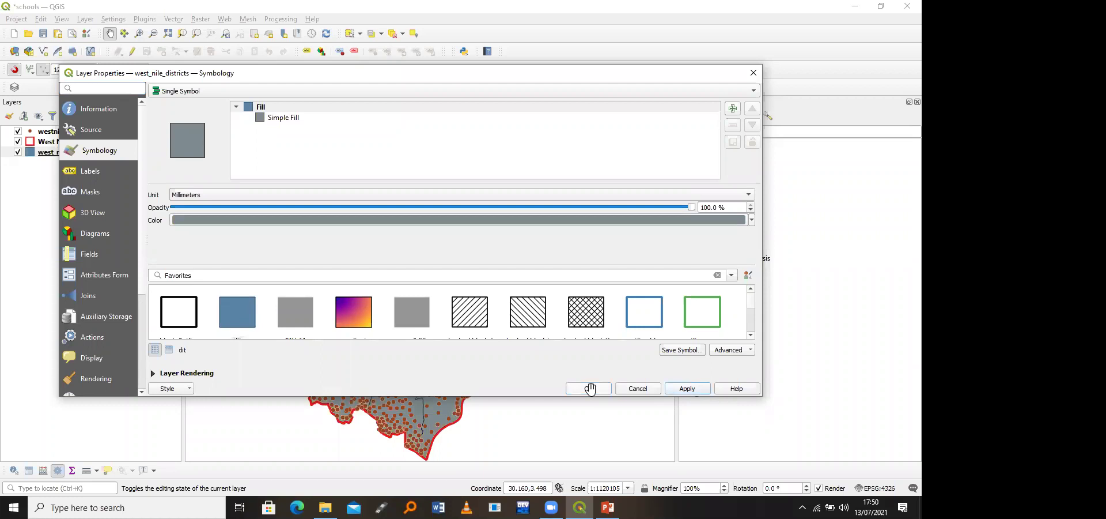
pyautogui.click(590, 388)
pyautogui.hotkey('ctrl', 's')
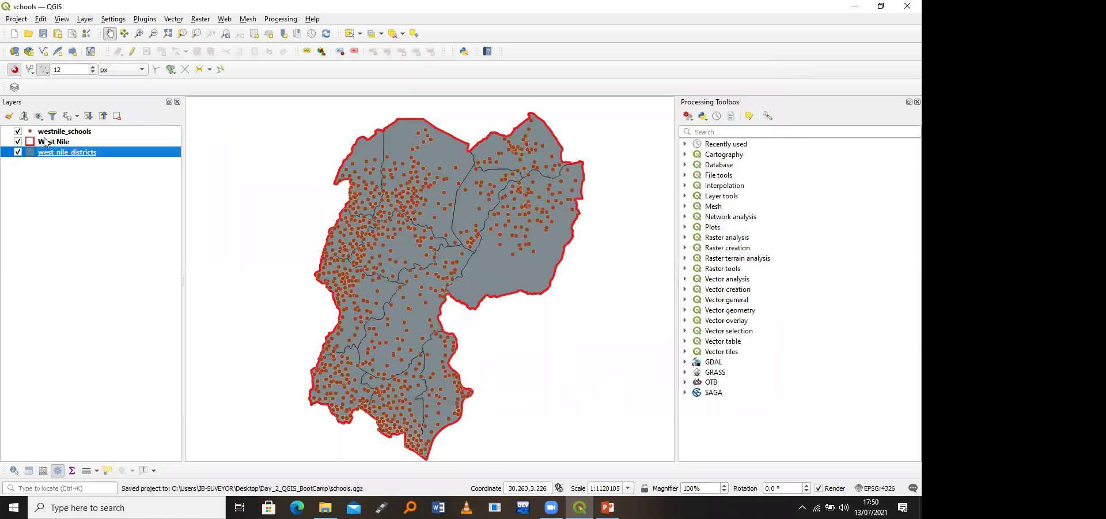
# Step: Change the West Nile outline color to the recent color #111111 and apply it
pyautogui.rightClick(46, 142)
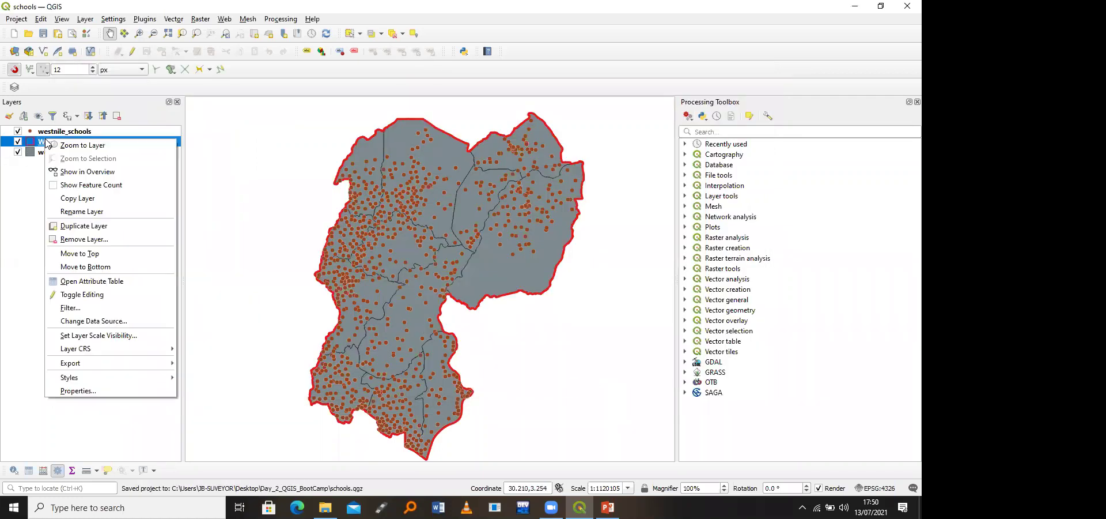
pyautogui.click(18, 152)
pyautogui.click(18, 153)
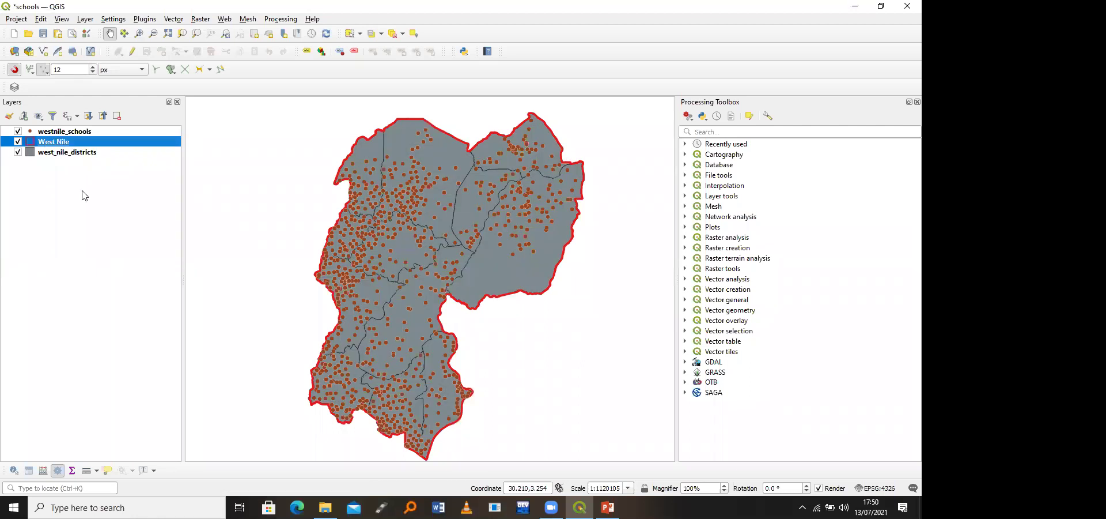
pyautogui.rightClick(123, 393)
pyautogui.click(126, 395)
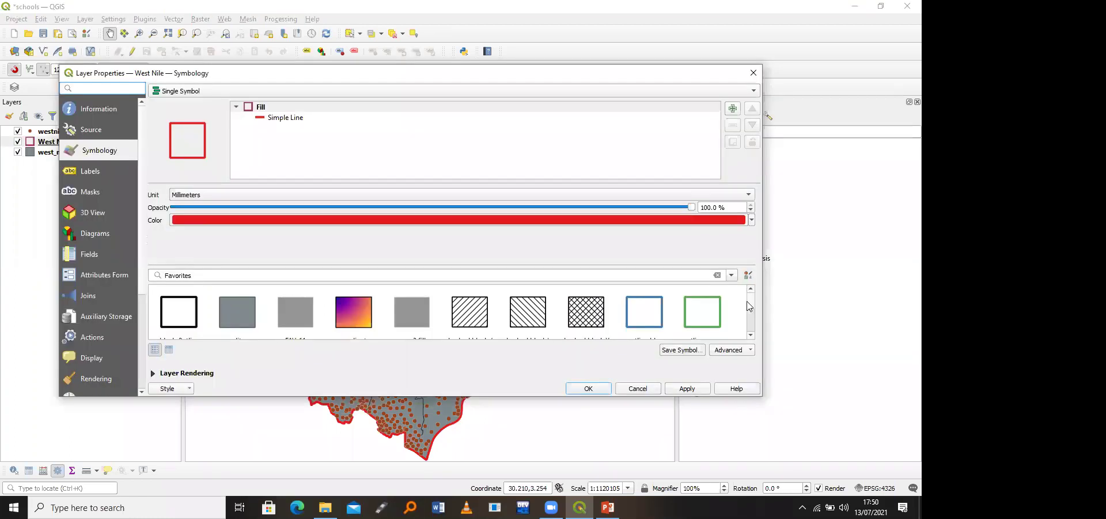
pyautogui.click(403, 219)
pyautogui.click(353, 157)
pyautogui.click(562, 299)
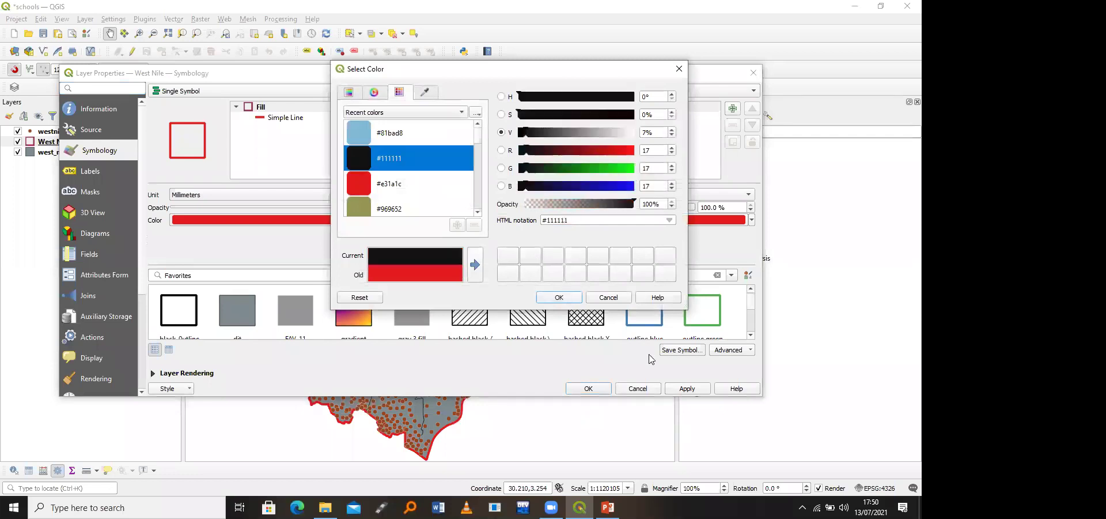
pyautogui.click(676, 391)
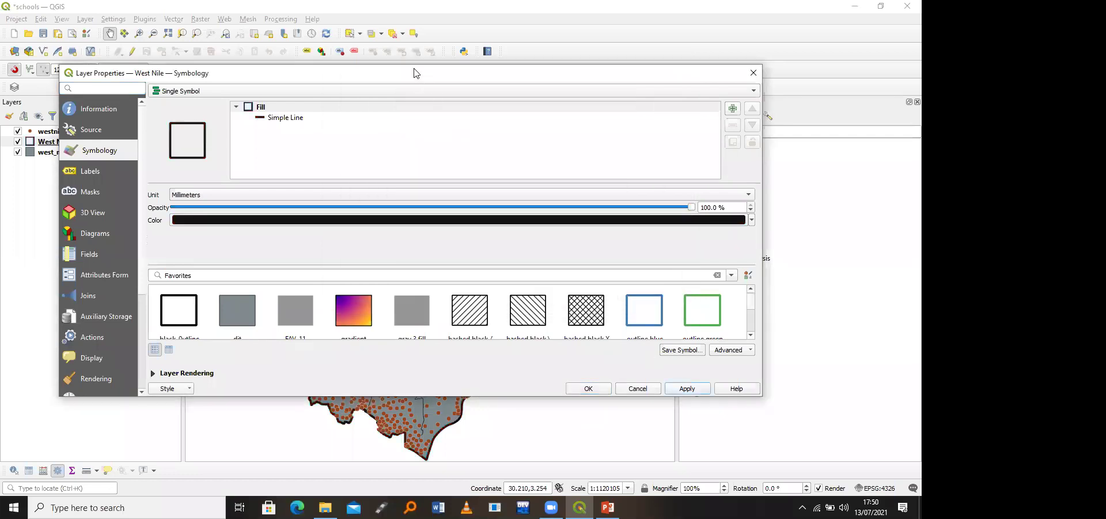
# Step: Set the stroke width of the West Nile simple line outline to 10 mm and apply it
pyautogui.click(373, 115)
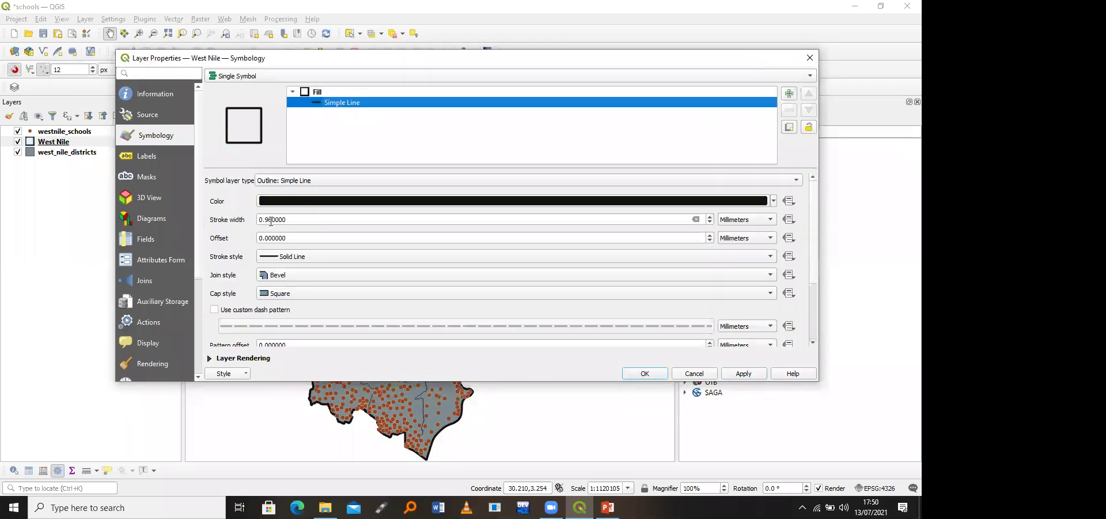
pyautogui.tripleClick(271, 220)
pyautogui.write('10')
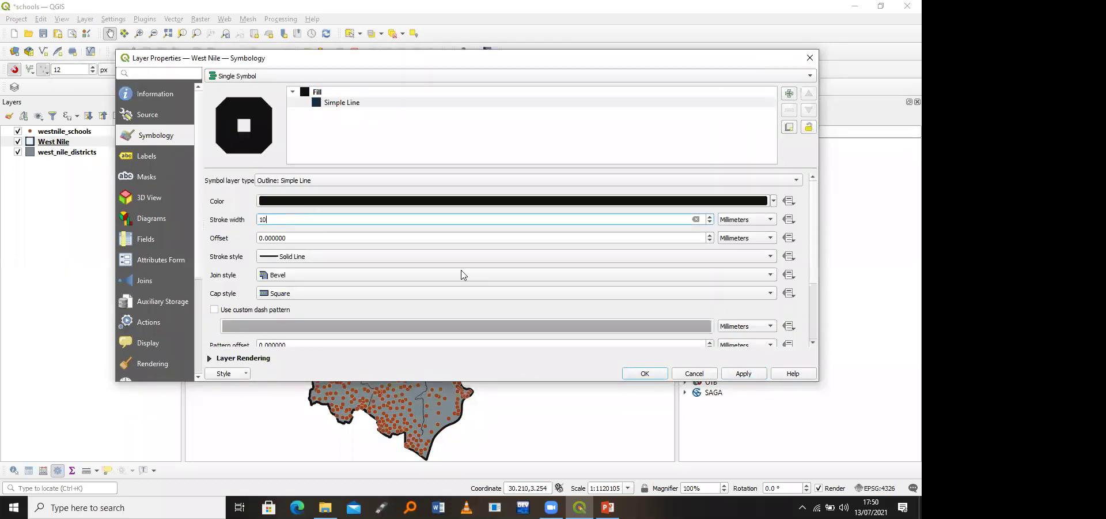
pyautogui.click(744, 373)
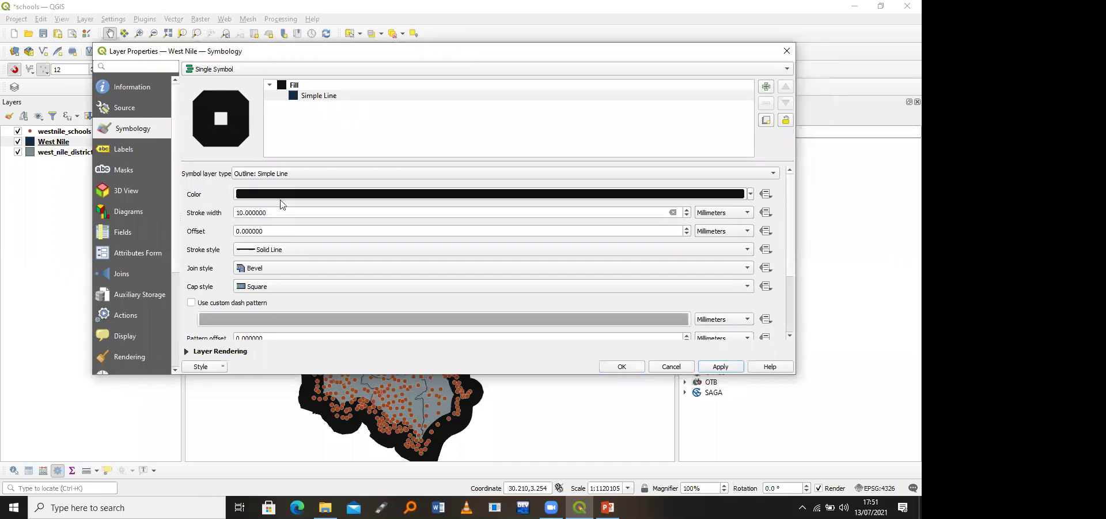
# Step: Reduce the West Nile outline's stroke width to 1 mm and apply it
pyautogui.click(243, 214)
pyautogui.press('BackSpace')
pyautogui.click(718, 367)
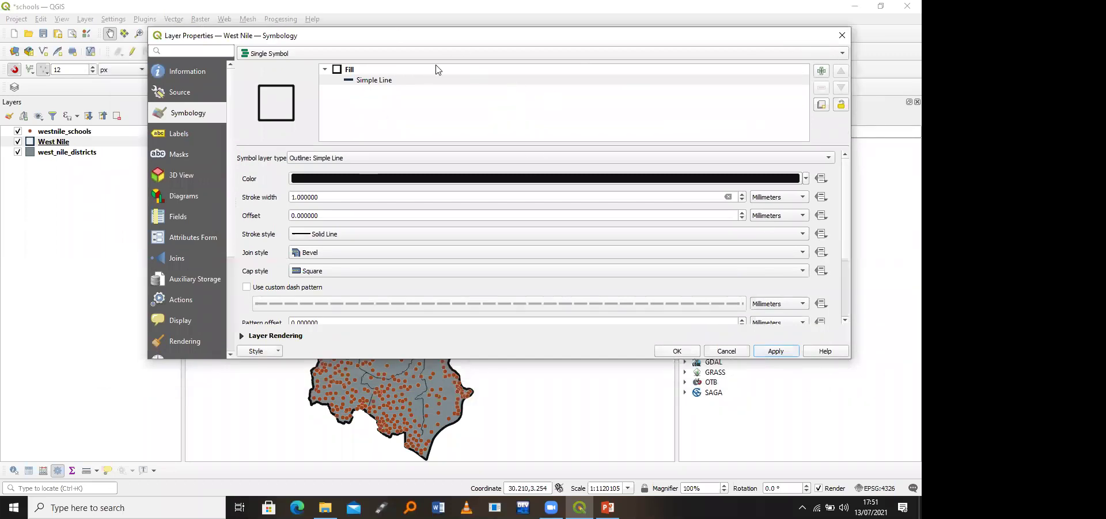
# Step: Apply the favorite symbol "black_Outline" to the whole West Nile fill and close the layer properties
pyautogui.click(357, 69)
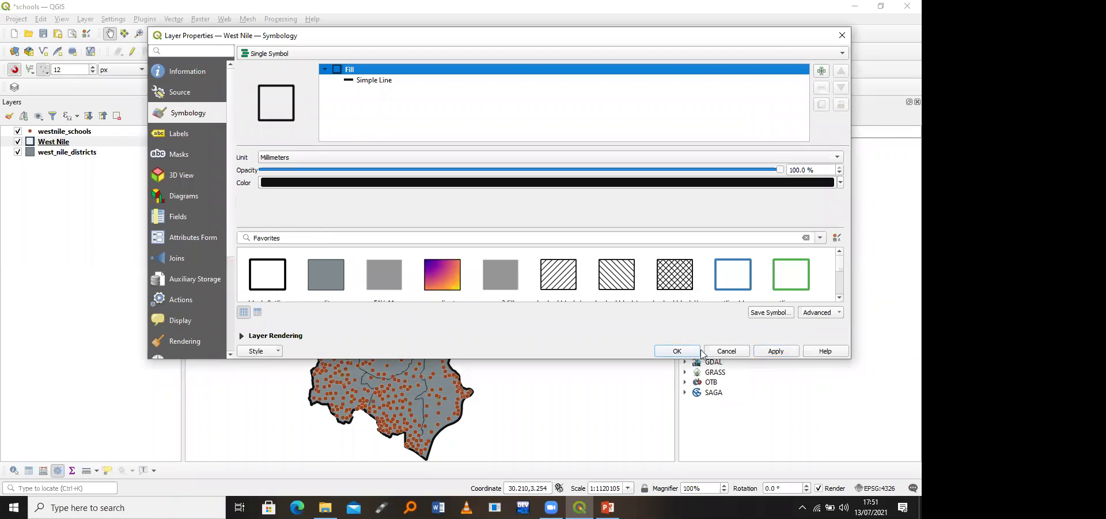
pyautogui.click(776, 351)
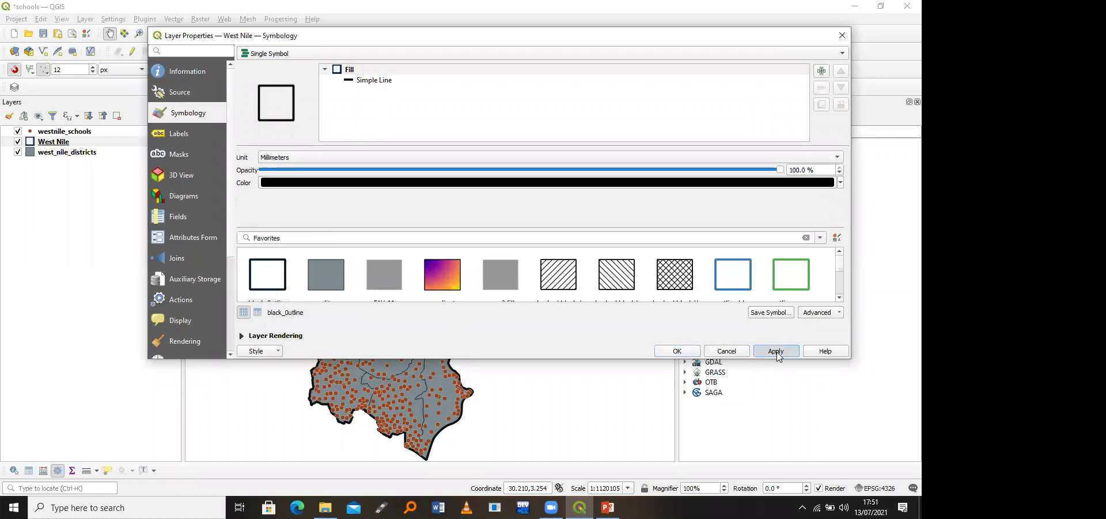
pyautogui.click(678, 351)
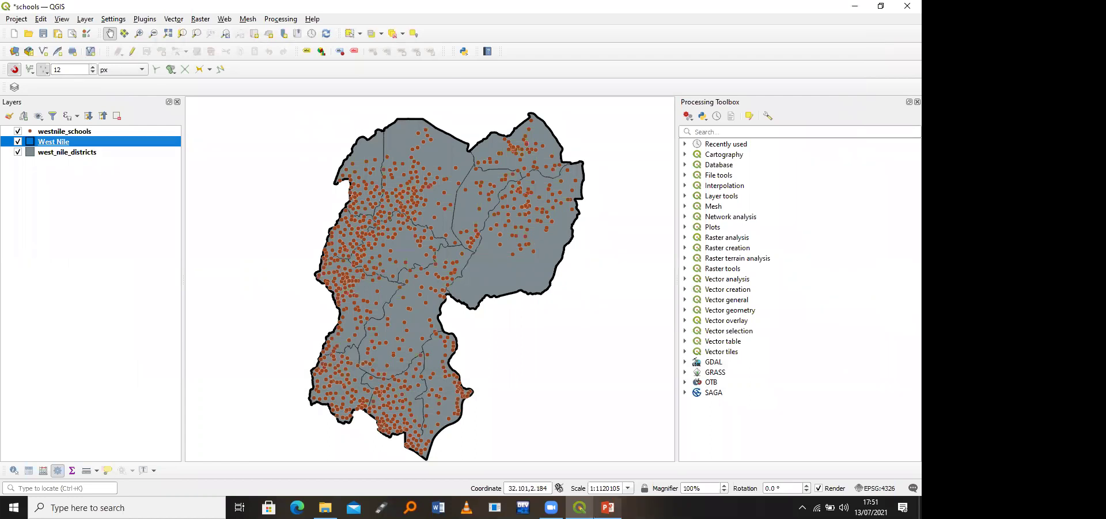
# Step: Switch to PowerPoint to examine the sample school distribution map, and return to QGIS
pyautogui.click(608, 507)
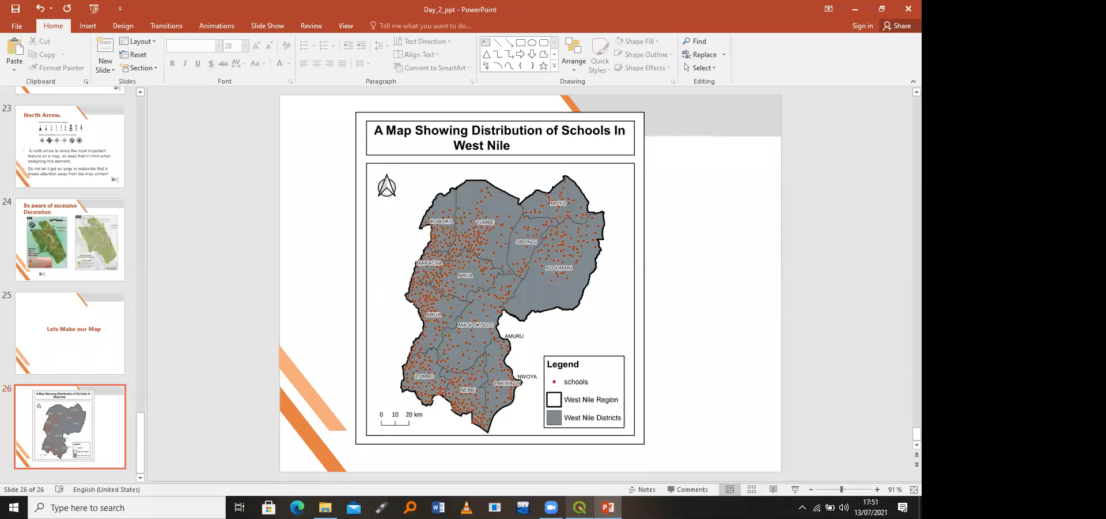
pyautogui.click(580, 507)
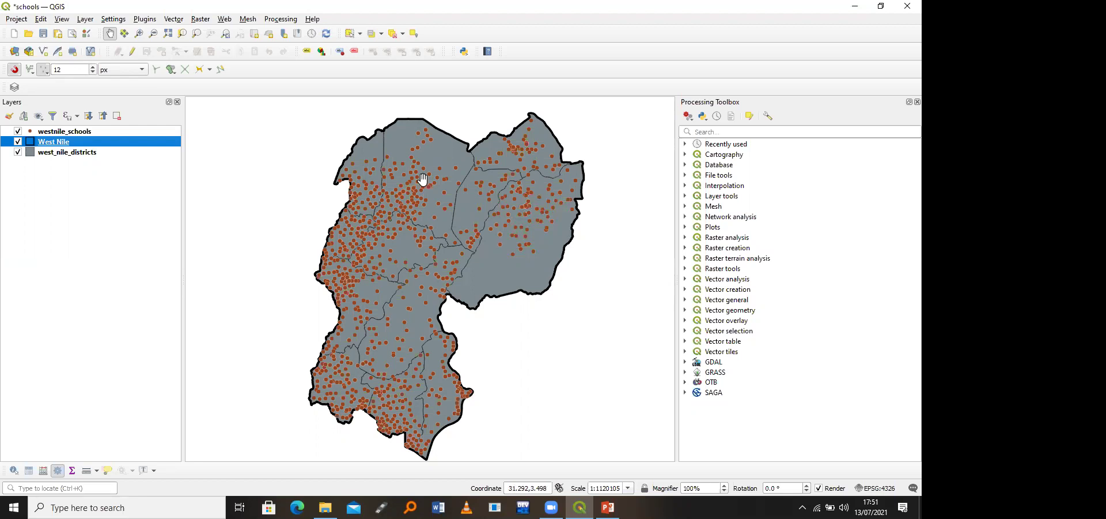
# Step: Examine the fields in the westnile_schools attribute table and close it
pyautogui.rightClick(105, 132)
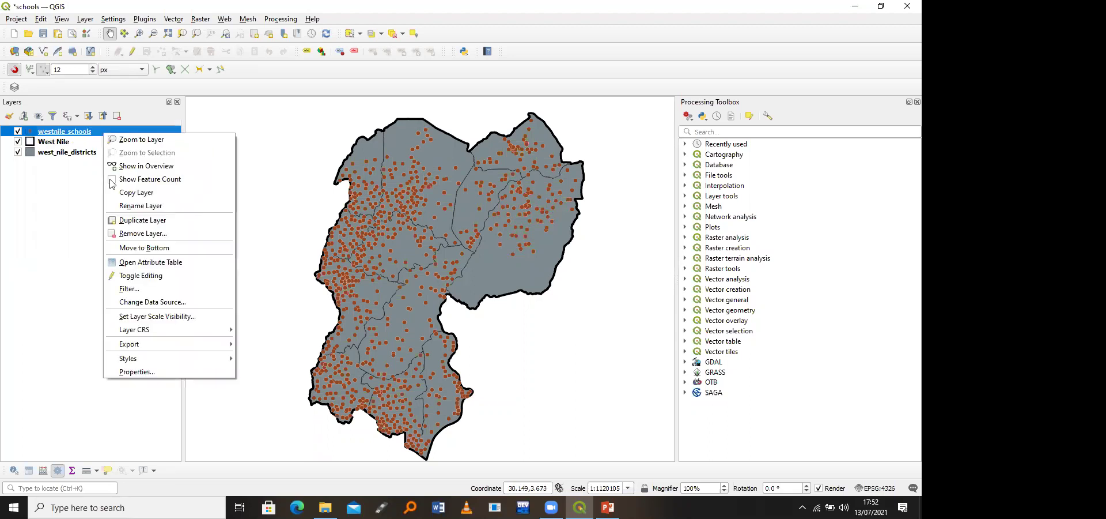
pyautogui.click(143, 263)
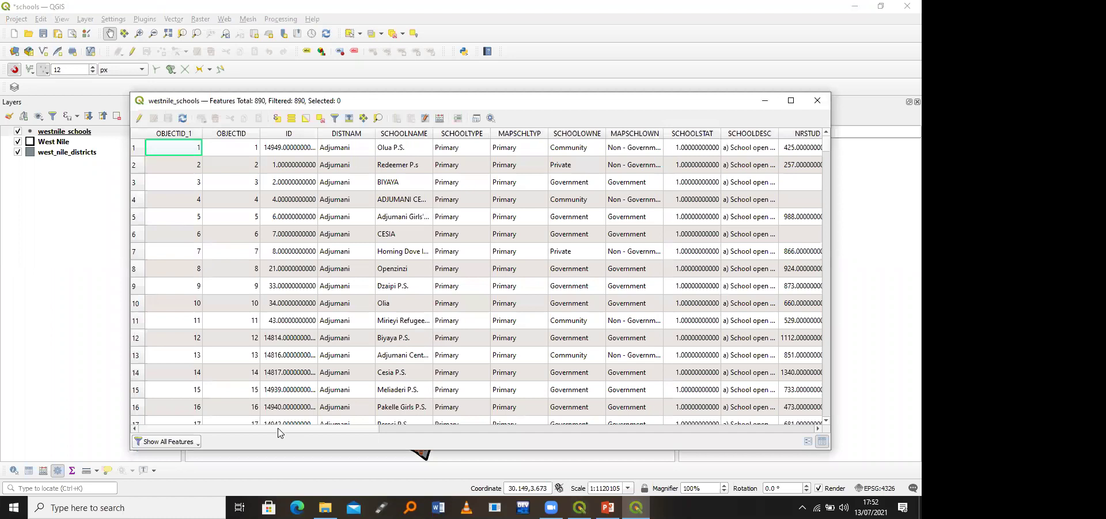
pyautogui.hscroll(5, 554, 409)
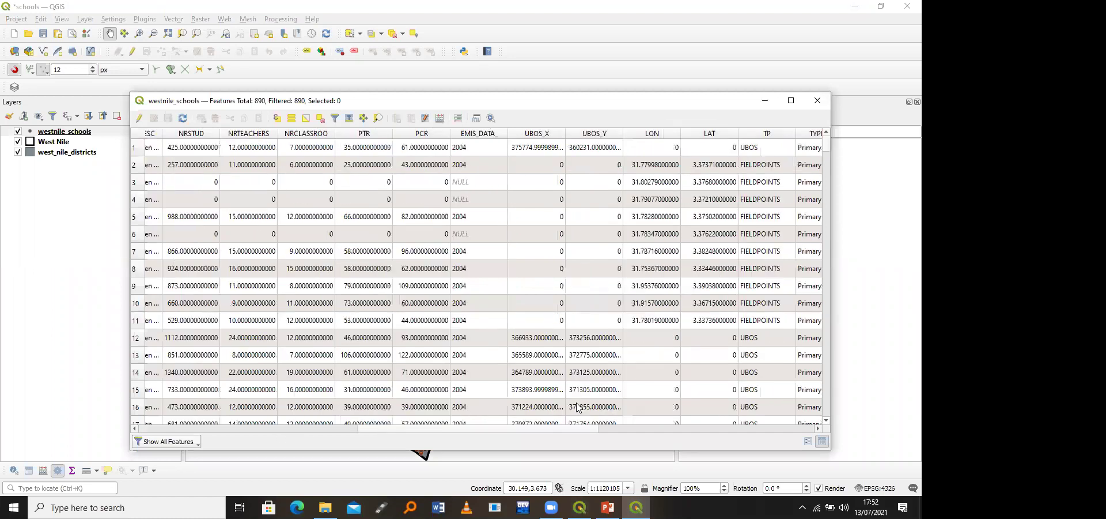
pyautogui.hscroll(5, 620, 405)
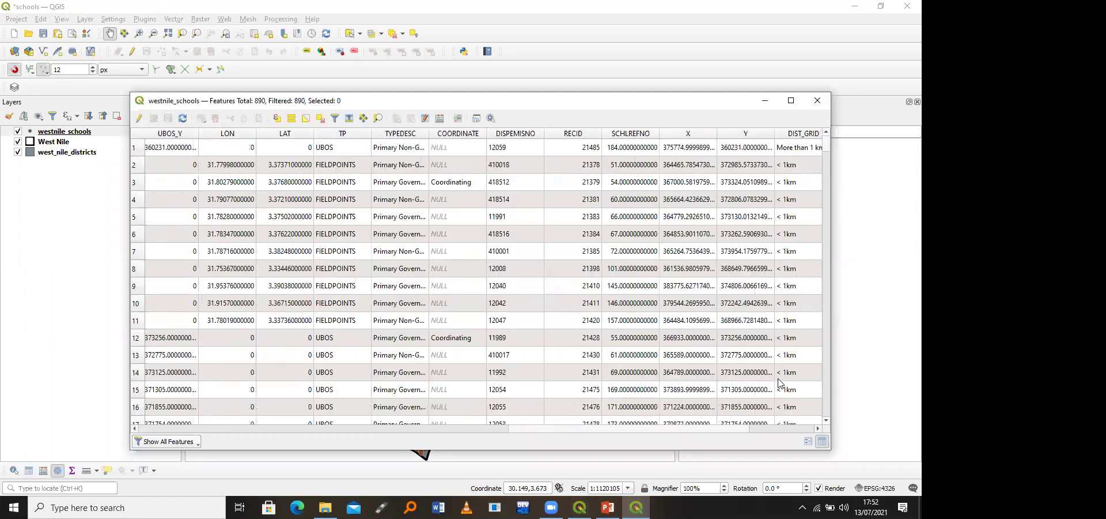
pyautogui.click(816, 103)
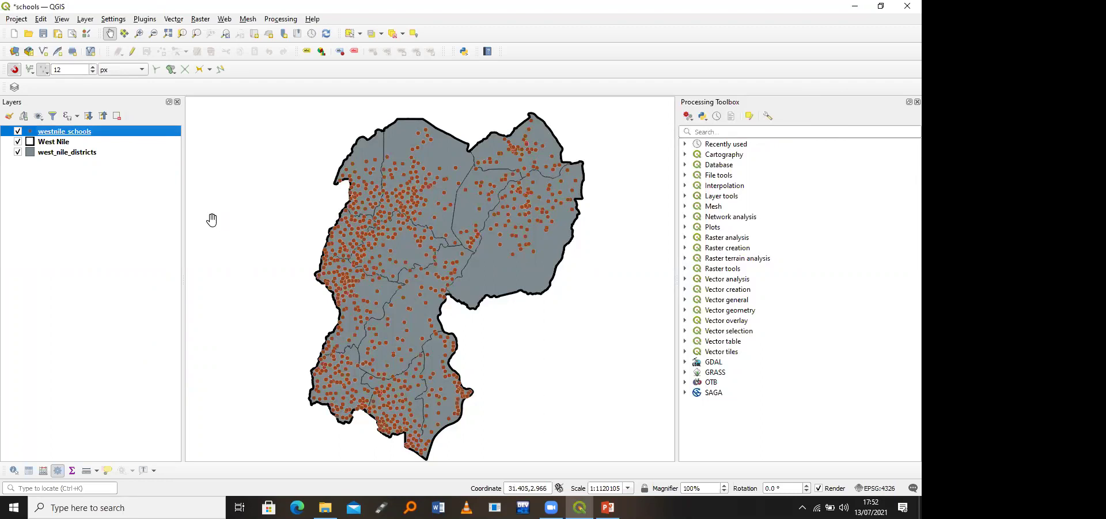
# Step: Turn on single labels for the west_nile_districts layer using the dname2019 field and apply them
pyautogui.click(64, 154)
pyautogui.rightClick(64, 154)
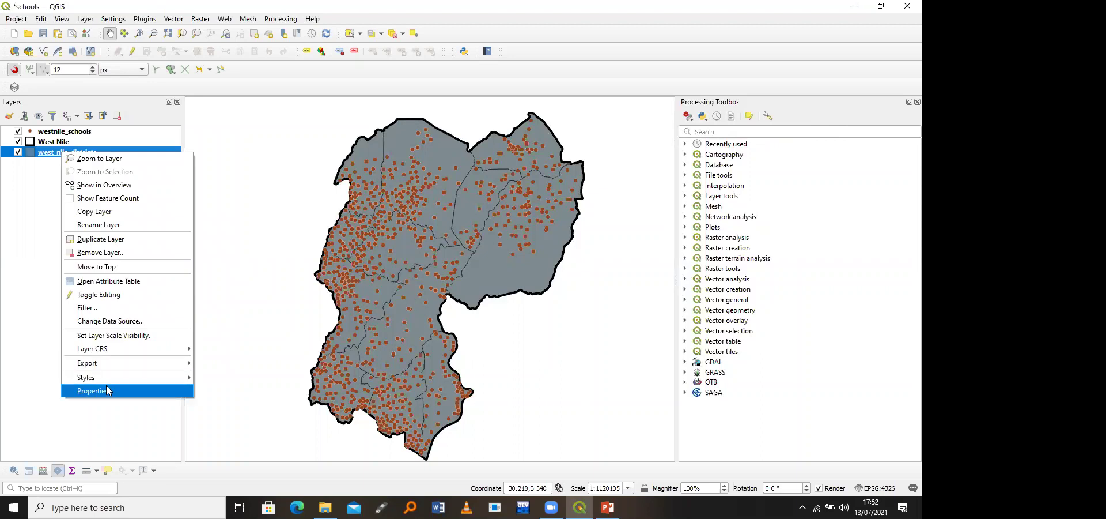
pyautogui.click(106, 390)
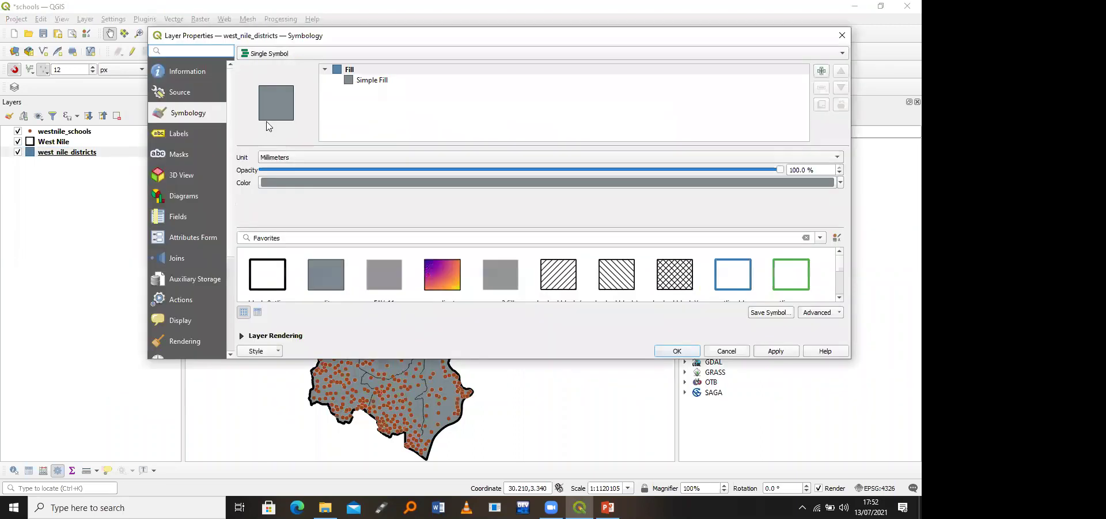
pyautogui.click(187, 134)
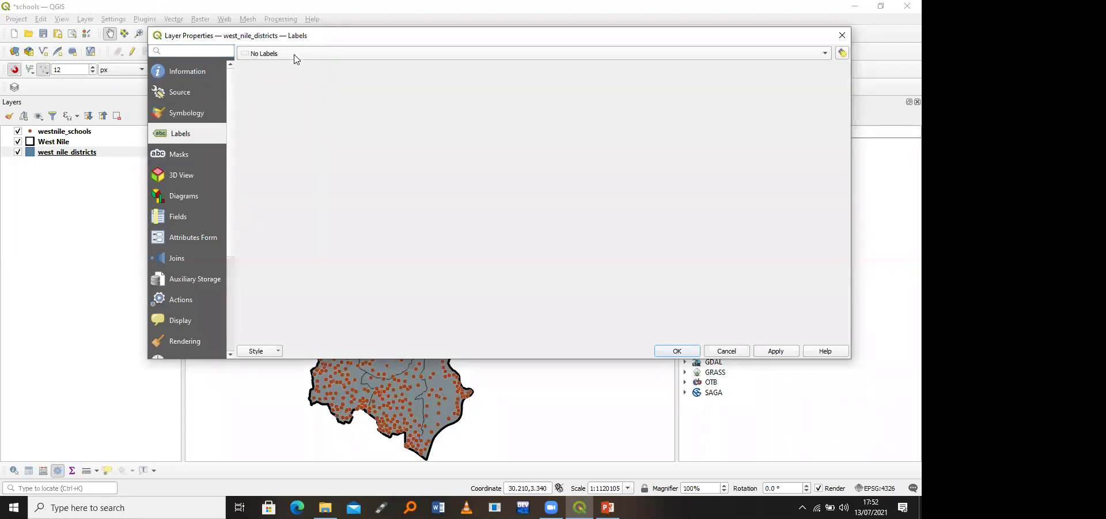
pyautogui.click(295, 60)
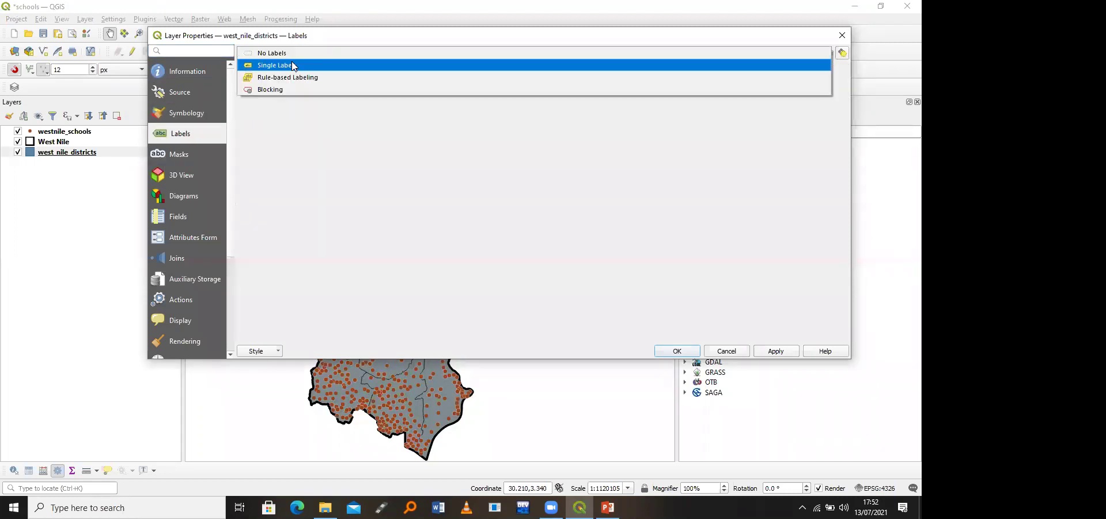
pyautogui.click(293, 65)
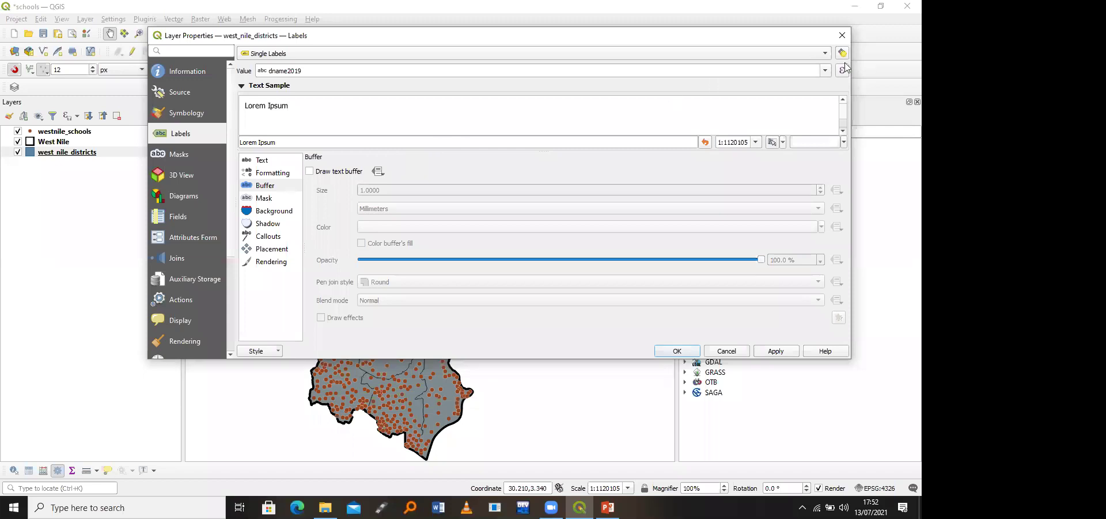
pyautogui.click(826, 71)
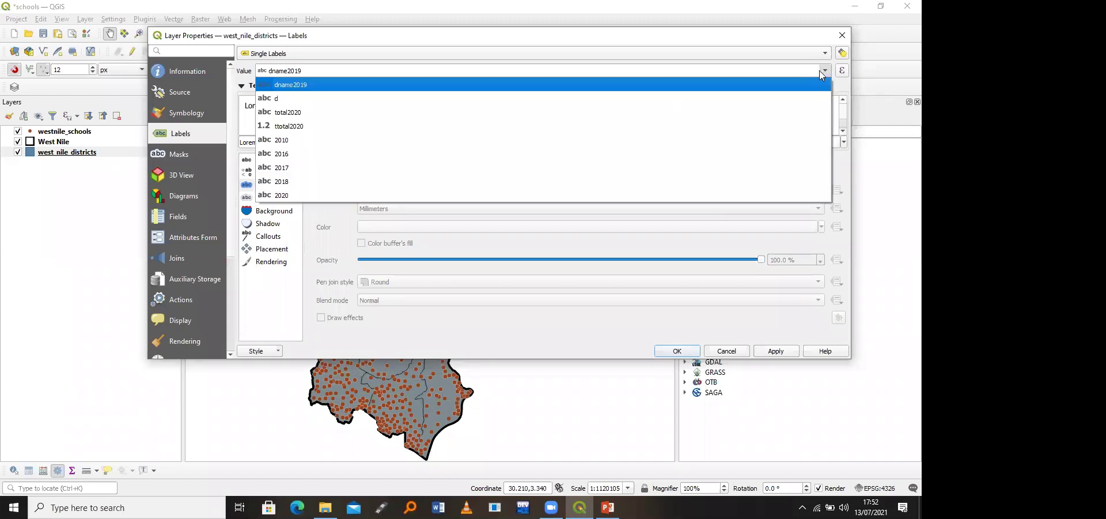
pyautogui.click(645, 90)
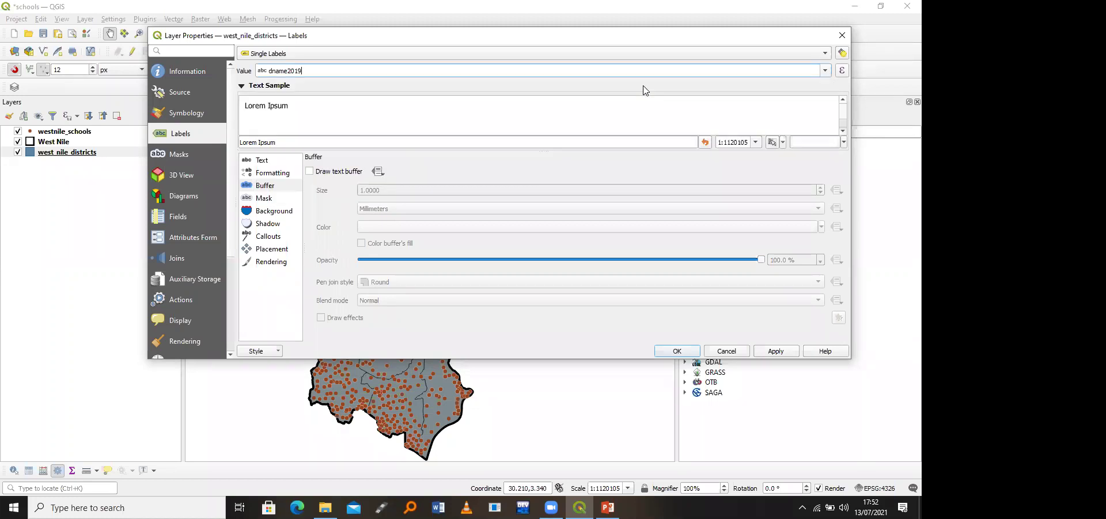
pyautogui.click(775, 351)
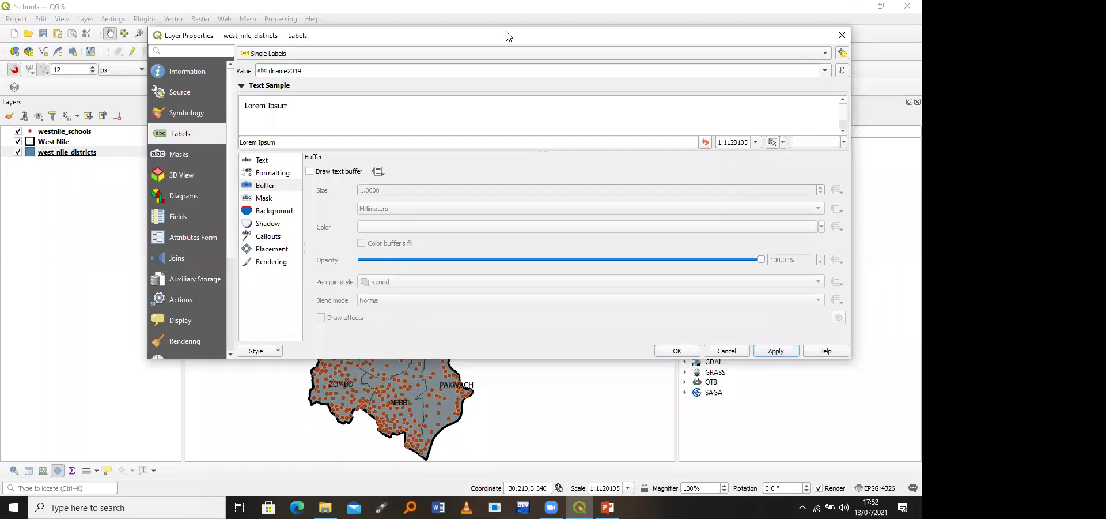
# Step: Set the west_nile_districts label font to Arial and apply it
pyautogui.moveTo(507, 35); pyautogui.dragTo(499, 63)
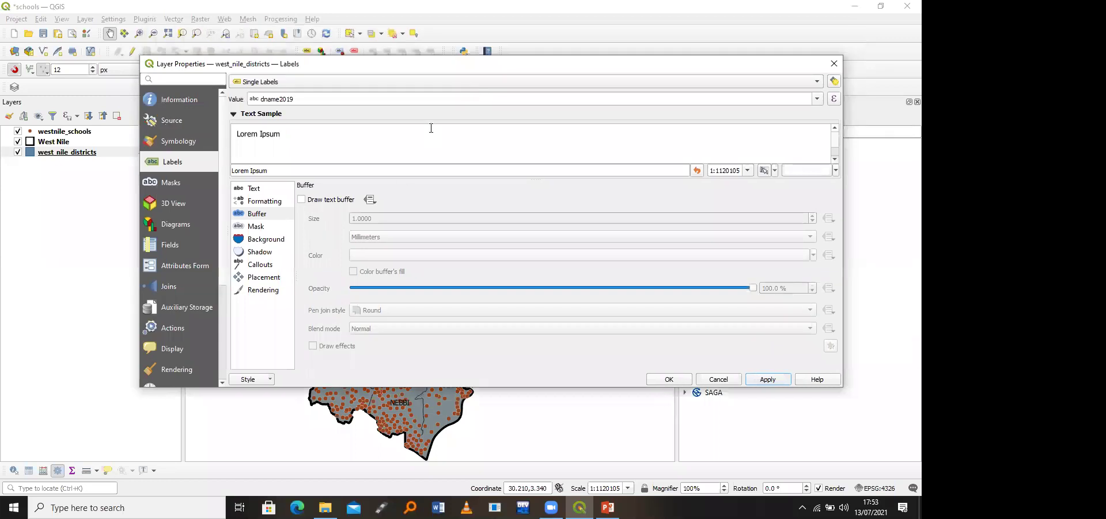
pyautogui.click(273, 190)
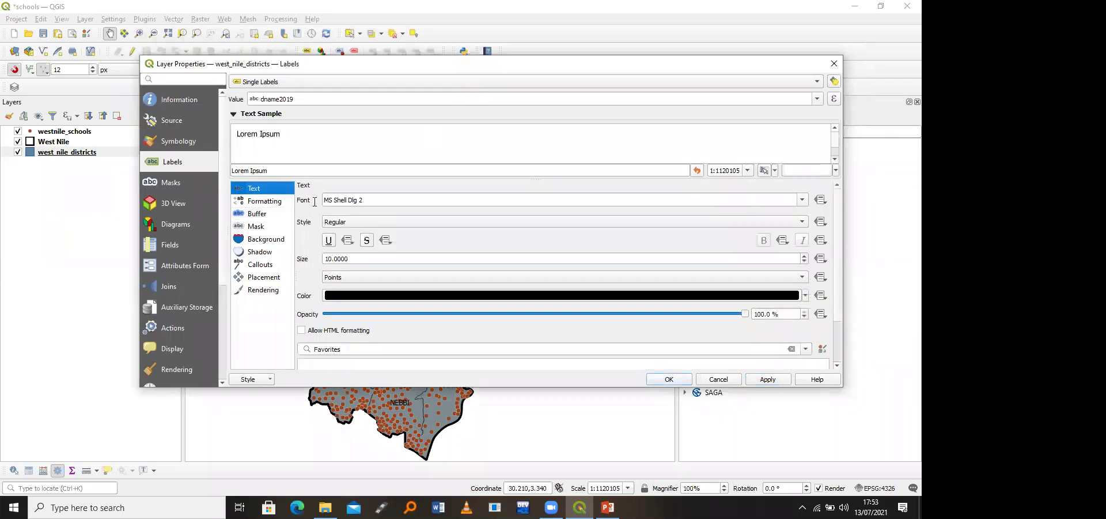
pyautogui.moveTo(365, 201); pyautogui.dragTo(315, 202)
pyautogui.write('A')
pyautogui.write('al')
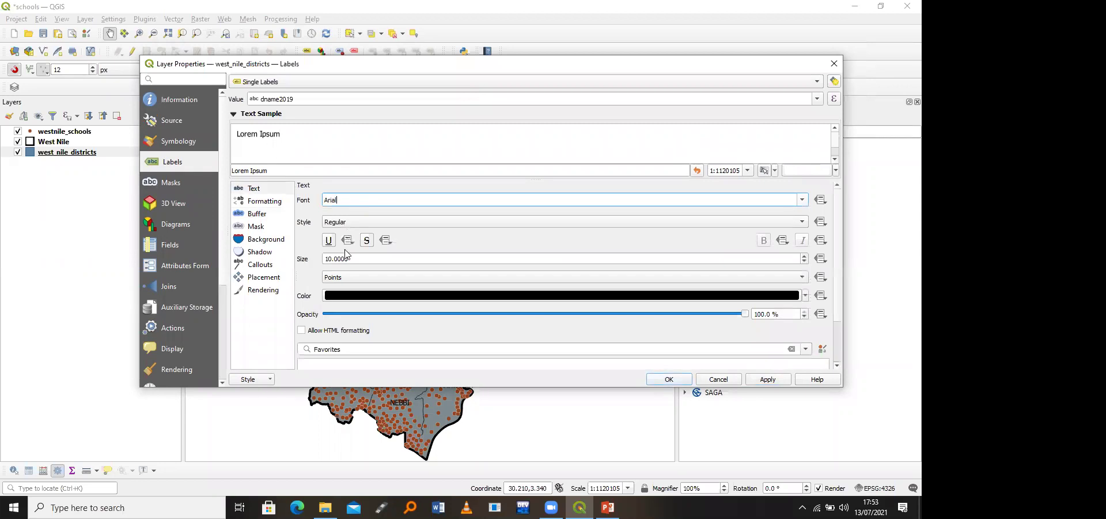
pyautogui.click(765, 380)
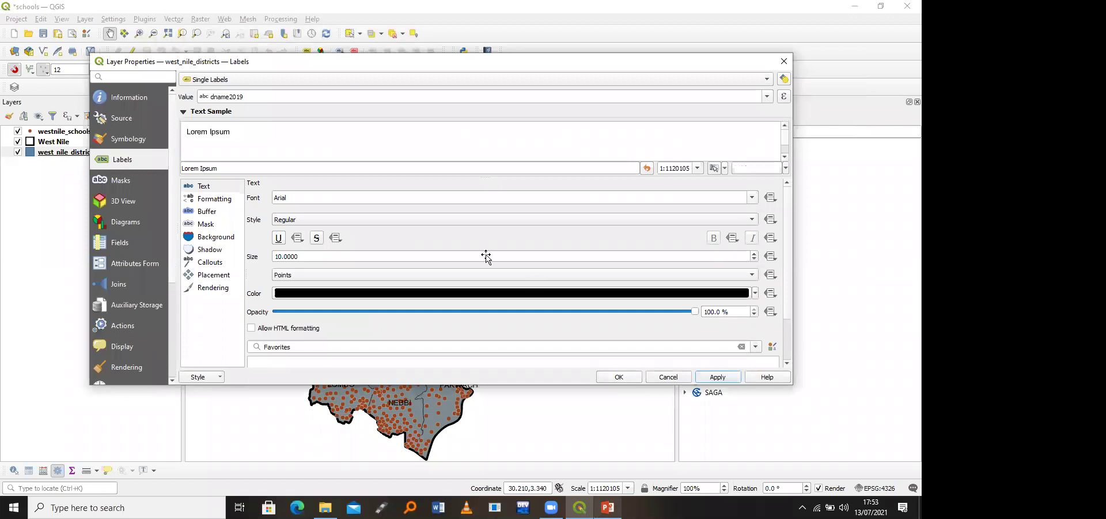
# Step: Check the label style on the sample map in PowerPoint, return to QGIS, and apply a text buffer to the district labels
pyautogui.hotkey('alt', 'Tab')
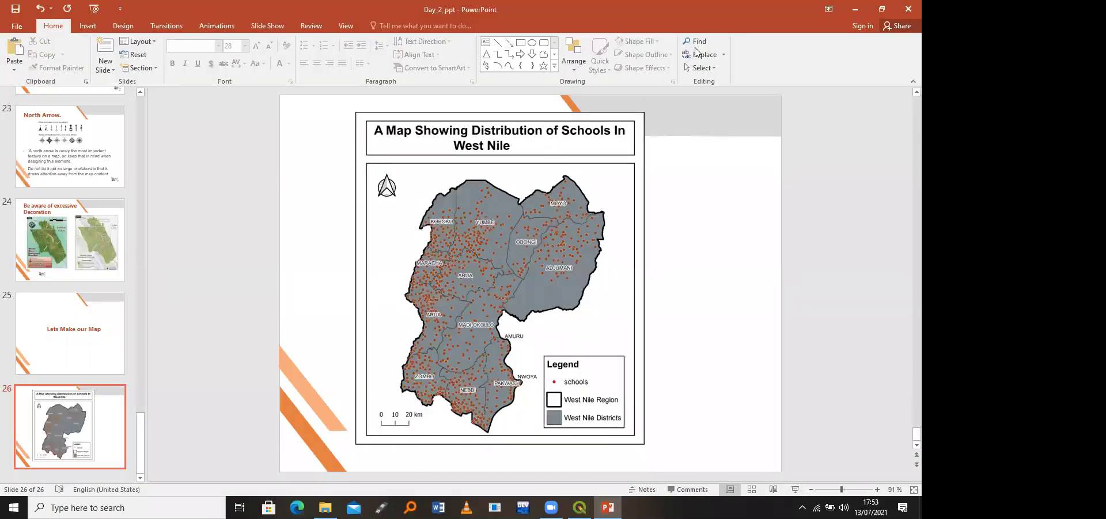
pyautogui.hotkey('alt', 'Tab')
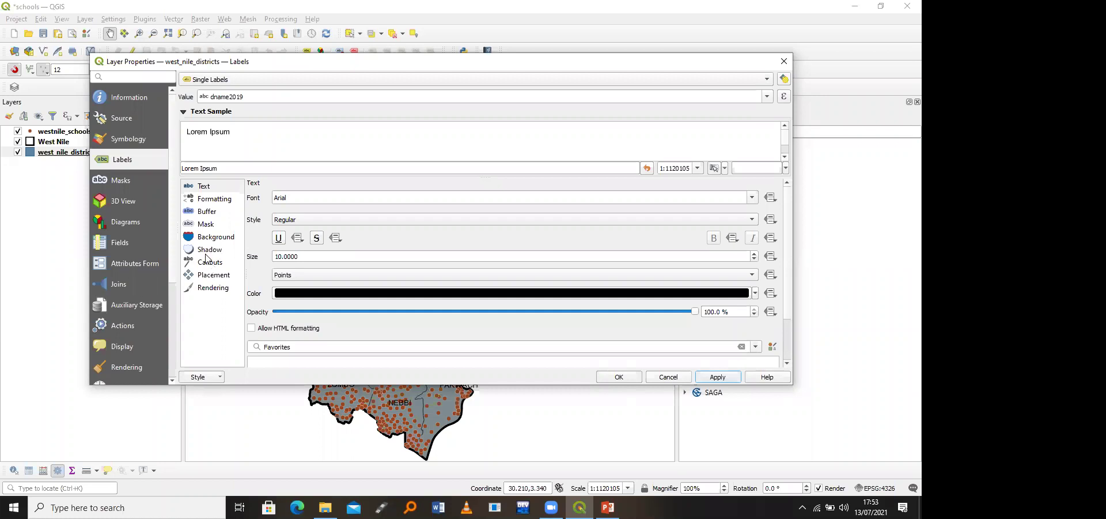
pyautogui.click(211, 213)
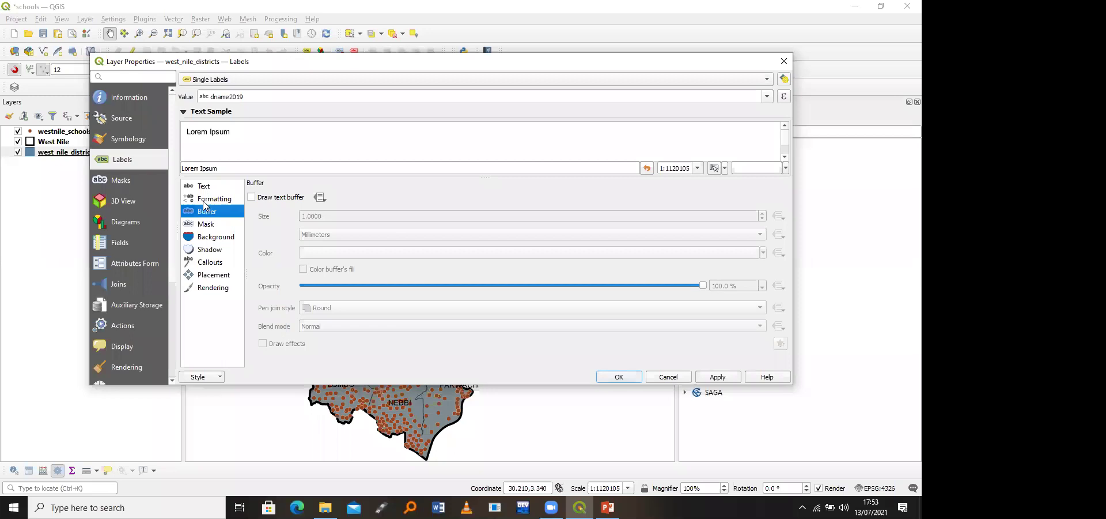
pyautogui.click(203, 187)
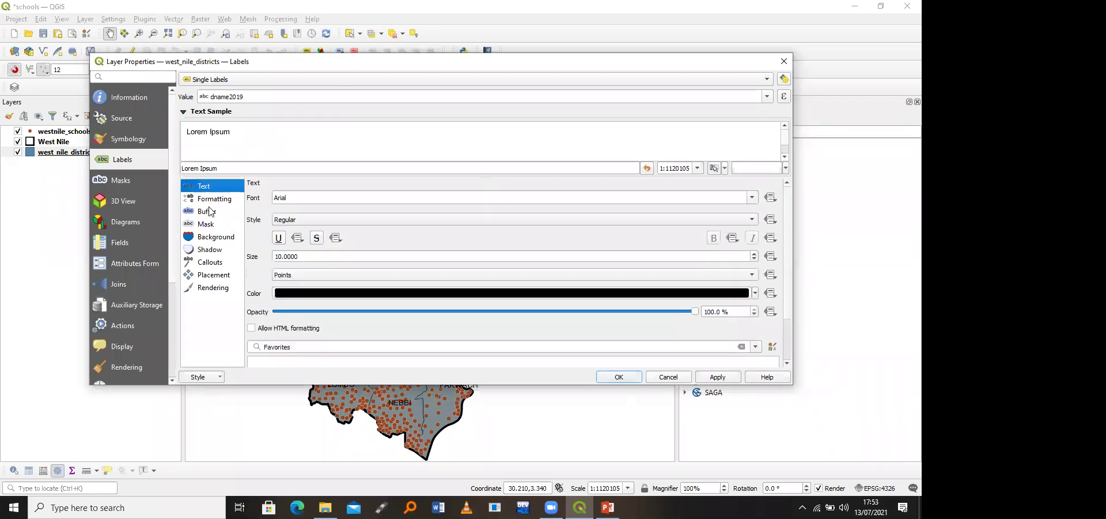
pyautogui.click(211, 212)
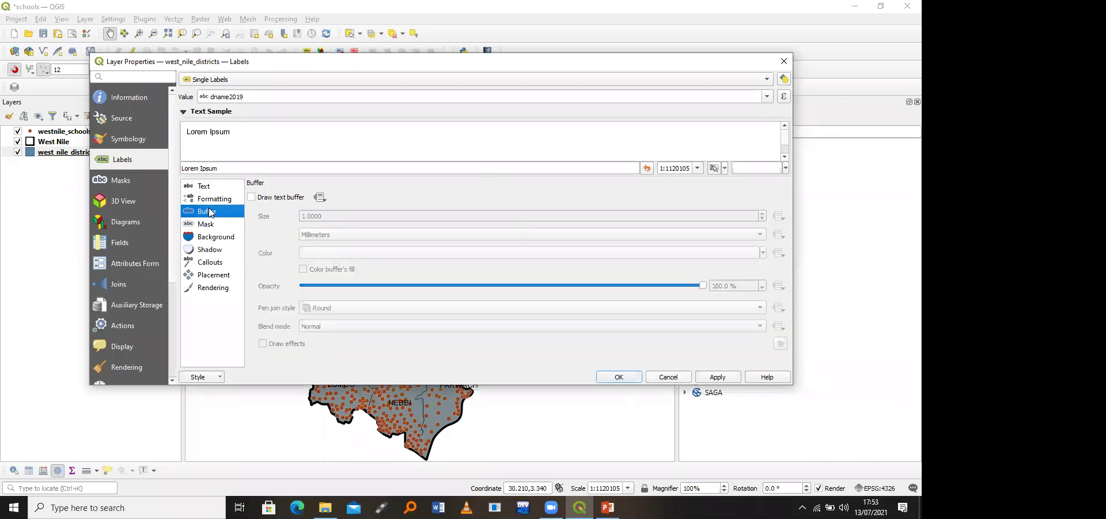
pyautogui.click(252, 197)
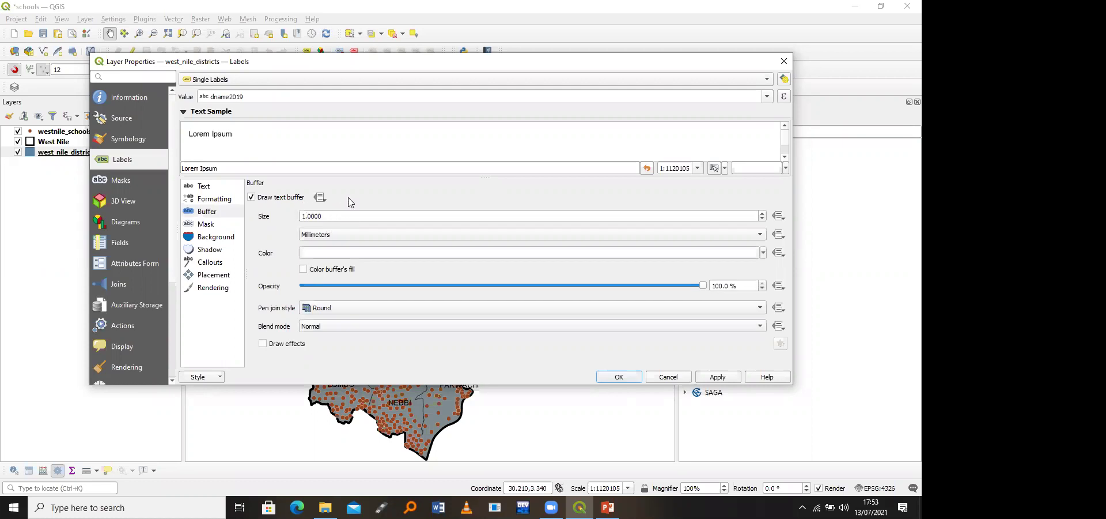
pyautogui.click(706, 377)
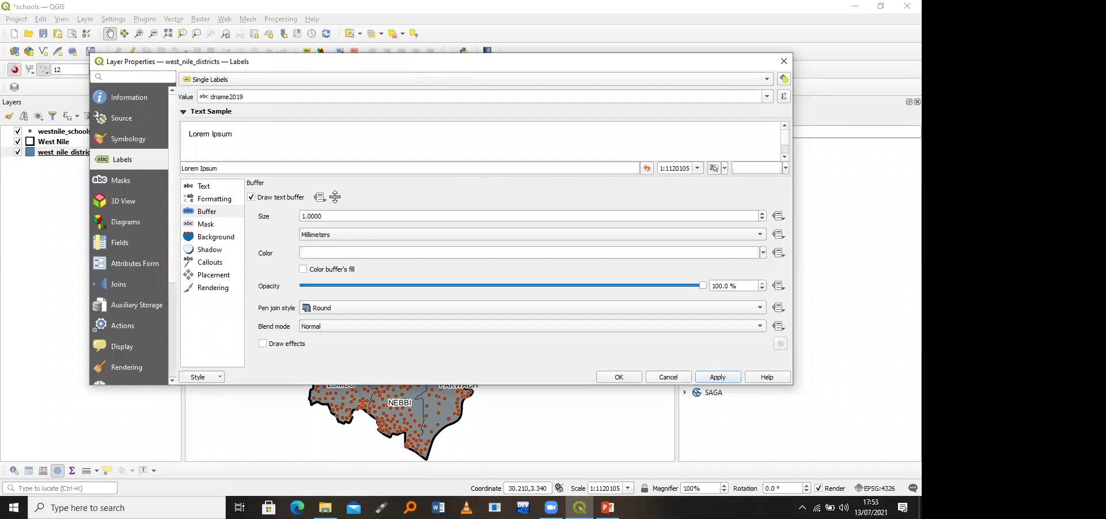
# Step: Try a 2 mm buffer size on the district labels and apply it
pyautogui.click(335, 236)
pyautogui.scroll(1, 336, 236)
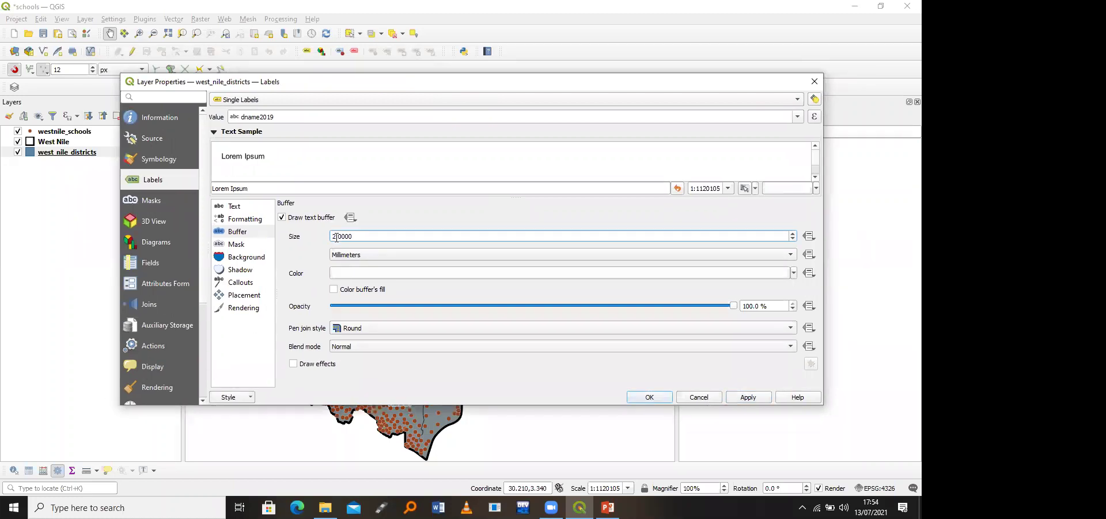
pyautogui.click(747, 397)
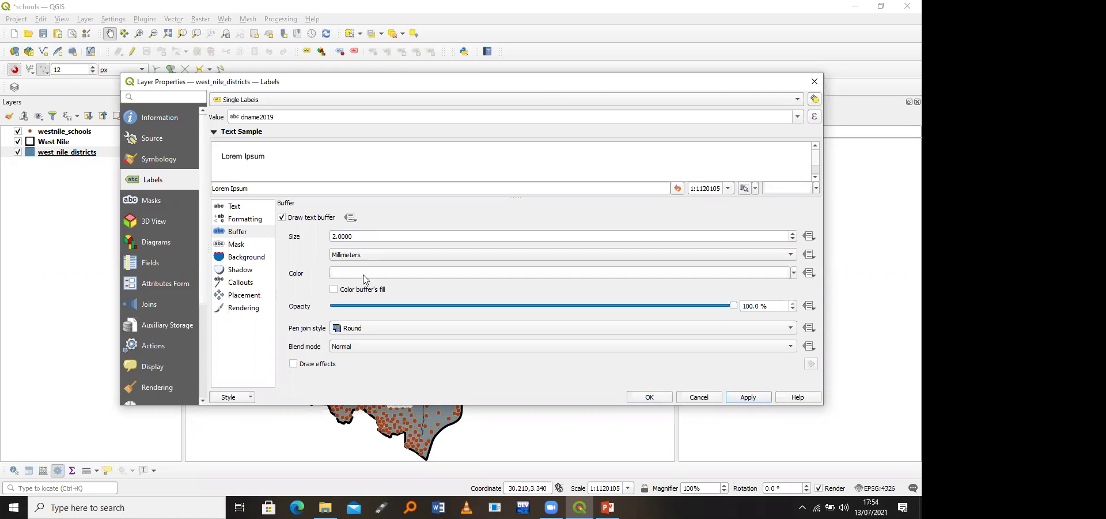
# Step: Set the district labels' buffer size to 1.5 mm and apply it
pyautogui.click(306, 233)
pyautogui.press('BackSpace')
pyautogui.write('1.5')
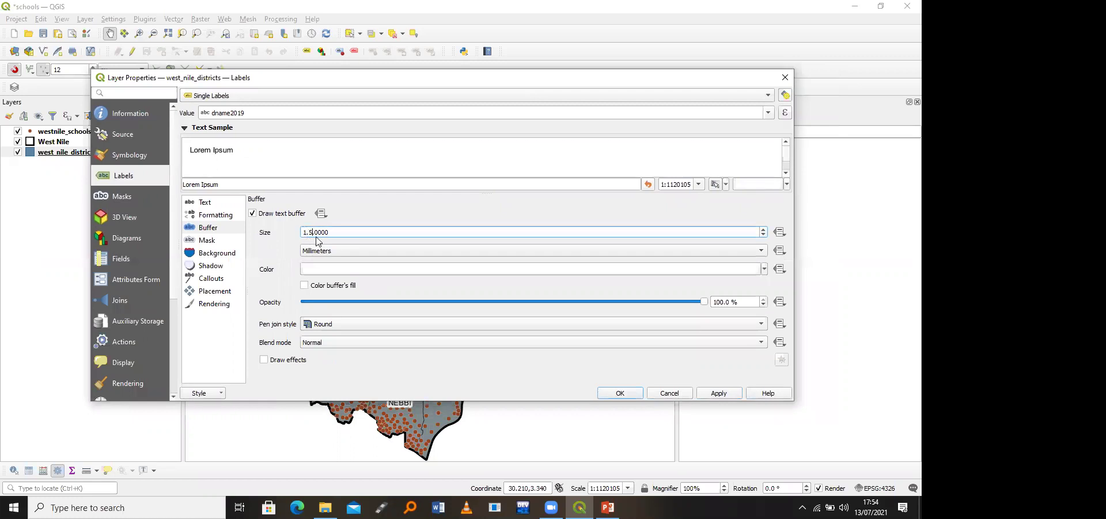
pyautogui.press('BackSpace')
pyautogui.click(718, 394)
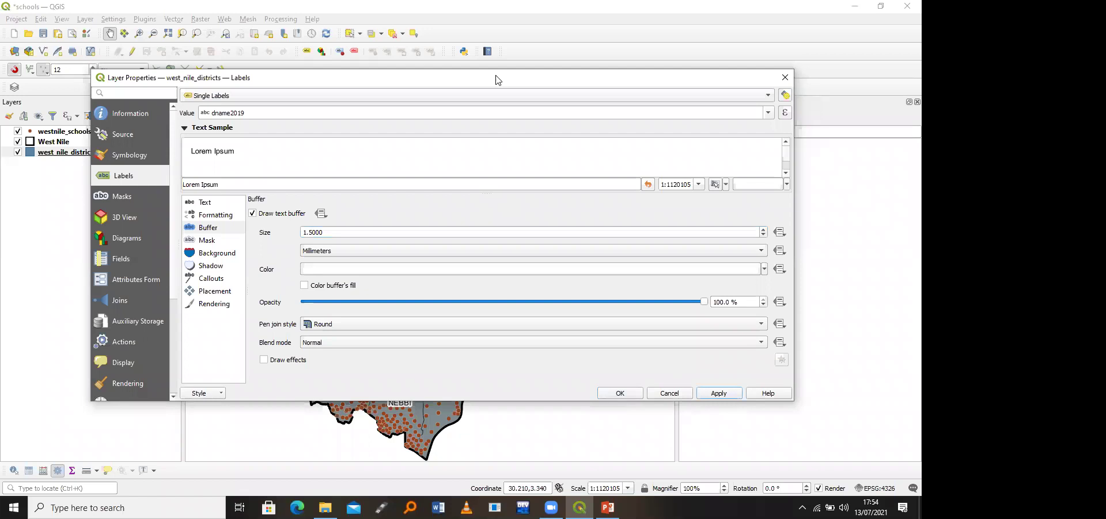
# Step: Set the district labels' font style to Bold, accept the layer properties, and save the project
pyautogui.moveTo(497, 80); pyautogui.dragTo(536, 122)
pyautogui.click(268, 246)
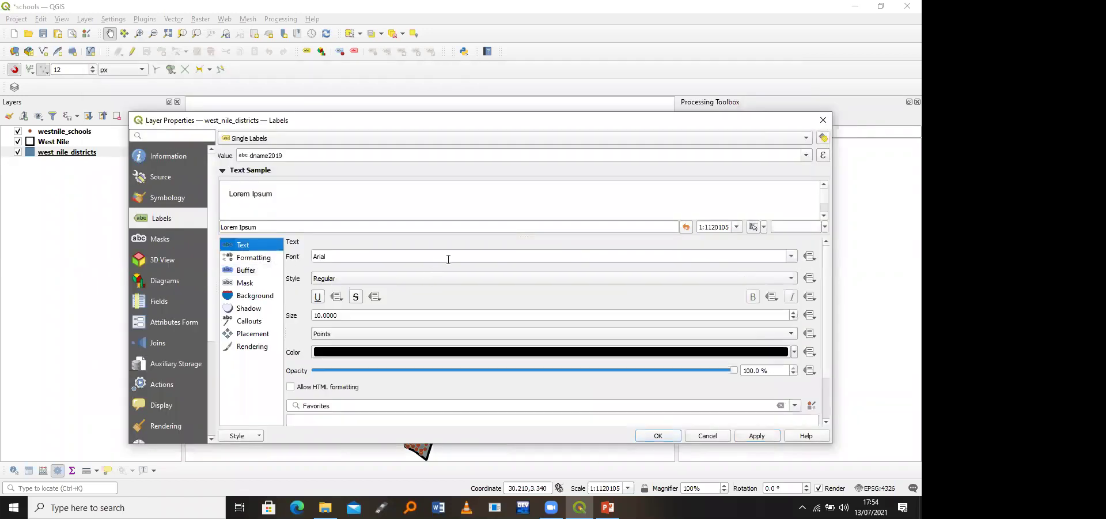
pyautogui.click(459, 279)
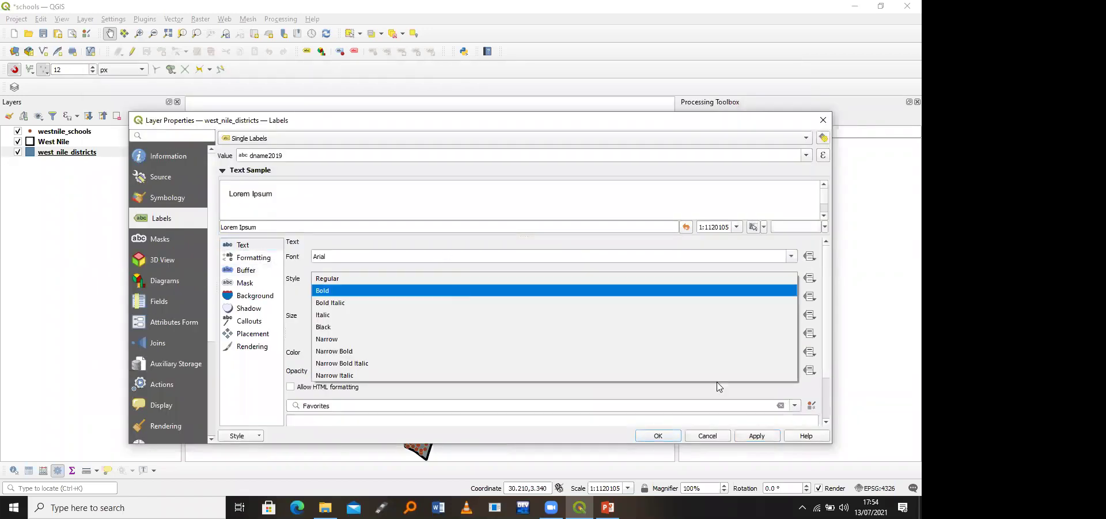
pyautogui.click(765, 436)
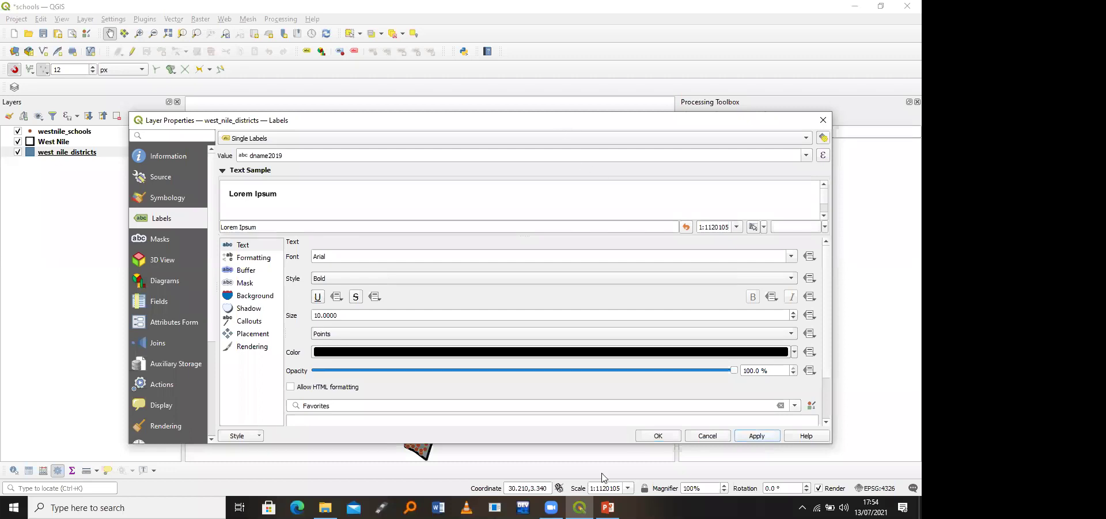
pyautogui.moveTo(562, 126); pyautogui.dragTo(602, 477)
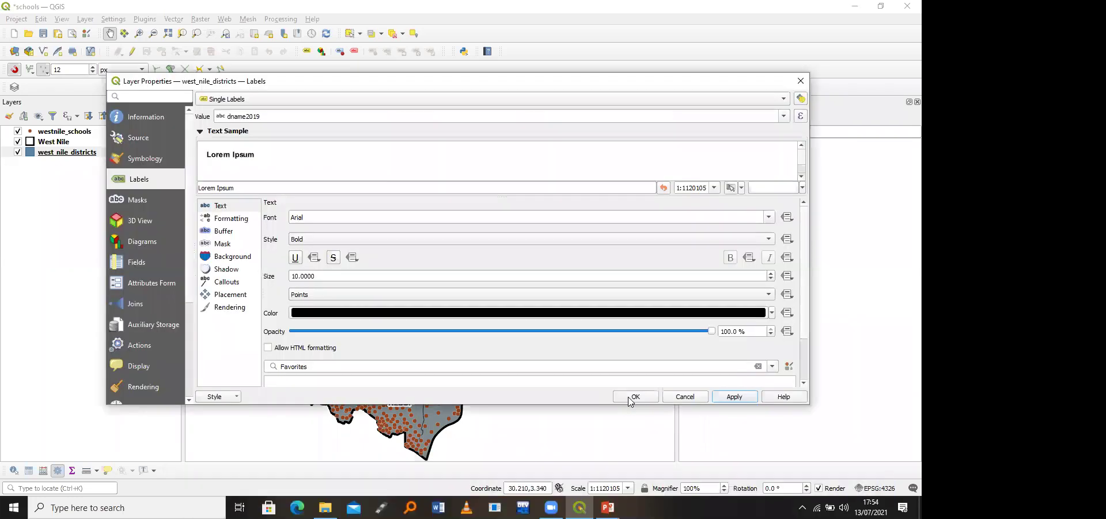
pyautogui.click(633, 397)
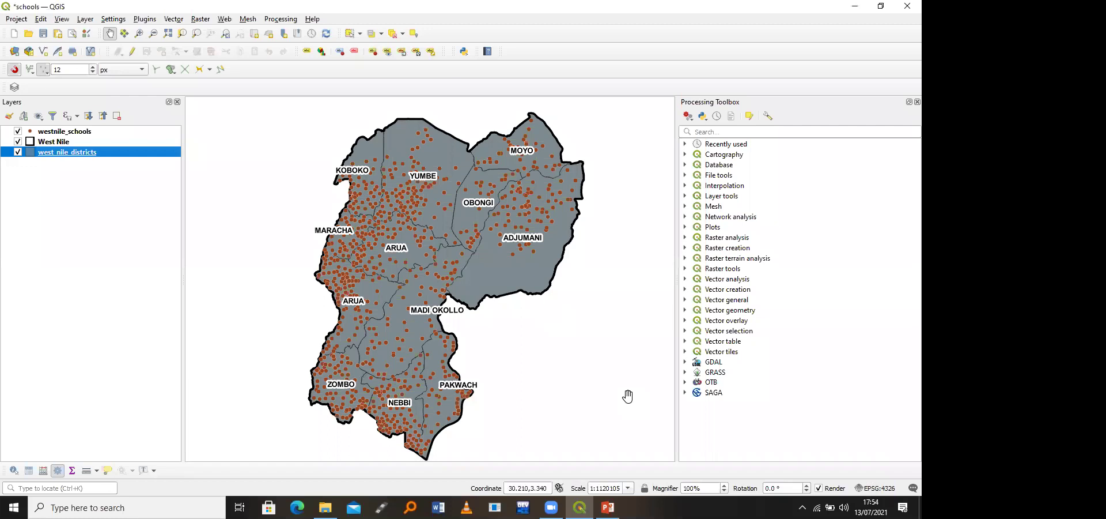
pyautogui.hotkey('ctrl', 's')
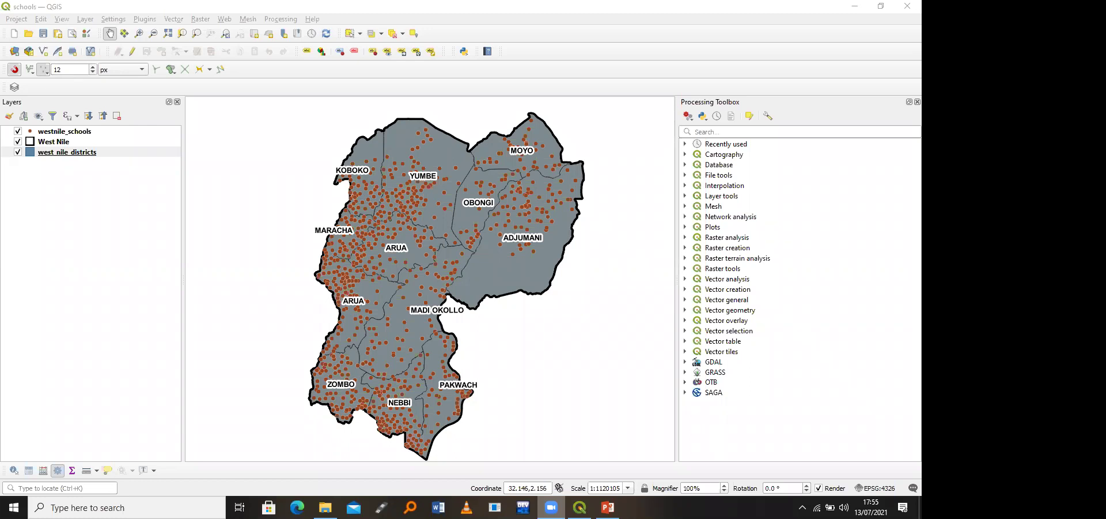
# Step: Add the Uganda Districts shapefile from the Data_Day_2 folder as a vector layer
pyautogui.click(86, 19)
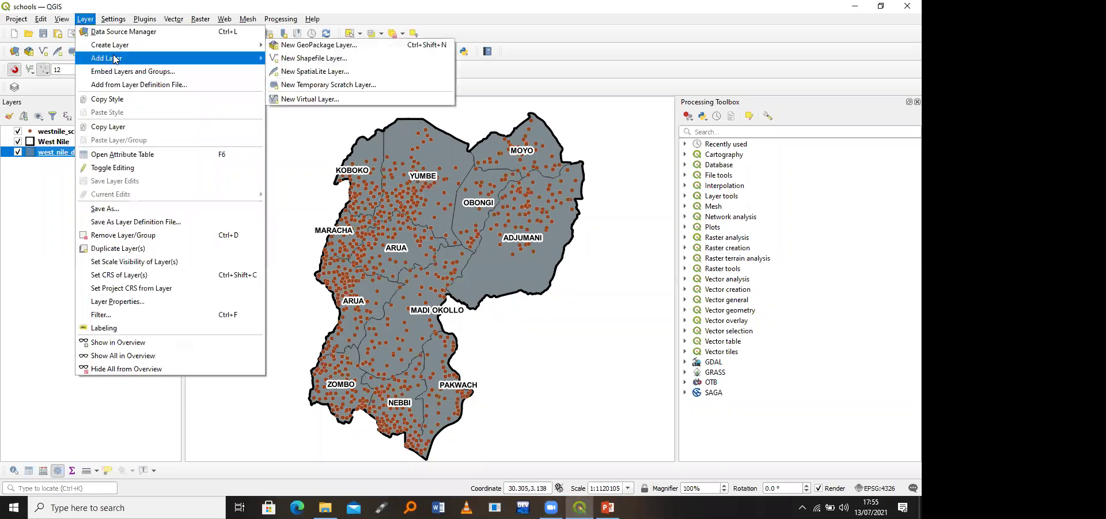
pyautogui.moveTo(115, 58)
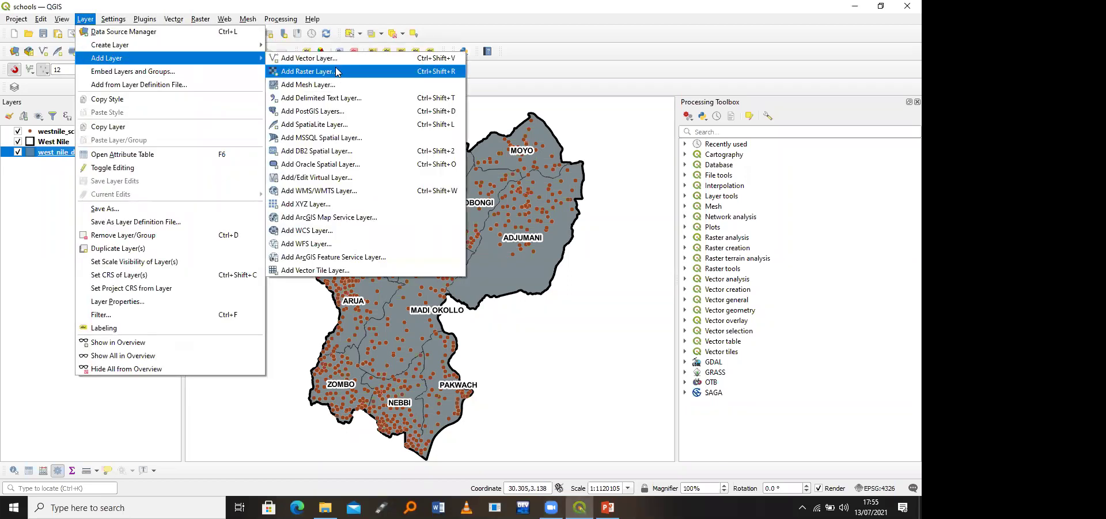
pyautogui.press('Up')
pyautogui.press('Return')
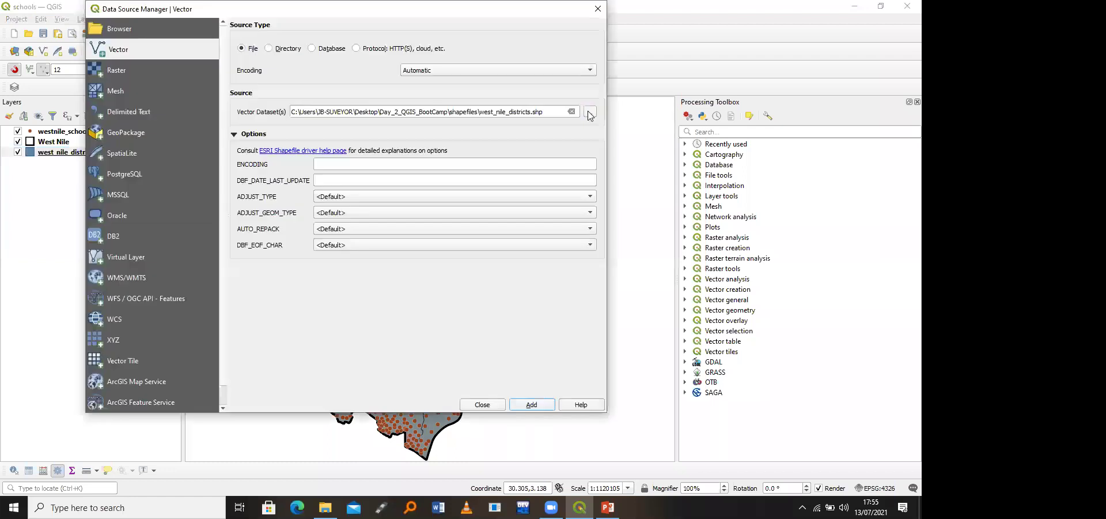
pyautogui.click(590, 113)
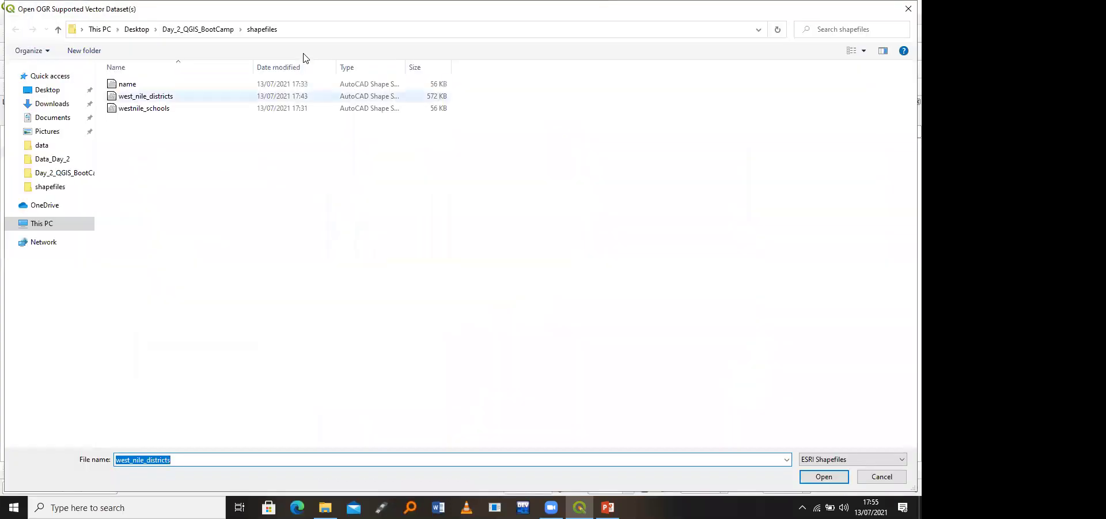
pyautogui.doubleClick(186, 84)
pyautogui.click(186, 85)
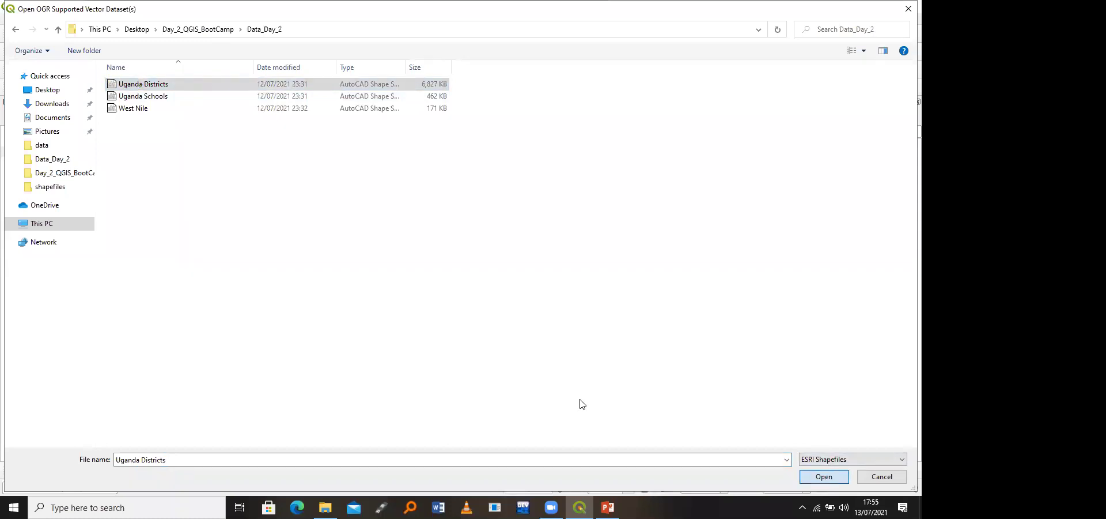
pyautogui.press('Return')
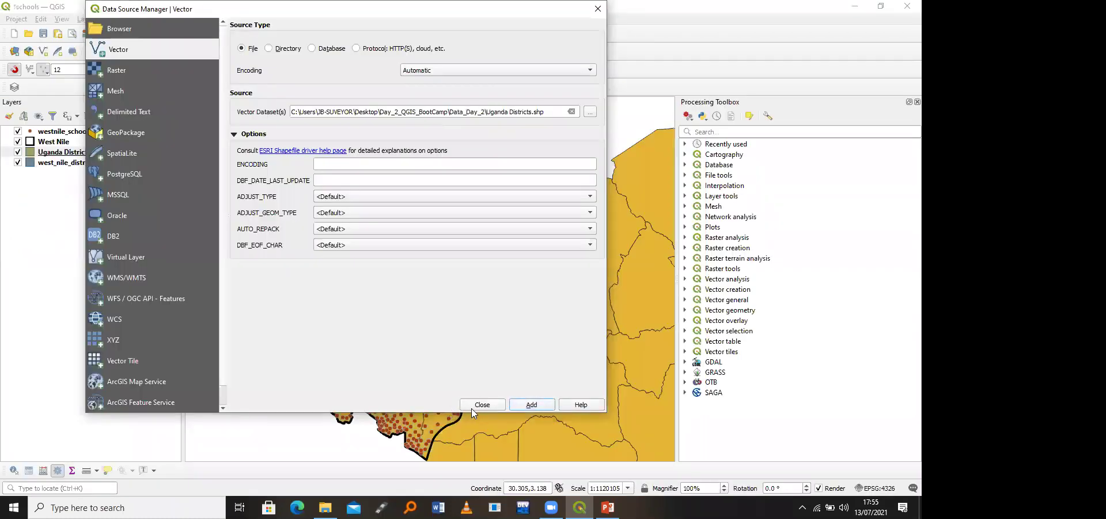
# Step: Close the data source dialog and open the Field Calculator from the Uganda Districts attribute table
pyautogui.click(472, 407)
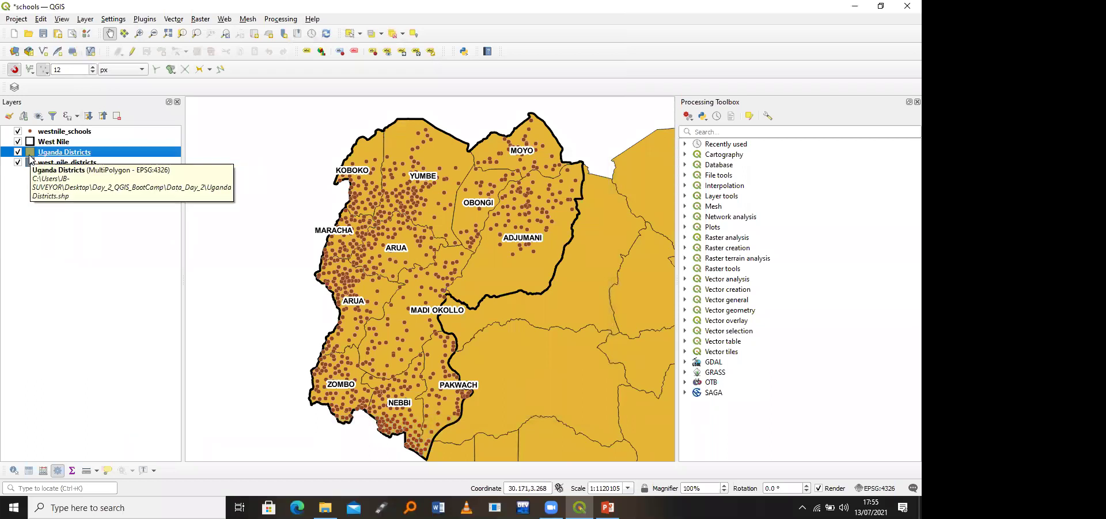
pyautogui.rightClick(51, 151)
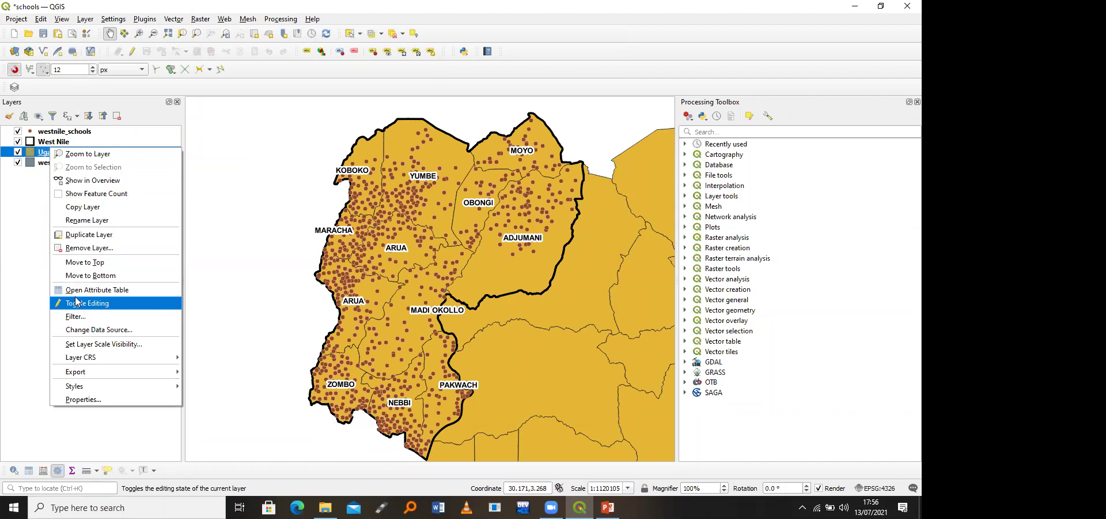
pyautogui.click(79, 290)
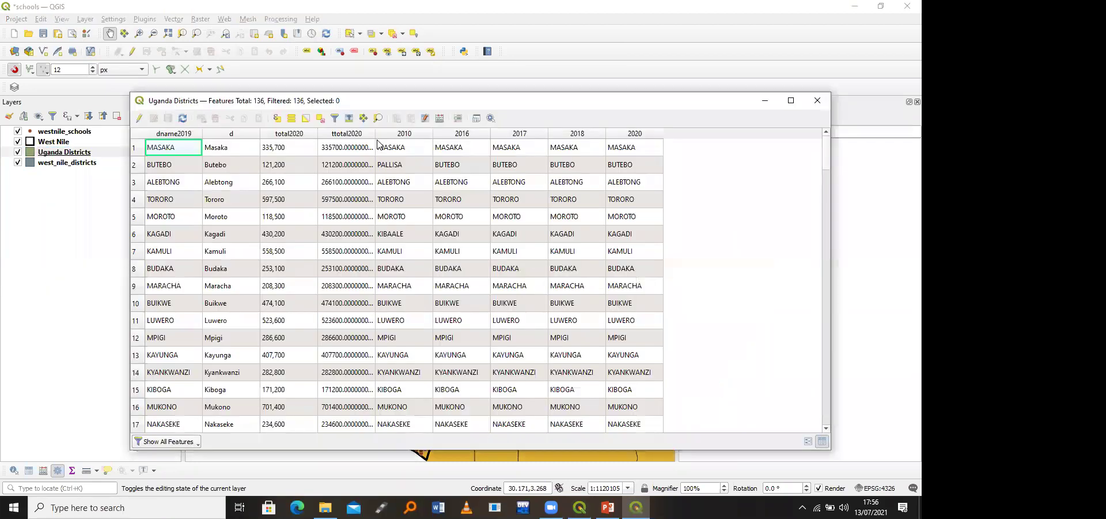
pyautogui.click(440, 119)
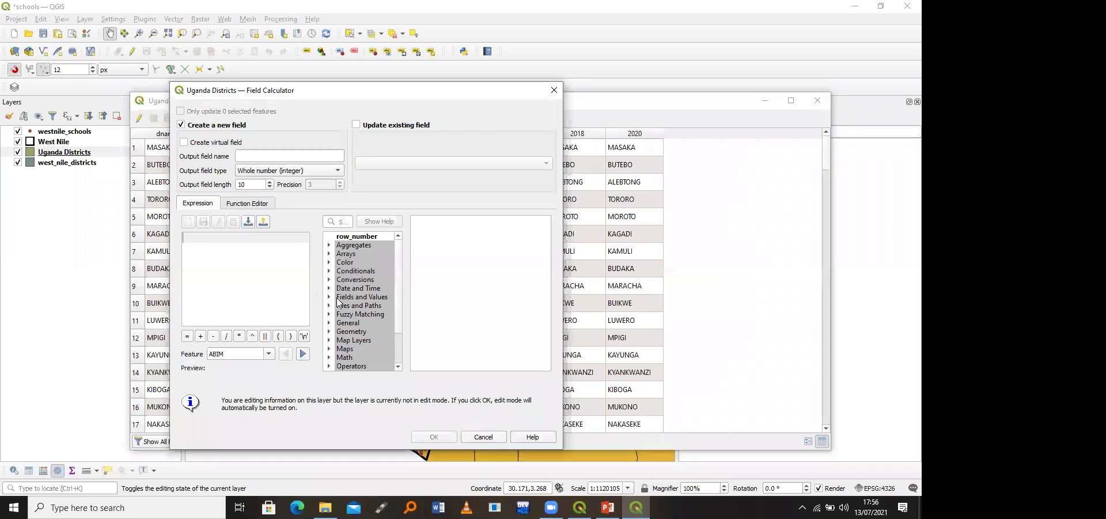
# Step: Add the dname2019 field to the expression, load all its unique values, and search them for "ob"
pyautogui.click(348, 297)
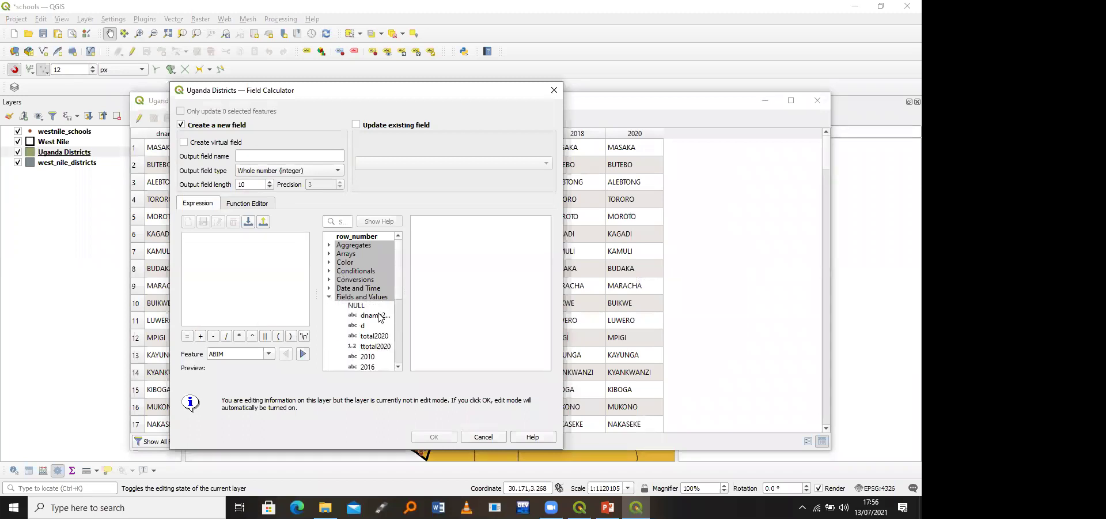
pyautogui.doubleClick(379, 316)
pyautogui.click(433, 302)
pyautogui.click(450, 286)
pyautogui.write('ub')
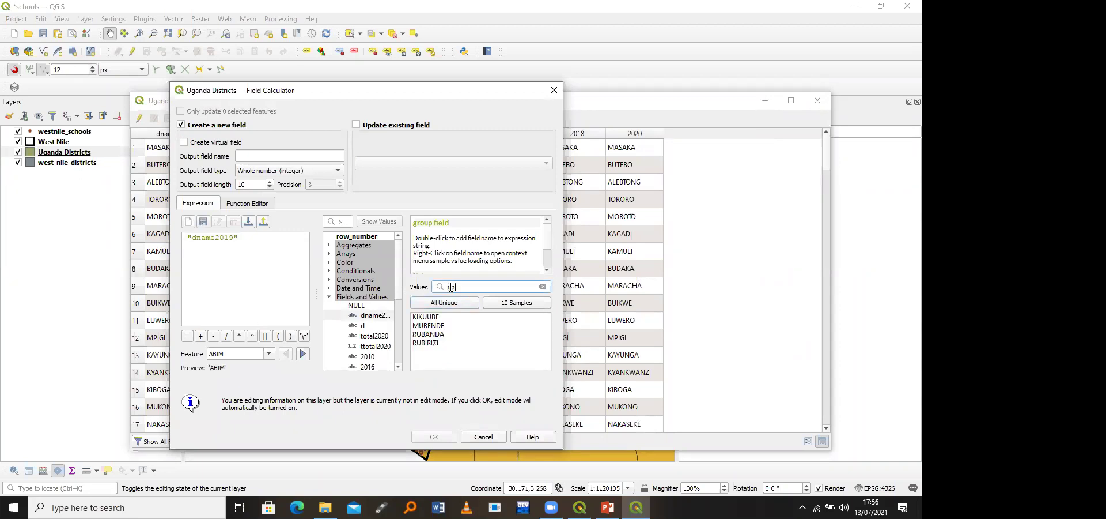
pyautogui.press('BackSpace')
pyautogui.press('BackSpace')
pyautogui.write('ob')
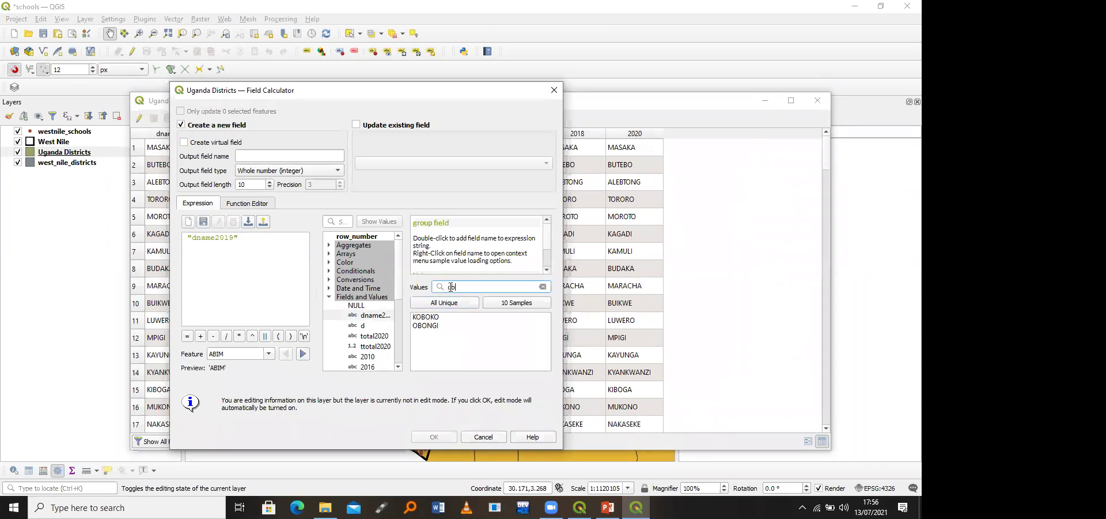
pyautogui.click(428, 327)
pyautogui.click(256, 239)
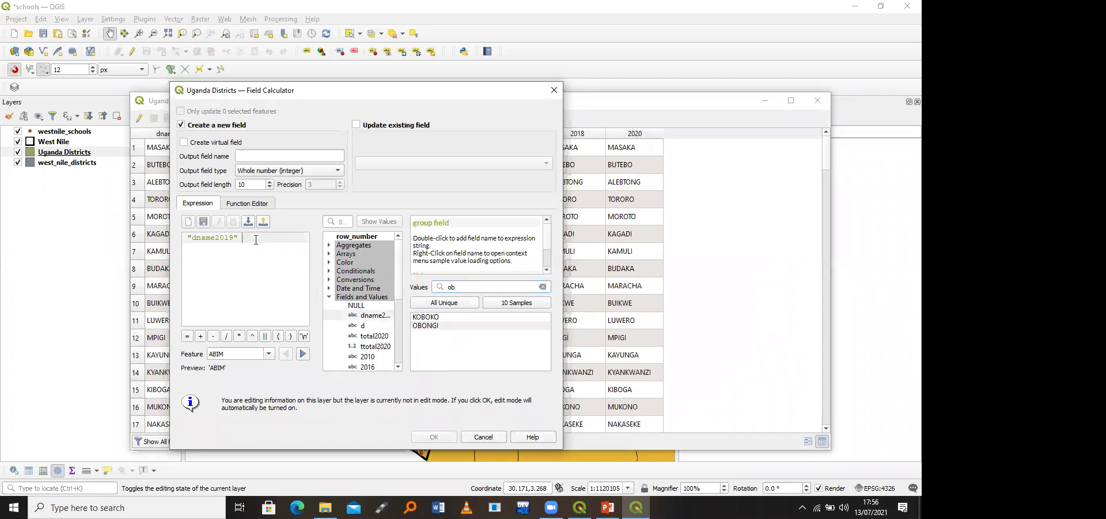
pyautogui.write('=')
pyautogui.doubleClick(428, 326)
pyautogui.tripleClick(289, 240)
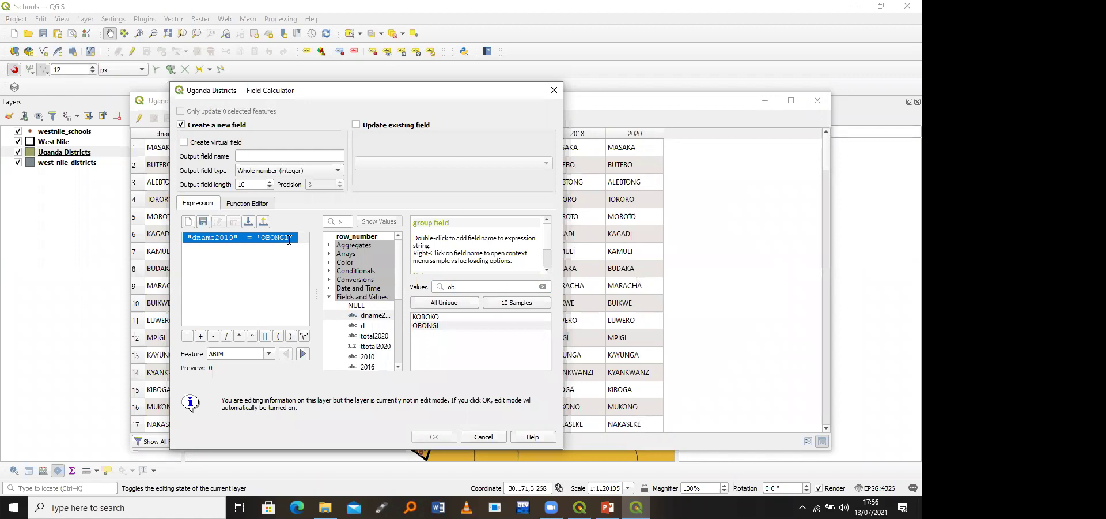
pyautogui.click(551, 92)
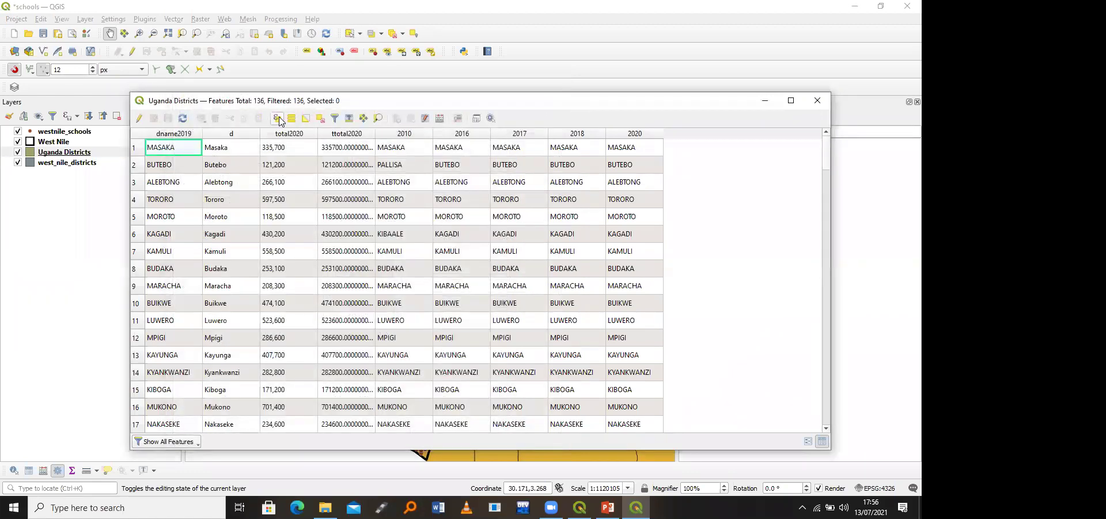
# Step: Select the Uganda Districts features matching the expression "dname2019" = 'OBONGI' and return to the map
pyautogui.click(279, 118)
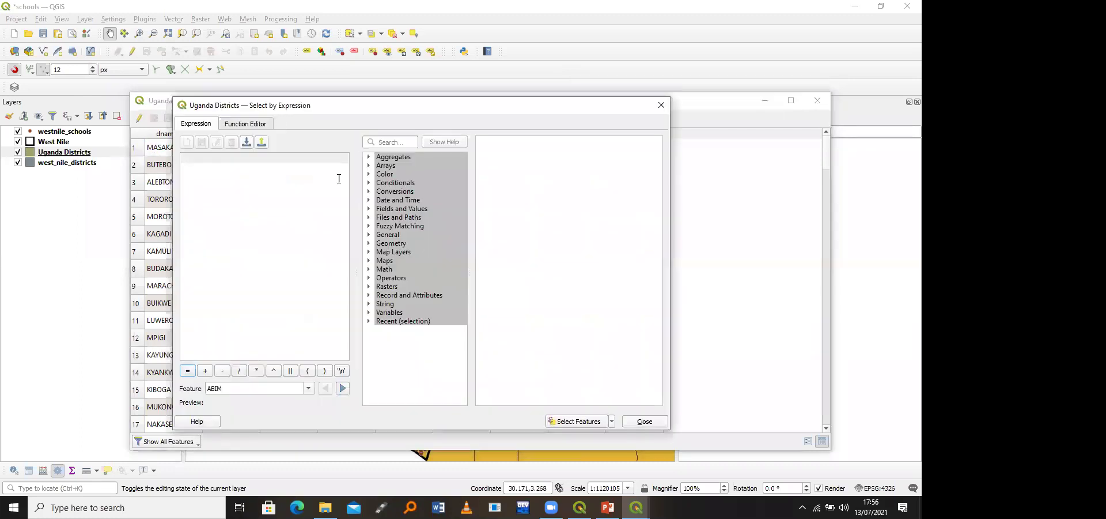
pyautogui.click(369, 208)
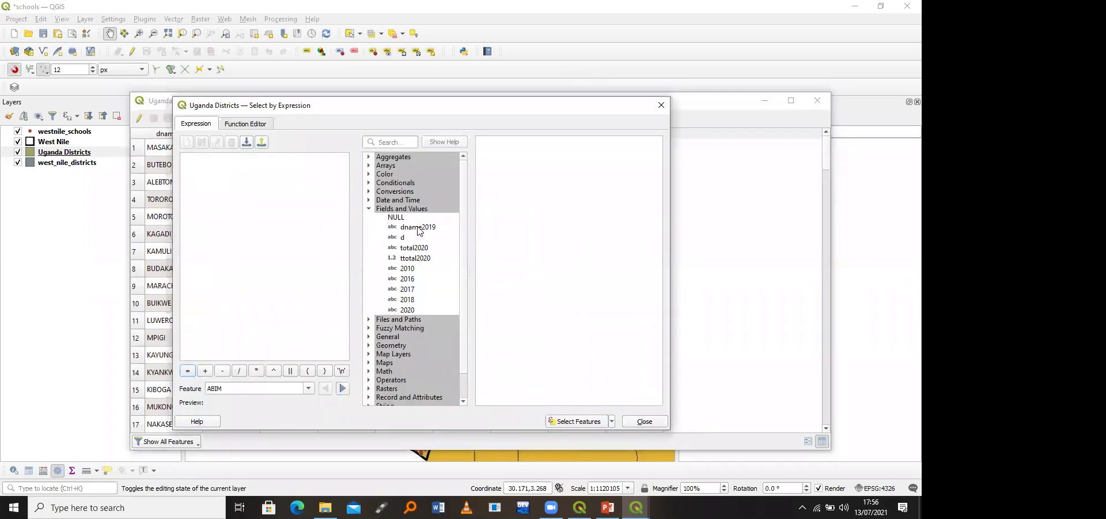
pyautogui.doubleClick(419, 227)
pyautogui.click(521, 285)
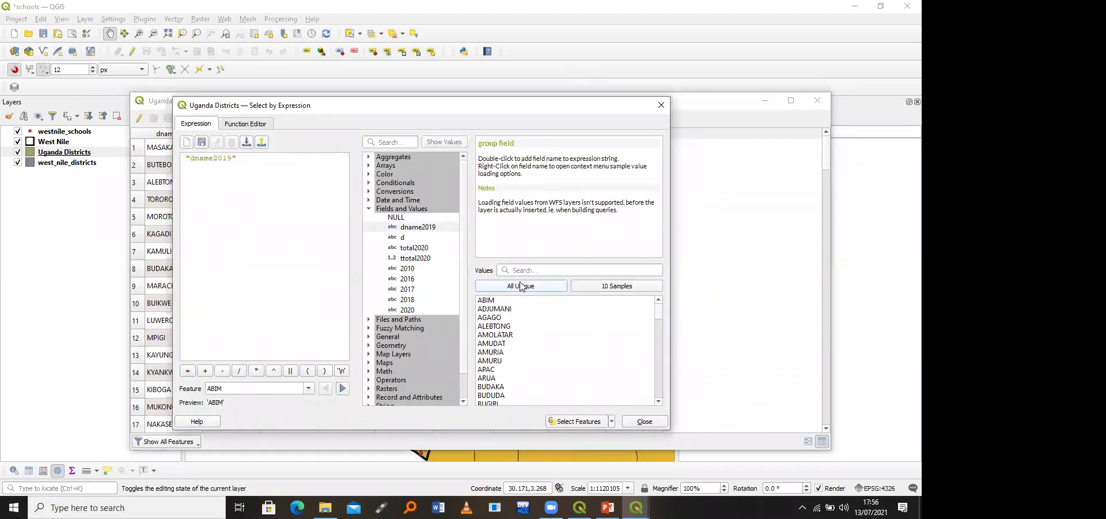
pyautogui.click(521, 270)
pyautogui.write('obo')
pyautogui.doubleClick(498, 310)
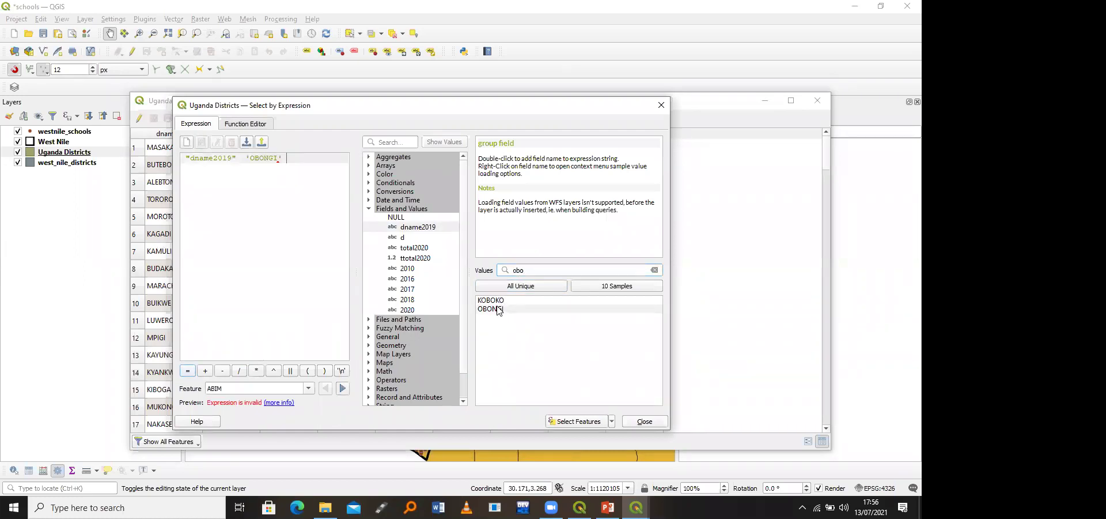
pyautogui.click(239, 159)
pyautogui.write('=')
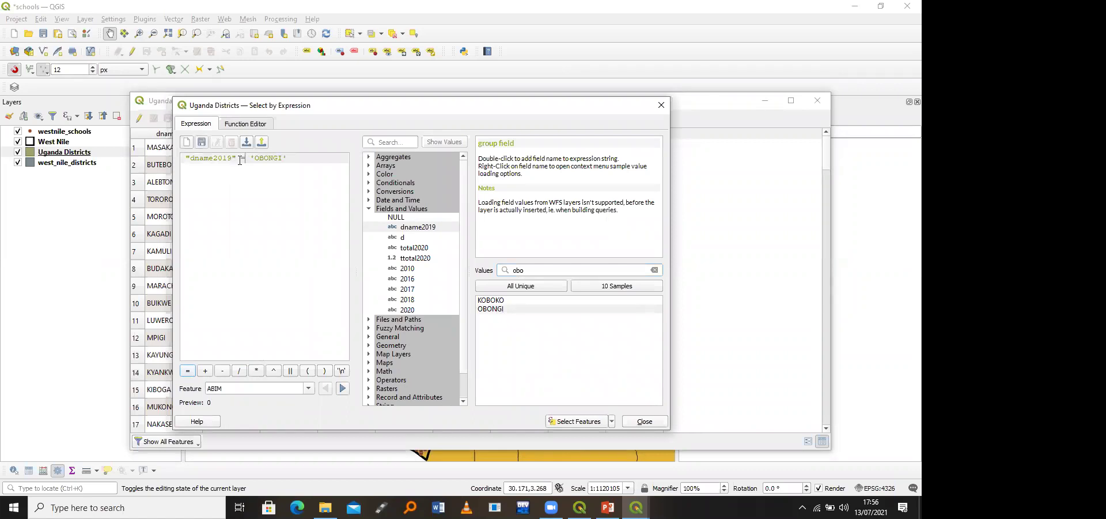
pyautogui.click(561, 423)
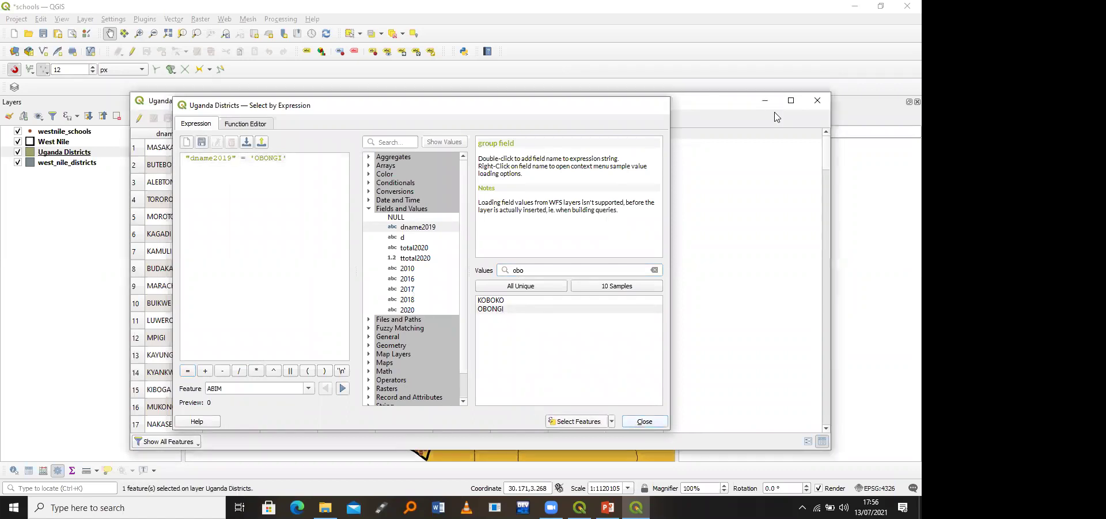
pyautogui.click(635, 423)
pyautogui.press('Escape')
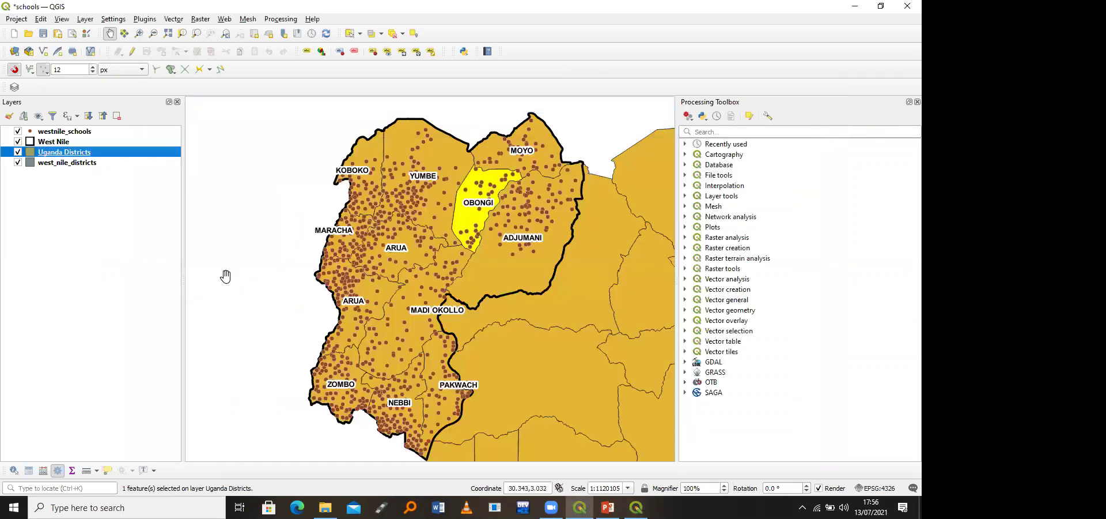
# Step: Export only the selected Uganda Districts feature as an ESRI Shapefile named obongi in the shapefiles folder, adding it to the map
pyautogui.rightClick(125, 155)
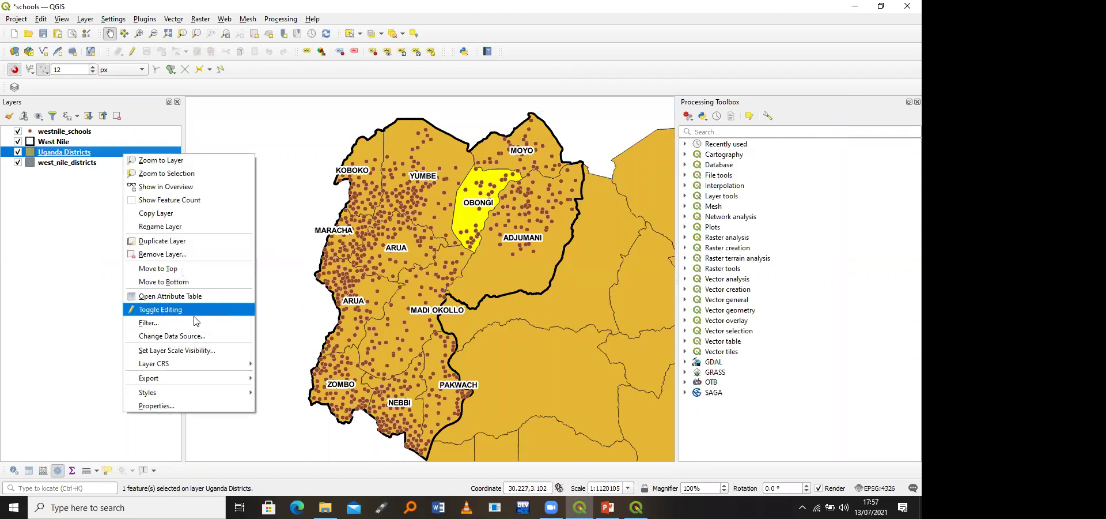
pyautogui.moveTo(202, 377)
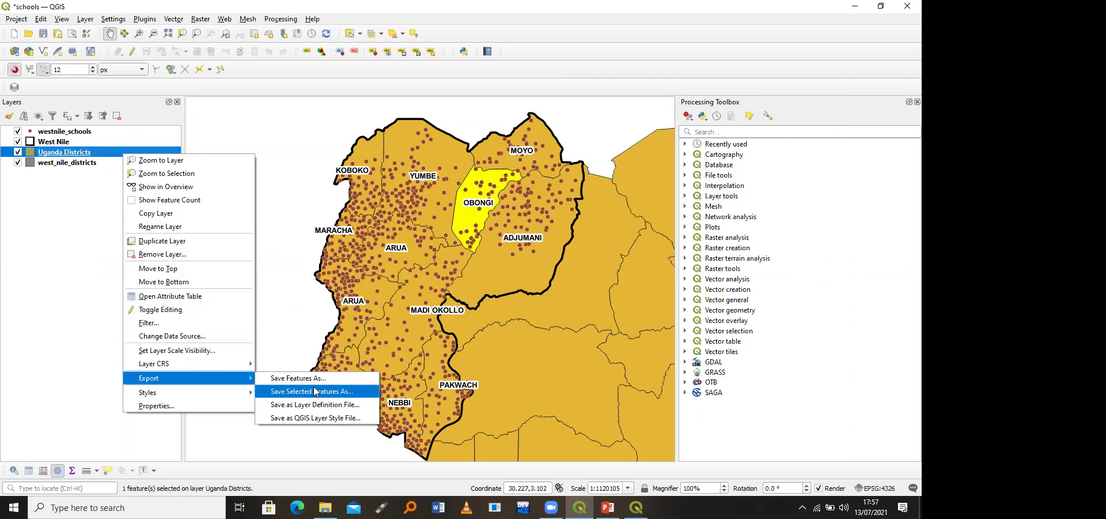
pyautogui.click(316, 391)
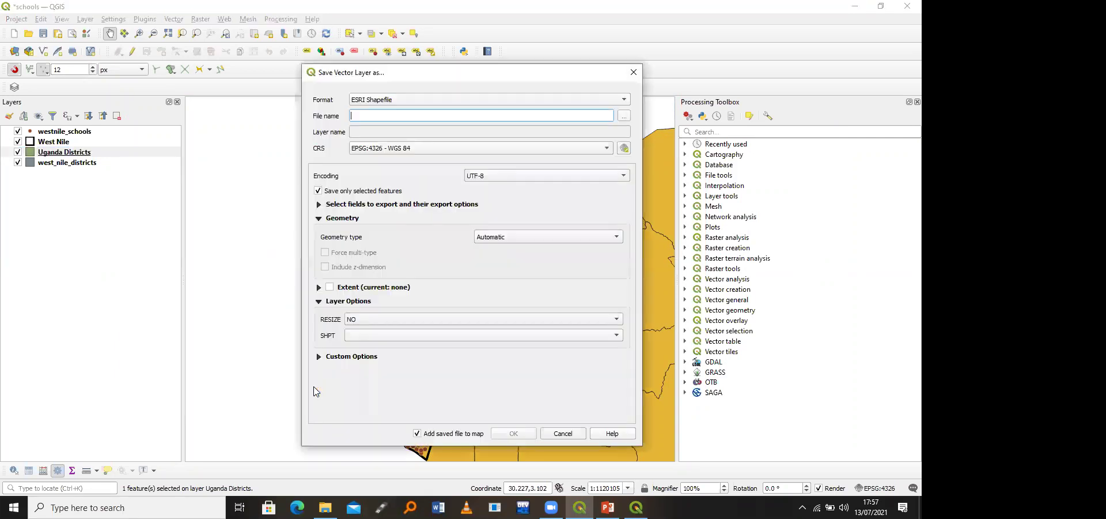
pyautogui.click(624, 116)
pyautogui.write('obongi')
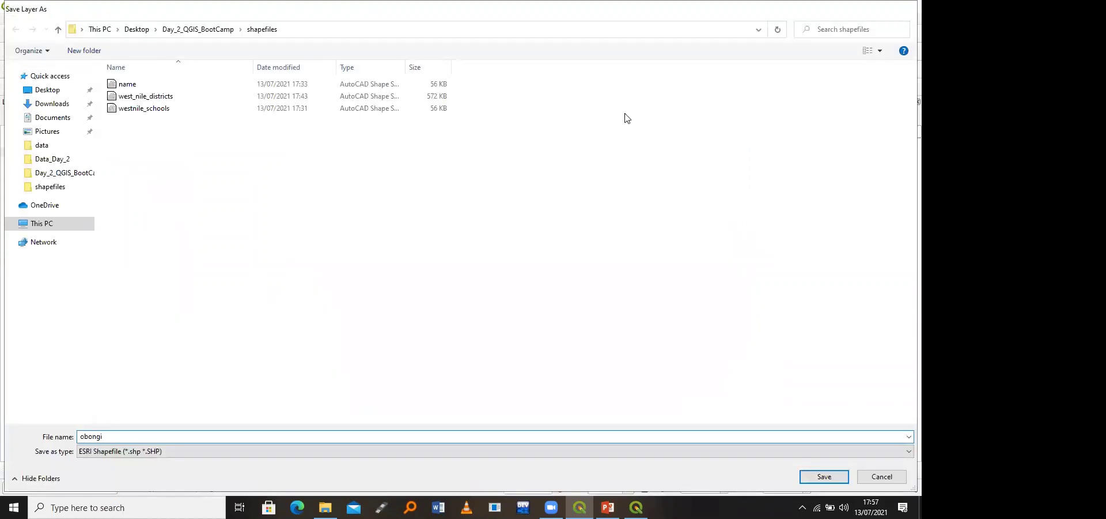
pyautogui.press('Return')
pyautogui.click(523, 433)
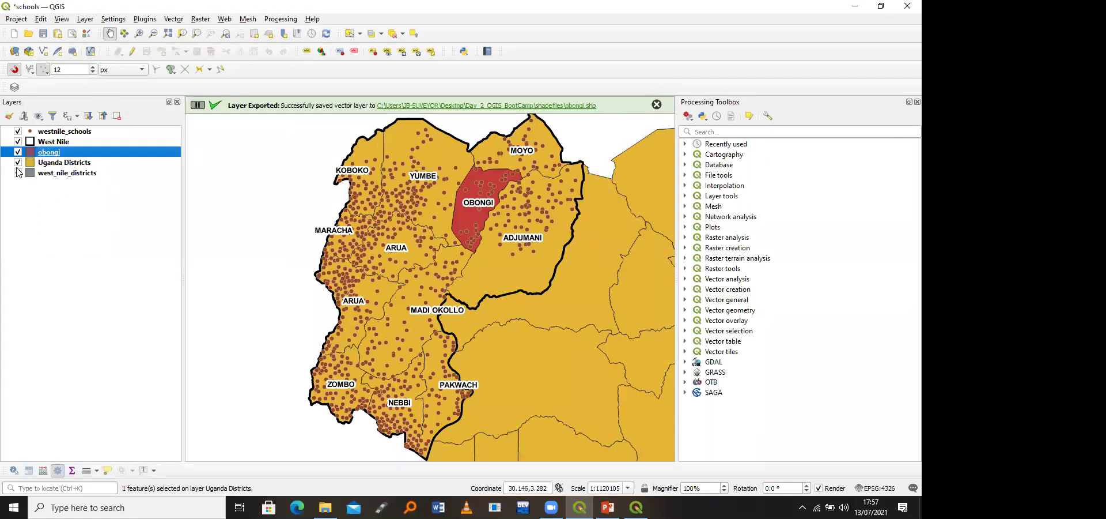
# Step: Hide the Uganda Districts and west_nile_districts layers to examine the obongi polygon on its own, and show both again
pyautogui.click(18, 173)
pyautogui.click(17, 162)
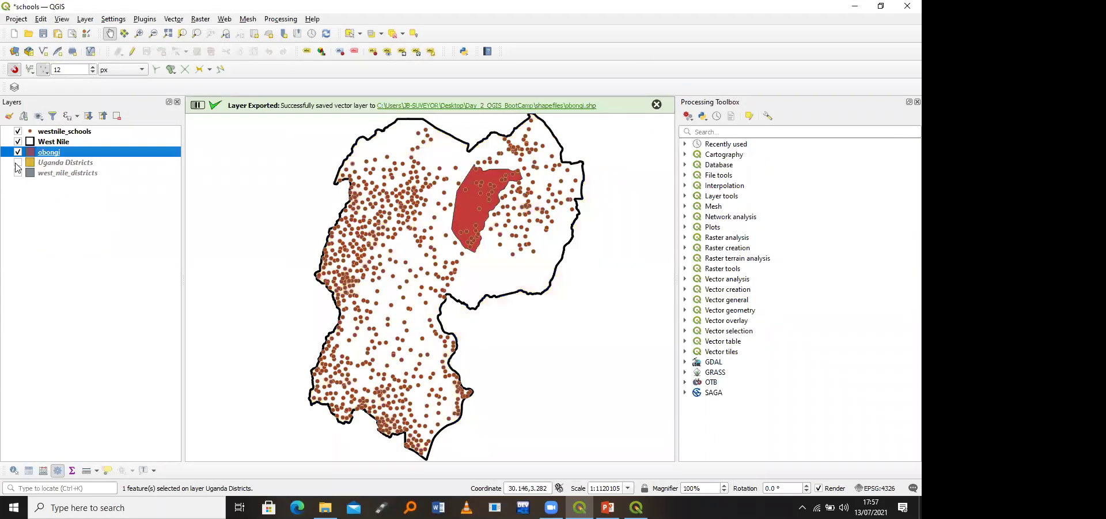
pyautogui.click(17, 173)
pyautogui.click(17, 163)
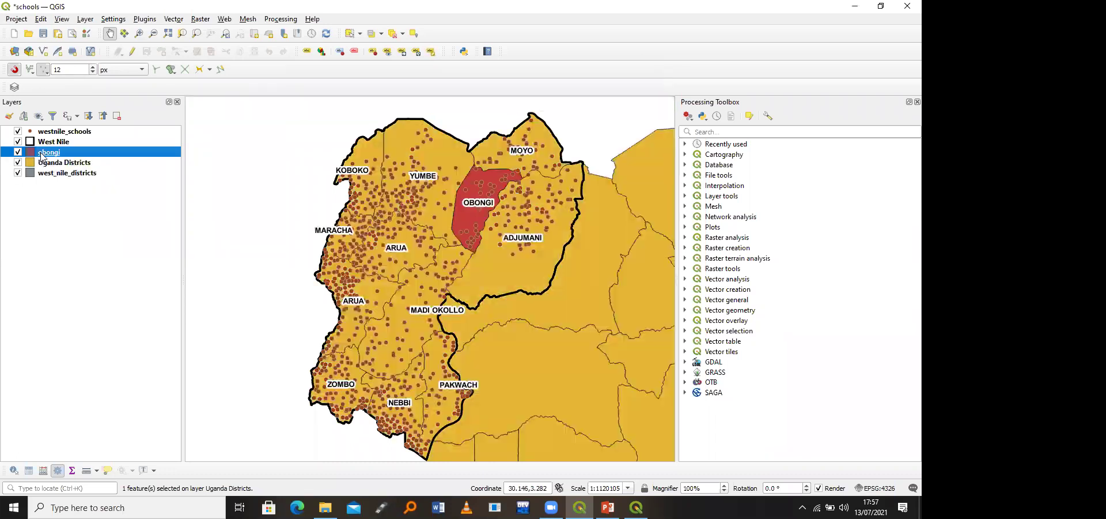
# Step: Remove the obongi layer from the project
pyautogui.click(117, 117)
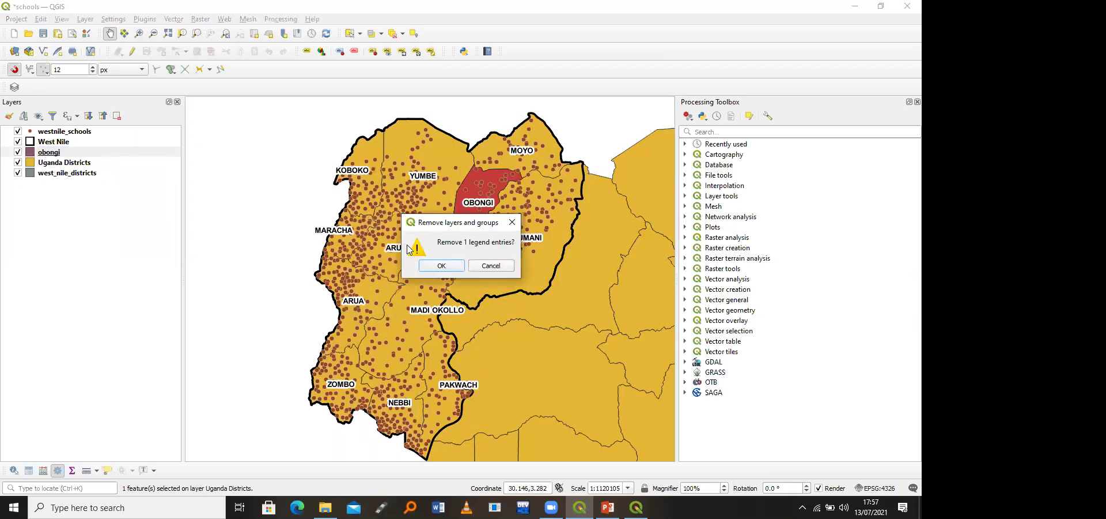
pyautogui.click(441, 265)
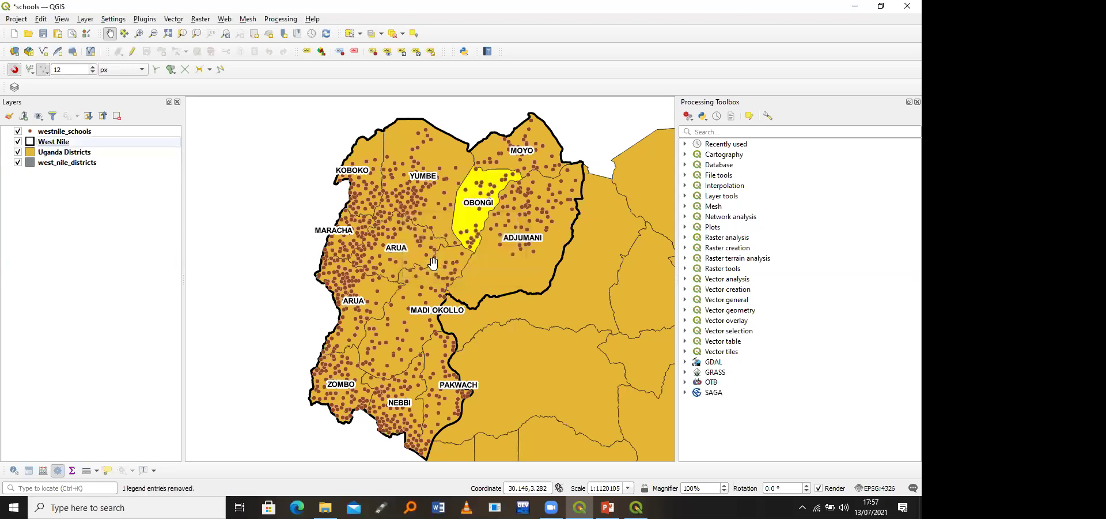
# Step: Select the West Nile polygon on the map, and clear the selection in all layers
pyautogui.click(349, 34)
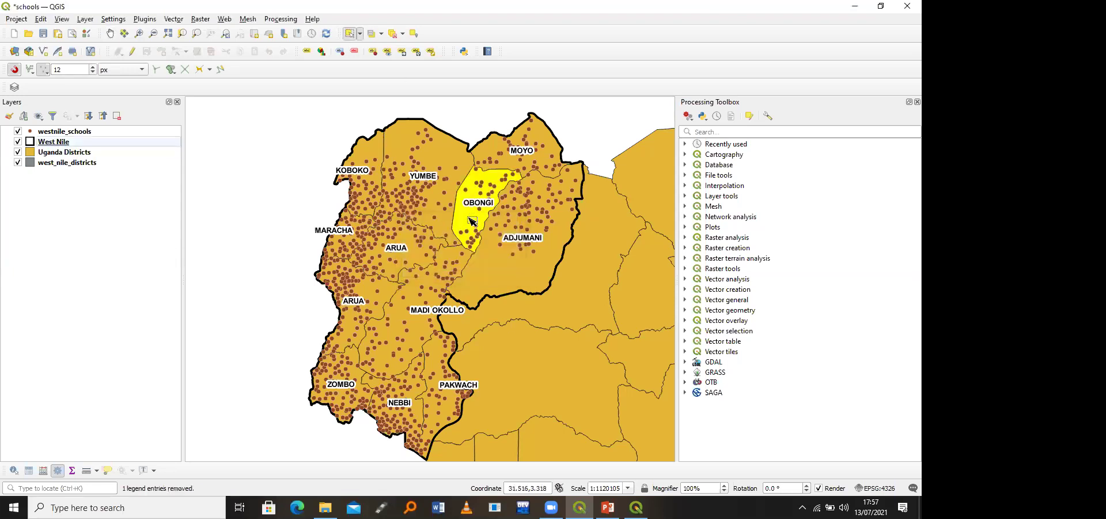
pyautogui.click(470, 221)
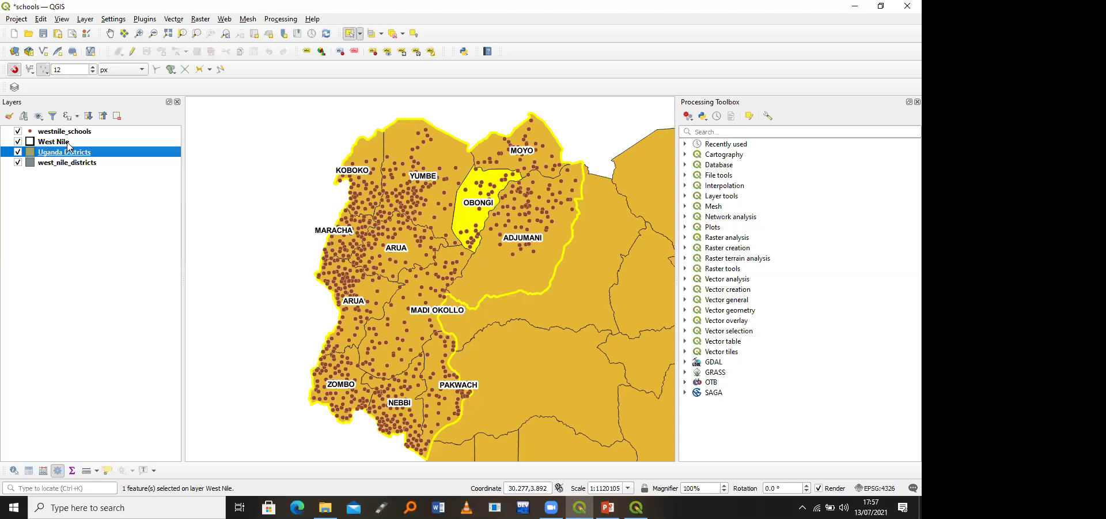
pyautogui.click(67, 143)
pyautogui.click(393, 34)
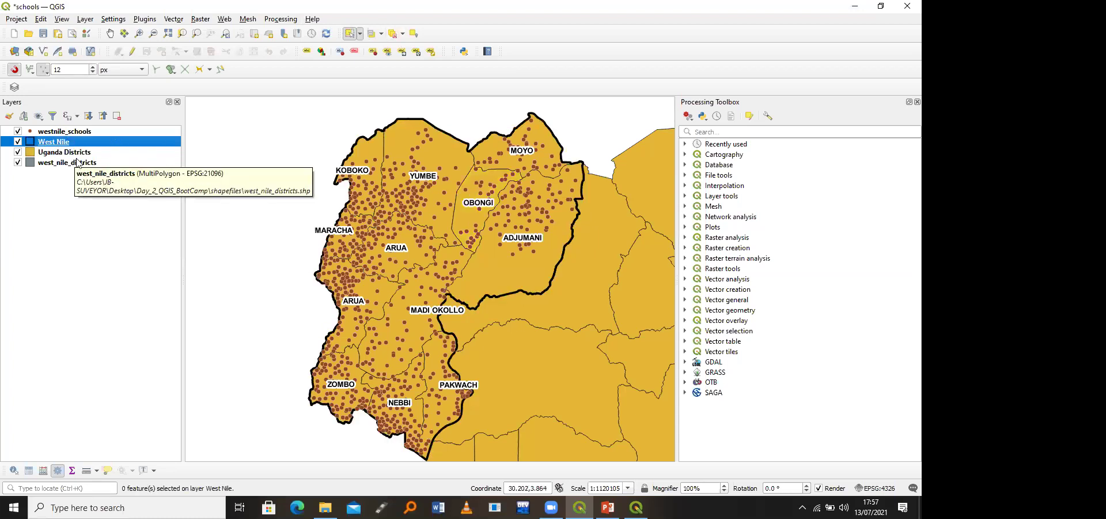
# Step: Set up a Clip with Uganda Districts and with westnile_schools as input and West Nile as overlay, and close it without running
pyautogui.click(64, 153)
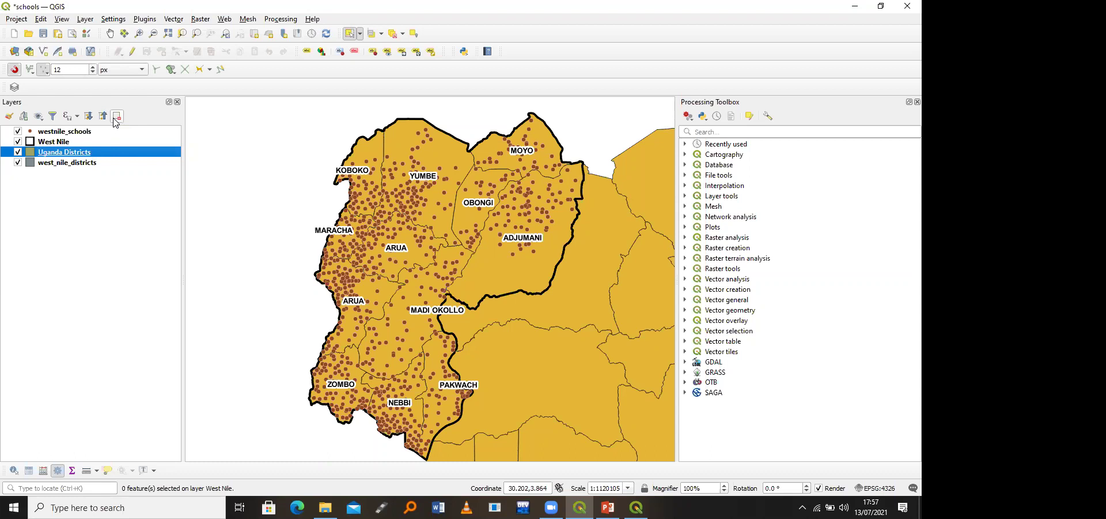
pyautogui.click(173, 19)
pyautogui.moveTo(201, 45)
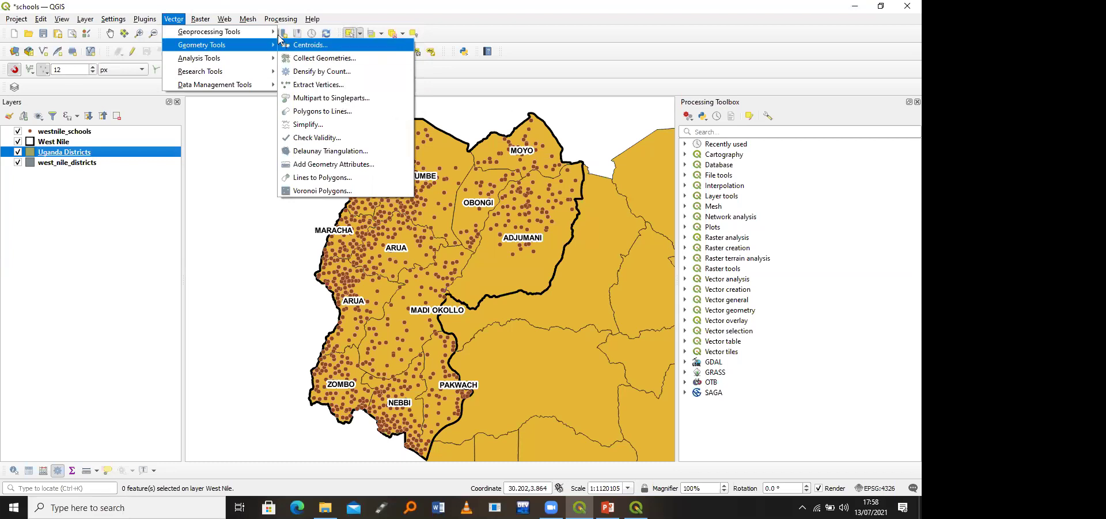
pyautogui.click(306, 46)
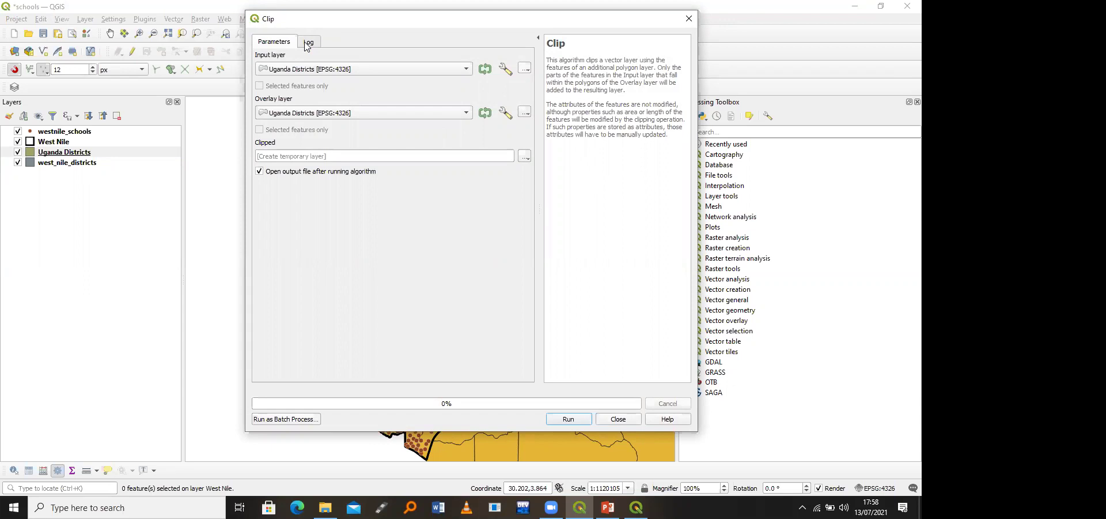
pyautogui.click(311, 70)
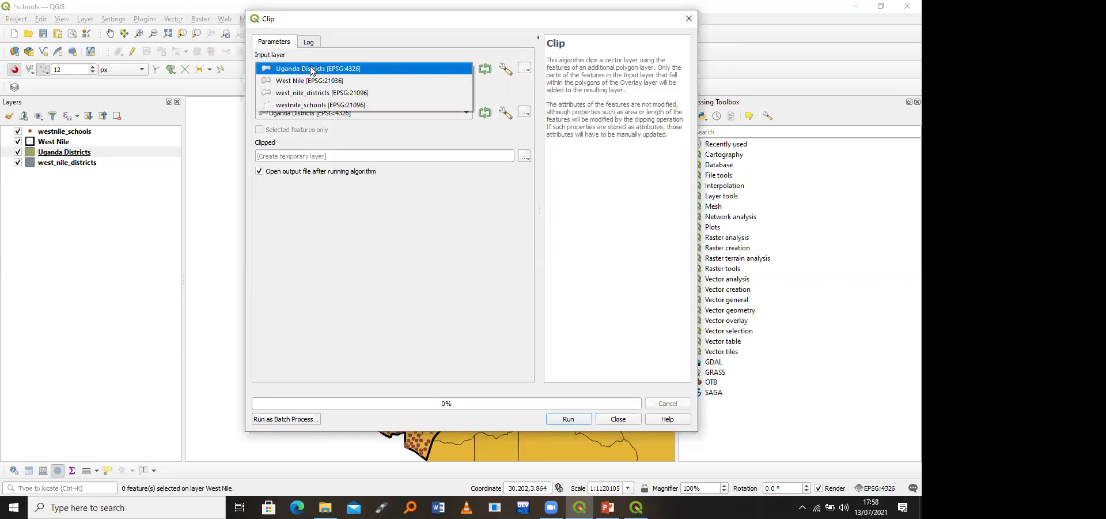
pyautogui.click(312, 70)
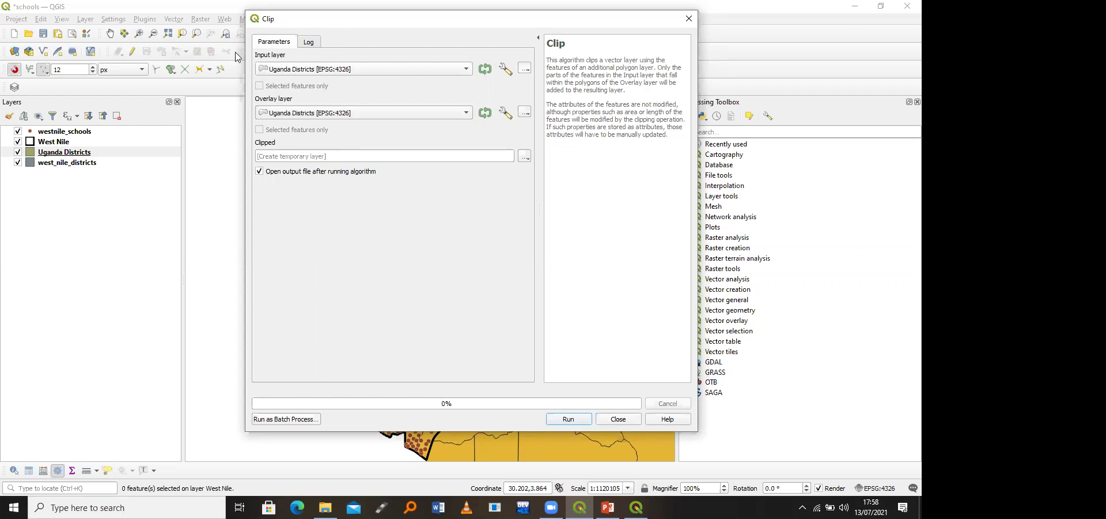
pyautogui.click(322, 113)
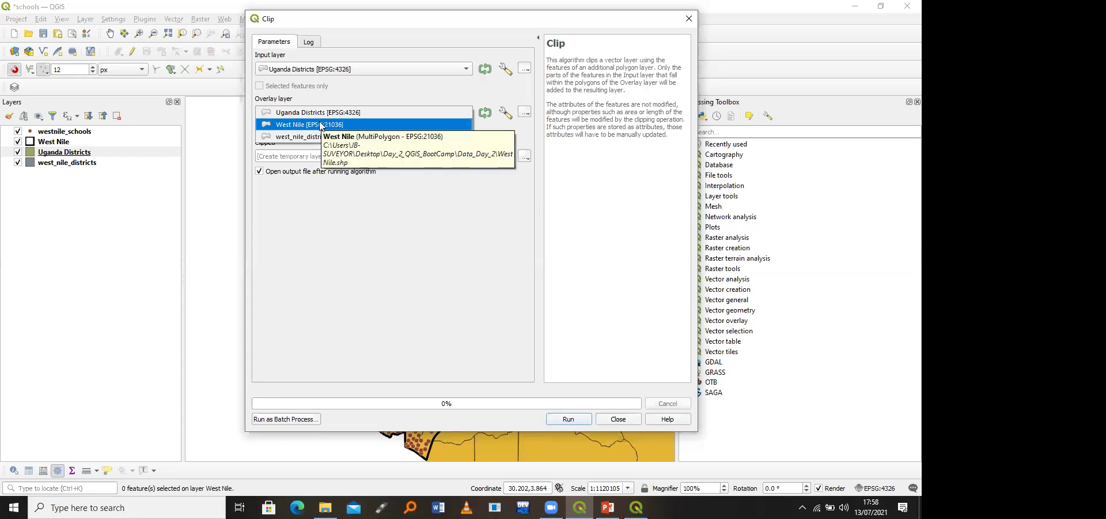
pyautogui.click(320, 124)
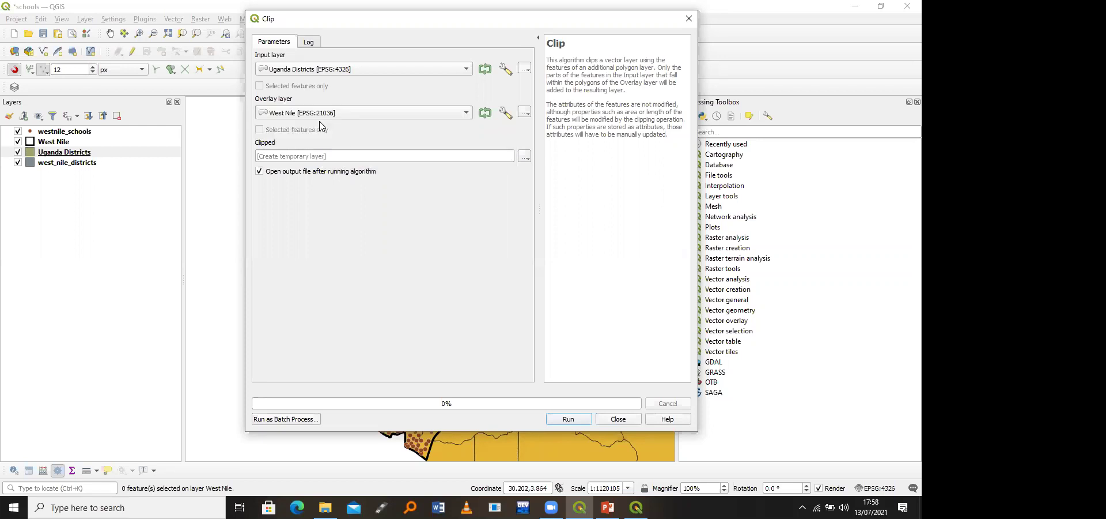
pyautogui.click(349, 70)
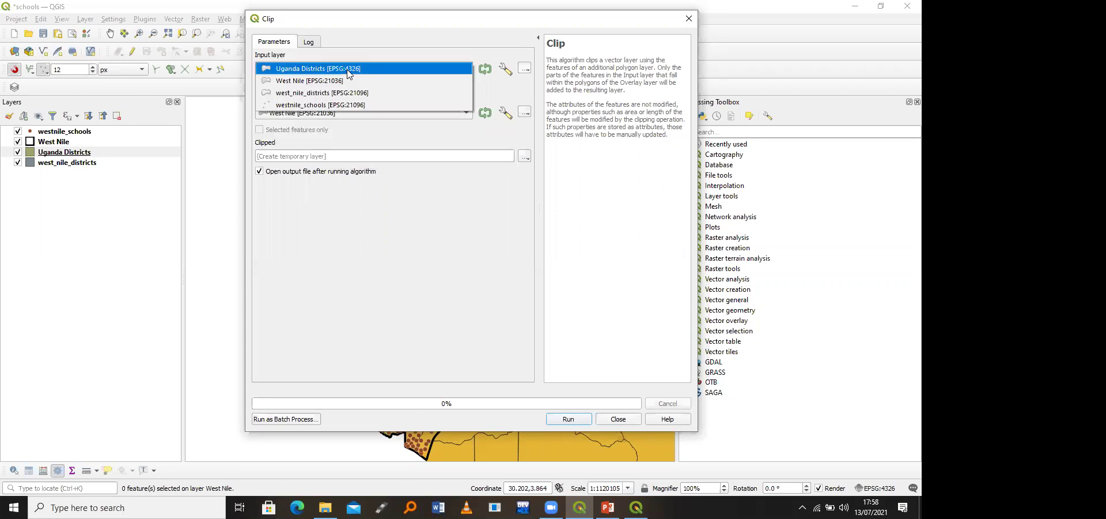
pyautogui.click(338, 107)
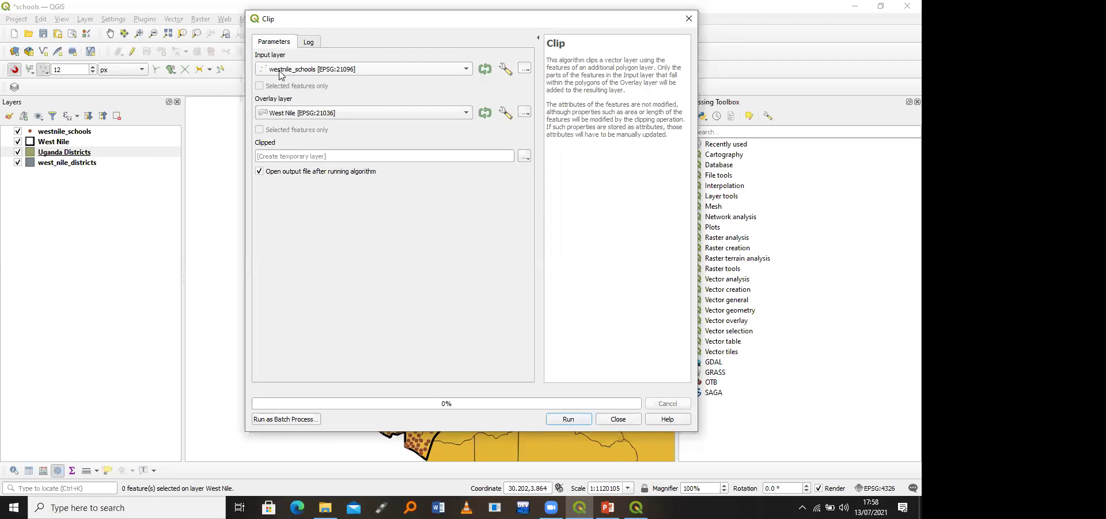
pyautogui.click(302, 113)
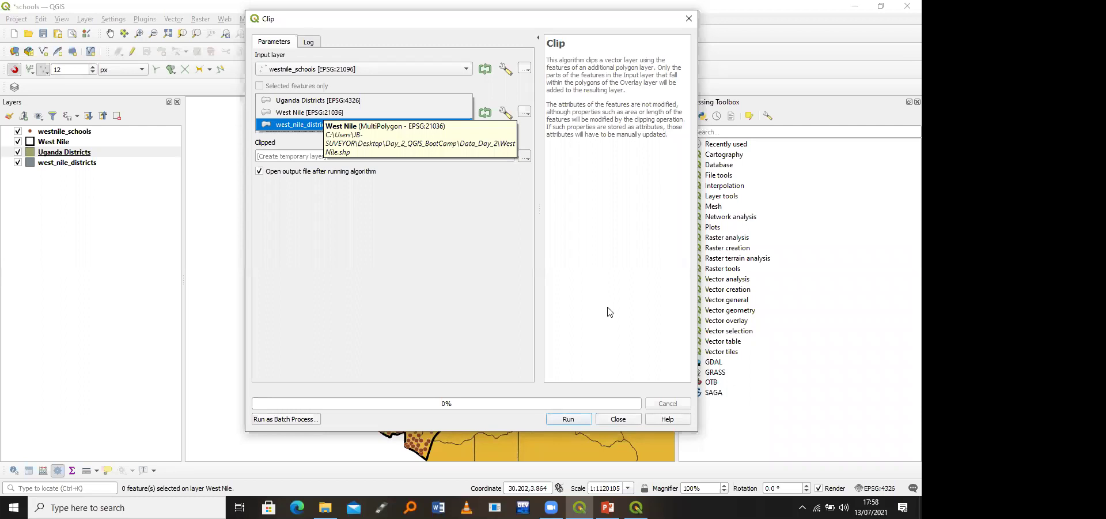
pyautogui.click(628, 417)
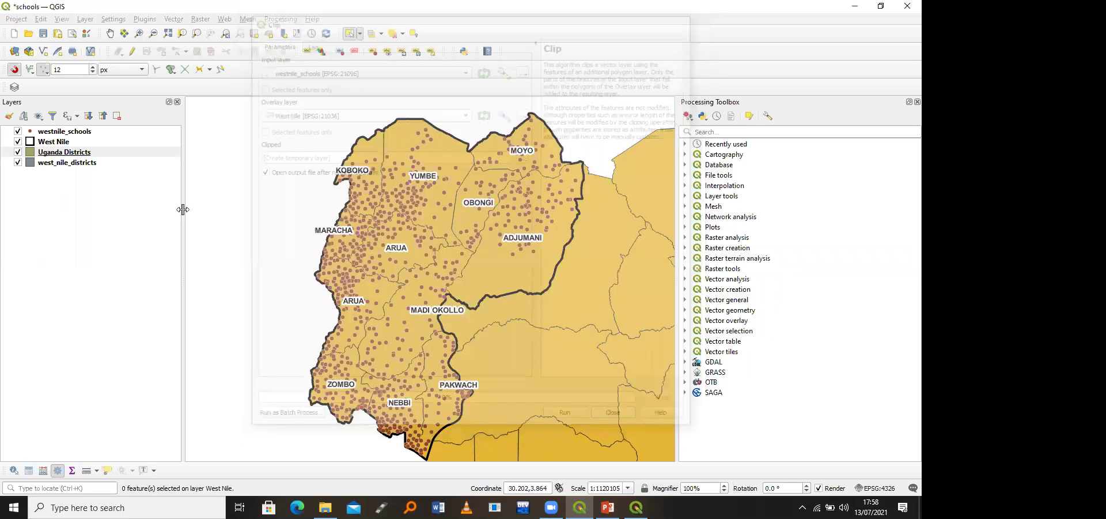
# Step: Remove the Uganda Districts layer from the project and zoom the map to the west_nile_districts layer
pyautogui.click(115, 118)
pyautogui.click(439, 264)
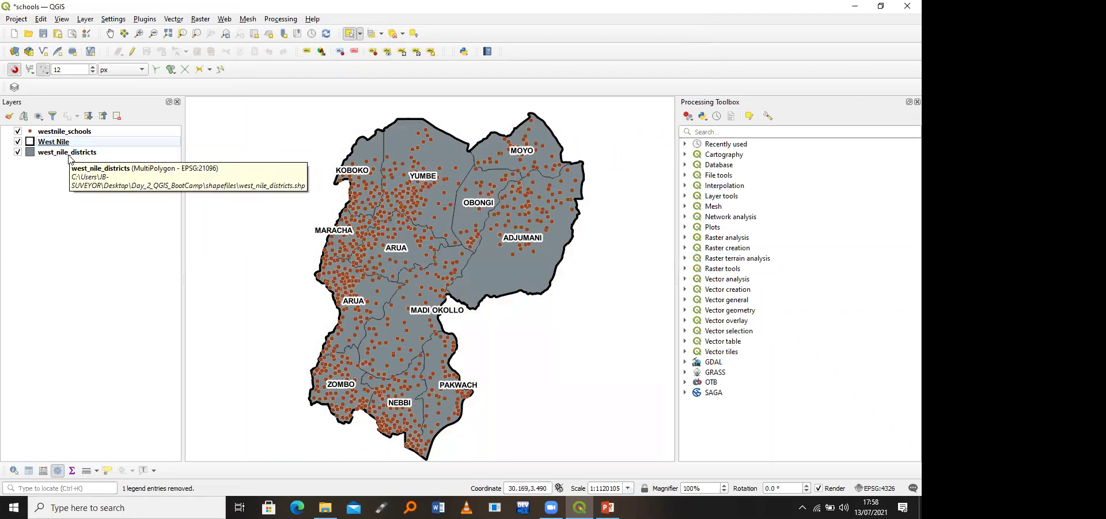
pyautogui.rightClick(70, 155)
pyautogui.click(71, 159)
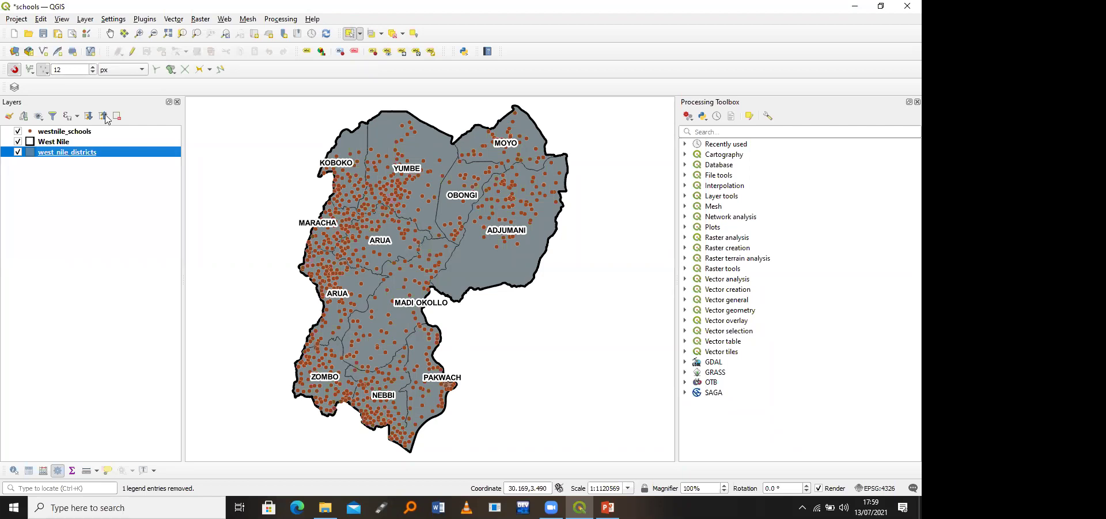
# Step: Select the Adjumani district of the west_nile_districts layer on the map, and clear the selection
pyautogui.click(348, 34)
pyautogui.click(491, 268)
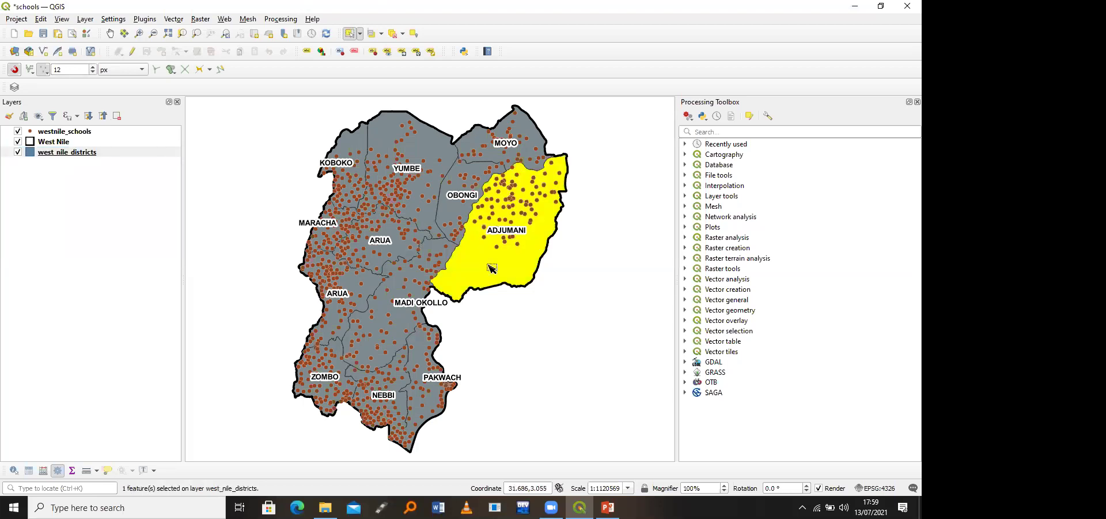
pyautogui.click(392, 34)
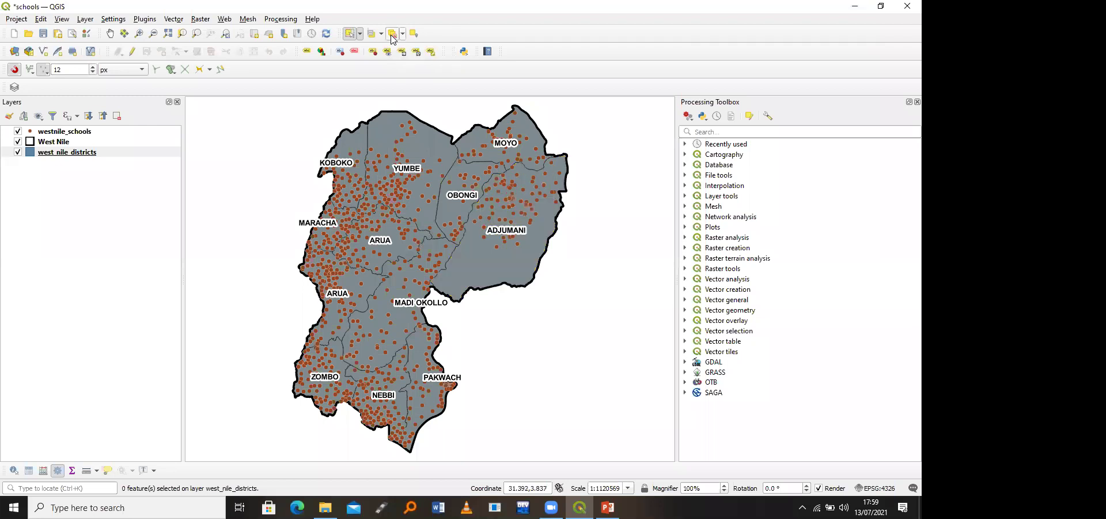
# Step: In the west_nile_districts attribute table, clear the first dname2019 value in edit mode, undo the deletion, and end editing
pyautogui.rightClick(74, 151)
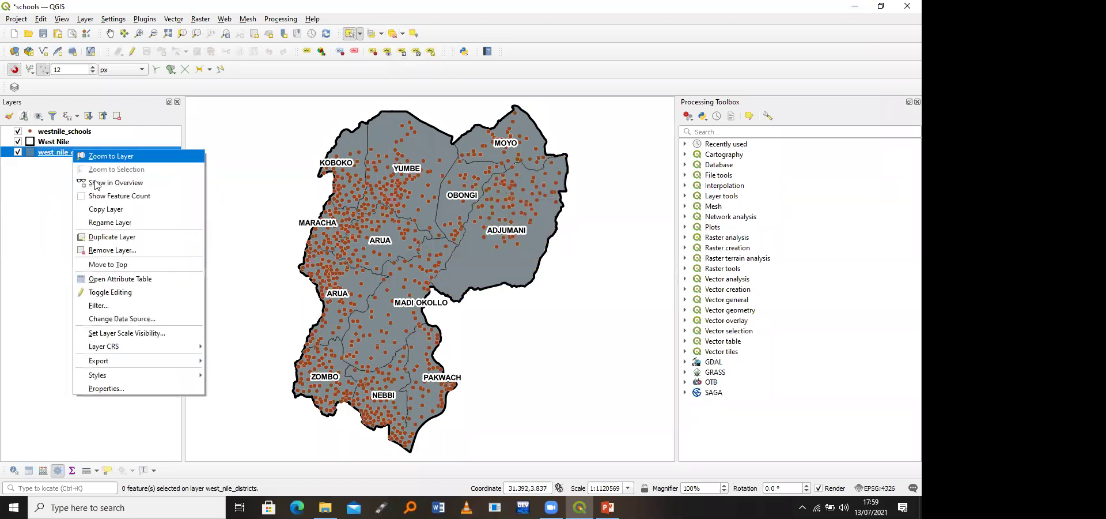
pyautogui.click(134, 279)
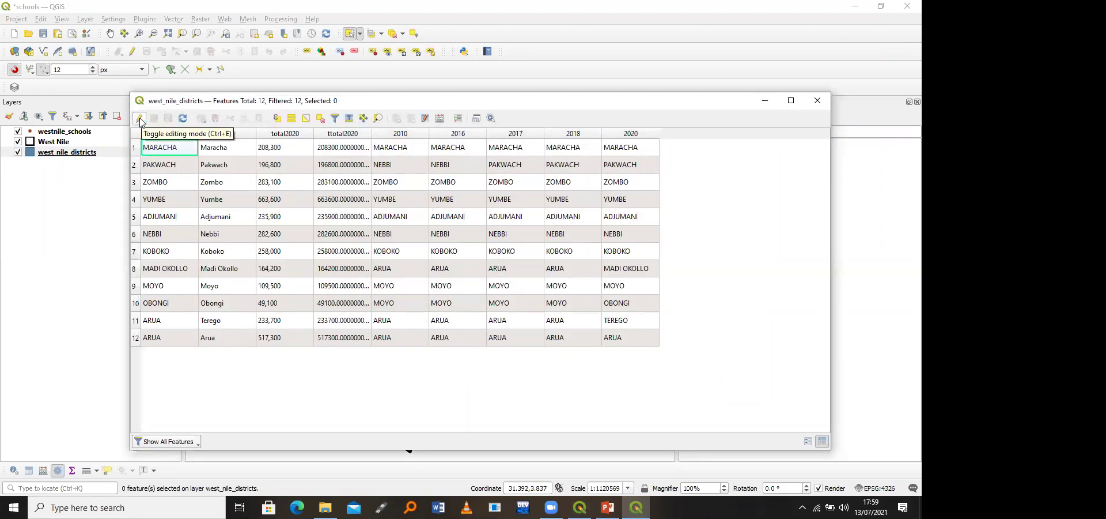
pyautogui.click(139, 118)
pyautogui.doubleClick(179, 165)
pyautogui.press('BackSpace')
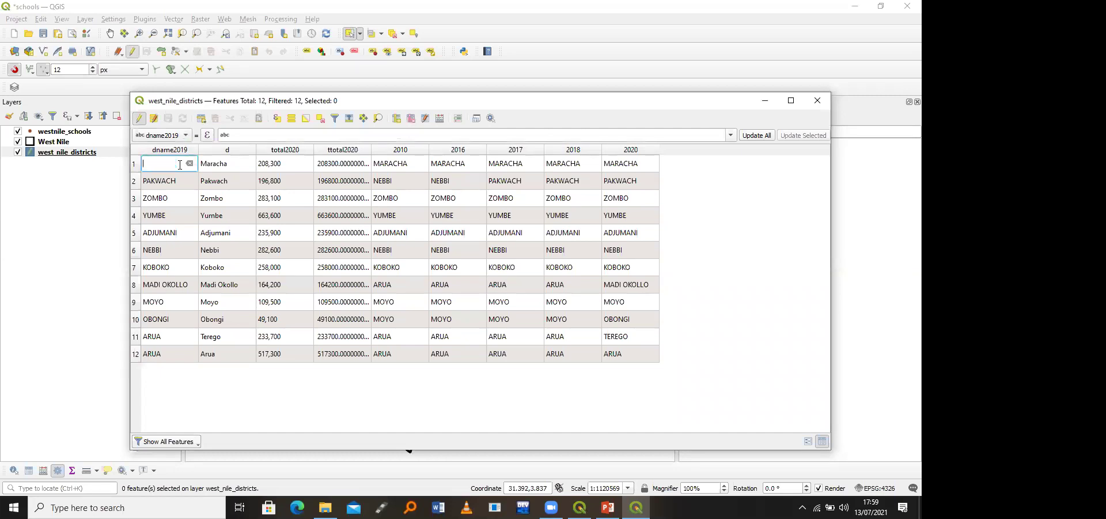
pyautogui.hotkey('ctrl', 'z')
pyautogui.click(818, 100)
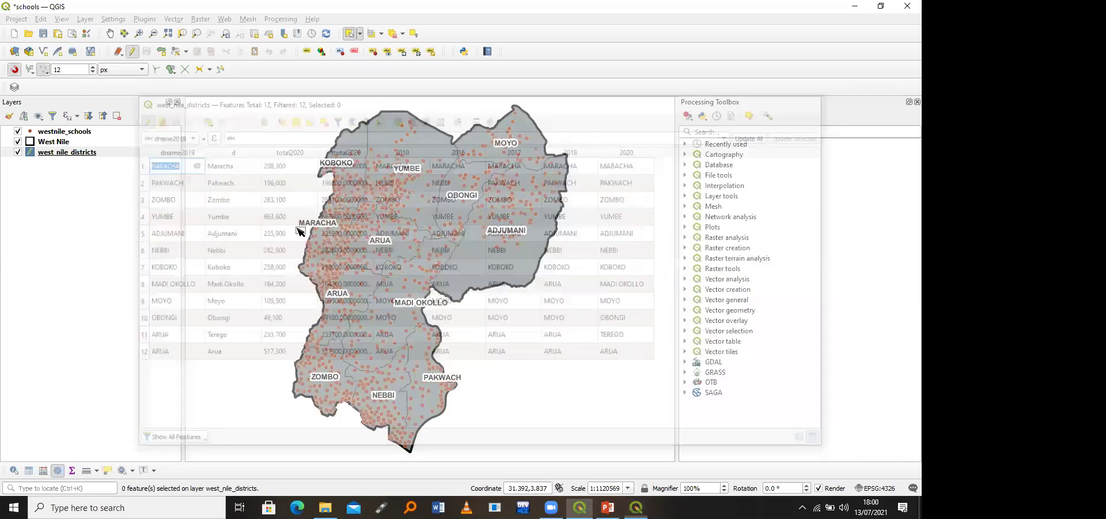
pyautogui.click(132, 54)
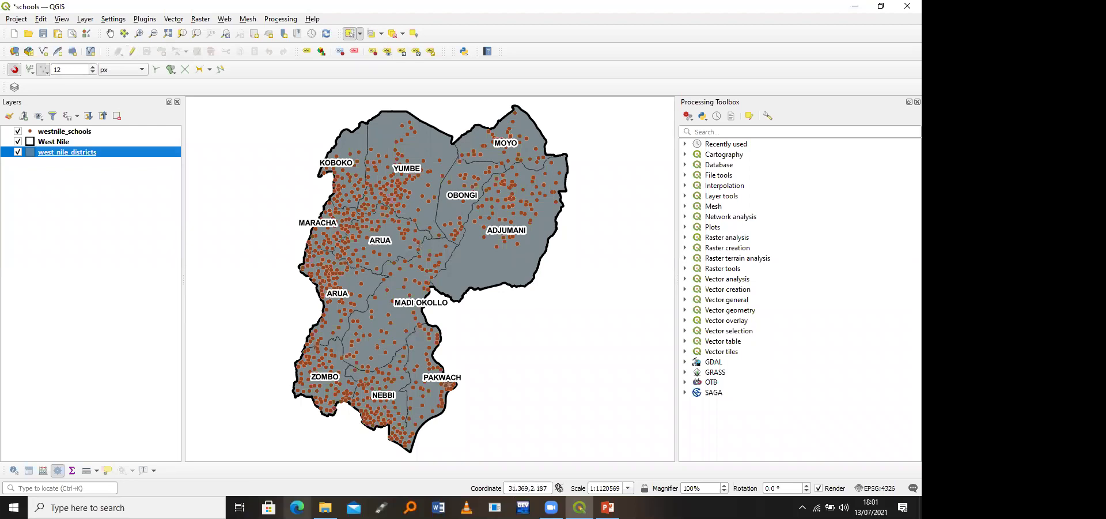
# Step: Switch to Google Chrome by finding and launching it from the Windows search
pyautogui.click(77, 507)
pyautogui.write('chr')
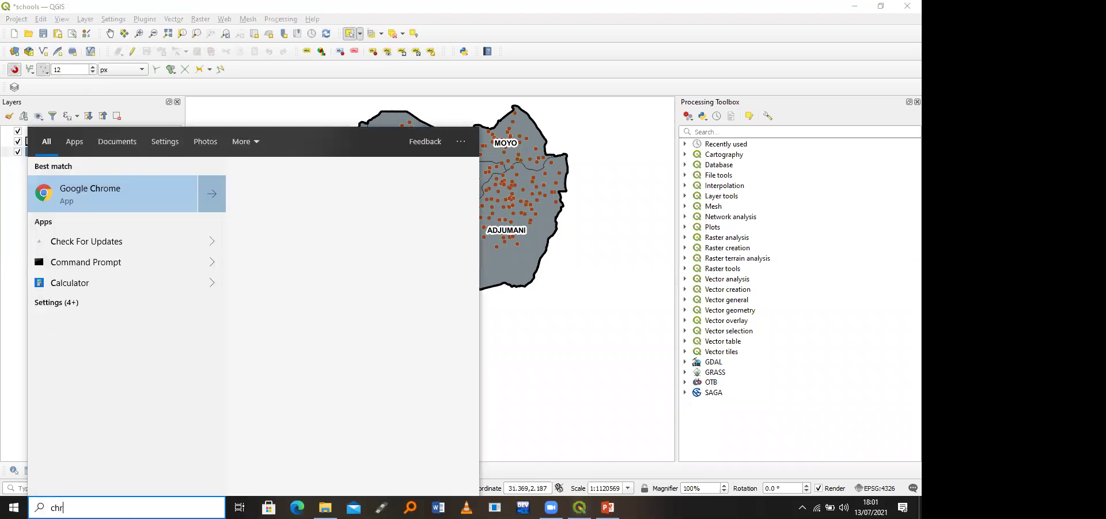
pyautogui.write('ome')
pyautogui.press('Return')
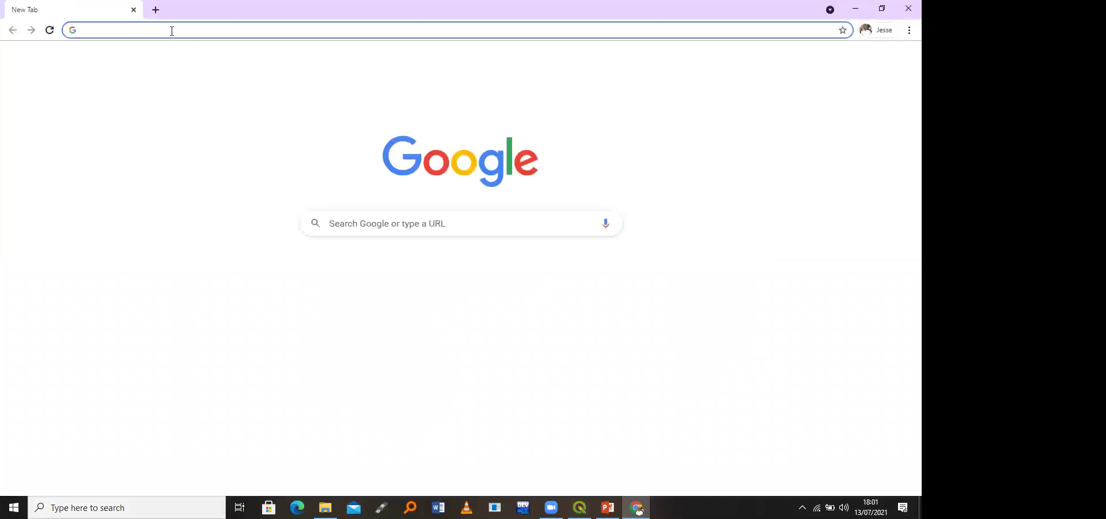
# Step: Search Google for "uganda schools shapefile download"
pyautogui.click(171, 31)
pyautogui.write('ugan')
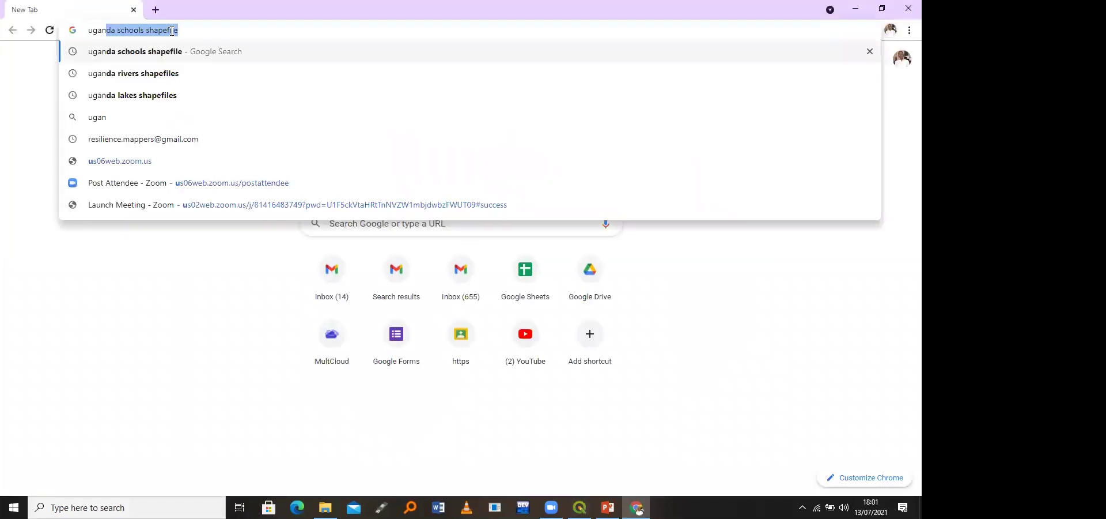
pyautogui.write('da schools ')
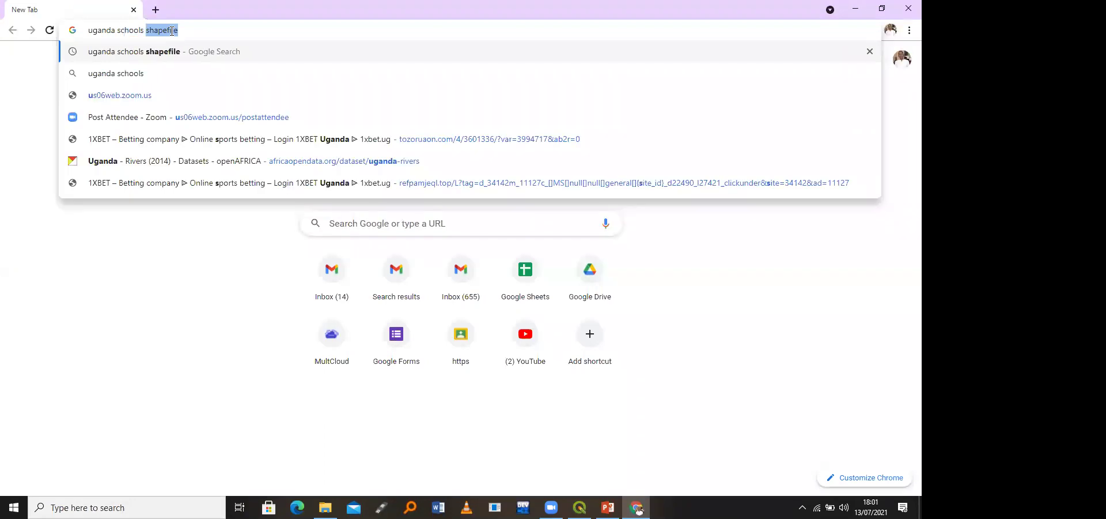
pyautogui.write('shapefile d')
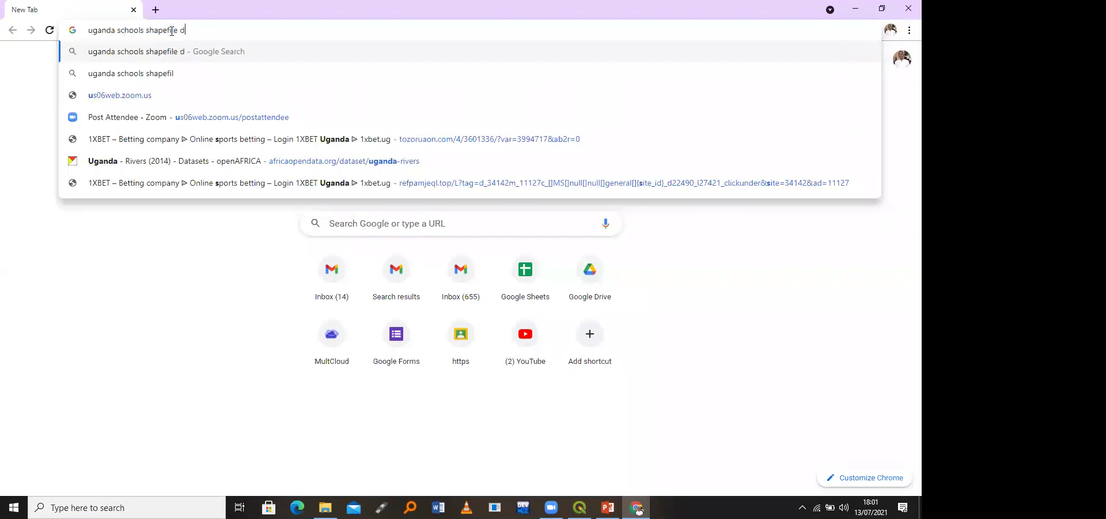
pyautogui.write('owm')
pyautogui.press('BackSpace')
pyautogui.write('nloa')
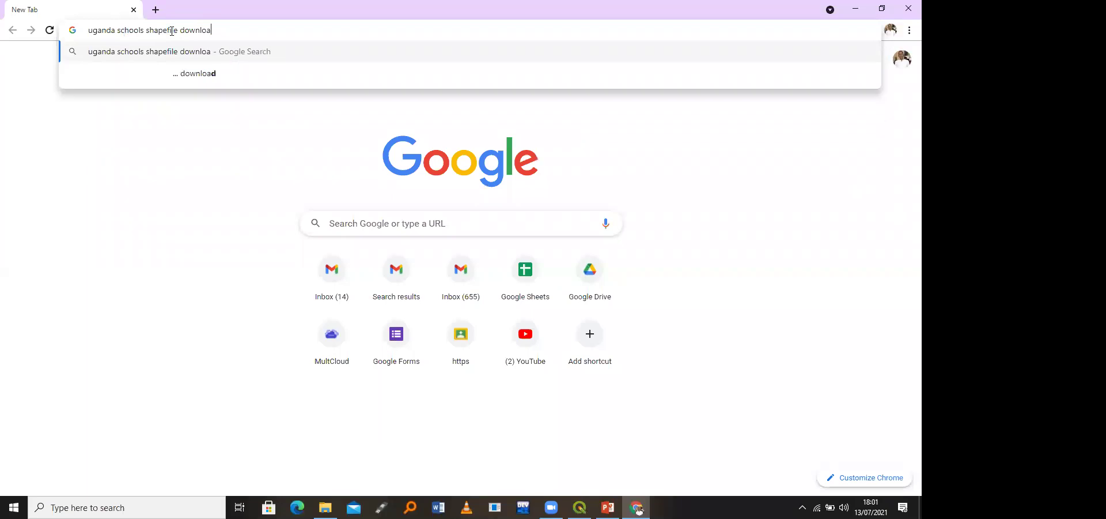
pyautogui.write('d')
pyautogui.press('Return')
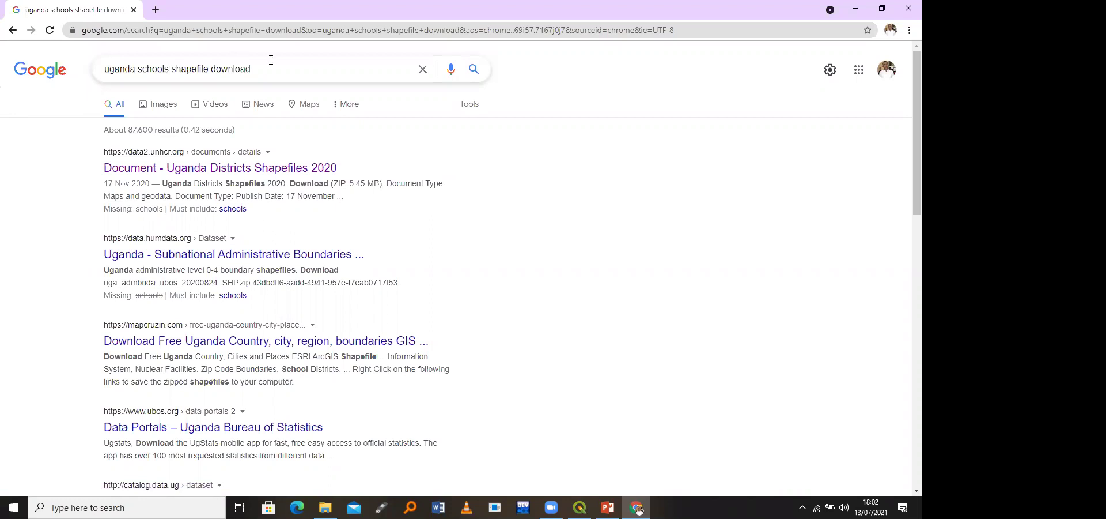
# Step: Shorten the Google query to "uganda schools shapefile" and run the search again
pyautogui.moveTo(250, 69); pyautogui.dragTo(215, 67)
pyautogui.press('BackSpace')
pyautogui.press('Return')
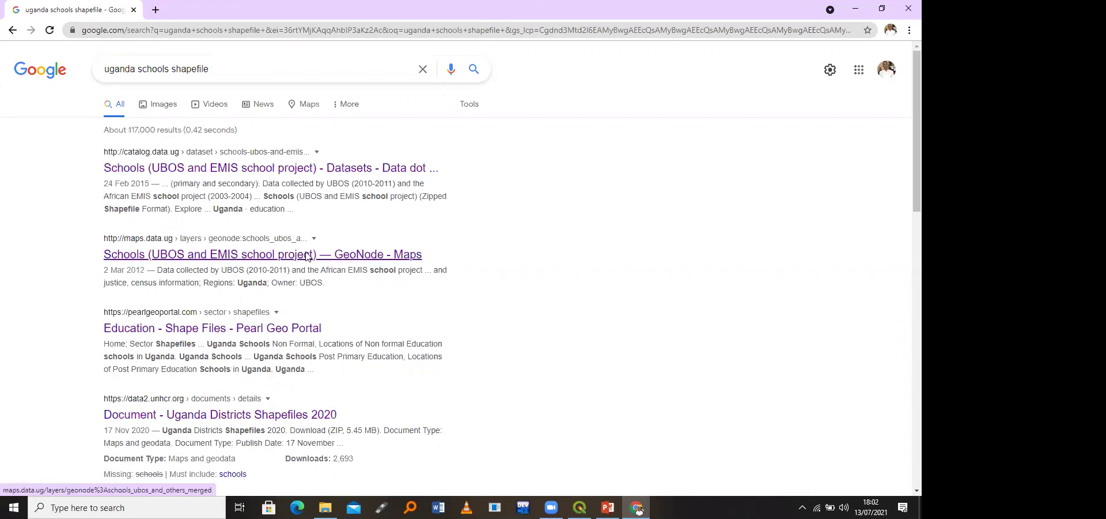
# Step: Open the GeoNode Schools and Pearl Geo Portal education results in separate tabs, and view the GeoNode Schools page
pyautogui.middleClick(306, 258)
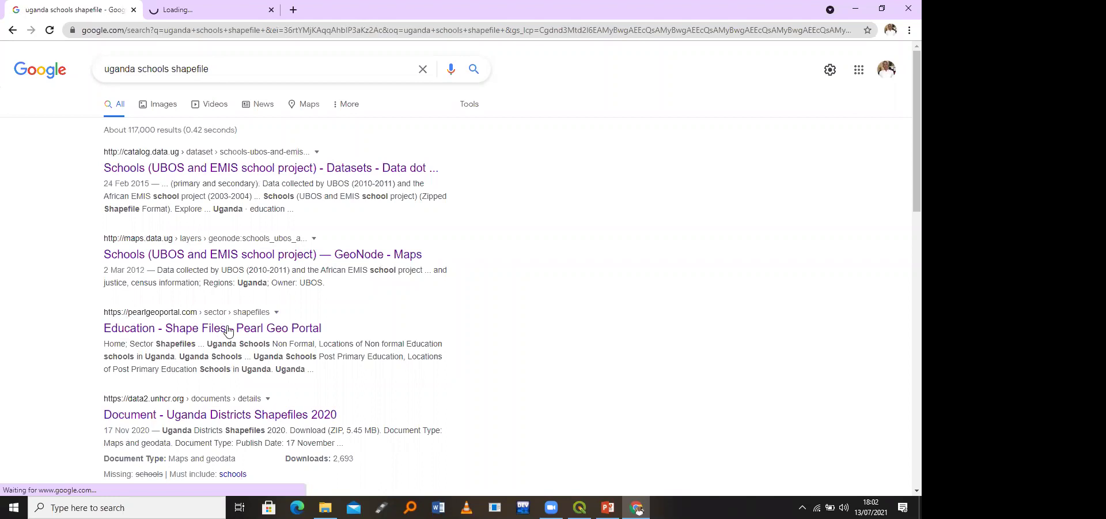
pyautogui.rightClick(233, 331)
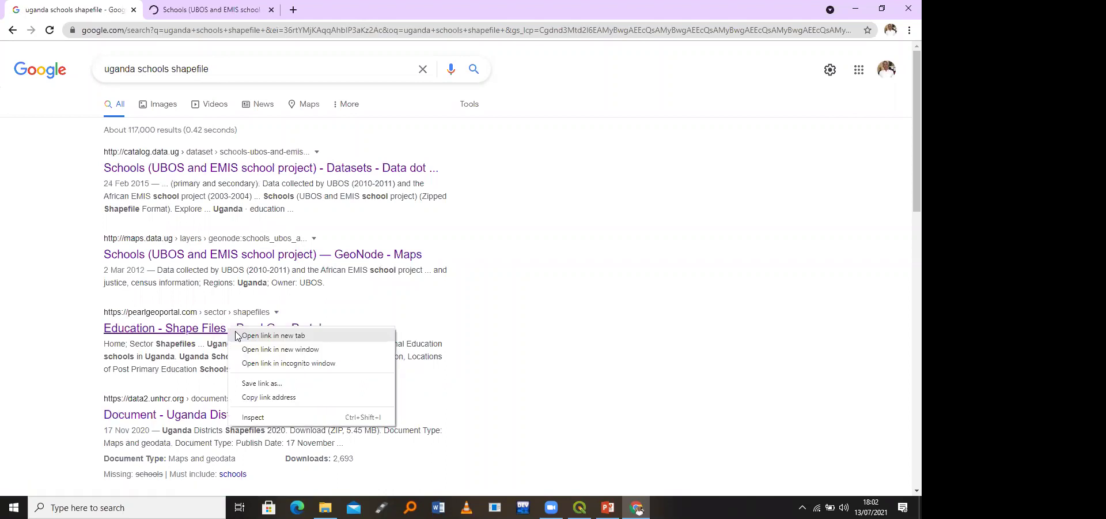
pyautogui.press('Return')
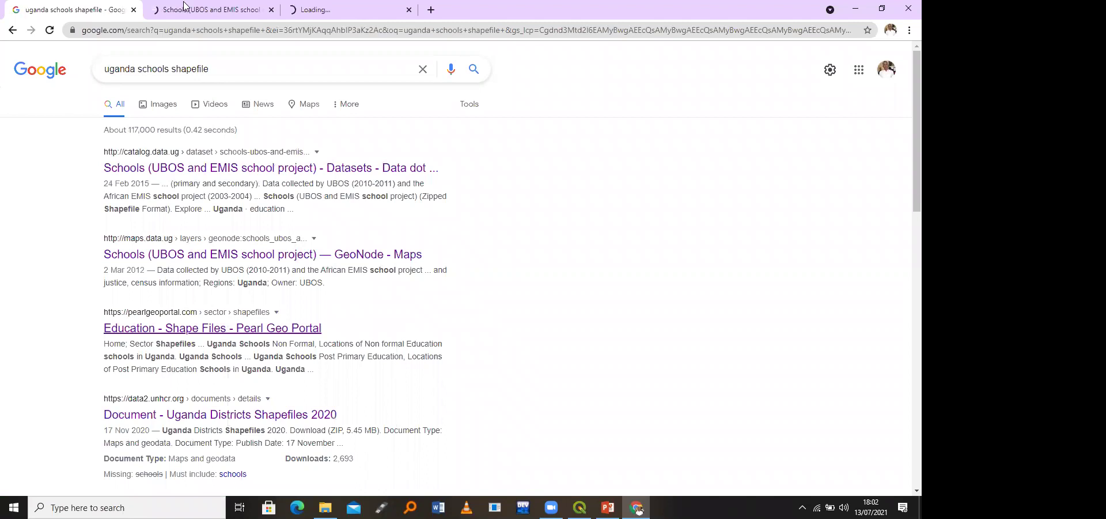
pyautogui.click(183, 4)
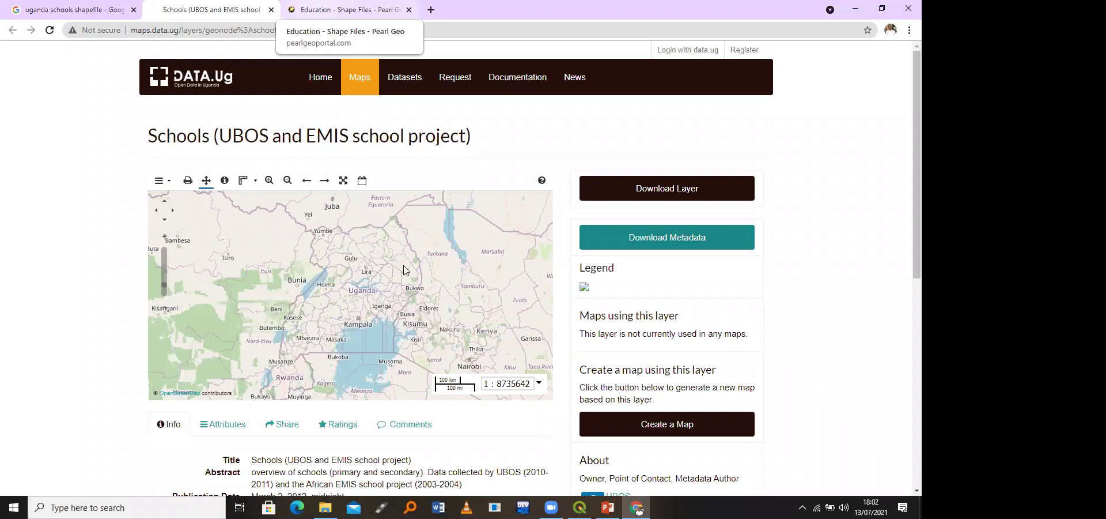
# Step: View the download formats for the Schools (UBOS and EMIS school project) layer, and close all the browser tabs
pyautogui.click(674, 192)
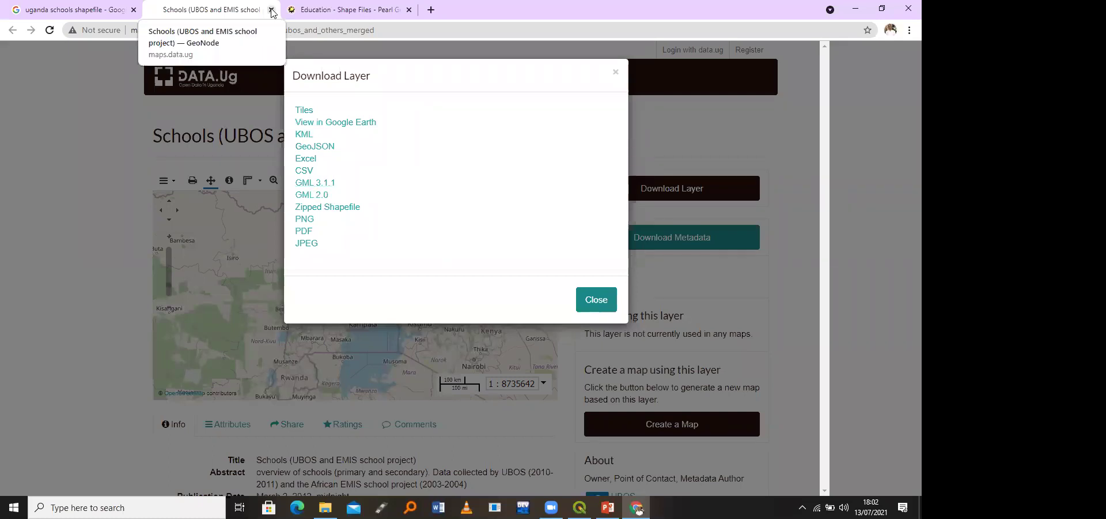
pyautogui.click(271, 11)
pyautogui.click(271, 11)
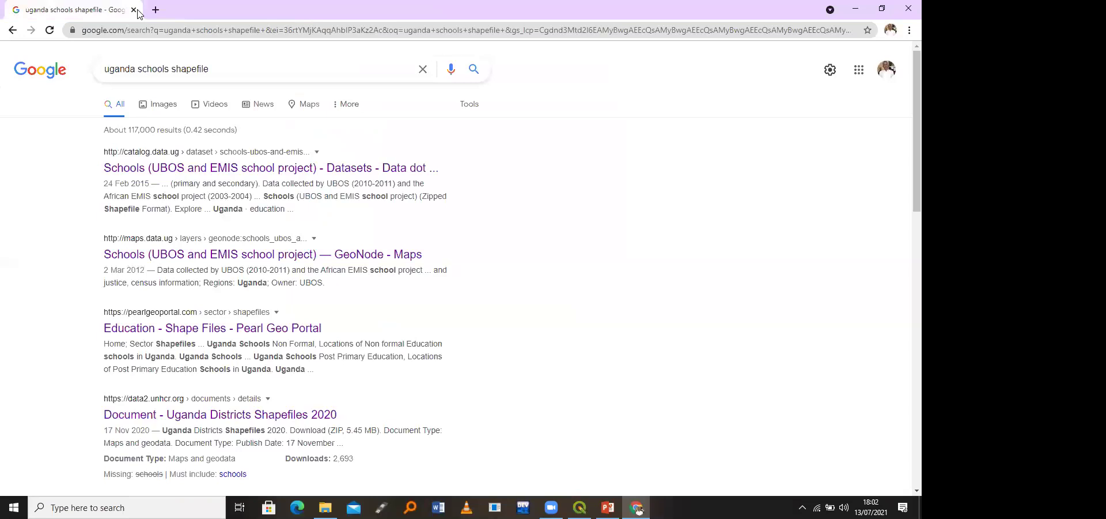
pyautogui.click(135, 11)
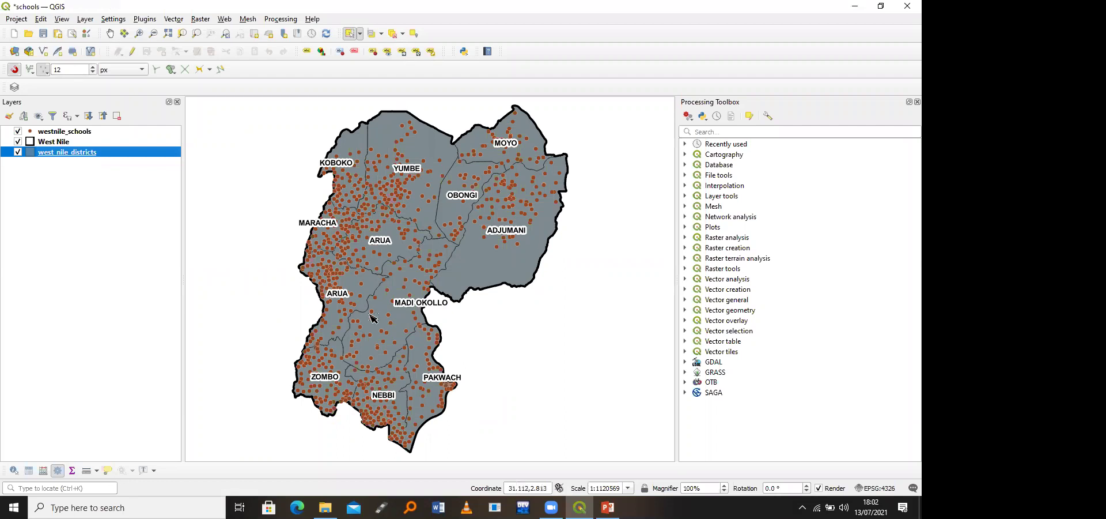
# Step: Save the schools project in QGIS and bring up the Zoom meeting
pyautogui.hotkey('ctrl', 's')
pyautogui.click(551, 507)
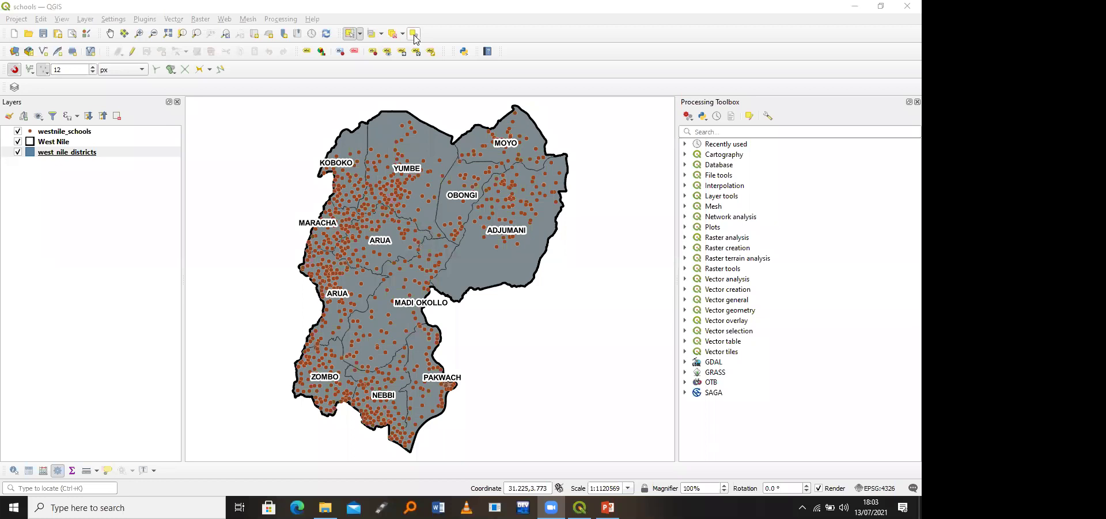
# Step: Examine the list of panels and toolbars that can be shown or hidden in QGIS
pyautogui.rightClick(505, 39)
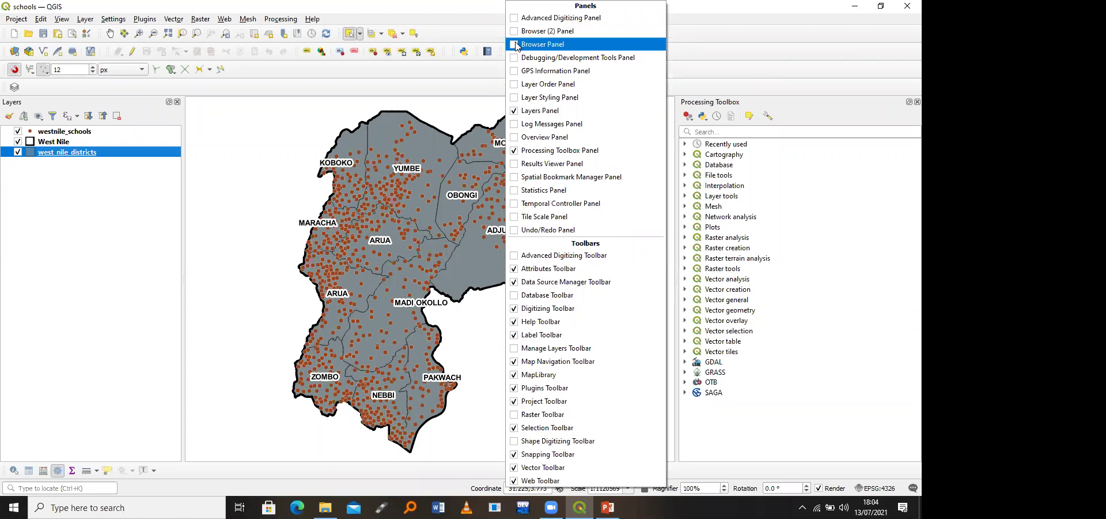
pyautogui.rightClick(682, 45)
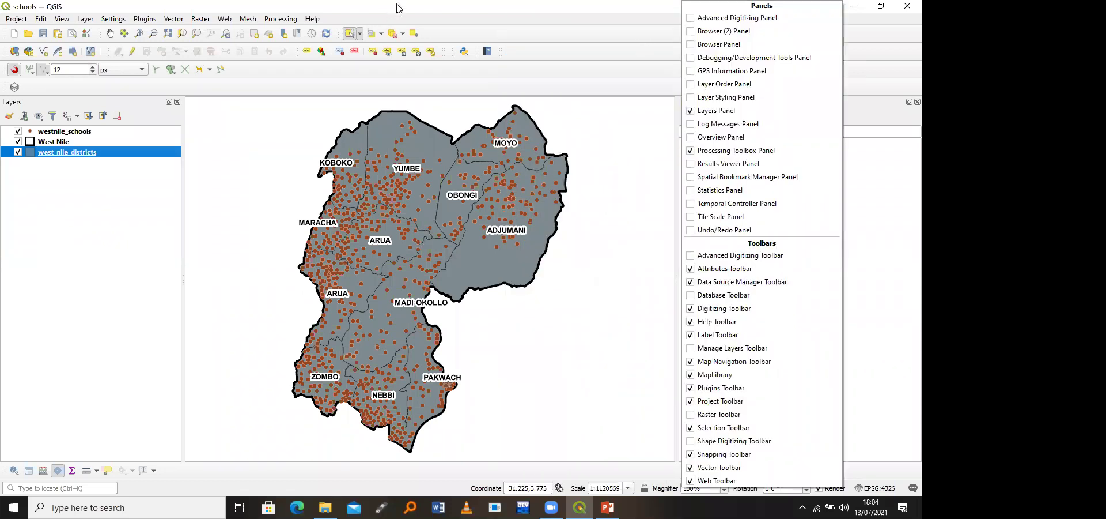
pyautogui.click(286, 21)
pyautogui.click(288, 22)
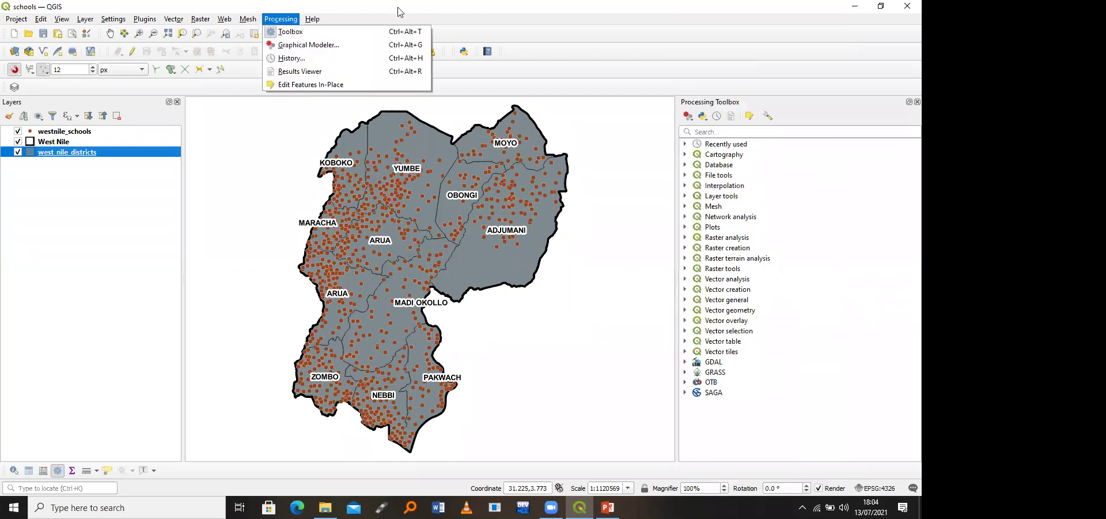
pyautogui.press('Right')
pyautogui.click(621, 54)
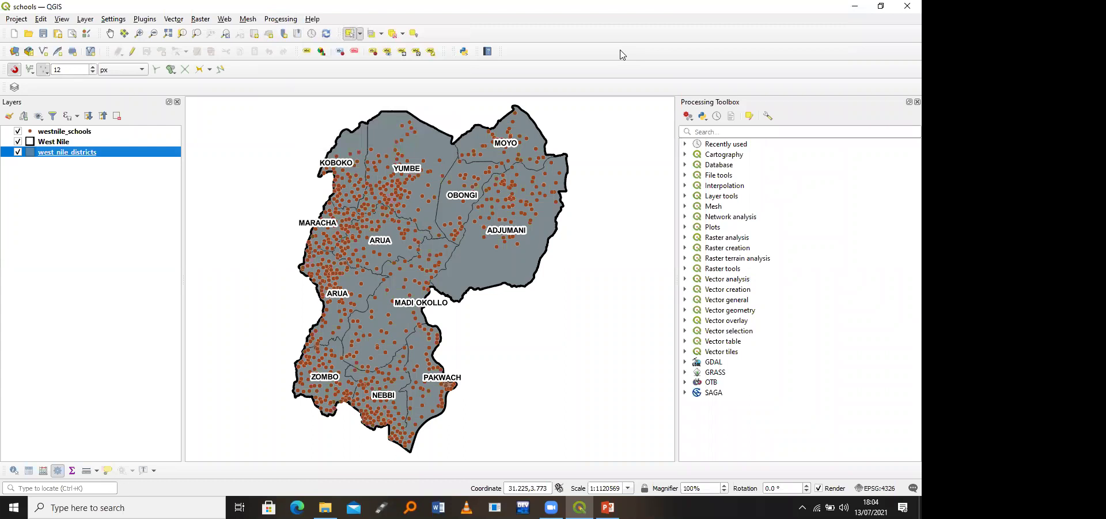
pyautogui.rightClick(615, 82)
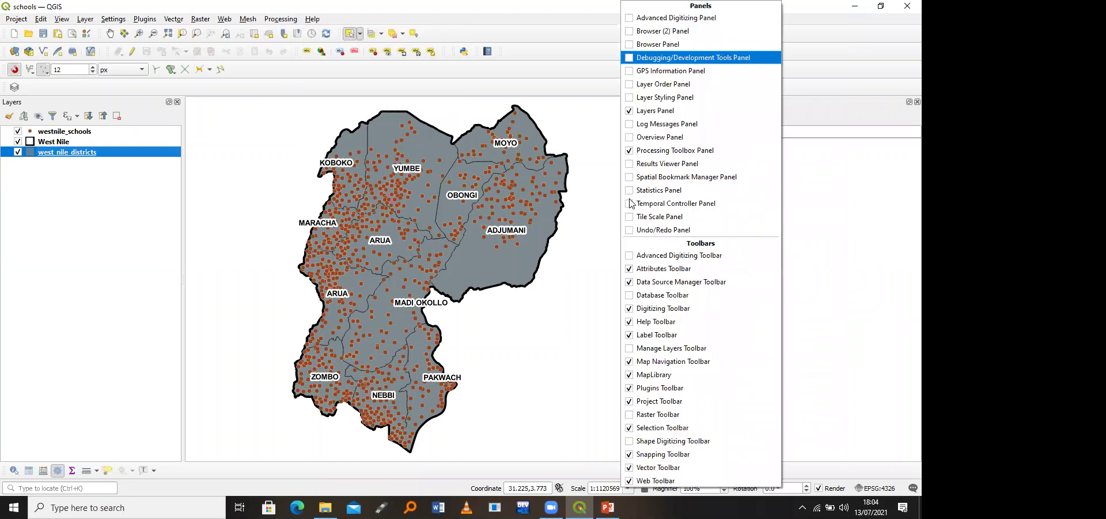
pyautogui.press('Up')
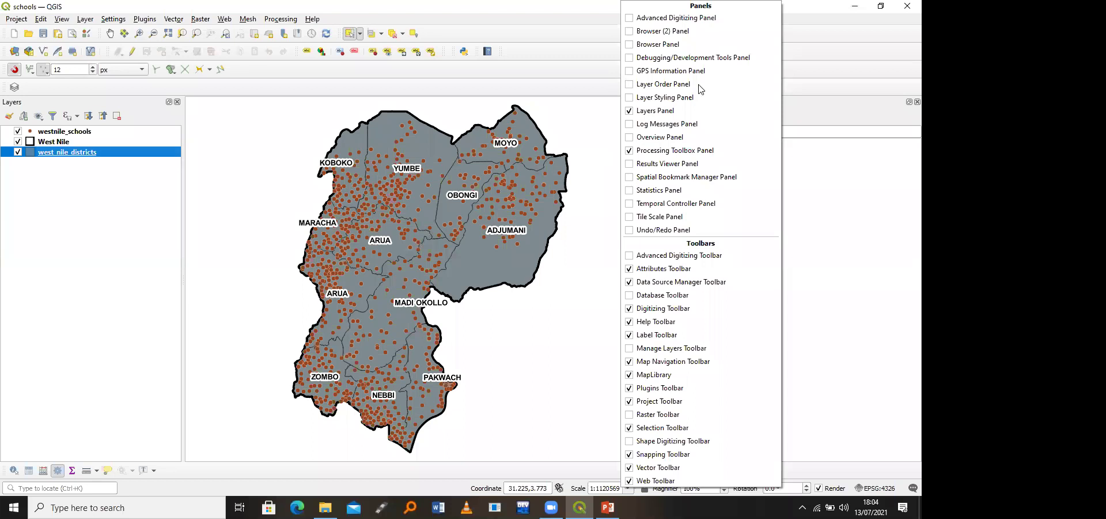
pyautogui.click(596, 60)
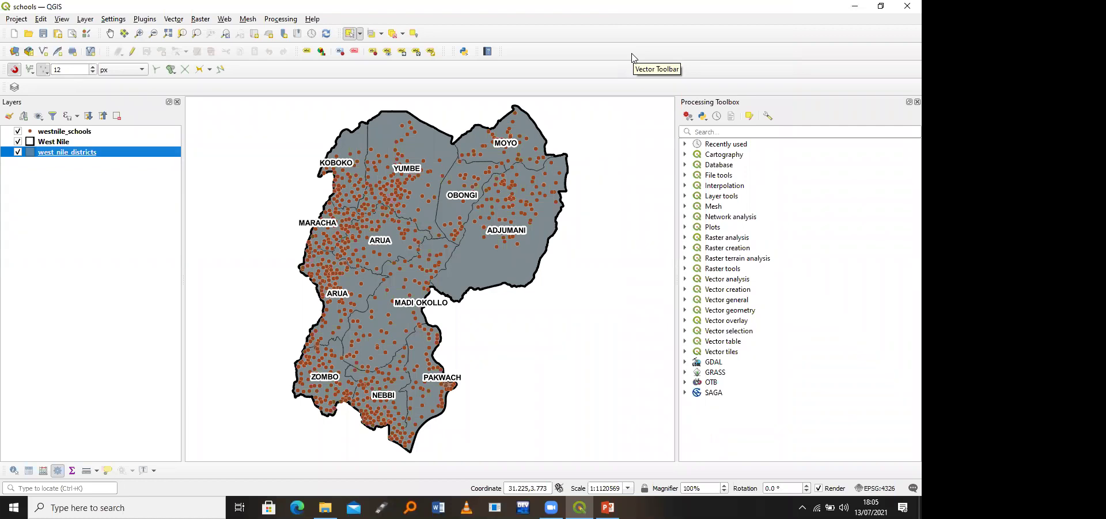
# Step: Hide the Attributes Toolbar and show it again
pyautogui.rightClick(574, 73)
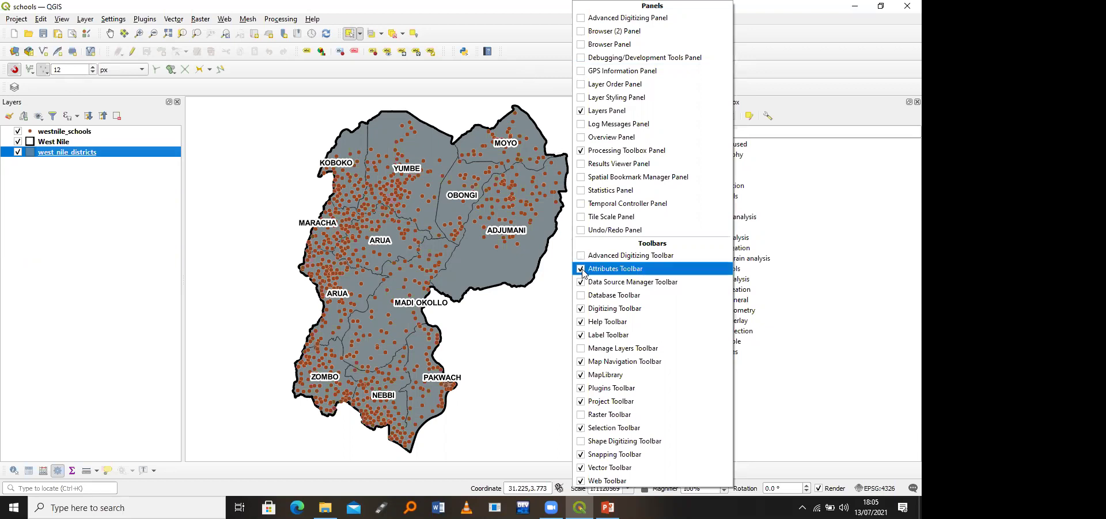
pyautogui.click(573, 69)
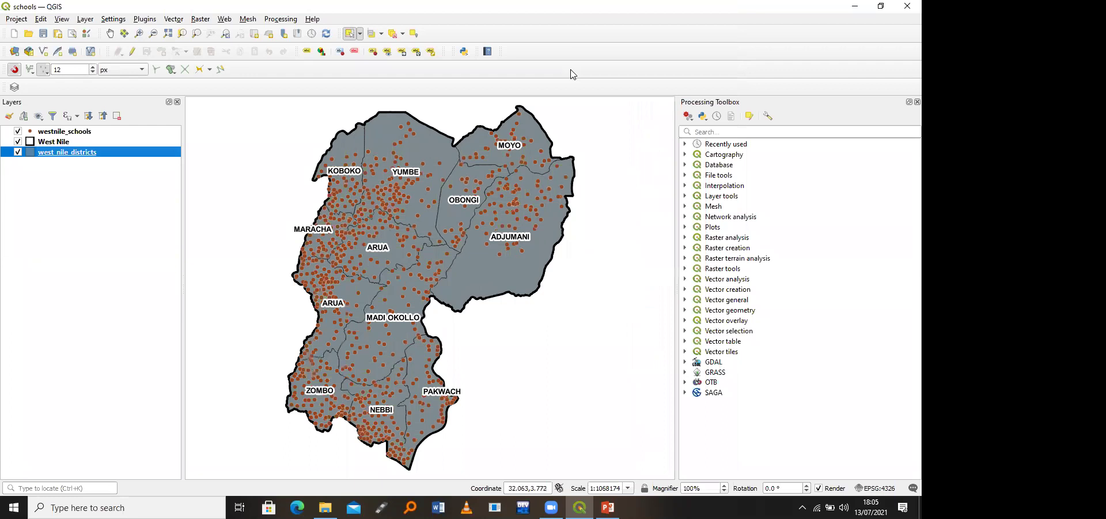
pyautogui.rightClick(581, 269)
pyautogui.click(581, 269)
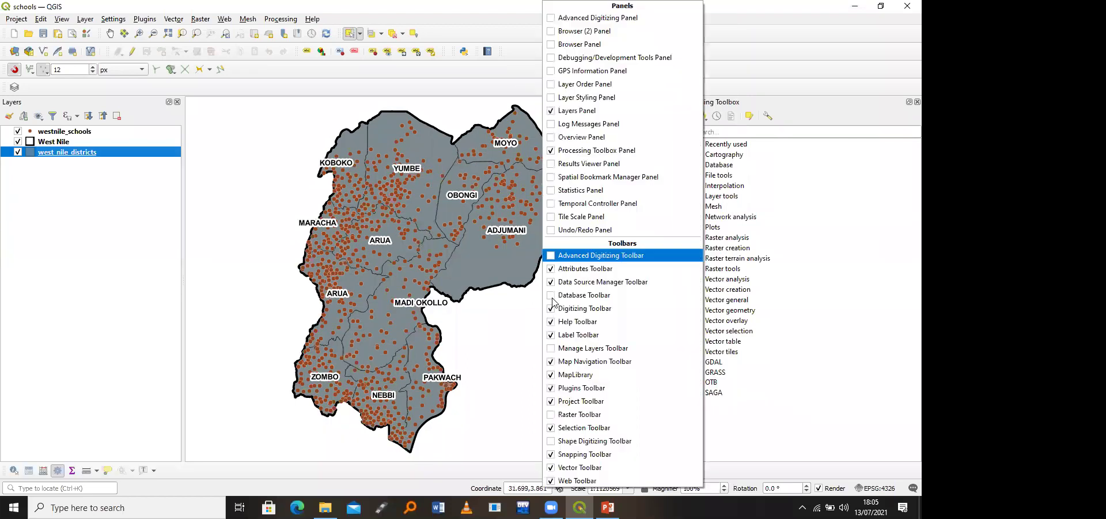
# Step: Hide the Attributes Toolbar from the QGIS interface
pyautogui.rightClick(556, 287)
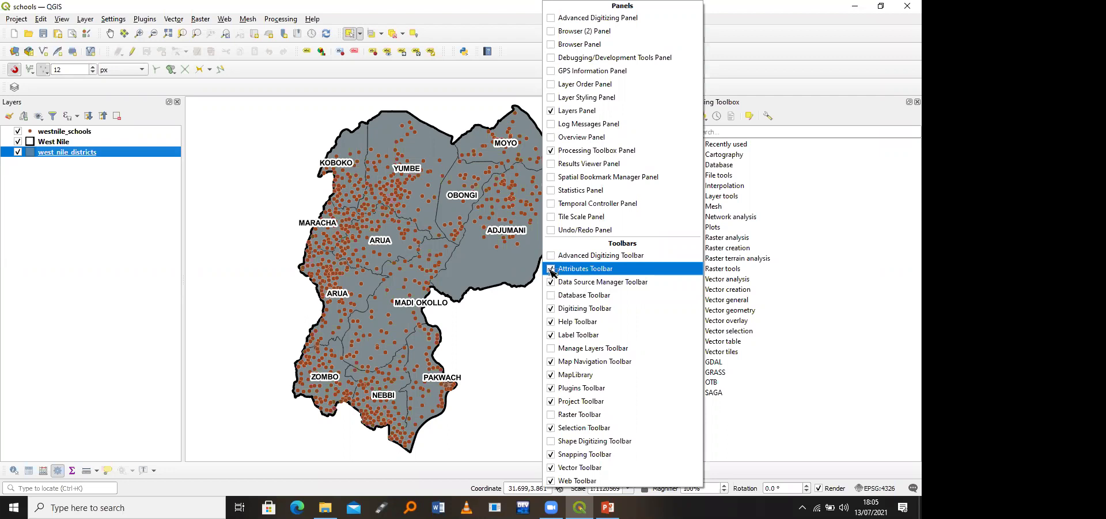
pyautogui.click(550, 270)
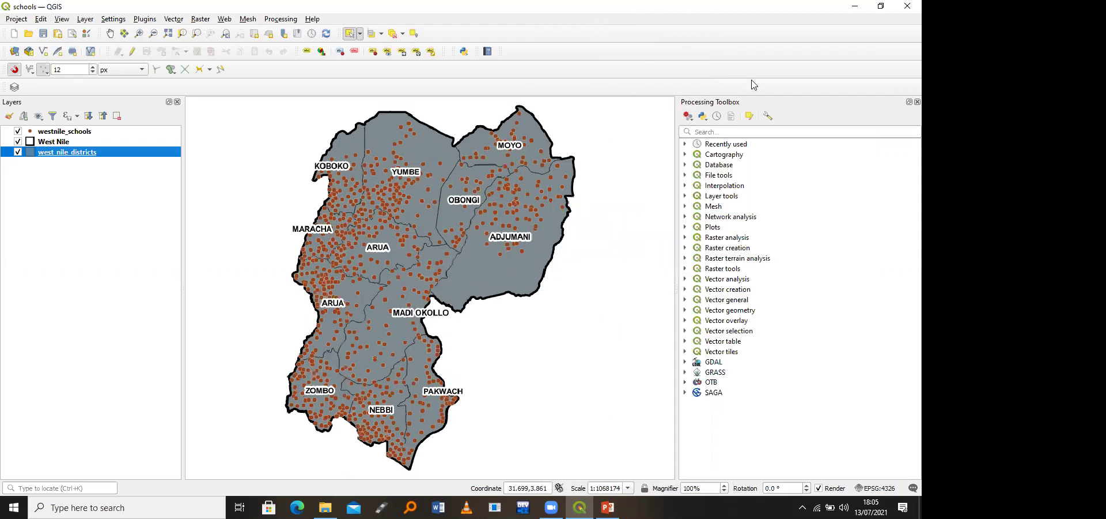
# Step: Show the Attributes Toolbar again and dock it in the same row as the Snapping Toolbar
pyautogui.rightClick(793, 244)
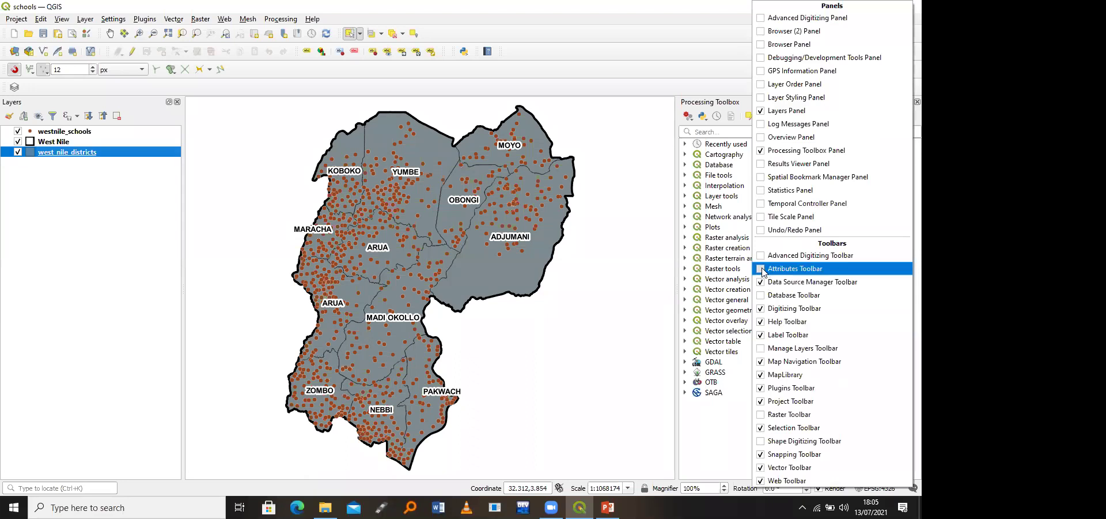
pyautogui.click(762, 268)
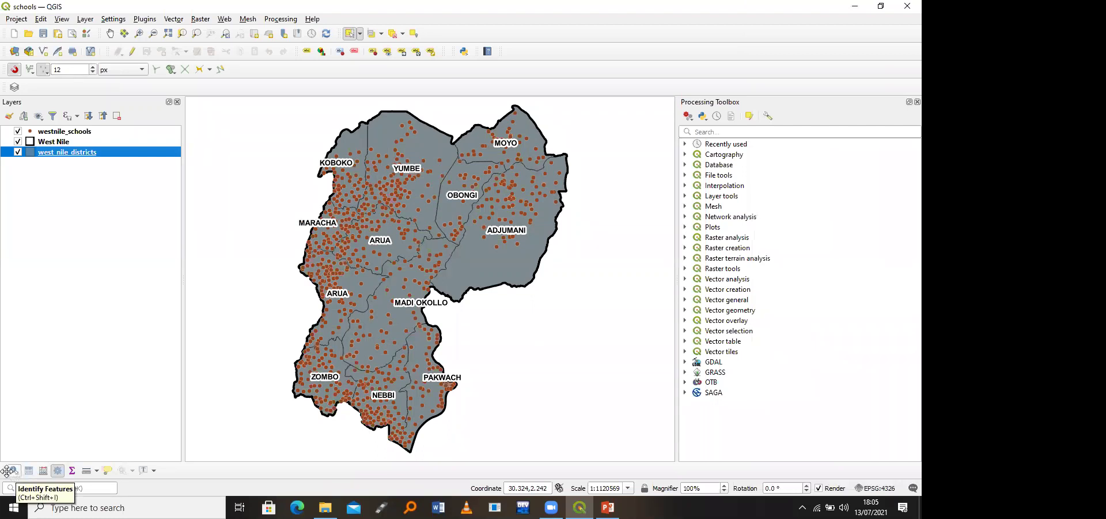
pyautogui.moveTo(6, 471); pyautogui.dragTo(257, 68)
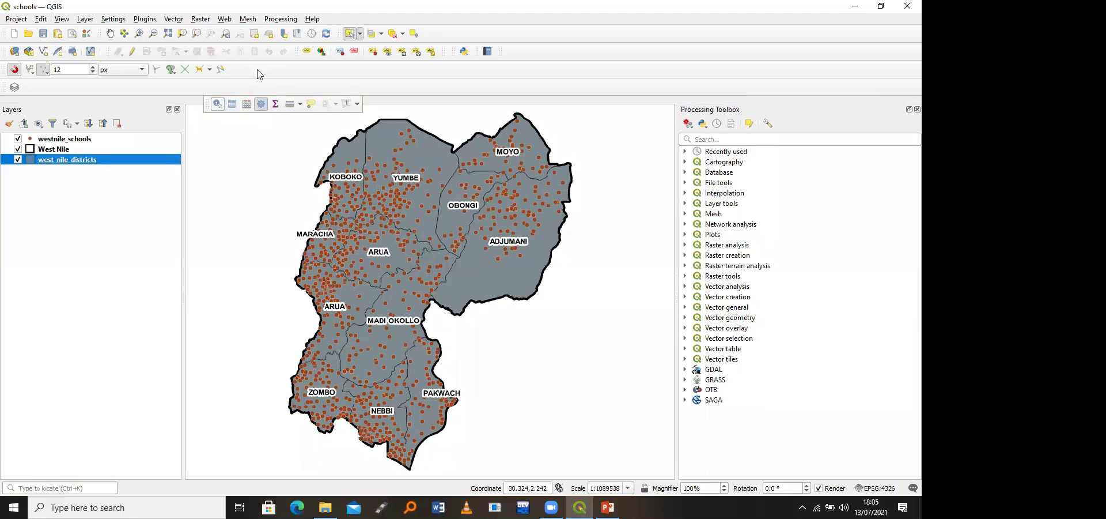
# Step: Identify the Yumbe district and redock the Attributes Toolbar along the area below the map, closing the identification results
pyautogui.click(423, 218)
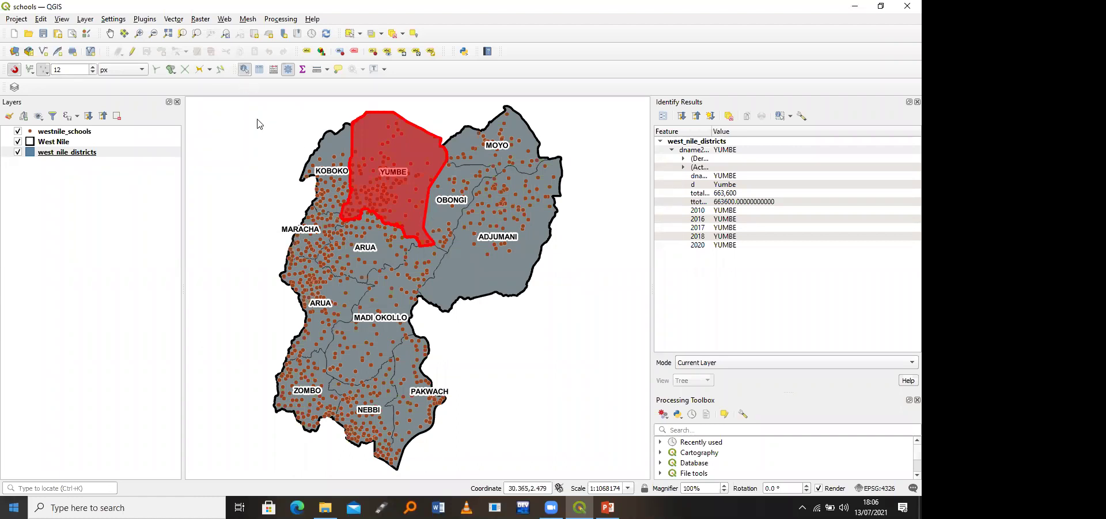
pyautogui.moveTo(137, 314); pyautogui.dragTo(8, 109)
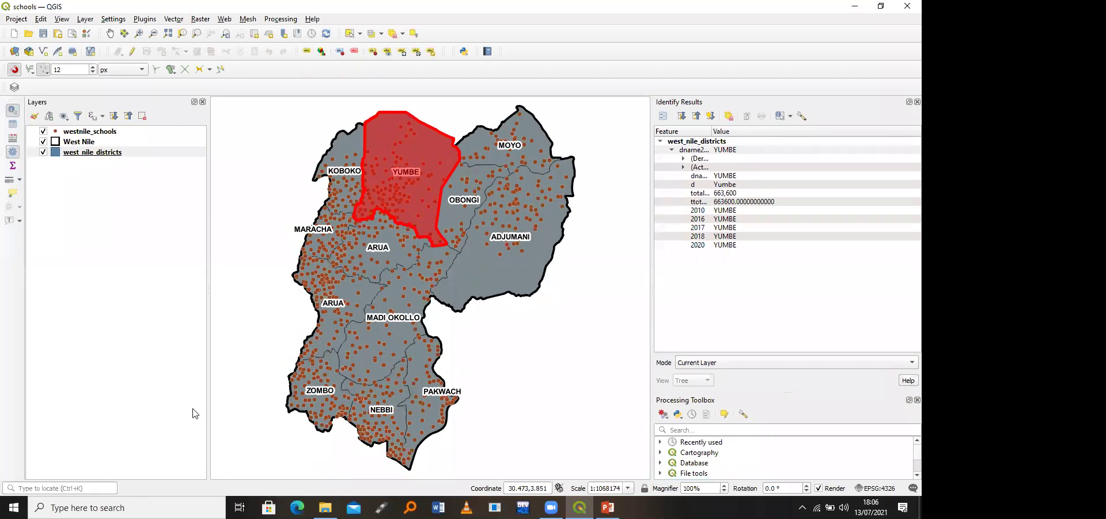
pyautogui.moveTo(192, 473); pyautogui.dragTo(192, 473)
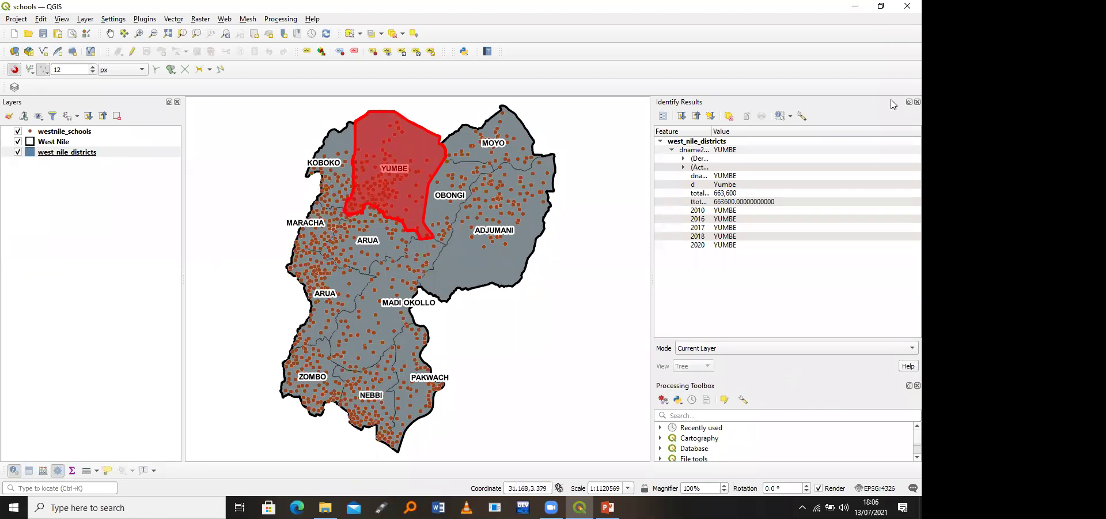
pyautogui.click(917, 102)
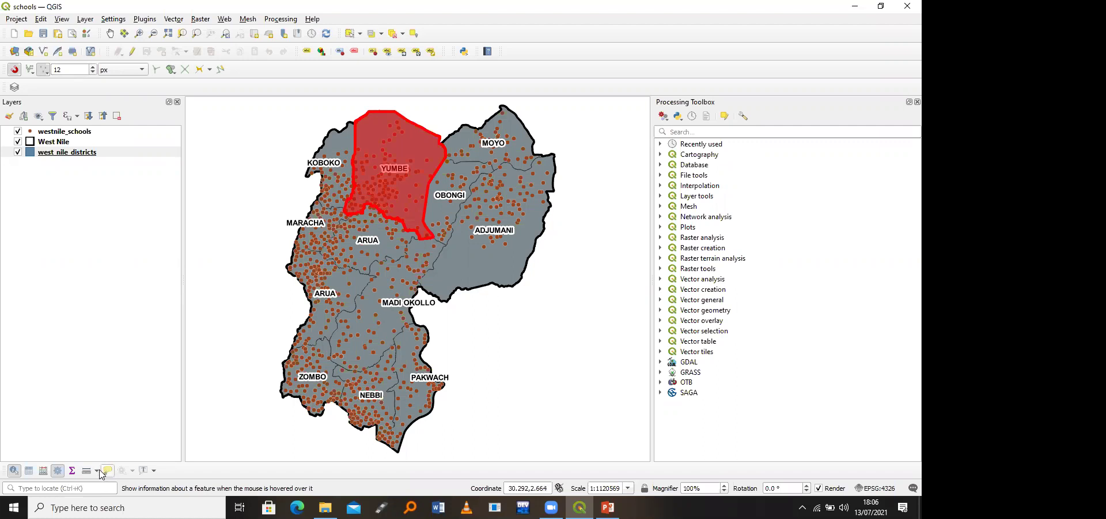
# Step: Identify the West Nile layer's boundary feature on the map and check the available identify modes
pyautogui.click(14, 471)
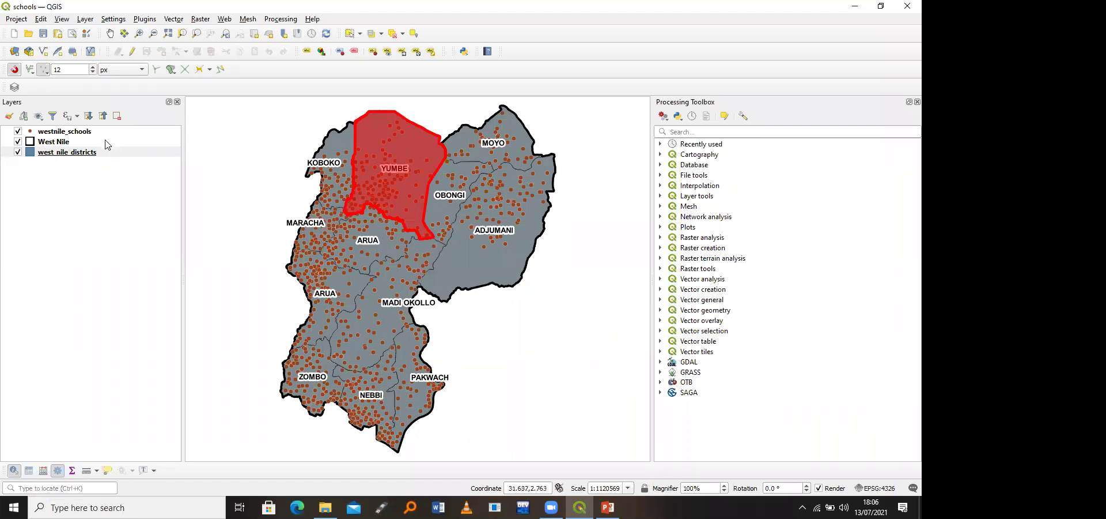
pyautogui.click(377, 225)
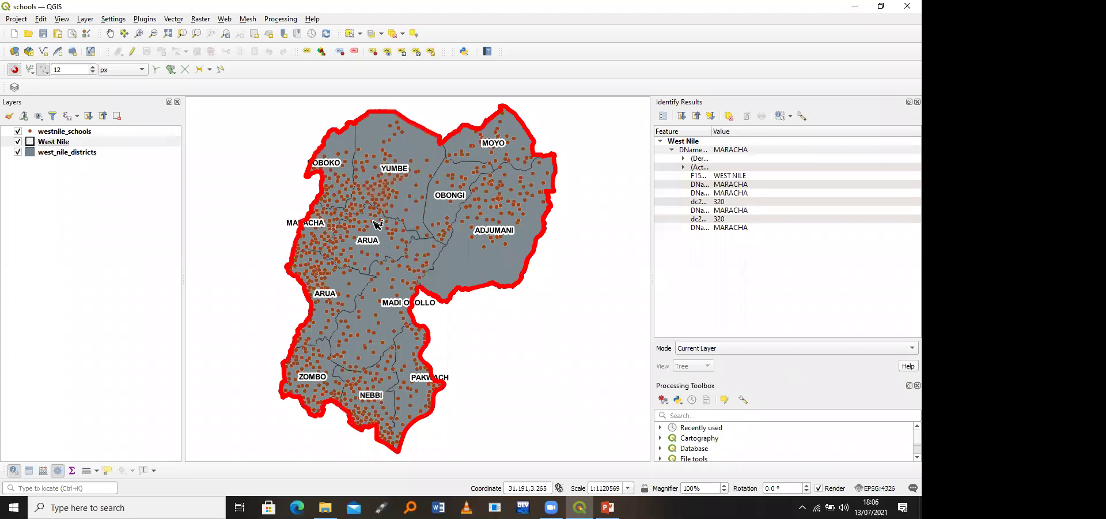
pyautogui.click(763, 350)
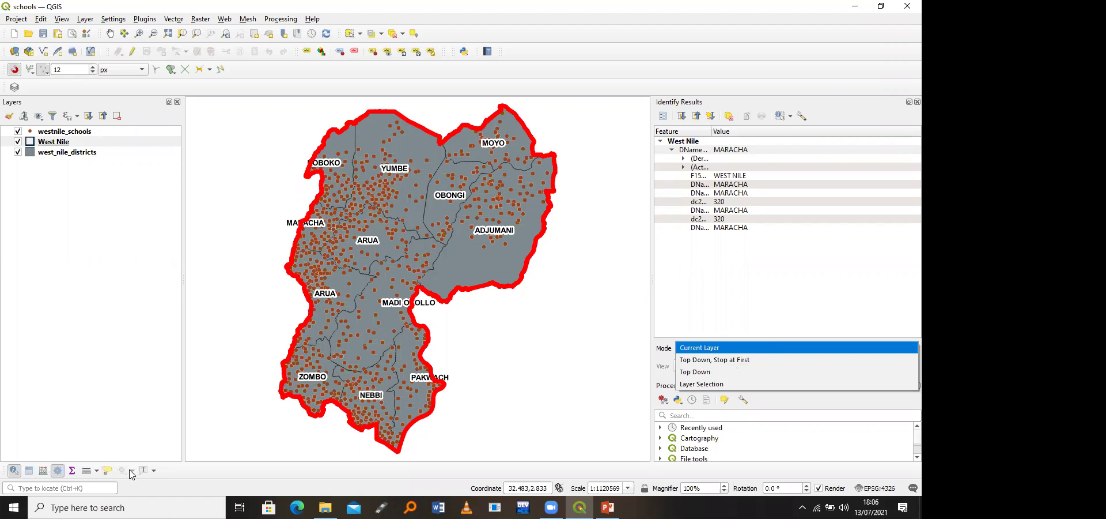
pyautogui.click(95, 473)
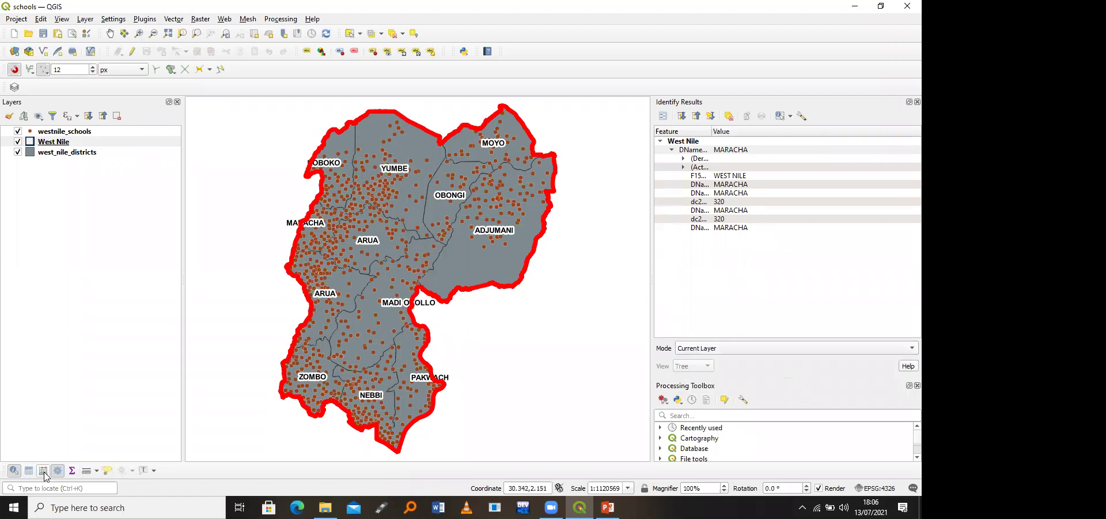
# Step: Make westnile_schools the active layer and close the Identify Results panel
pyautogui.click(15, 471)
pyautogui.click(90, 154)
pyautogui.click(82, 143)
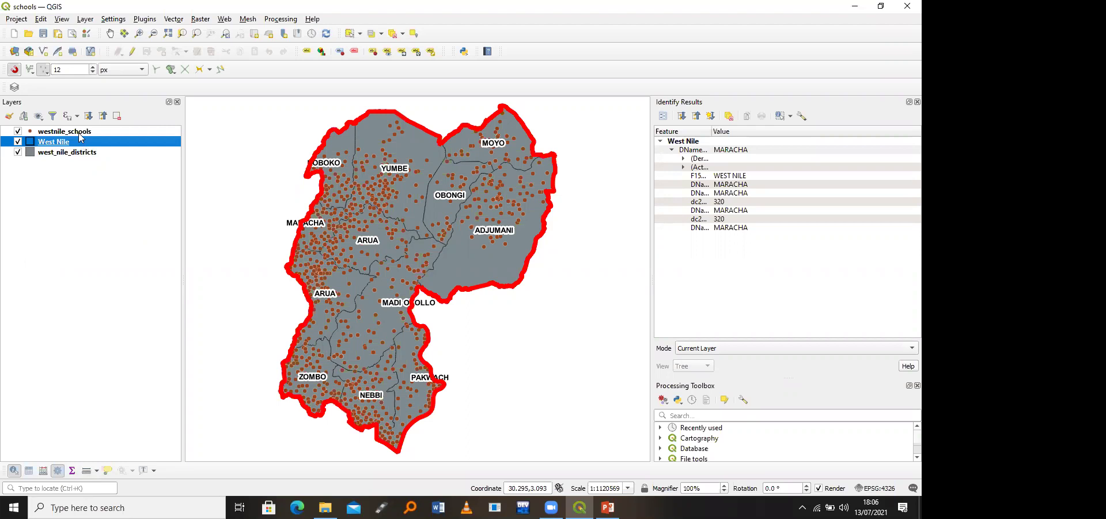
pyautogui.click(79, 133)
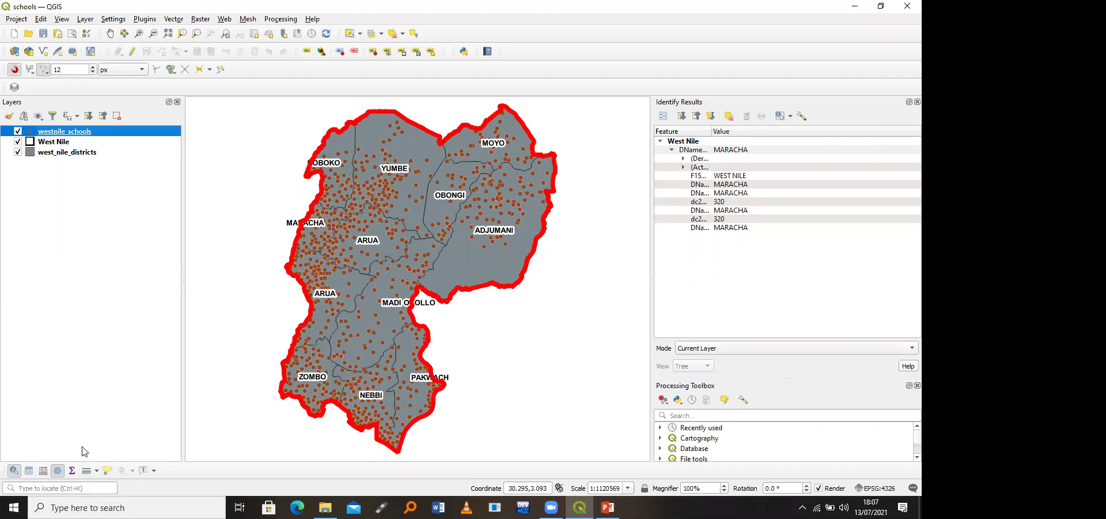
pyautogui.click(917, 102)
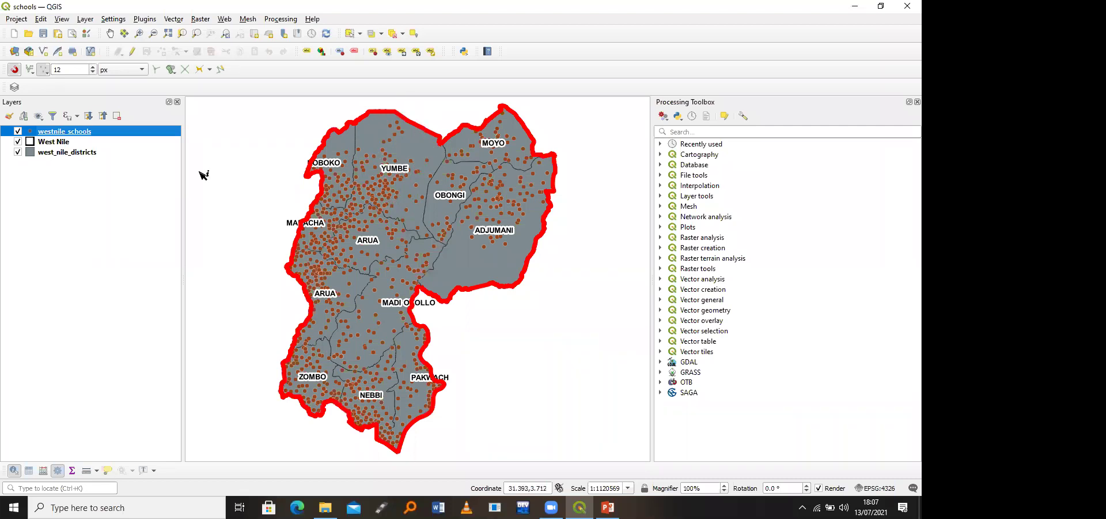
# Step: View the attribute table of the west_nile_districts layer and close it
pyautogui.click(86, 152)
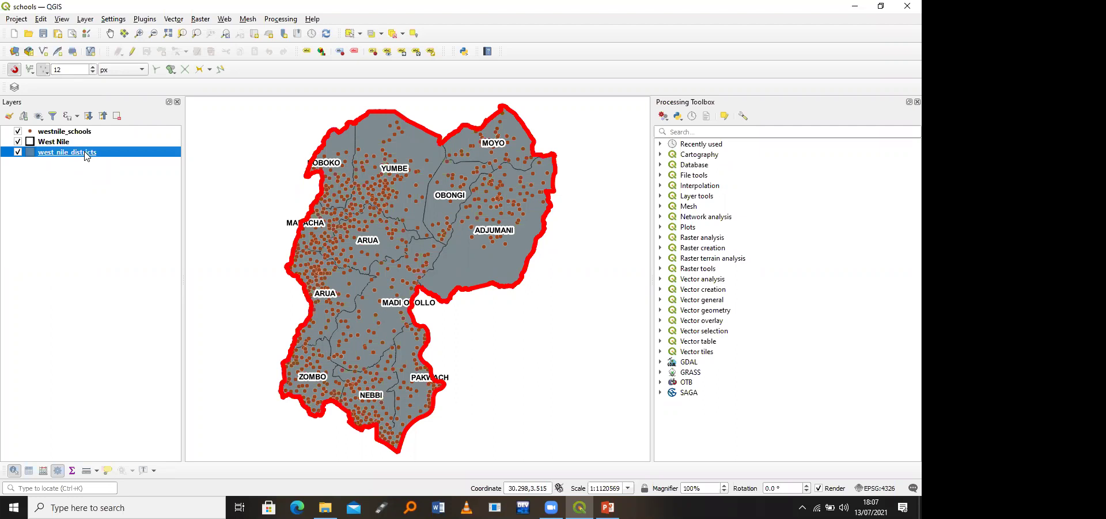
pyautogui.rightClick(87, 154)
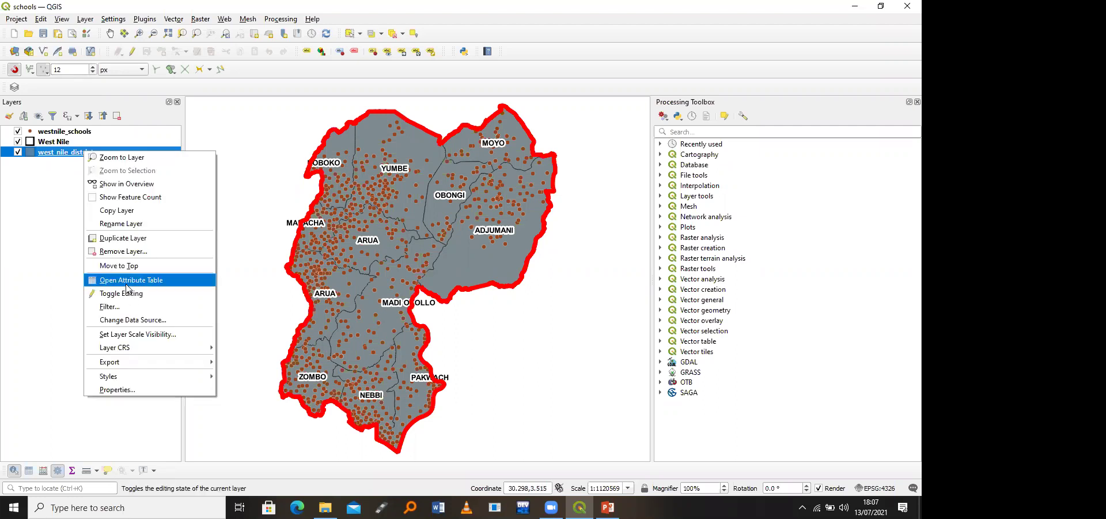
pyautogui.click(126, 280)
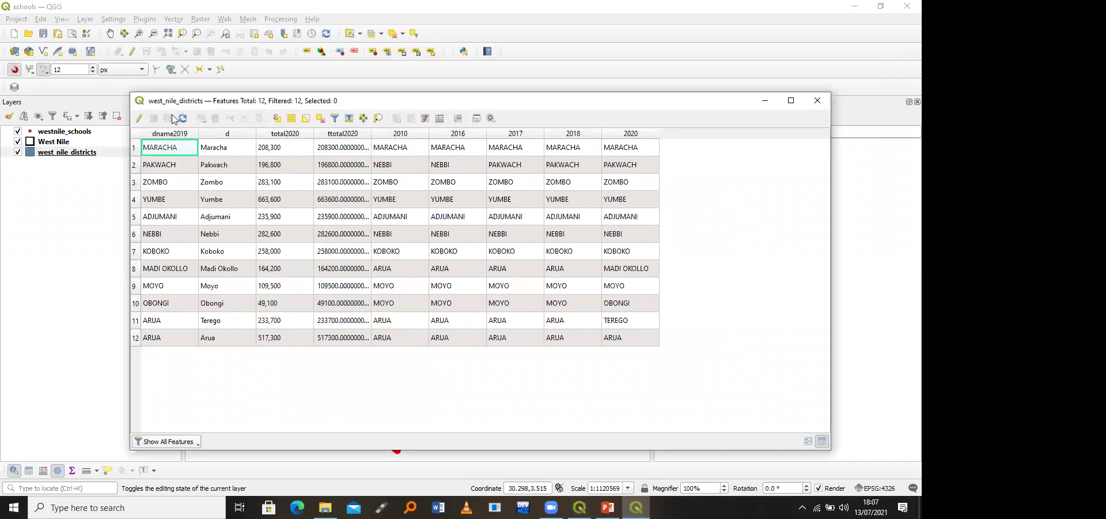
pyautogui.click(817, 101)
# Step: Reopen the west_nile_districts attribute table and start Select by Expression with the Fields and Values group expanded
pyautogui.click(67, 154)
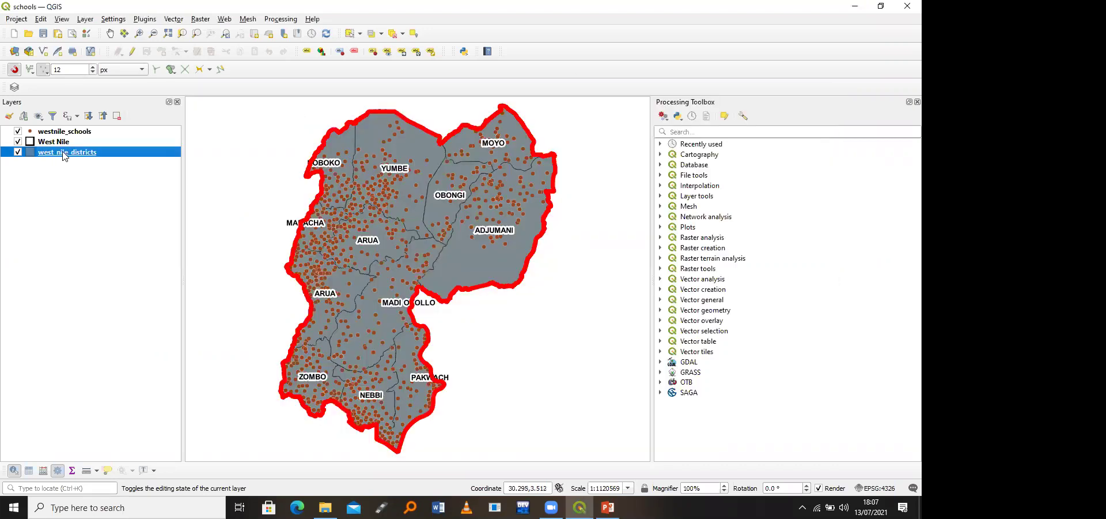
pyautogui.rightClick(63, 153)
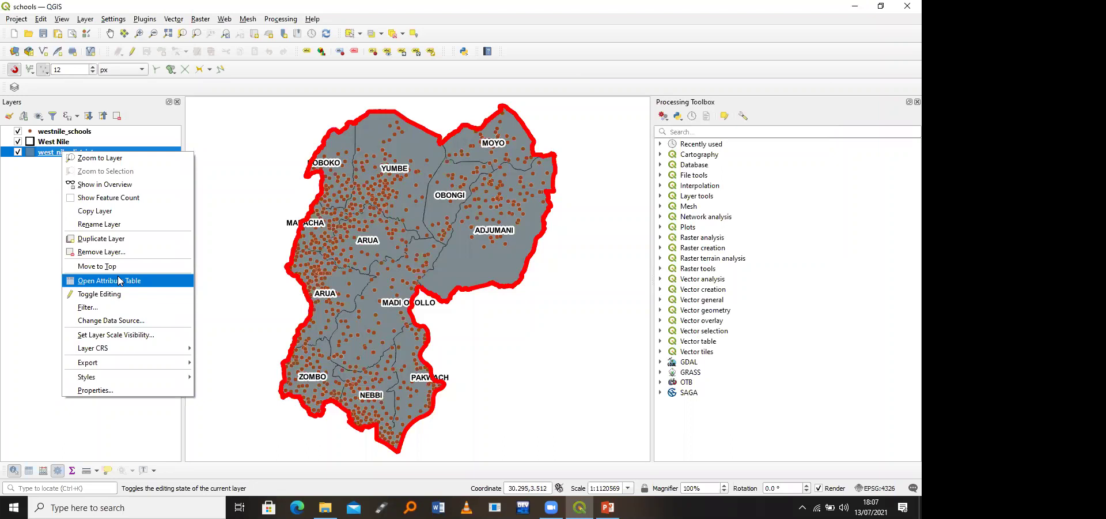
pyautogui.click(119, 281)
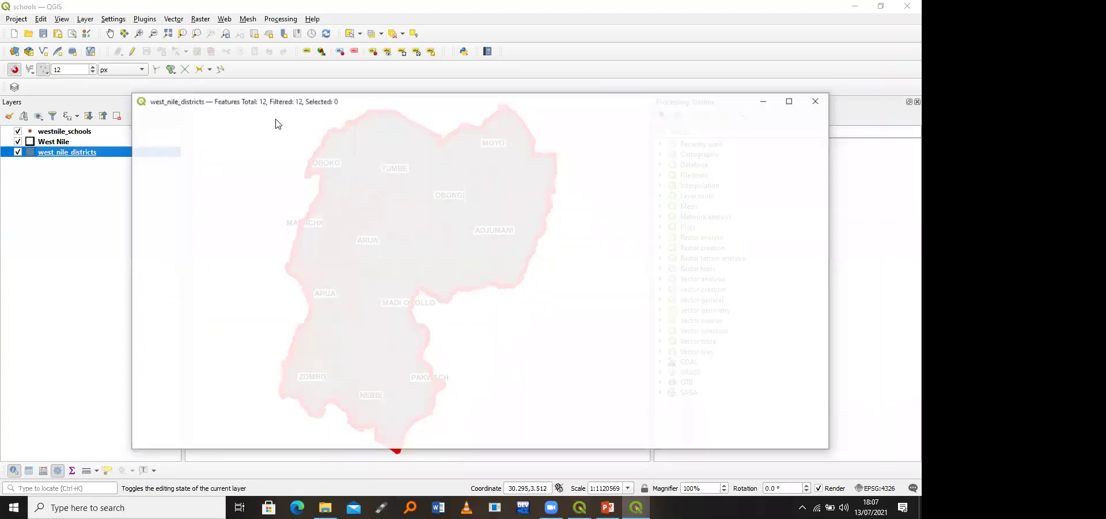
pyautogui.click(277, 120)
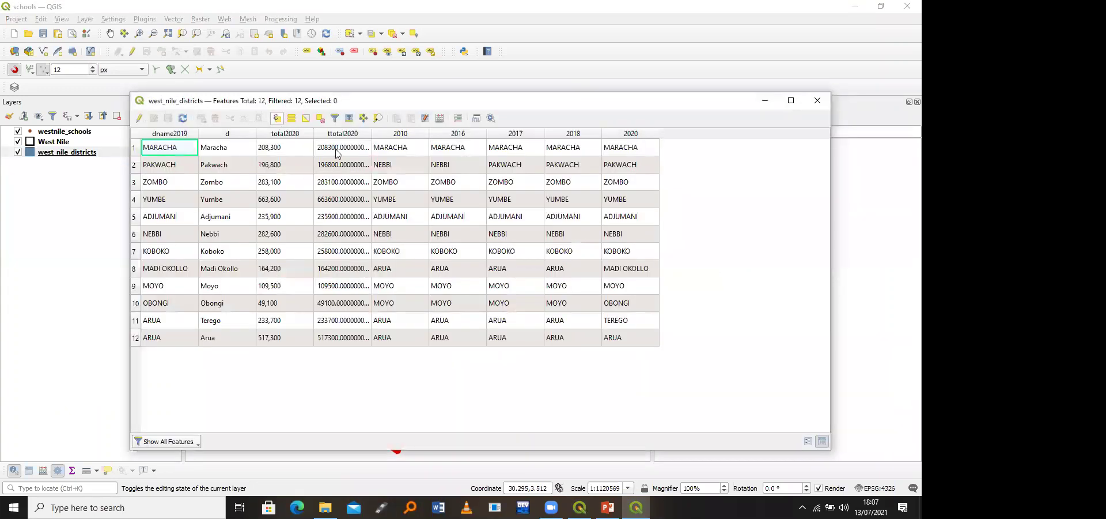
pyautogui.click(368, 208)
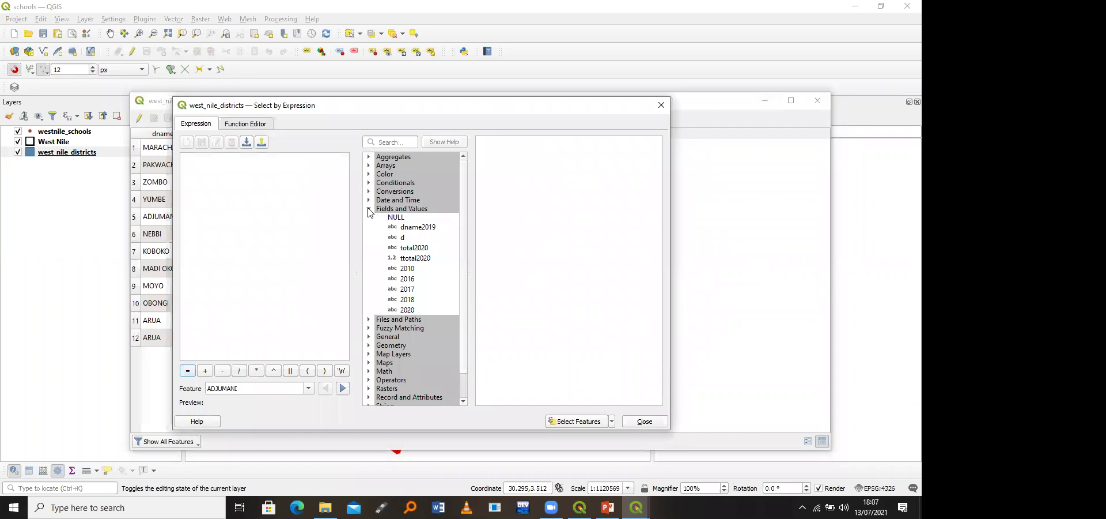
# Step: Add the dname2019 field to the expression, load its unique values and filter them by "y"
pyautogui.doubleClick(411, 227)
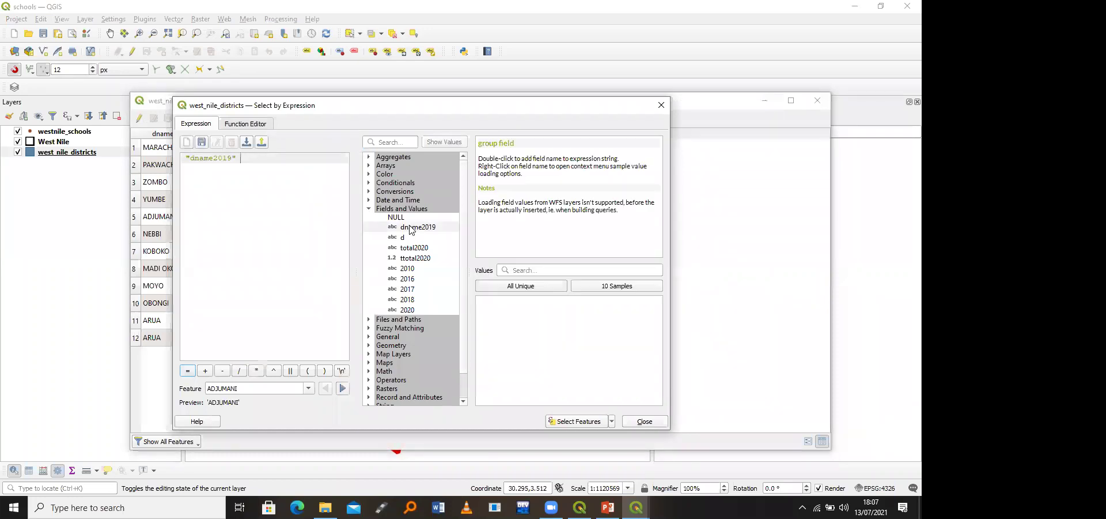
pyautogui.click(538, 269)
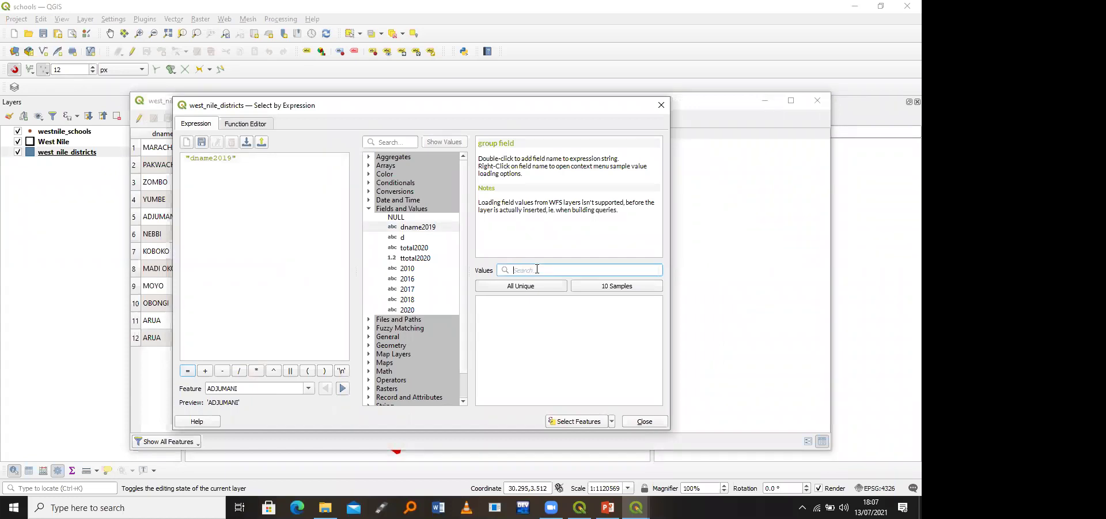
pyautogui.write('yum')
pyautogui.click(532, 288)
pyautogui.click(537, 268)
pyautogui.click(495, 285)
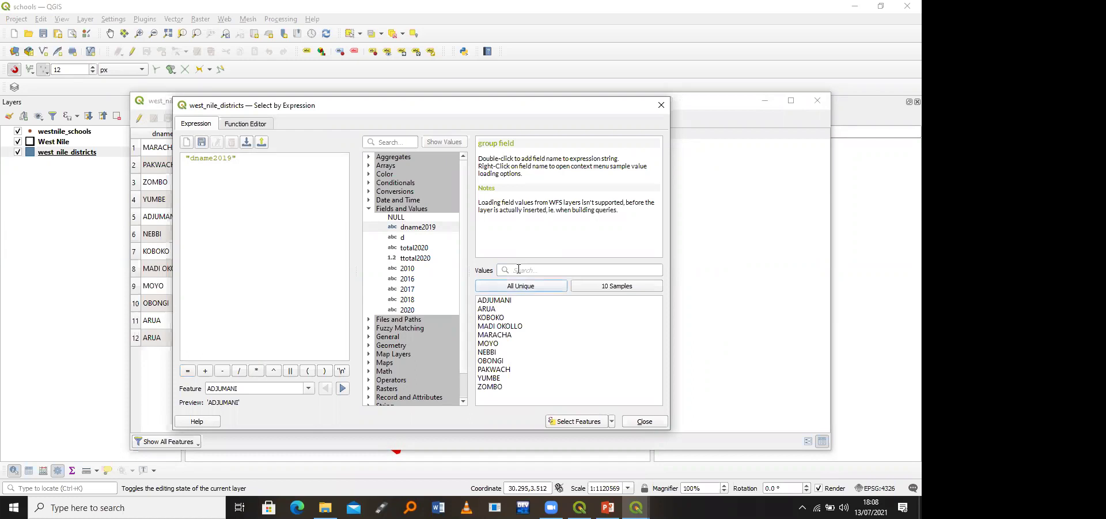
pyautogui.click(519, 268)
pyautogui.write('yu')
pyautogui.press('BackSpace')
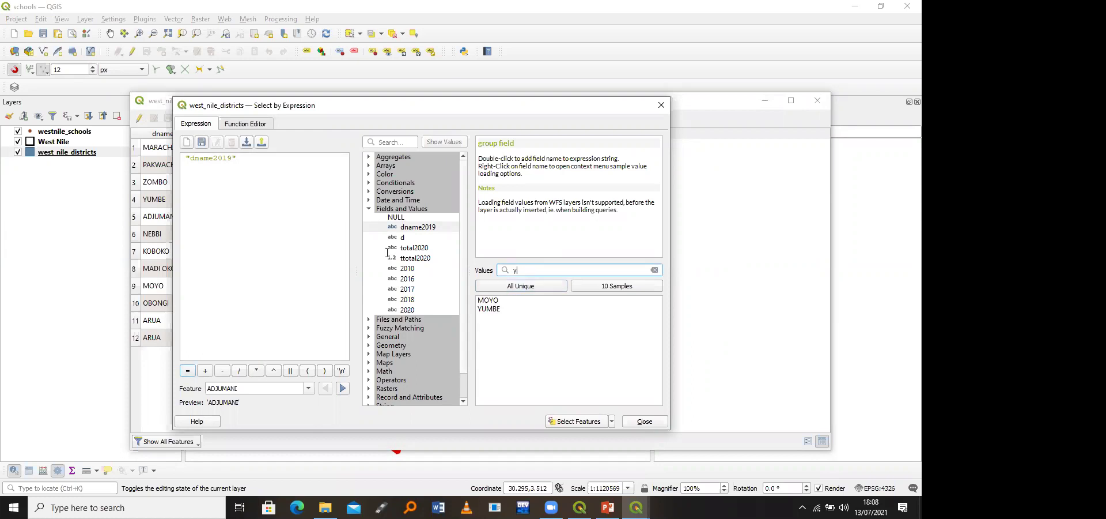
# Step: Complete the expression as "dname2019" = 'YUMBE', select the matching feature and close the expression dialog
pyautogui.click(260, 165)
pyautogui.write('=')
pyautogui.doubleClick(490, 309)
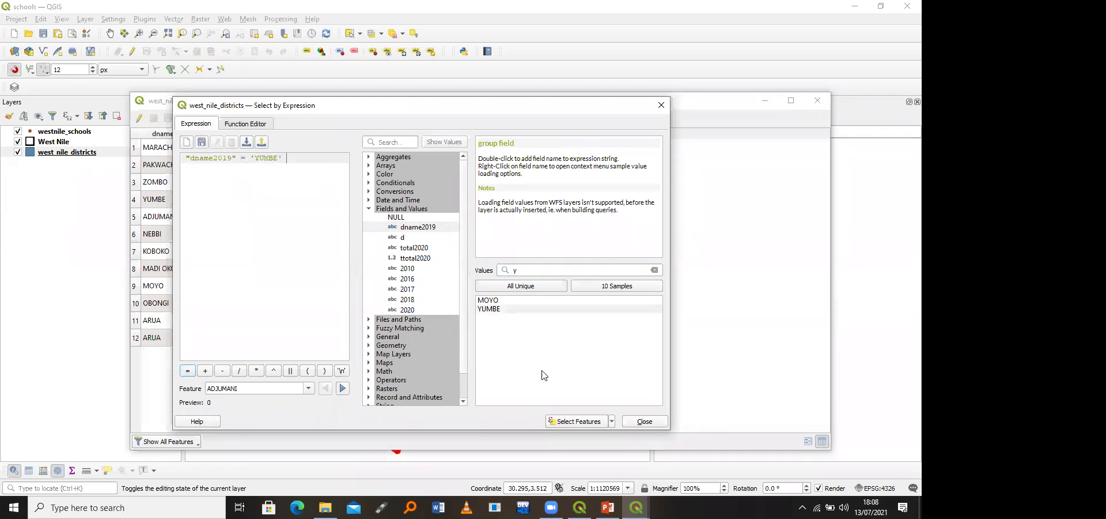
pyautogui.click(579, 424)
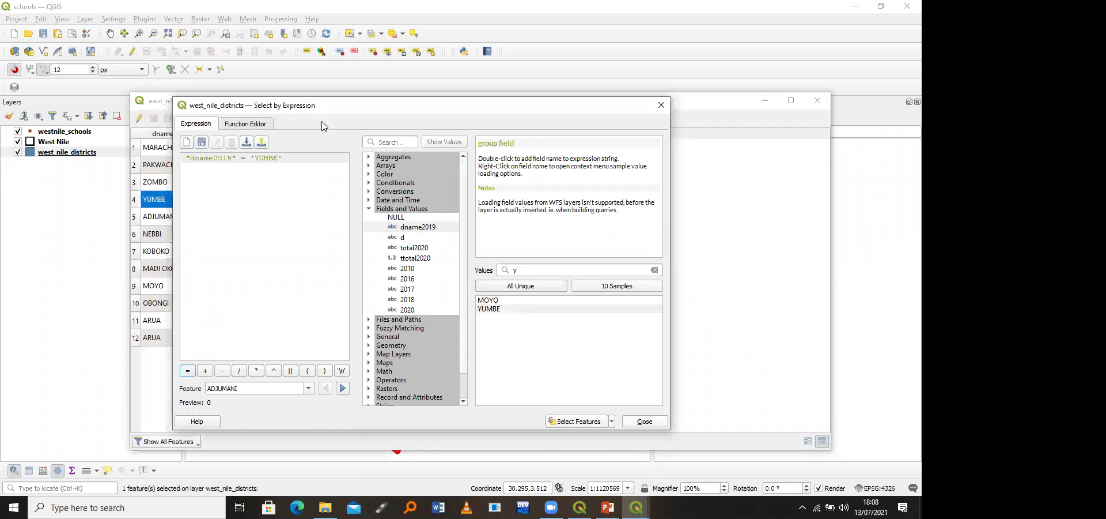
pyautogui.press('Escape')
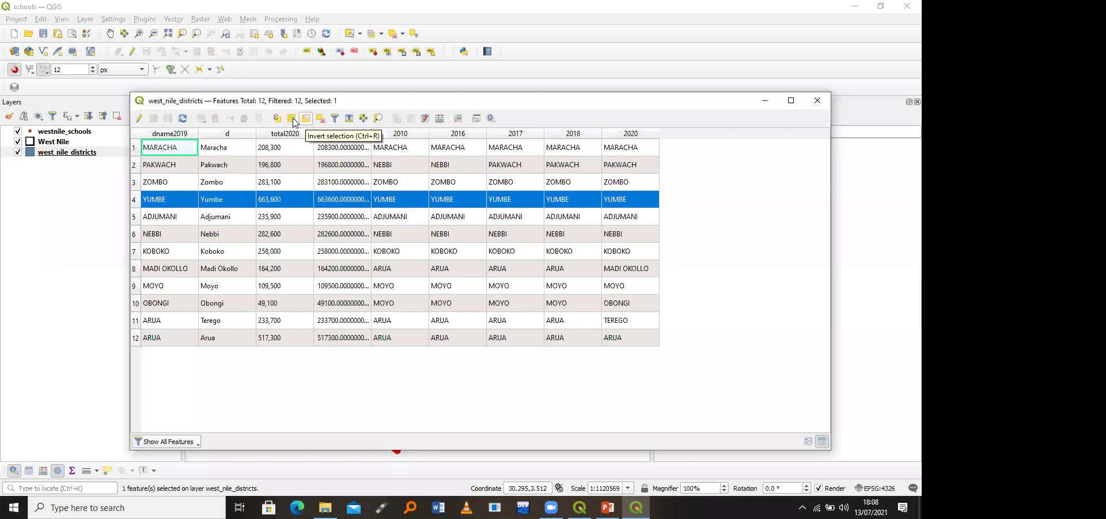
# Step: Move the selected Yumbe row to the top of the attribute table and uncover the map to view the selection
pyautogui.click(349, 119)
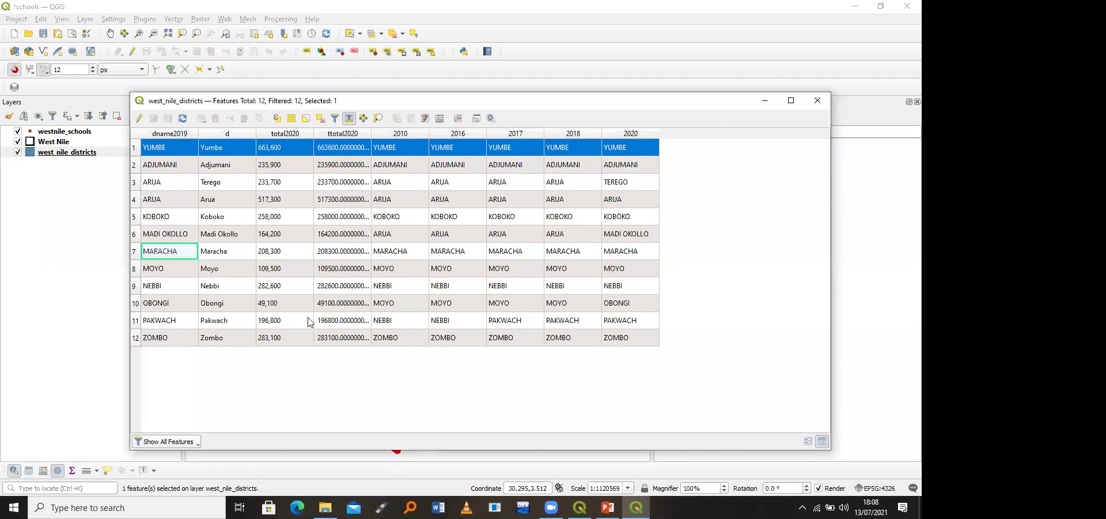
pyautogui.moveTo(319, 104); pyautogui.dragTo(309, 317)
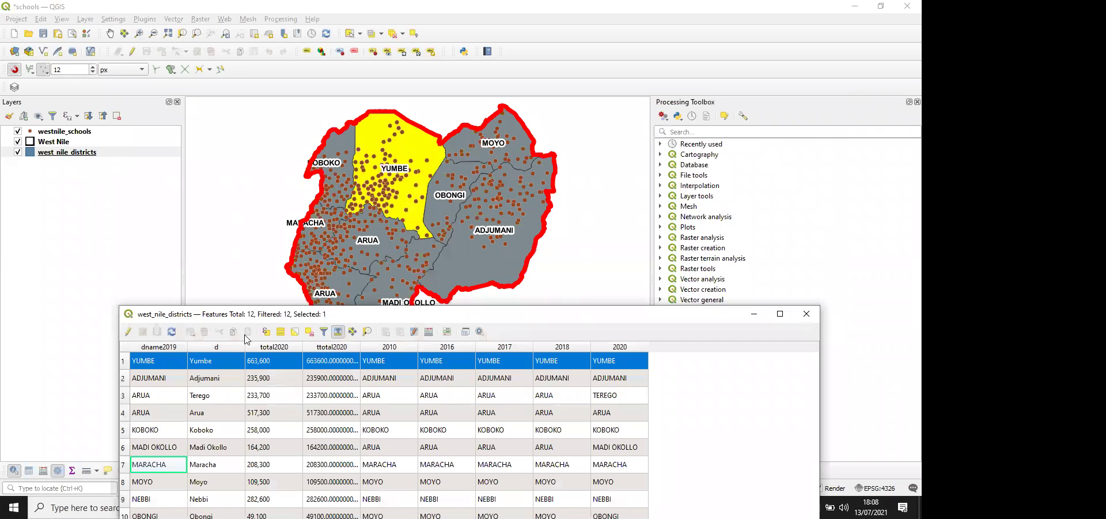
pyautogui.click(110, 473)
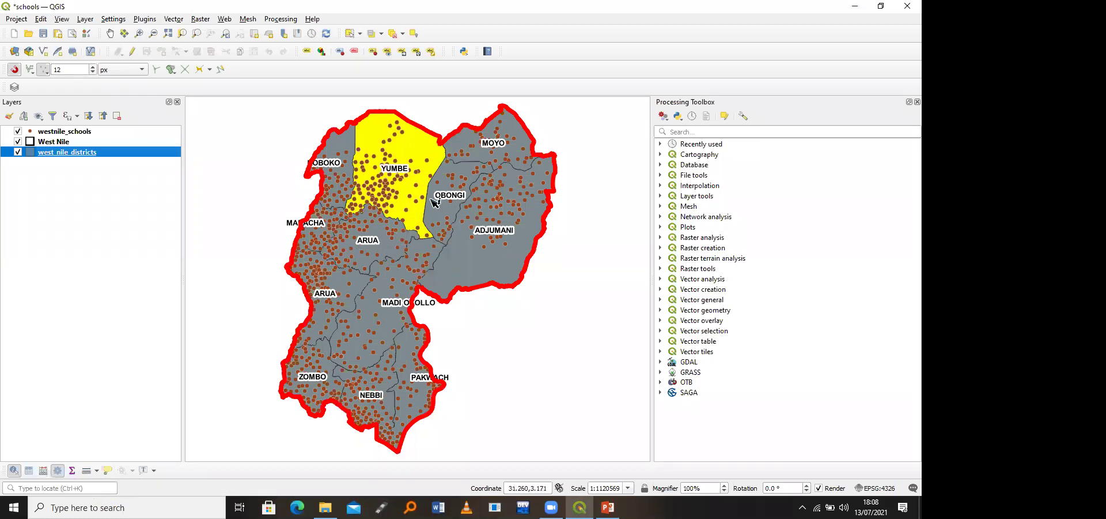
# Step: Clear the Yumbe selection and save the schools project with westnile_schools as the active layer
pyautogui.click(392, 37)
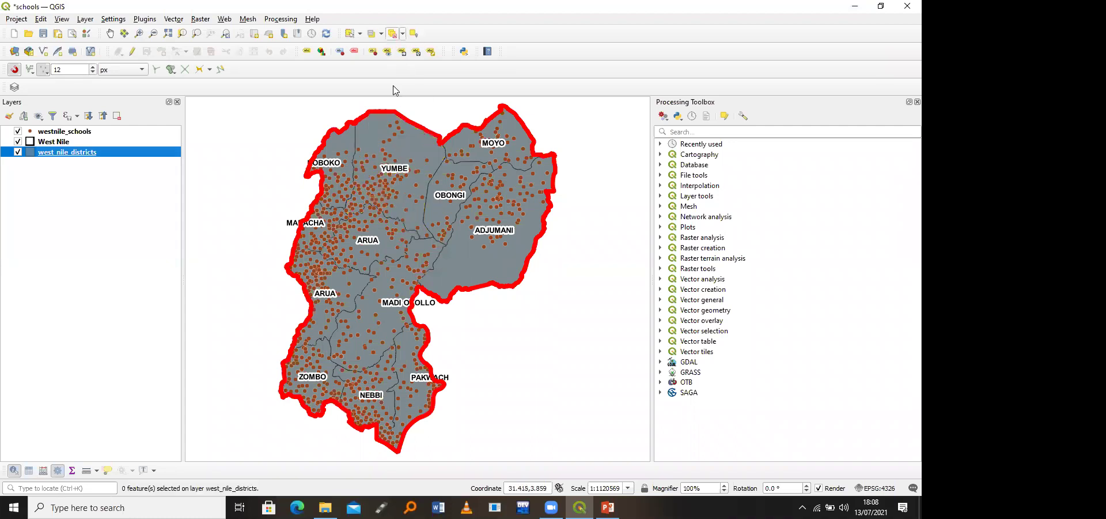
pyautogui.click(76, 134)
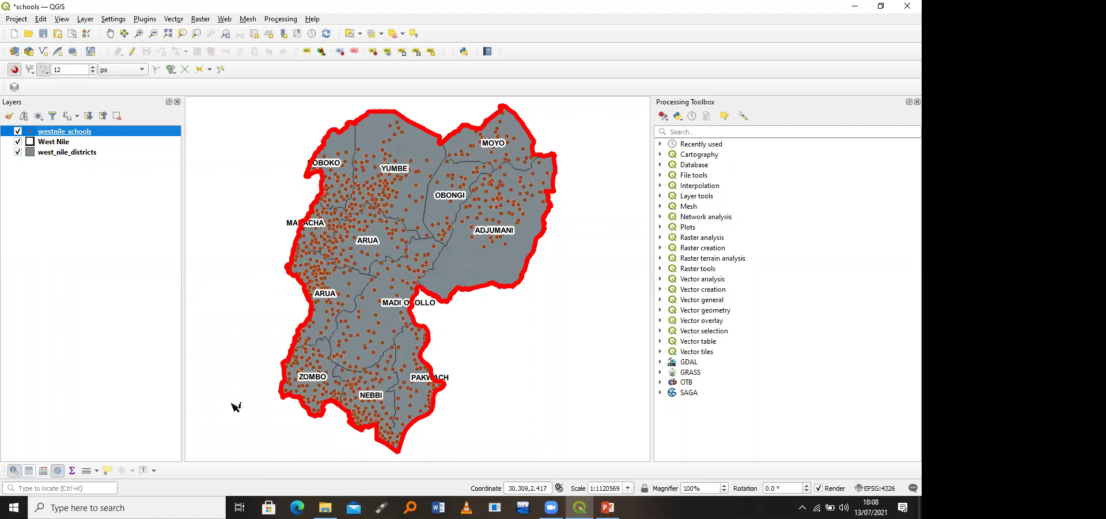
pyautogui.hotkey('ctrl', 's')
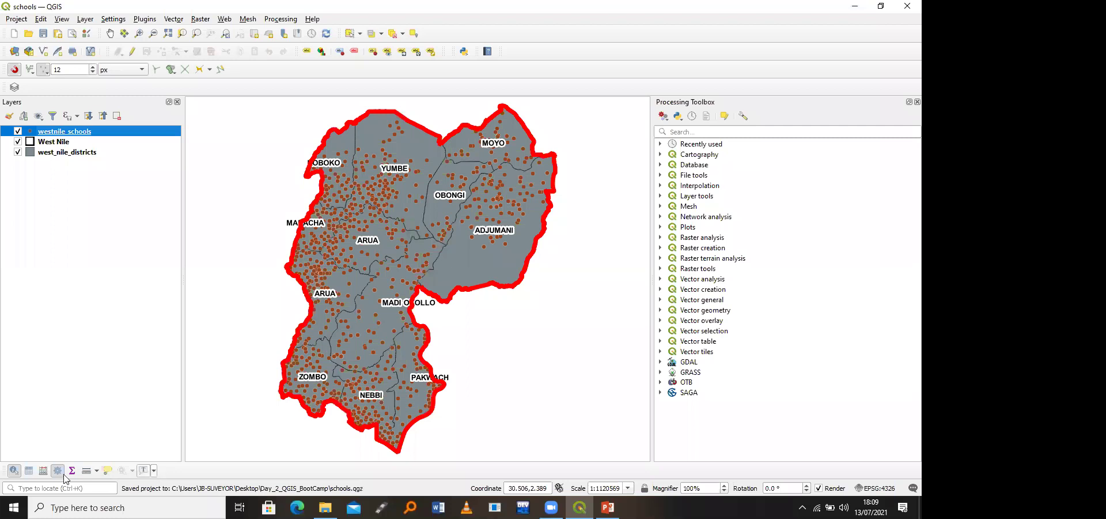
# Step: Open the westnile_schools attribute table to look at its records, and close it again
pyautogui.click(14, 470)
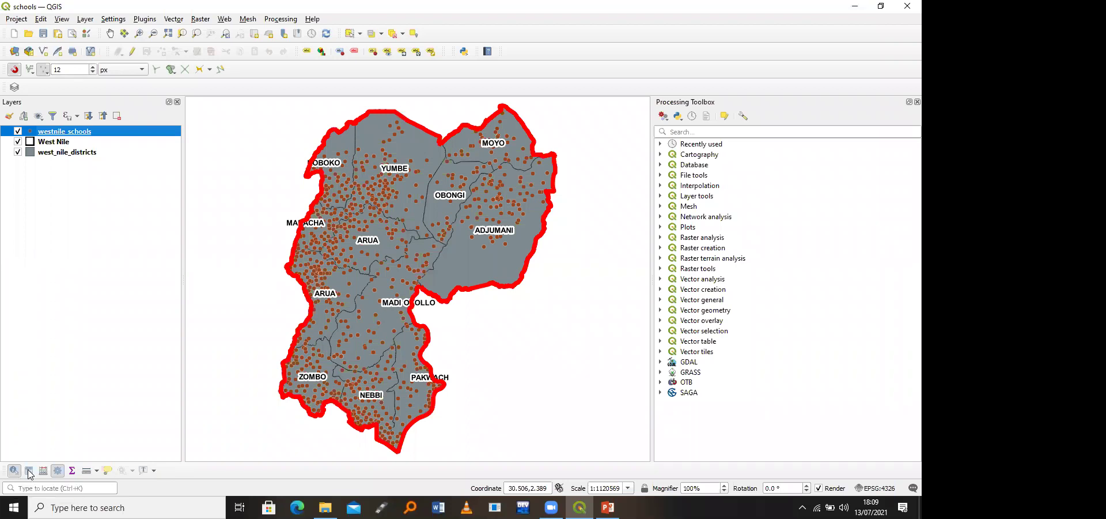
pyautogui.press('F6')
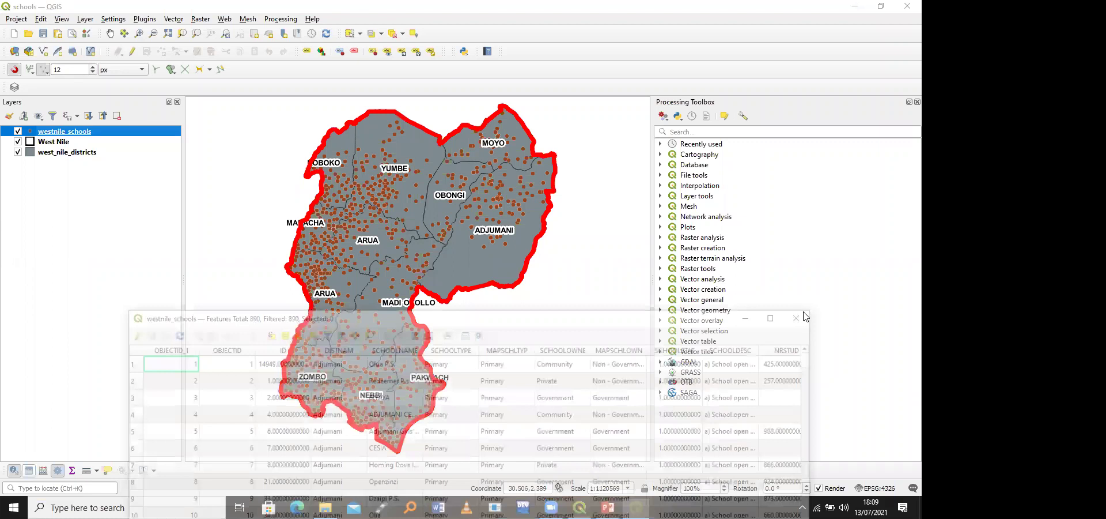
pyautogui.click(802, 315)
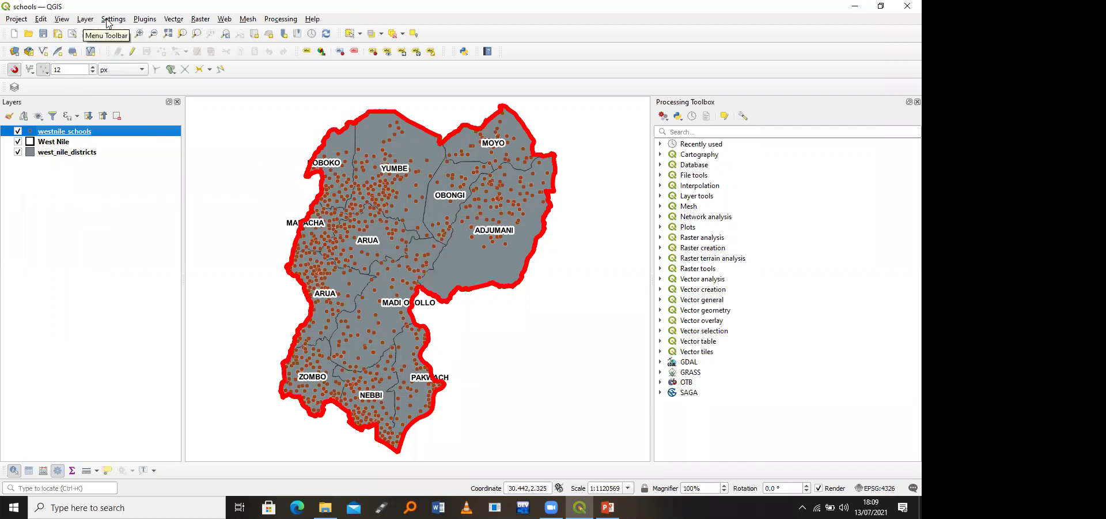
# Step: Set up a Clip operation with westnile_schools as the input layer and West Nile as the overlay layer
pyautogui.click(167, 21)
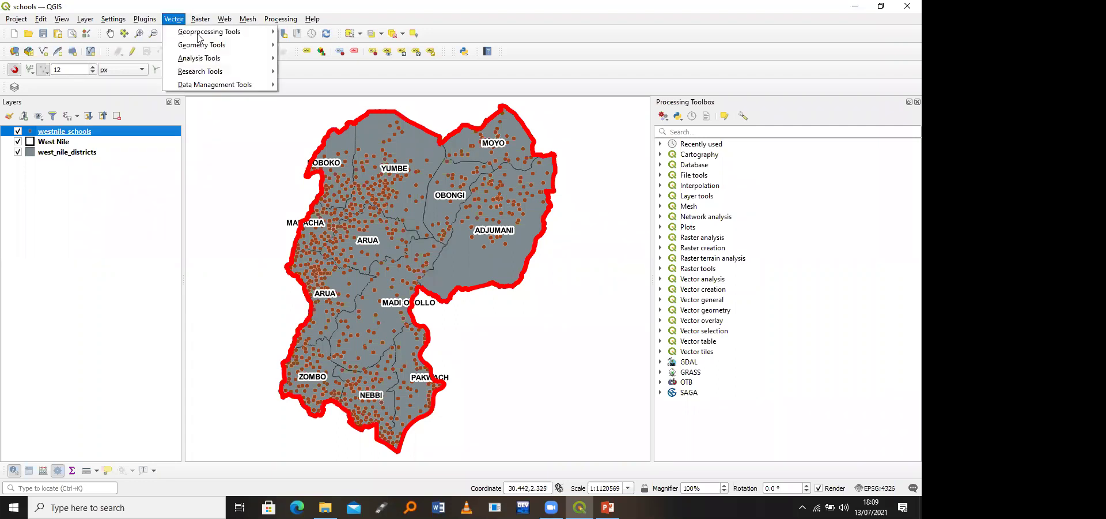
pyautogui.moveTo(199, 35)
pyautogui.click(320, 45)
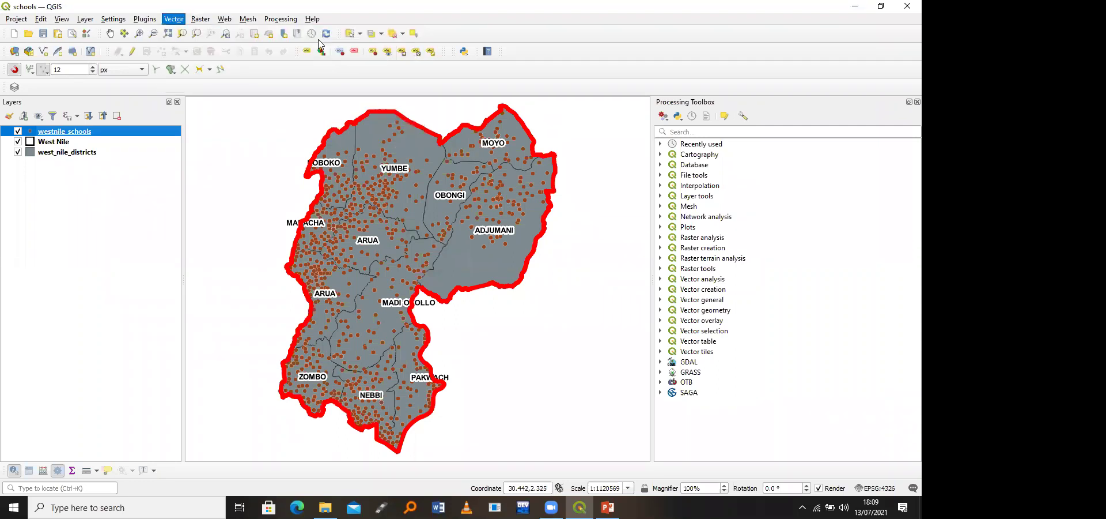
pyautogui.click(316, 70)
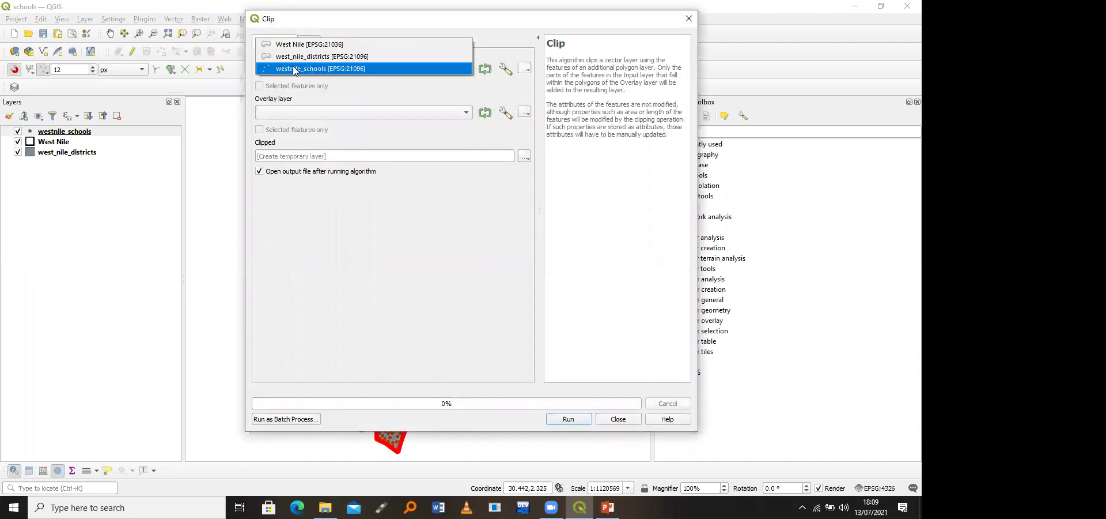
pyautogui.click(373, 91)
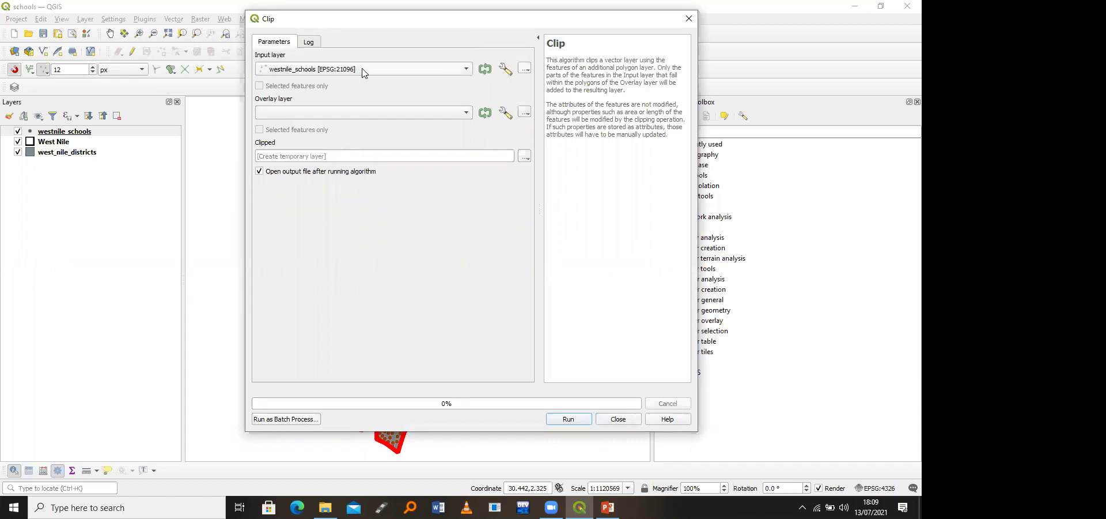
pyautogui.click(362, 68)
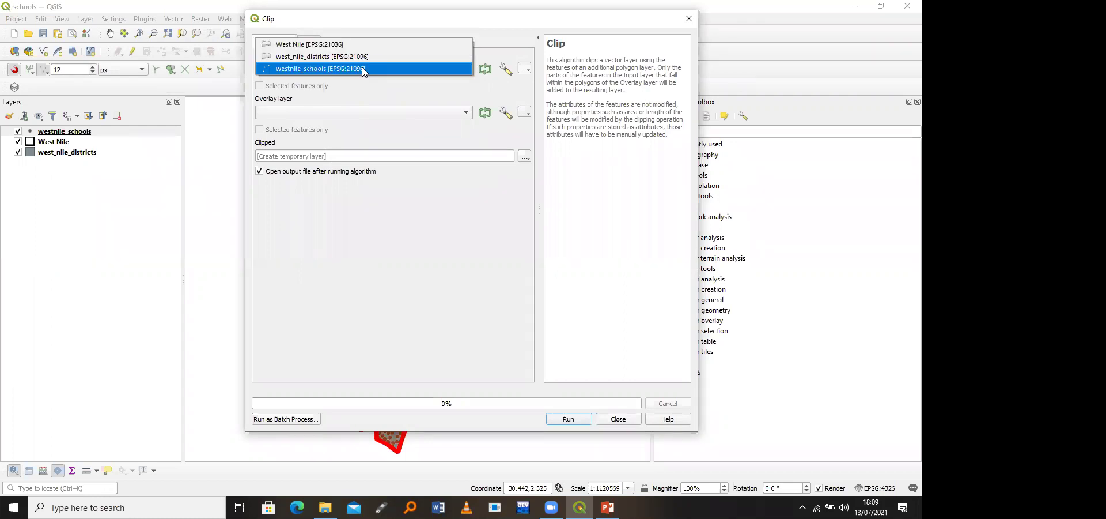
pyautogui.click(363, 69)
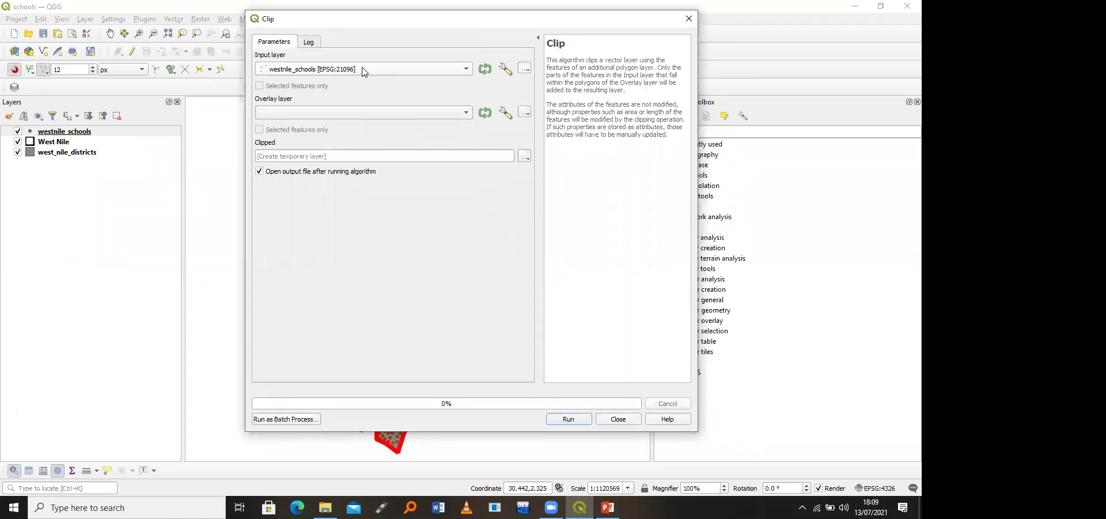
pyautogui.click(350, 114)
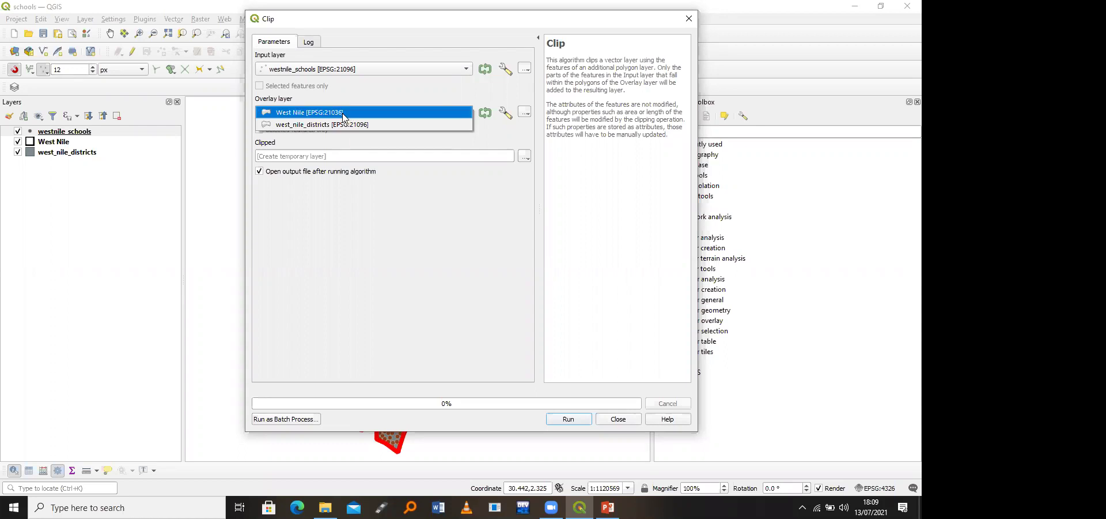
pyautogui.click(344, 113)
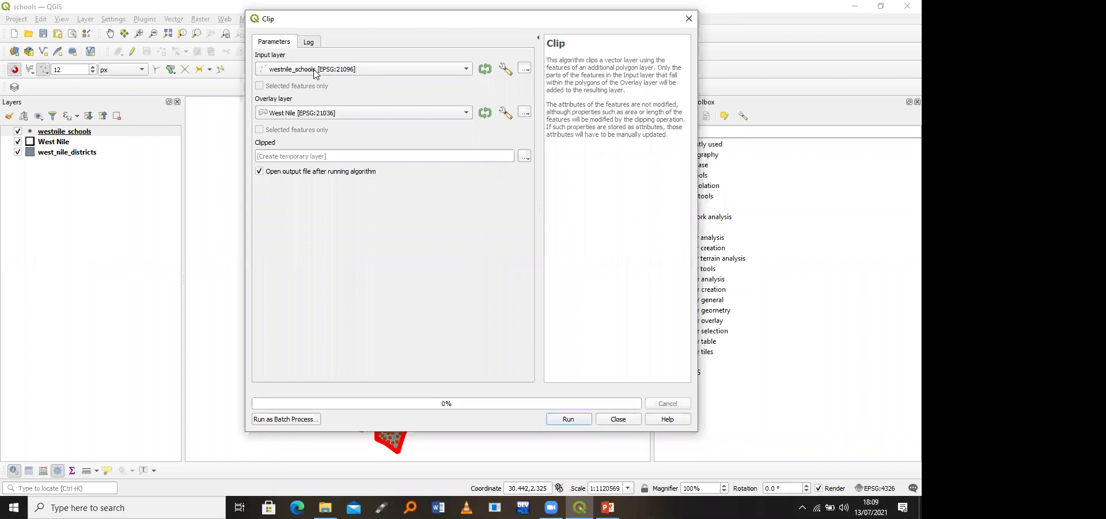
# Step: Set the clipped output to name.shp in the shapefiles folder, replacing the existing file, and close the Clip dialog without running it
pyautogui.click(524, 158)
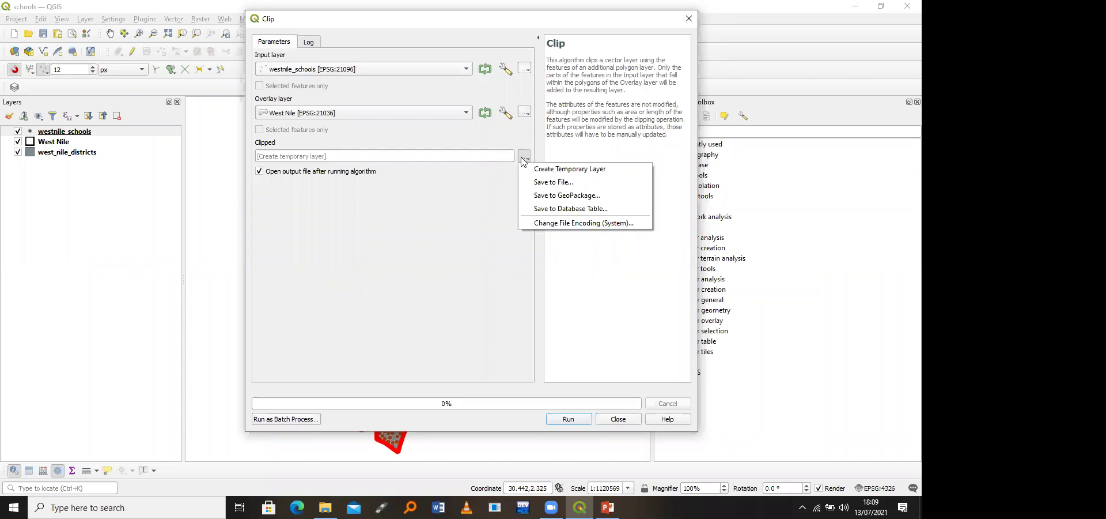
pyautogui.click(545, 184)
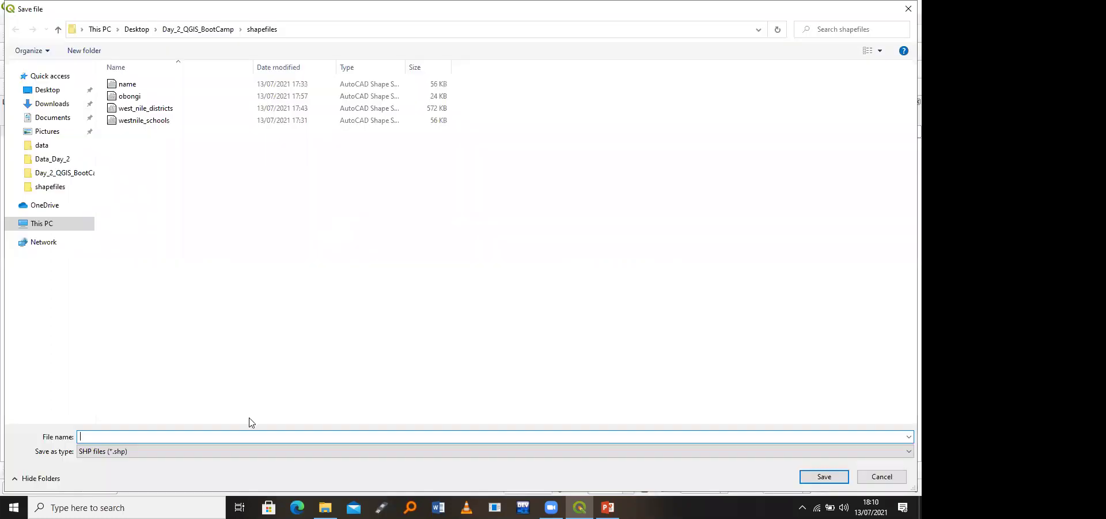
pyautogui.click(239, 437)
pyautogui.write('na')
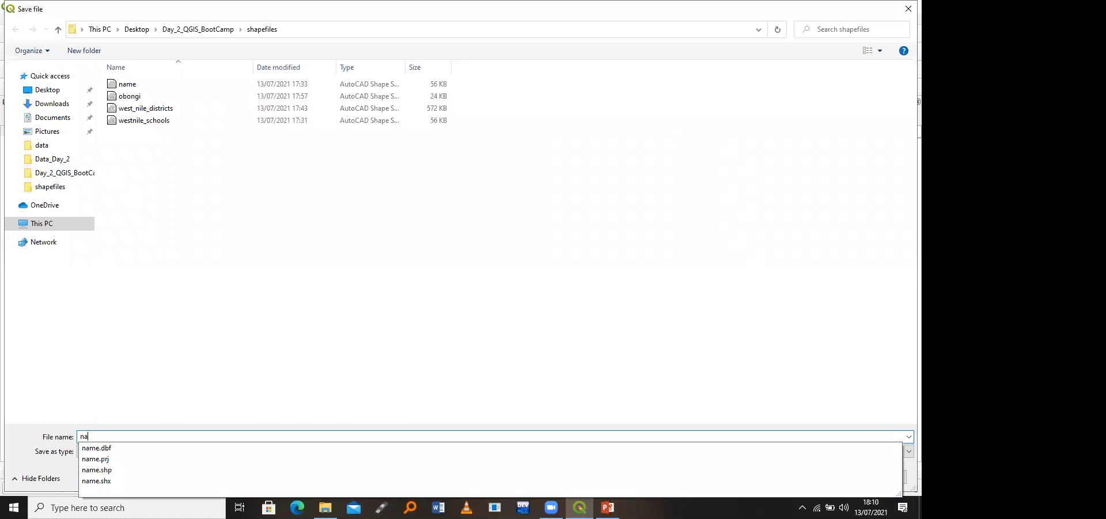
pyautogui.write('me')
pyautogui.press('Return')
pyautogui.press('Left')
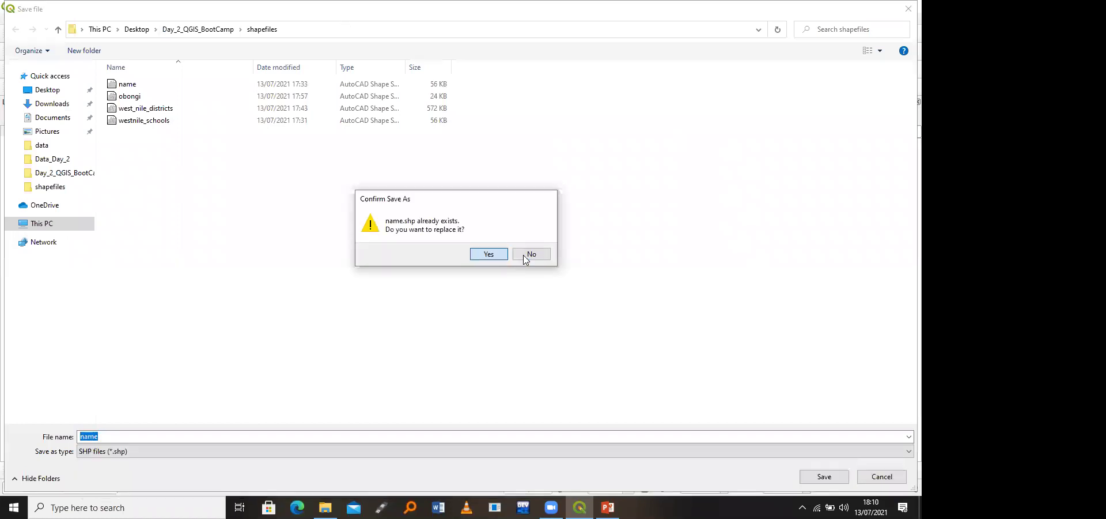
pyautogui.press('Return')
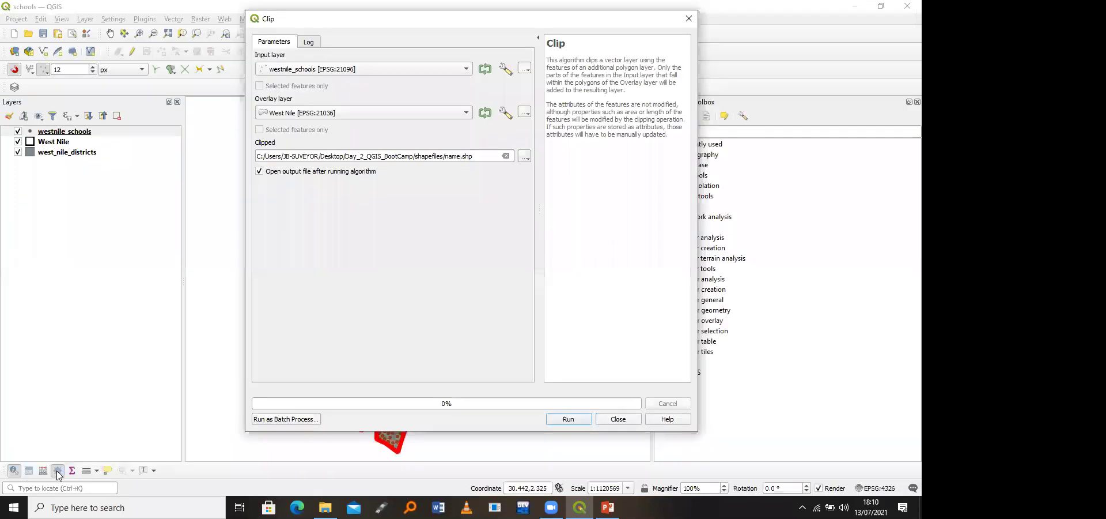
pyautogui.press('Escape')
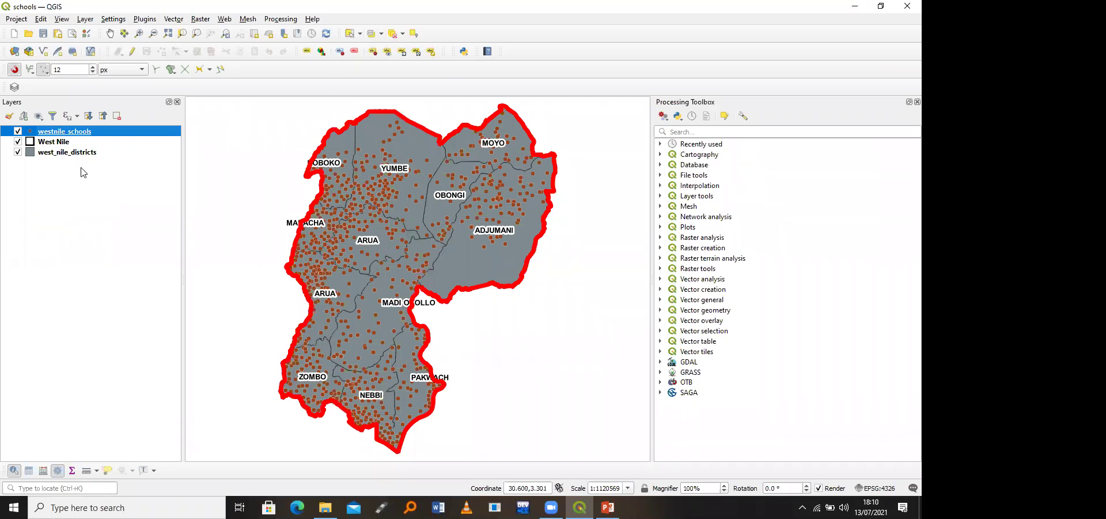
# Step: Save the schools project and create a new print layout titled Map
pyautogui.hotkey('ctrl', 's')
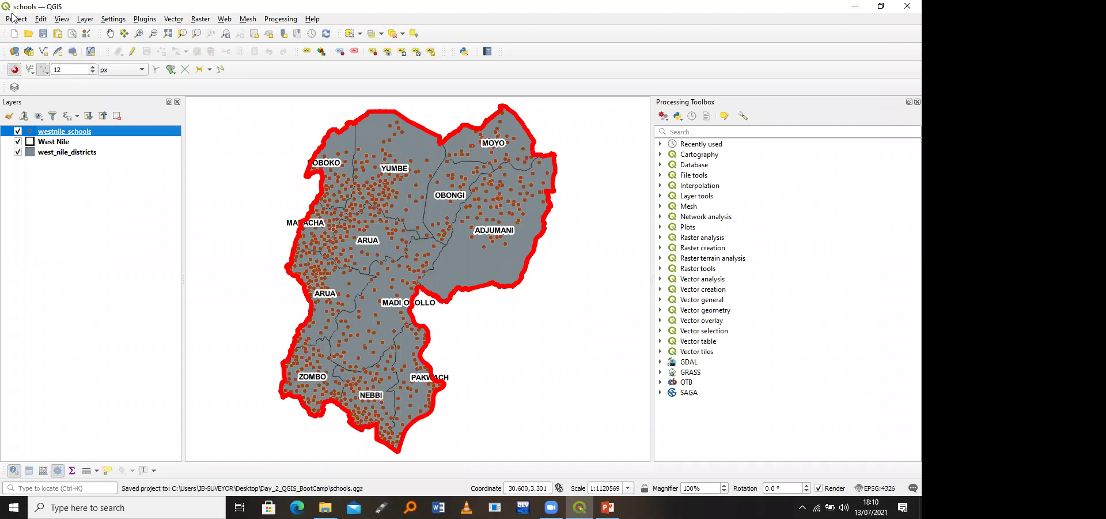
pyautogui.click(14, 20)
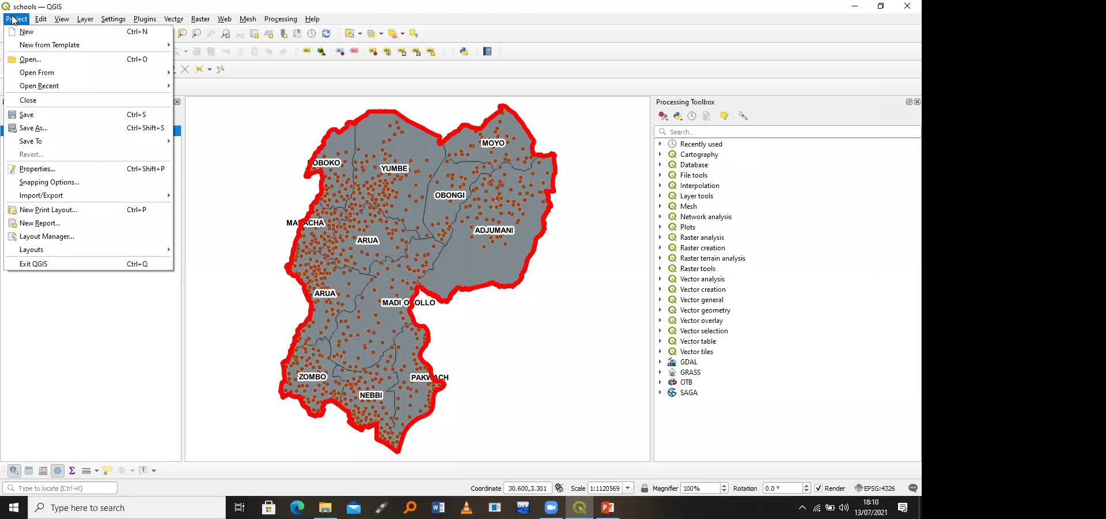
pyautogui.click(62, 211)
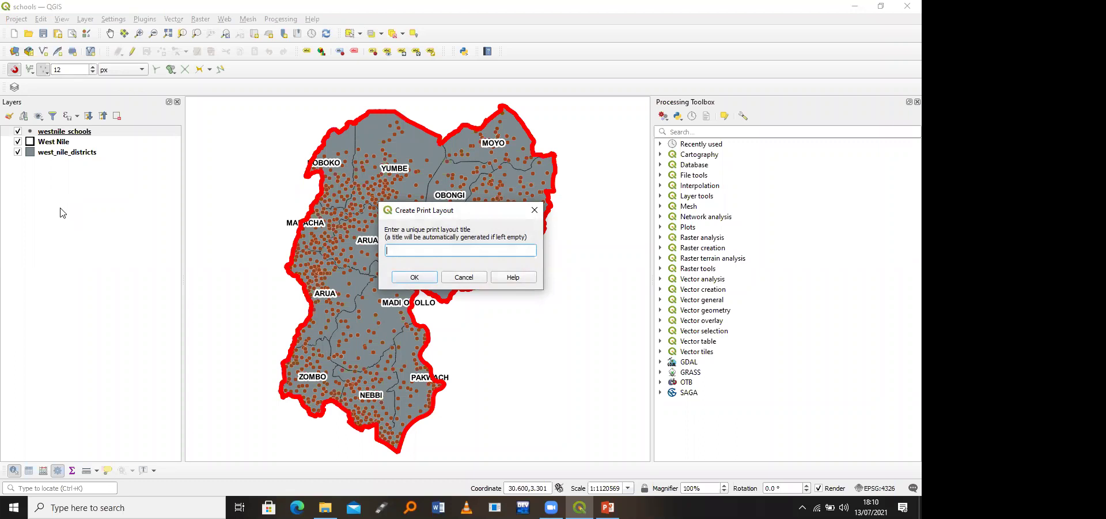
pyautogui.write('Map')
pyautogui.press('Return')
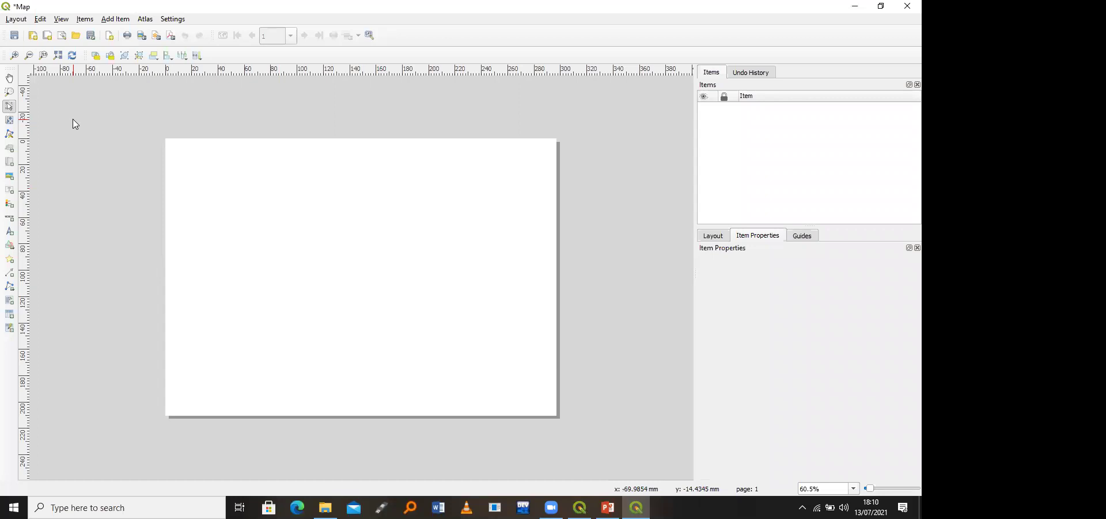
# Step: Add a map of the West Nile layers covering nearly the whole landscape page
pyautogui.click(9, 286)
pyautogui.click(10, 163)
pyautogui.moveTo(174, 144); pyautogui.dragTo(547, 407)
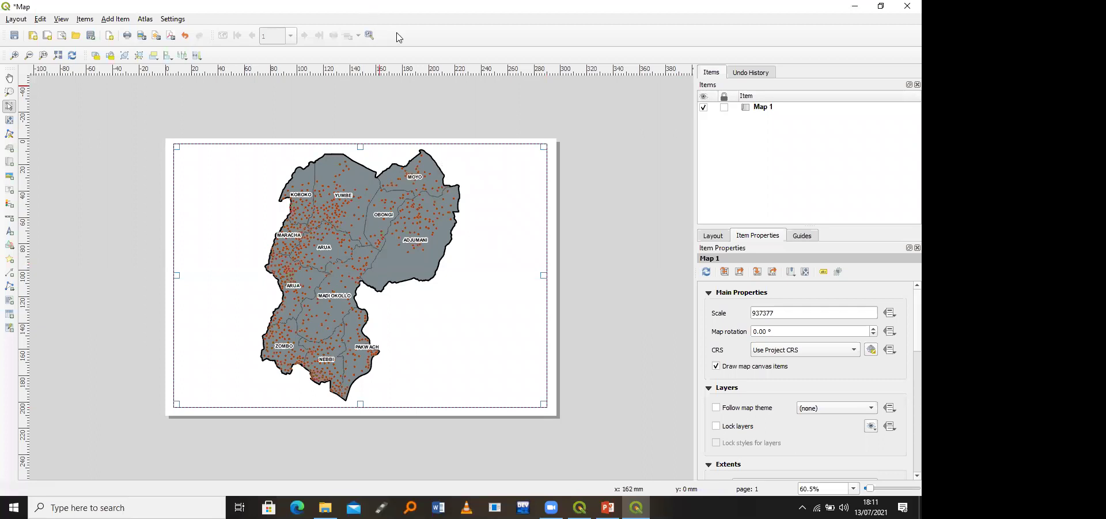
# Step: Return from the layout to the main project window and create a second print layout titled map_2
pyautogui.press('super+Down')
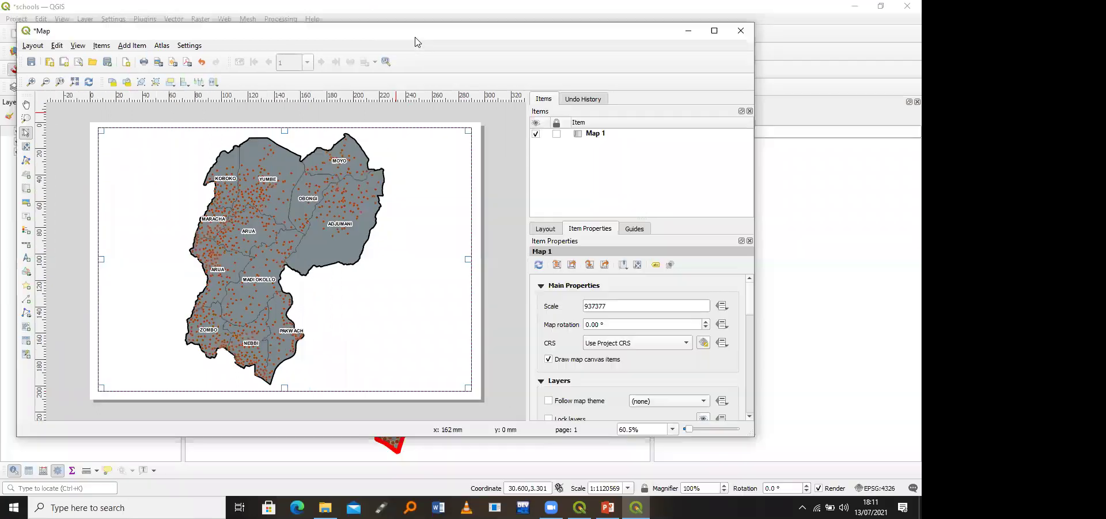
pyautogui.press('super+Up')
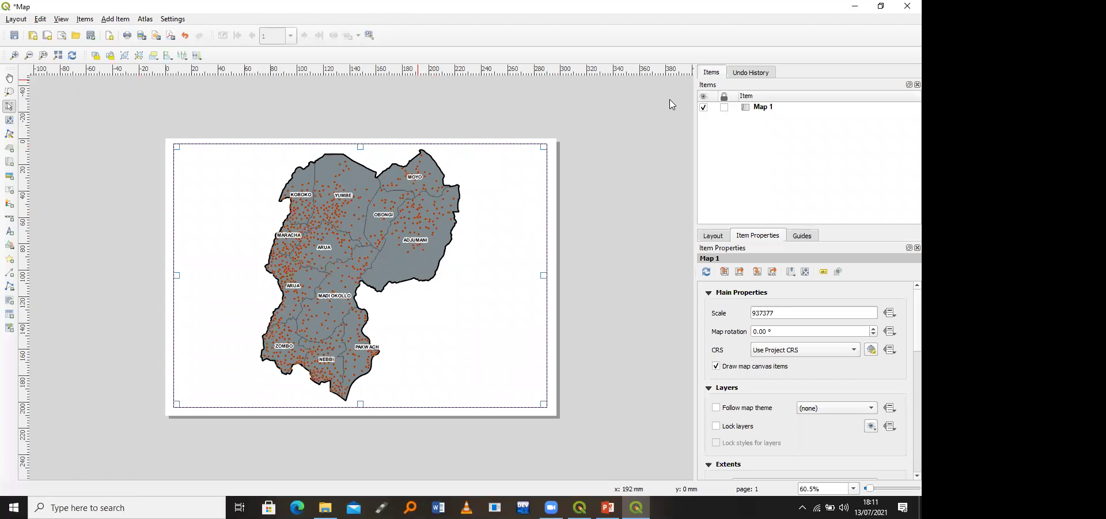
pyautogui.click(881, 6)
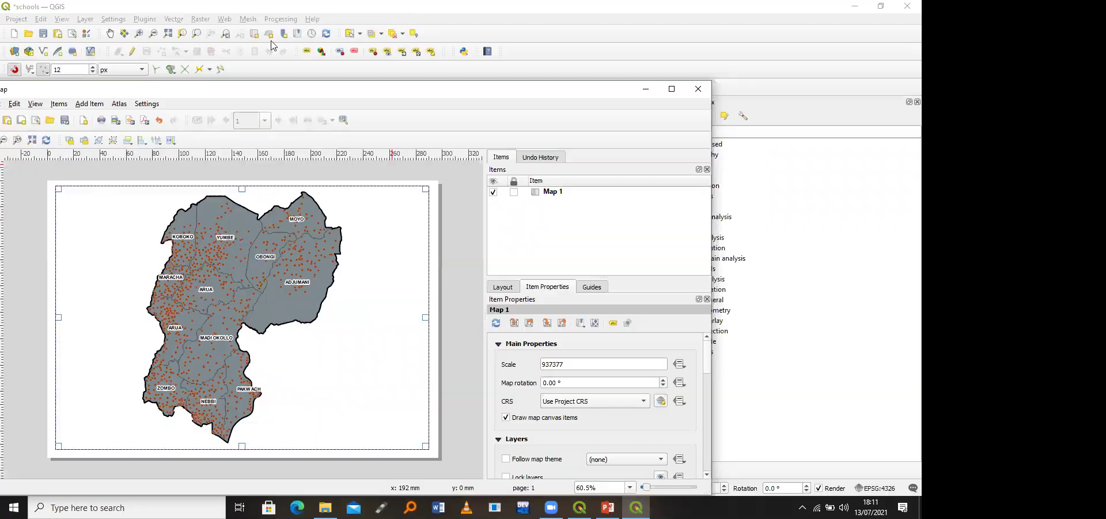
pyautogui.click(12, 20)
pyautogui.click(12, 21)
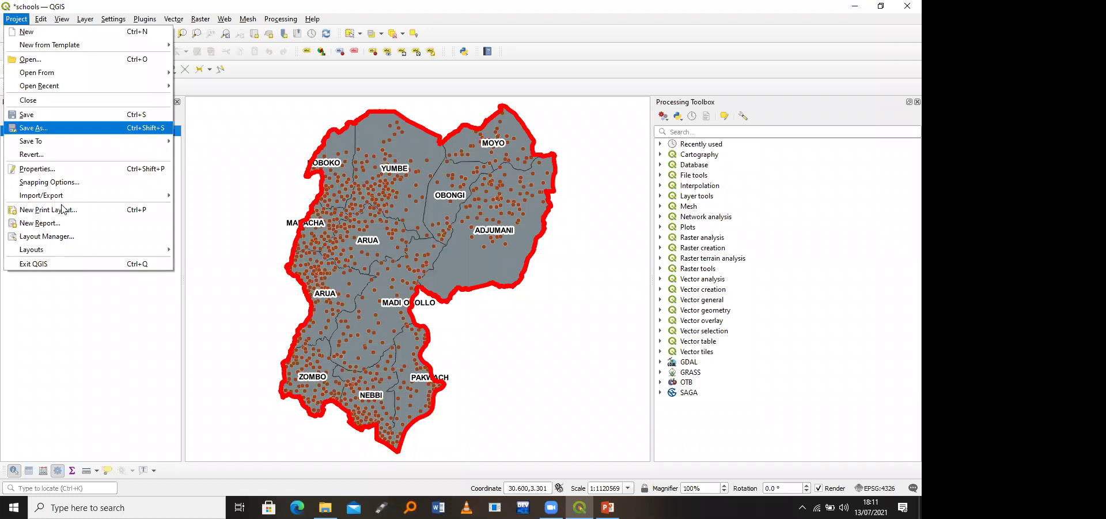
pyautogui.click(63, 209)
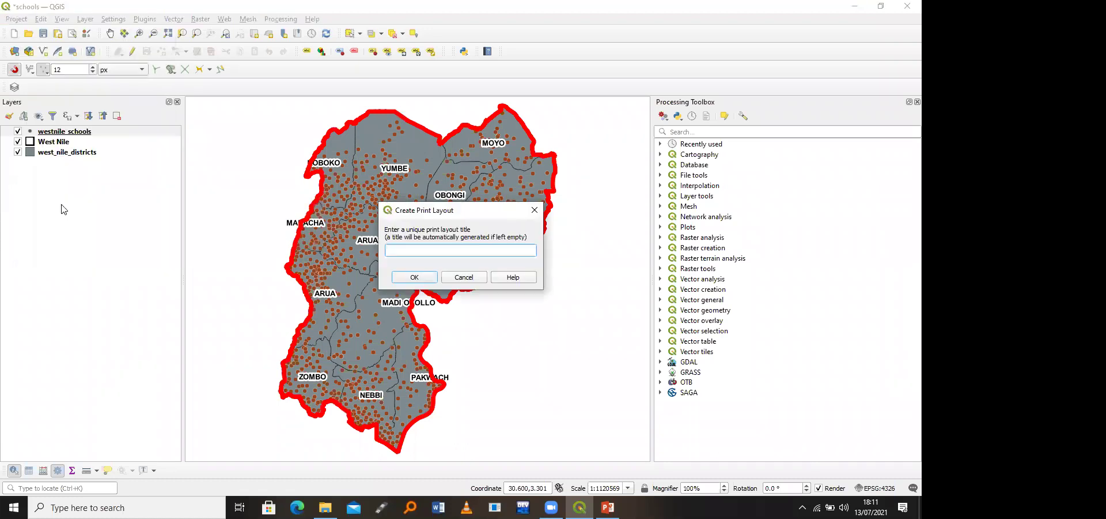
pyautogui.write('map')
pyautogui.press('Return')
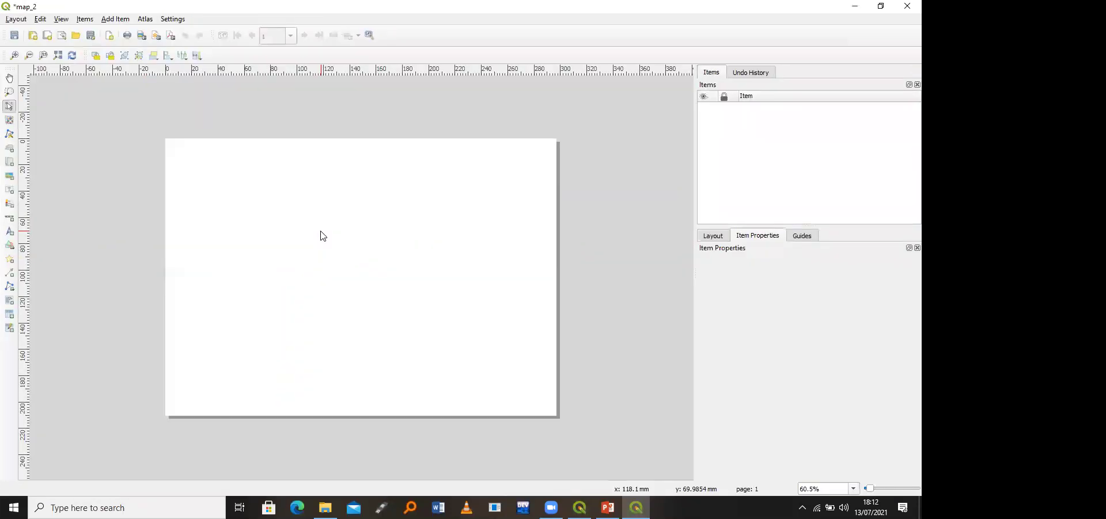
# Step: Set the map_2 page orientation to Portrait and its size to A4
pyautogui.rightClick(321, 236)
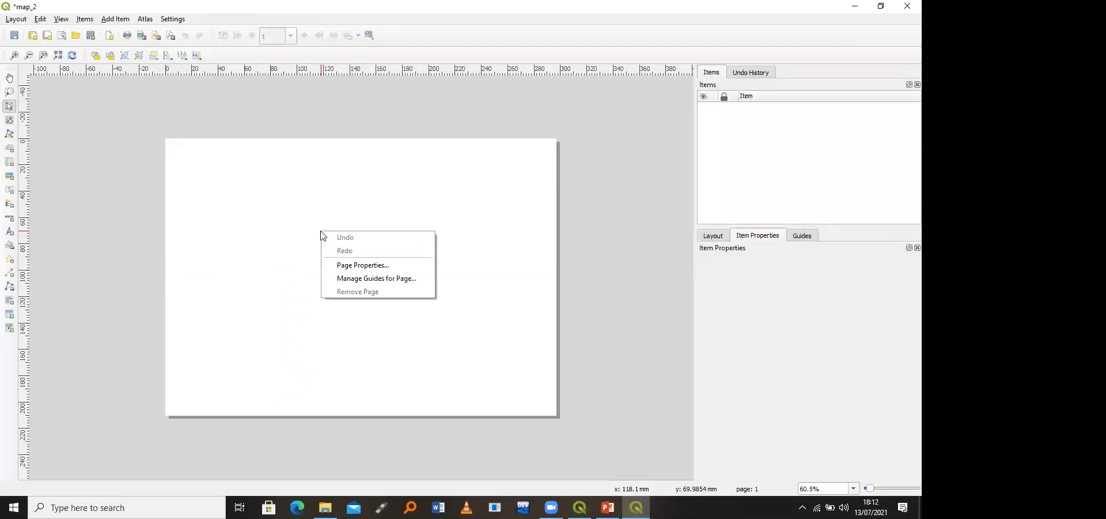
pyautogui.click(345, 266)
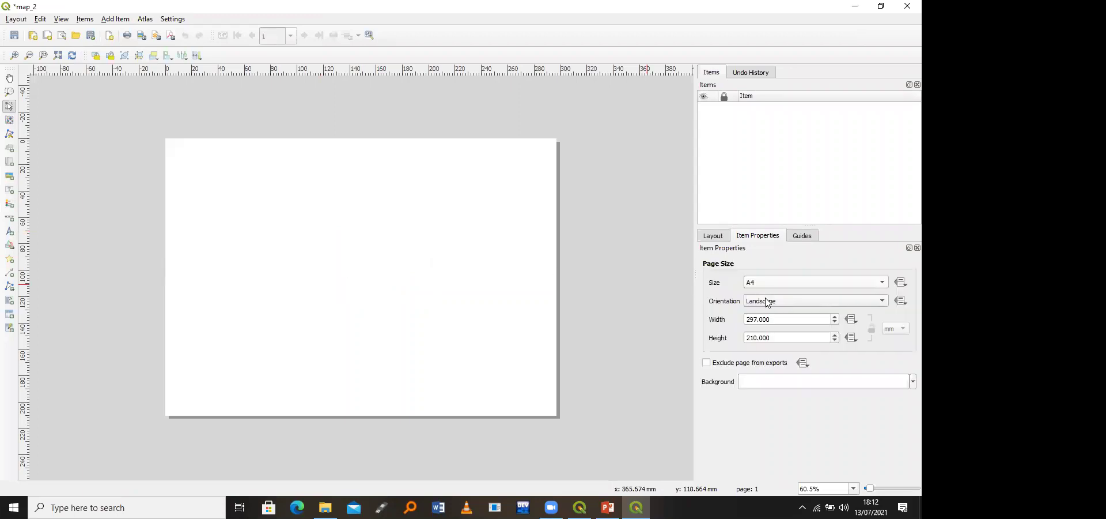
pyautogui.click(767, 300)
pyautogui.click(764, 291)
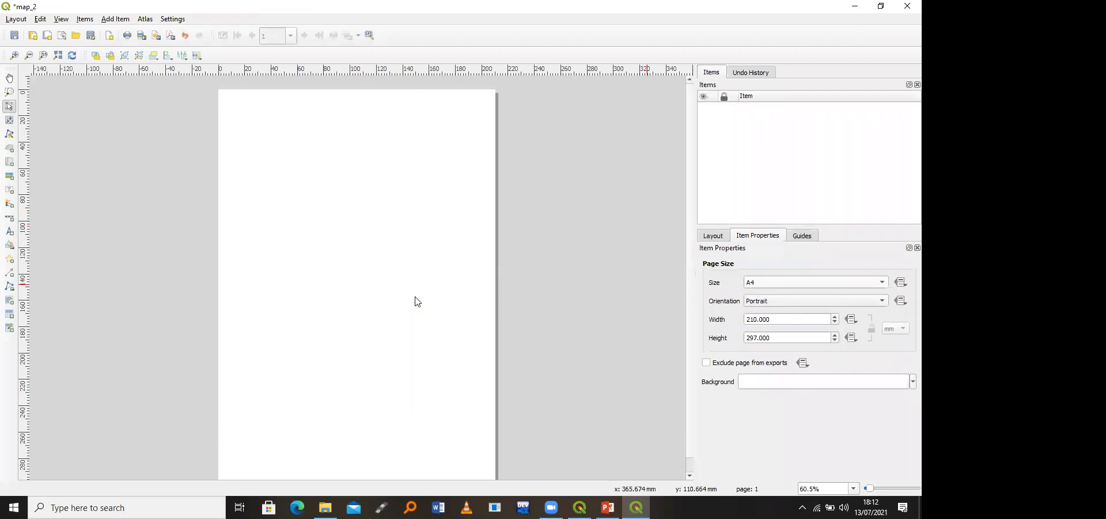
pyautogui.scroll(-1, 418, 303)
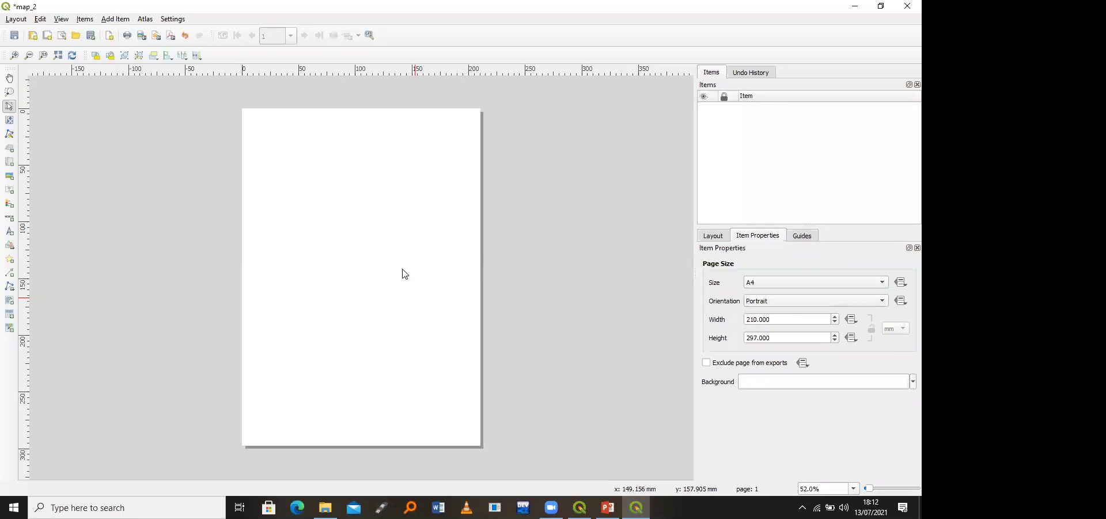
pyautogui.click(790, 287)
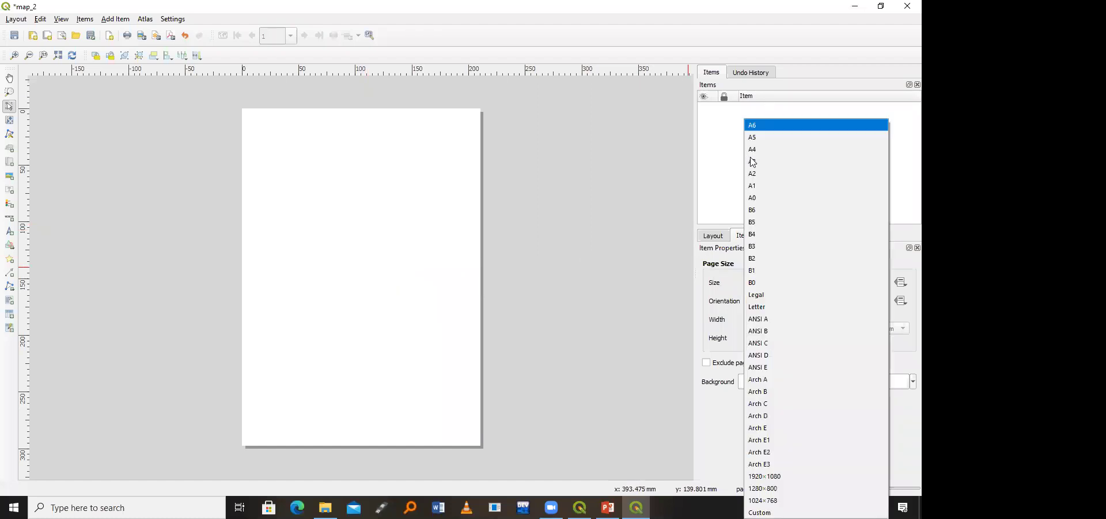
pyautogui.click(754, 151)
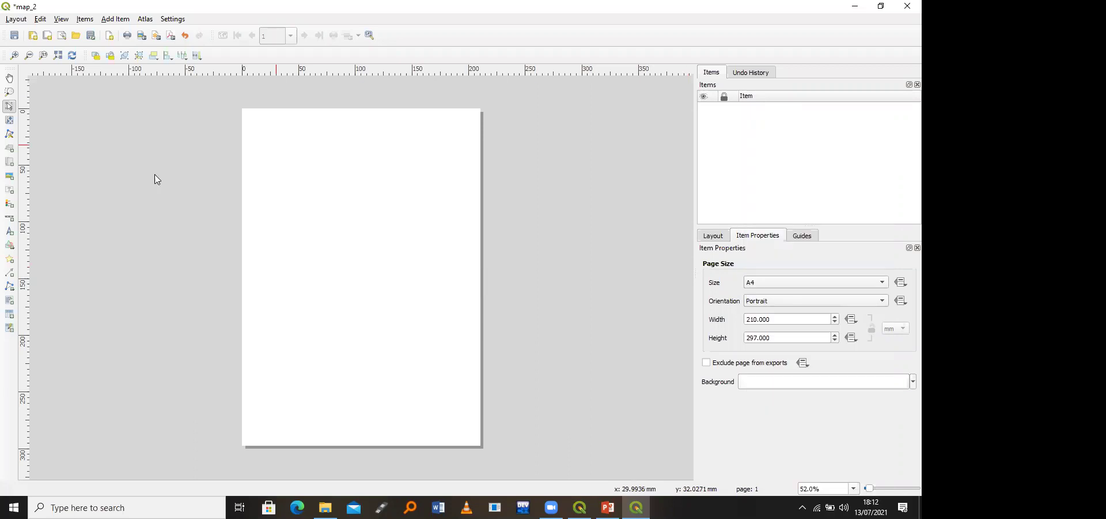
# Step: Add a map spanning nearly the full width of the portrait page, leaving a blank strip beneath it
pyautogui.click(8, 165)
pyautogui.moveTo(248, 123); pyautogui.dragTo(476, 400)
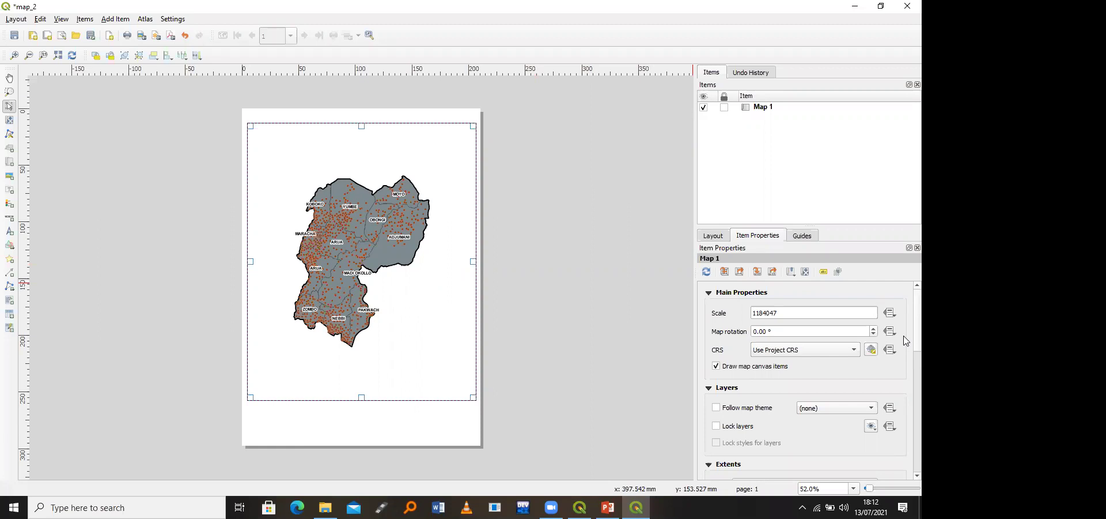
# Step: Enable a frame around the map and set its thickness to 0.50 mm
pyautogui.scroll(-3, 907, 377)
pyautogui.scroll(-6, 906, 409)
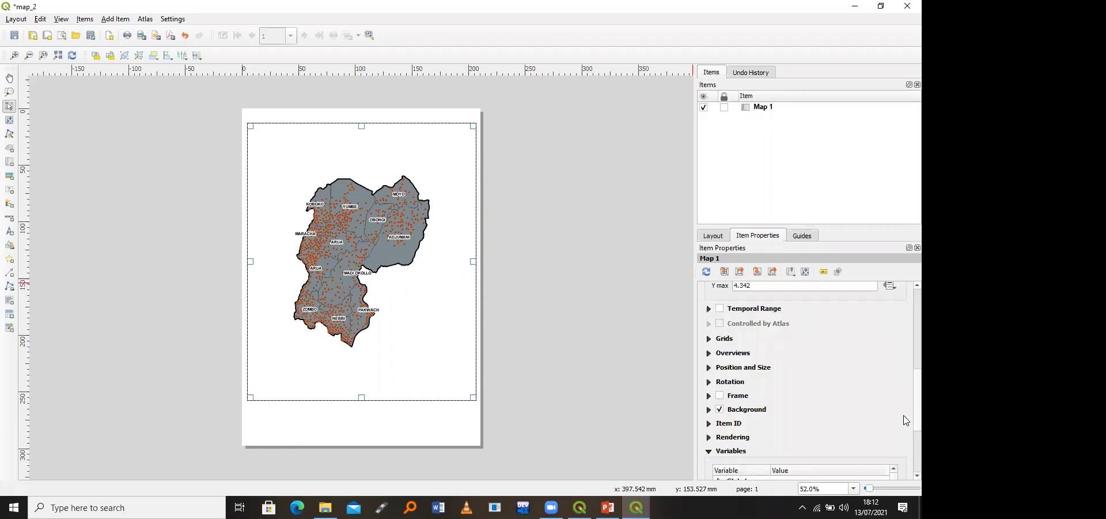
pyautogui.scroll(-2, 906, 427)
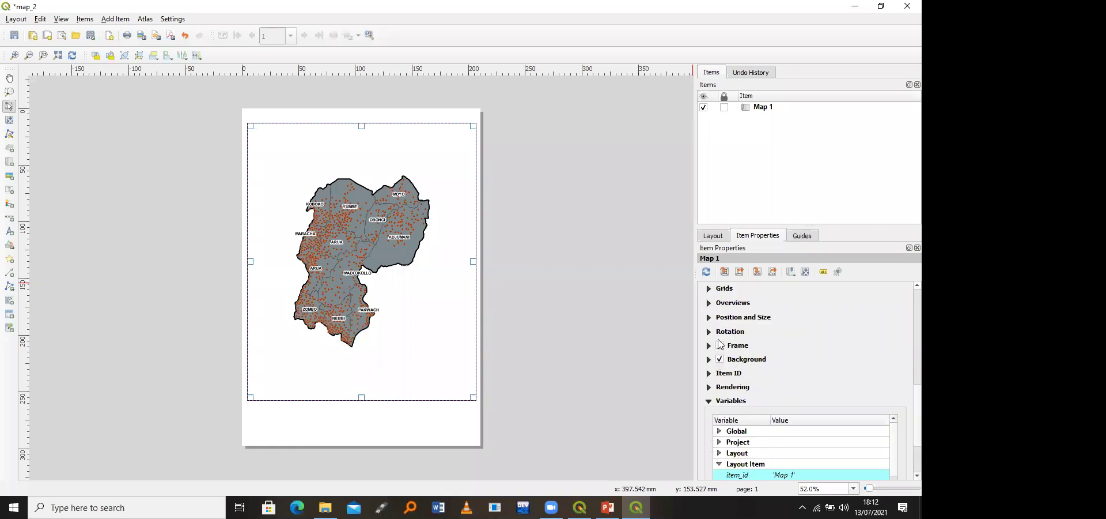
pyautogui.click(721, 346)
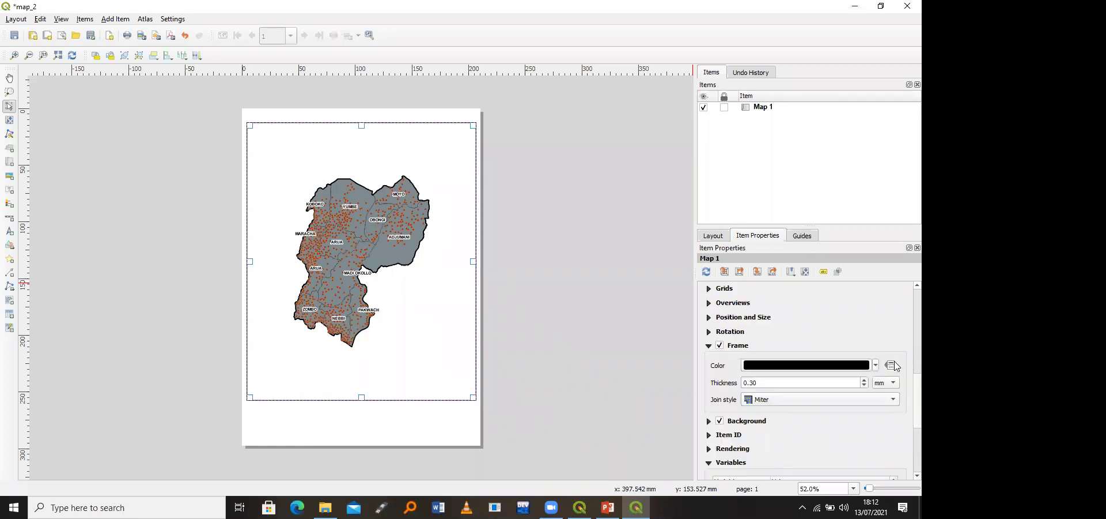
pyautogui.scroll(4, 907, 321)
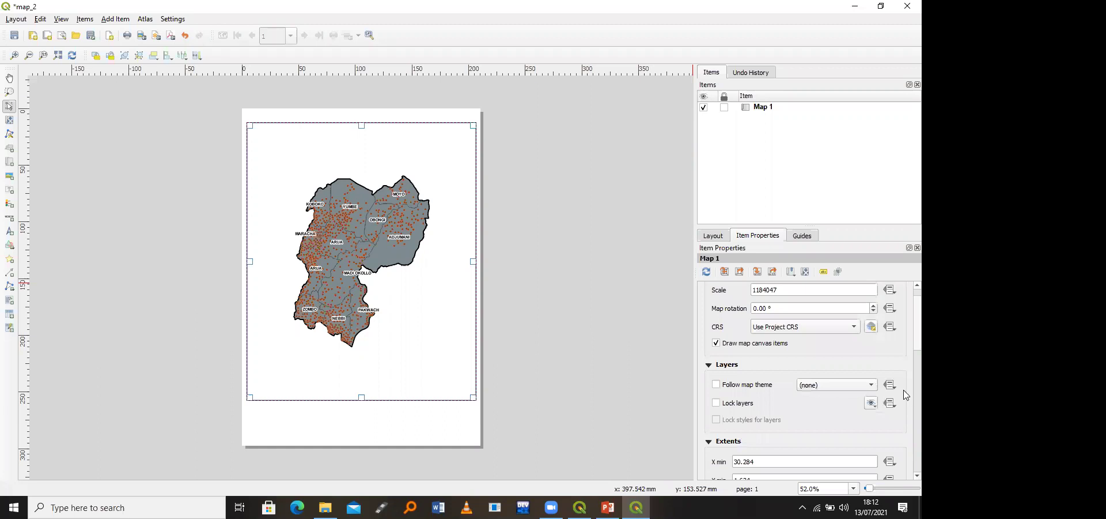
pyautogui.scroll(-5, 907, 334)
pyautogui.doubleClick(751, 357)
pyautogui.write('0.50')
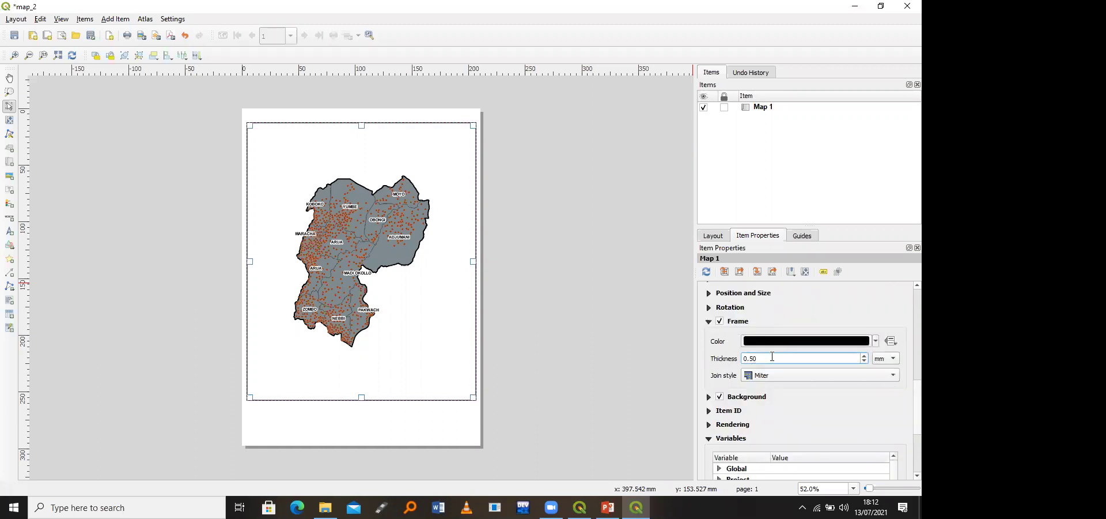
pyautogui.click(452, 421)
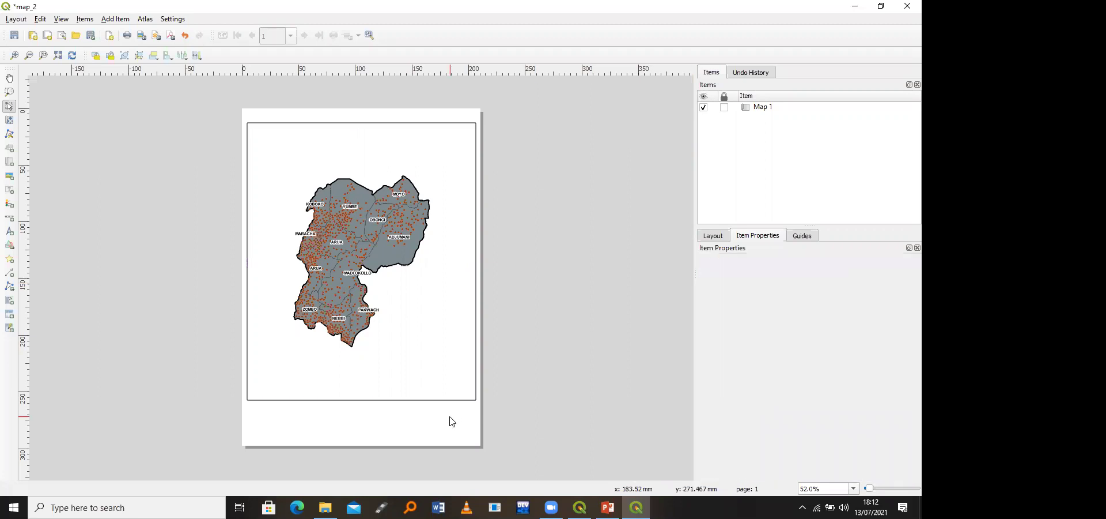
# Step: Move the map content down within its frame
pyautogui.click(9, 121)
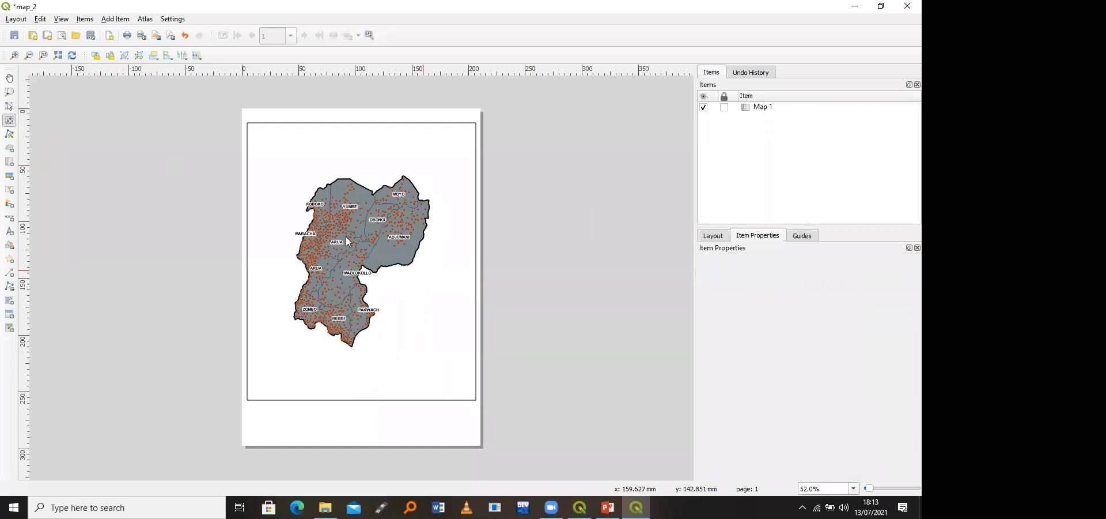
pyautogui.moveTo(381, 259)
pyautogui.mouseDown()
pyautogui.moveTo(363, 277)
pyautogui.moveTo(364, 267)
pyautogui.mouseUp()
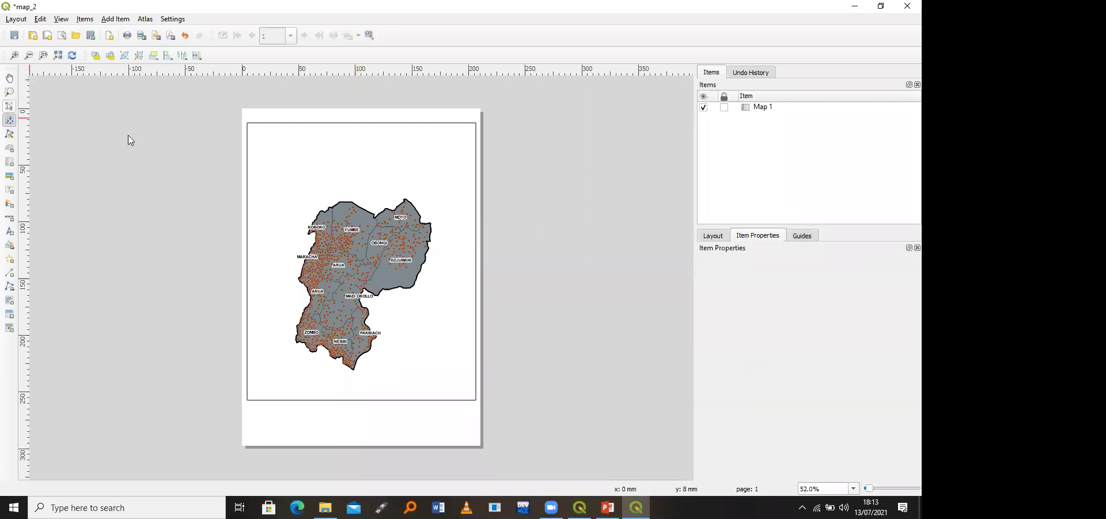
pyautogui.press('v')
# Step: Set the scale of the map to 1000000
pyautogui.click(344, 260)
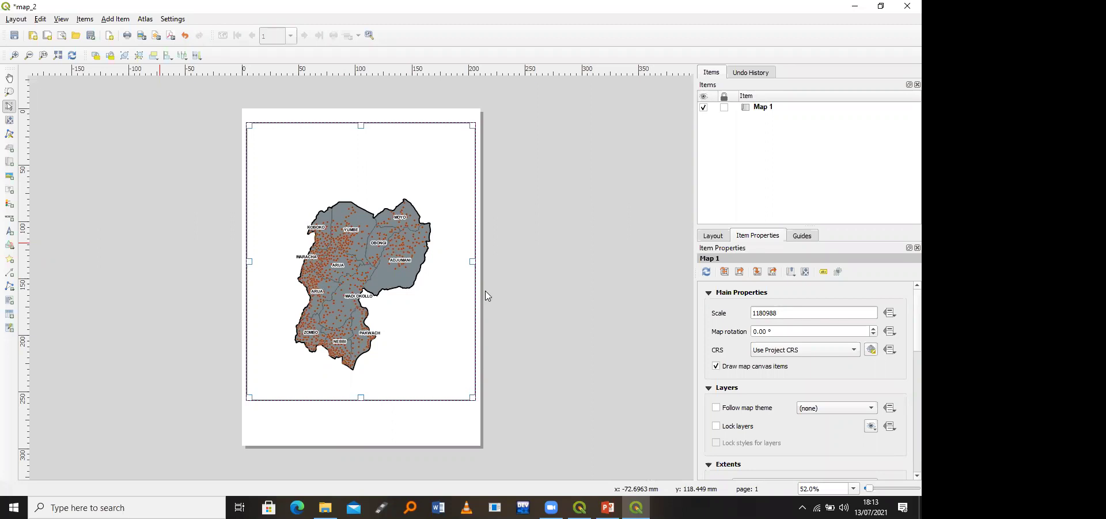
pyautogui.click(778, 314)
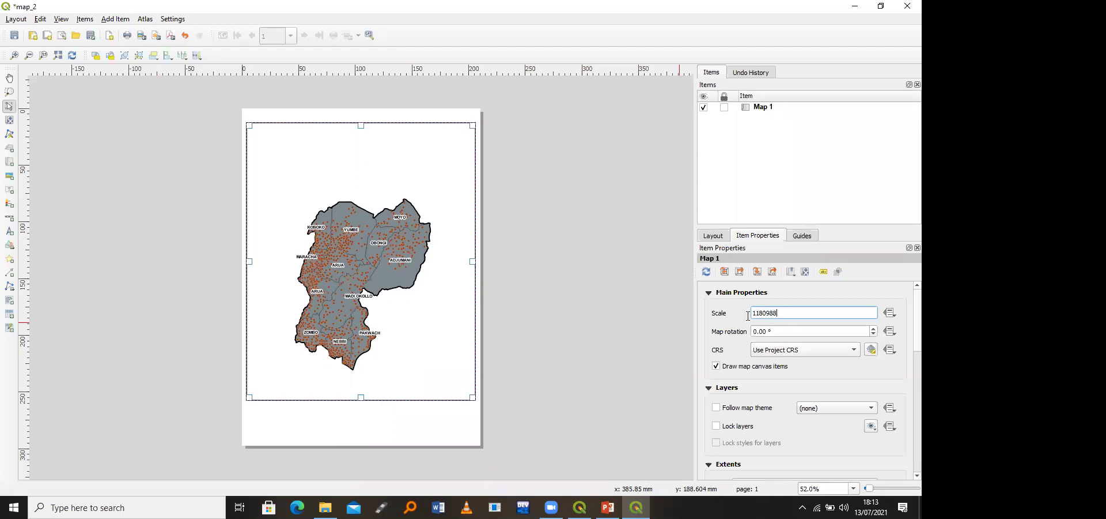
pyautogui.hotkey('ctrl', 'a')
pyautogui.write('100000')
pyautogui.press('Return')
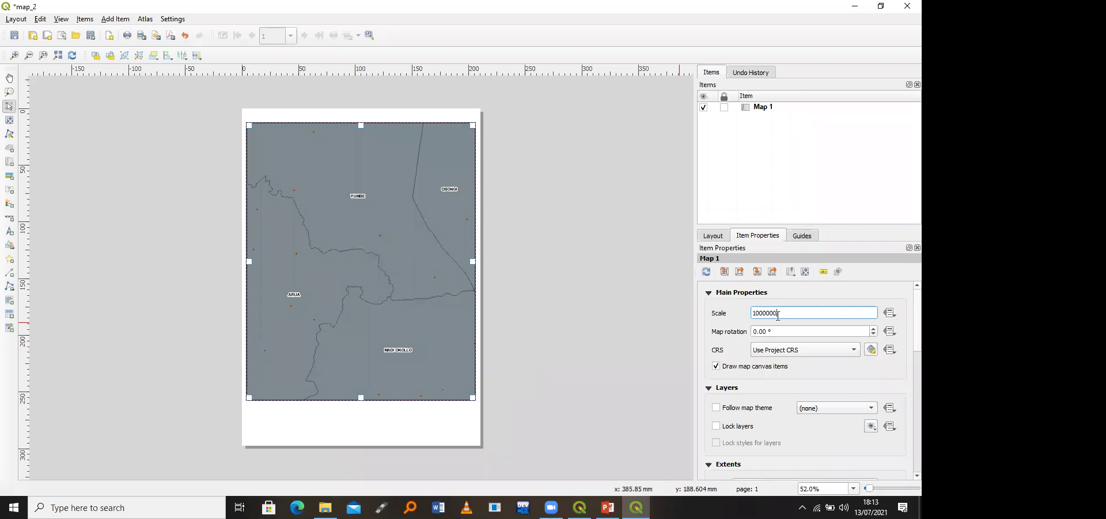
pyautogui.write('0')
pyautogui.press('Return')
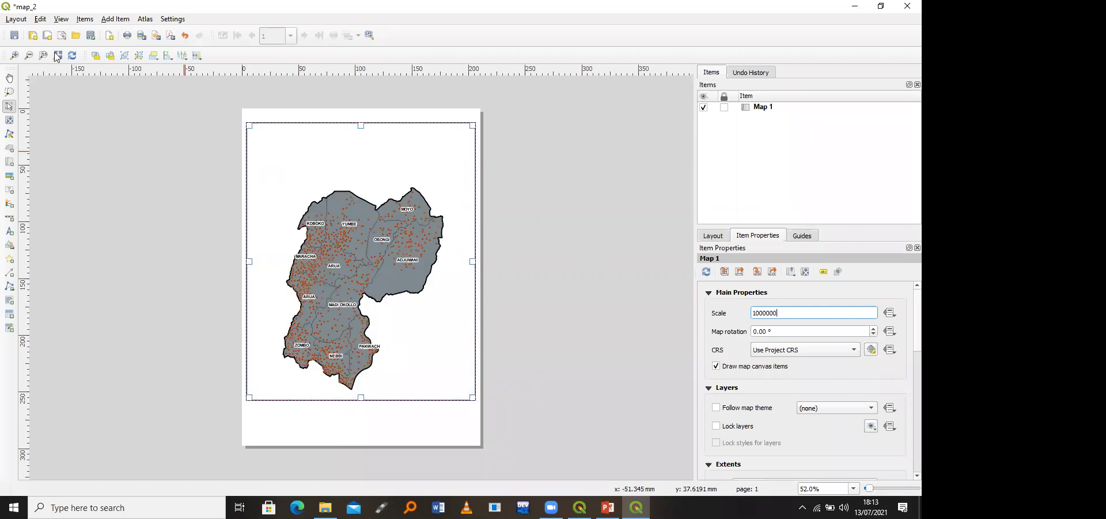
# Step: Reposition the map content so the region sits centred in the frame, with room above it for a title
pyautogui.click(9, 120)
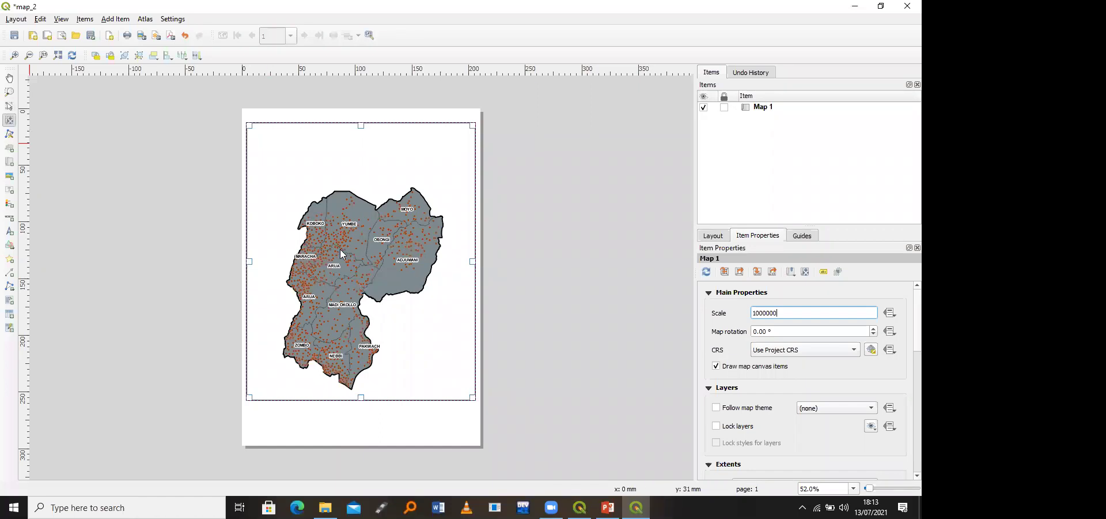
pyautogui.moveTo(332, 222); pyautogui.dragTo(328, 191)
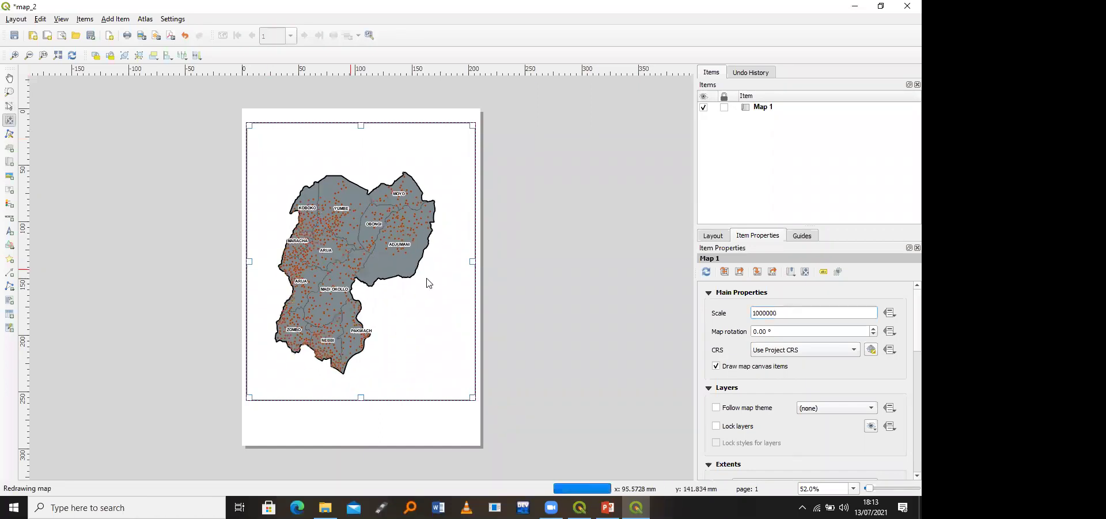
pyautogui.moveTo(348, 276); pyautogui.dragTo(294, 286)
pyautogui.moveTo(371, 255); pyautogui.dragTo(358, 276)
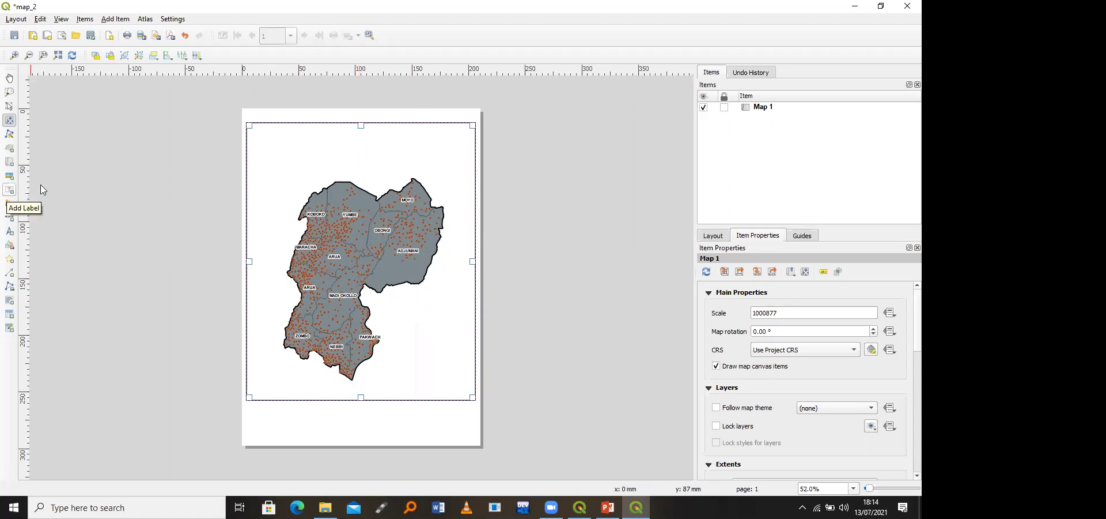
# Step: Add a label across nearly the full map width above the region and enter the text Scholls In West Nile
pyautogui.click(9, 193)
pyautogui.moveTo(258, 128); pyautogui.dragTo(470, 168)
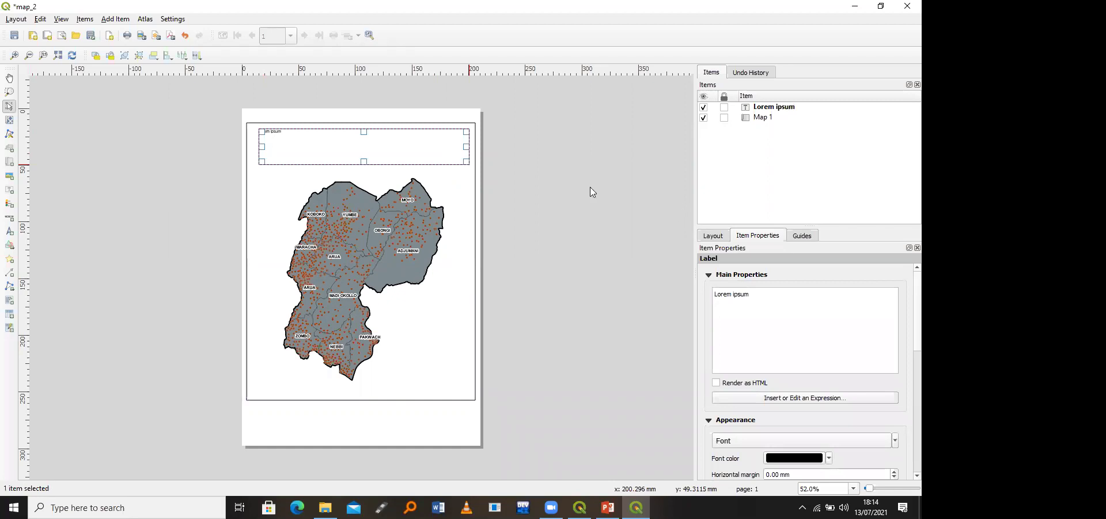
pyautogui.click(763, 297)
pyautogui.tripleClick(714, 295)
pyautogui.press('BackSpace')
pyautogui.write('S')
pyautogui.press('BackSpace')
pyautogui.write('Scholls In West Nile')
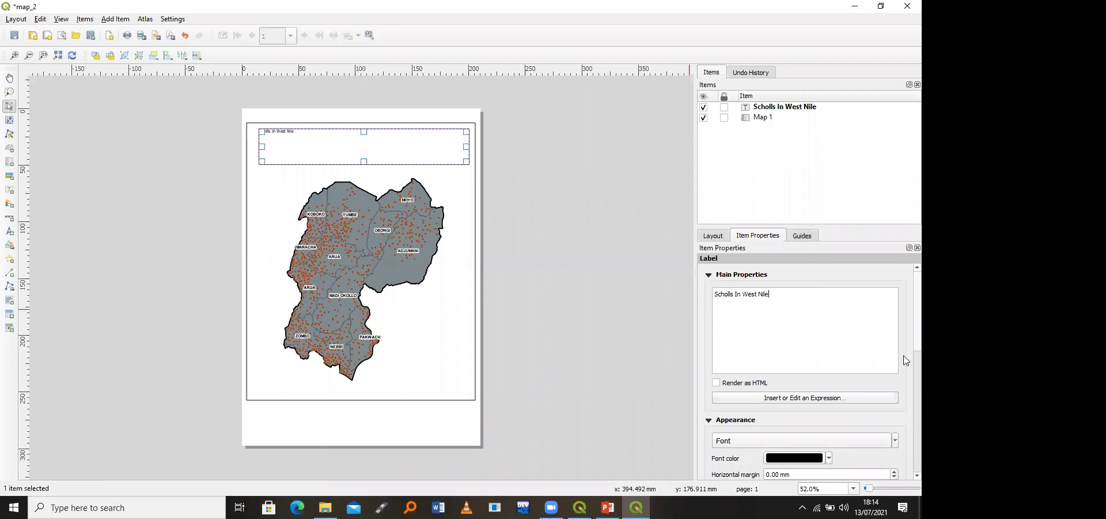
# Step: Format the title label's font as Arial Bold, size 36
pyautogui.scroll(-3, 906, 371)
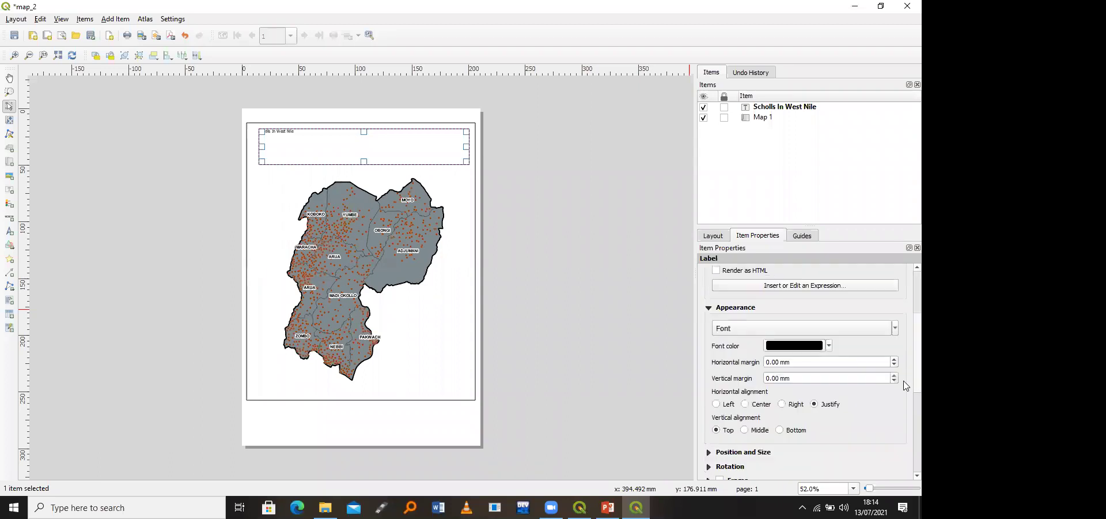
pyautogui.scroll(-1, 907, 385)
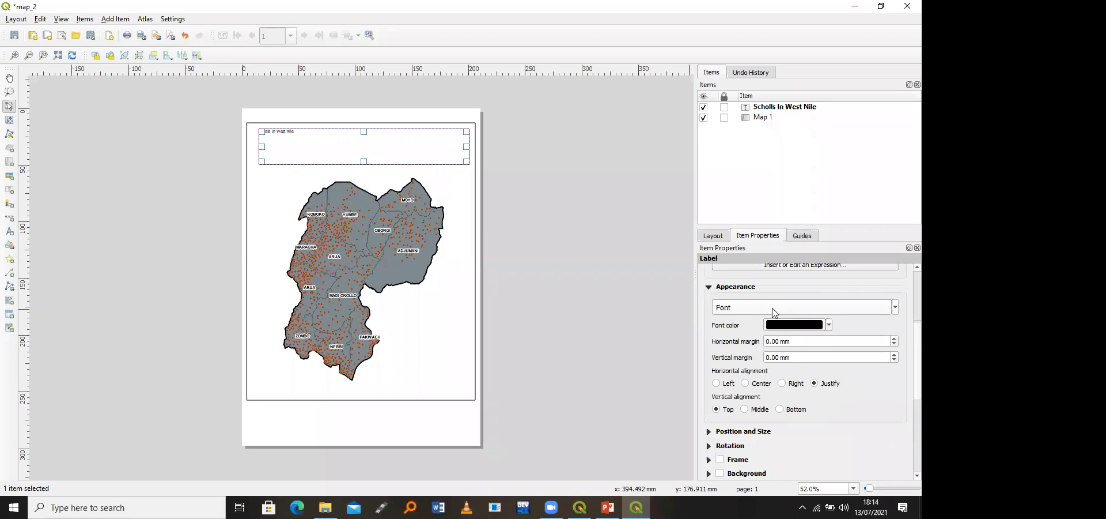
pyautogui.click(772, 311)
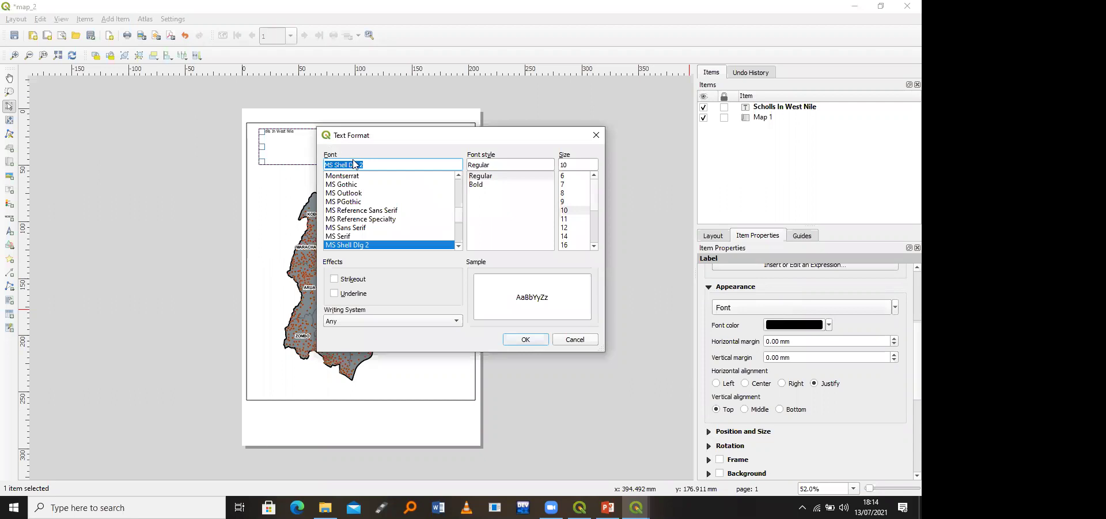
pyautogui.write('Arial')
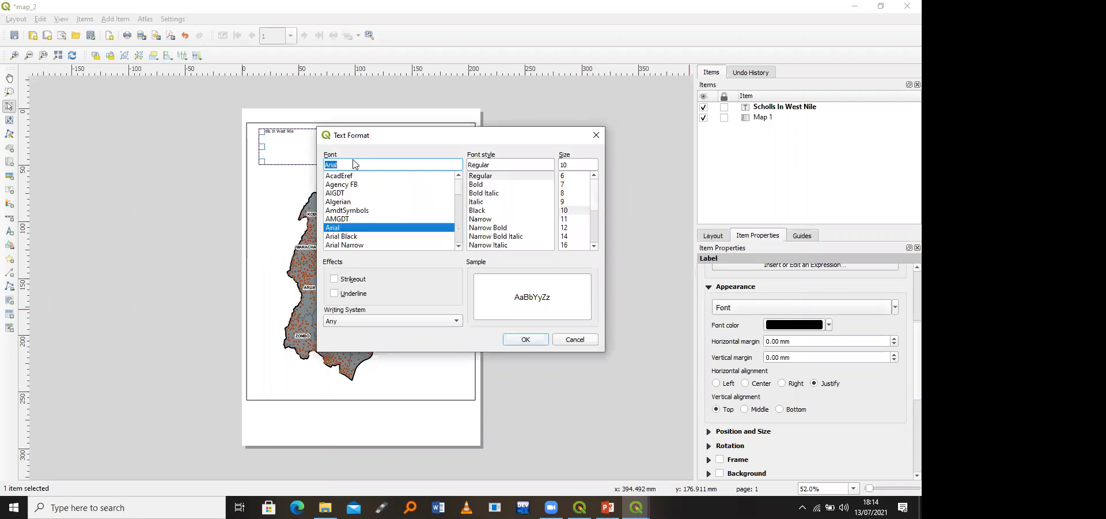
pyautogui.click(475, 186)
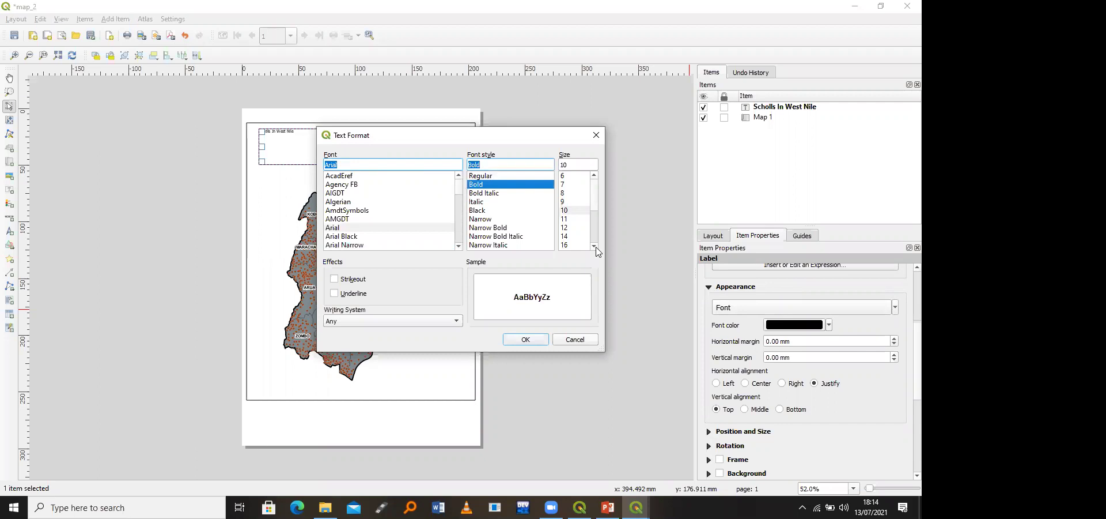
pyautogui.click(594, 246)
pyautogui.scroll(-1, 572, 236)
pyautogui.click(568, 227)
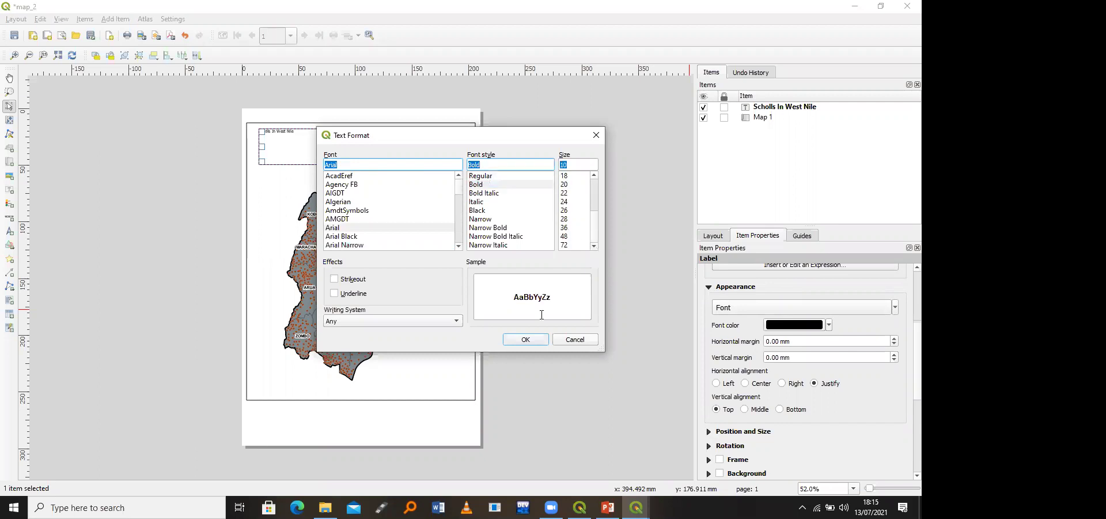
pyautogui.click(525, 339)
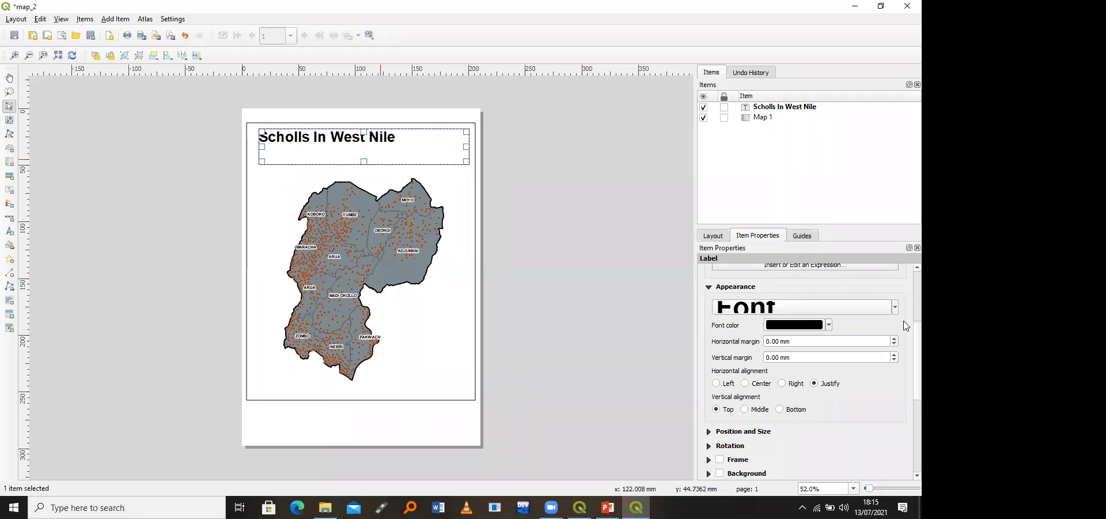
# Step: Correct the title's first word so the text reads Schools In West Nile
pyautogui.scroll(3, 906, 327)
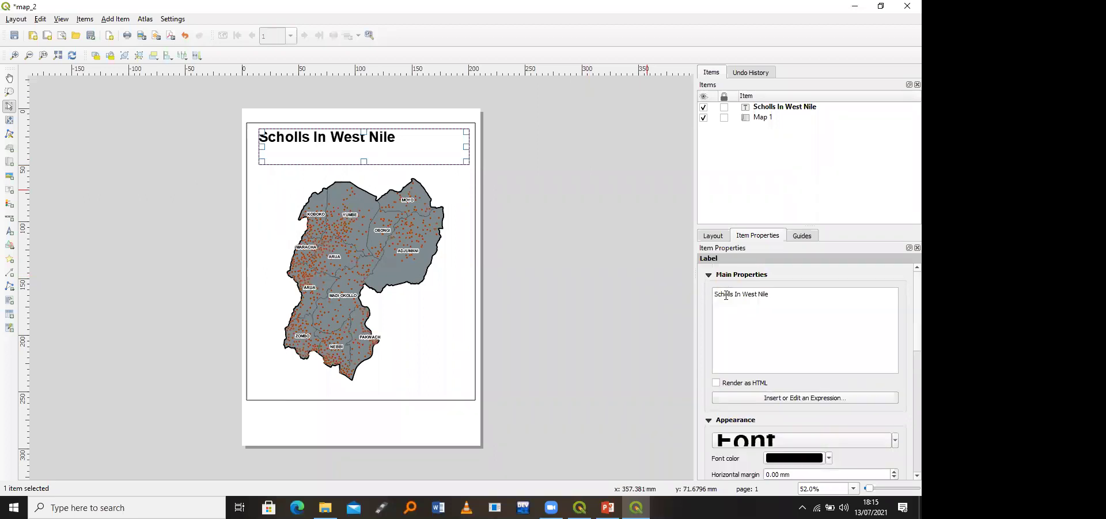
pyautogui.doubleClick(711, 294)
pyautogui.write('Sc')
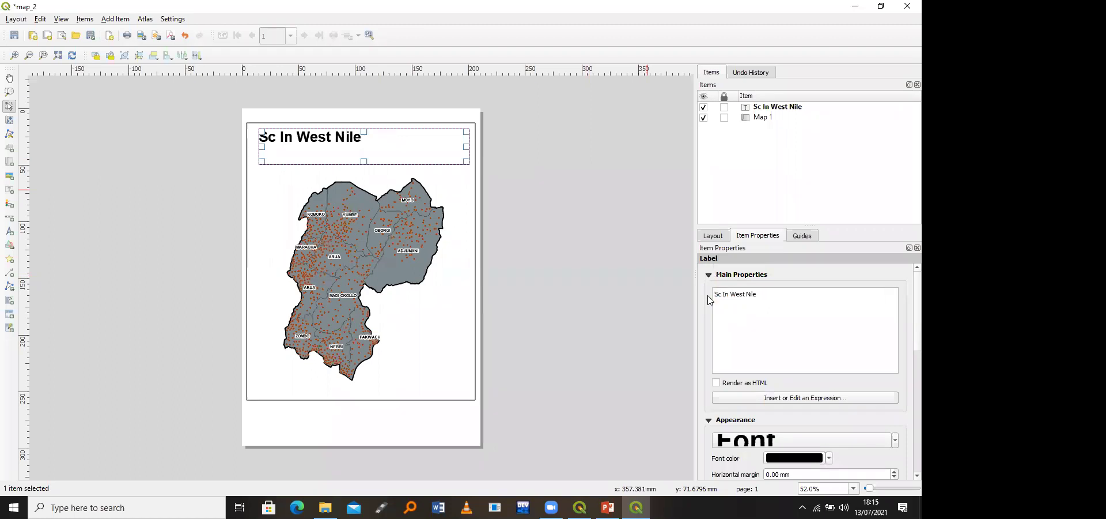
pyautogui.write('hools')
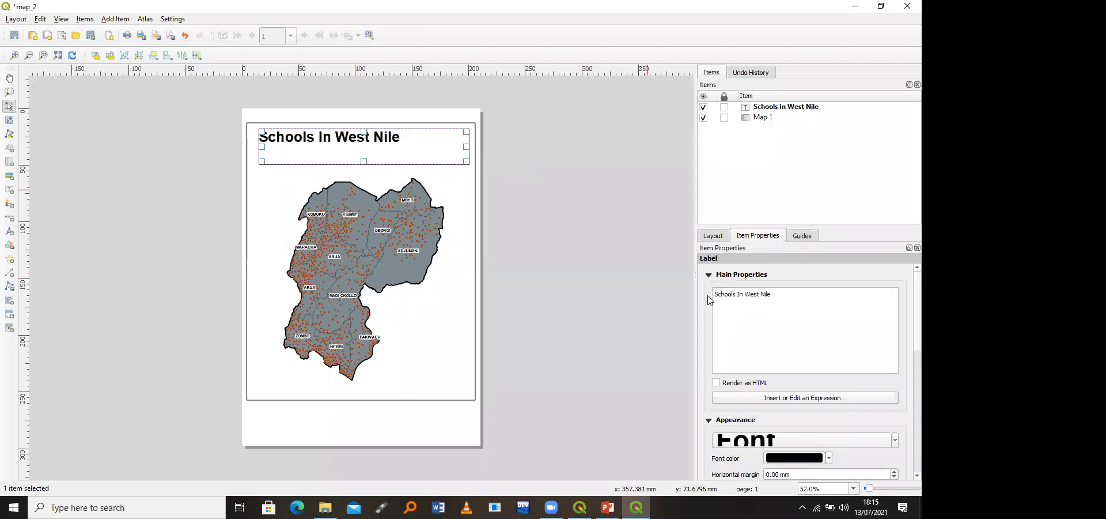
# Step: Replace the title text with A Map Showing Schools Of West Nile, placing West Nile centred on a second line
pyautogui.hotkey('ctrl', 'a')
pyautogui.write('A')
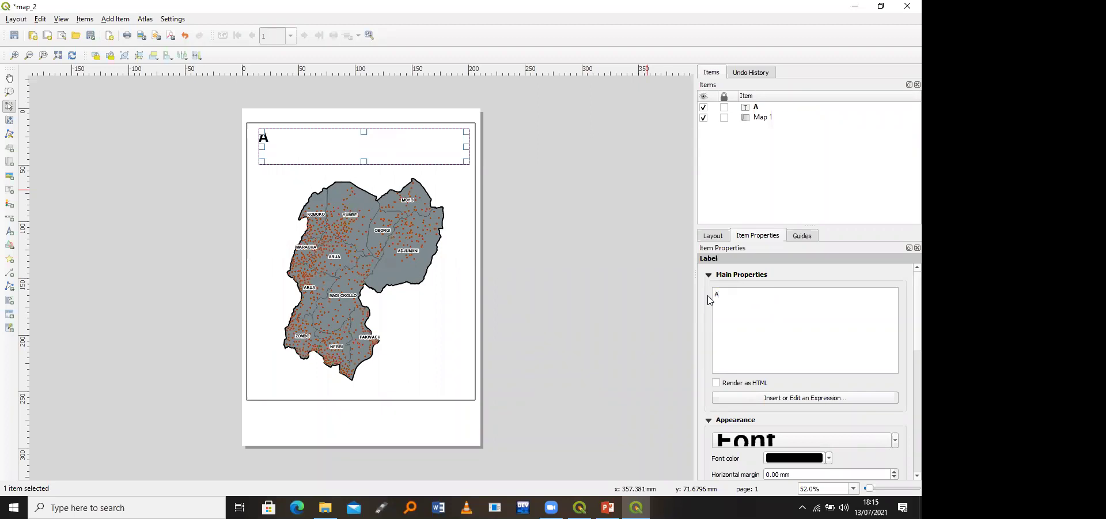
pyautogui.write(' Map Showing Schools I')
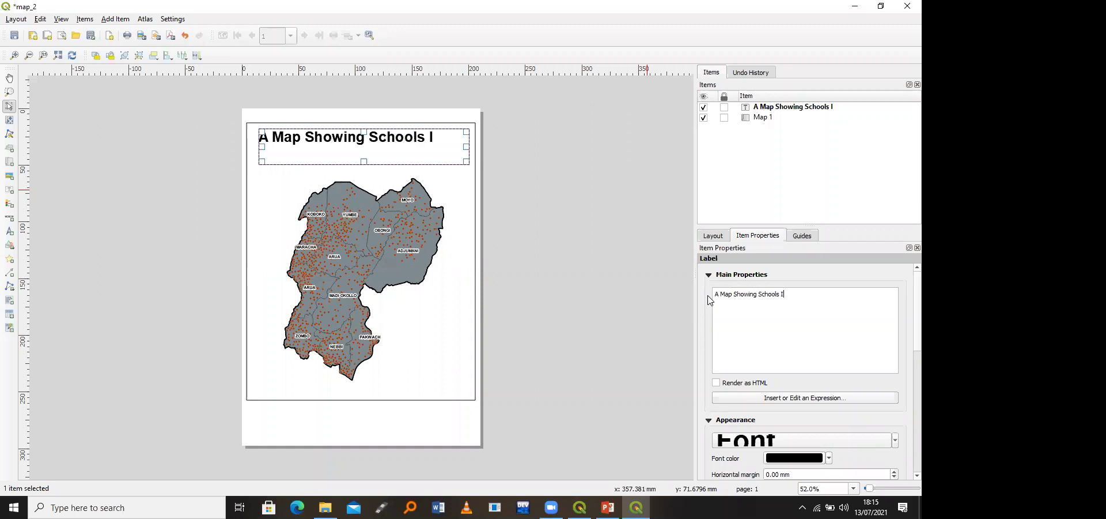
pyautogui.press('BackSpace')
pyautogui.write('o')
pyautogui.press('BackSpace')
pyautogui.write('Of West Ni')
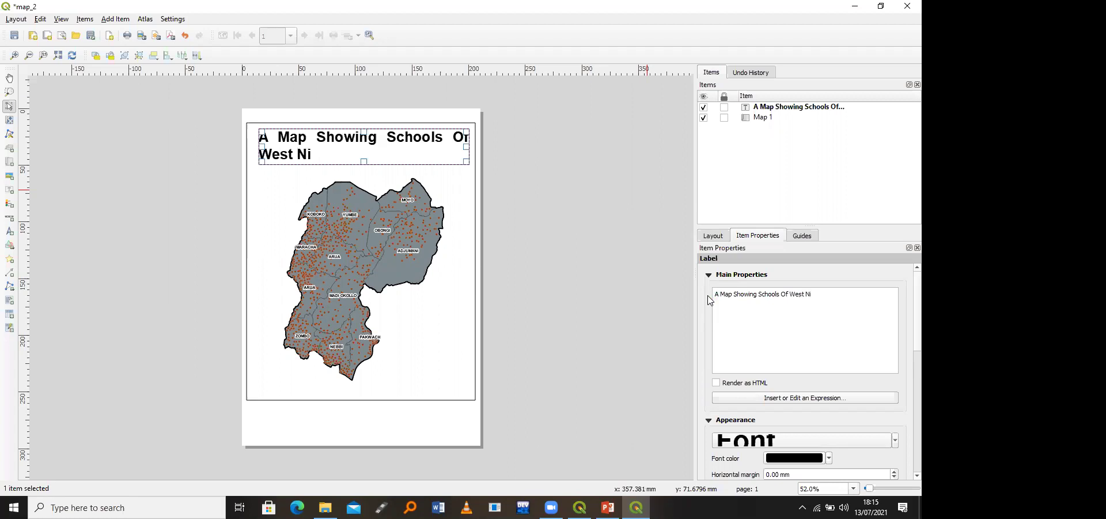
pyautogui.write('le')
pyautogui.press('Return')
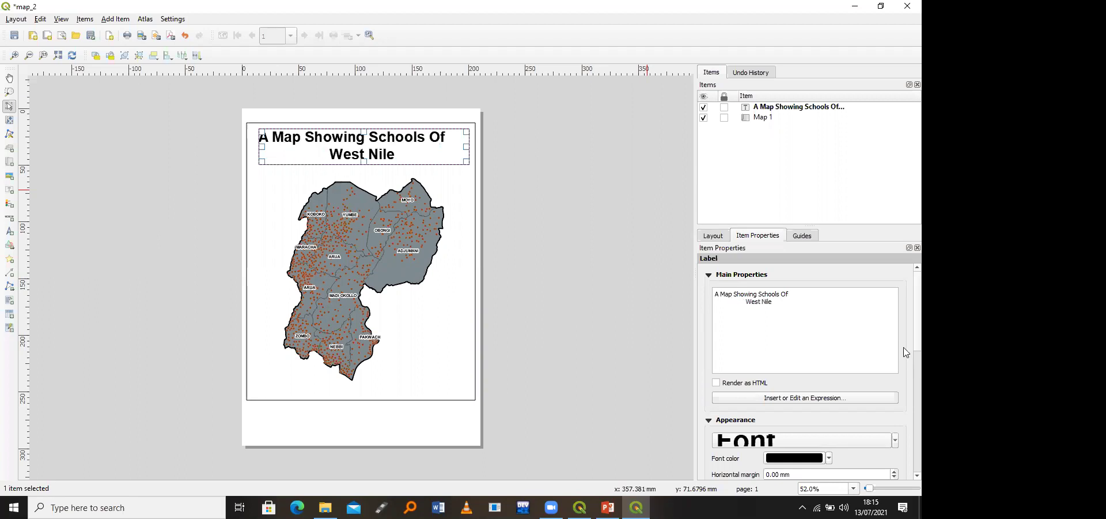
# Step: Enable a frame around the title label and extend its left edge slightly towards the map frame
pyautogui.scroll(-1, 907, 363)
pyautogui.scroll(-5, 907, 395)
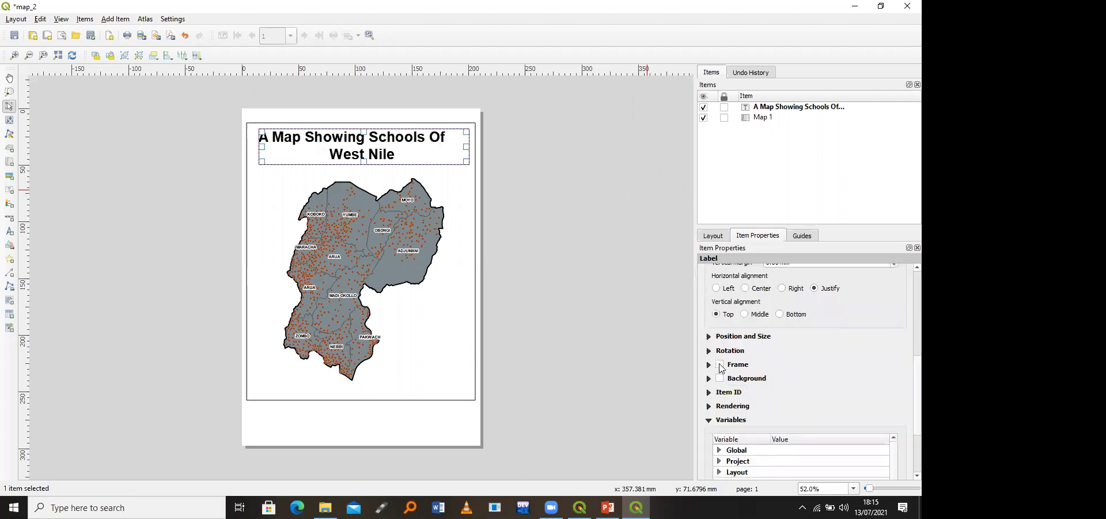
pyautogui.click(720, 364)
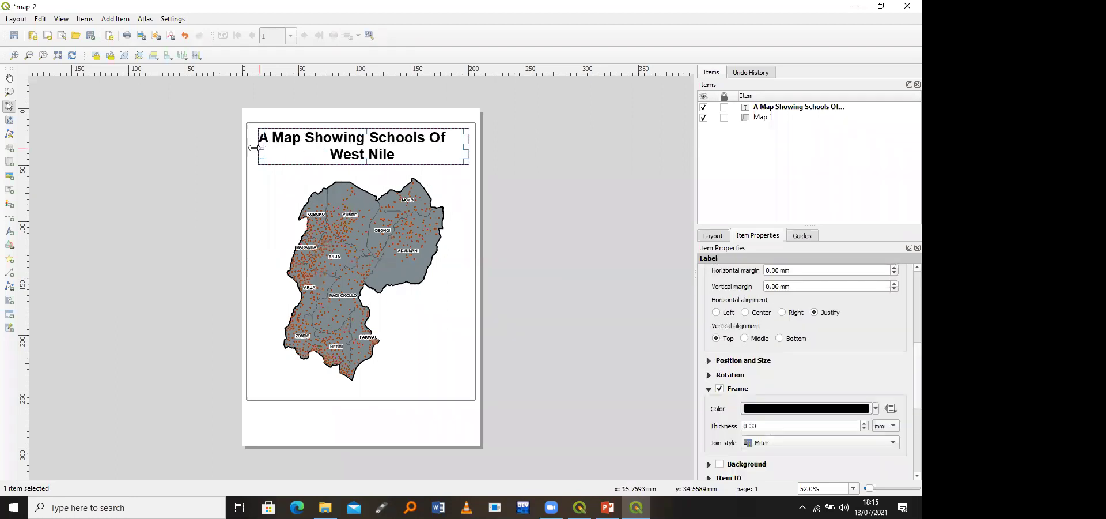
pyautogui.moveTo(259, 147); pyautogui.dragTo(254, 147)
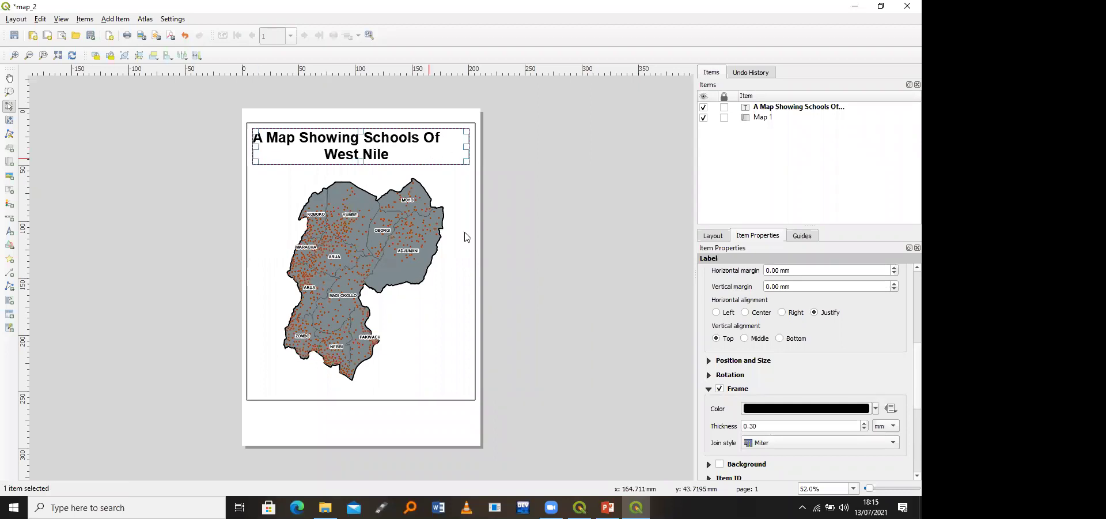
pyautogui.click(456, 286)
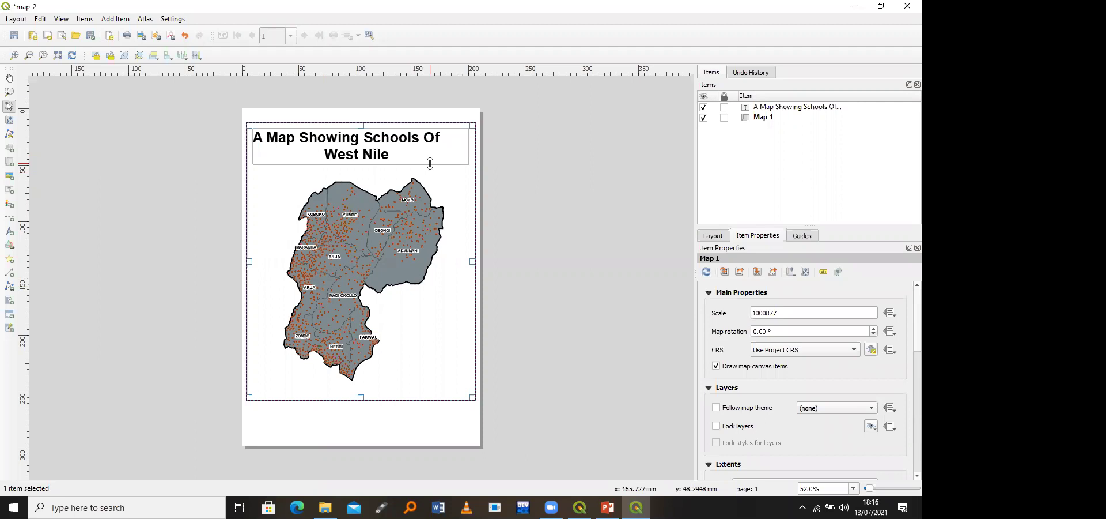
# Step: Set the title label's frame thickness to 0.5 mm
pyautogui.click(430, 163)
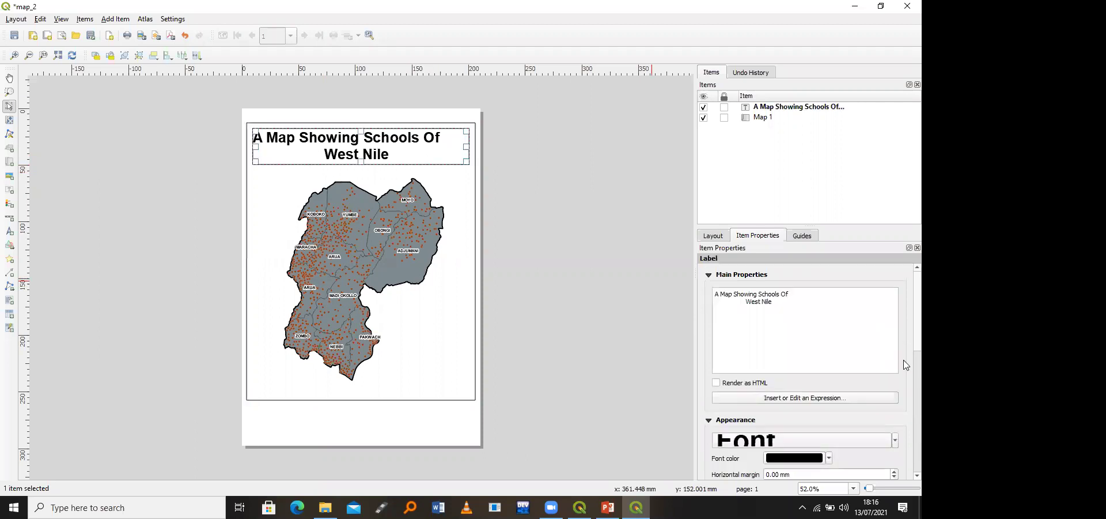
pyautogui.scroll(-2, 907, 392)
pyautogui.scroll(-2, 703, 429)
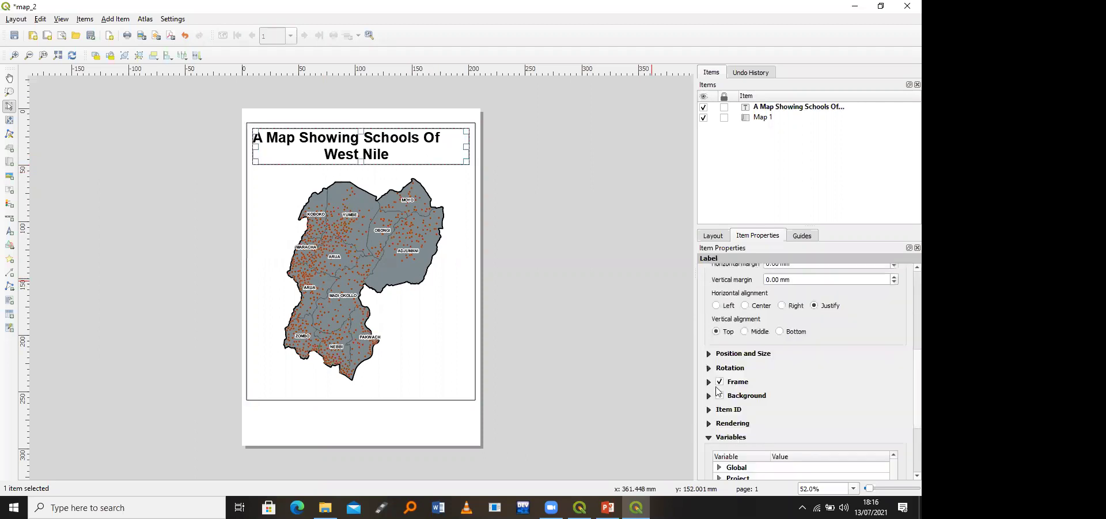
pyautogui.click(709, 382)
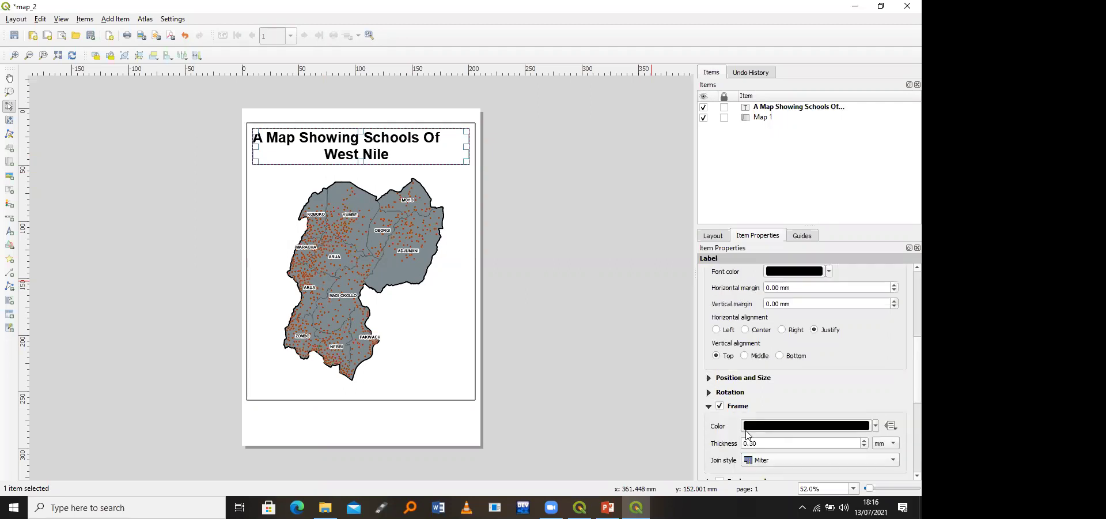
pyautogui.click(753, 443)
pyautogui.press('BackSpace')
pyautogui.write('5')
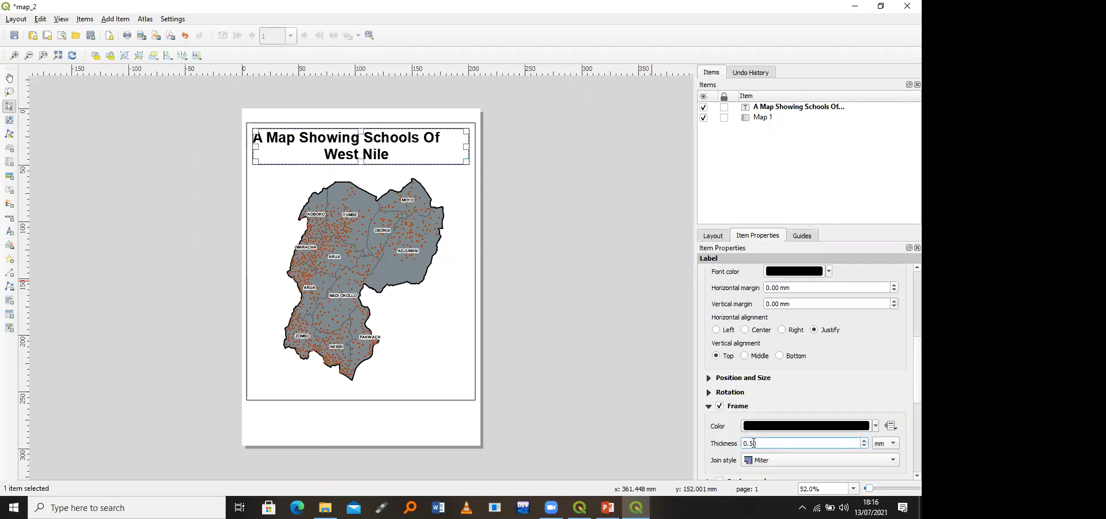
pyautogui.click(425, 358)
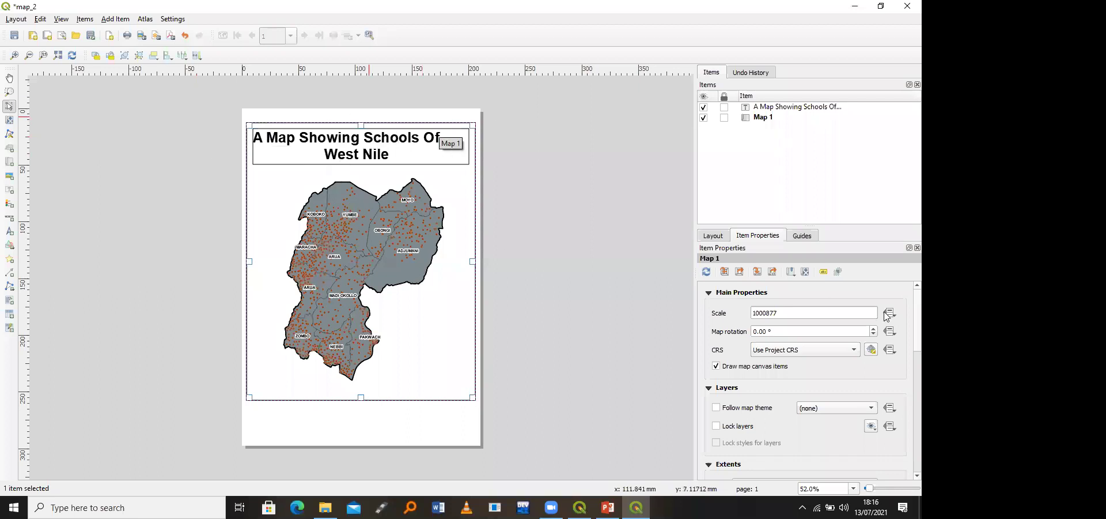
# Step: Set the title label's horizontal margin to 10 mm to centre the text better within its frame
pyautogui.click(422, 162)
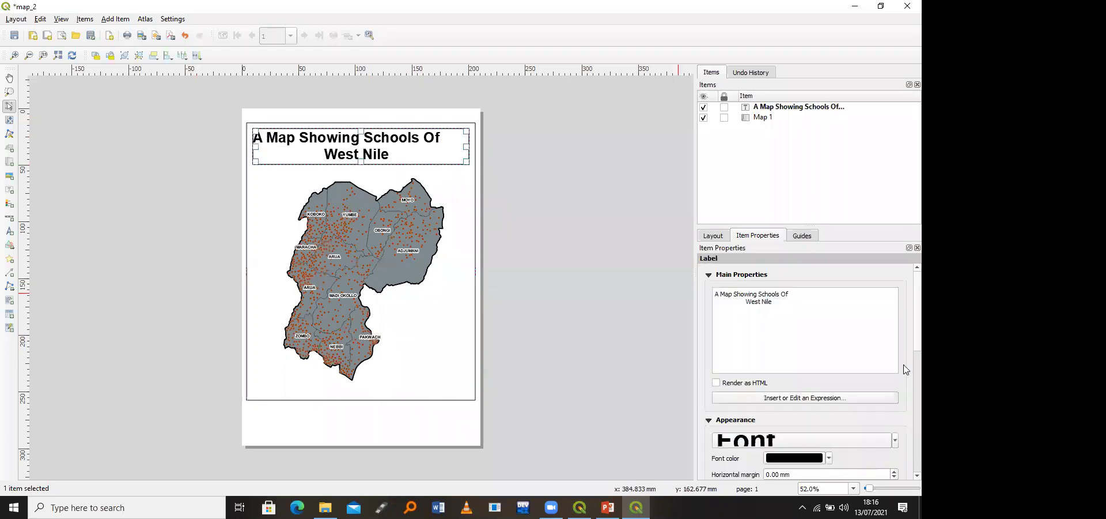
pyautogui.scroll(-2, 907, 380)
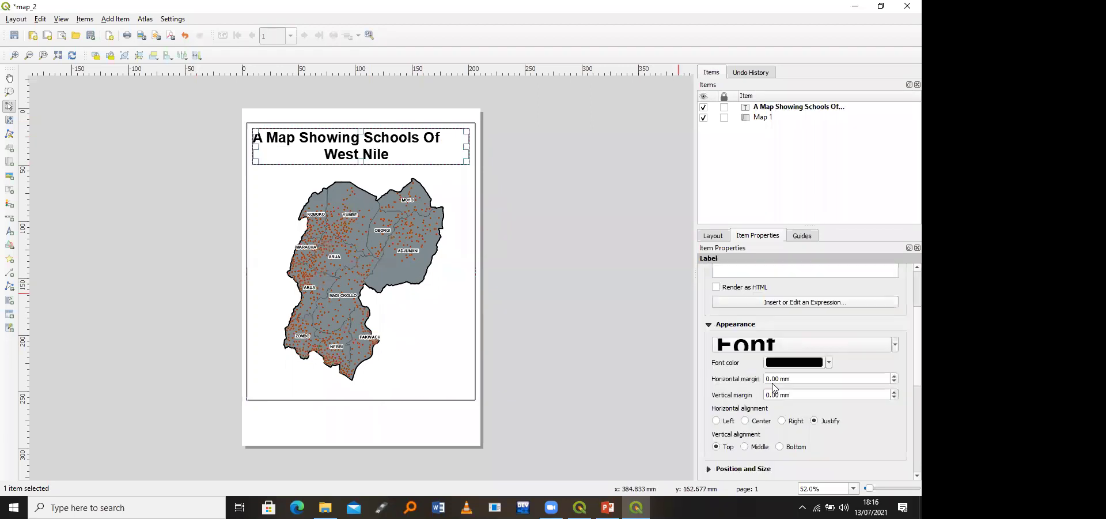
pyautogui.click(768, 381)
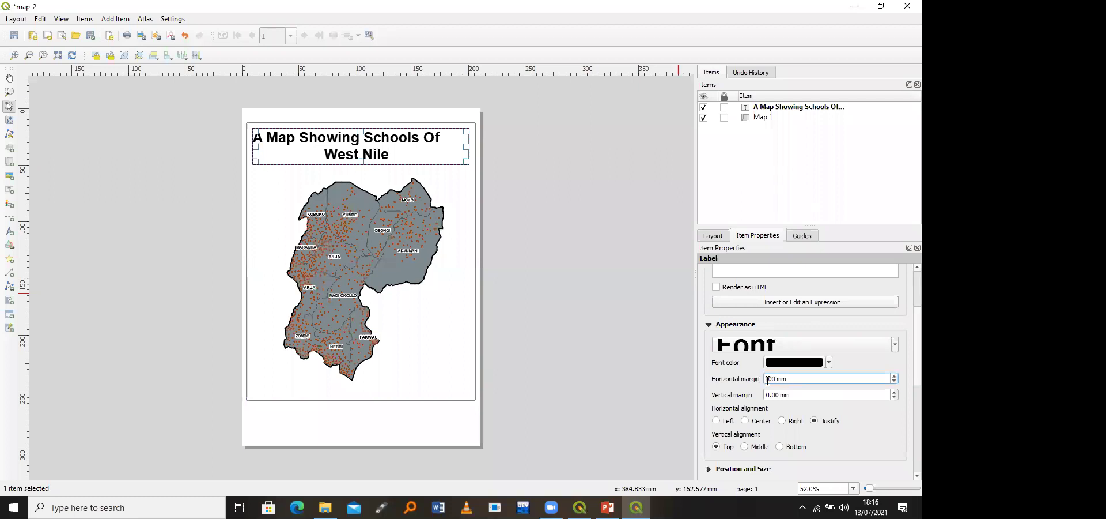
pyautogui.write('1')
pyautogui.write('5')
pyautogui.press('BackSpace')
pyautogui.write('8')
pyautogui.press('BackSpace')
pyautogui.write('9')
pyautogui.press('BackSpace')
pyautogui.write('10')
# Step: Set the title label's vertical margin to 1 mm and save the layout
pyautogui.click(768, 395)
pyautogui.press('Delete')
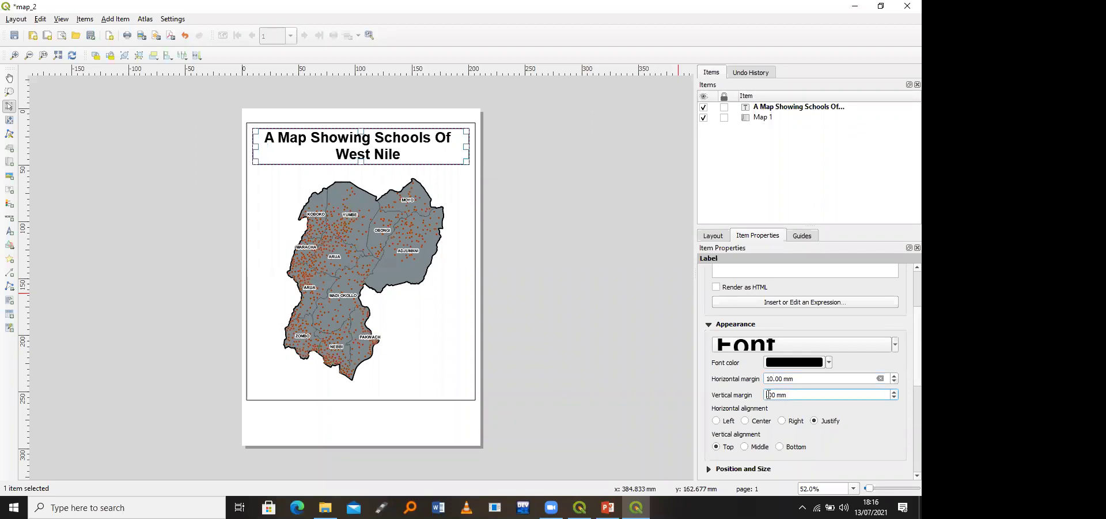
pyautogui.write('1')
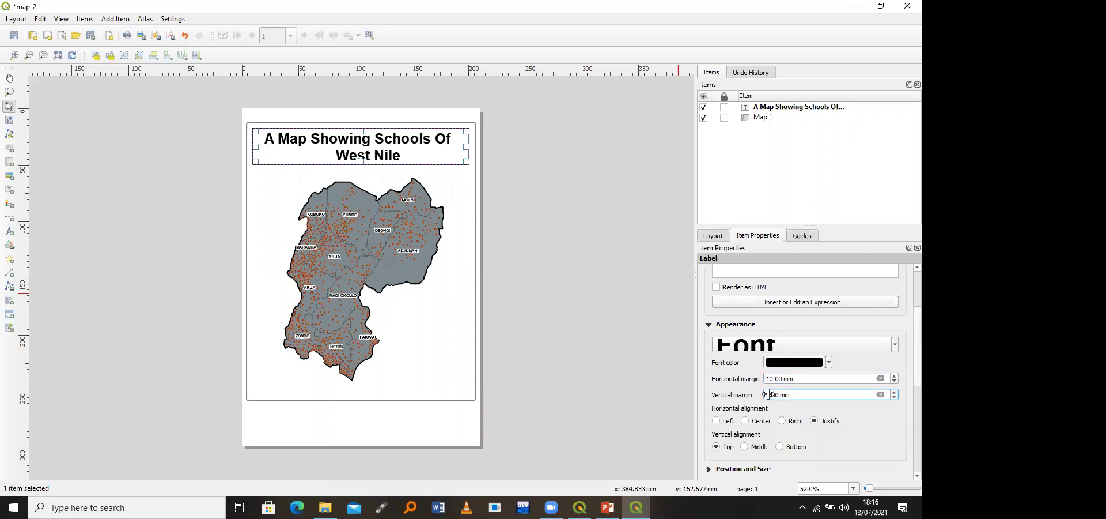
pyautogui.click(427, 369)
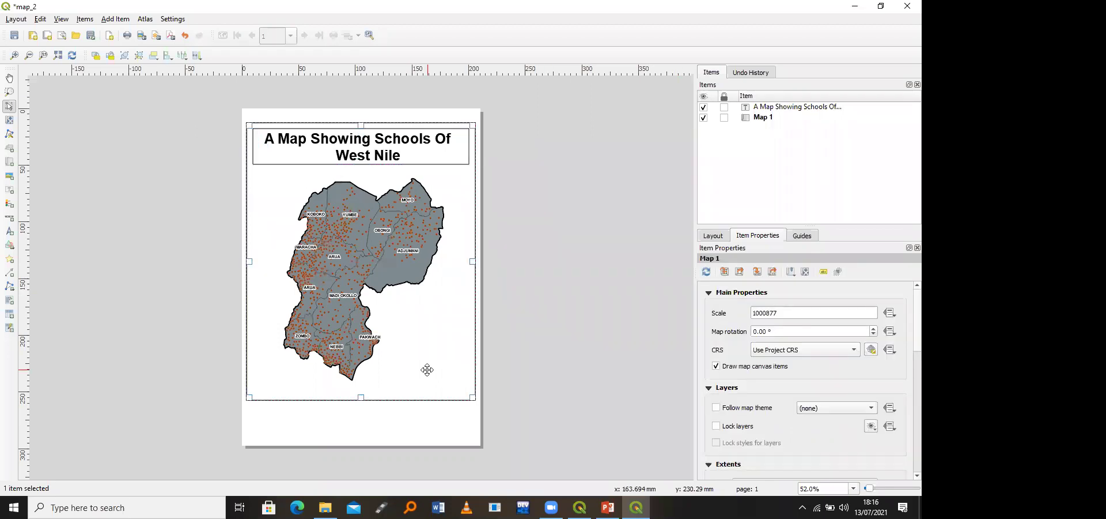
pyautogui.hotkey('ctrl', 's')
# Step: Move the map content within its frame so the West Nile region sits slightly lower and further right beneath the title
pyautogui.click(10, 119)
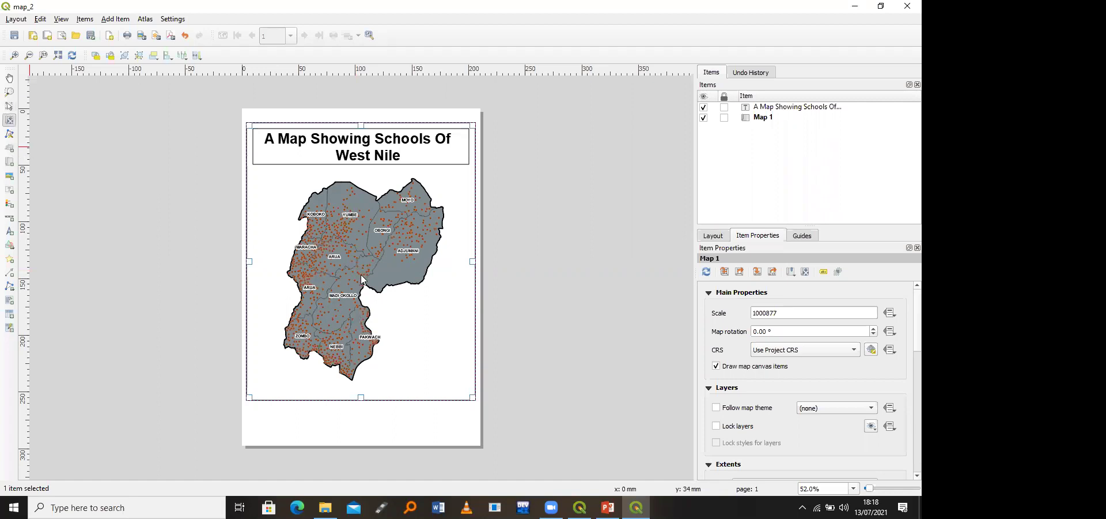
pyautogui.moveTo(341, 269); pyautogui.dragTo(368, 291)
pyautogui.moveTo(342, 155); pyautogui.dragTo(362, 281)
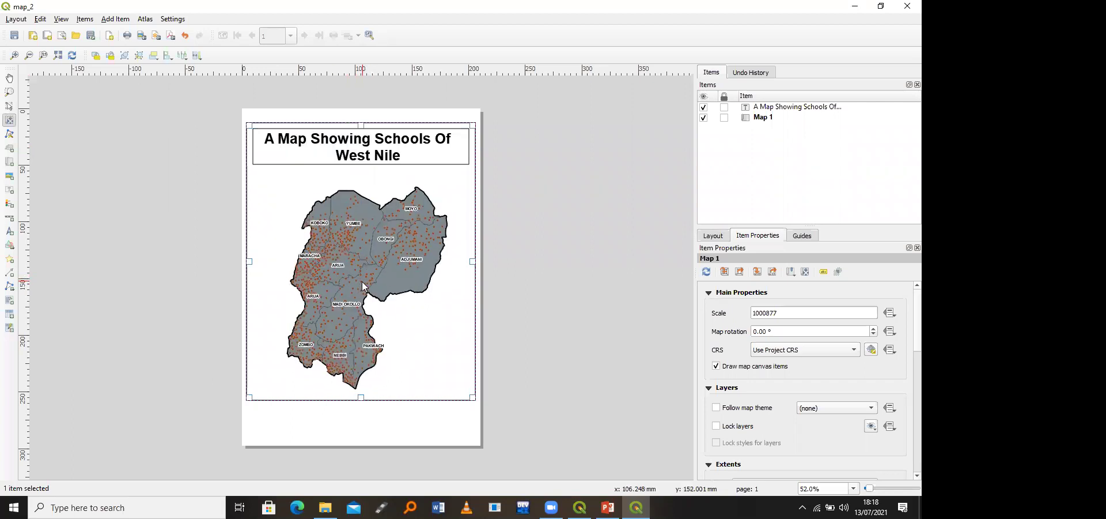
pyautogui.moveTo(362, 280); pyautogui.dragTo(361, 279)
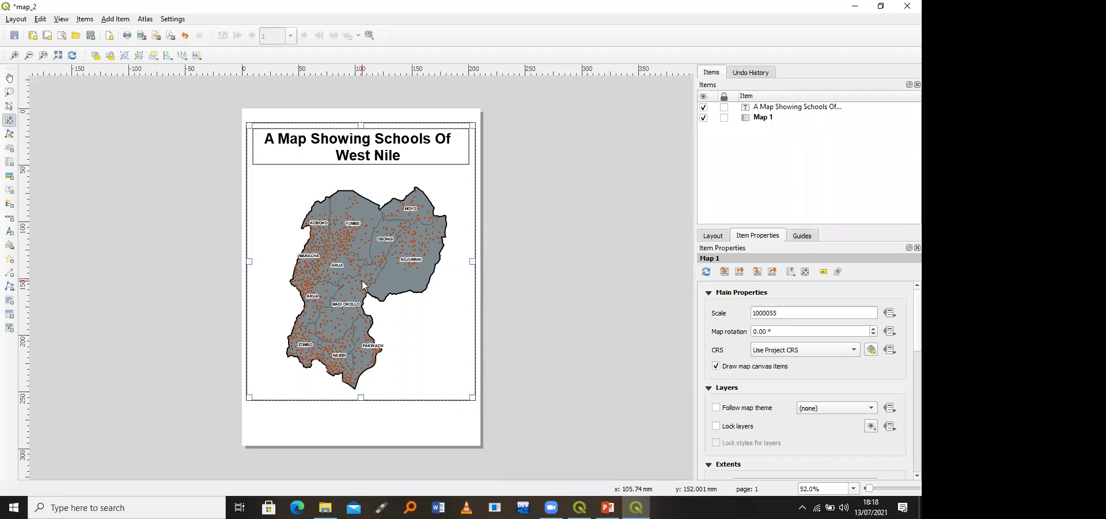
pyautogui.moveTo(369, 281); pyautogui.dragTo(360, 259)
pyautogui.click(782, 314)
pyautogui.moveTo(377, 261)
pyautogui.mouseDown()
pyautogui.moveTo(442, 251)
pyautogui.moveTo(388, 271)
pyautogui.mouseUp()
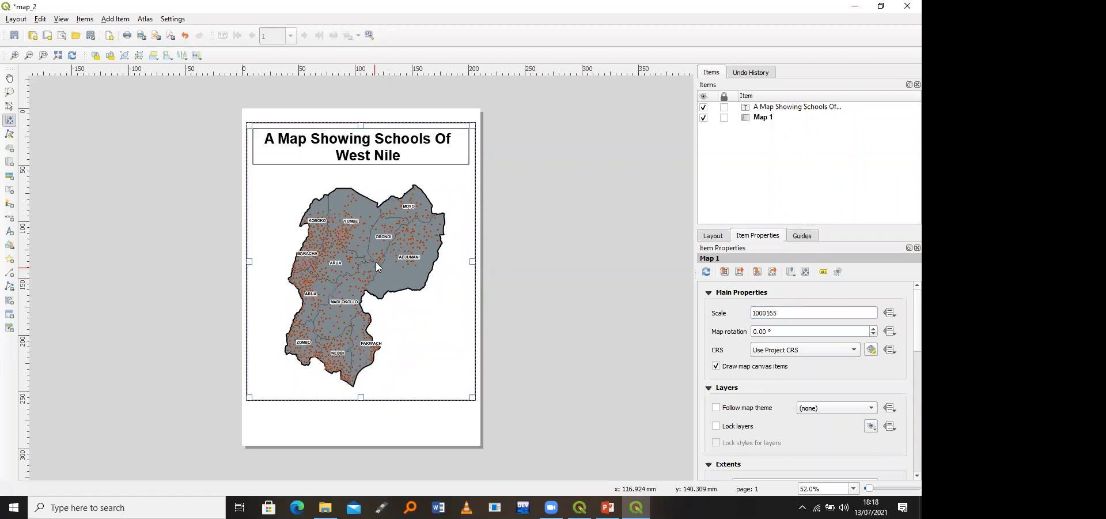
pyautogui.moveTo(376, 262); pyautogui.dragTo(377, 264)
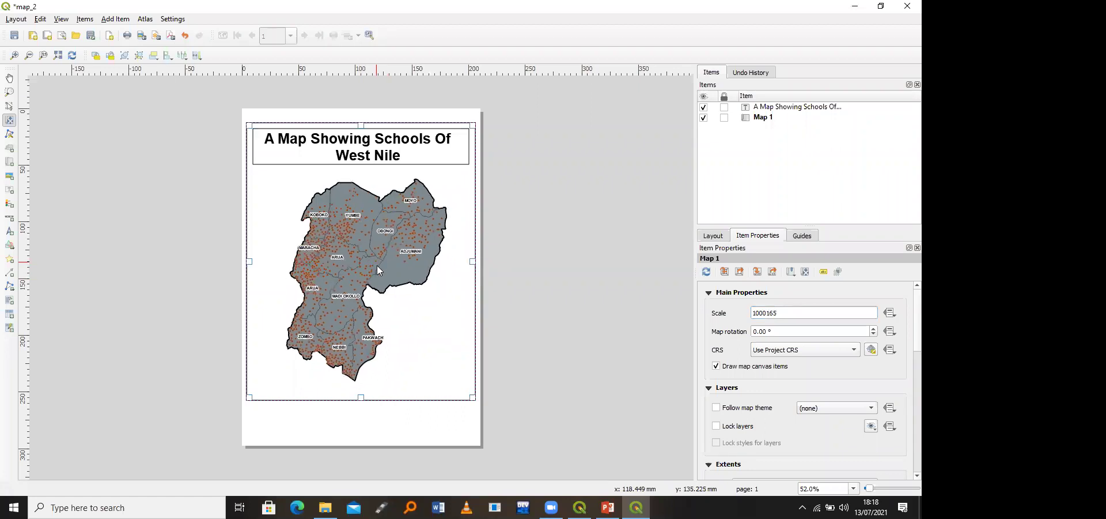
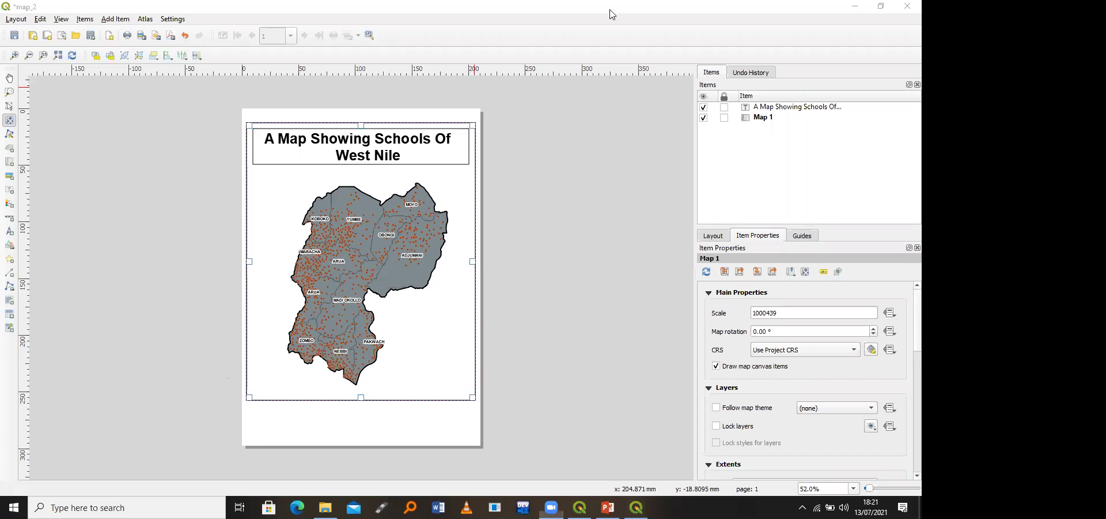
# Step: Switch to the main QGIS project window and create a new print layout named demo
pyautogui.click(851, 3)
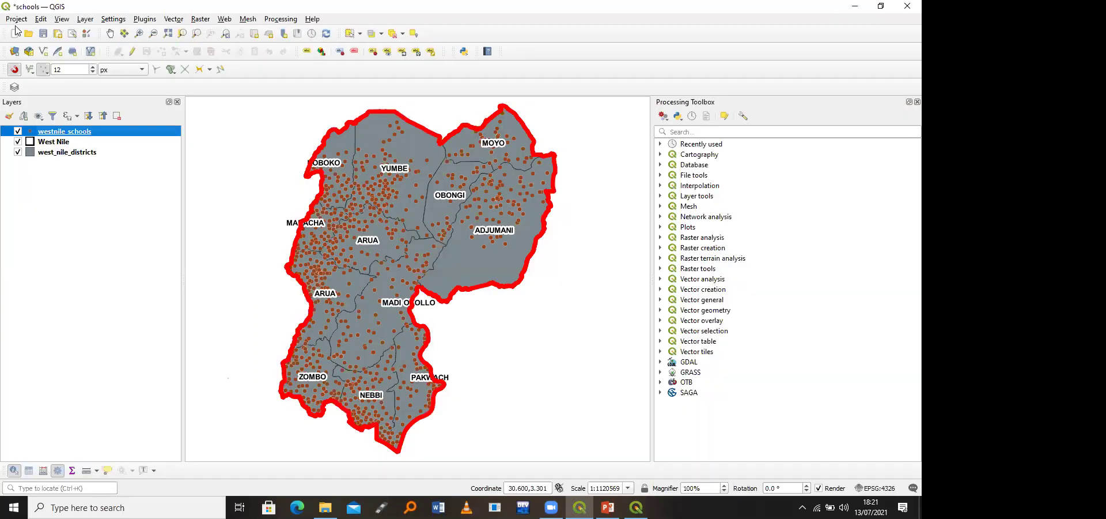
pyautogui.click(16, 21)
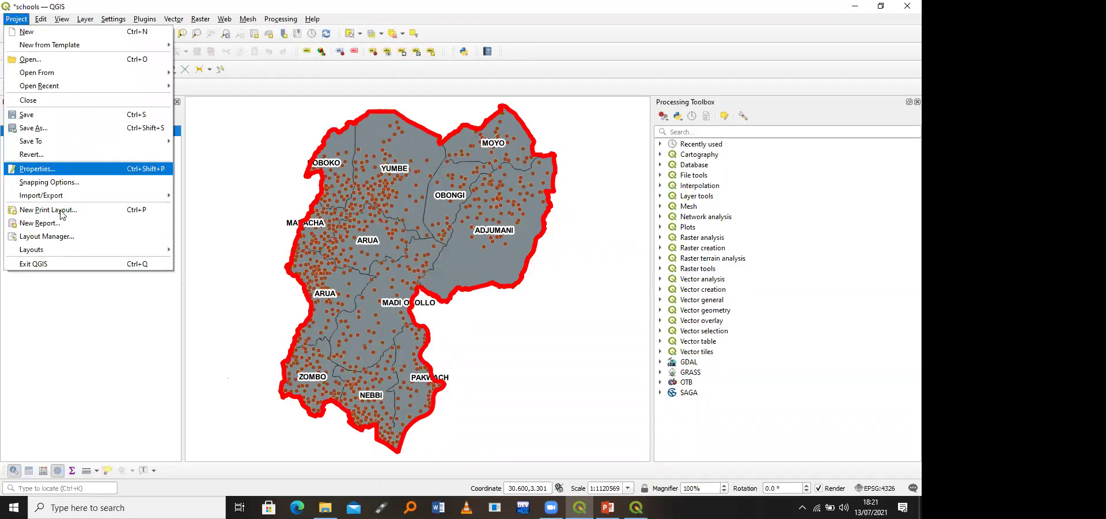
pyautogui.click(62, 210)
pyautogui.write('demp')
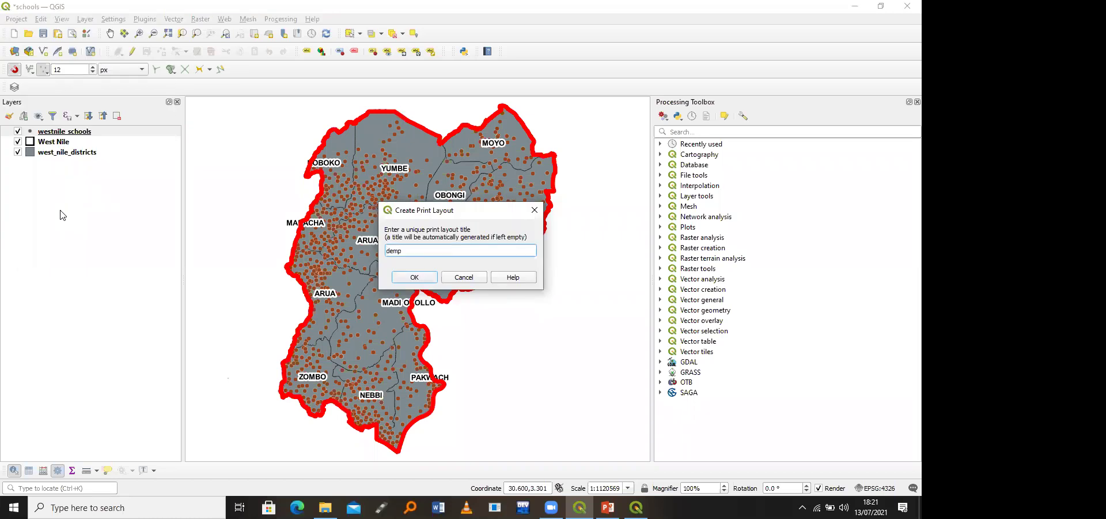
pyautogui.press('Return')
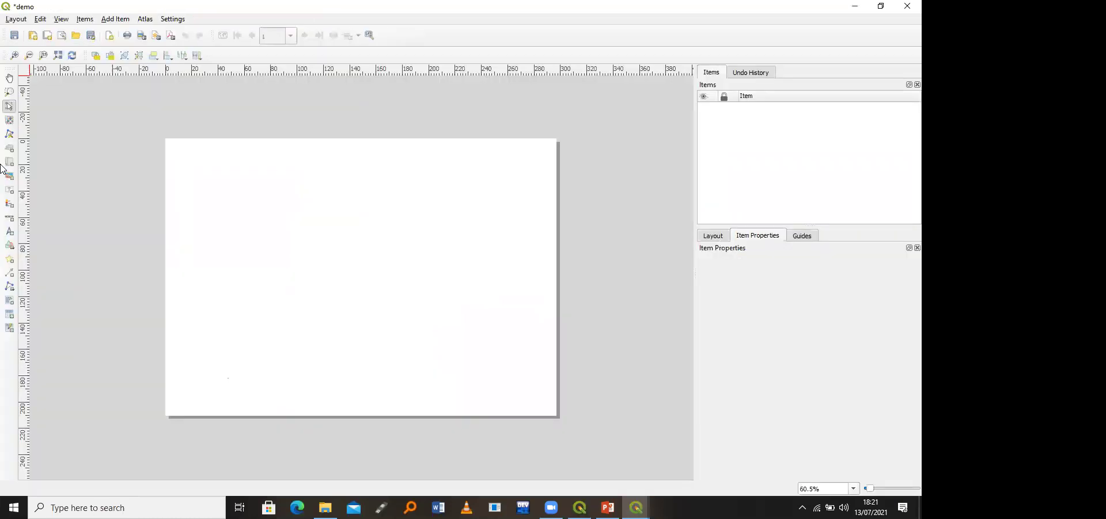
# Step: Set the demo layout's page size to A3 with portrait orientation
pyautogui.rightClick(292, 247)
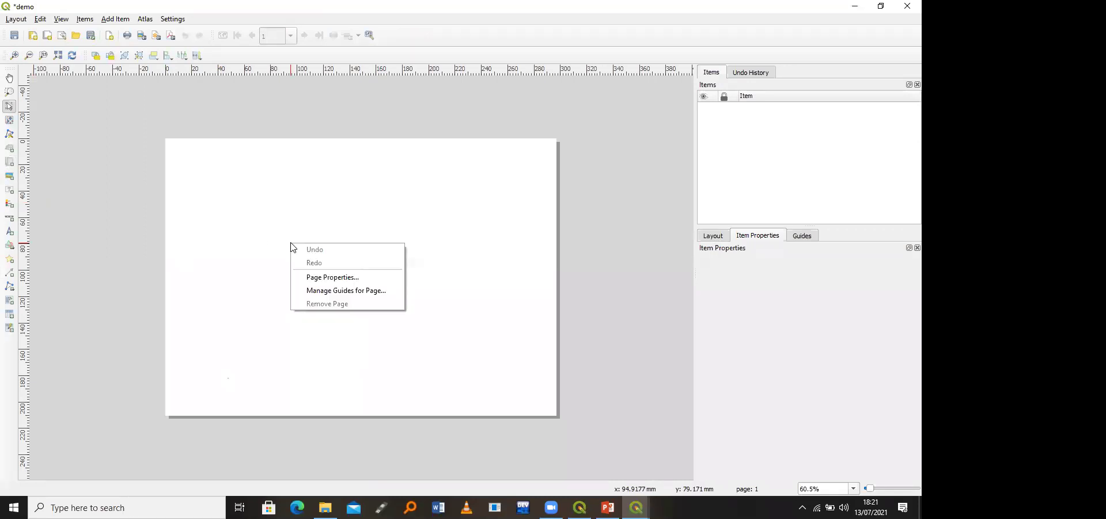
pyautogui.click(329, 279)
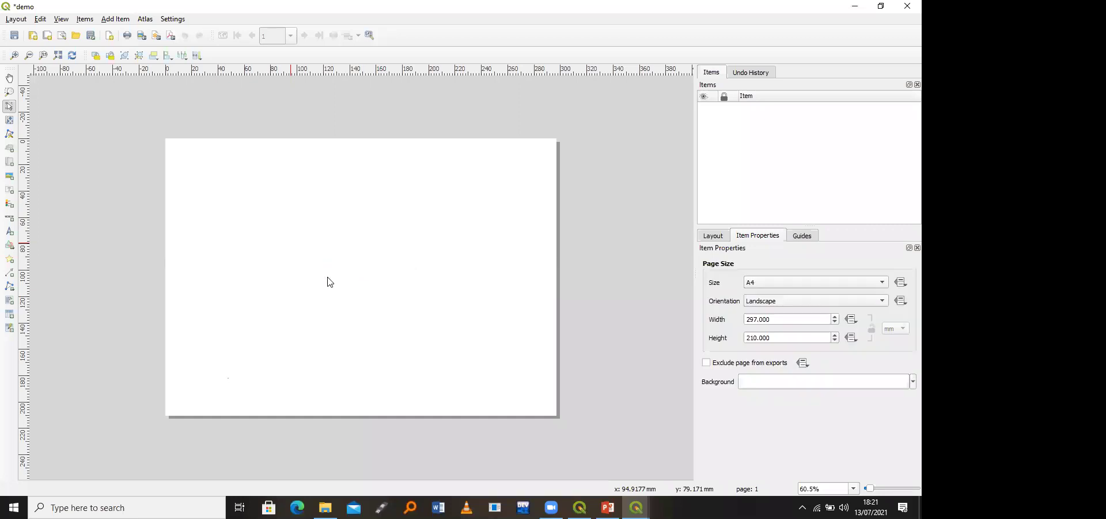
pyautogui.click(788, 285)
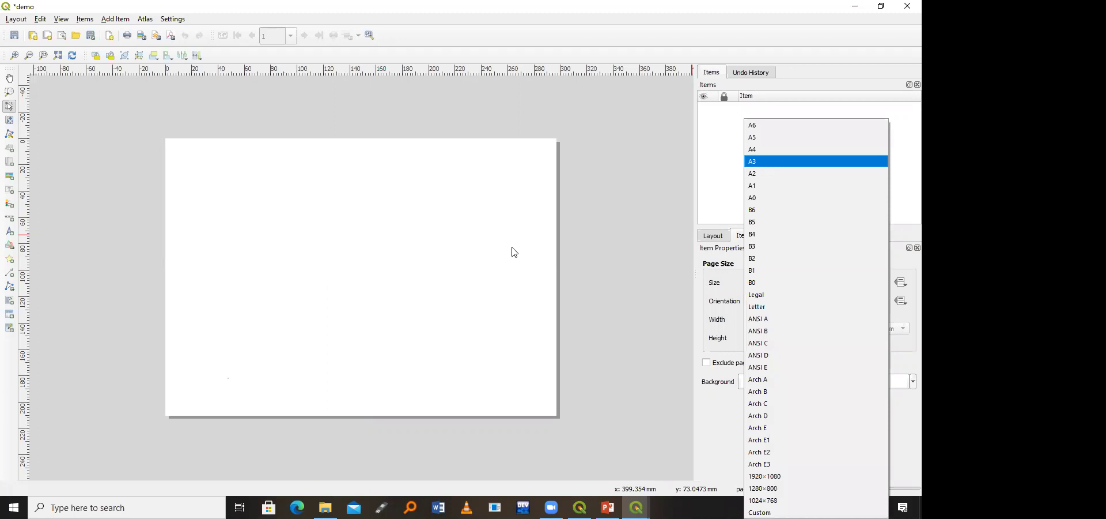
pyautogui.press('Return')
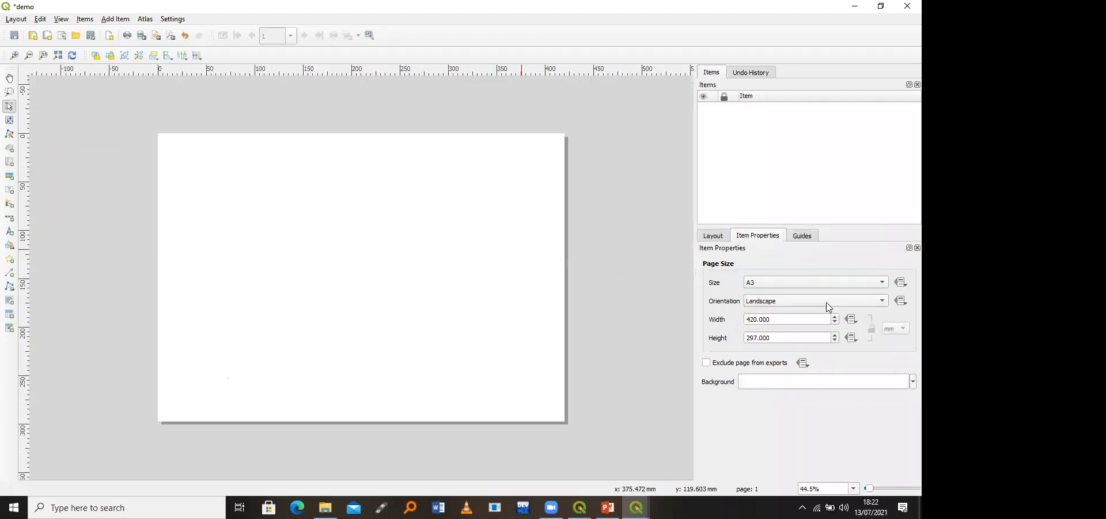
pyautogui.click(821, 301)
pyautogui.click(813, 292)
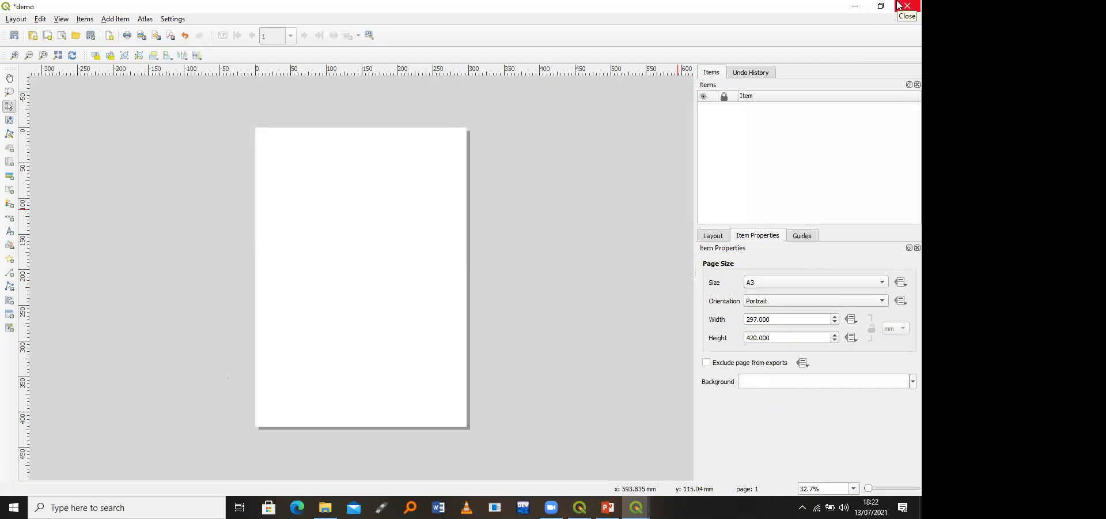
# Step: Leave the demo layout for the map_2 layout, and check the finished sample map on the PowerPoint slide for reference
pyautogui.click(588, 499)
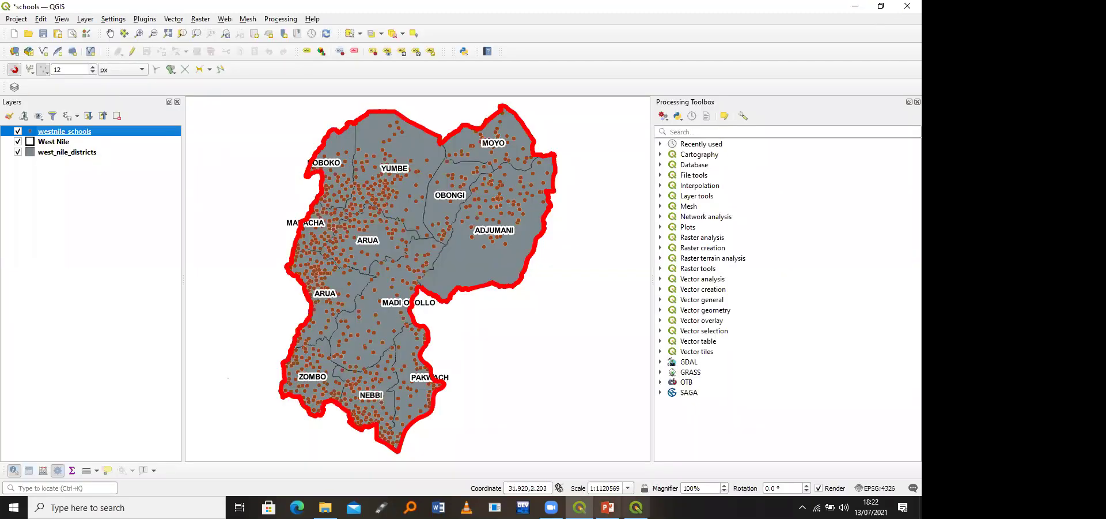
pyautogui.moveTo(614, 480)
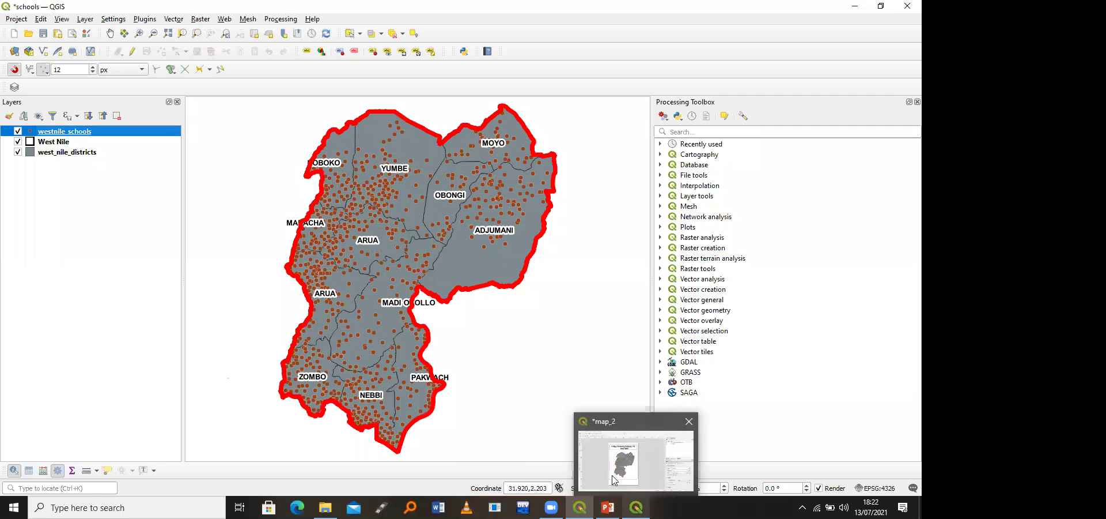
pyautogui.click(619, 468)
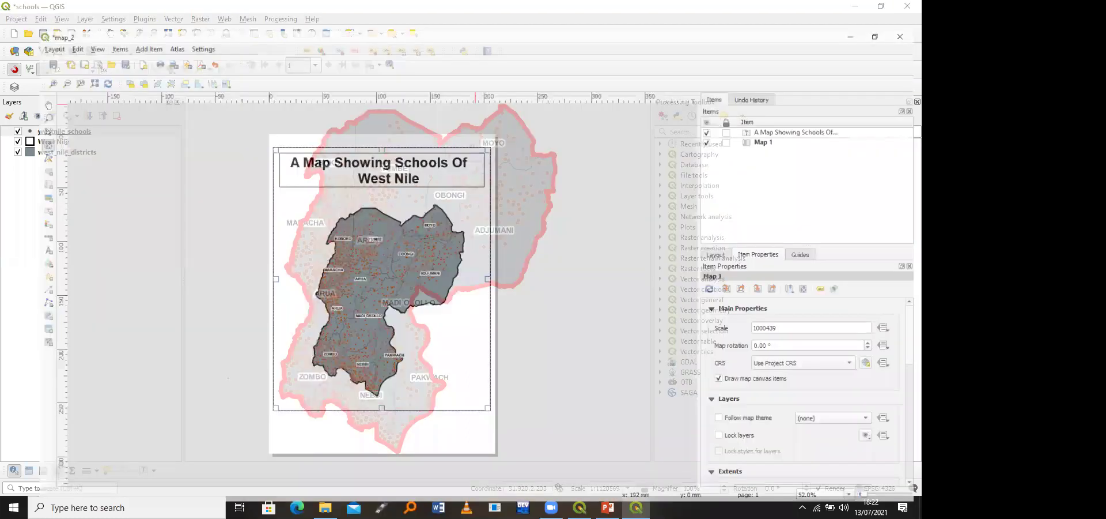
pyautogui.hotkey('alt', 'Tab')
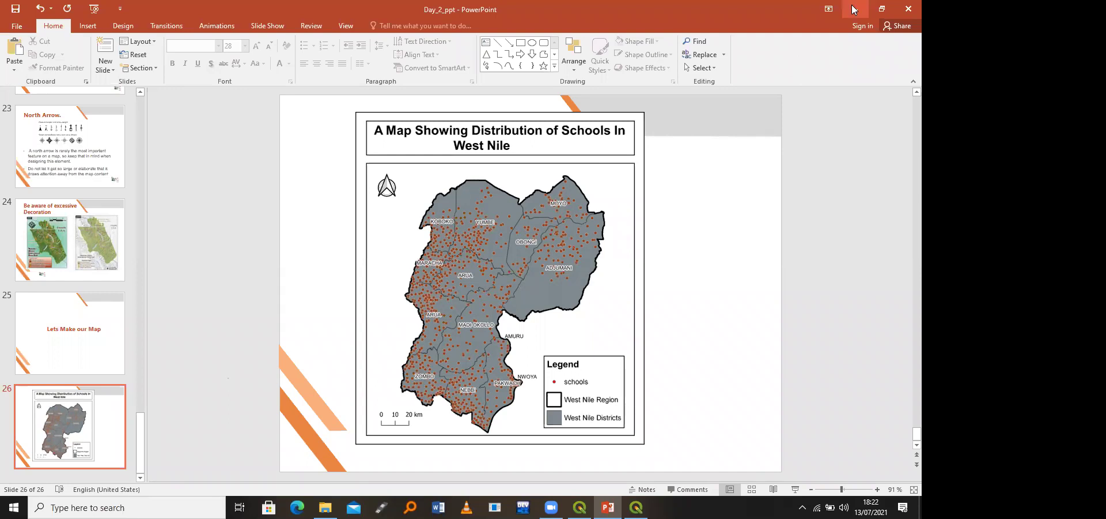
pyautogui.hotkey('alt', 'Tab')
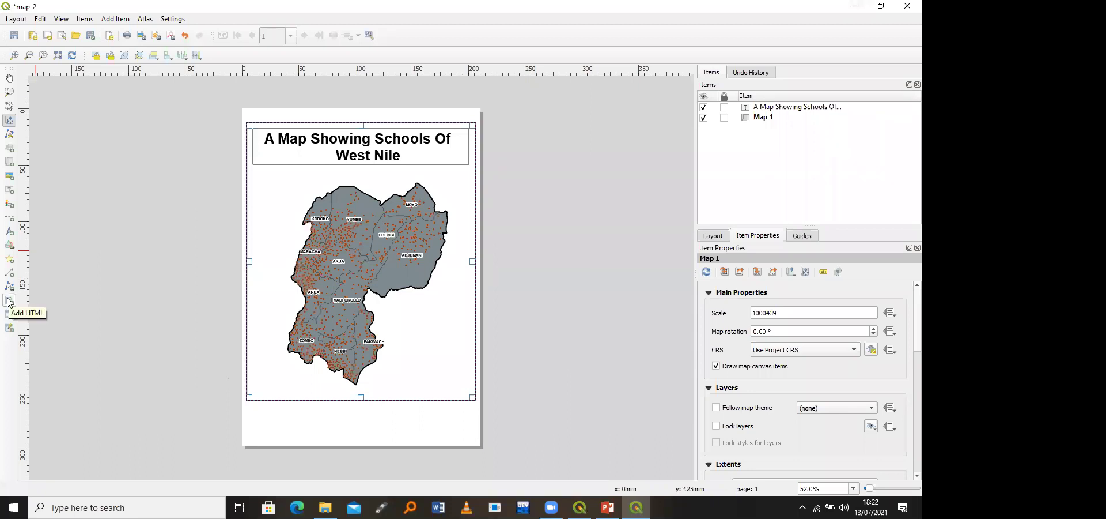
# Step: Add a label spanning the map area beneath the title and clear its default Lorem ipsum text
pyautogui.click(10, 193)
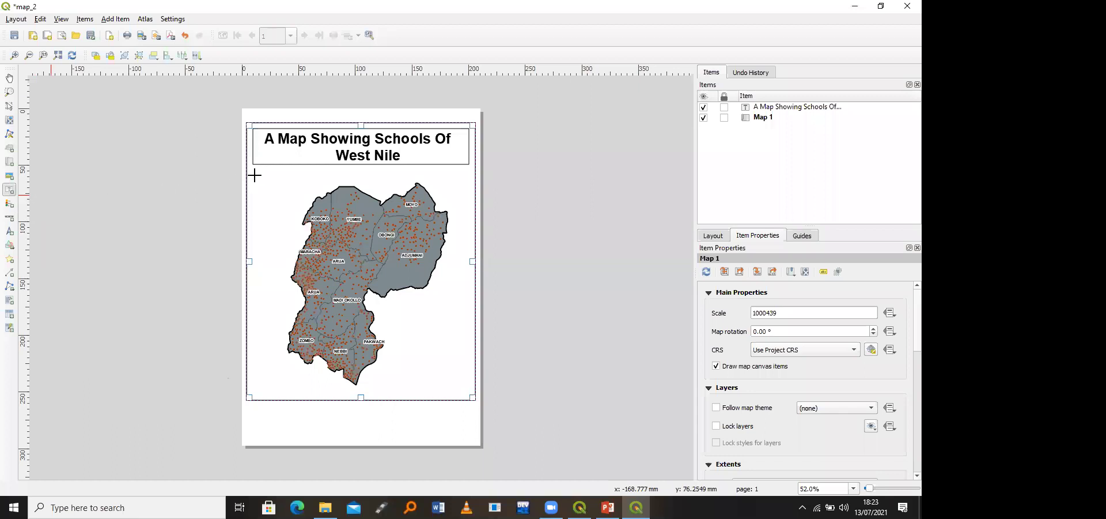
pyautogui.moveTo(254, 171); pyautogui.dragTo(470, 392)
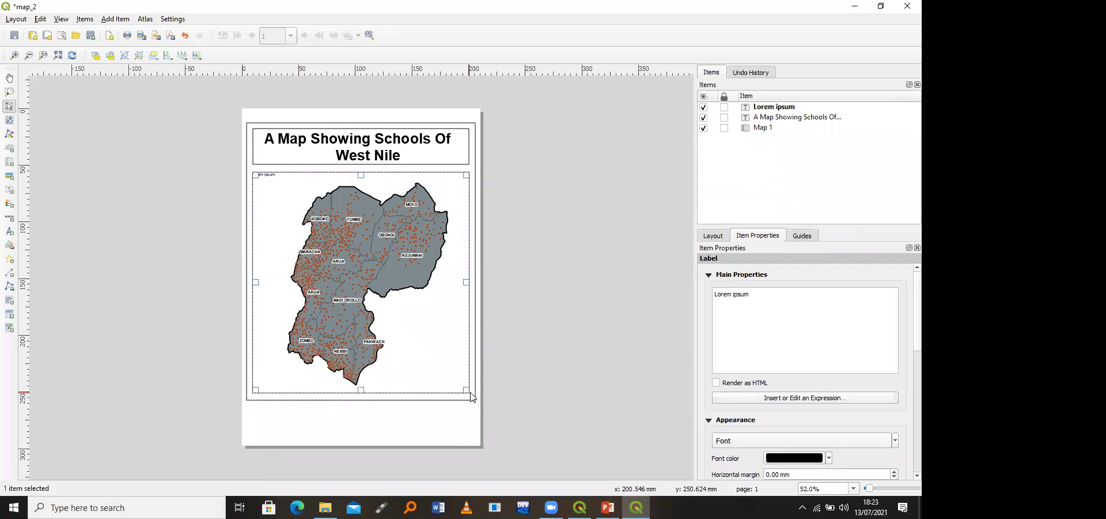
pyautogui.moveTo(754, 302); pyautogui.dragTo(705, 298)
pyautogui.press('BackSpace')
pyautogui.scroll(-2, 906, 323)
pyautogui.scroll(-5, 904, 420)
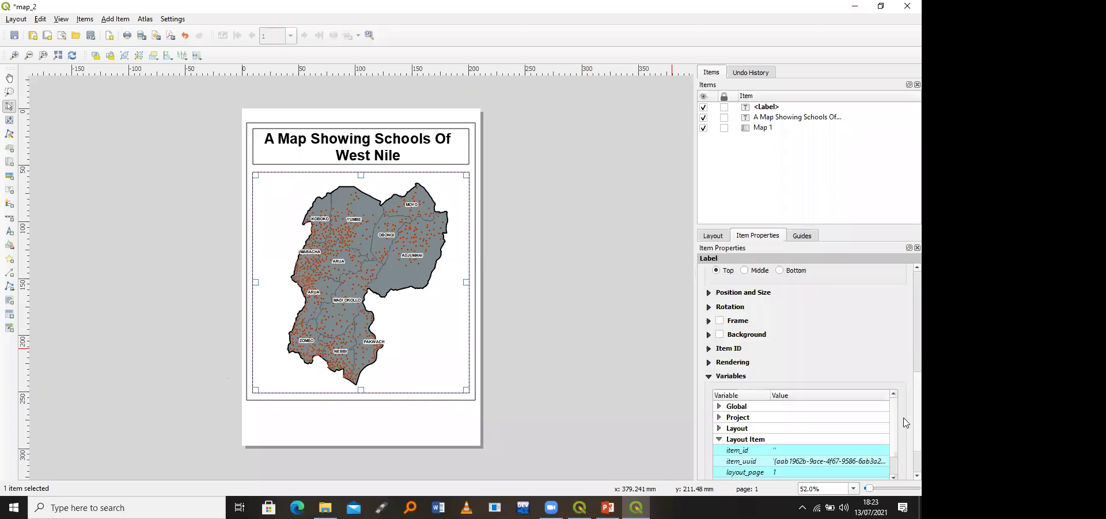
# Step: Enable a frame around the empty label and set its thickness to 0.5 mm
pyautogui.click(720, 322)
pyautogui.doubleClick(751, 382)
pyautogui.write('5')
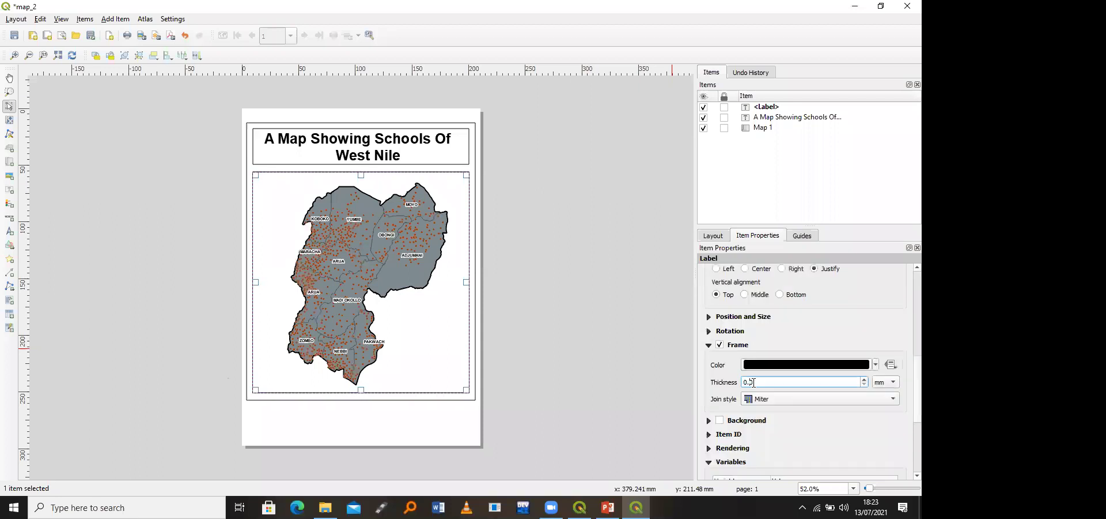
# Step: Move the empty framed label beneath the title label in the item stacking order
pyautogui.click(427, 435)
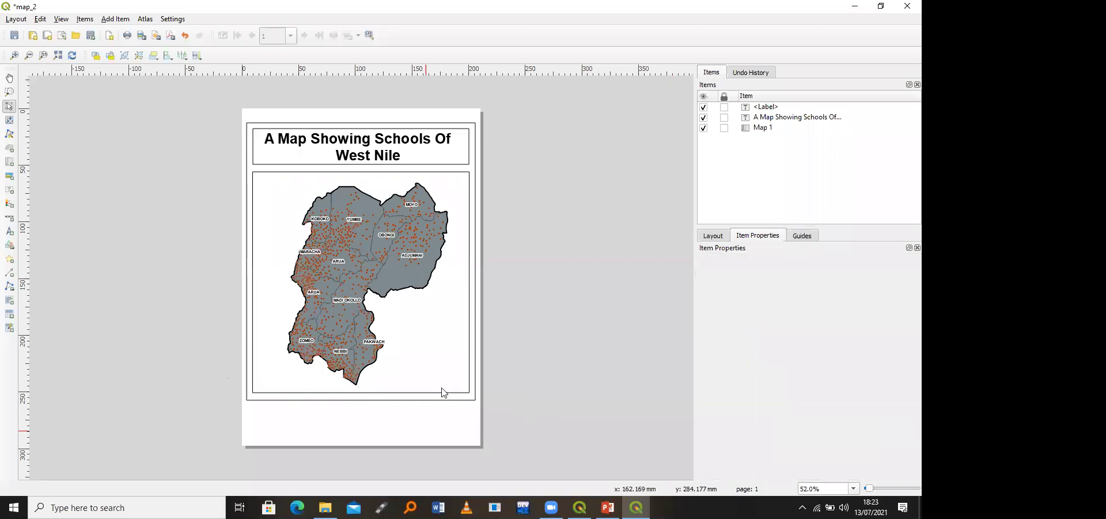
pyautogui.click(442, 322)
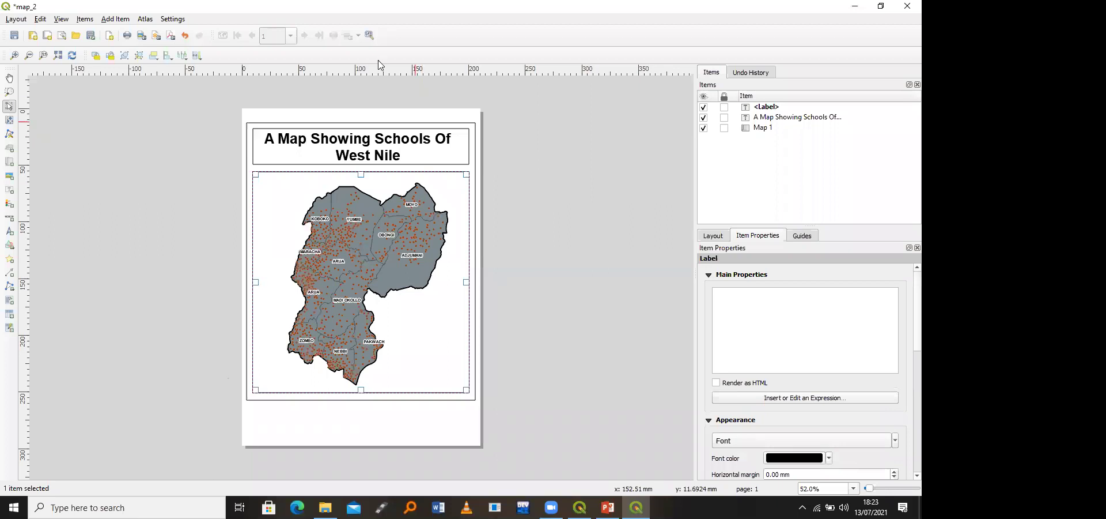
pyautogui.click(762, 109)
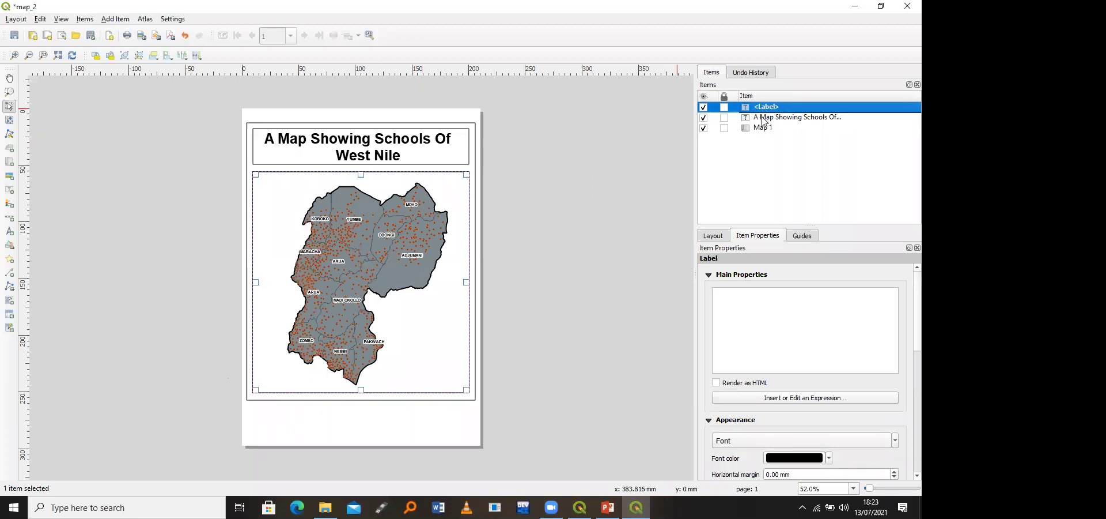
pyautogui.moveTo(764, 120); pyautogui.dragTo(765, 121)
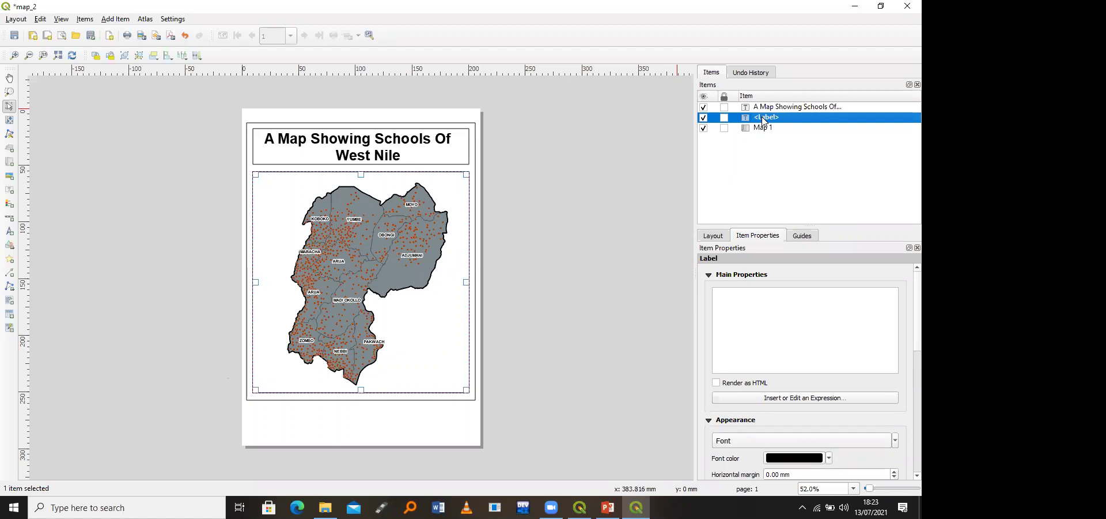
pyautogui.click(440, 428)
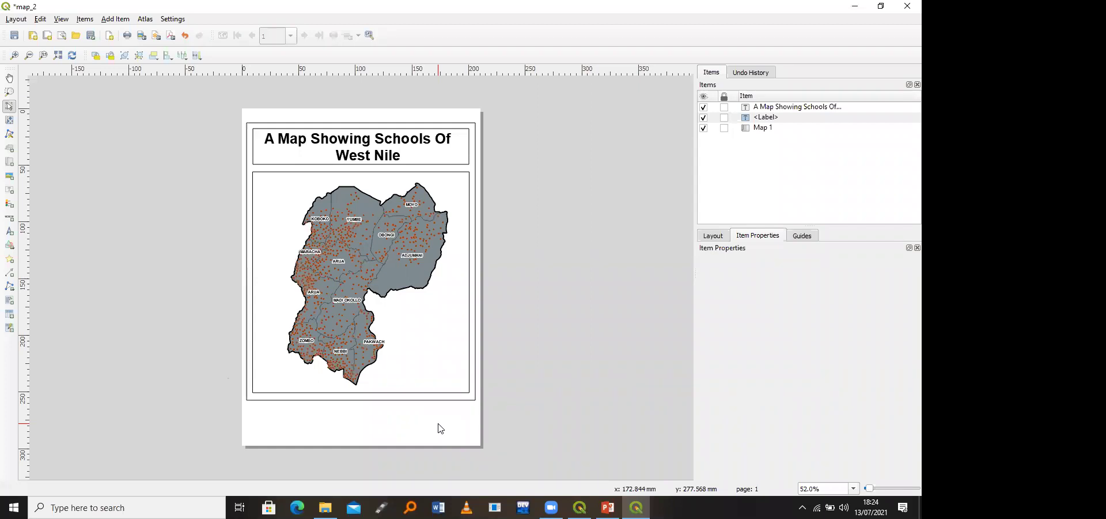
# Step: Add a legend in the empty area southeast of the mapped region and turn off its automatic updating
pyautogui.click(10, 205)
pyautogui.moveTo(393, 305); pyautogui.dragTo(462, 386)
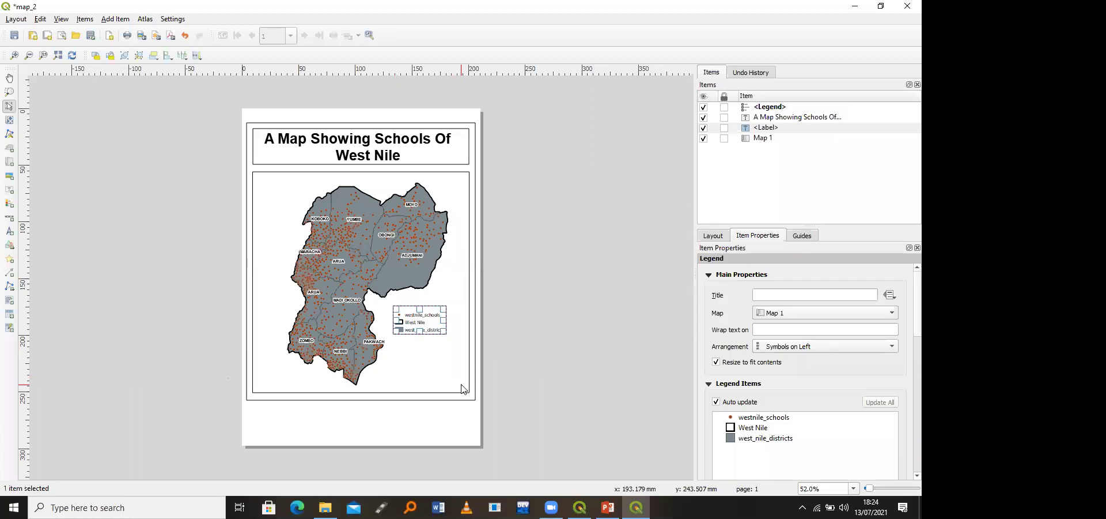
pyautogui.click(414, 329)
pyautogui.click(415, 329)
pyautogui.scroll(-2, 906, 332)
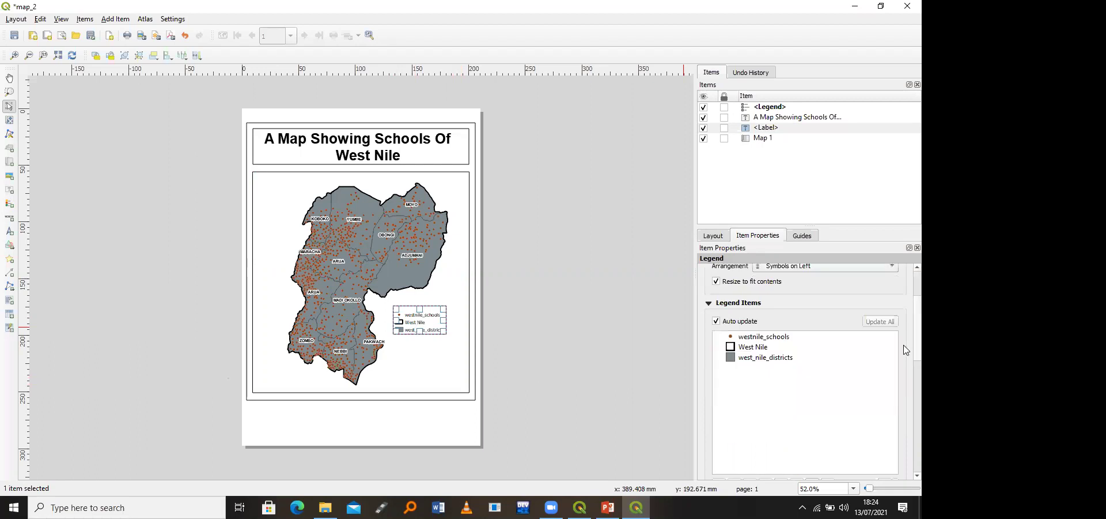
pyautogui.scroll(-1, 906, 329)
pyautogui.scroll(1, 906, 326)
pyautogui.click(717, 301)
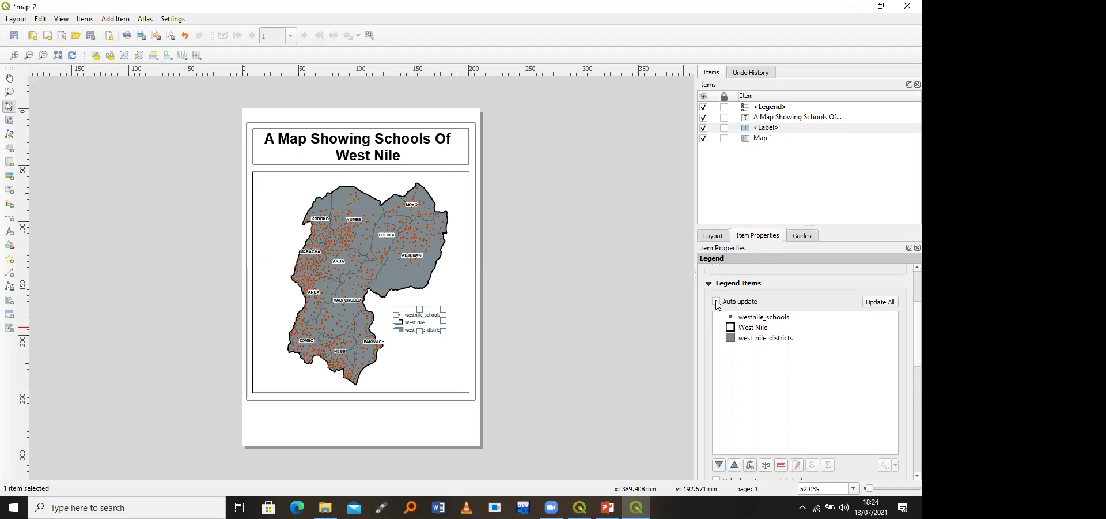
# Step: Rename the westnile_schools legend entry to Schools
pyautogui.click(774, 317)
pyautogui.doubleClick(774, 317)
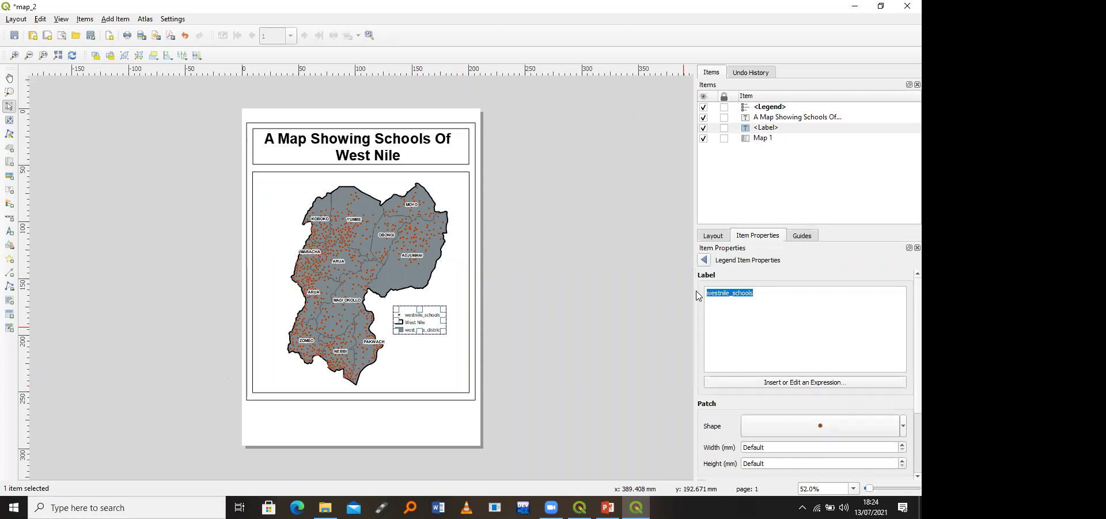
pyautogui.write('Schools')
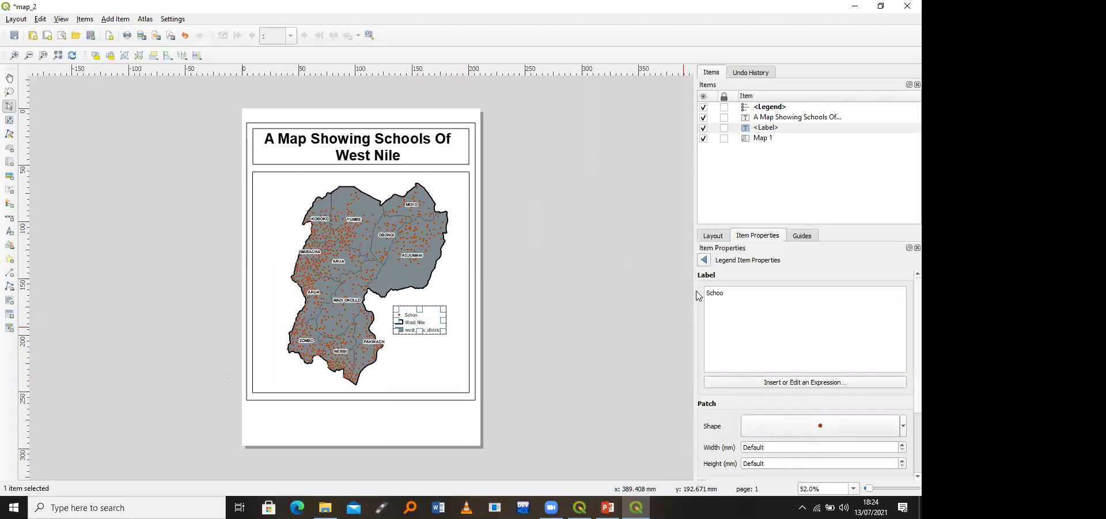
pyautogui.click(704, 260)
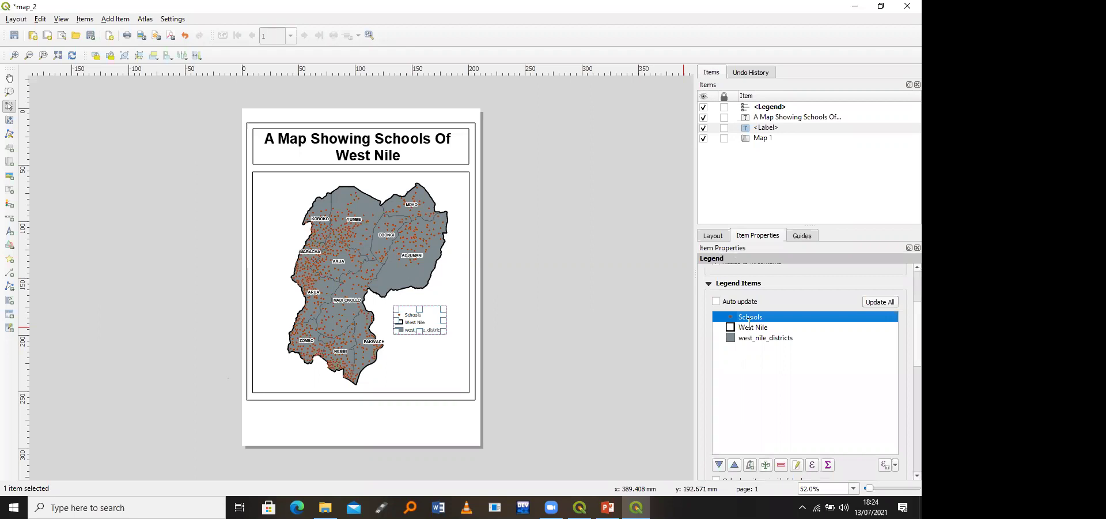
# Step: Rename the West Nile legend entry to West Nile Region and the west_nile_districts entry to Districts
pyautogui.doubleClick(750, 328)
pyautogui.write('Region')
pyautogui.click(704, 260)
pyautogui.doubleClick(761, 339)
pyautogui.doubleClick(709, 291)
pyautogui.write('Dis')
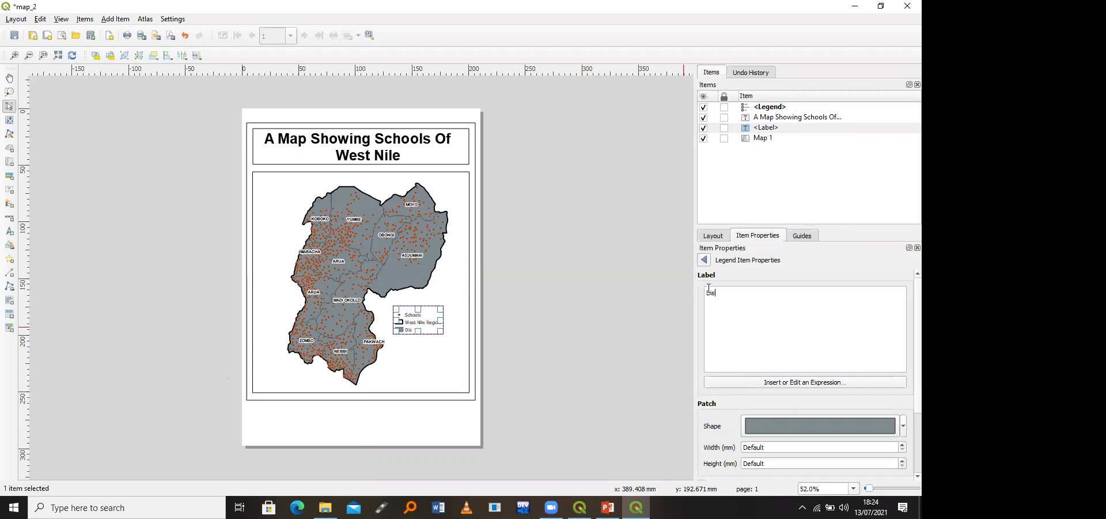
pyautogui.write('tricts')
pyautogui.click(704, 262)
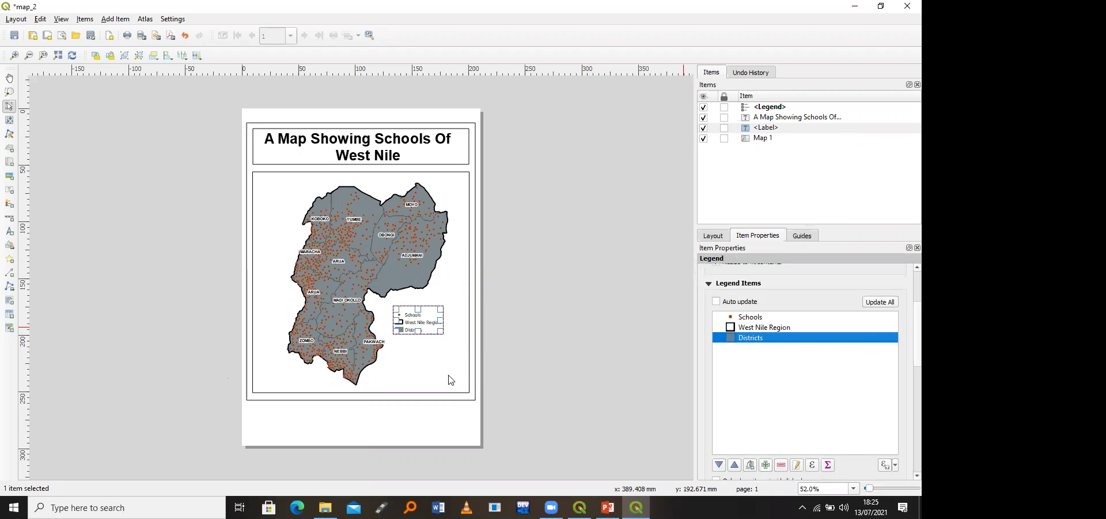
# Step: Give the legend the title Legend
pyautogui.click(435, 351)
pyautogui.click(423, 323)
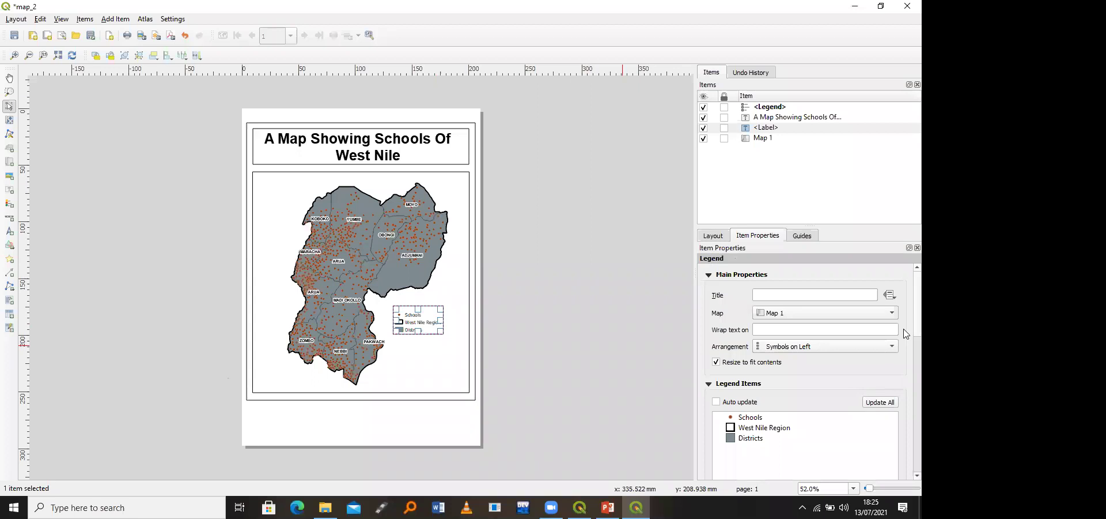
pyautogui.scroll(-1, 906, 345)
pyautogui.scroll(-3, 906, 404)
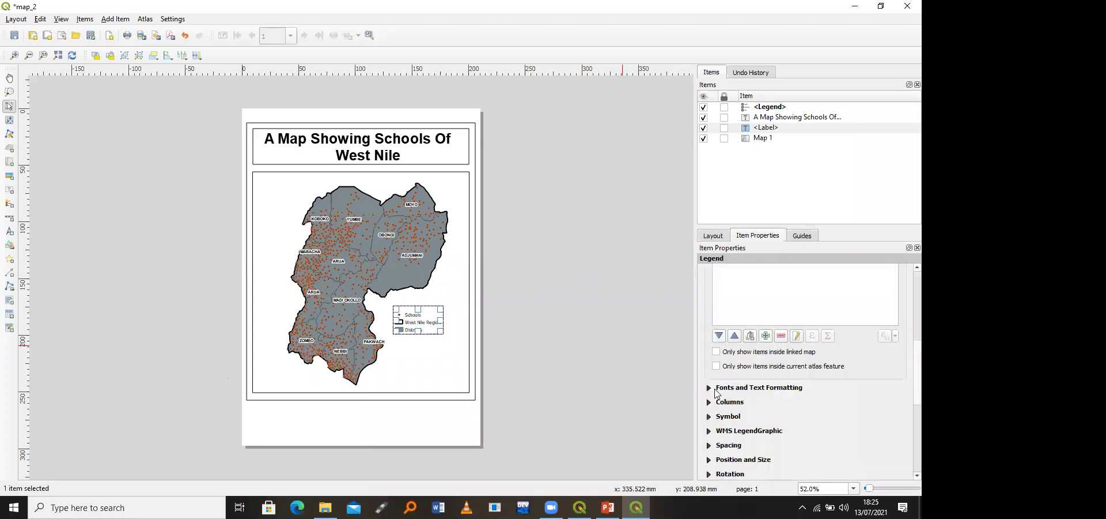
pyautogui.click(720, 388)
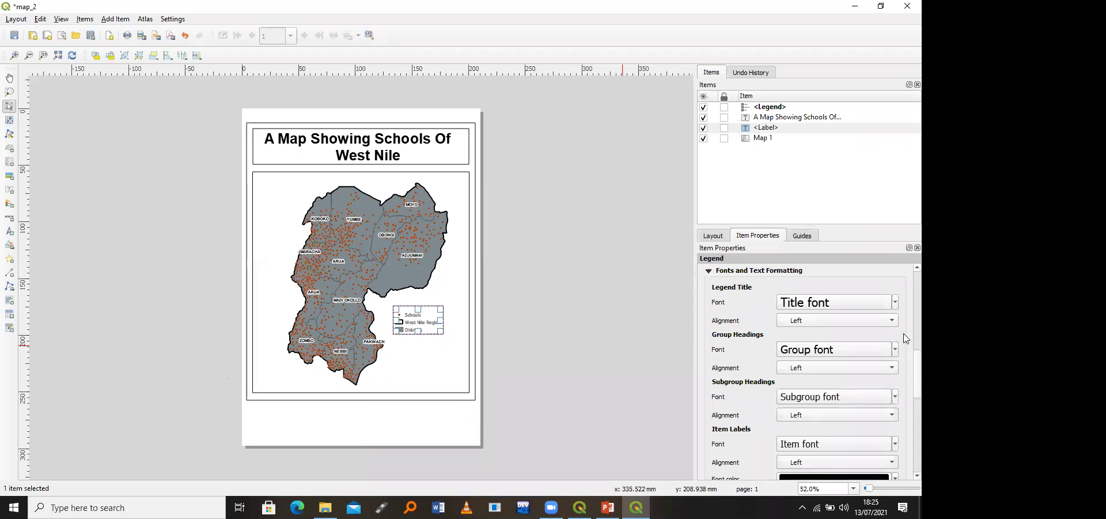
pyautogui.scroll(3, 907, 312)
pyautogui.scroll(1, 906, 303)
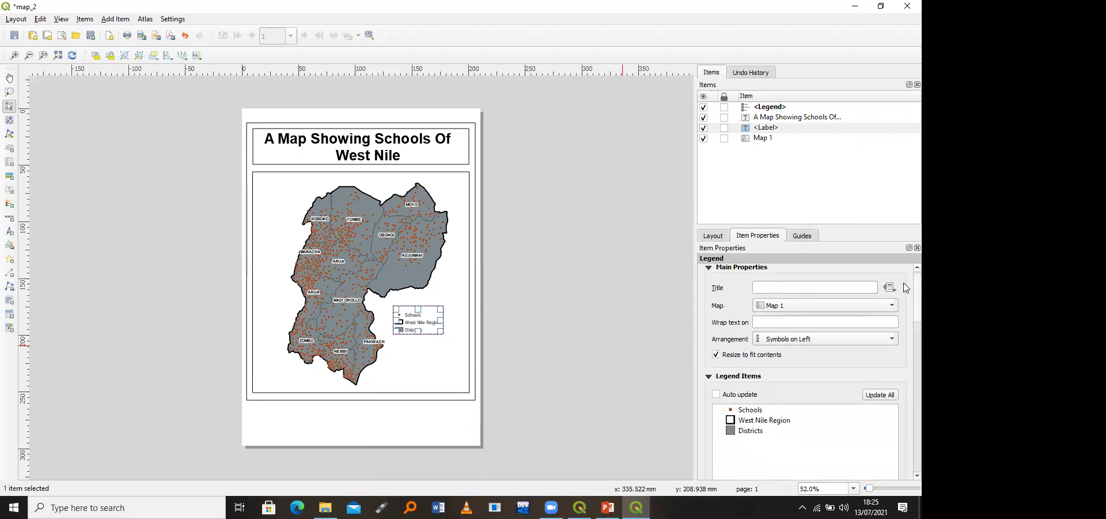
pyautogui.scroll(1, 804, 292)
pyautogui.click(803, 293)
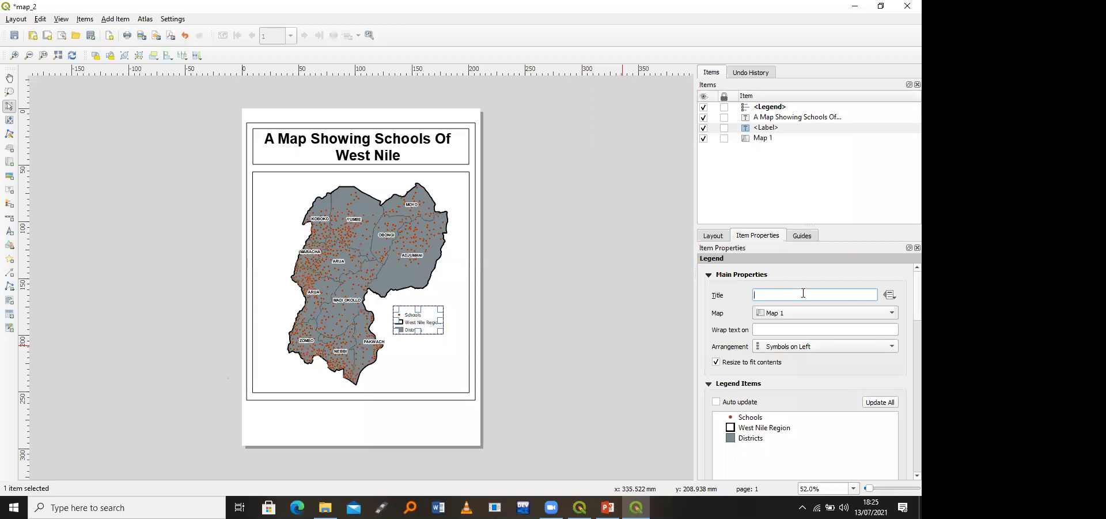
pyautogui.write('L')
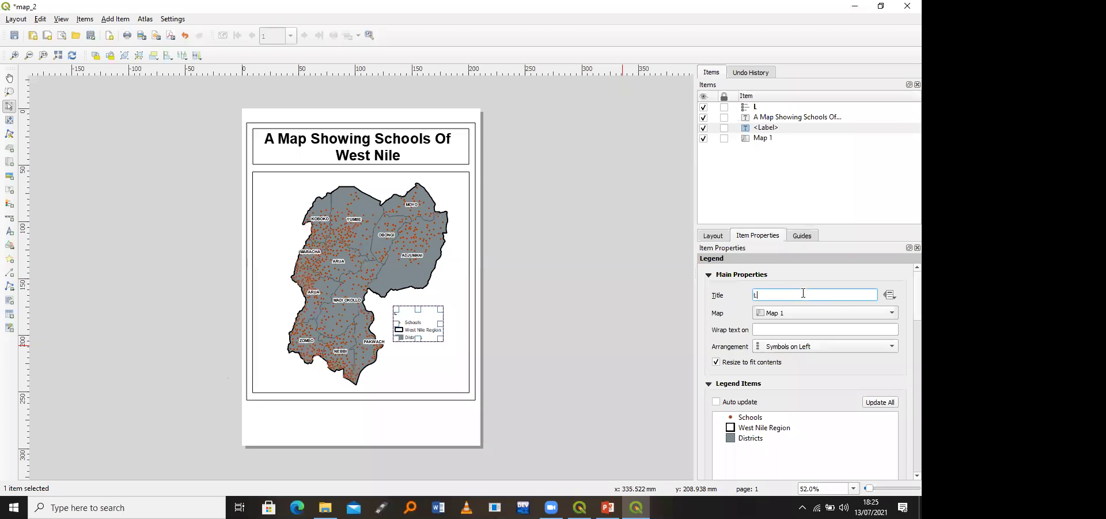
pyautogui.write('egend')
# Step: Set the legend title font to Arial Bold, size 20
pyautogui.scroll(-3, 906, 362)
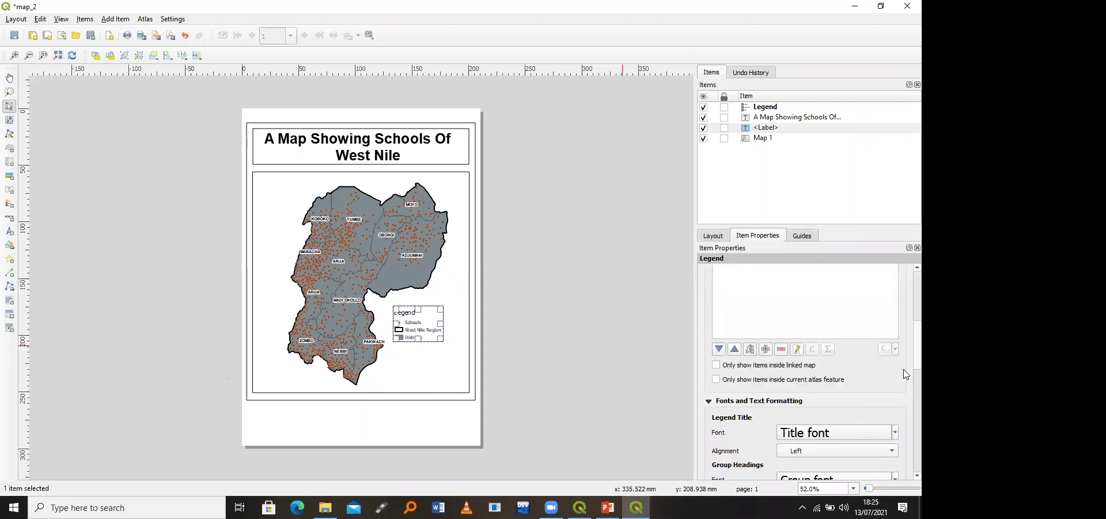
pyautogui.scroll(-3, 881, 377)
pyautogui.click(826, 349)
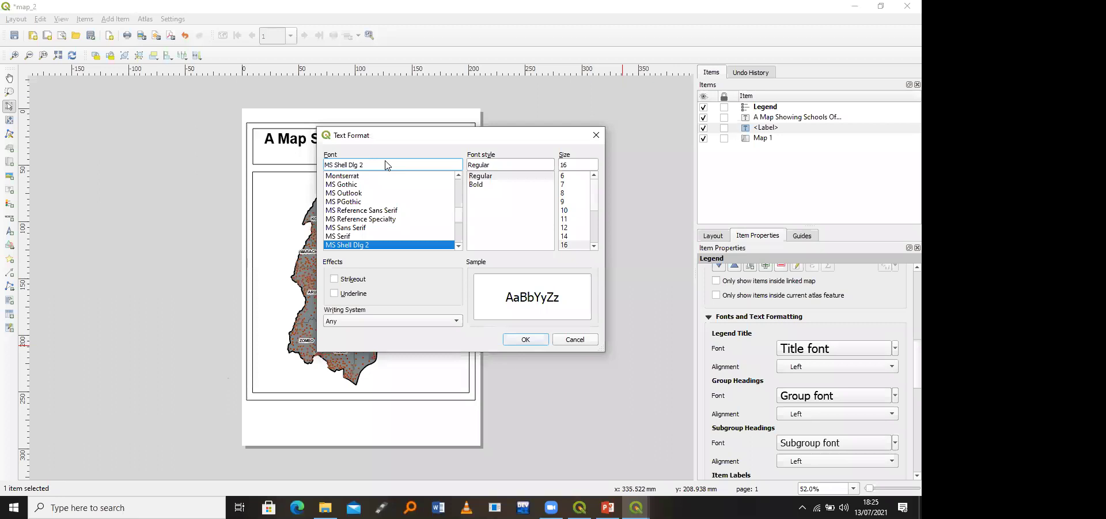
pyautogui.doubleClick(377, 164)
pyautogui.press('a')
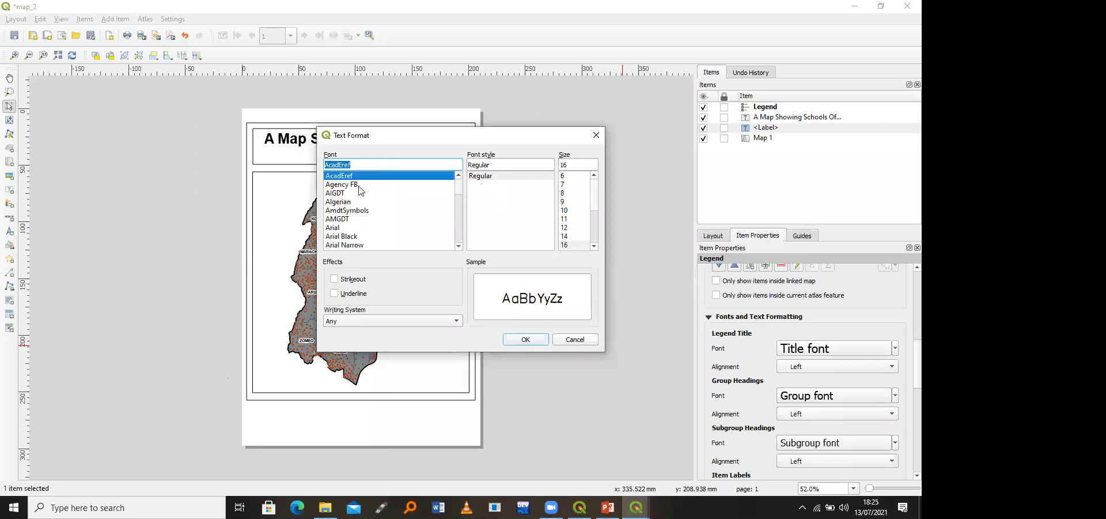
pyautogui.click(342, 228)
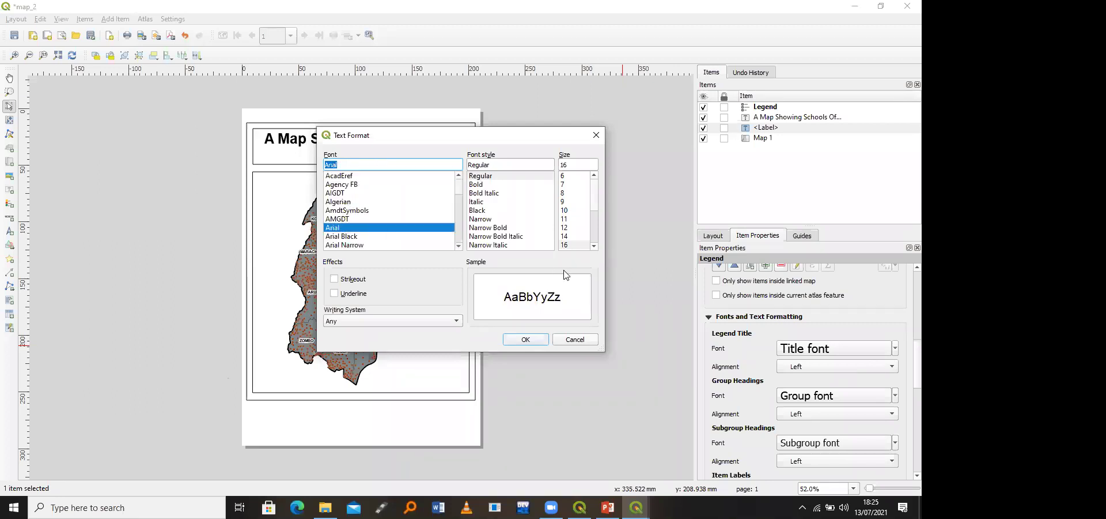
pyautogui.click(594, 246)
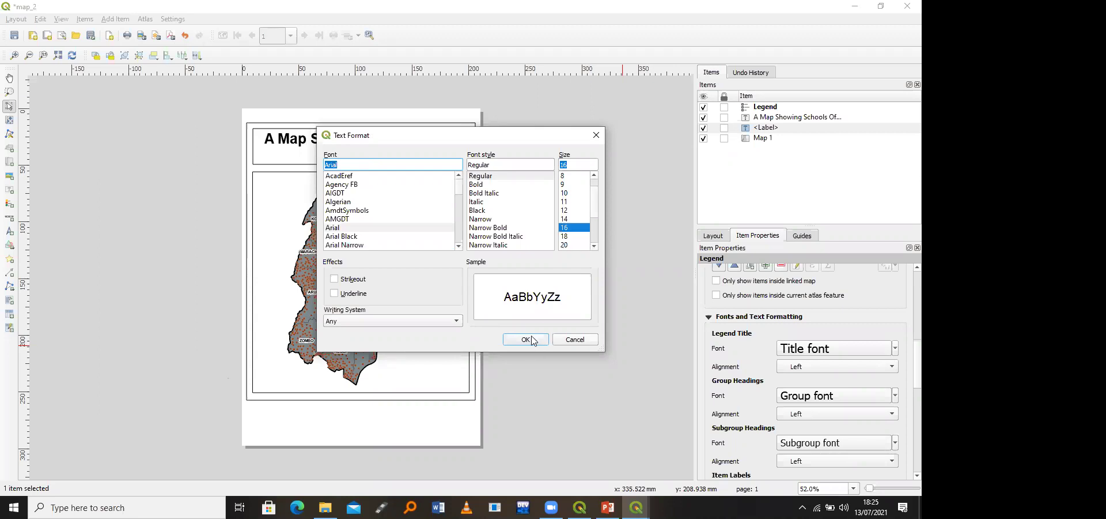
pyautogui.write('20')
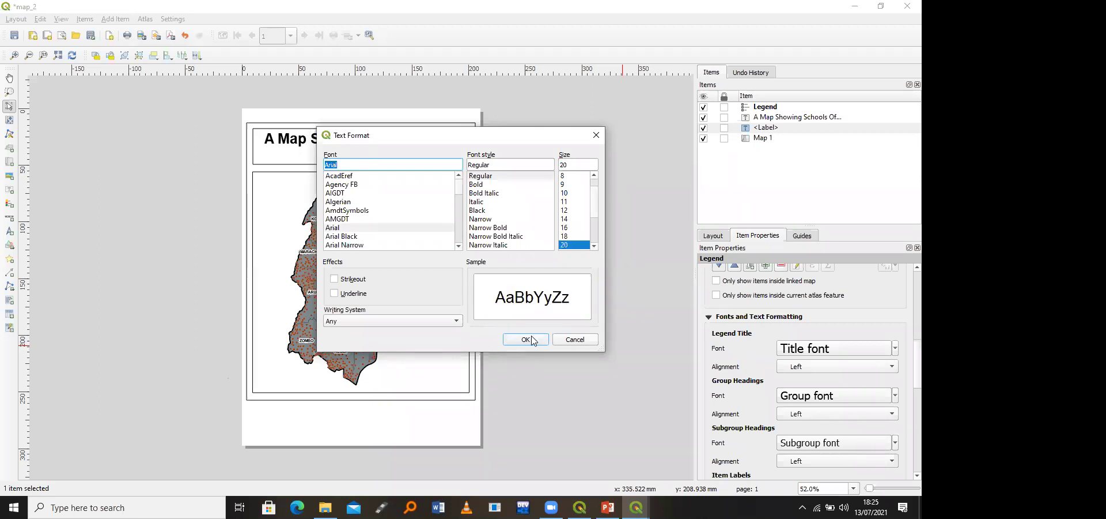
pyautogui.click(484, 185)
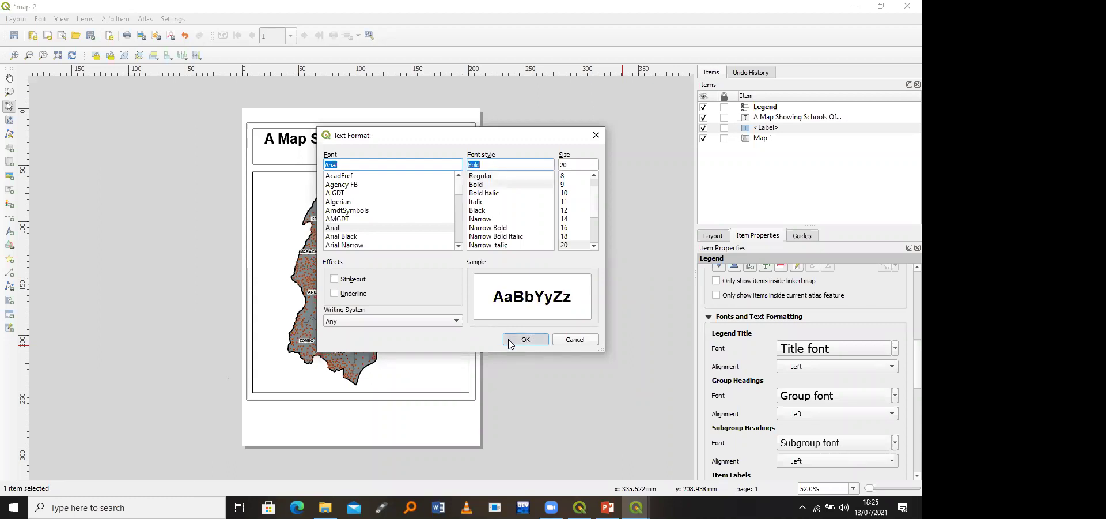
pyautogui.click(511, 342)
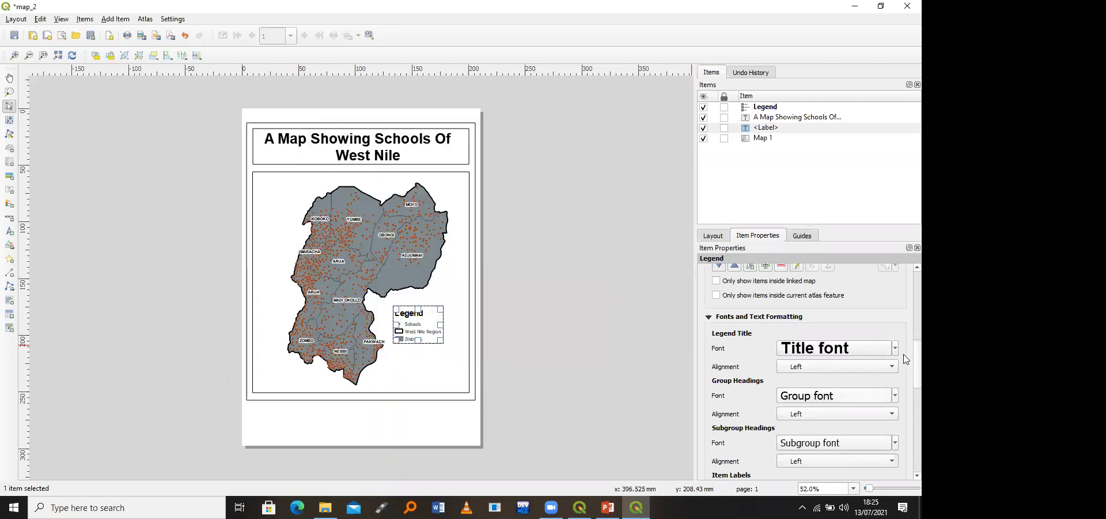
# Step: Set the legend's item label font to Arial Regular, size 16
pyautogui.scroll(-1, 905, 363)
pyautogui.scroll(-3, 899, 368)
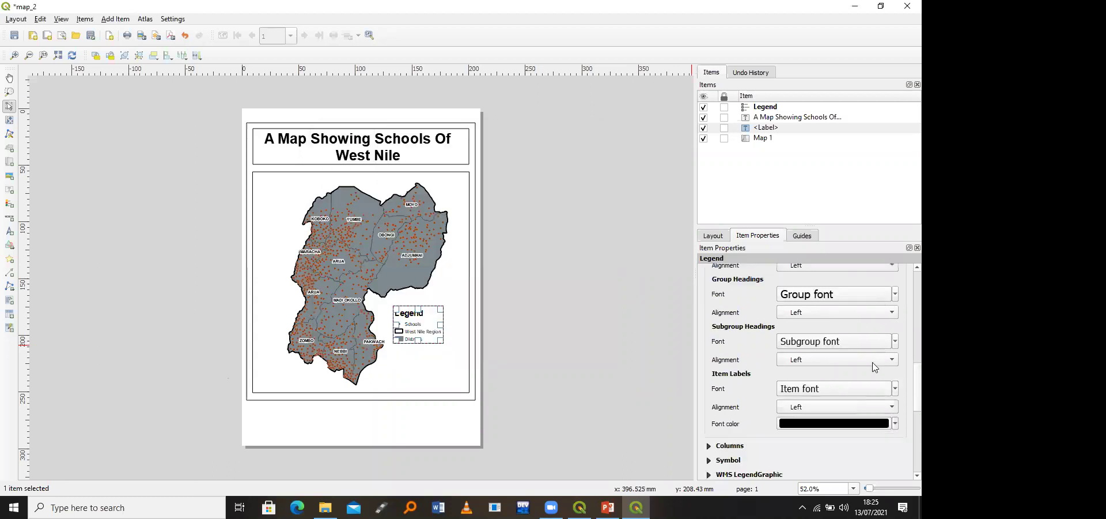
pyautogui.scroll(-1, 875, 367)
pyautogui.click(855, 386)
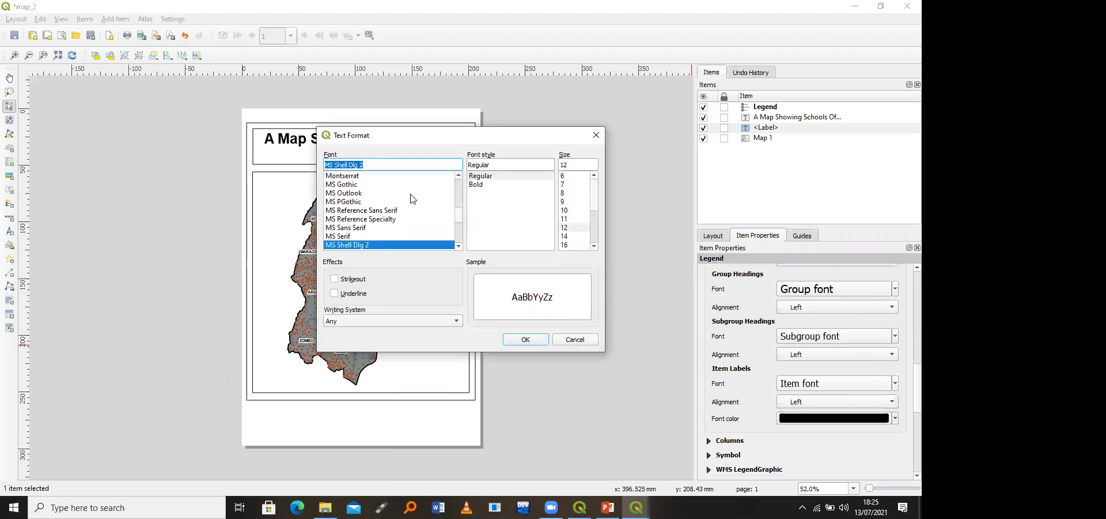
pyautogui.press('a')
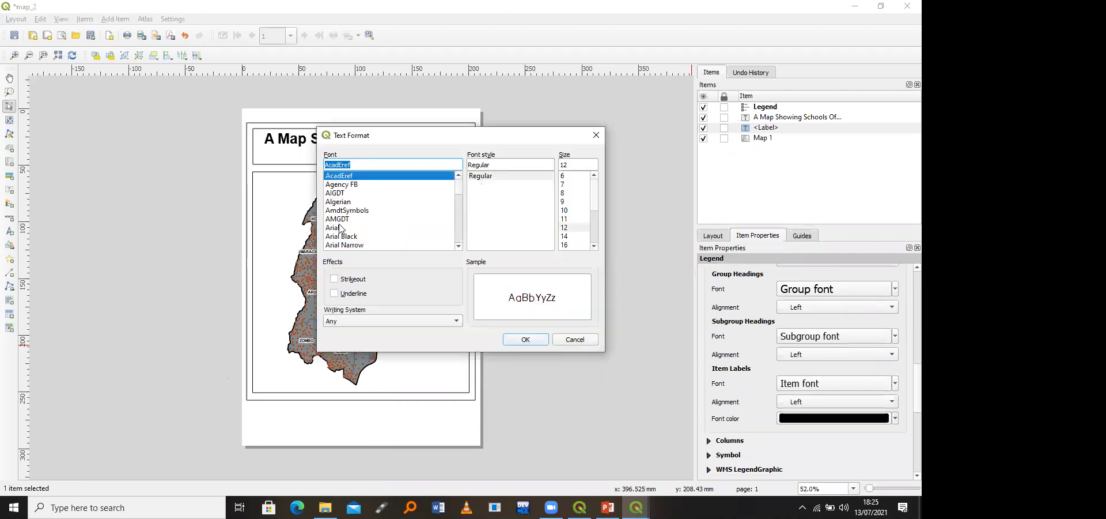
pyautogui.click(339, 227)
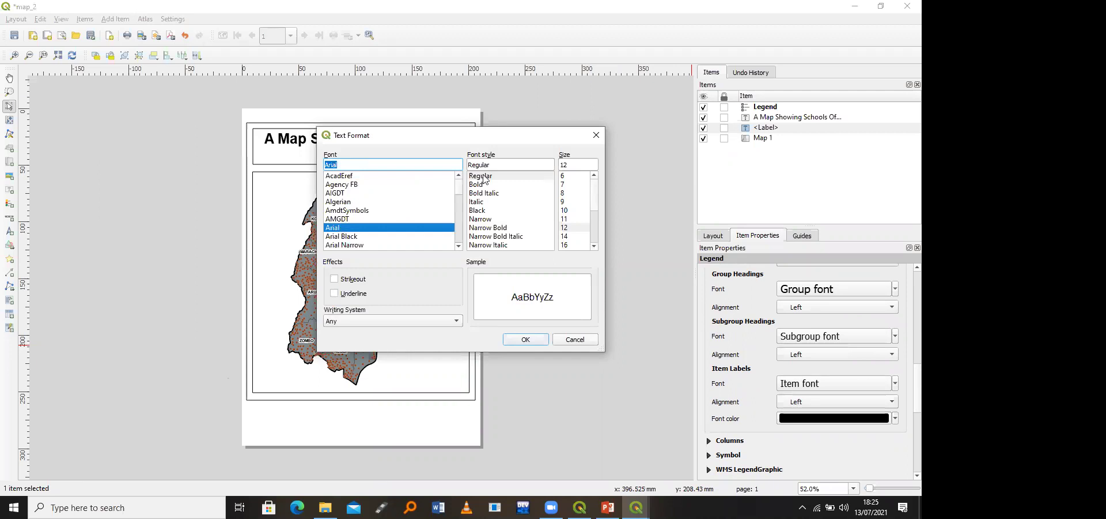
pyautogui.click(566, 245)
pyautogui.click(527, 339)
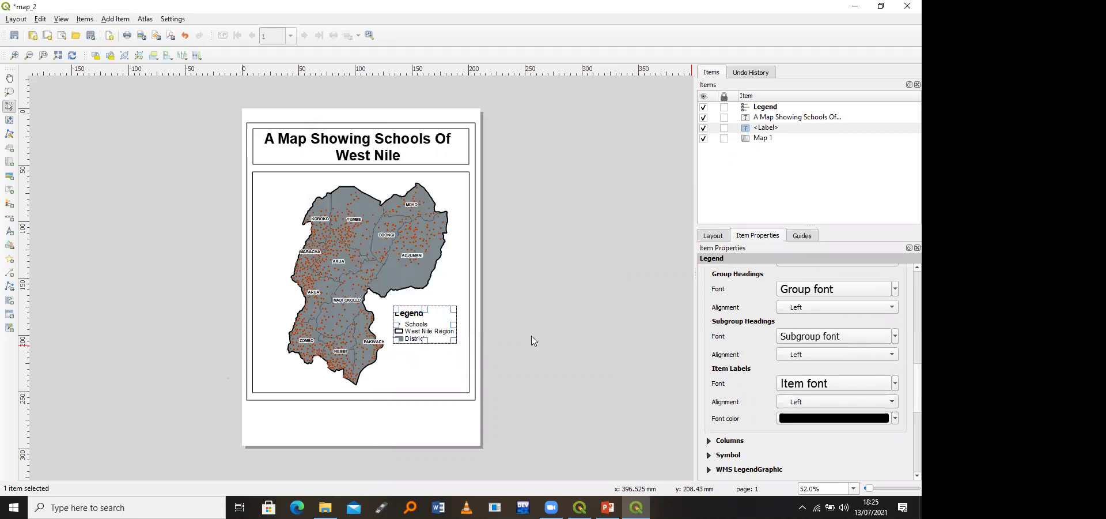
# Step: Increase the legend's item label font size to 18
pyautogui.click(794, 383)
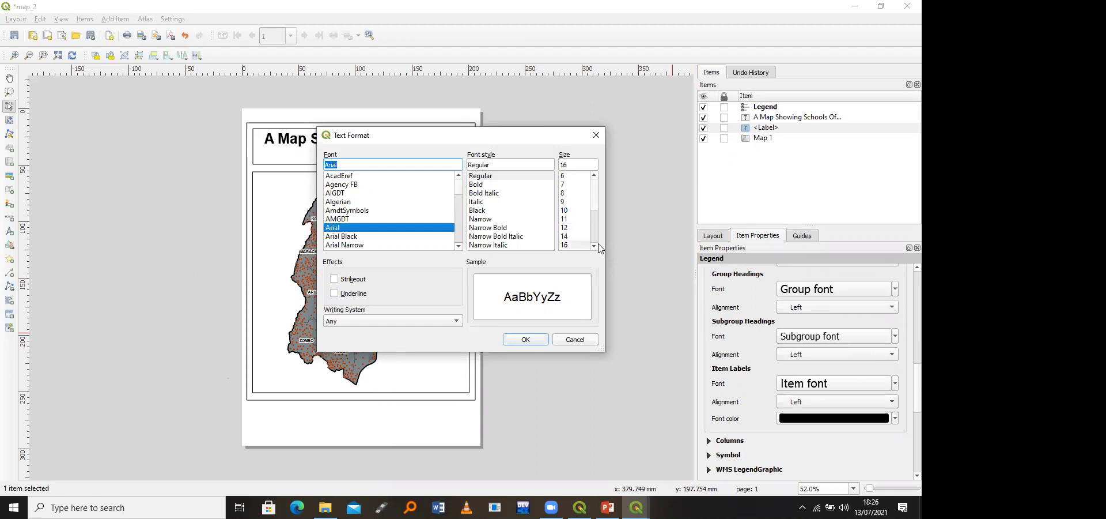
pyautogui.click(576, 247)
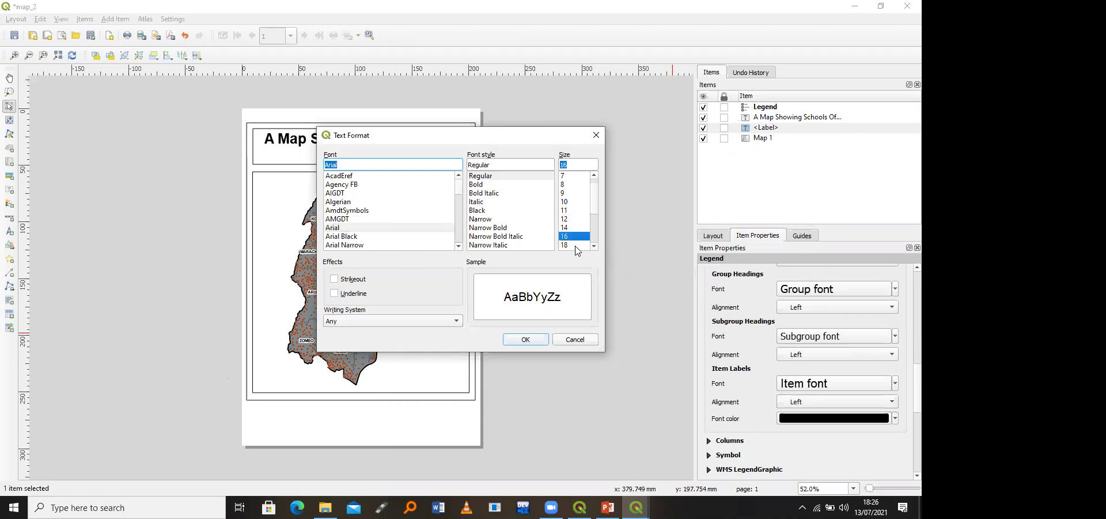
pyautogui.click(575, 246)
pyautogui.click(526, 339)
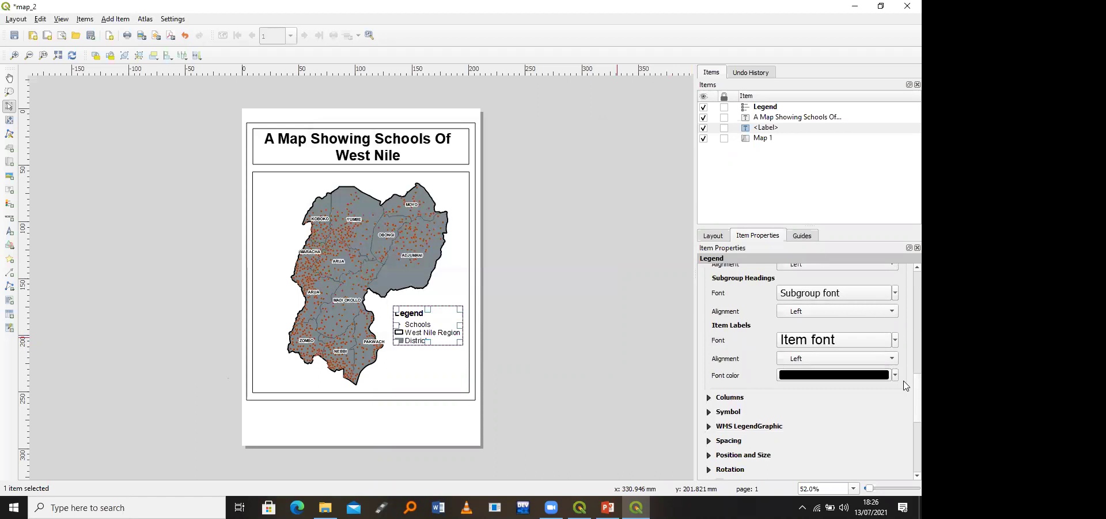
# Step: Set the legend's symbol width and symbol height to 10.00 mm each
pyautogui.scroll(-1, 853, 387)
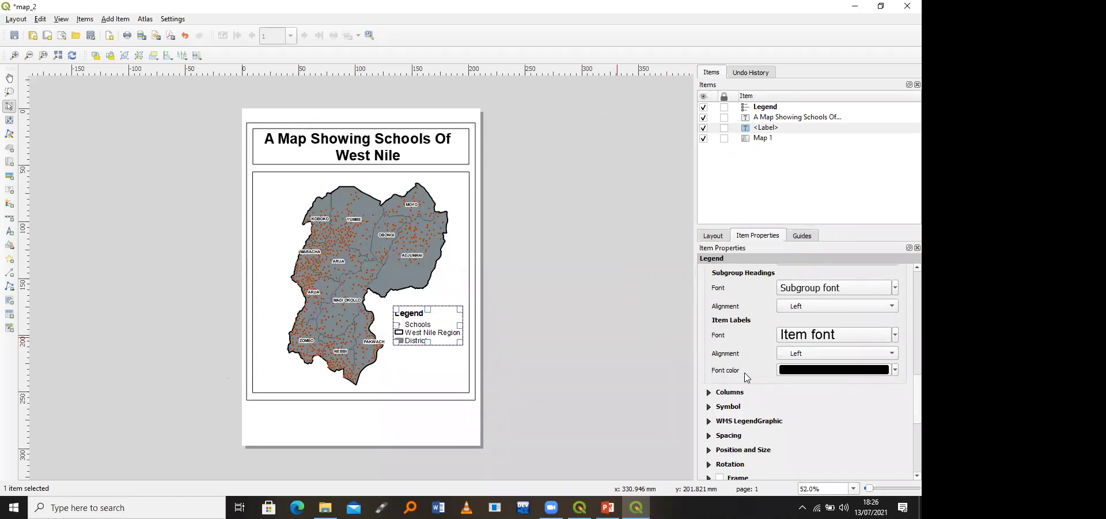
pyautogui.scroll(-1, 712, 394)
pyautogui.click(710, 394)
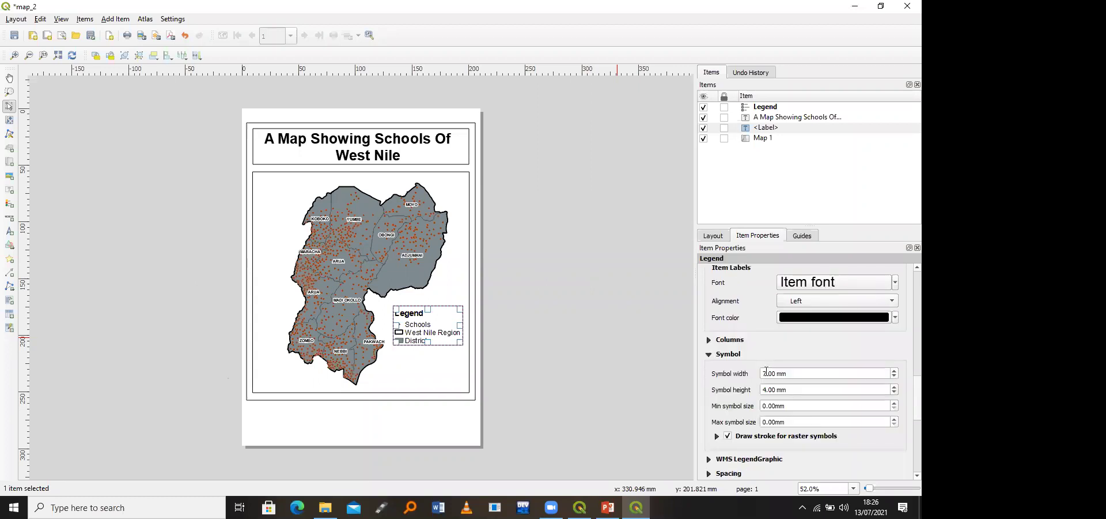
pyautogui.click(767, 373)
pyautogui.press('BackSpace')
pyautogui.write('1')
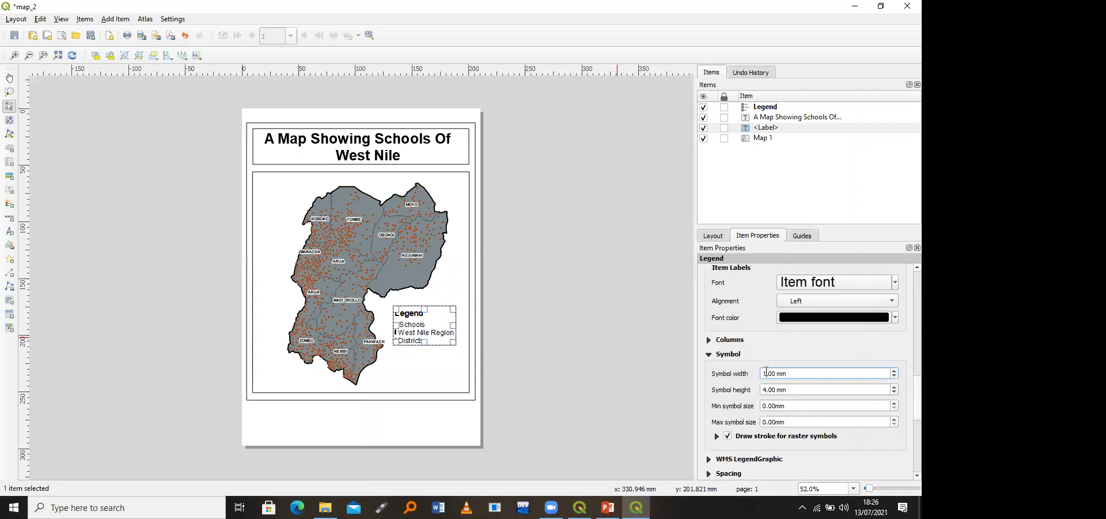
pyautogui.click(766, 389)
pyautogui.press('BackSpace')
pyautogui.write('1.')
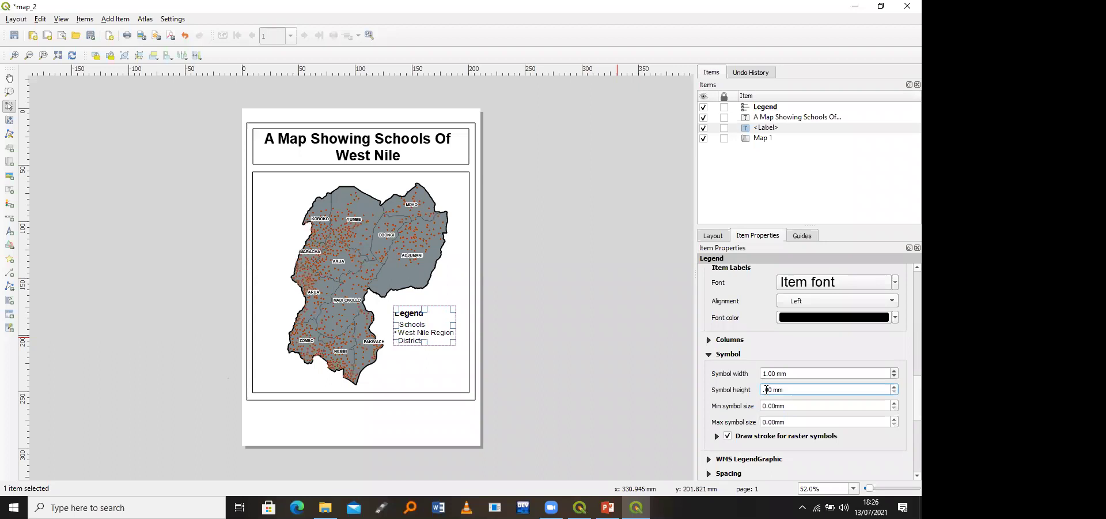
pyautogui.write('0')
pyautogui.click(767, 373)
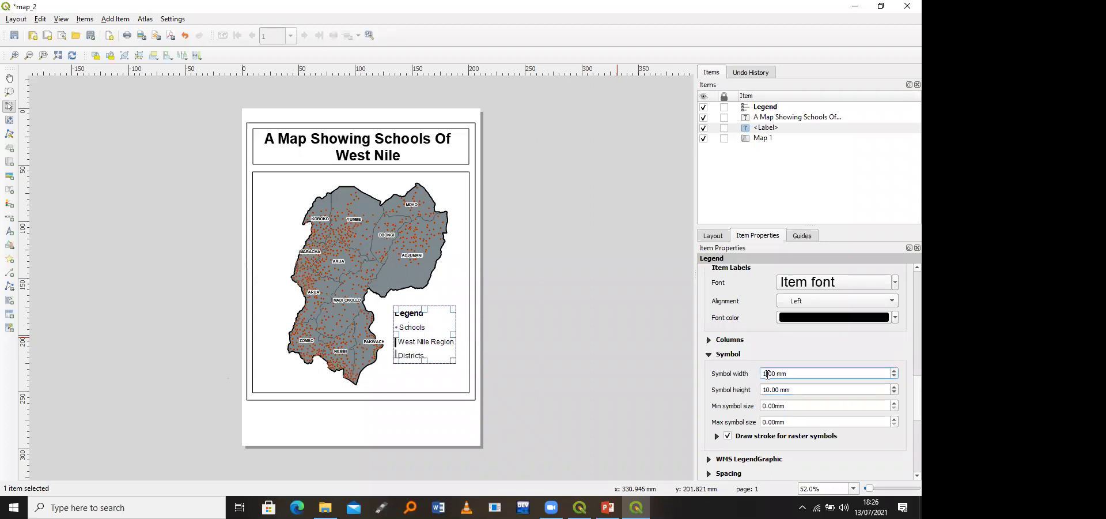
pyautogui.write('0')
# Step: Shift the legend slightly down and to the left on the page, and give it a 0.50 mm thick frame
pyautogui.moveTo(415, 339); pyautogui.dragTo(411, 349)
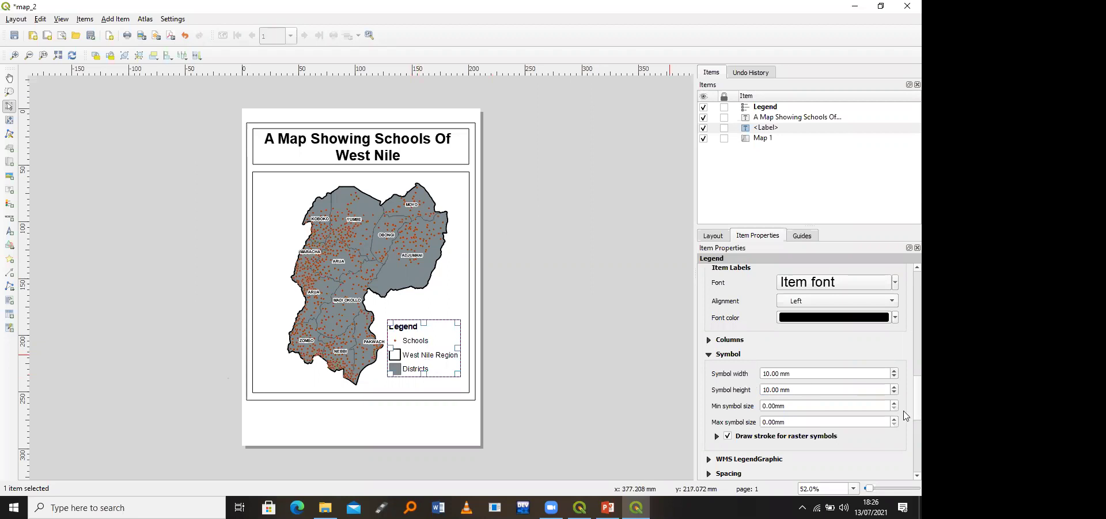
pyautogui.scroll(-2, 907, 418)
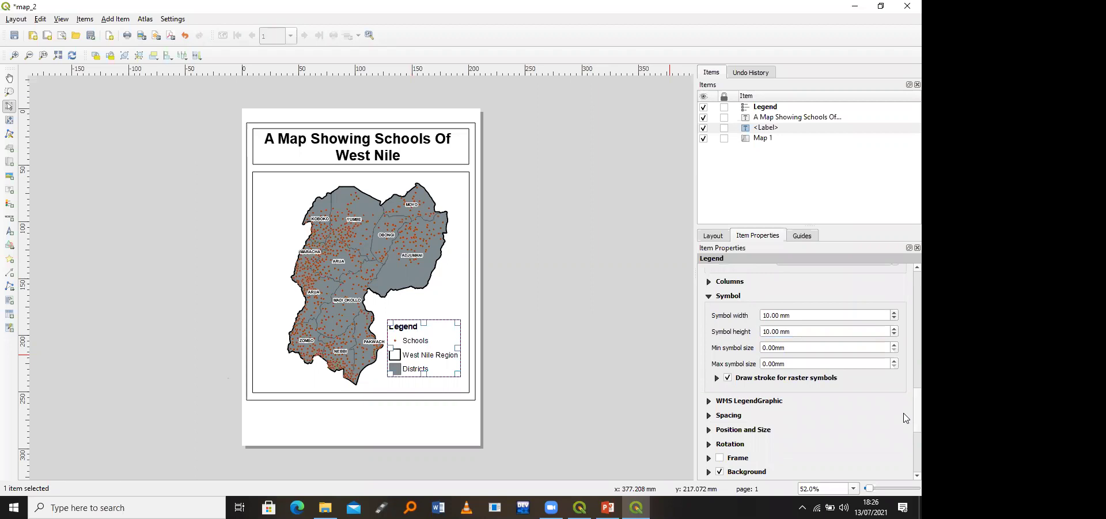
pyautogui.scroll(-1, 906, 418)
pyautogui.scroll(-1, 906, 424)
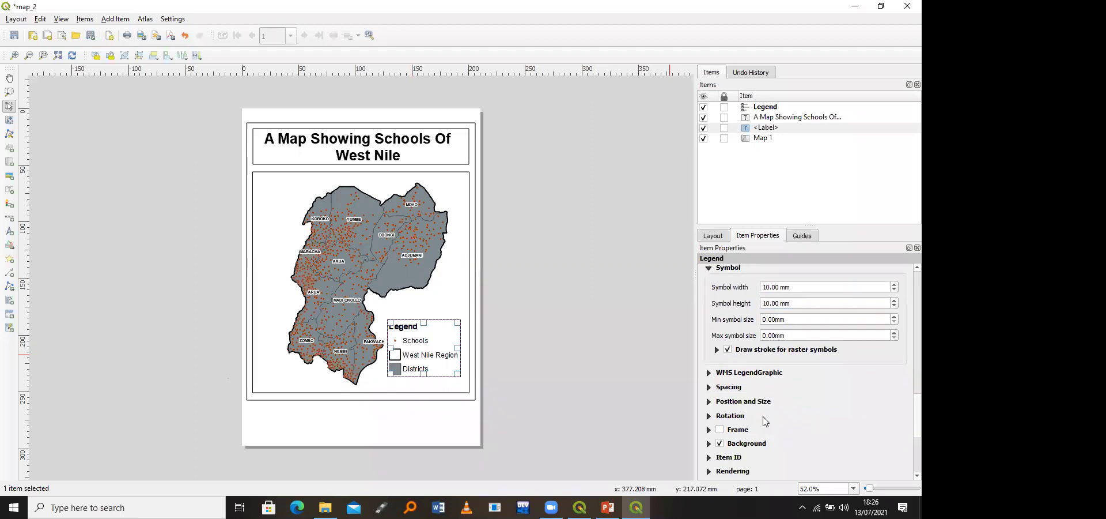
pyautogui.click(722, 430)
pyautogui.scroll(2, 753, 464)
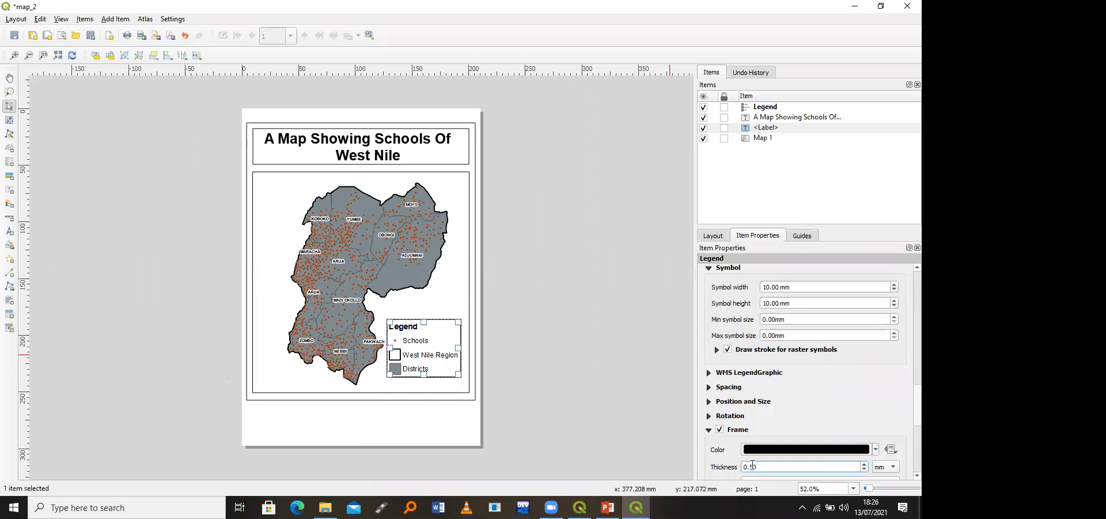
pyautogui.click(582, 404)
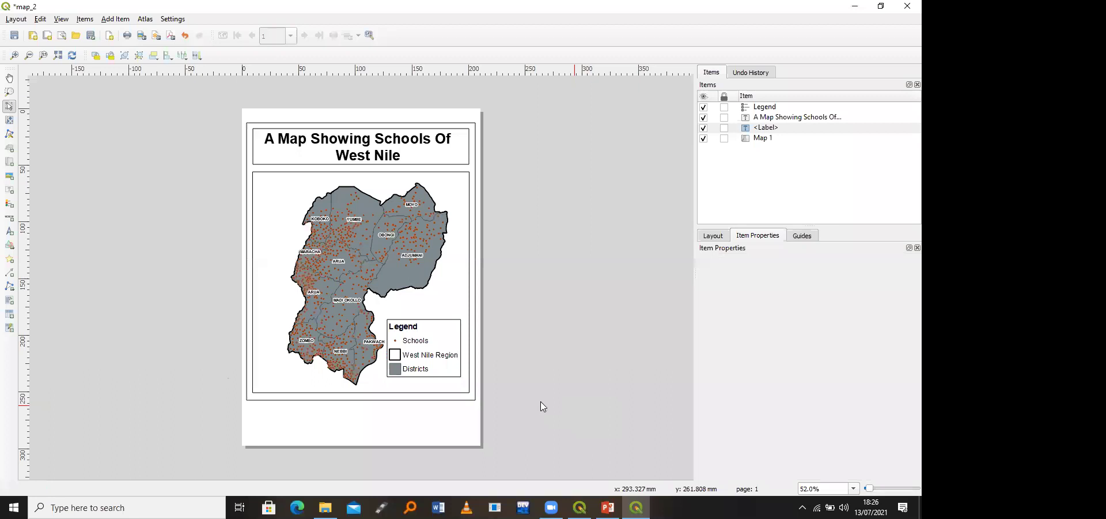
# Step: Review the legend's frame settings and move the legend into the lower-right corner of the map frame
pyautogui.click(440, 357)
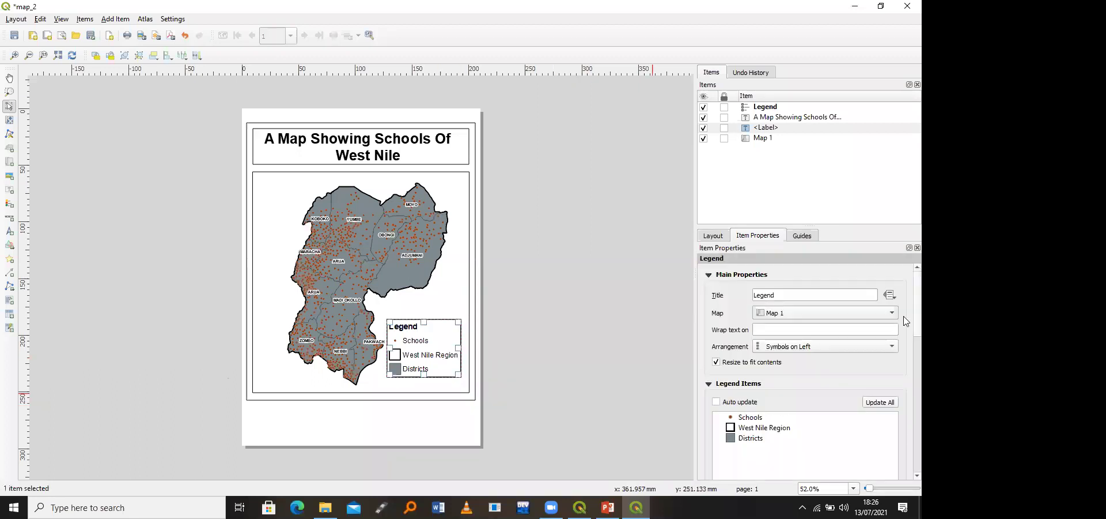
pyautogui.scroll(-4, 907, 369)
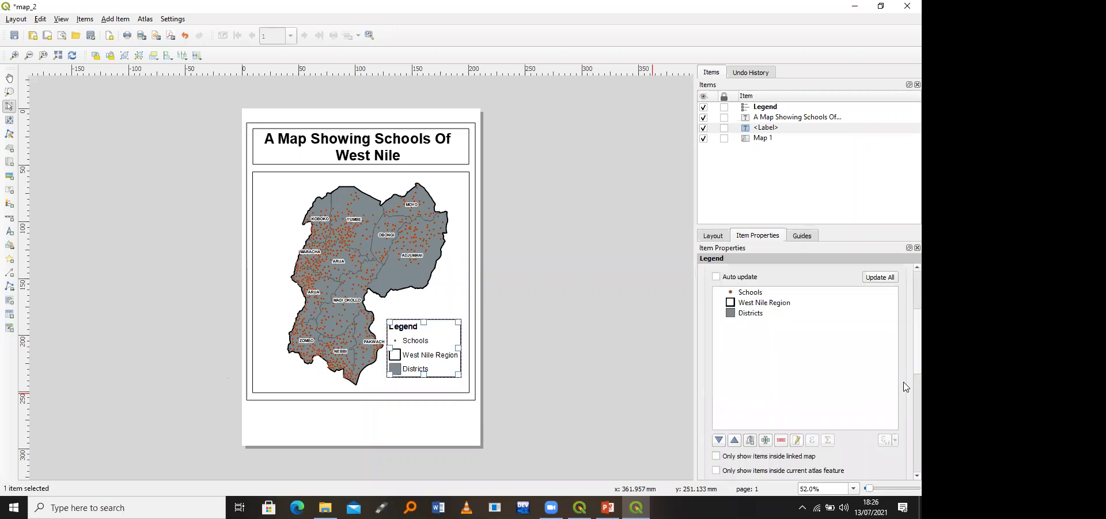
pyautogui.scroll(-2, 733, 396)
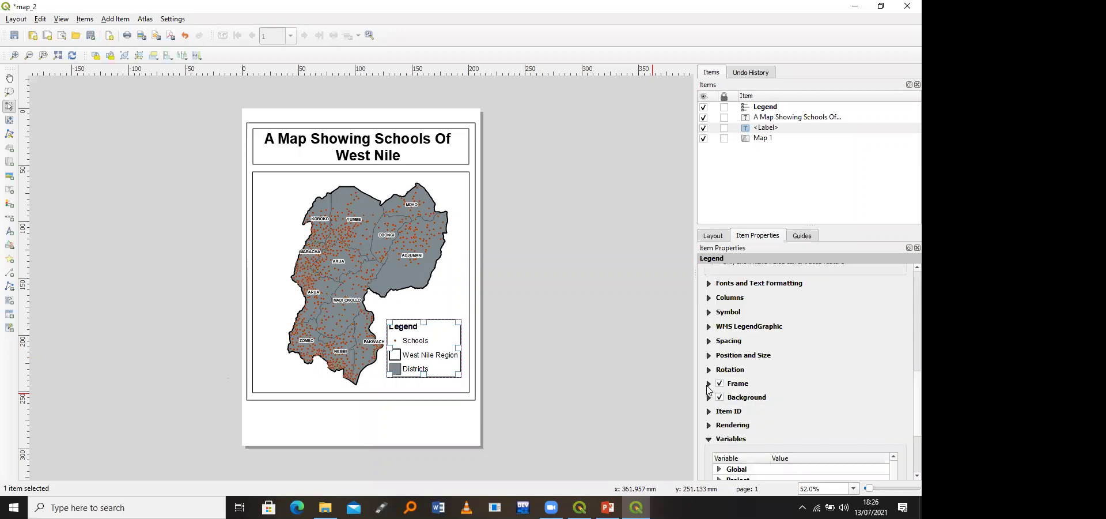
pyautogui.click(709, 384)
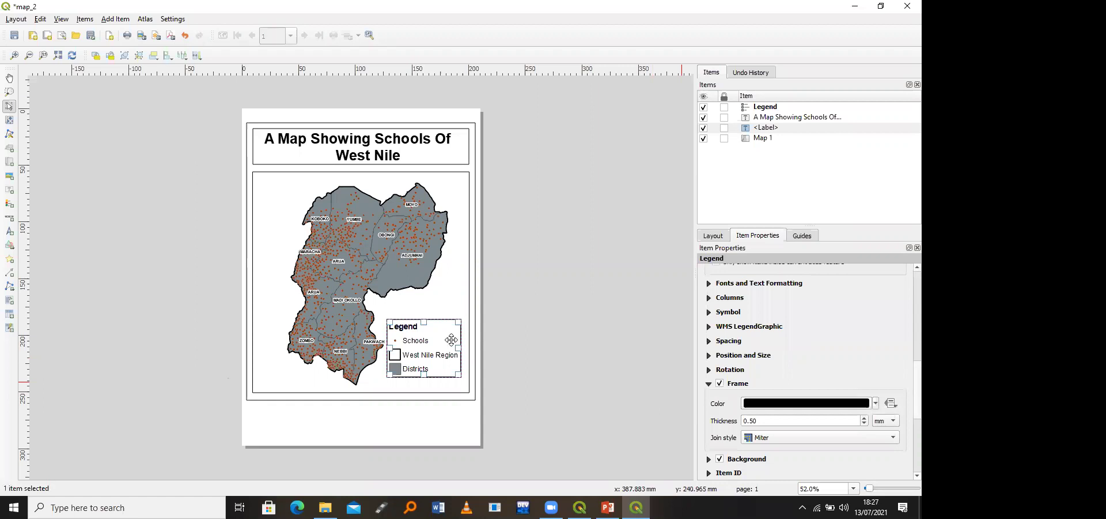
pyautogui.moveTo(435, 345); pyautogui.dragTo(434, 348)
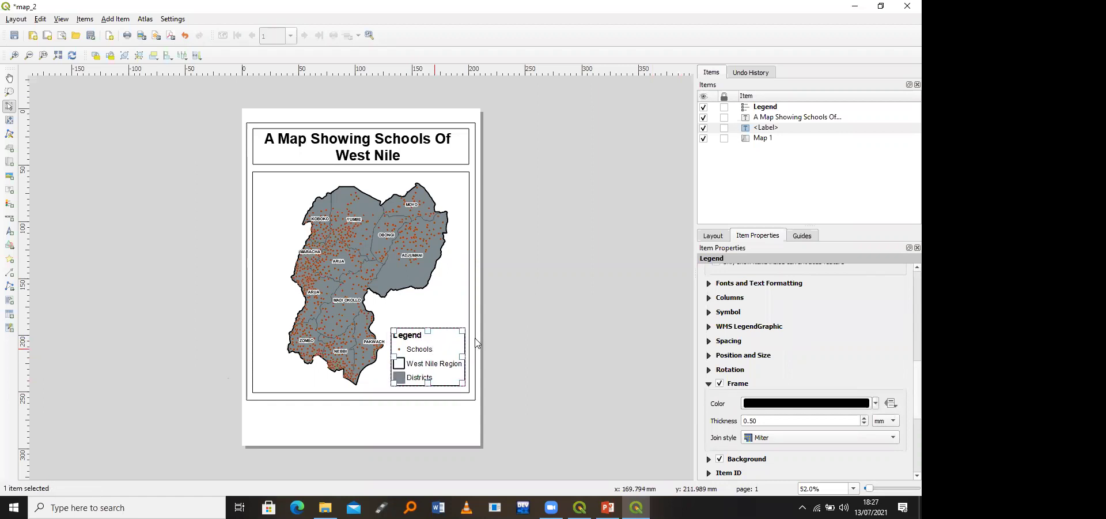
pyautogui.click(528, 337)
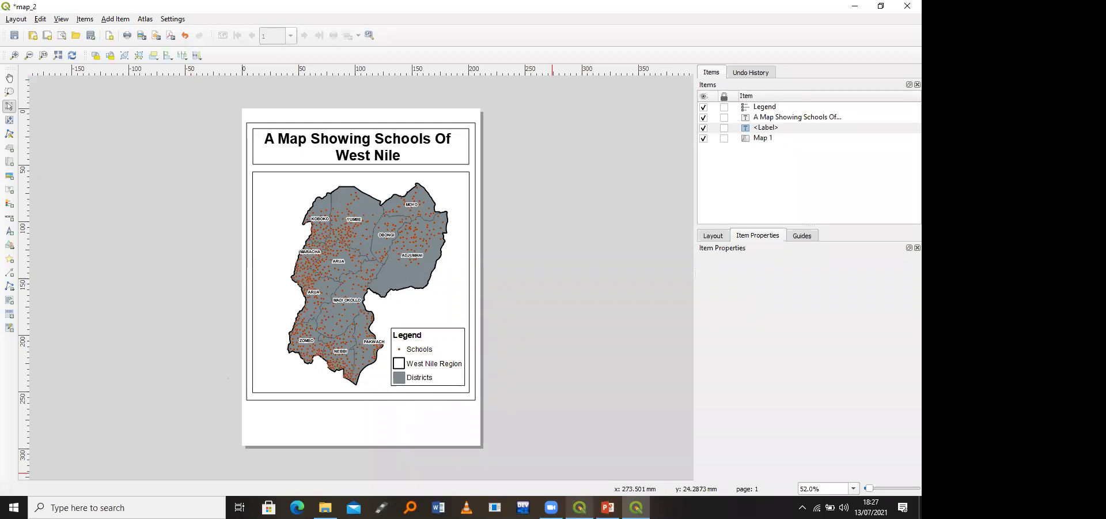
# Step: Switch to PowerPoint to examine the finished example map on slide 26, and return to the map layout
pyautogui.hotkey('alt', 'Tab')
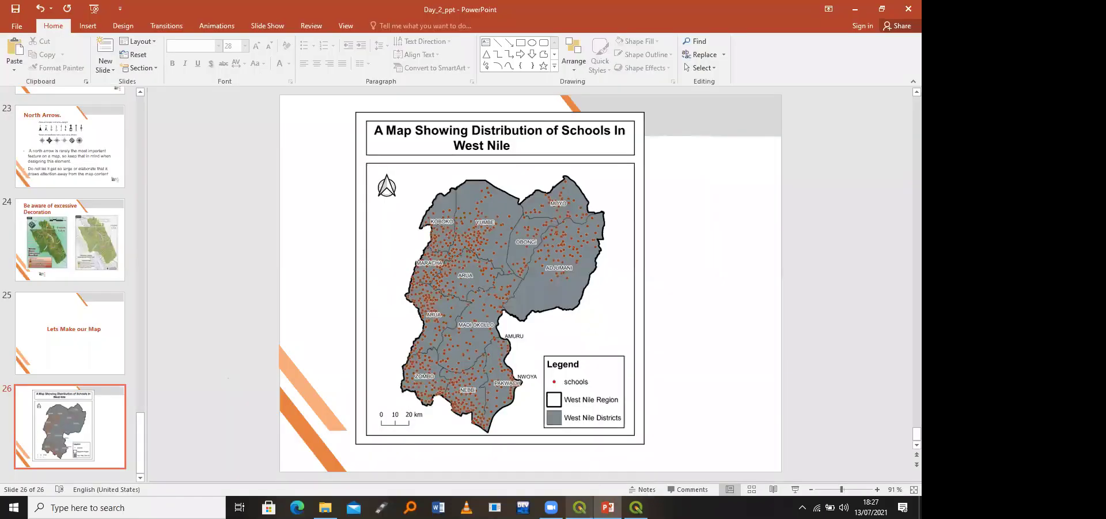
pyautogui.hotkey('alt', 'Tab')
pyautogui.click(641, 472)
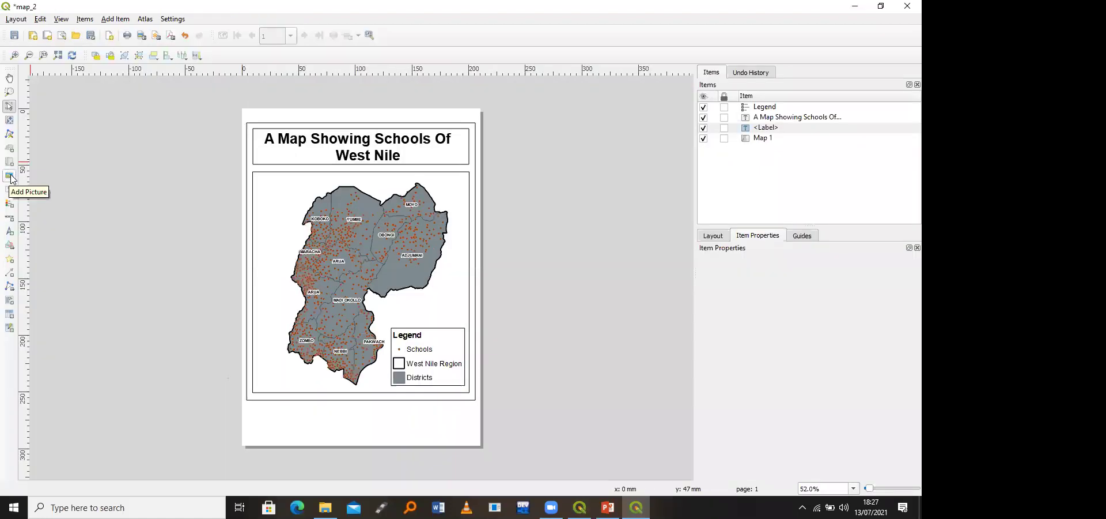
# Step: Add a picture item near the map frame's upper-left corner with the NorthArrow_03.svg symbol, and enlarge its box
pyautogui.click(10, 176)
pyautogui.moveTo(264, 191); pyautogui.dragTo(290, 210)
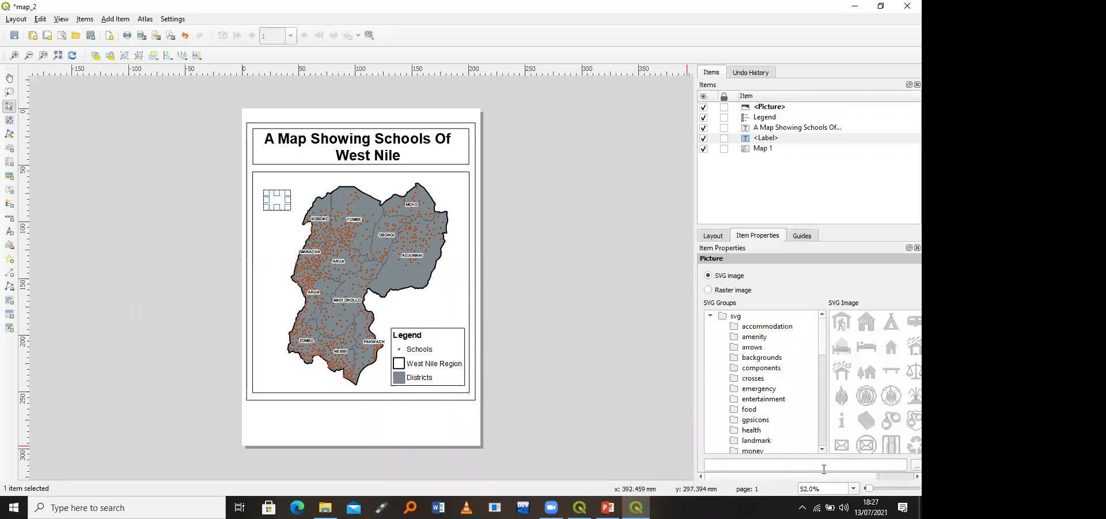
pyautogui.click(906, 479)
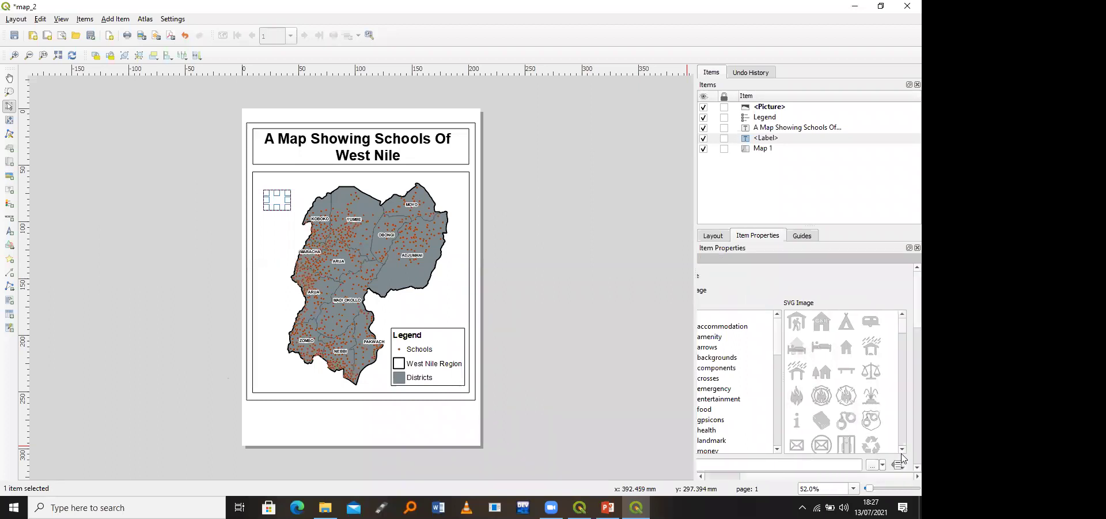
pyautogui.scroll(-5, 902, 451)
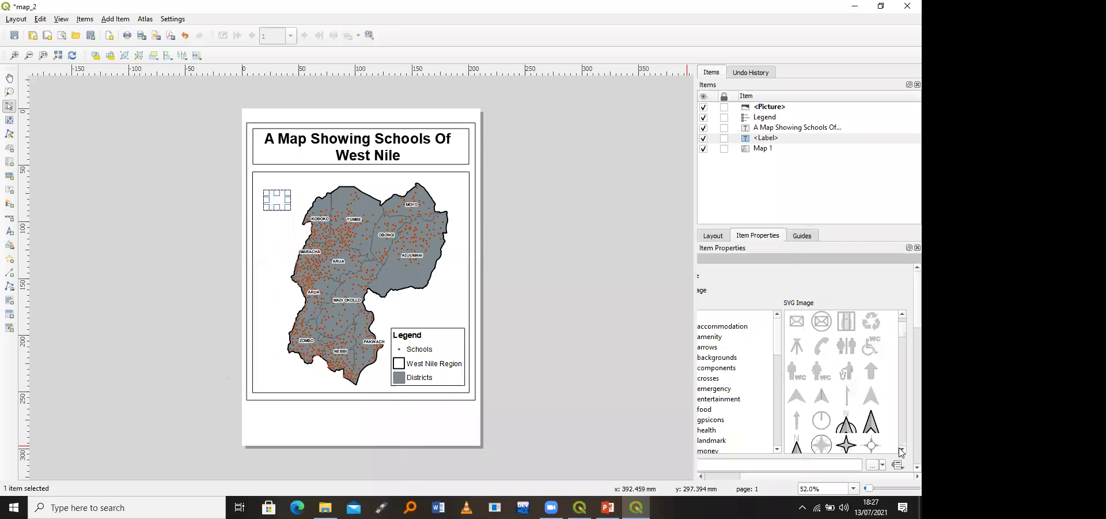
pyautogui.scroll(-5, 893, 410)
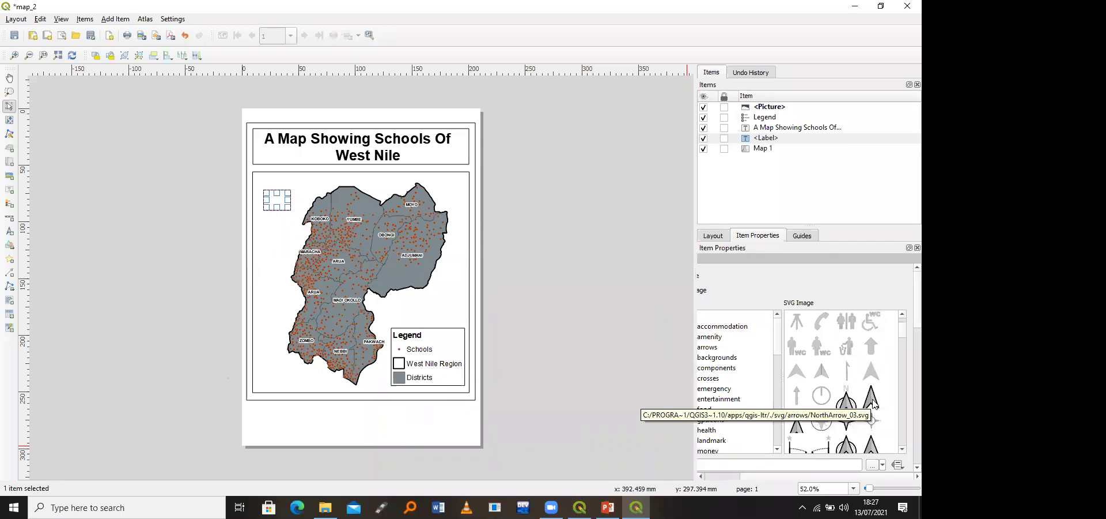
pyautogui.click(872, 401)
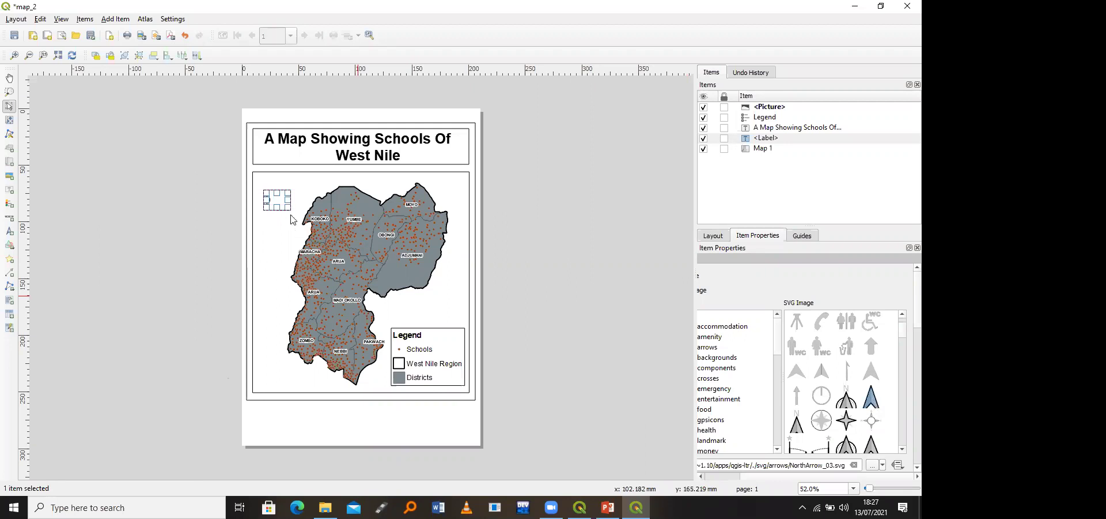
pyautogui.moveTo(300, 214); pyautogui.dragTo(301, 216)
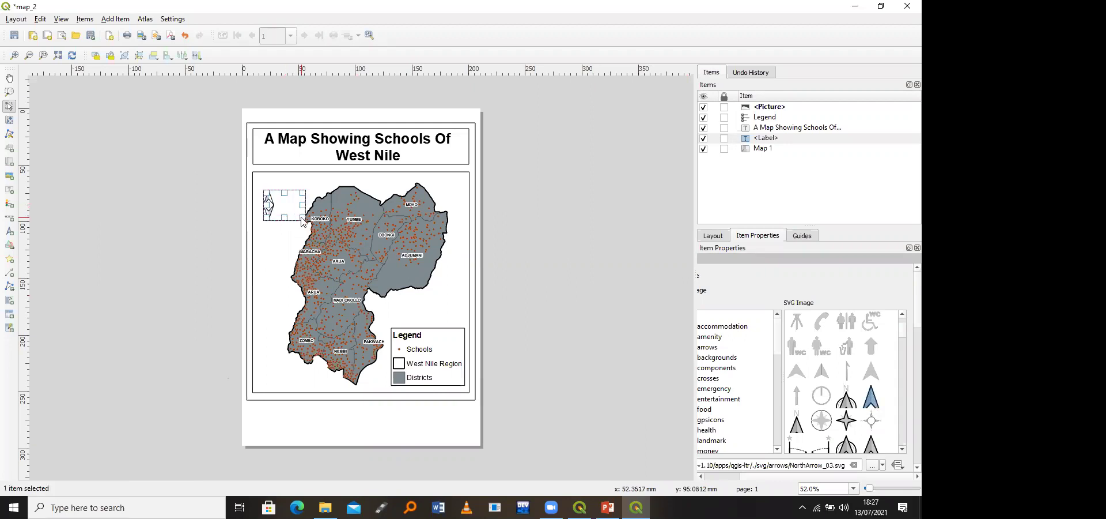
# Step: Replace the picture's symbol with the circled north arrow and place it in the map frame's upper-left corner
pyautogui.click(872, 373)
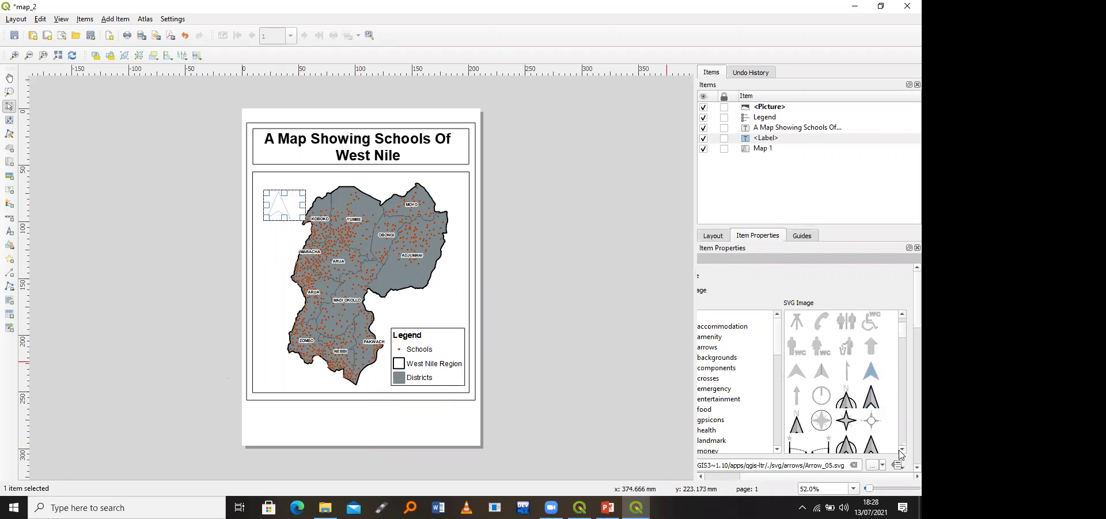
pyautogui.click(847, 444)
pyautogui.moveTo(277, 205); pyautogui.dragTo(273, 194)
pyautogui.moveTo(286, 199); pyautogui.dragTo(281, 379)
pyautogui.moveTo(281, 378); pyautogui.dragTo(283, 189)
pyautogui.click(277, 227)
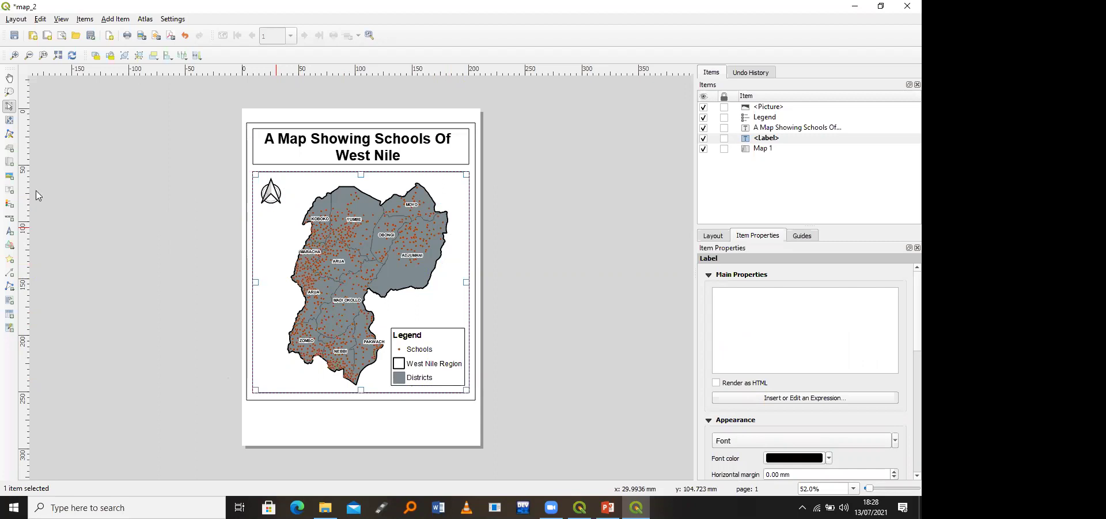
pyautogui.click(9, 190)
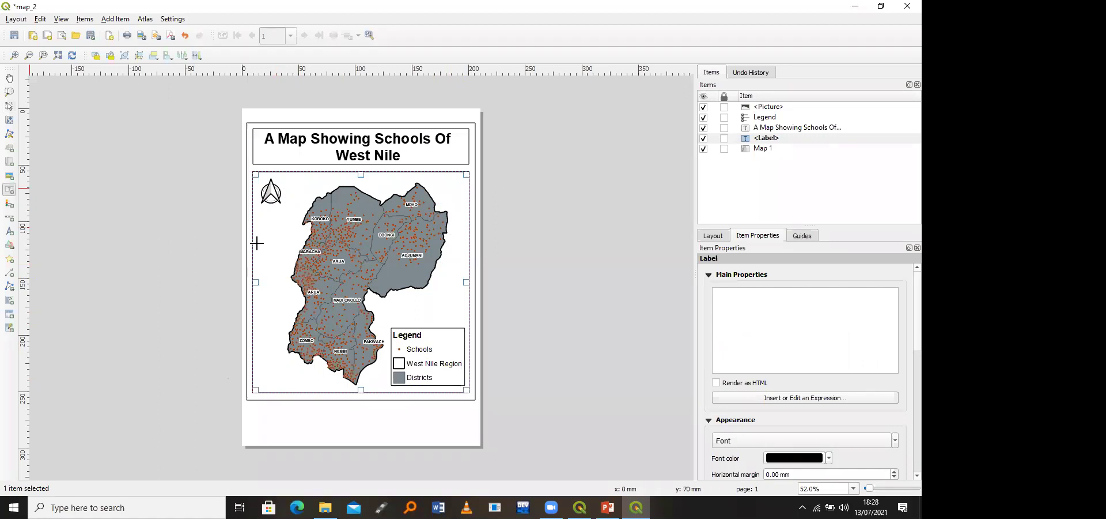
pyautogui.moveTo(261, 220); pyautogui.dragTo(292, 263)
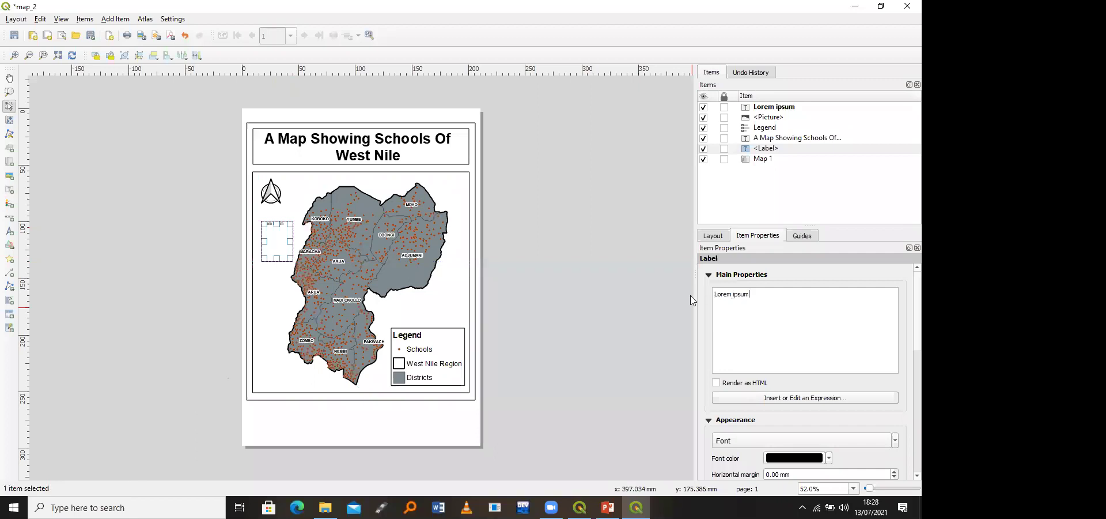
pyautogui.click(273, 234)
pyautogui.press('Delete')
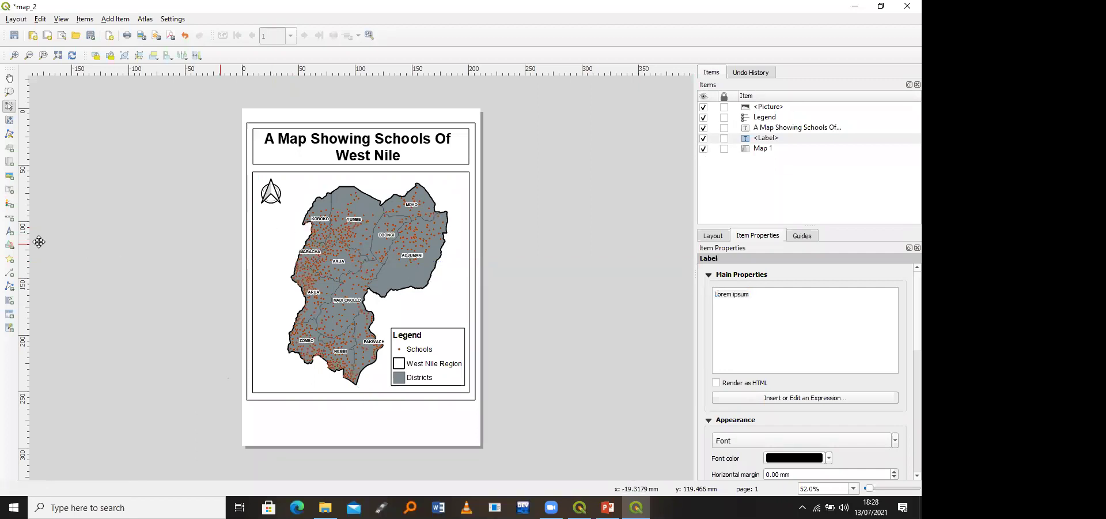
# Step: Add a scale bar in the map frame's lower-left corner and set its style to Line Ticks Up
pyautogui.click(10, 220)
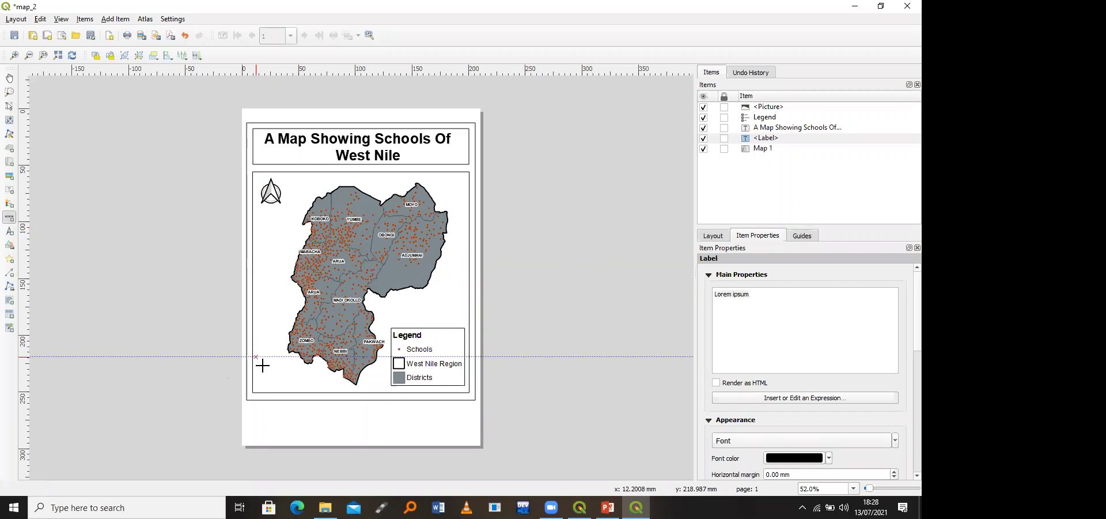
pyautogui.moveTo(264, 383)
pyautogui.mouseDown()
pyautogui.moveTo(311, 386)
pyautogui.moveTo(284, 380)
pyautogui.mouseUp()
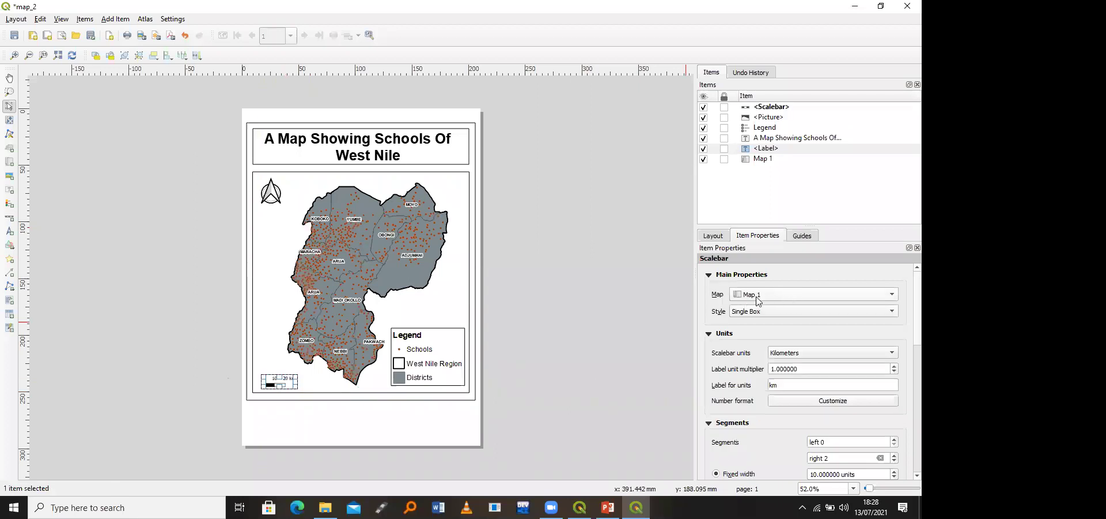
pyautogui.click(788, 316)
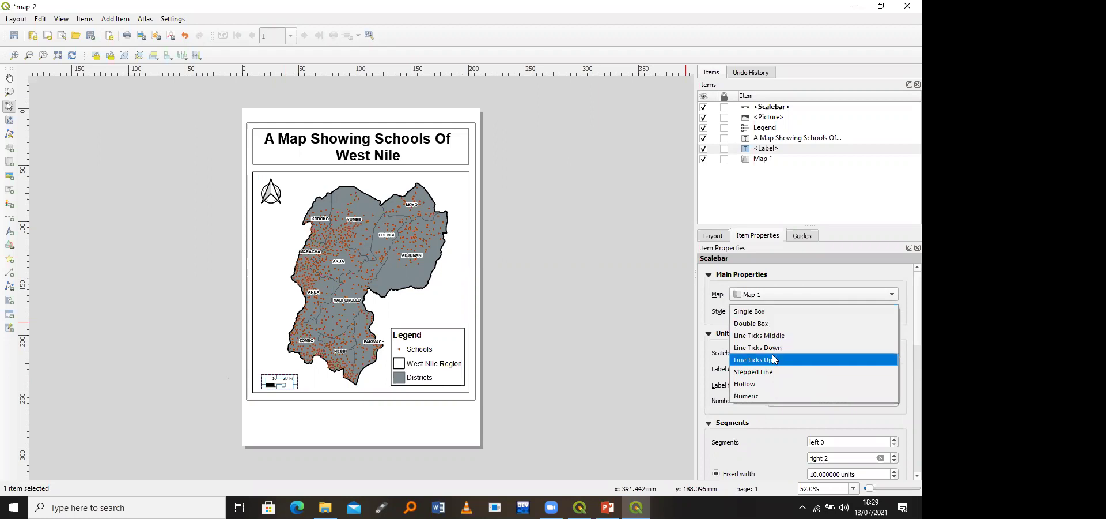
pyautogui.click(773, 355)
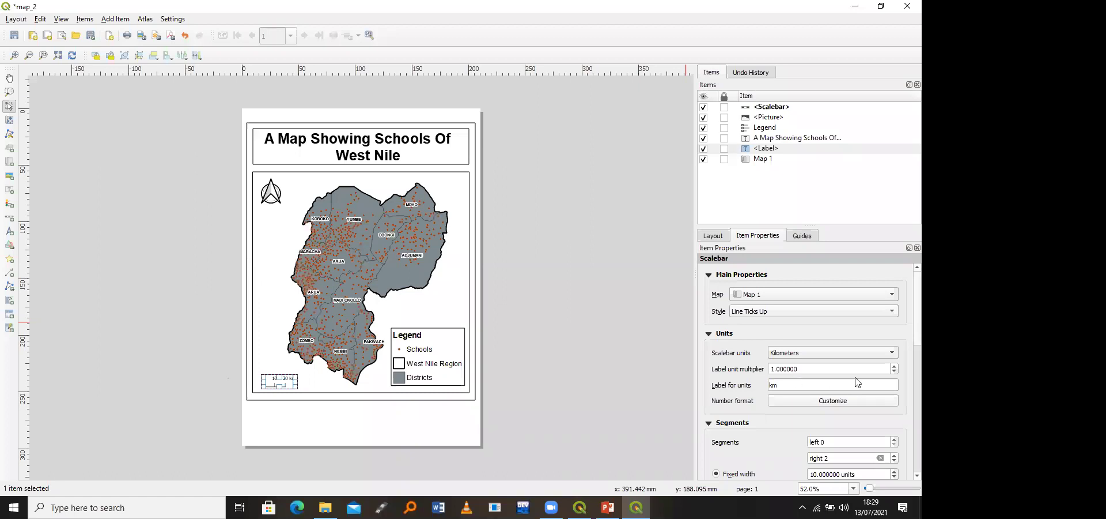
# Step: Try Yards as the scale bar's units and switch them back to Kilometers
pyautogui.click(821, 352)
pyautogui.click(809, 378)
pyautogui.click(804, 350)
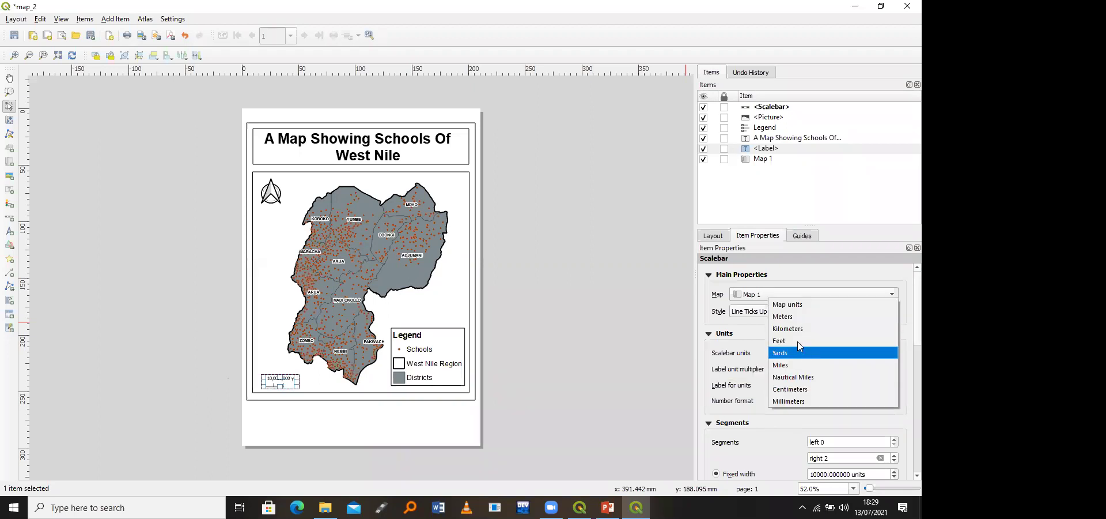
pyautogui.click(794, 331)
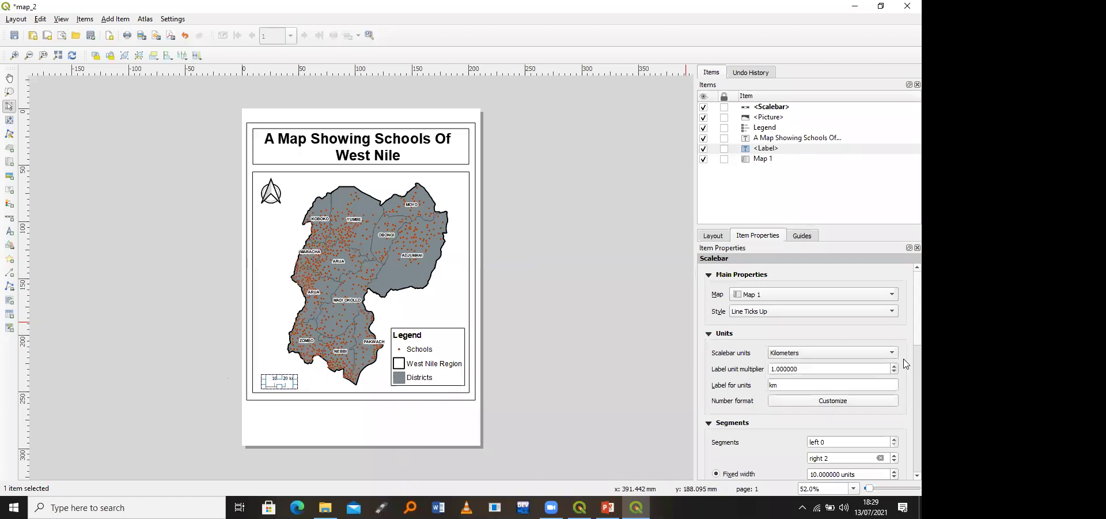
# Step: Examine the scale bar's segment, display, and position and size settings
pyautogui.scroll(-4, 907, 397)
pyautogui.scroll(-2, 906, 403)
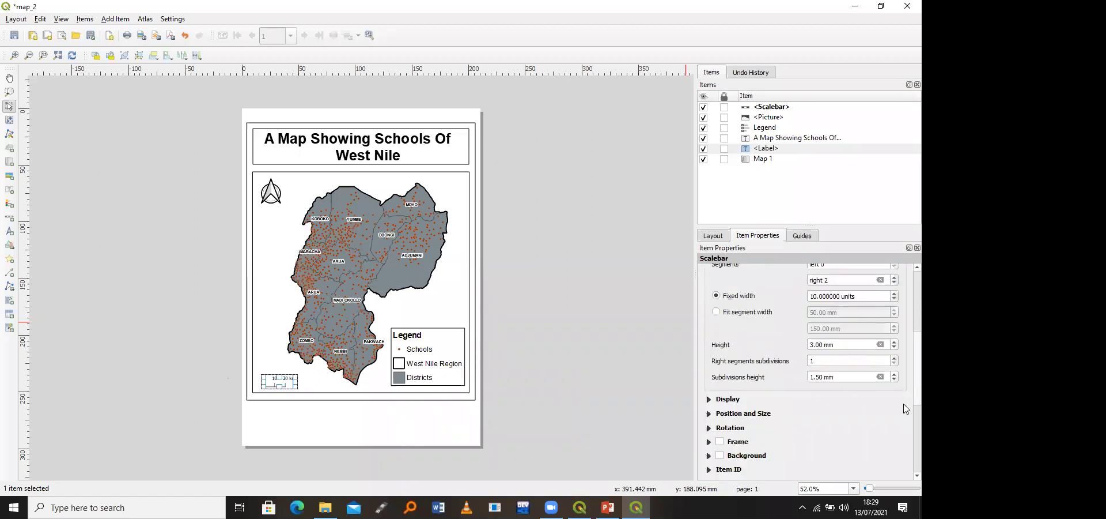
pyautogui.scroll(-3, 907, 413)
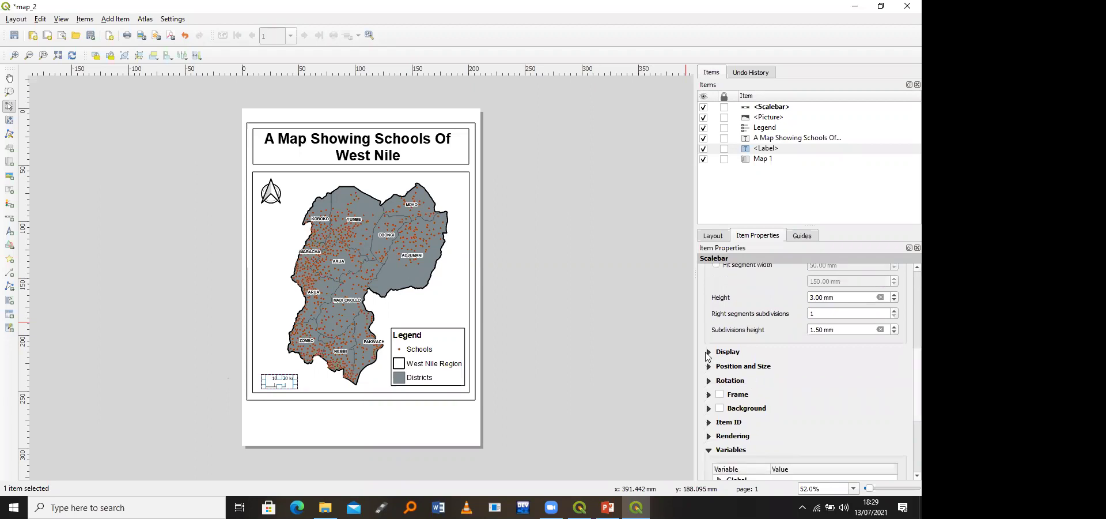
pyautogui.click(708, 353)
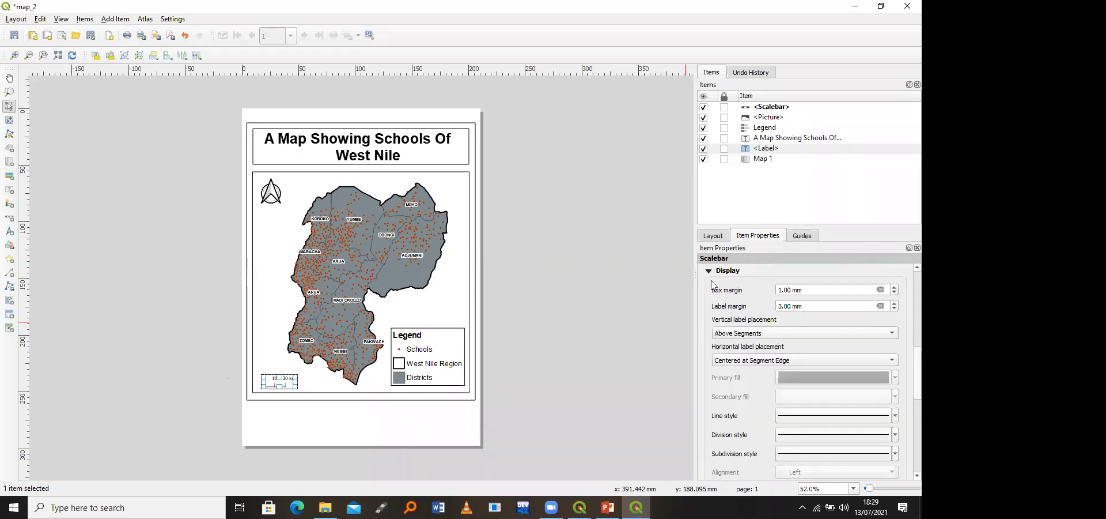
pyautogui.click(710, 271)
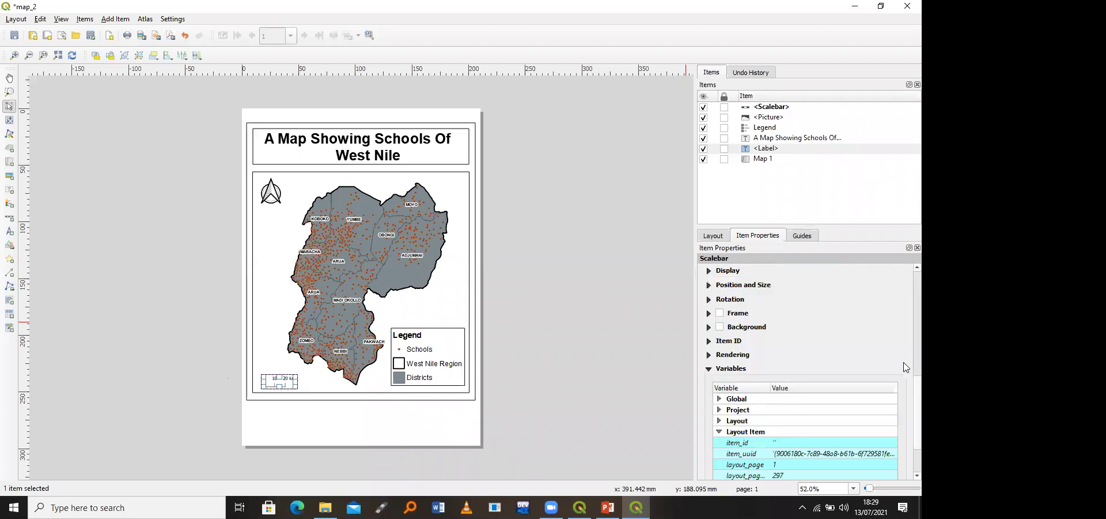
pyautogui.scroll(3, 907, 392)
pyautogui.scroll(-1, 907, 392)
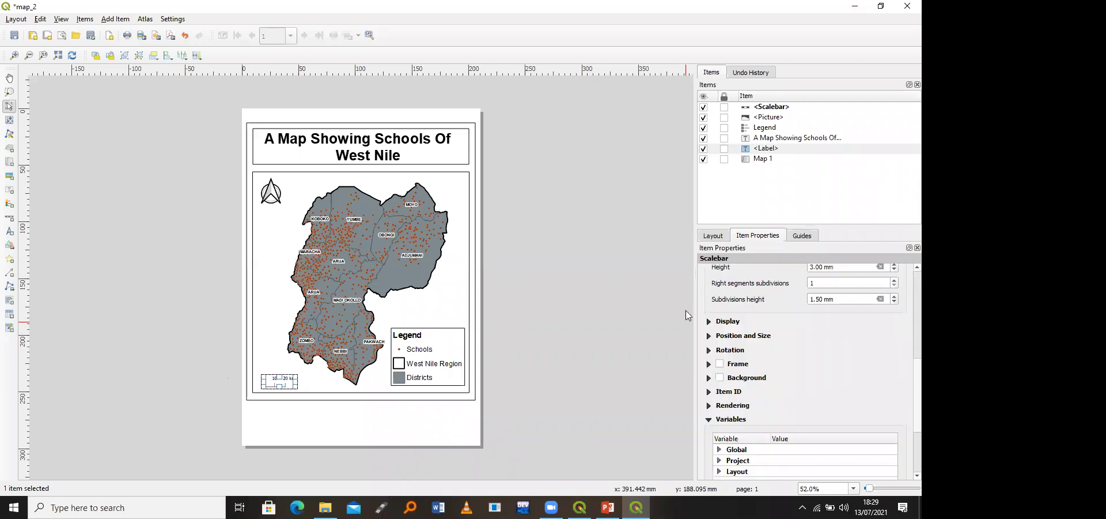
pyautogui.click(710, 337)
pyautogui.click(709, 335)
pyautogui.scroll(3, 907, 372)
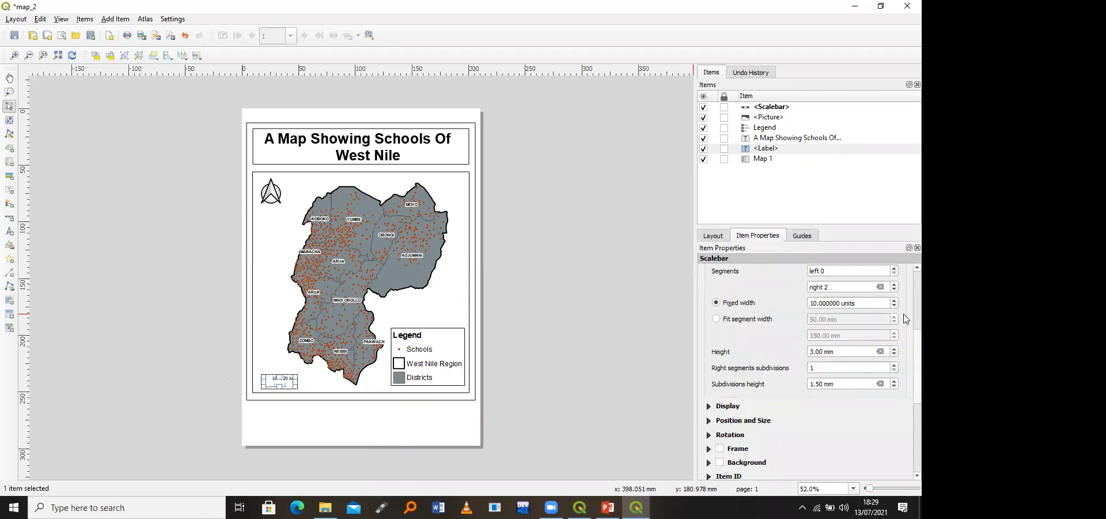
pyautogui.scroll(5, 906, 319)
pyautogui.scroll(-3, 905, 345)
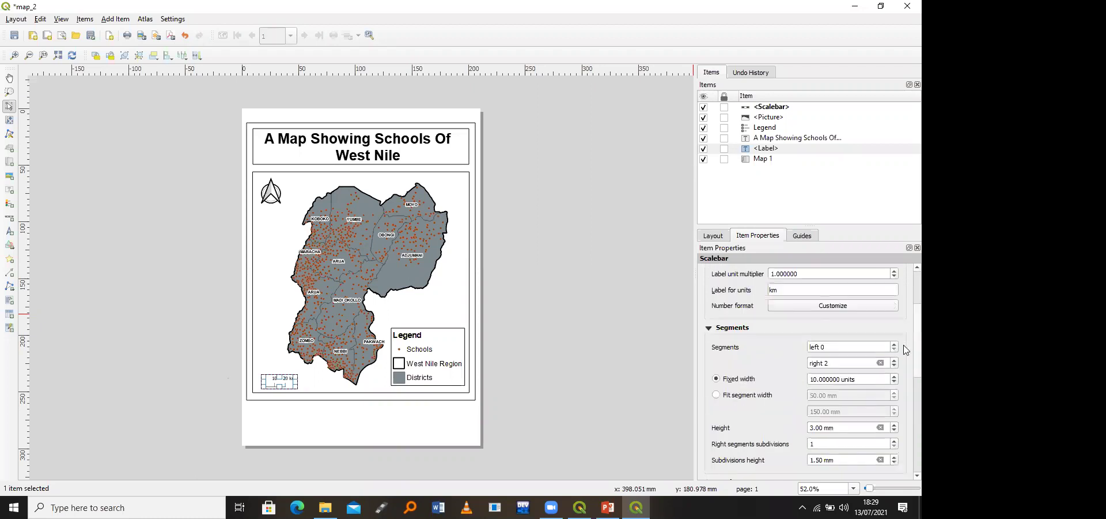
pyautogui.scroll(-3, 906, 369)
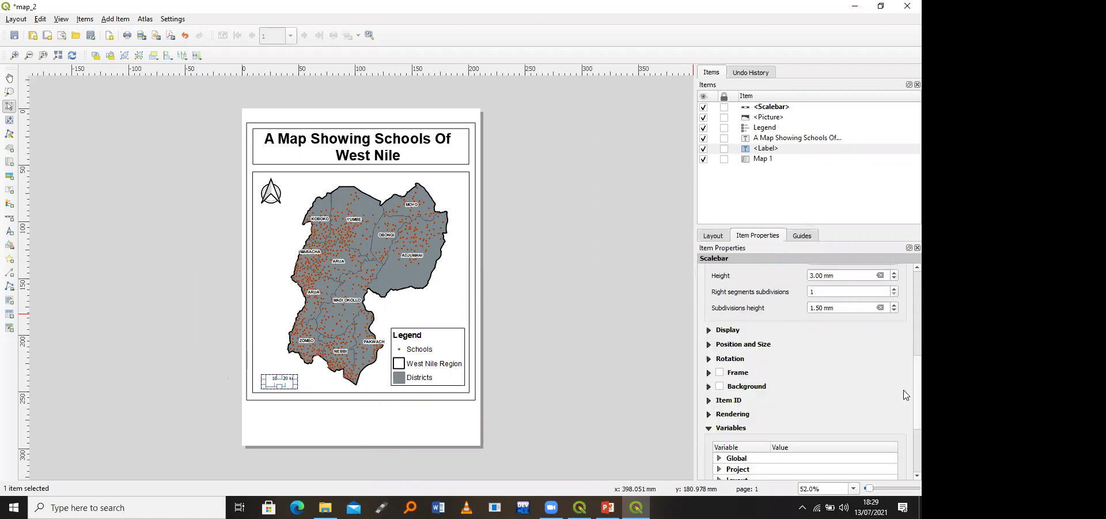
pyautogui.scroll(-1, 864, 391)
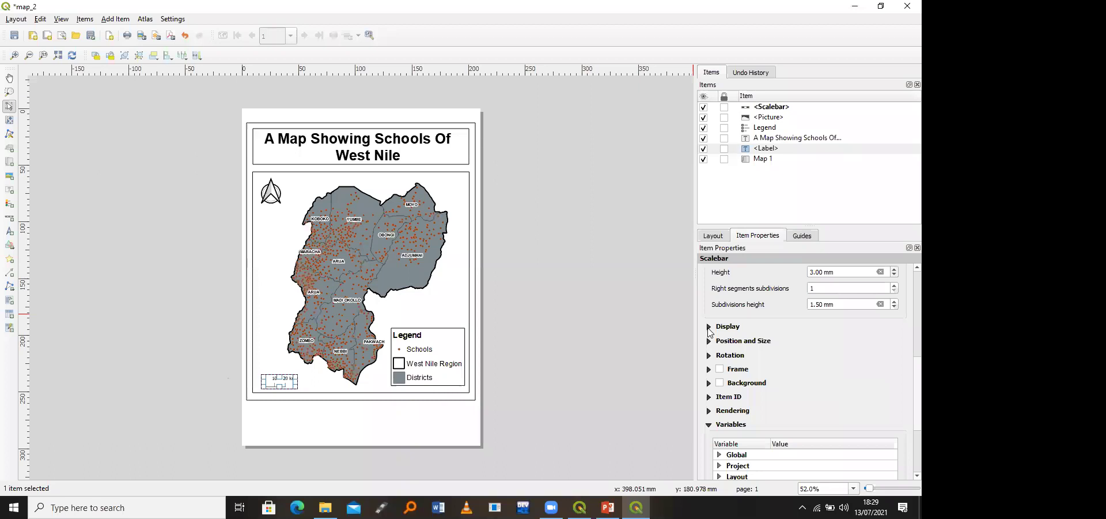
# Step: Set the scale bar's font to Arial in its display settings
pyautogui.click(729, 327)
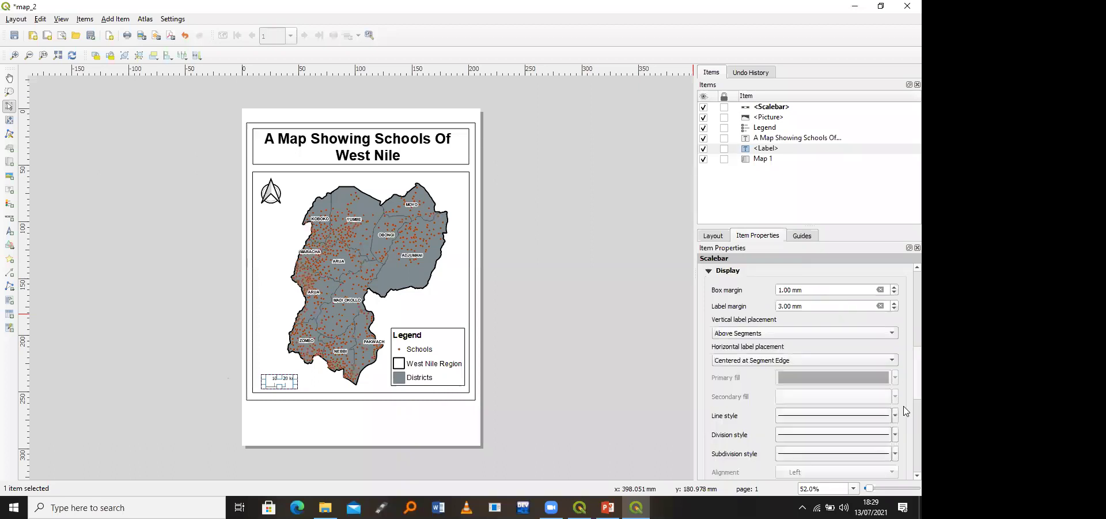
pyautogui.scroll(-4, 905, 412)
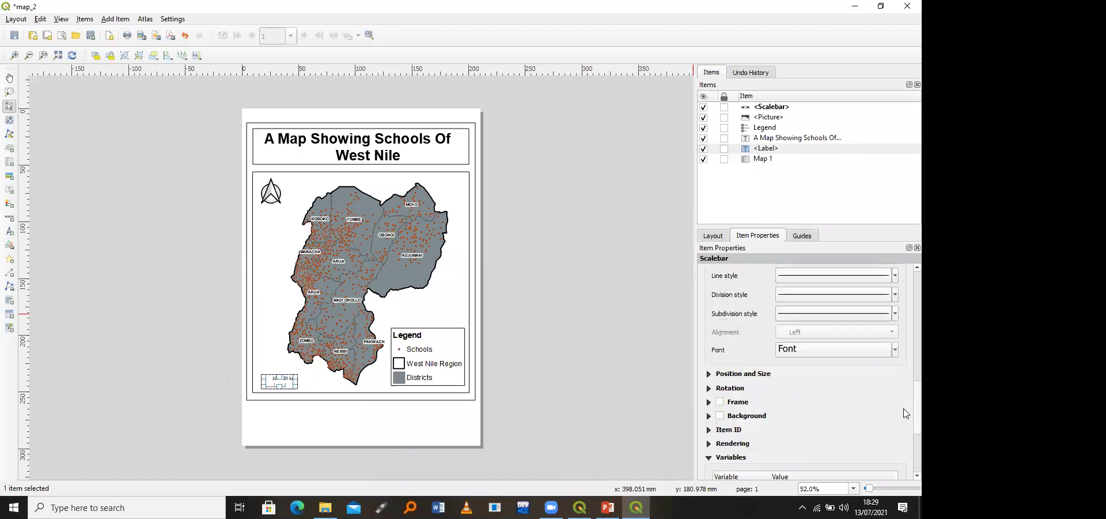
pyautogui.click(810, 354)
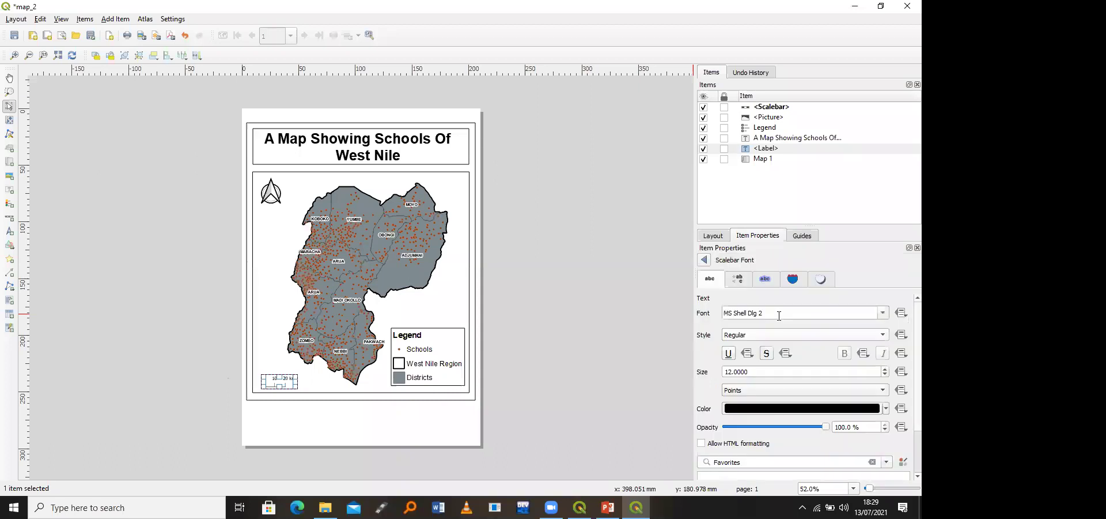
pyautogui.tripleClick(779, 316)
pyautogui.write('ar')
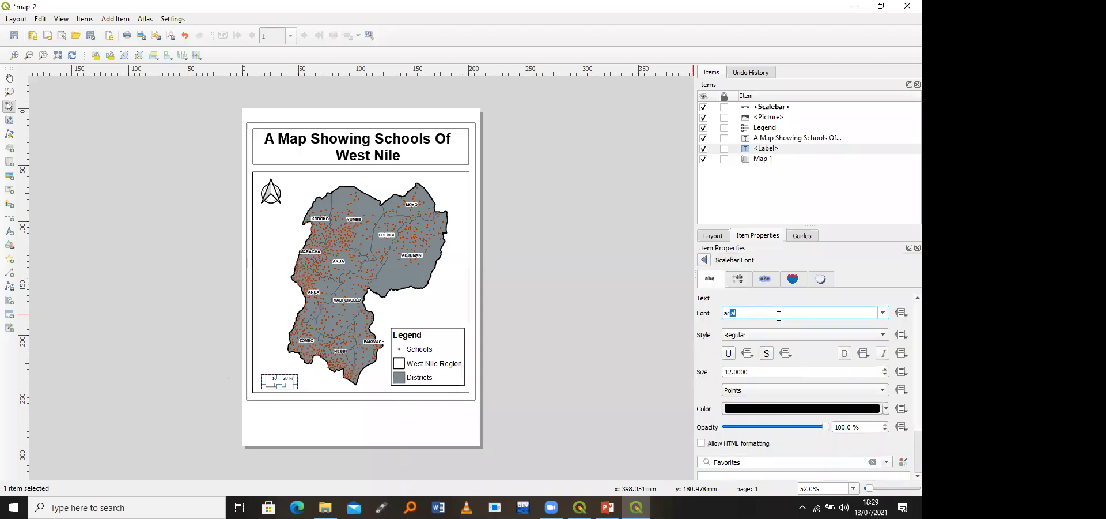
pyautogui.click(731, 372)
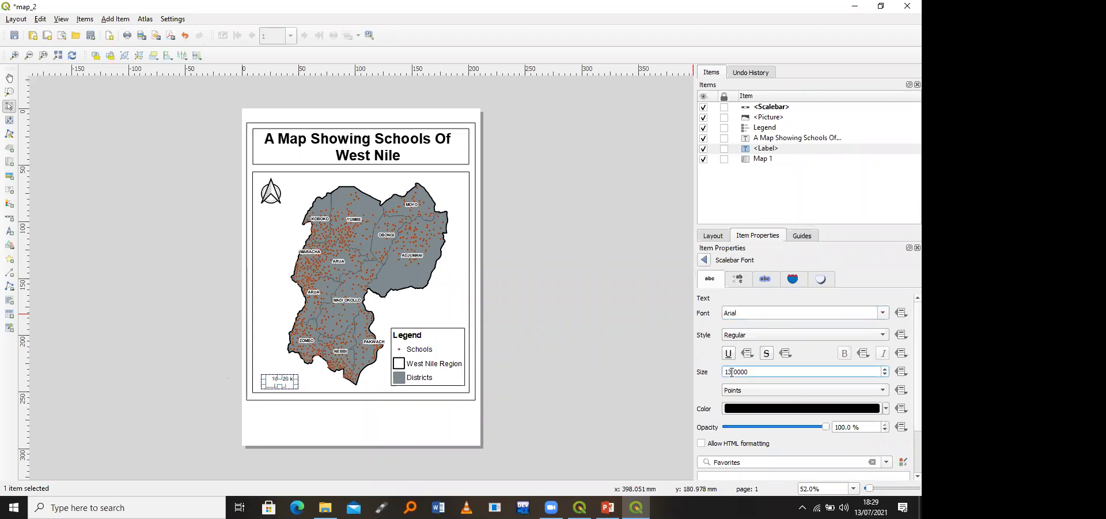
pyautogui.click(704, 260)
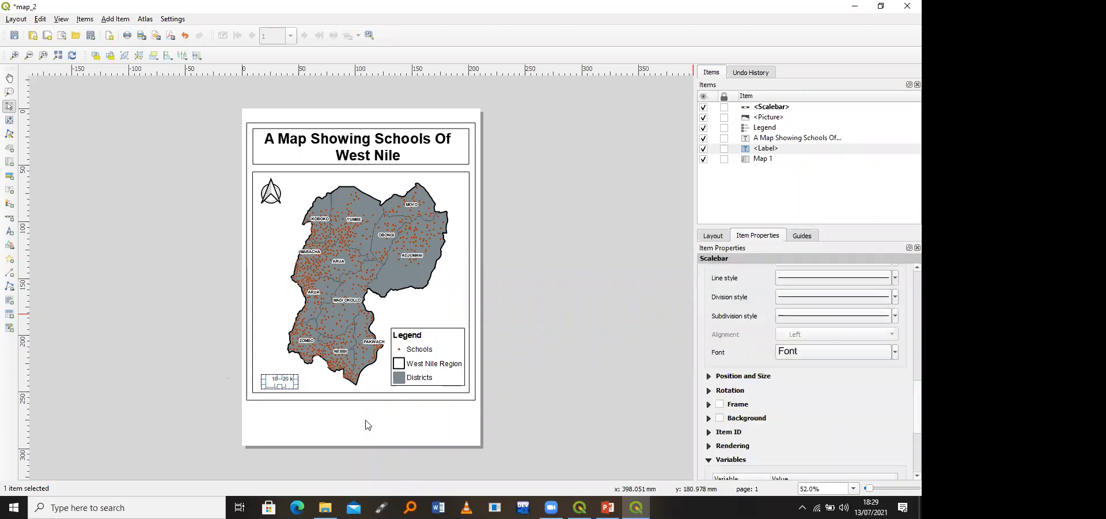
# Step: Widen the scale bar's box in the map frame's lower-left corner and look over its properties
pyautogui.click(311, 384)
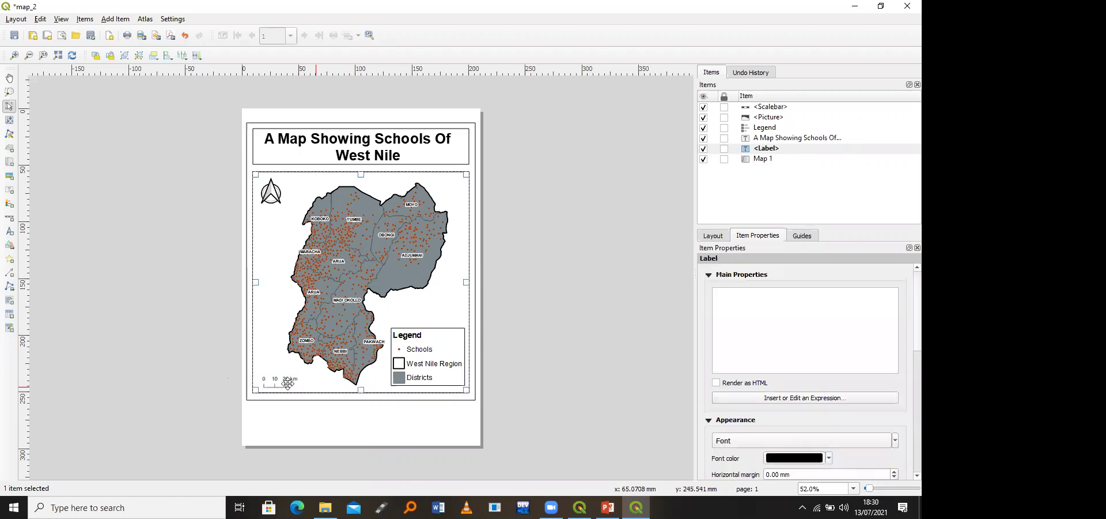
pyautogui.click(295, 375)
pyautogui.moveTo(297, 374); pyautogui.dragTo(314, 378)
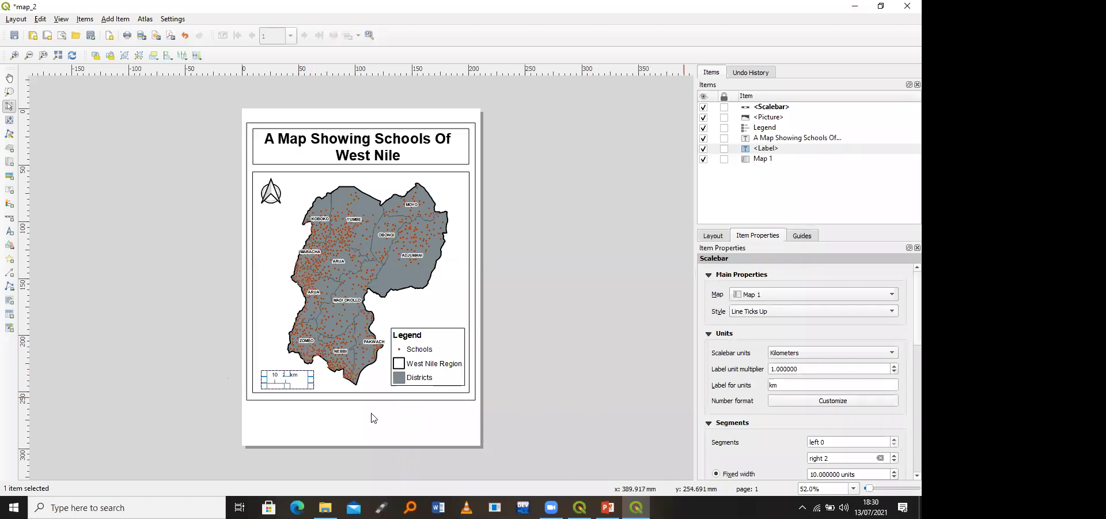
pyautogui.click(279, 382)
pyautogui.click(279, 383)
pyautogui.scroll(-5, 906, 369)
pyautogui.scroll(5, 906, 294)
# Step: Reorder the legend items to Schools, Districts, West Nile Region
pyautogui.click(436, 347)
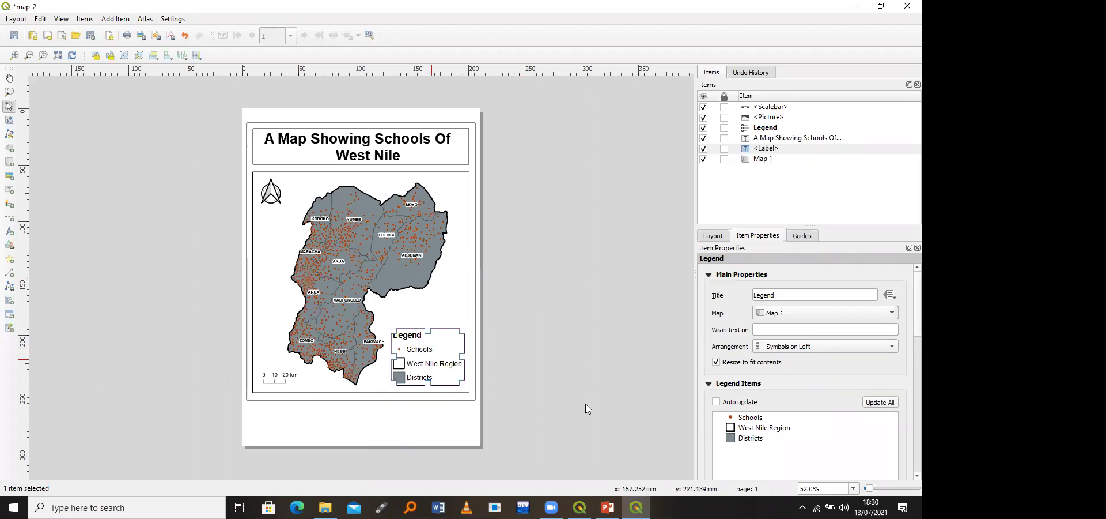
pyautogui.scroll(-5, 907, 309)
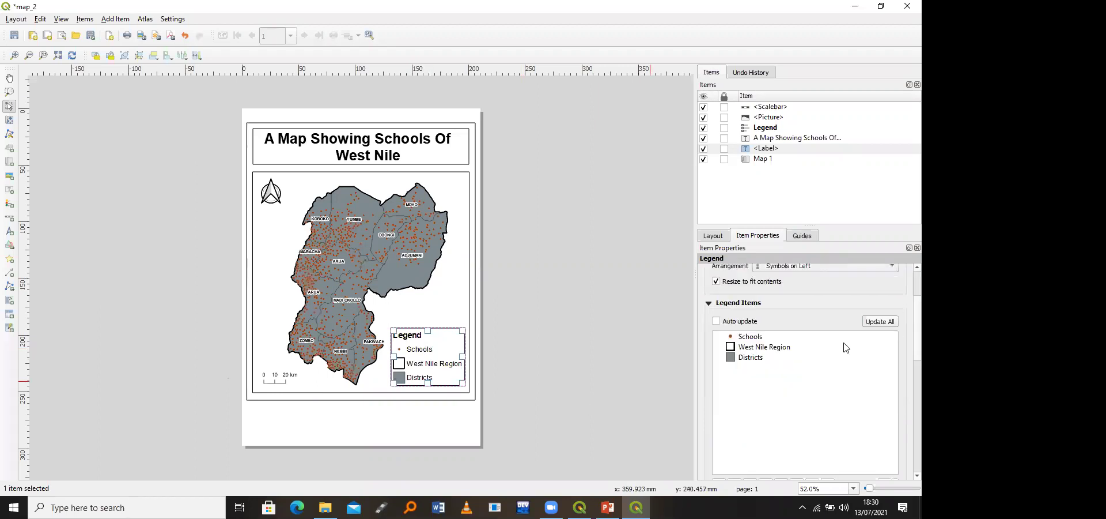
pyautogui.scroll(-1, 752, 341)
pyautogui.click(752, 340)
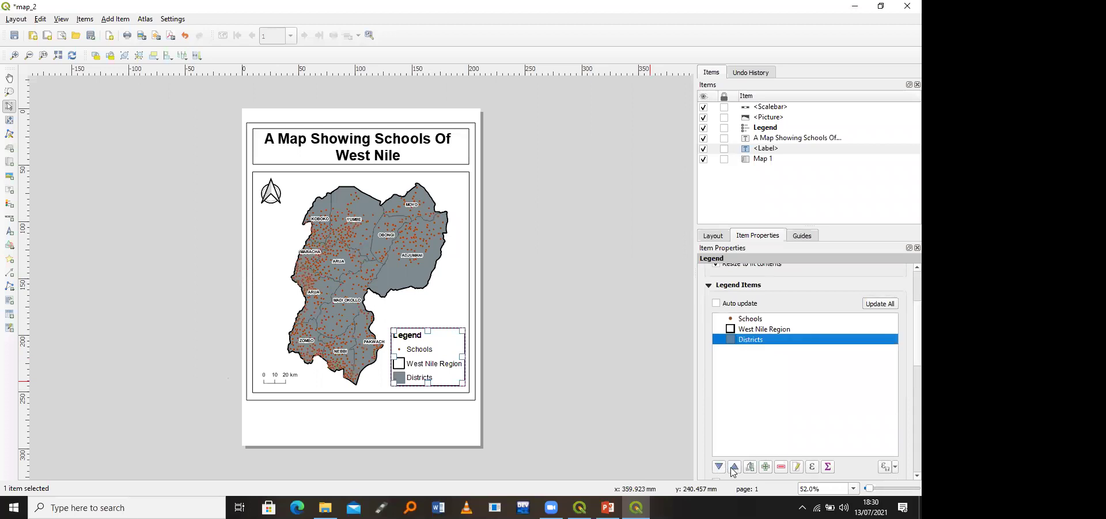
pyautogui.click(734, 468)
pyautogui.click(734, 468)
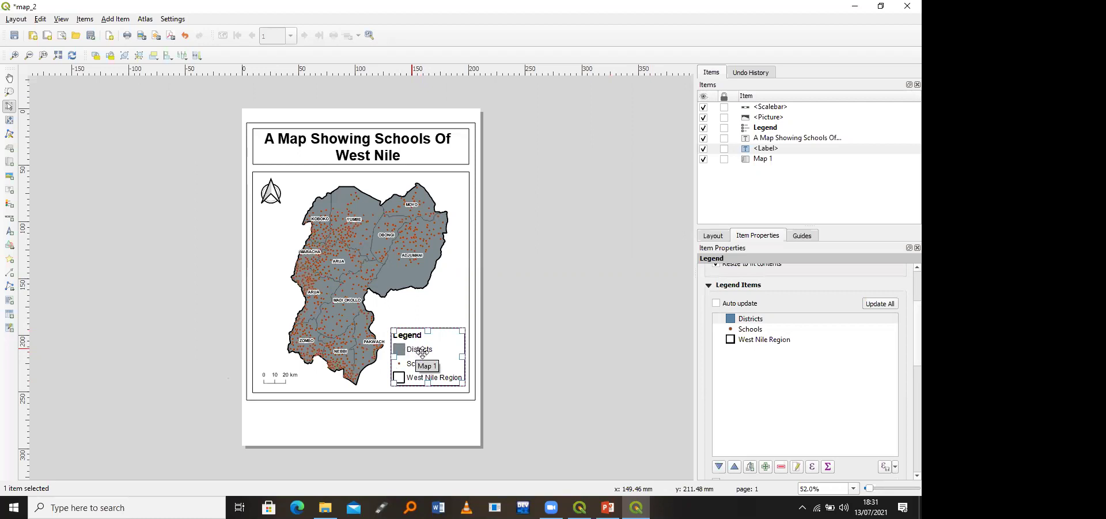
pyautogui.click(743, 330)
pyautogui.click(735, 467)
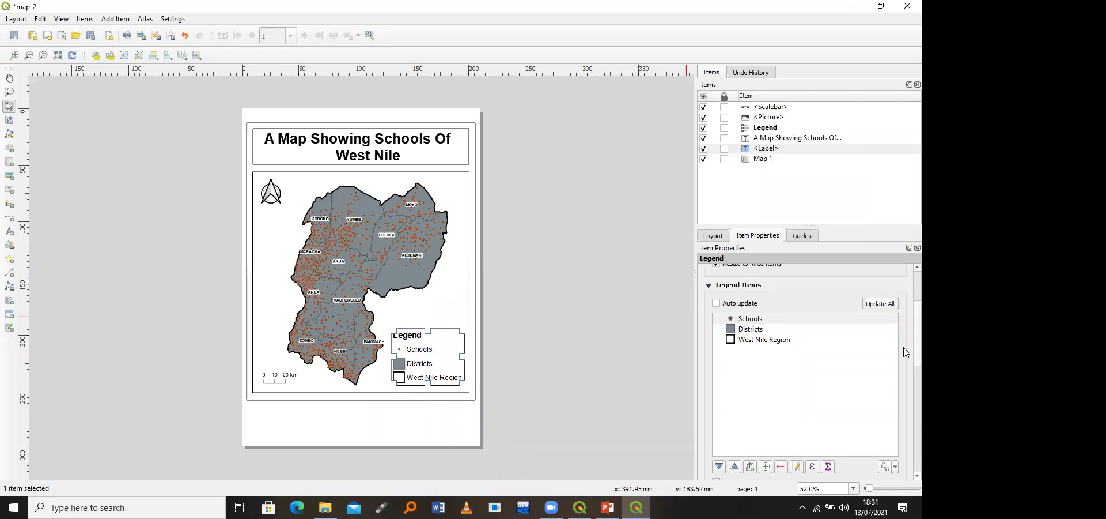
# Step: Try symbol widths of 8 mm and 20 mm for the legend
pyautogui.scroll(-5, 906, 354)
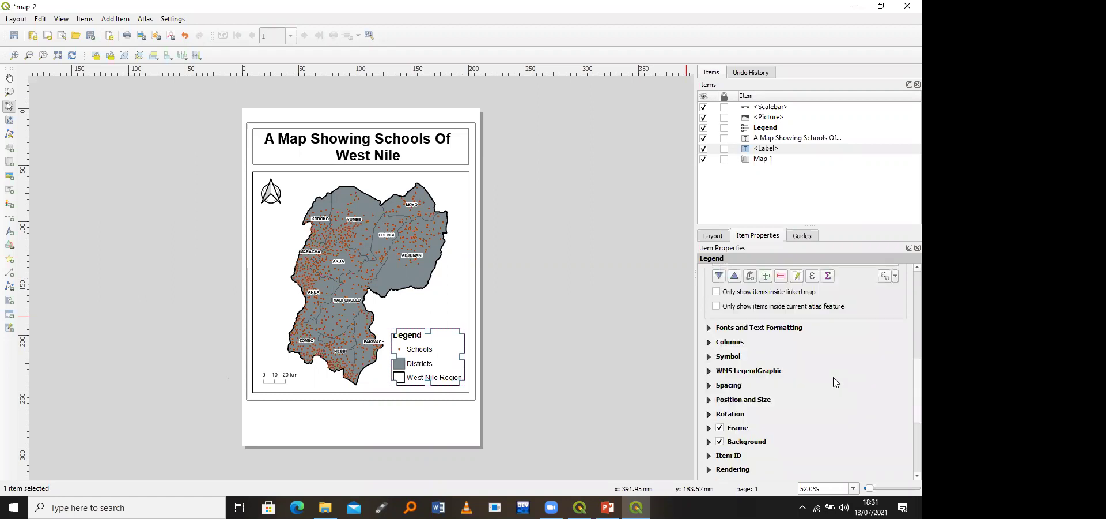
pyautogui.click(709, 357)
pyautogui.click(770, 374)
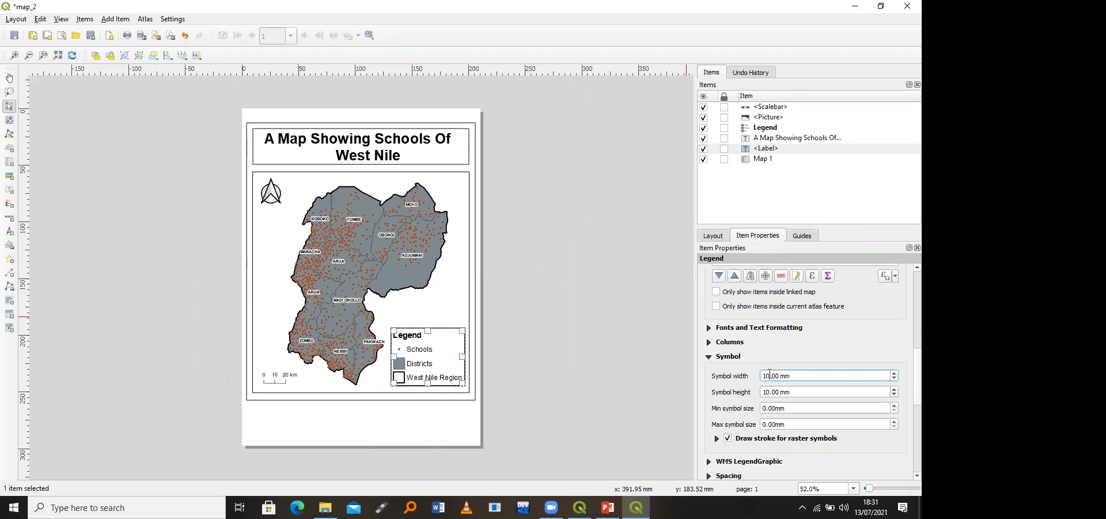
pyautogui.press('BackSpace')
pyautogui.press('BackSpace')
pyautogui.write('8')
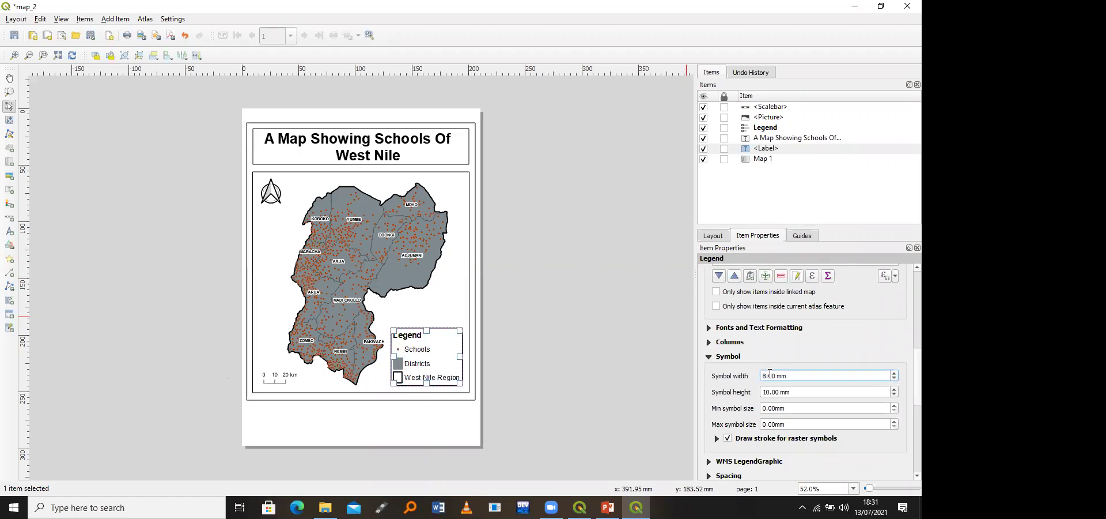
pyautogui.press('BackSpace')
pyautogui.write('20')
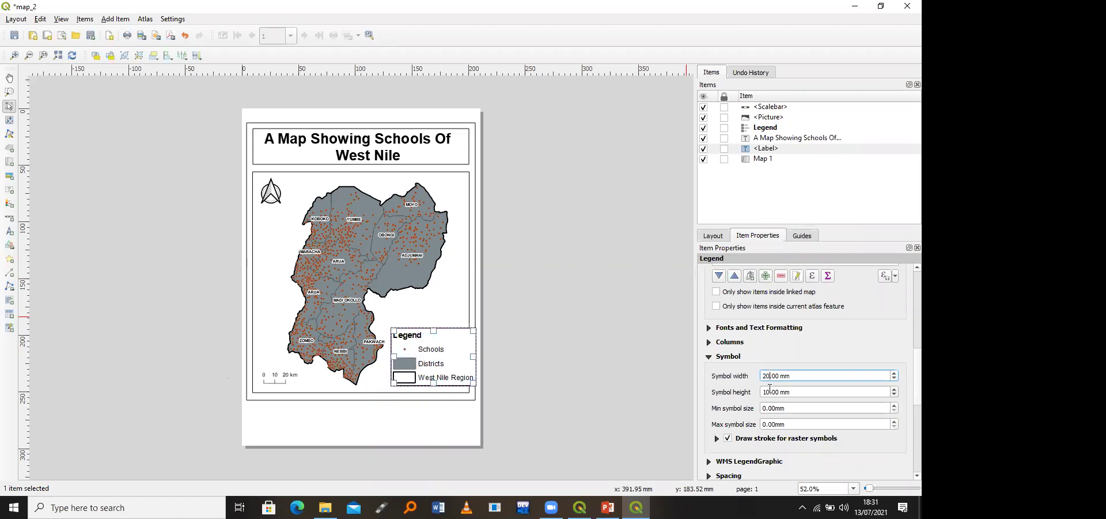
# Step: Try a legend symbol height of 20 mm, and restore both symbol height and width to 10 mm
pyautogui.click(766, 392)
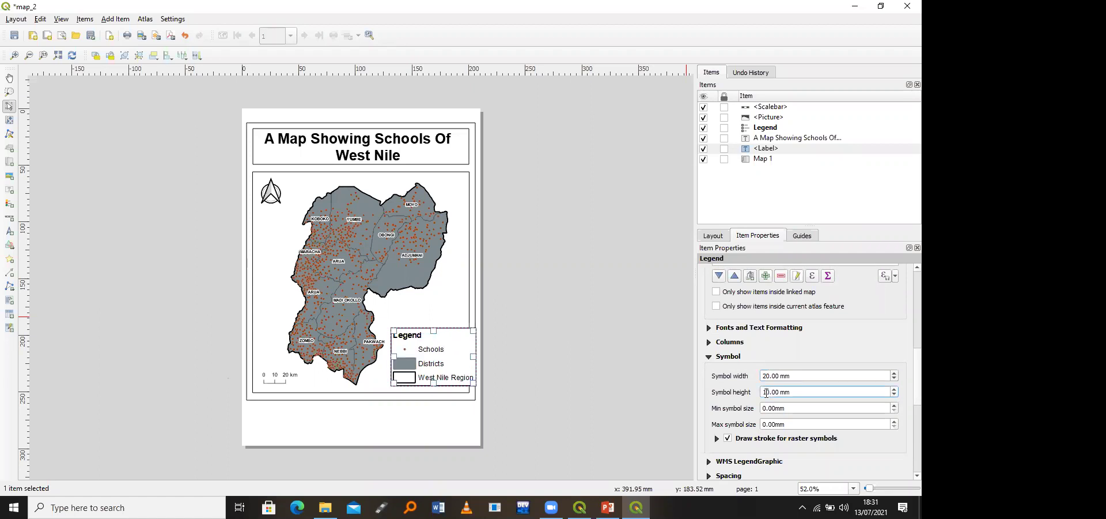
pyautogui.press('BackSpace')
pyautogui.write('2')
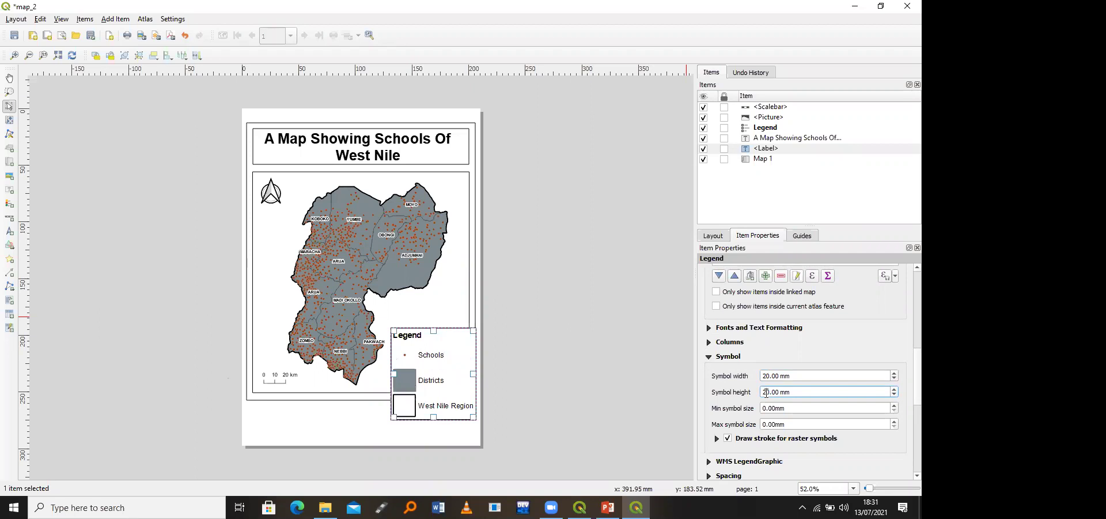
pyautogui.press('BackSpace')
pyautogui.write('1')
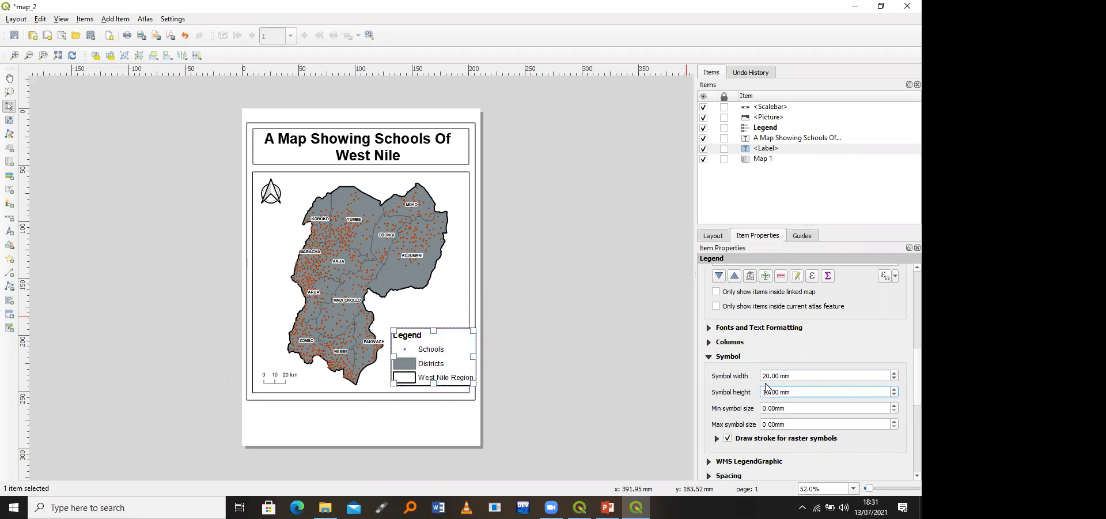
pyautogui.click(767, 377)
pyautogui.press('BackSpace')
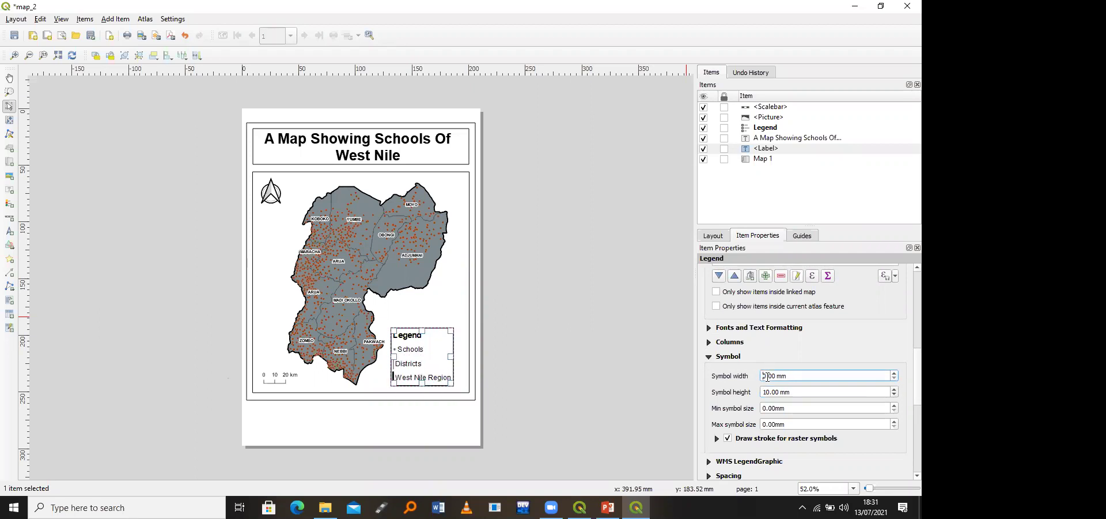
pyautogui.write('10')
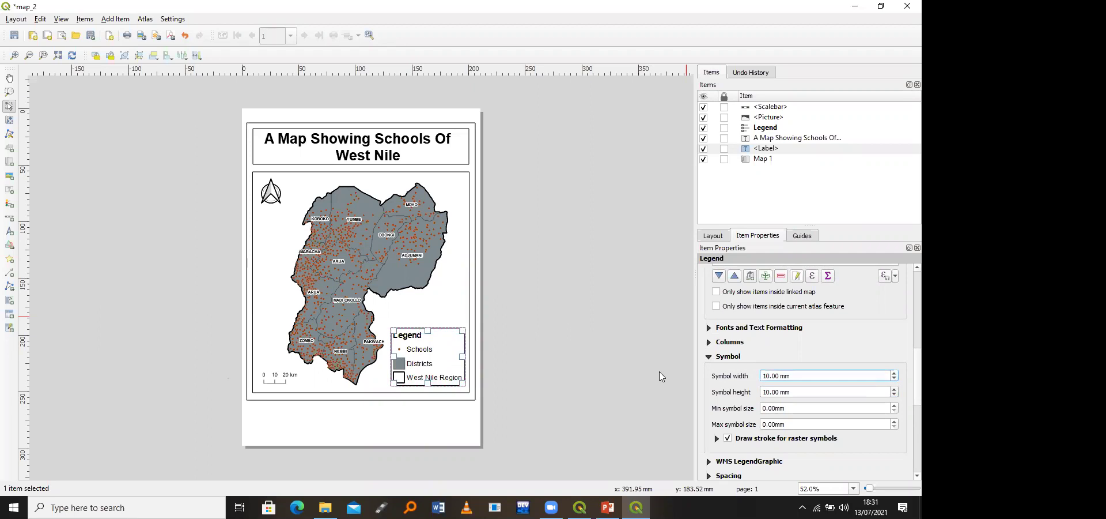
pyautogui.click(660, 372)
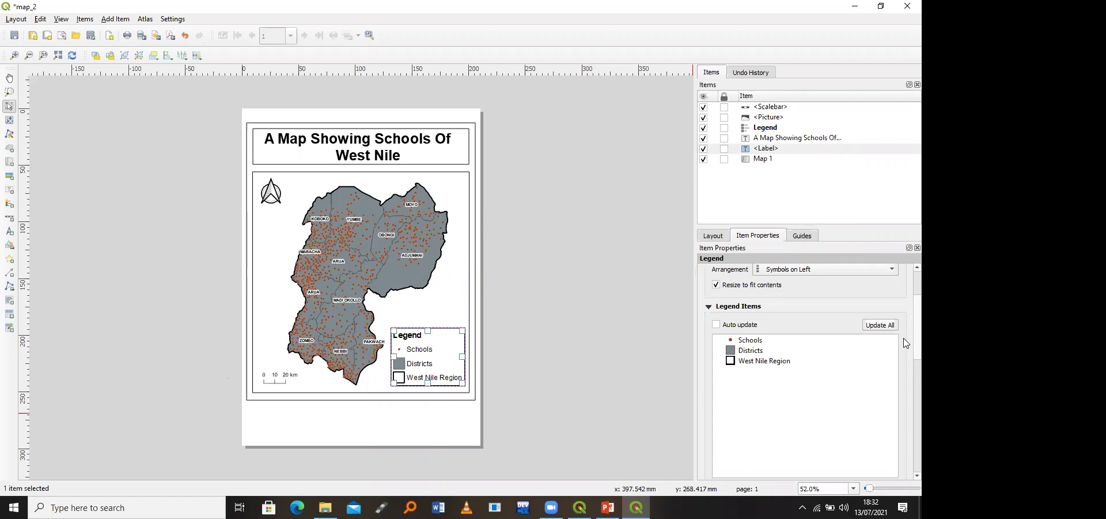
# Step: Review the scale bar's unit, segment and position settings, and compare the layout with the sample map in PowerPoint
pyautogui.click(278, 385)
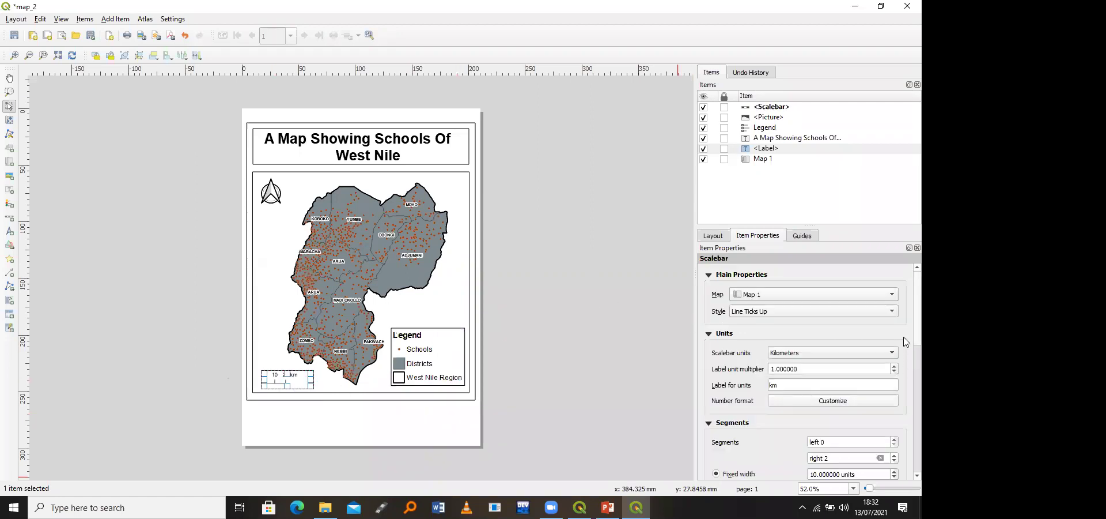
pyautogui.scroll(-2, 907, 369)
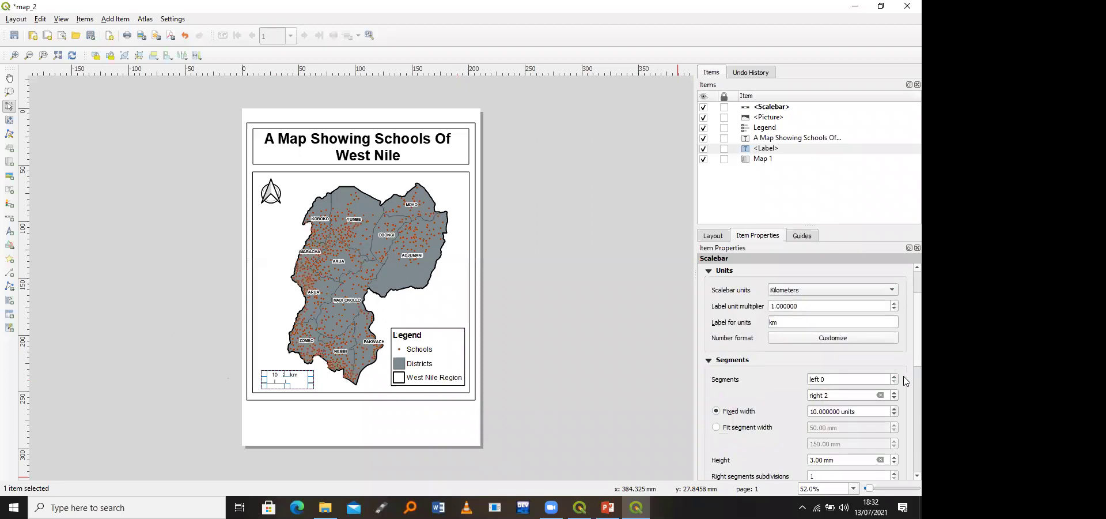
pyautogui.scroll(-4, 906, 392)
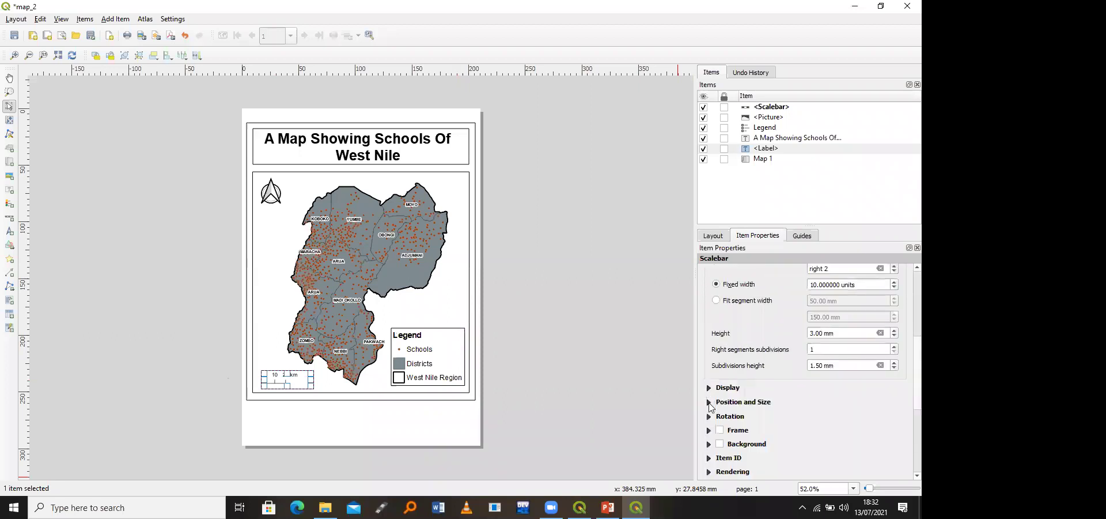
pyautogui.click(709, 402)
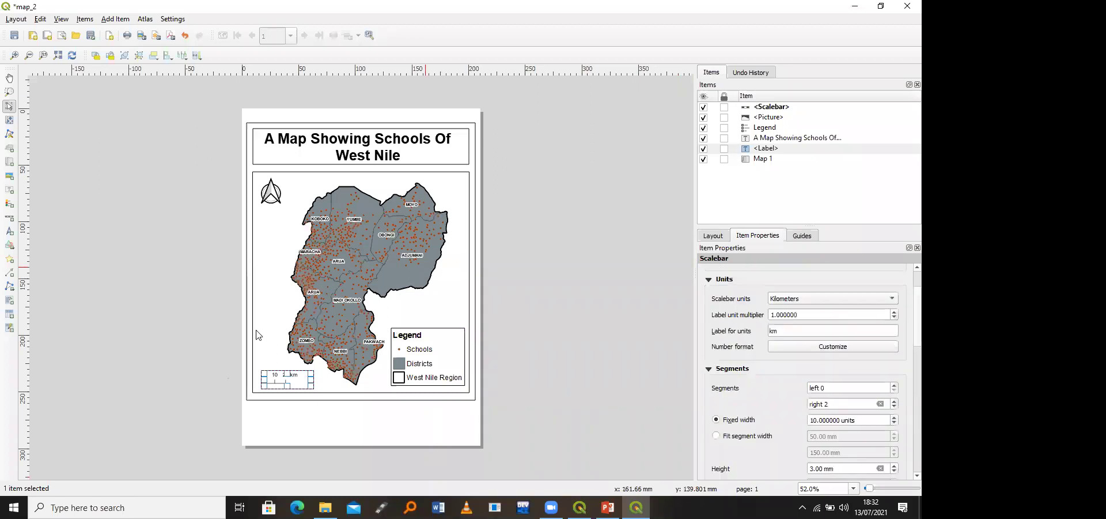
pyautogui.click(286, 385)
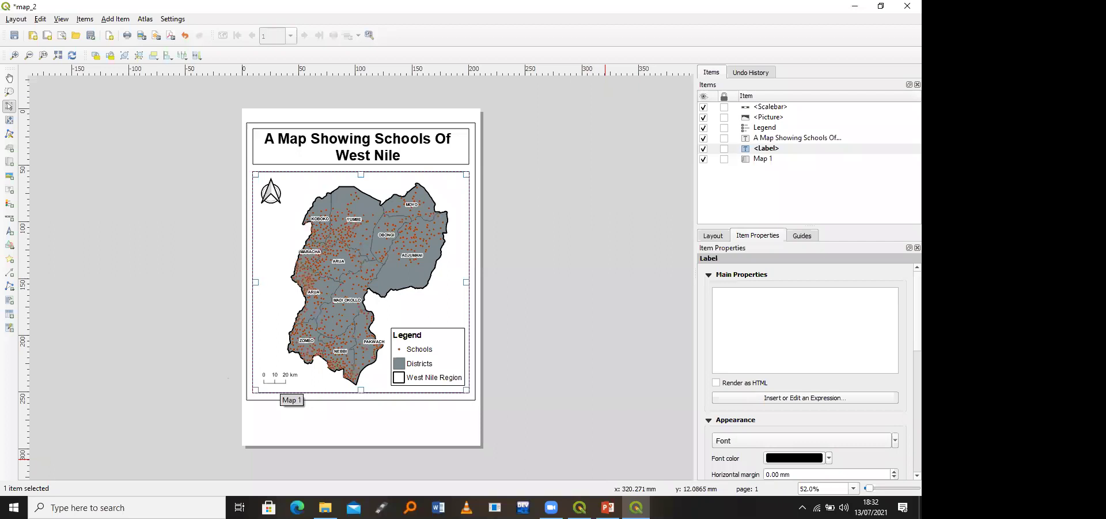
pyautogui.hotkey('alt', 'Tab')
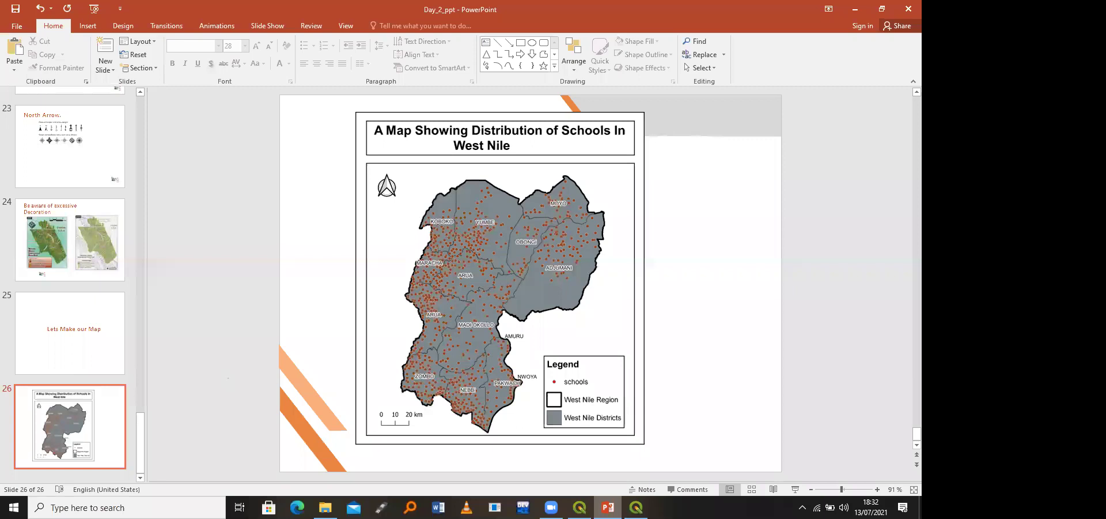
pyautogui.hotkey('alt', 'Tab')
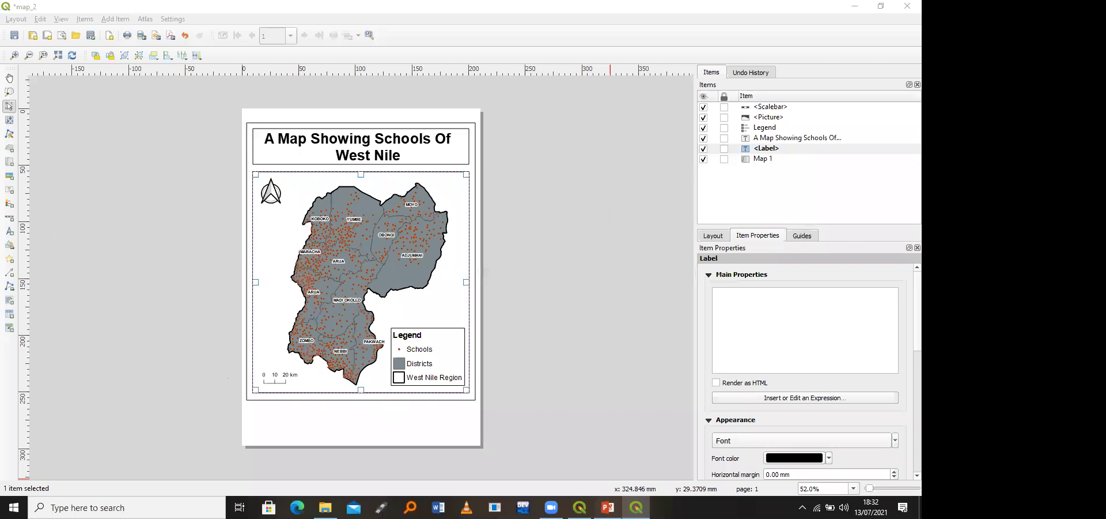
# Step: Add a grid to the main map item and open that grid's properties for modification
pyautogui.click(387, 397)
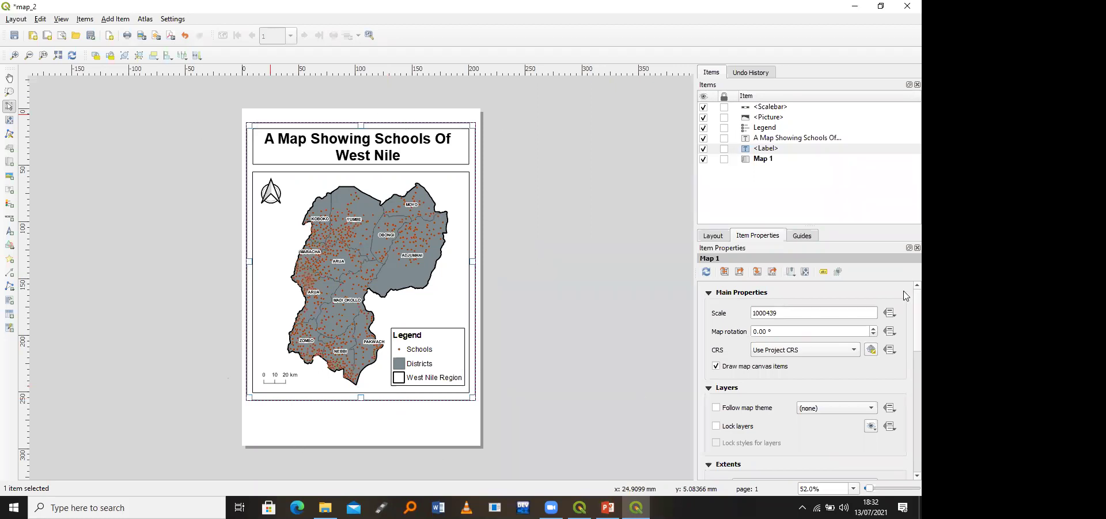
pyautogui.scroll(-5, 907, 374)
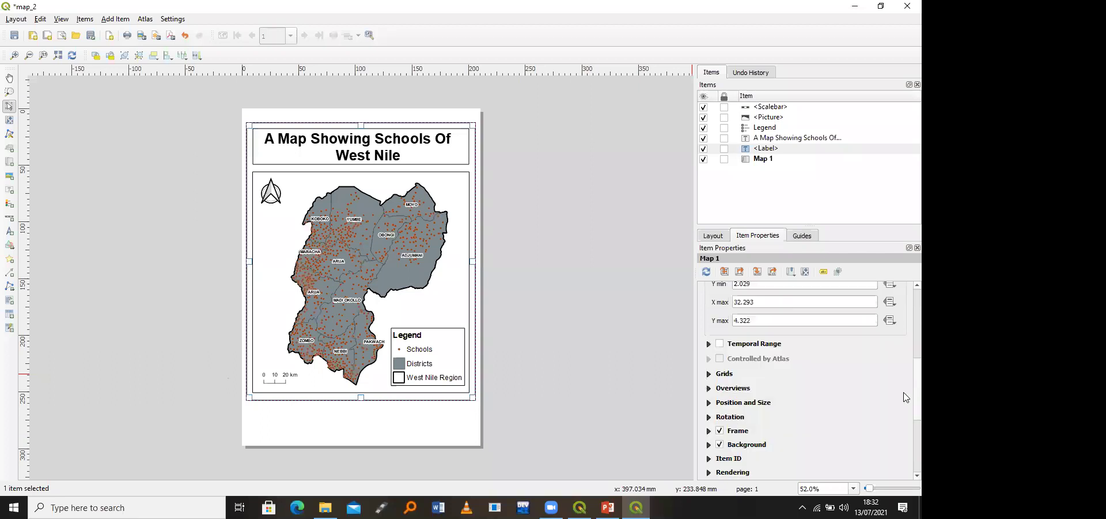
pyautogui.scroll(-2, 780, 361)
pyautogui.scroll(1, 715, 332)
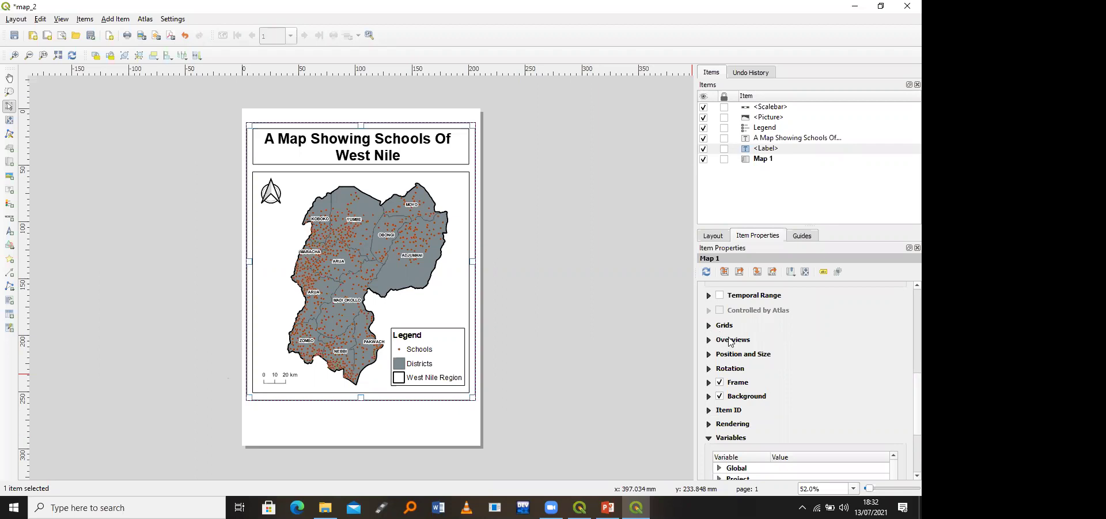
pyautogui.click(709, 326)
pyautogui.click(733, 346)
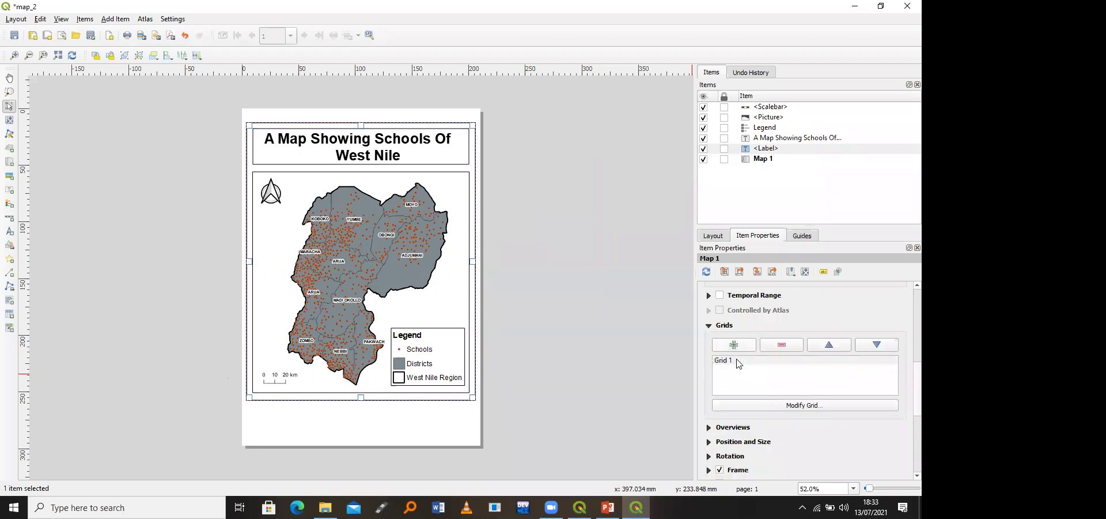
pyautogui.click(739, 363)
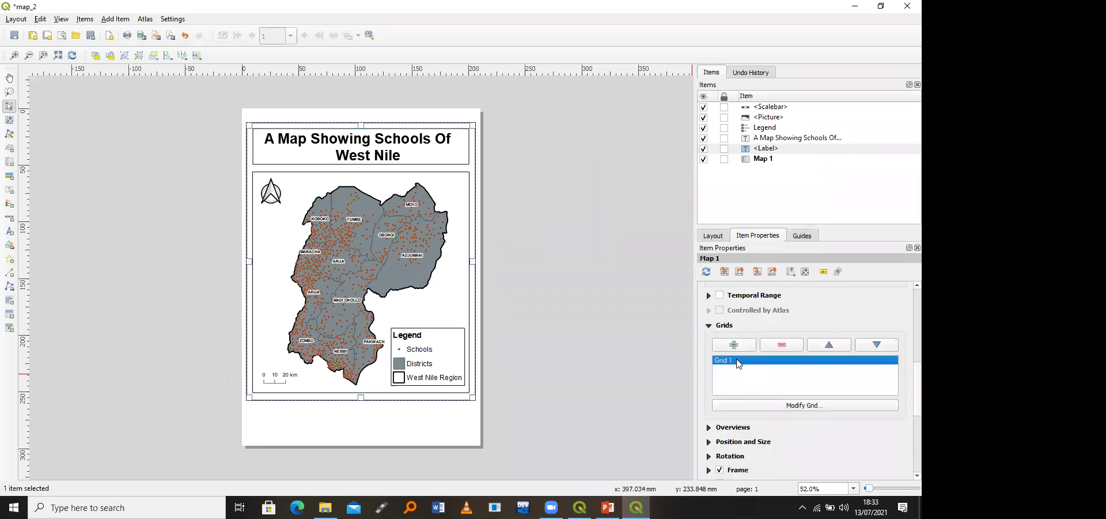
pyautogui.click(773, 406)
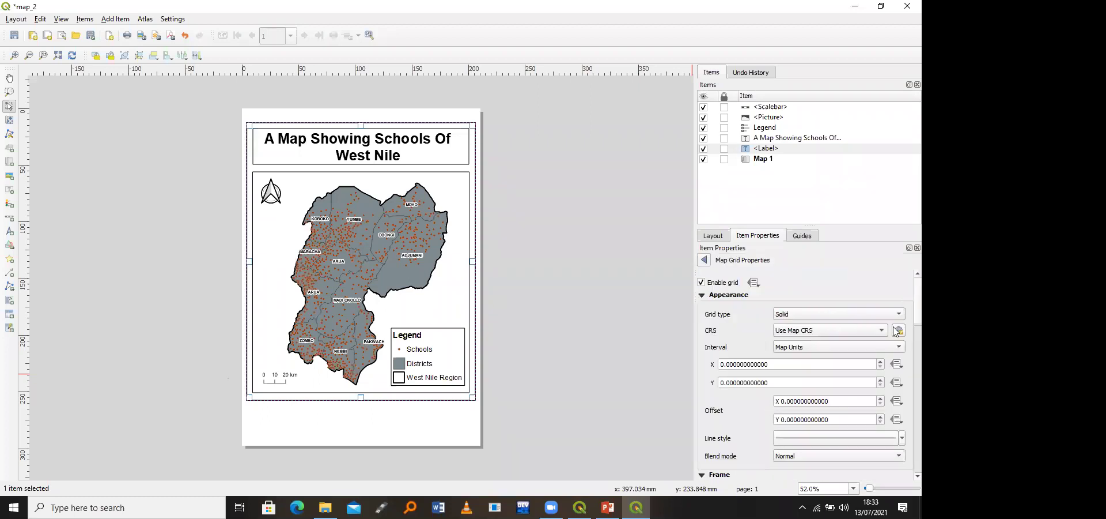
# Step: Examine the coordinate reference systems offered for the grid and keep the Use Map CRS option
pyautogui.click(900, 330)
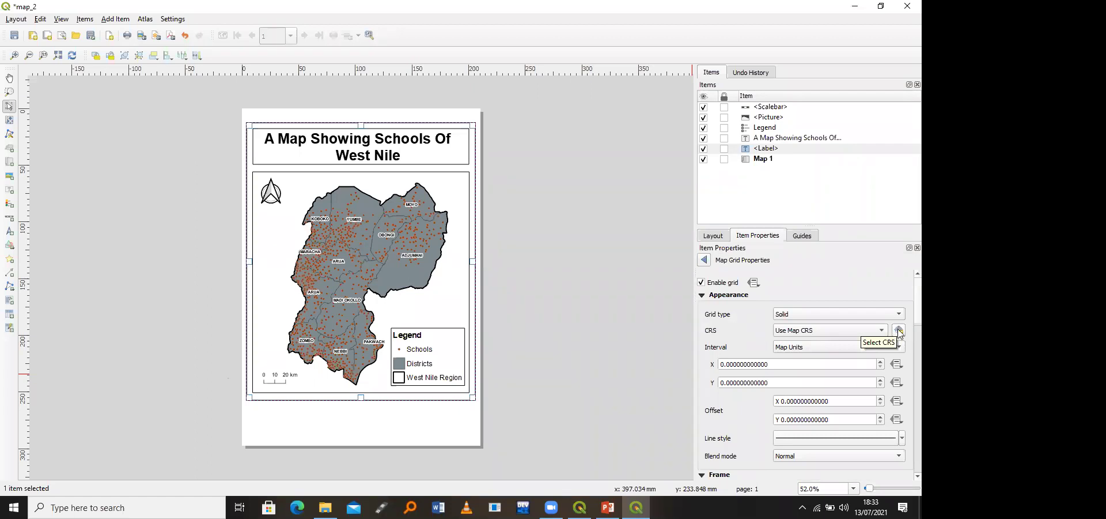
pyautogui.click(899, 331)
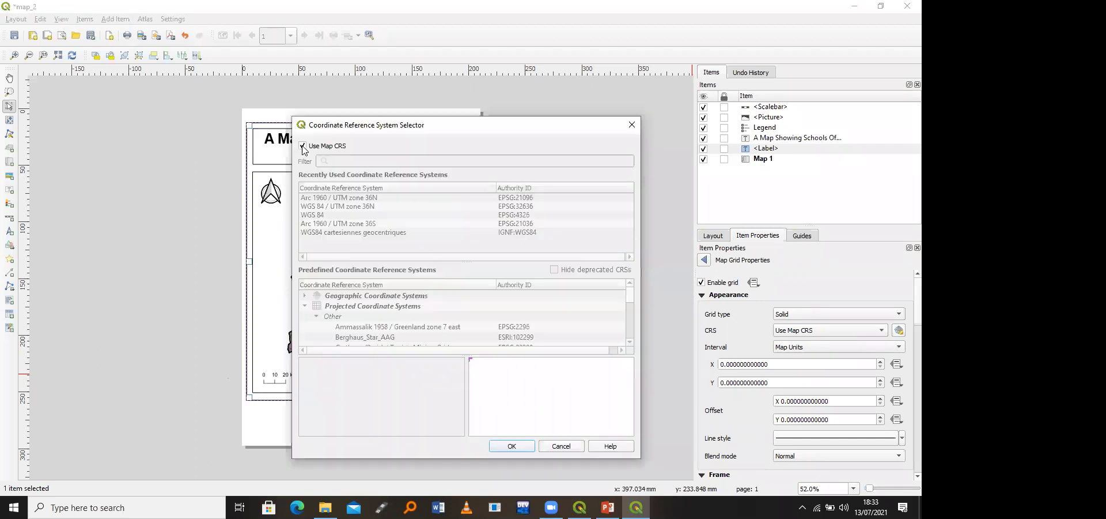
pyautogui.click(303, 146)
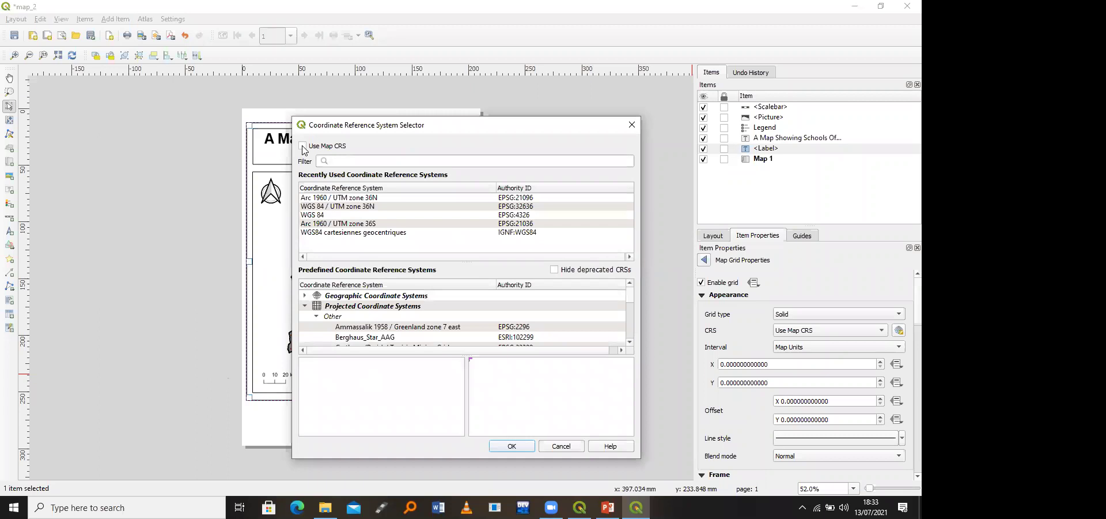
pyautogui.click(304, 146)
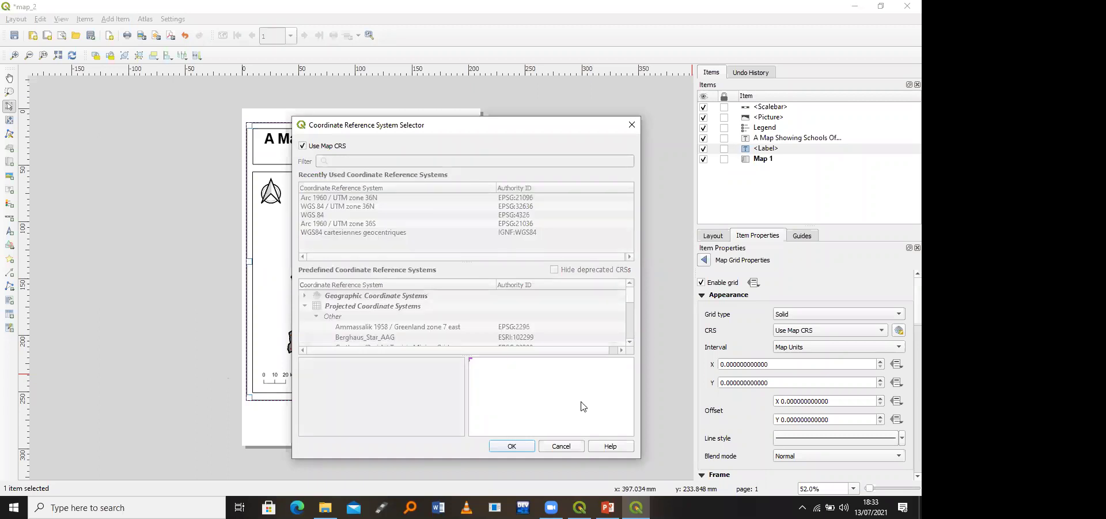
pyautogui.click(514, 446)
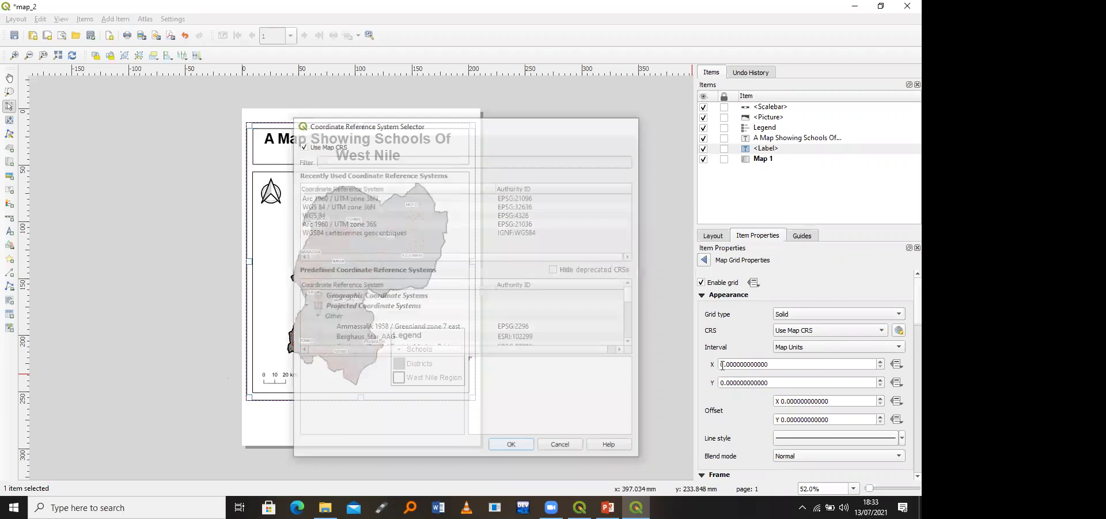
# Step: Try a grid X interval of 100 map units and reduce it to 1
pyautogui.click(722, 364)
pyautogui.write('10')
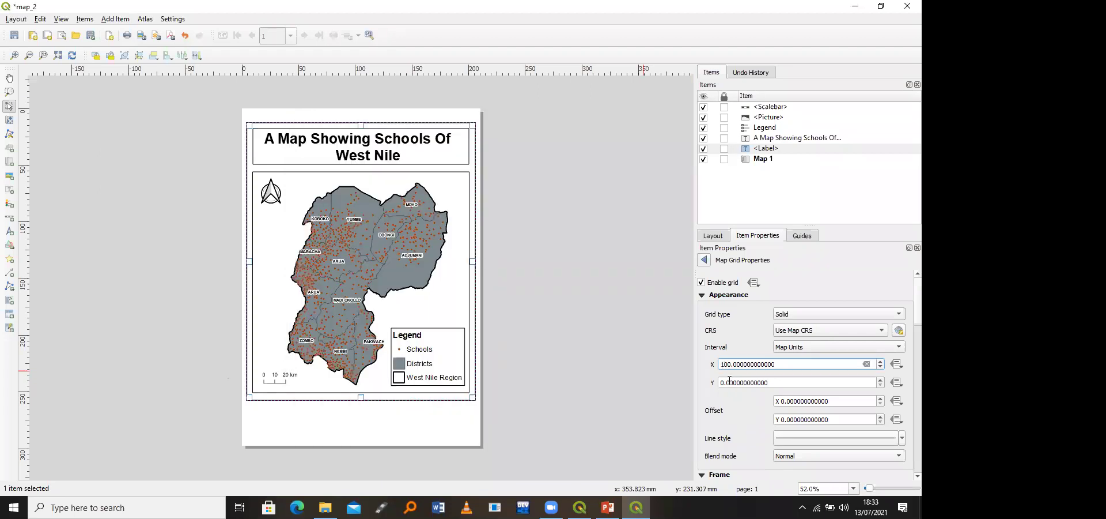
pyautogui.click(729, 381)
pyautogui.click(730, 364)
pyautogui.click(737, 384)
pyautogui.click(727, 367)
pyautogui.press('BackSpace')
pyautogui.press('BackSpace')
# Step: Try a grid Y interval of 2 map units and set it to 1
pyautogui.click(735, 383)
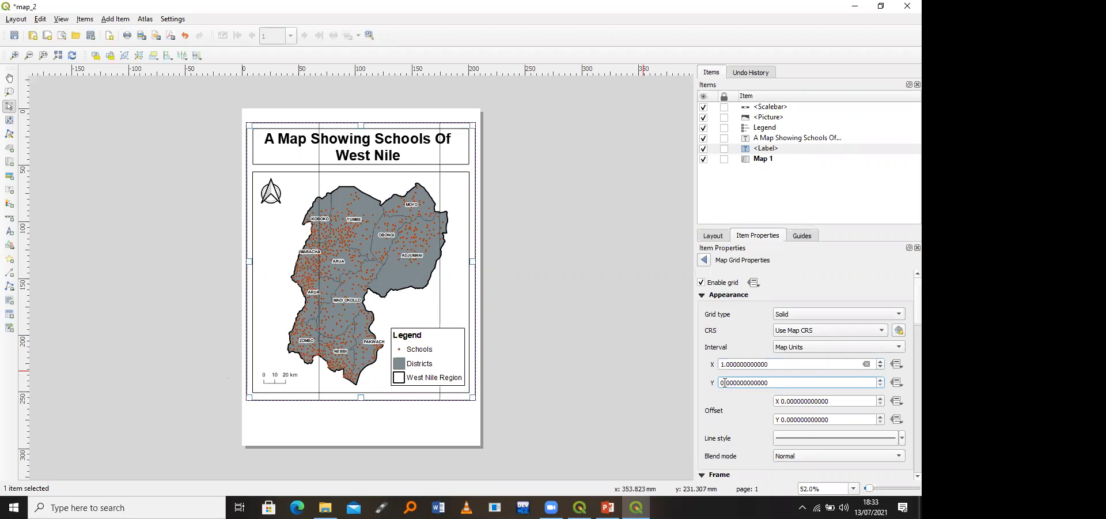
pyautogui.write('2')
pyautogui.click(737, 365)
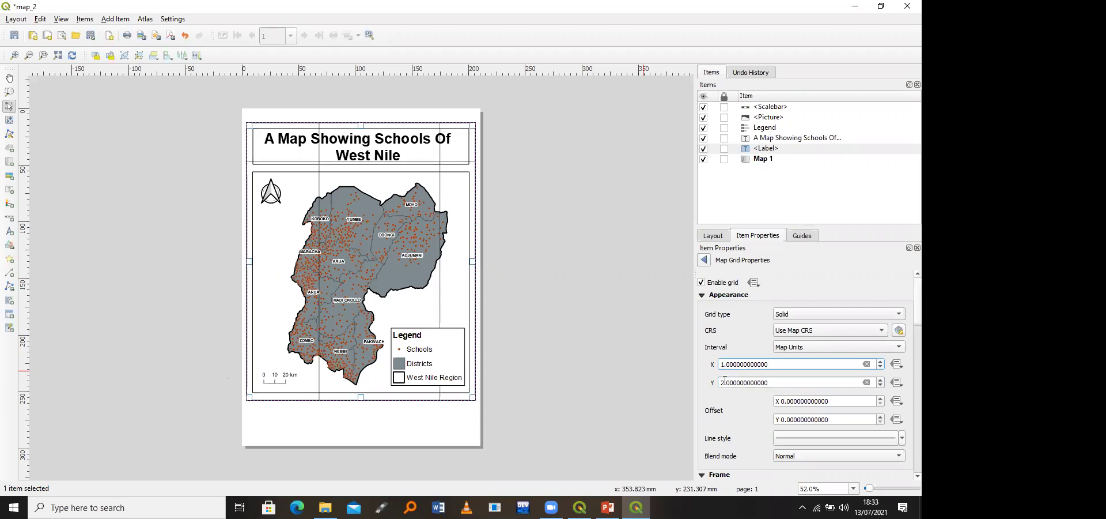
pyautogui.click(725, 381)
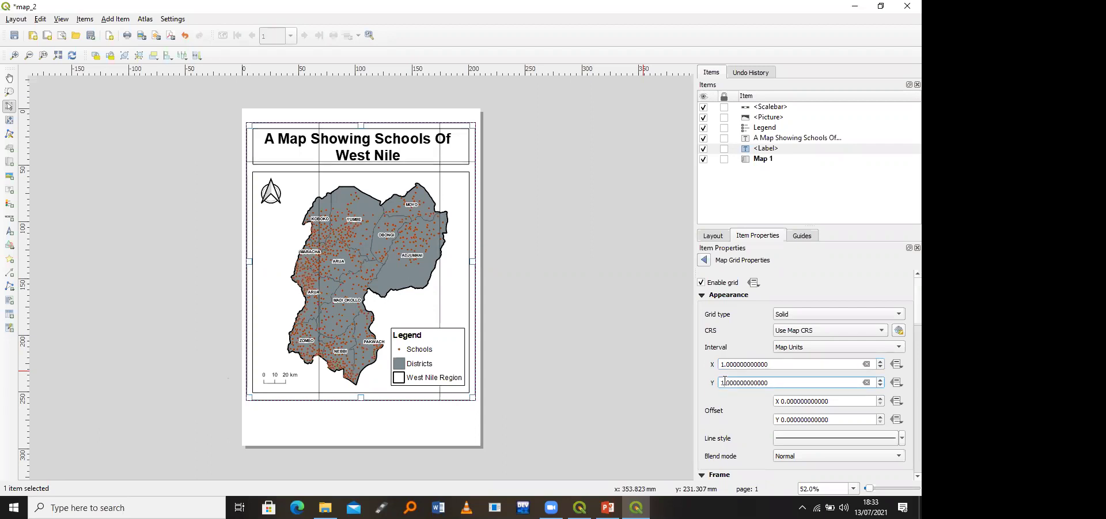
pyautogui.click(732, 364)
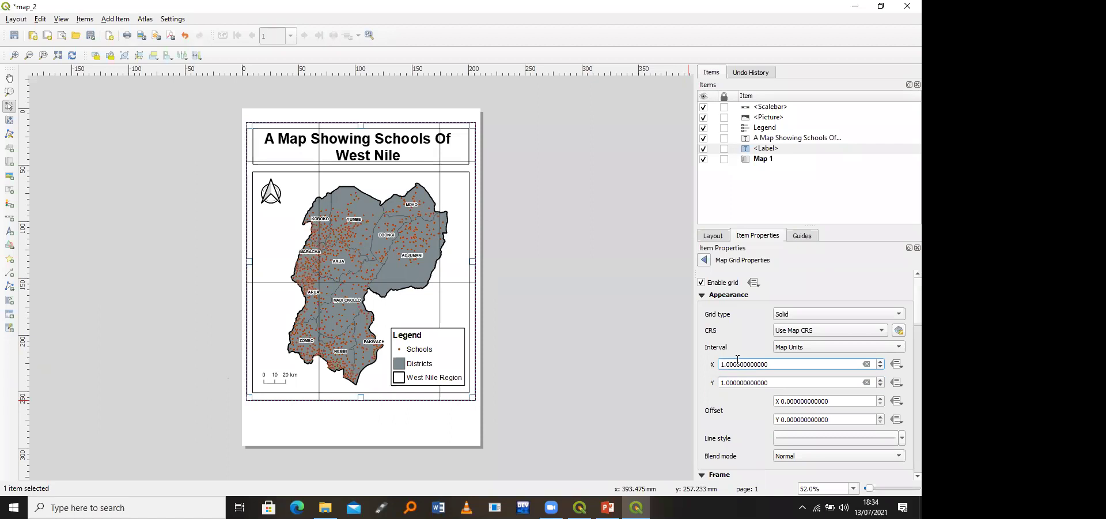
# Step: Try several widths for the grid's line symbol, including 0.8 mm, and set the line width to 0.5 mm
pyautogui.click(804, 440)
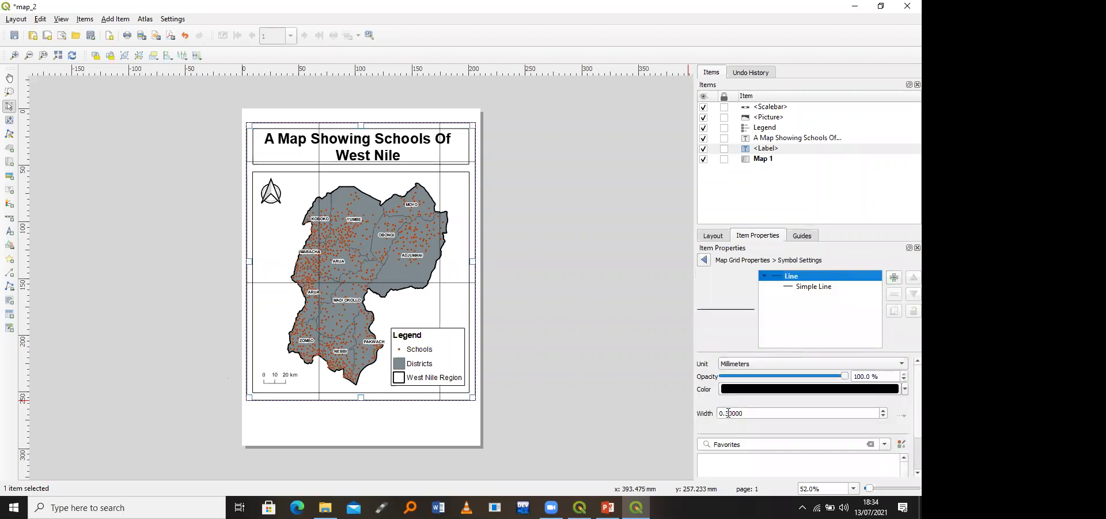
pyautogui.scroll(1, 729, 413)
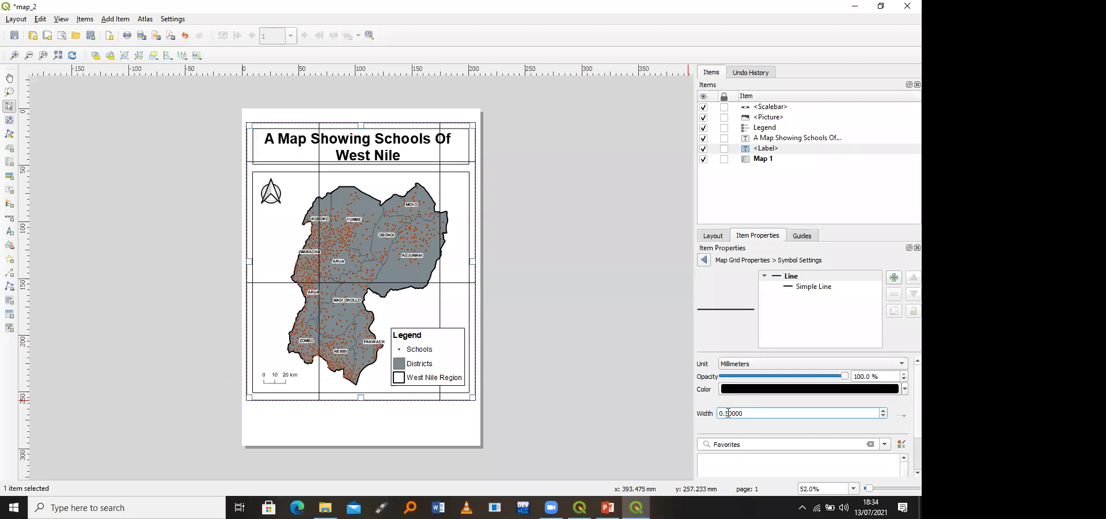
pyautogui.scroll(-2, 729, 413)
pyautogui.write('1')
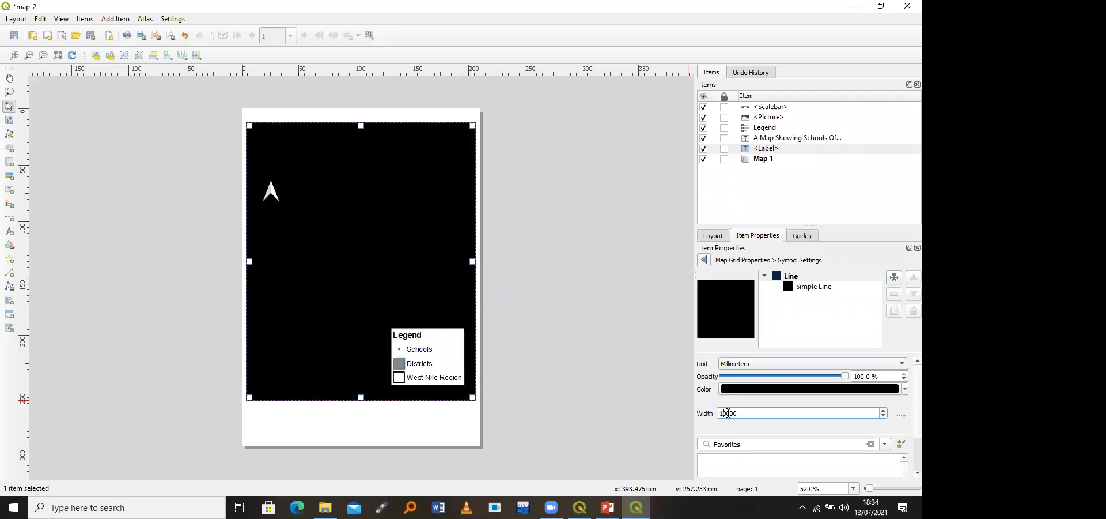
pyautogui.press('BackSpace')
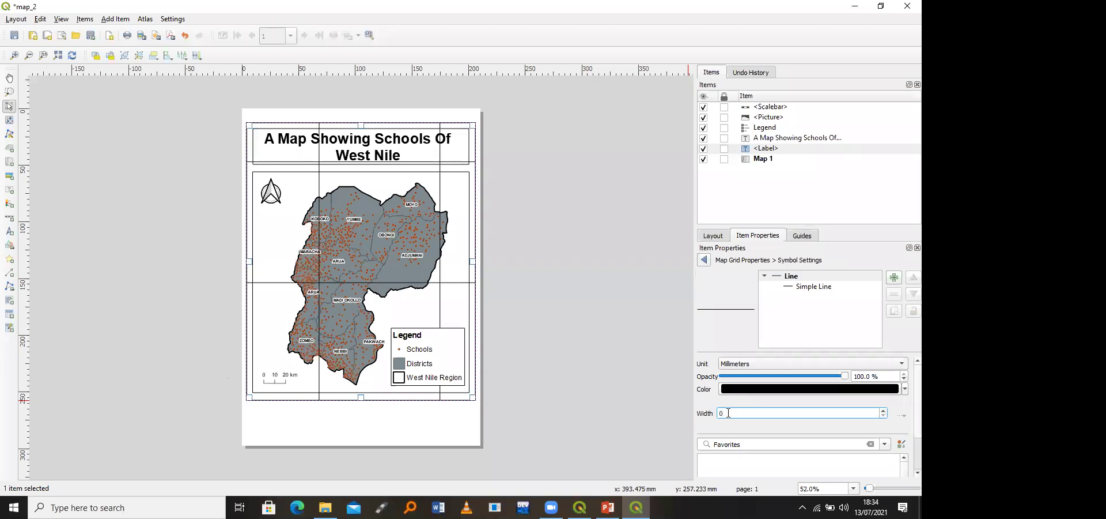
pyautogui.write('8')
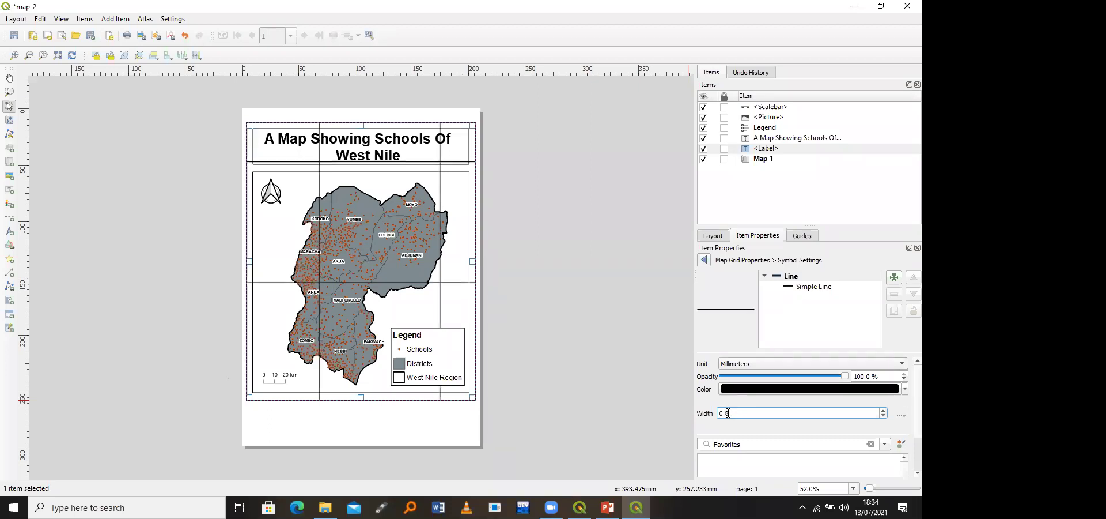
pyautogui.press('BackSpace')
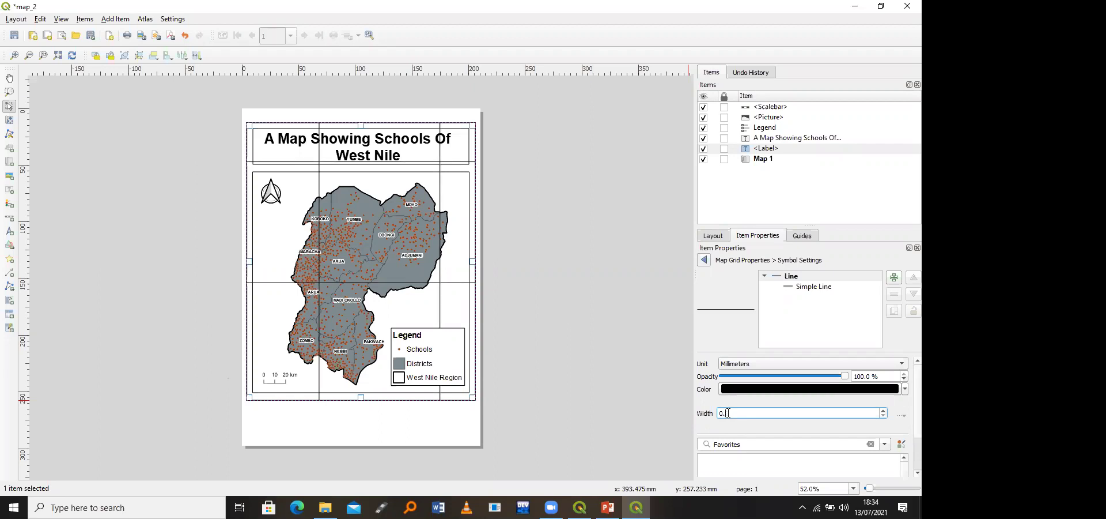
pyautogui.write('5')
pyautogui.press('Return')
# Step: Try red #e31a1c as the grid line colour, and change it to black #111111
pyautogui.click(724, 388)
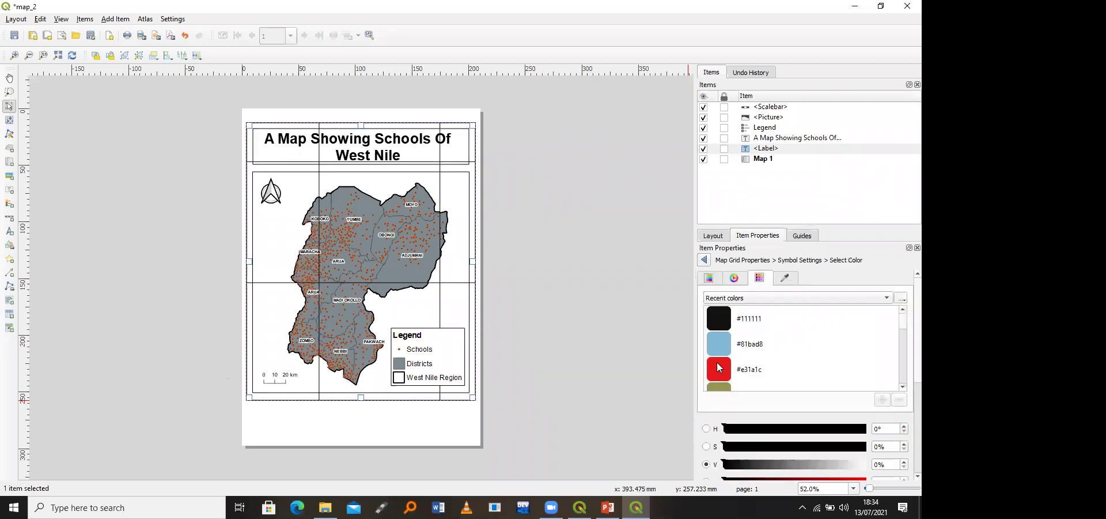
pyautogui.click(719, 367)
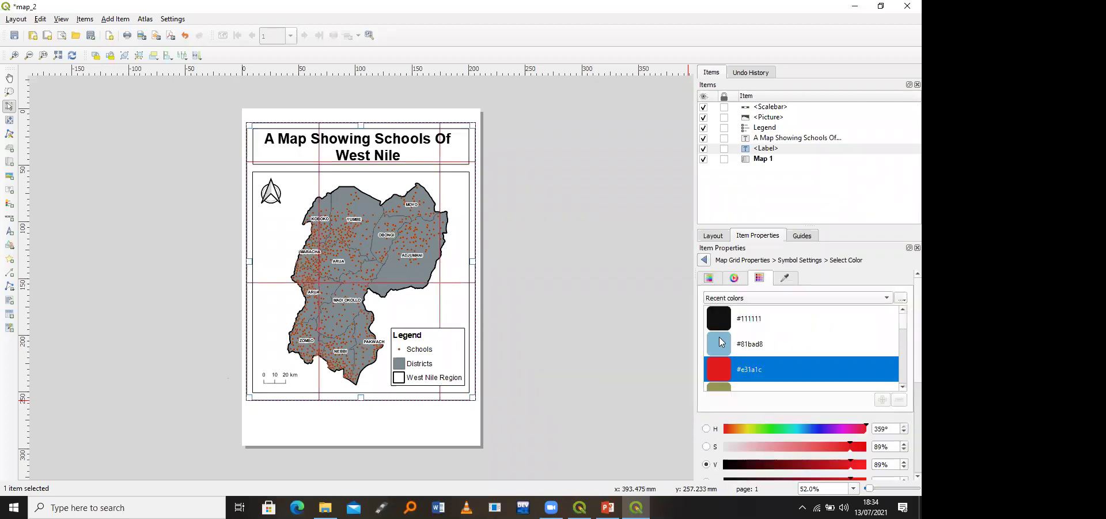
pyautogui.click(718, 326)
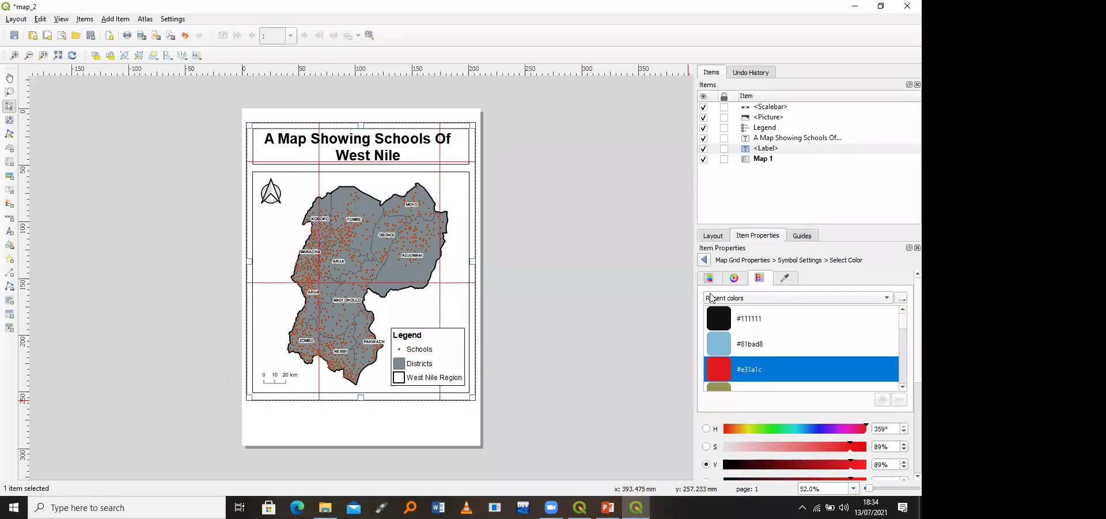
pyautogui.click(702, 261)
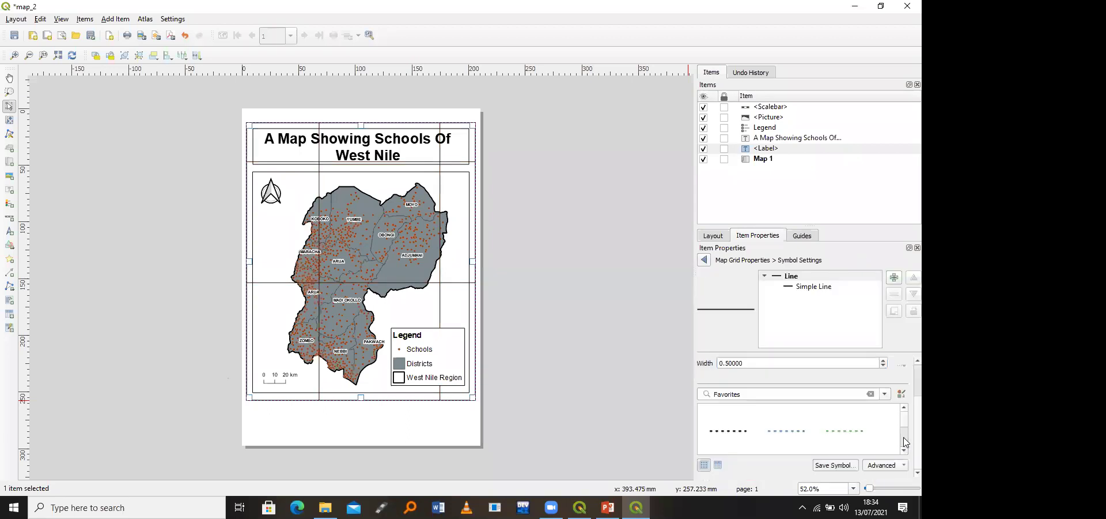
# Step: Leave the grid line symbol settings and set the map grid's frame style to Exterior Ticks after trying Zebra
pyautogui.scroll(-1, 906, 423)
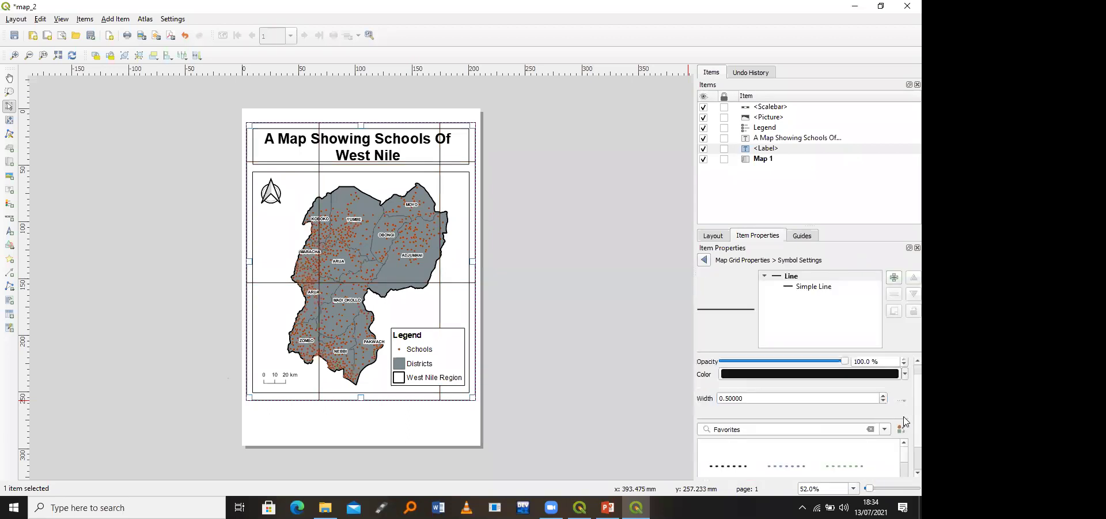
pyautogui.click(704, 259)
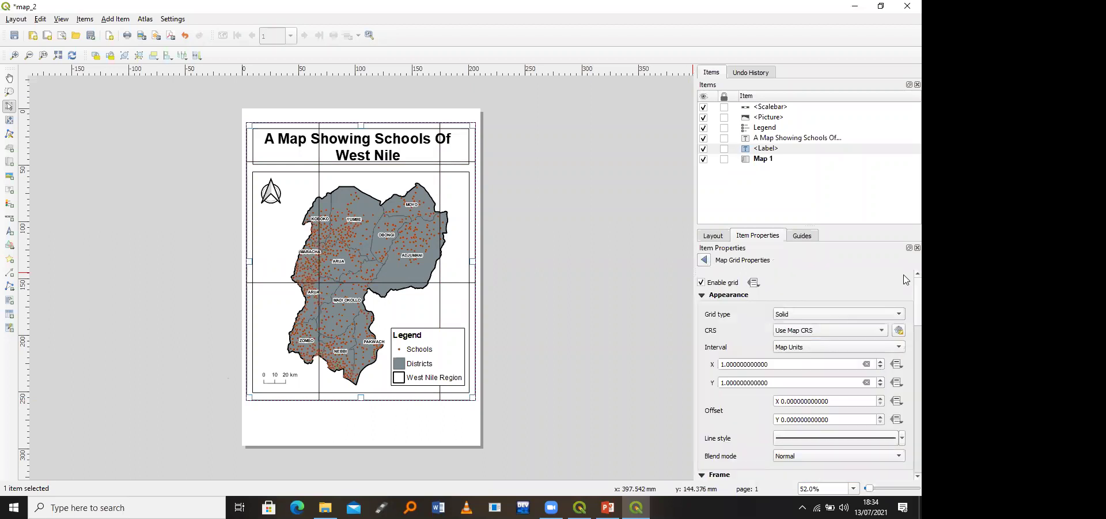
pyautogui.scroll(-3, 907, 302)
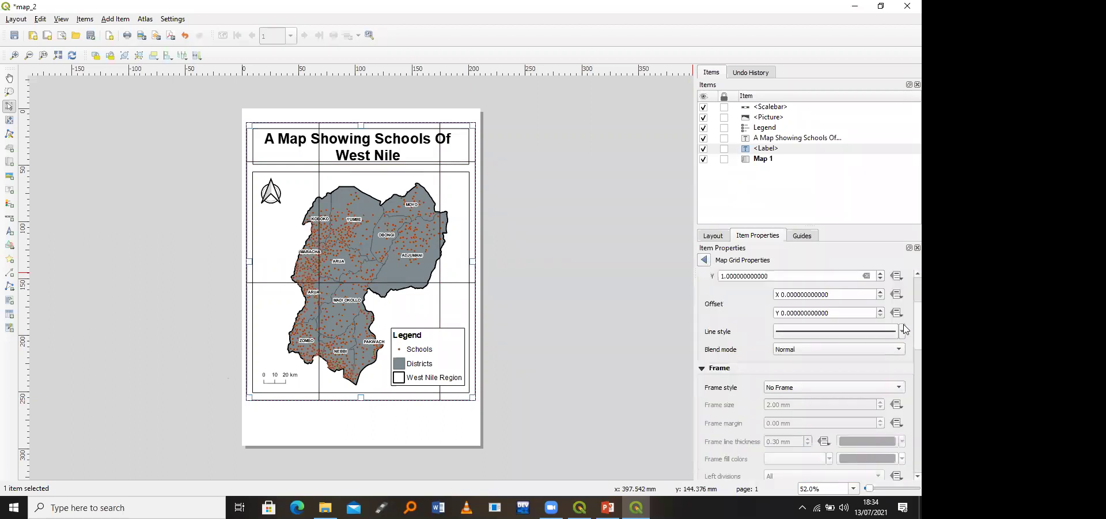
pyautogui.scroll(-3, 905, 329)
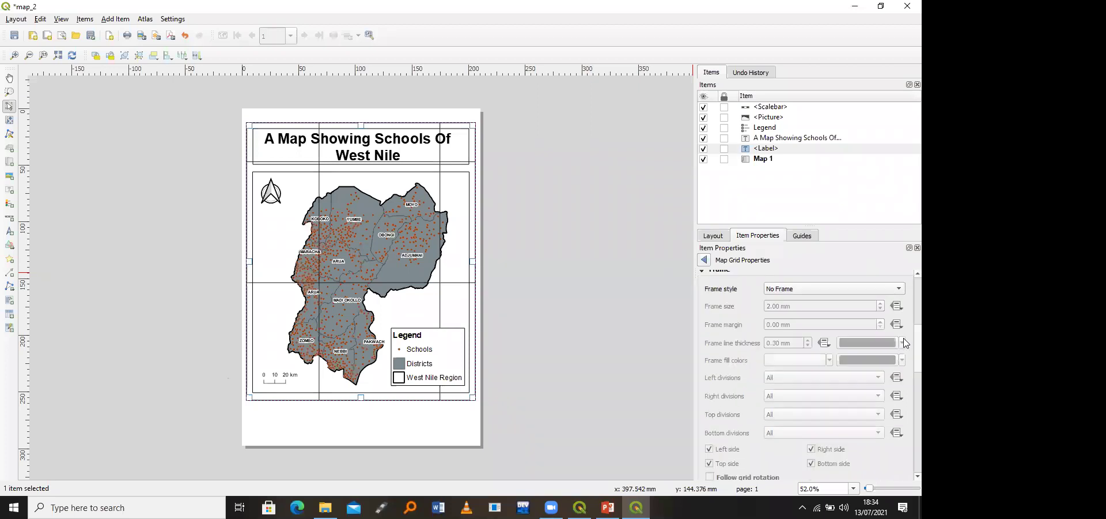
pyautogui.scroll(1, 840, 322)
pyautogui.click(839, 318)
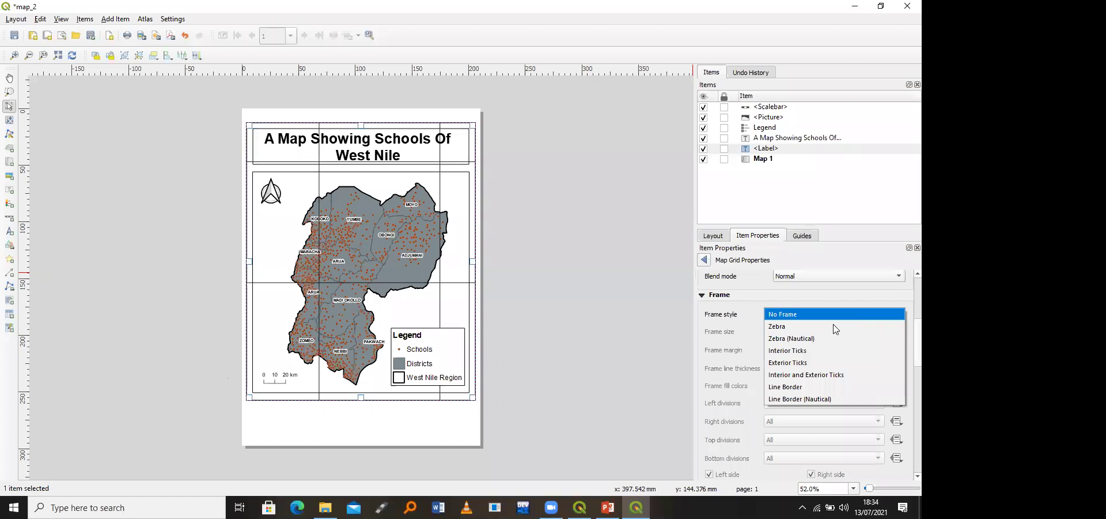
pyautogui.click(833, 323)
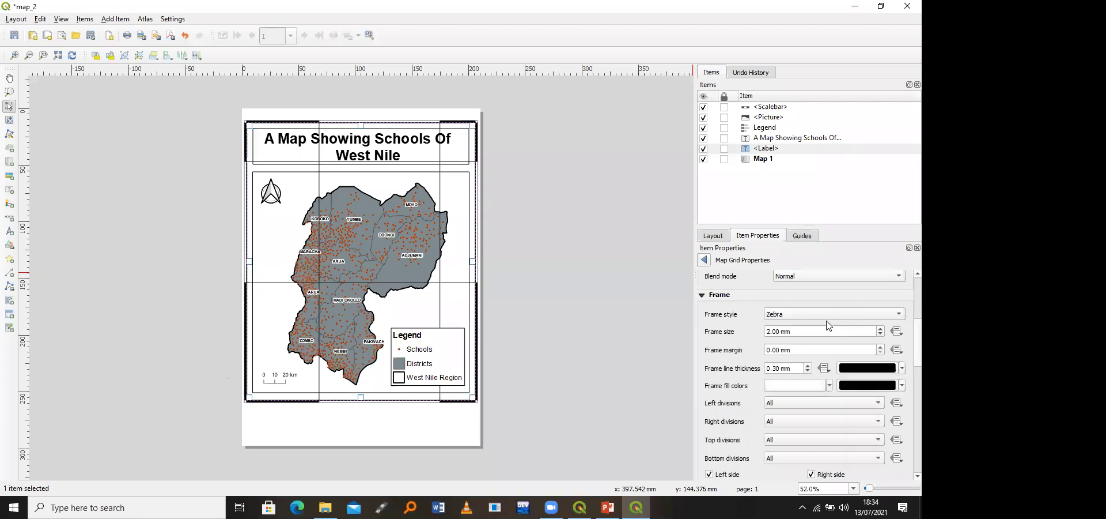
pyautogui.click(827, 318)
pyautogui.click(824, 326)
pyautogui.click(821, 315)
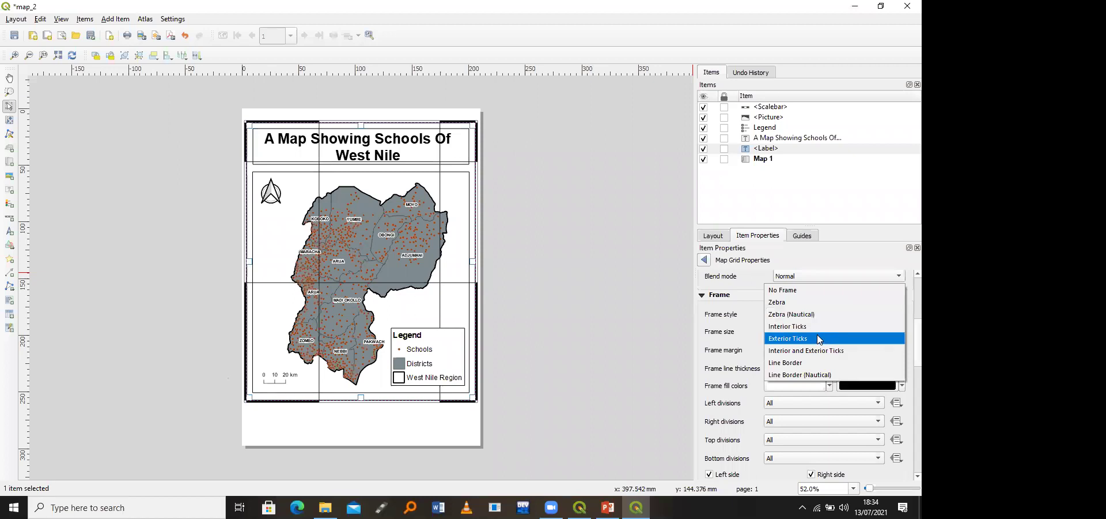
pyautogui.click(820, 340)
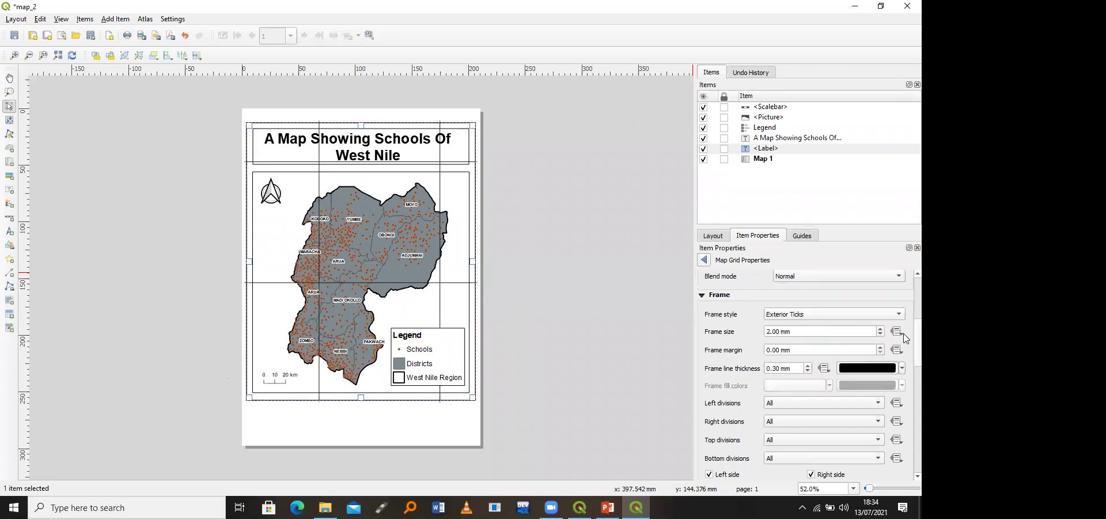
# Step: Enable drawing coordinates on the map grid
pyautogui.scroll(-2, 904, 346)
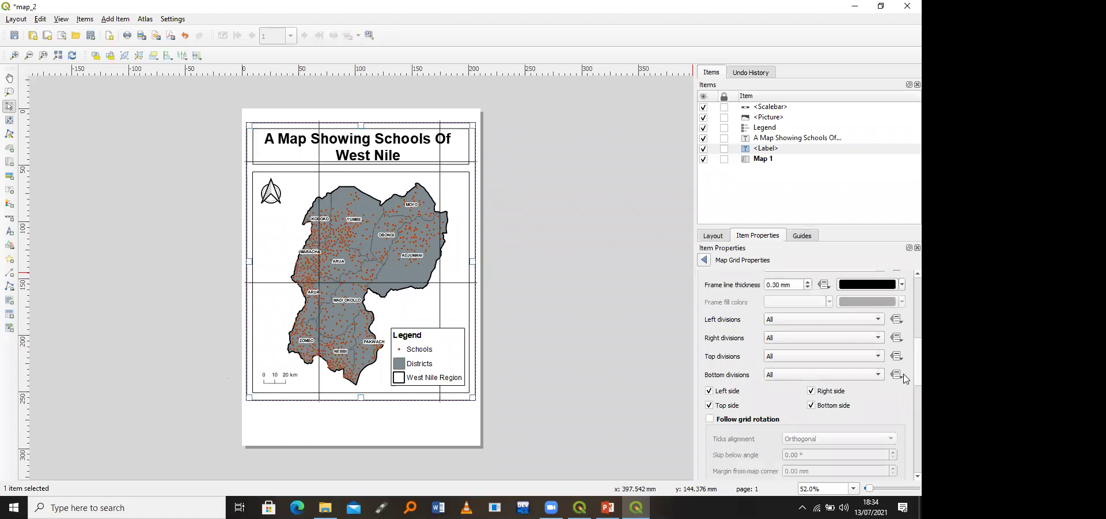
pyautogui.scroll(-2, 890, 385)
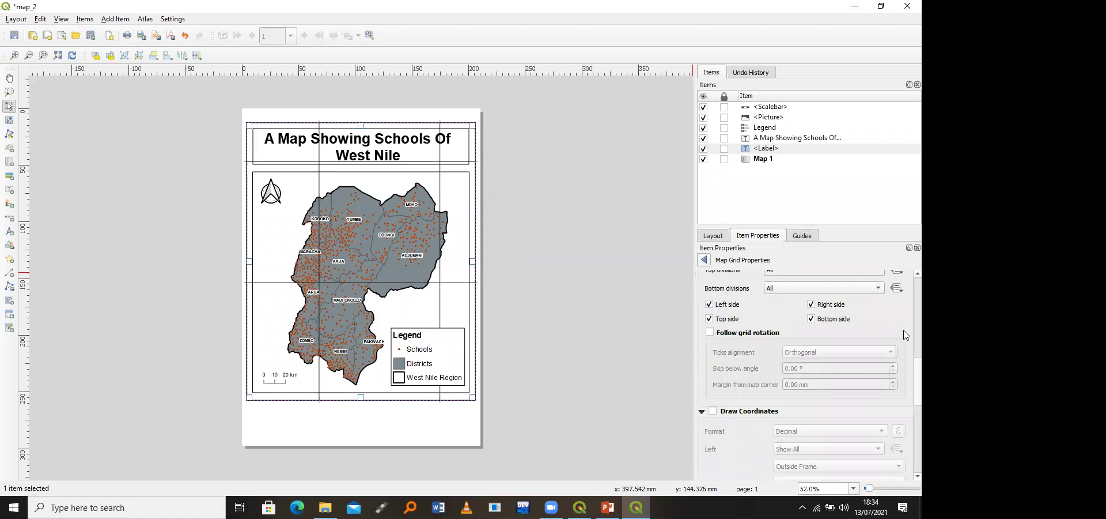
pyautogui.click(713, 411)
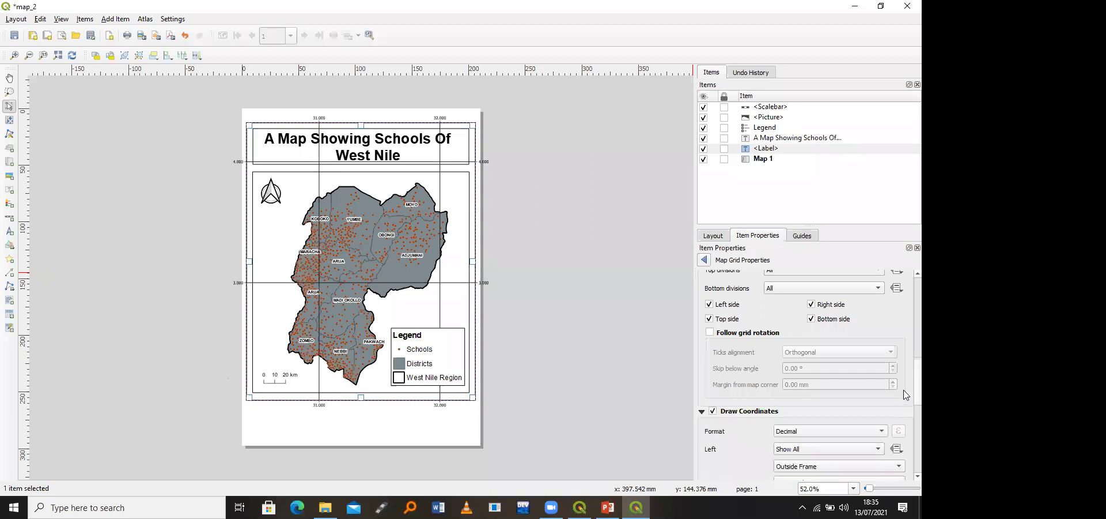
# Step: Orient the grid's left coordinates as Vertical Ascending and the right coordinates as Vertical Descending
pyautogui.scroll(-3, 906, 414)
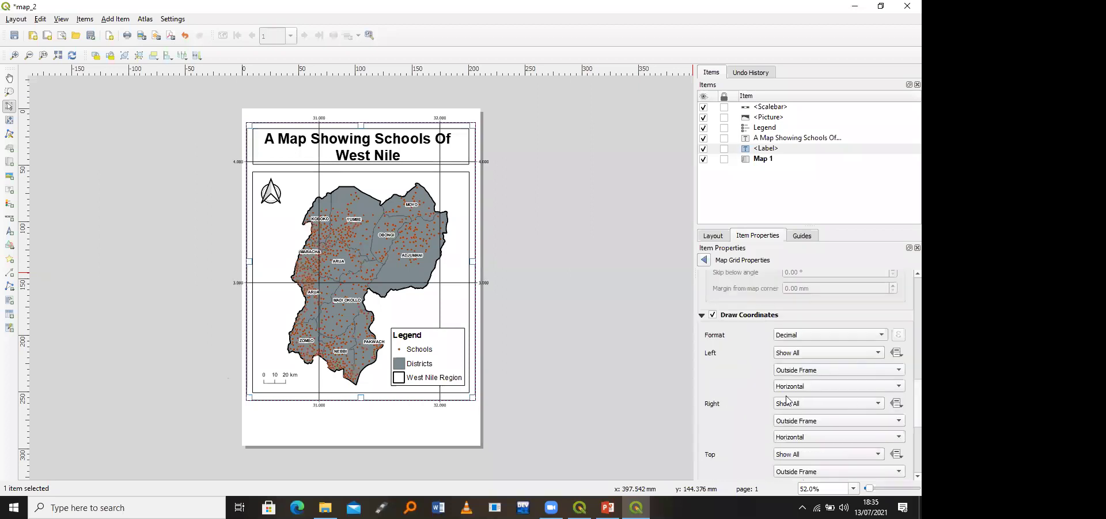
pyautogui.click(813, 365)
pyautogui.click(810, 361)
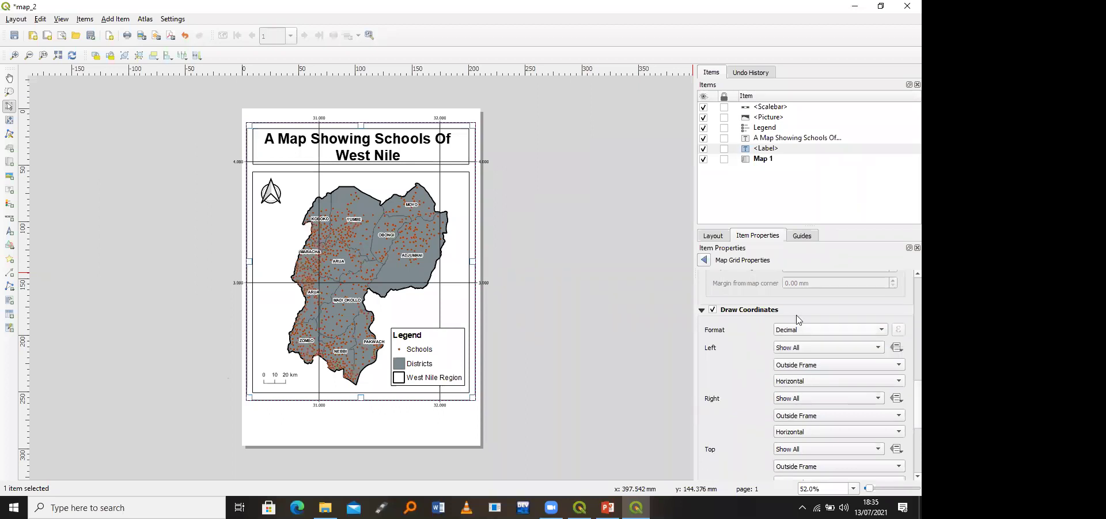
pyautogui.click(817, 381)
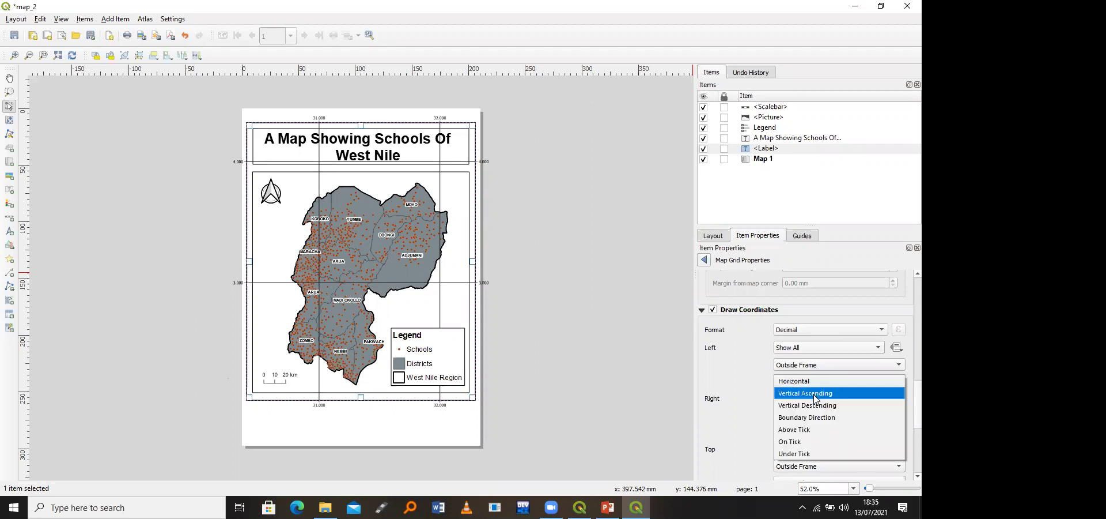
pyautogui.click(814, 394)
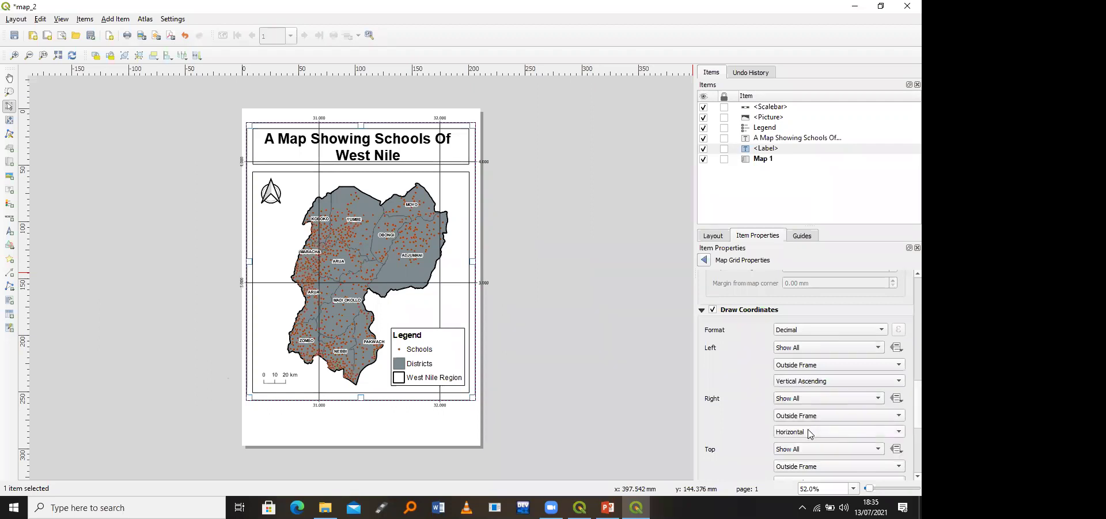
pyautogui.click(809, 434)
pyautogui.click(807, 460)
# Step: Set the grid's coordinate precision to 0
pyautogui.scroll(-4, 804, 456)
pyautogui.scroll(-1, 797, 454)
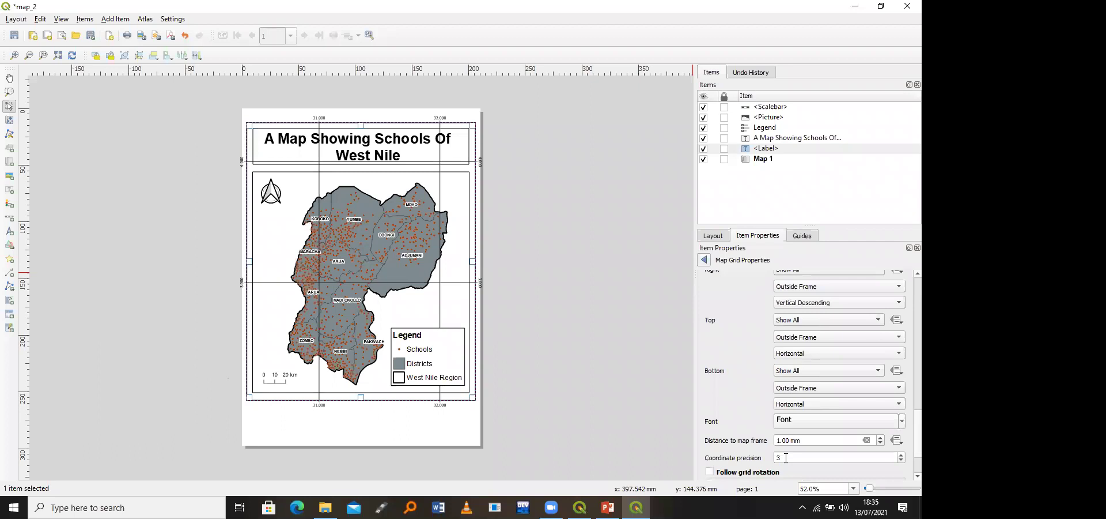
pyautogui.doubleClick(786, 457)
pyautogui.write('0')
# Step: Review the map grid's appearance, frame and coordinate settings
pyautogui.scroll(5, 905, 421)
pyautogui.scroll(4, 905, 375)
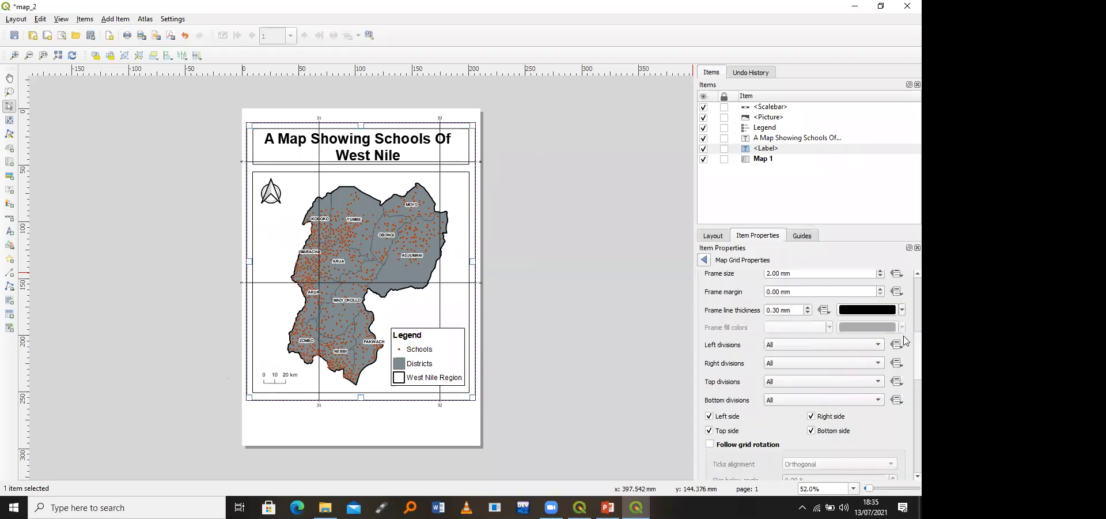
pyautogui.scroll(4, 905, 343)
pyautogui.scroll(4, 905, 314)
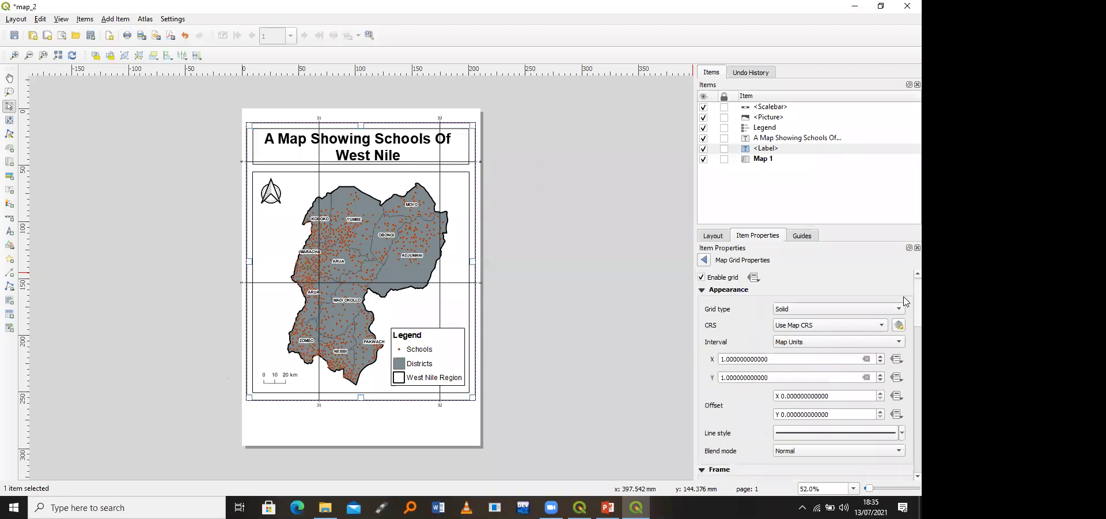
pyautogui.scroll(-4, 905, 311)
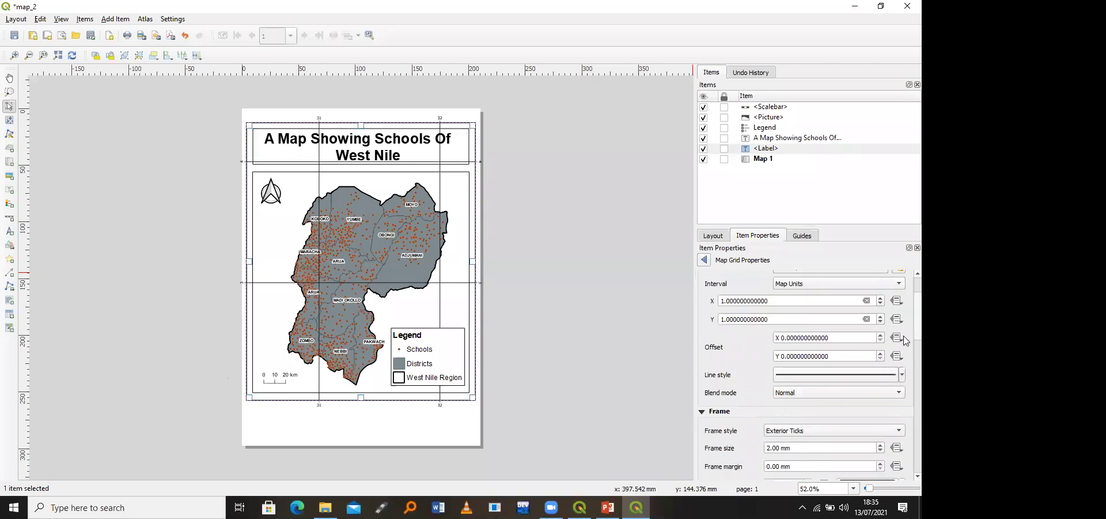
pyautogui.scroll(-1, 905, 369)
pyautogui.scroll(-3, 906, 377)
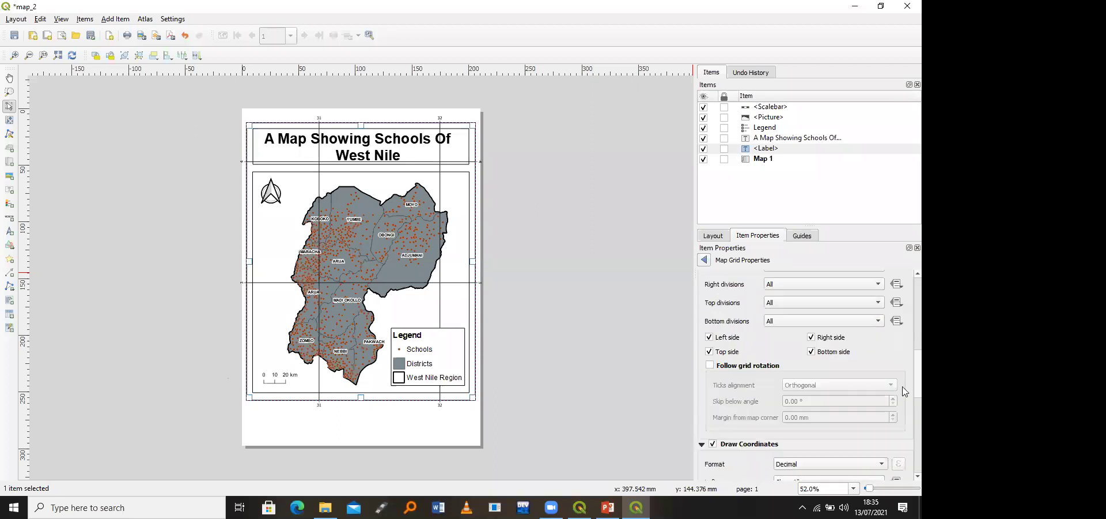
pyautogui.scroll(-3, 904, 401)
pyautogui.scroll(-3, 903, 403)
pyautogui.scroll(-3, 903, 434)
pyautogui.scroll(-3, 899, 441)
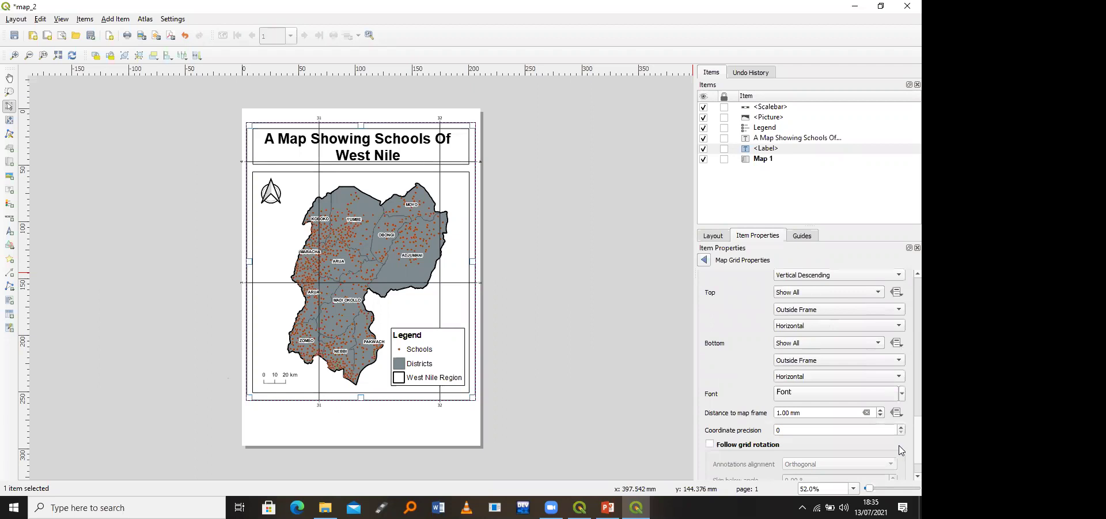
pyautogui.scroll(6, 904, 380)
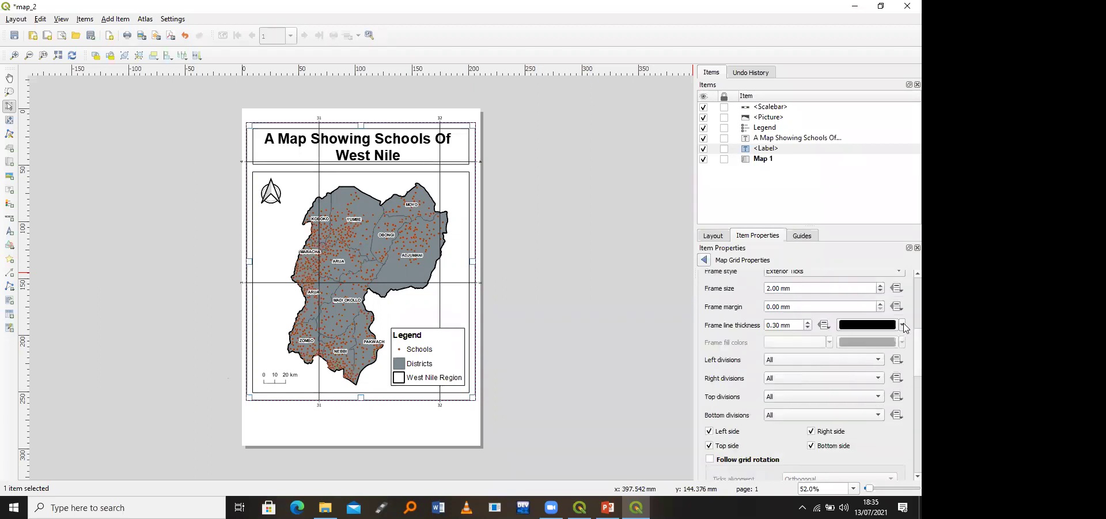
pyautogui.scroll(5, 906, 314)
pyautogui.scroll(-6, 904, 349)
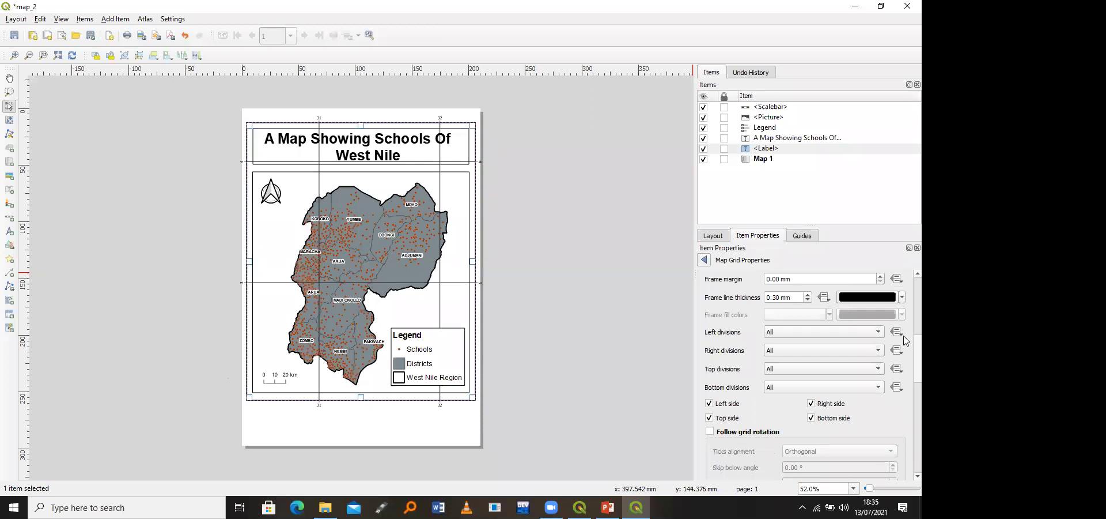
pyautogui.scroll(3, 905, 340)
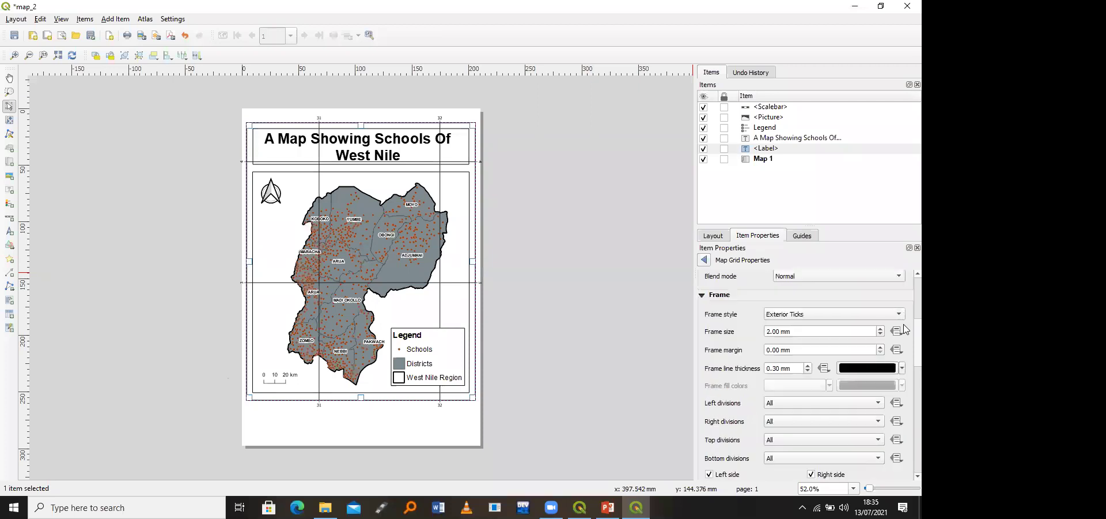
pyautogui.scroll(-3, 906, 352)
pyautogui.scroll(-1, 905, 360)
pyautogui.scroll(-3, 902, 377)
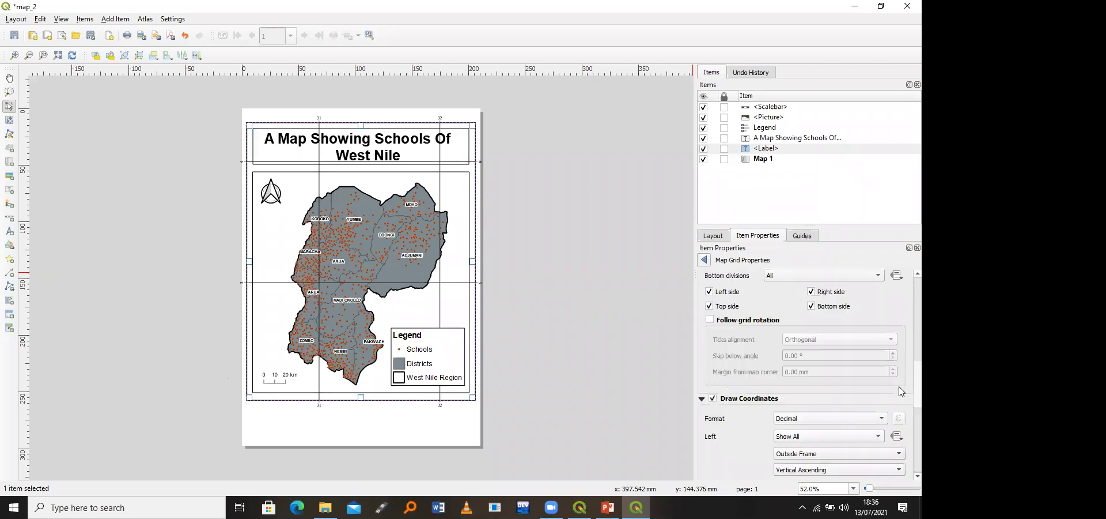
# Step: Change the grid annotation font to Arial
pyautogui.scroll(-4, 902, 398)
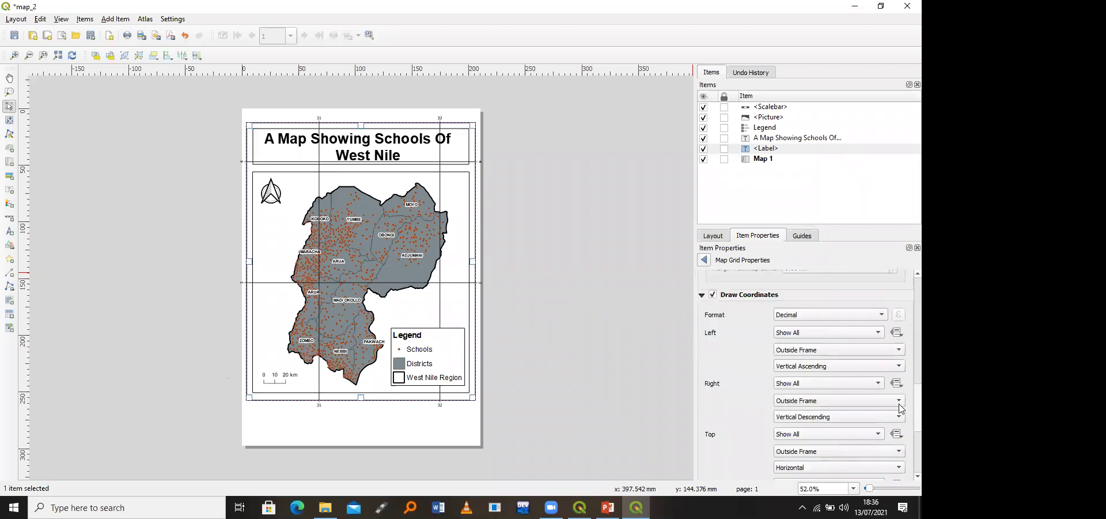
pyautogui.scroll(-2, 900, 410)
pyautogui.scroll(-2, 897, 426)
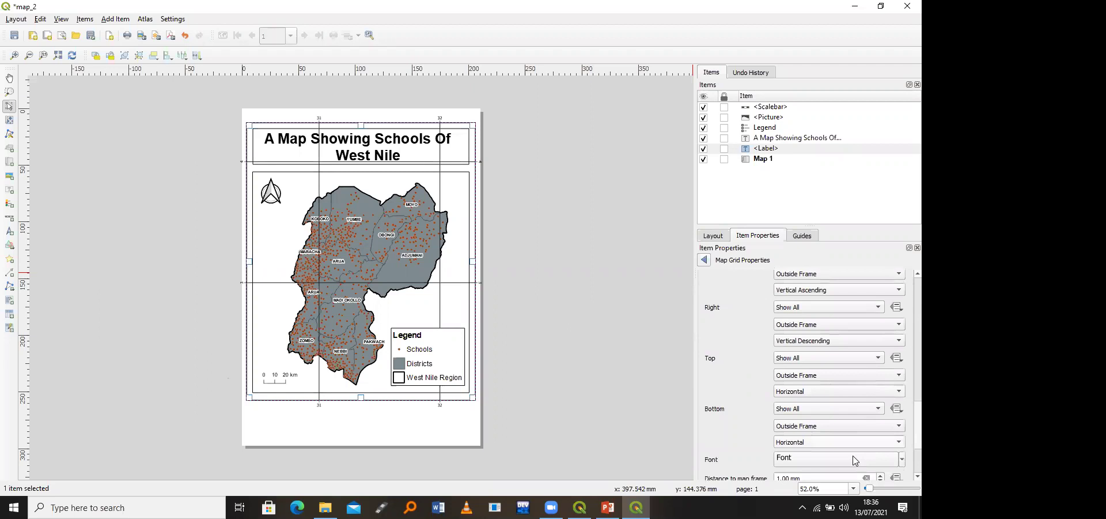
pyautogui.click(856, 460)
pyautogui.write('ar')
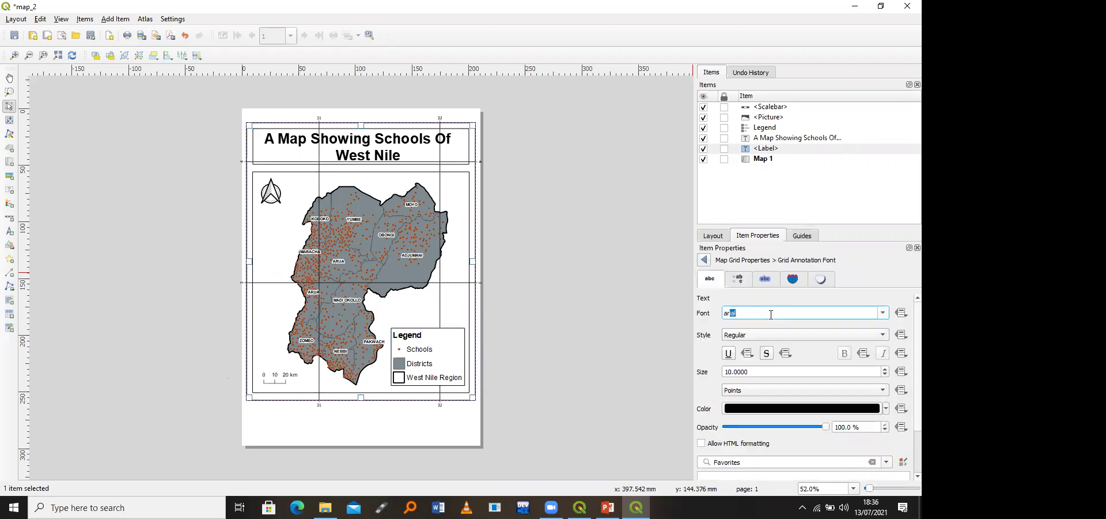
pyautogui.press('Return')
# Step: Try a size of 8 points for the grid annotation font
pyautogui.click(732, 372)
pyautogui.press('BackSpace')
pyautogui.press('BackSpace')
pyautogui.write('8')
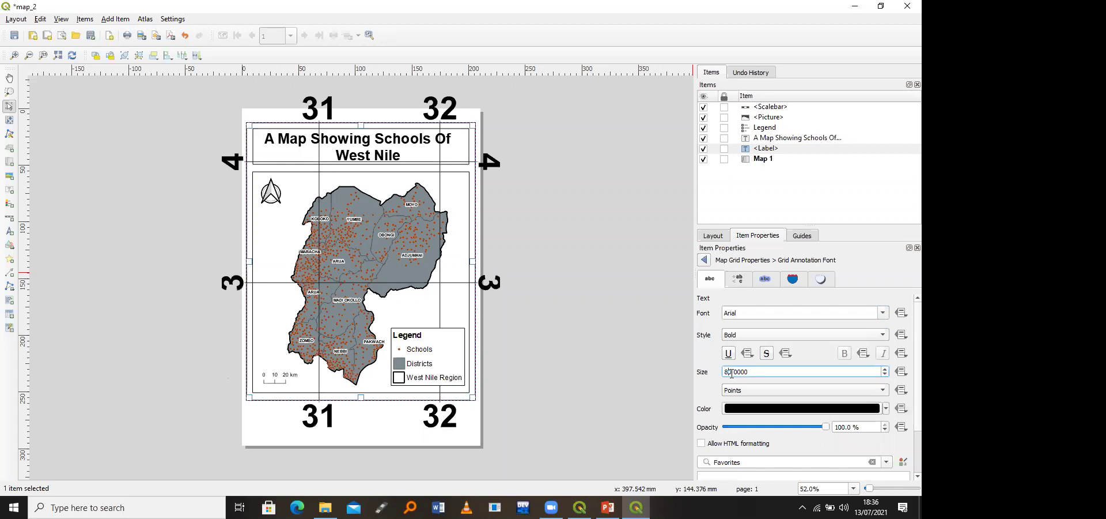
pyautogui.press('Delete')
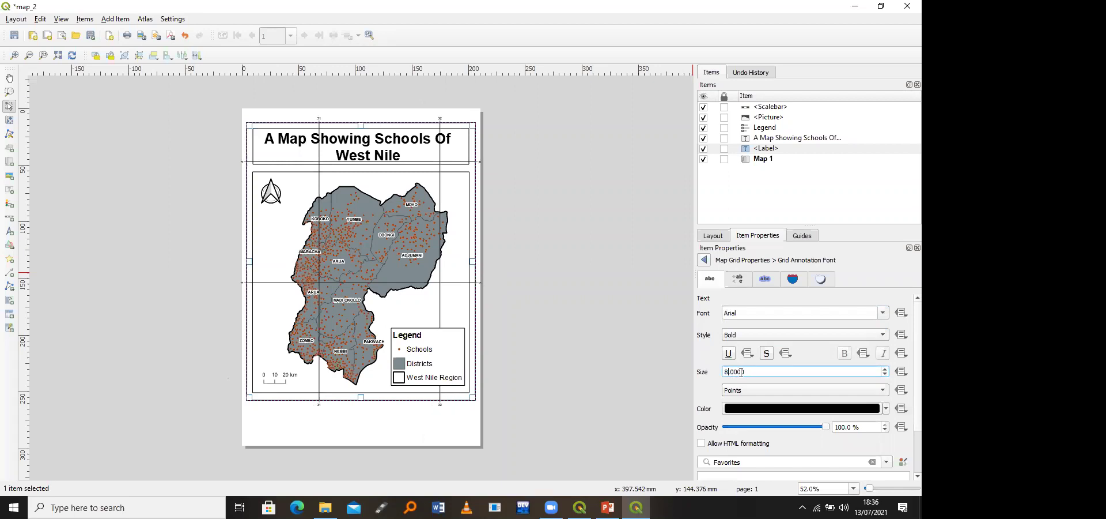
# Step: Set the grid annotation font size to 12 points and return to the map grid properties
pyautogui.write('120')
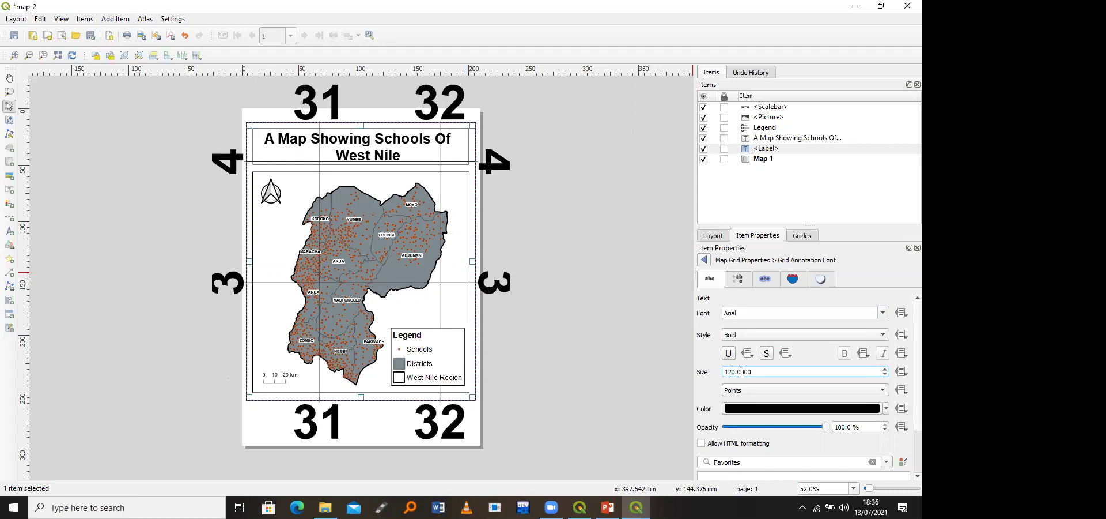
pyautogui.press('Delete')
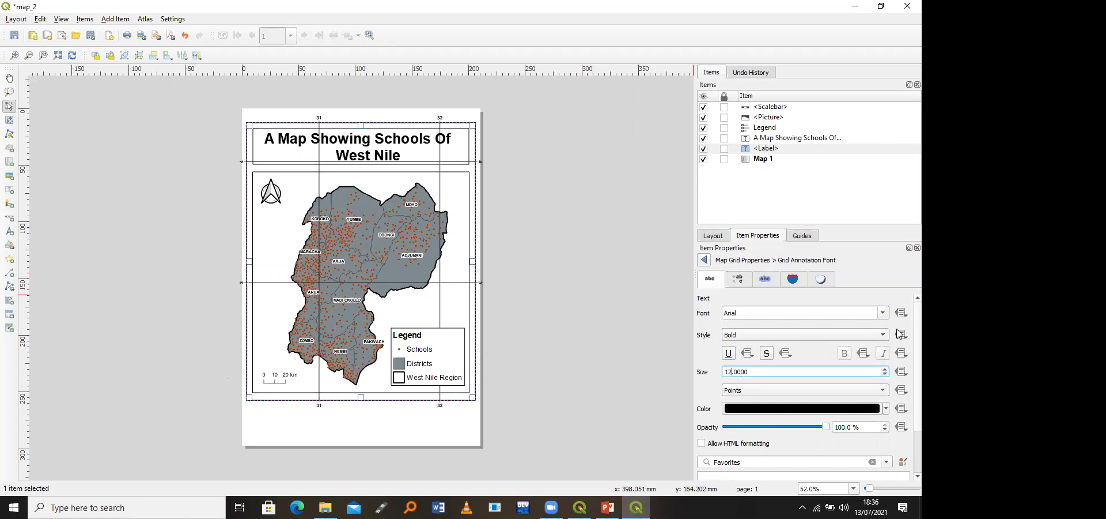
pyautogui.click(706, 259)
# Step: Try the Cross, Markers, and Frame and annotations only grid types on the map grid, and return to Solid
pyautogui.scroll(10, 906, 346)
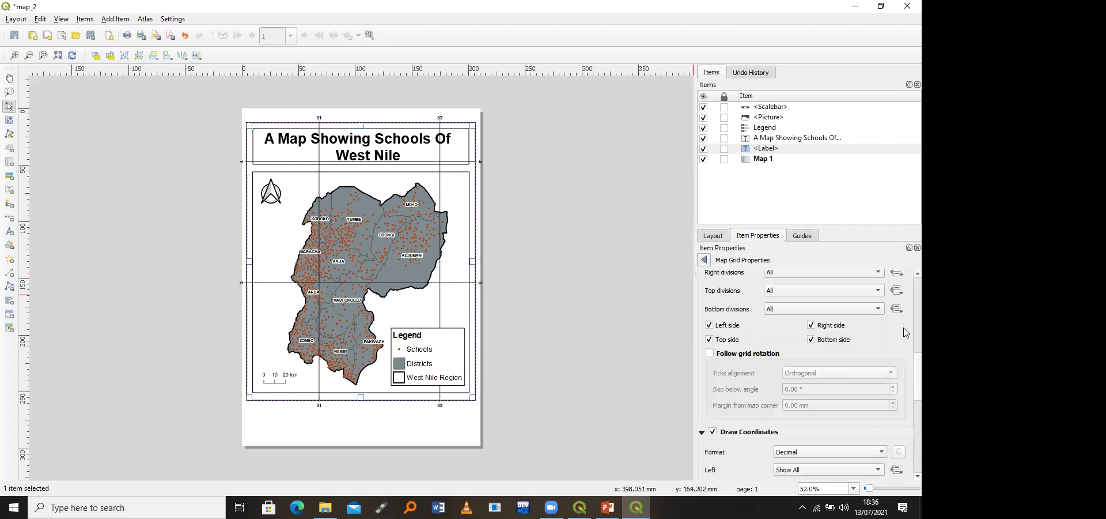
pyautogui.scroll(3, 906, 300)
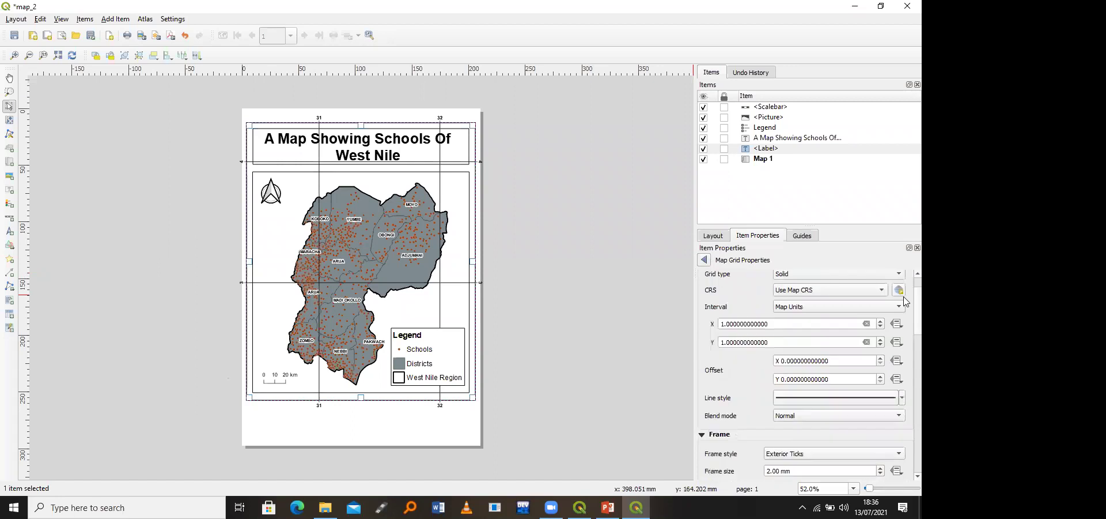
pyautogui.scroll(1, 870, 304)
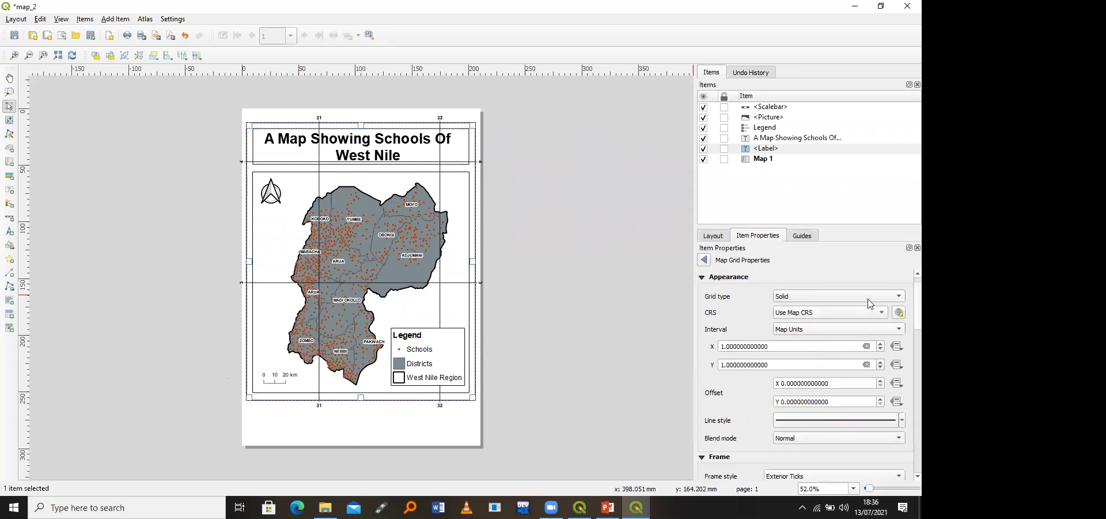
pyautogui.click(863, 298)
pyautogui.click(859, 309)
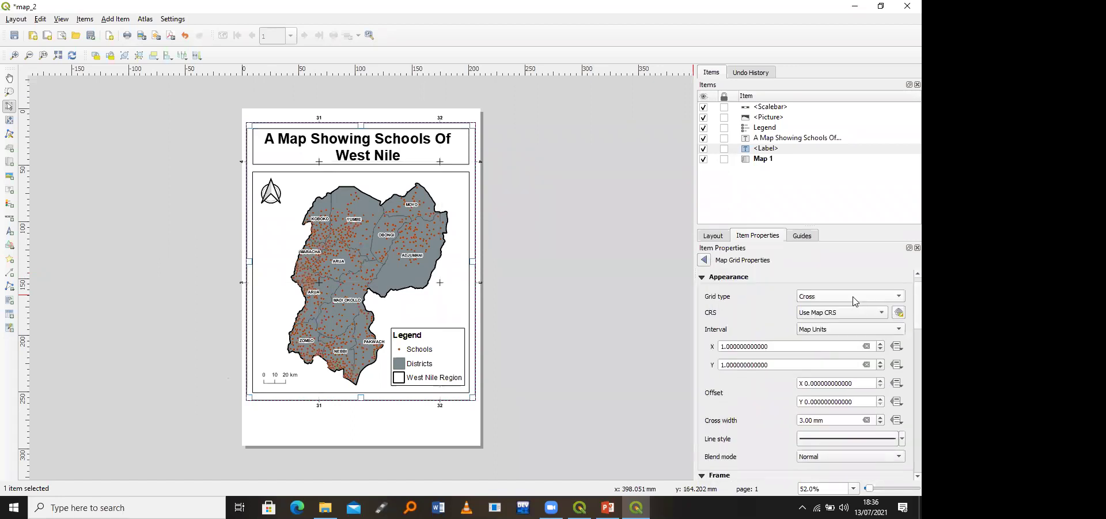
pyautogui.click(817, 298)
pyautogui.click(819, 309)
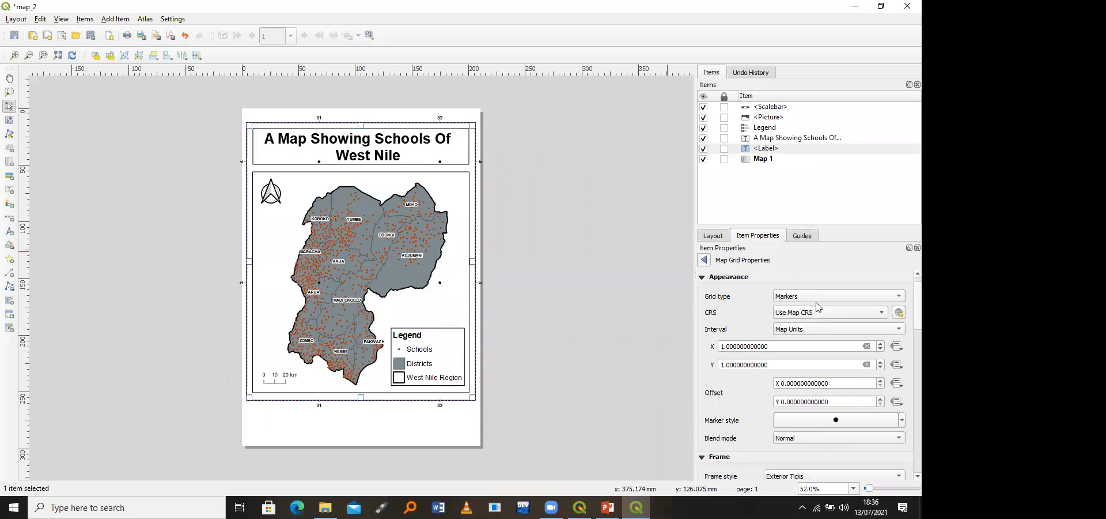
pyautogui.click(785, 300)
pyautogui.click(786, 306)
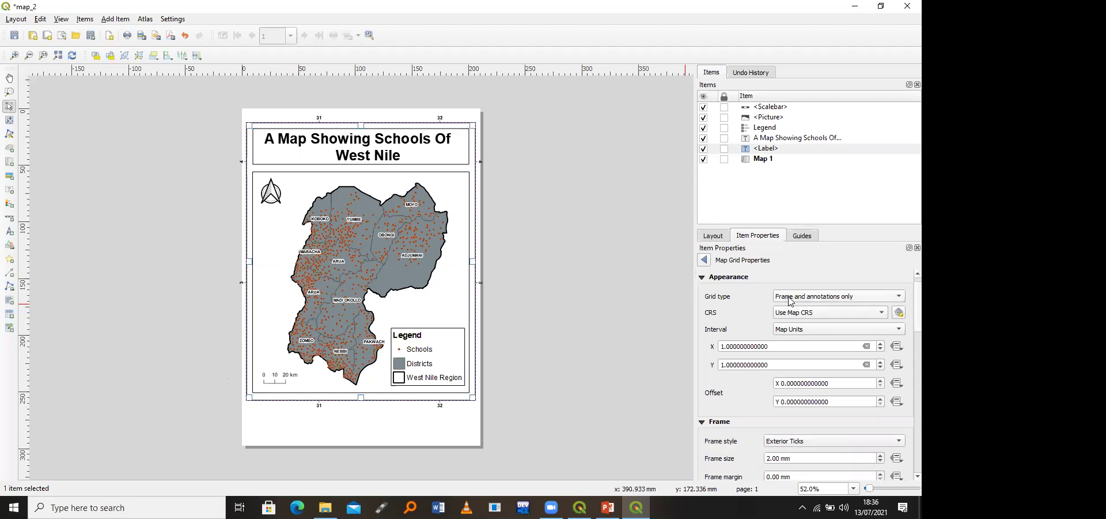
pyautogui.click(791, 299)
pyautogui.click(791, 267)
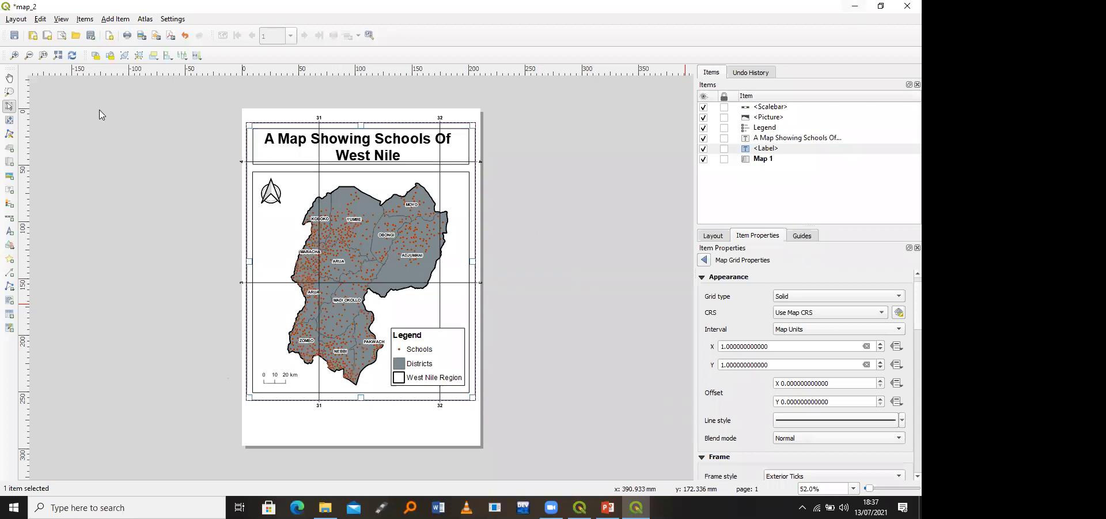
# Step: Switch to the main QGIS project window and paste a copy of the westnile_schools layer into the layer list
pyautogui.hotkey('alt', 'Tab')
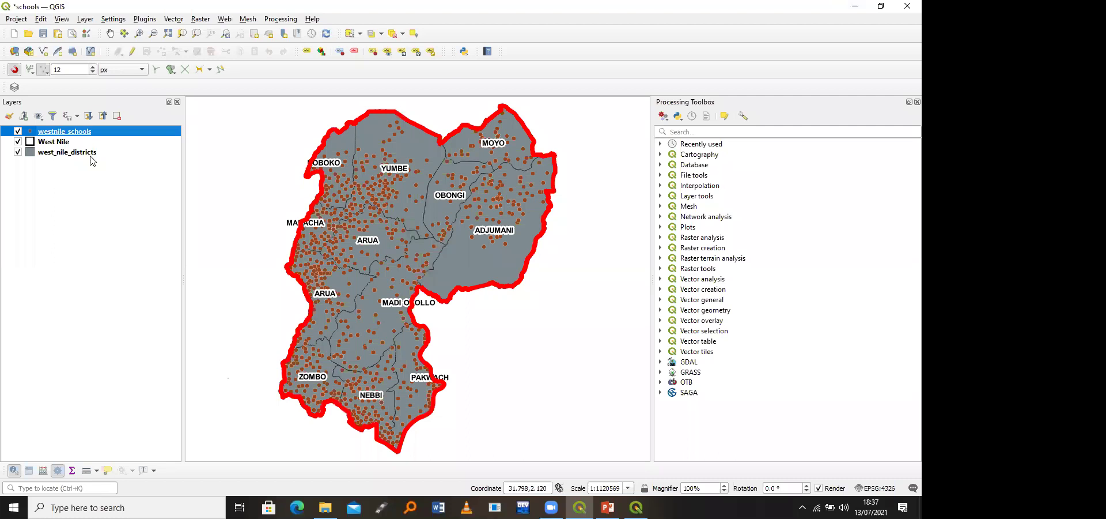
pyautogui.rightClick(74, 131)
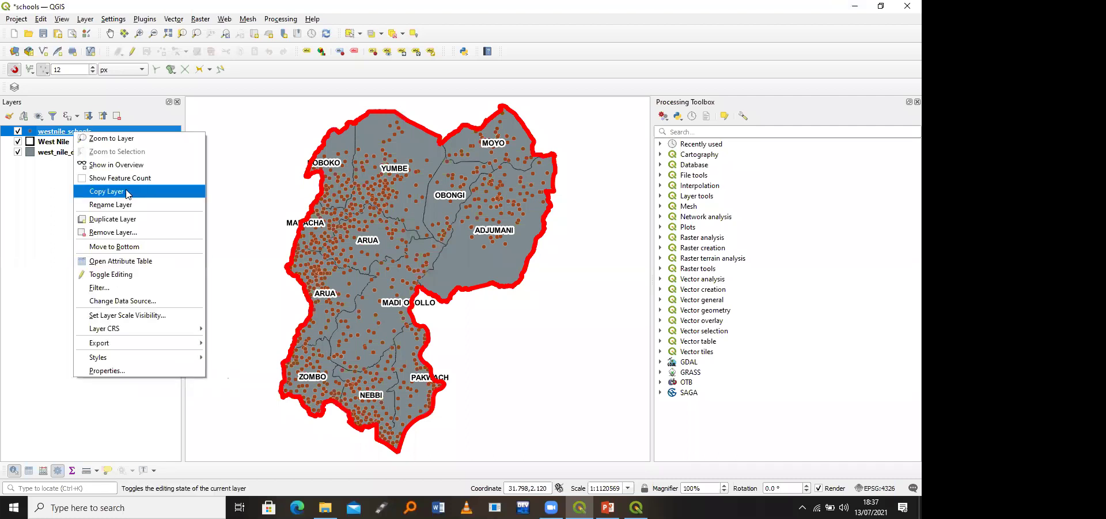
pyautogui.click(127, 191)
pyautogui.rightClick(125, 189)
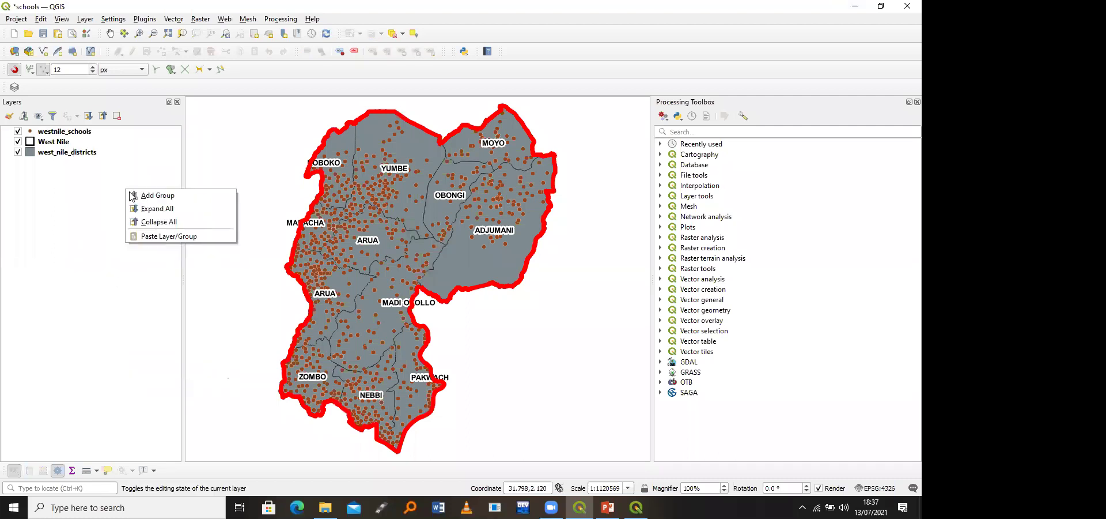
pyautogui.click(148, 236)
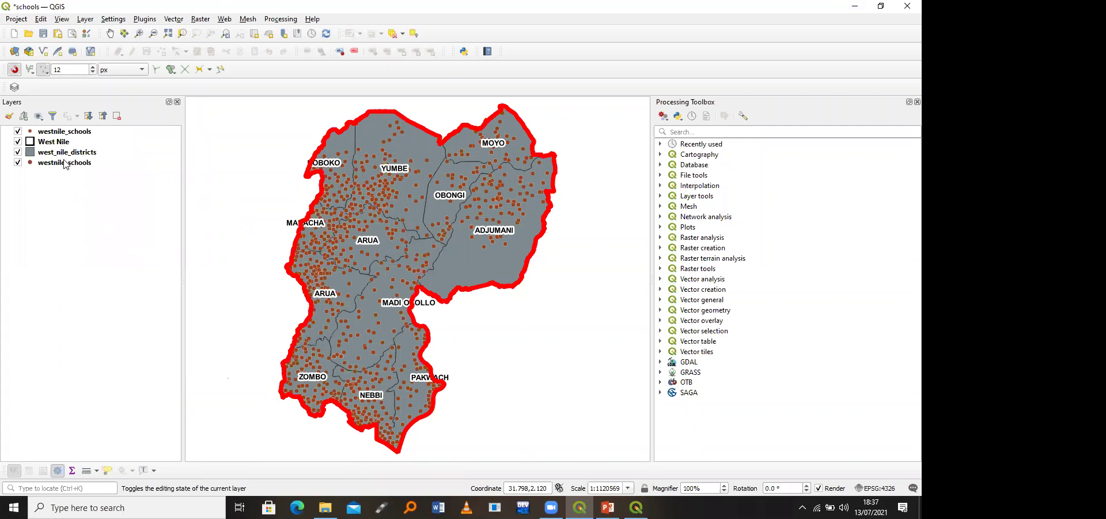
# Step: Open the copied westnile_schools layer's symbology and change its symbol layer type from Simple Marker to Raster Image Marker
pyautogui.rightClick(65, 162)
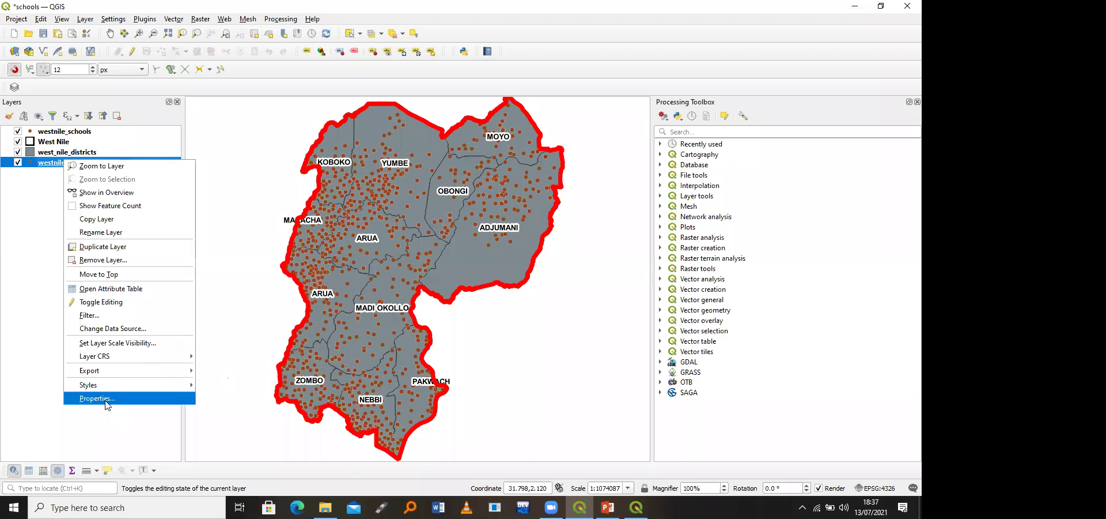
pyautogui.click(107, 403)
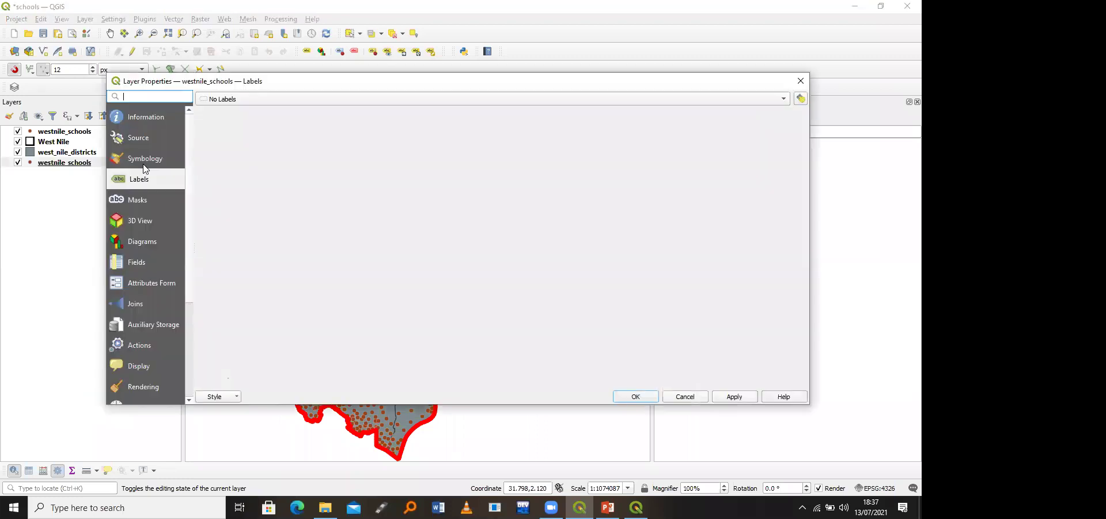
pyautogui.click(147, 162)
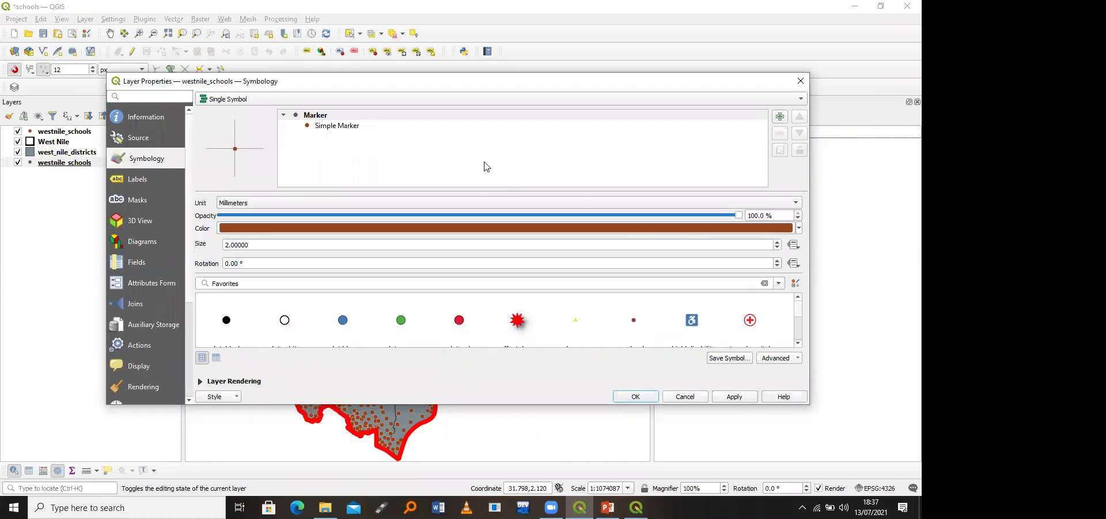
pyautogui.click(339, 131)
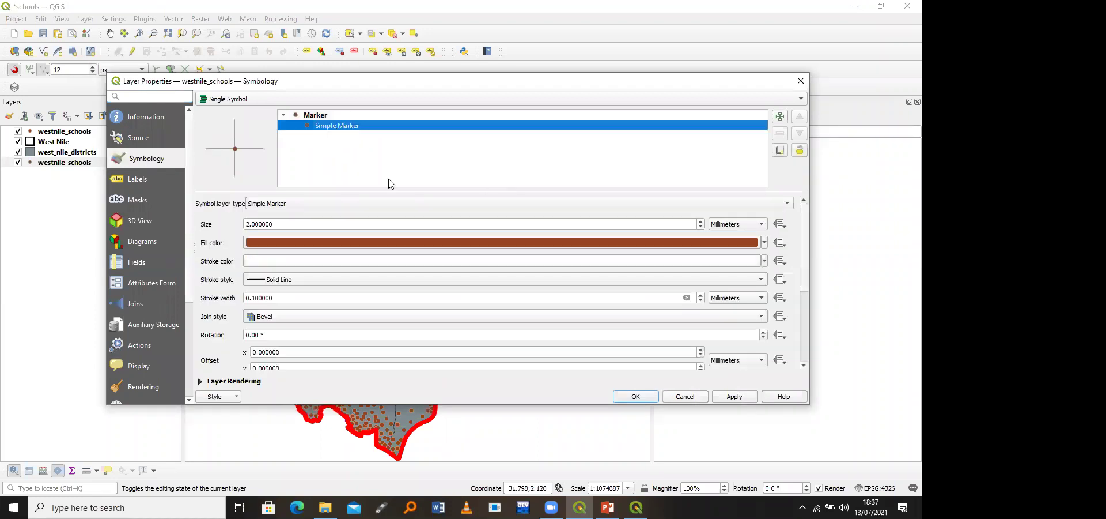
pyautogui.click(395, 205)
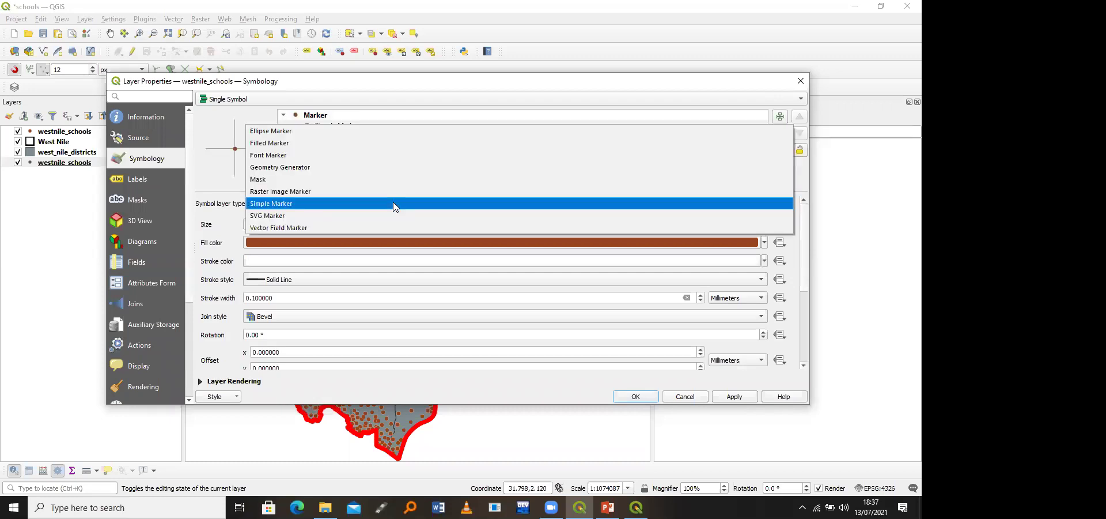
pyautogui.click(387, 196)
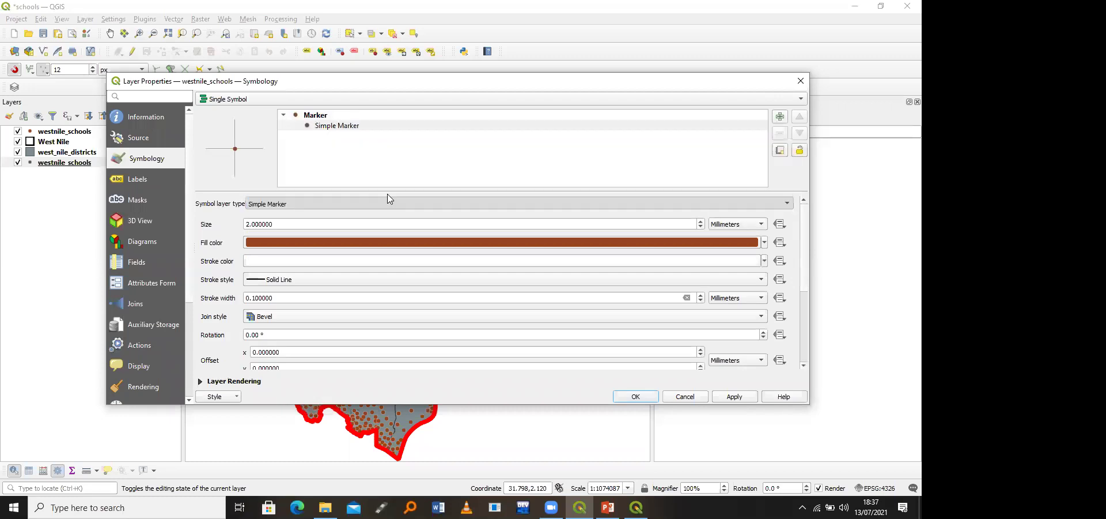
# Step: Load cases.jpeg from the Datas folder on the Desktop as the raster marker image
pyautogui.click(754, 314)
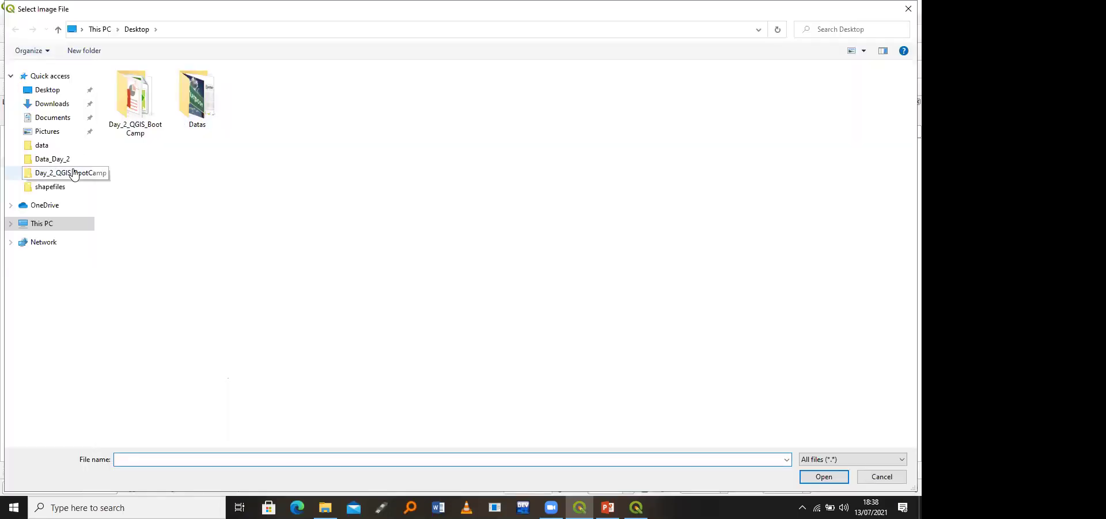
pyautogui.click(65, 96)
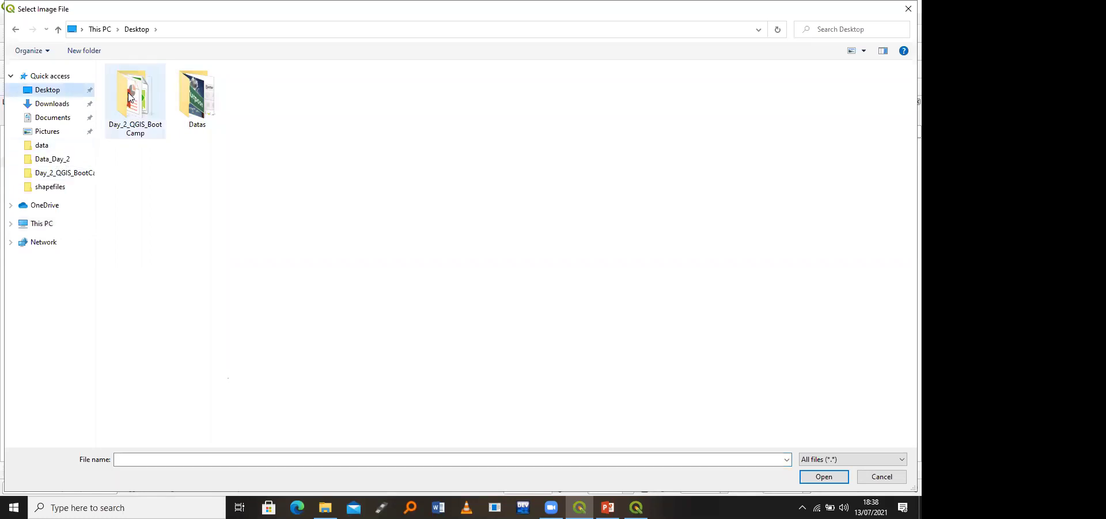
pyautogui.doubleClick(209, 108)
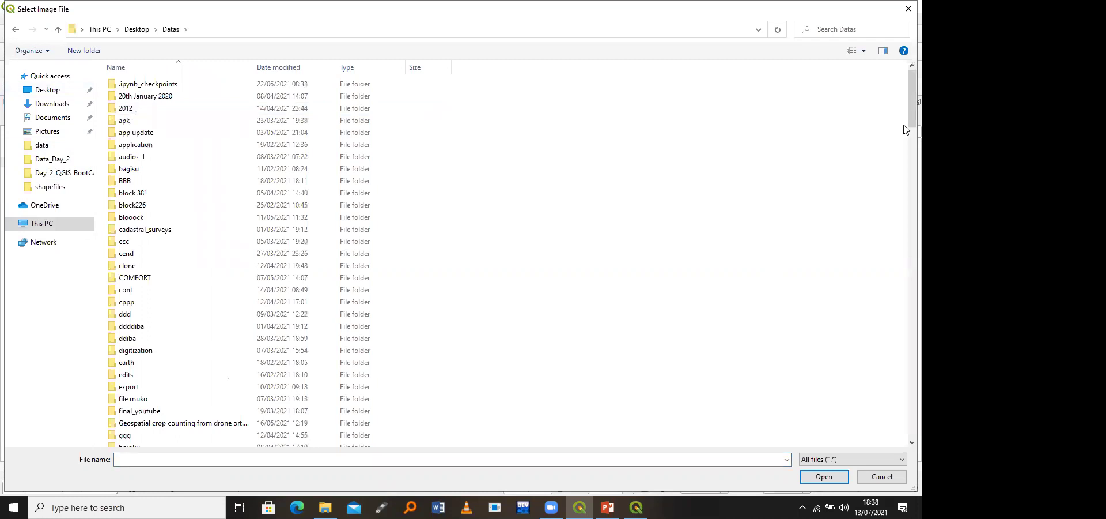
pyautogui.moveTo(904, 205); pyautogui.dragTo(904, 311)
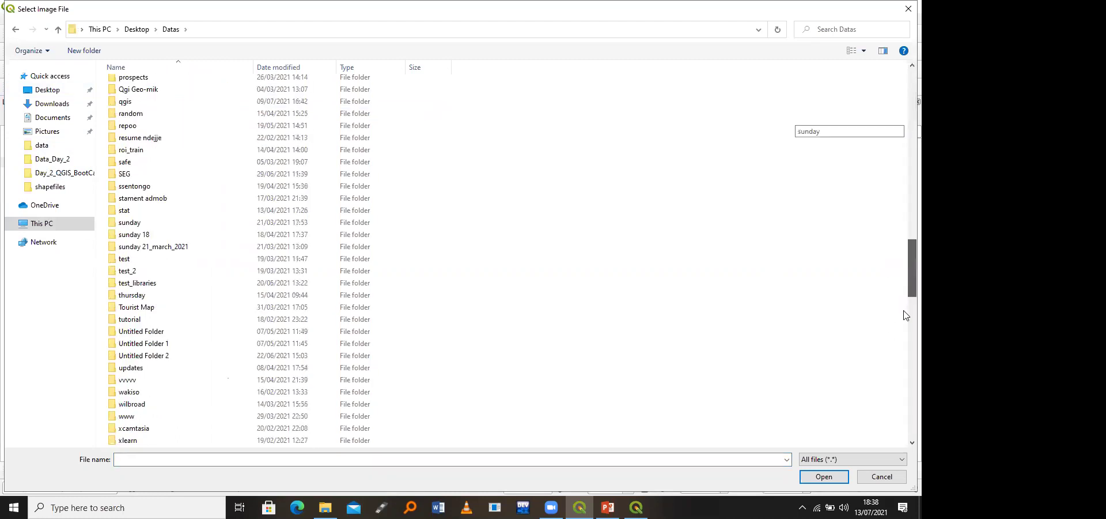
pyautogui.scroll(-1, 309, 409)
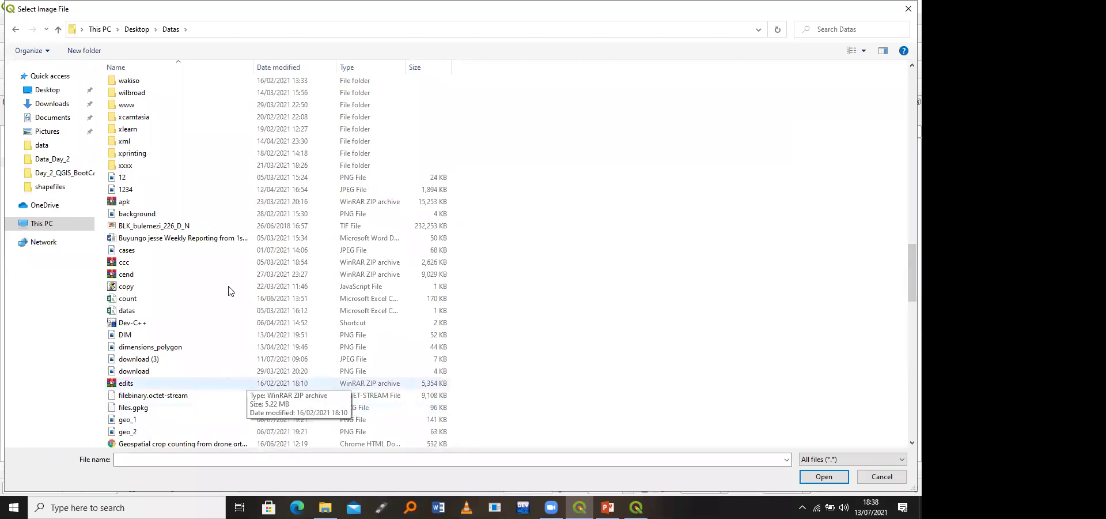
pyautogui.press('Up')
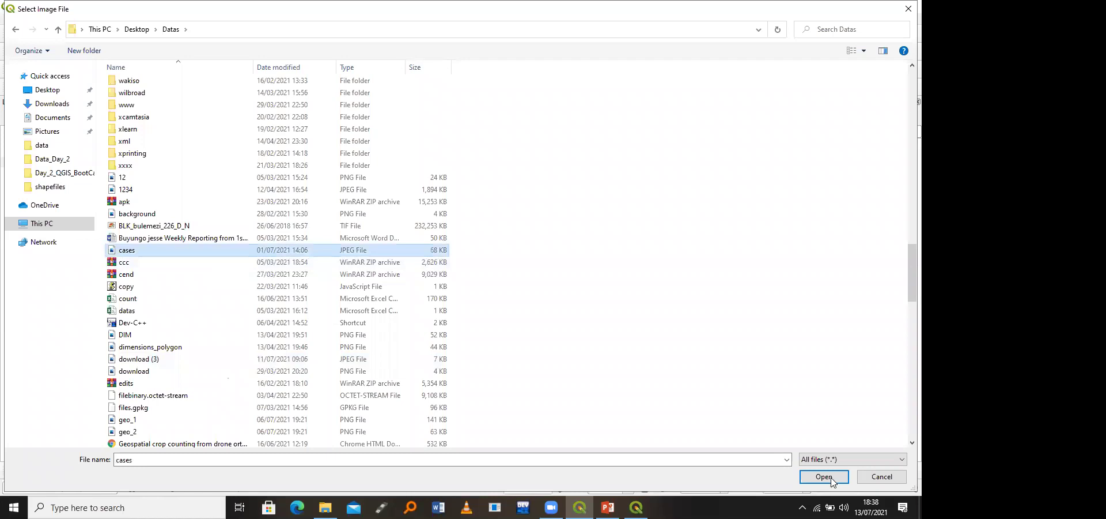
pyautogui.click(824, 476)
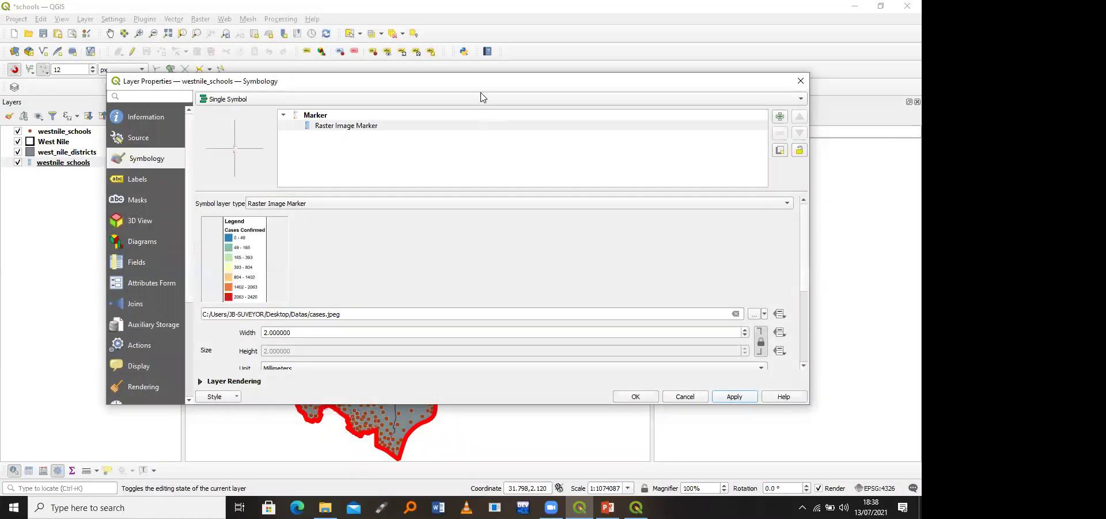
# Step: Confirm the raster marker style and hide all layers except the copied westnile_schools layer
pyautogui.moveTo(475, 87); pyautogui.dragTo(447, 148)
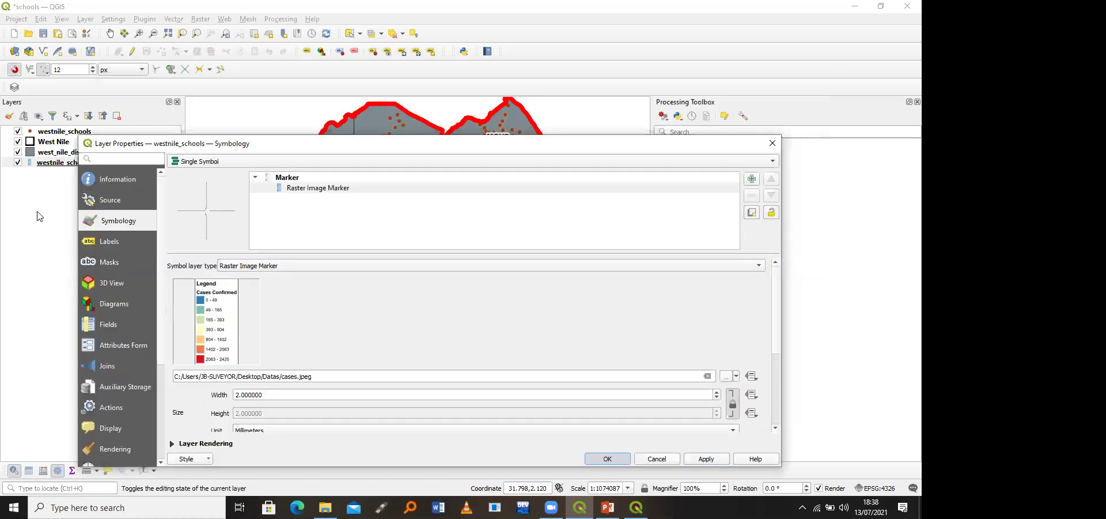
pyautogui.press('Return')
pyautogui.click(18, 151)
pyautogui.keyDown('ctrl'); pyautogui.click(17, 131); pyautogui.keyUp('ctrl')
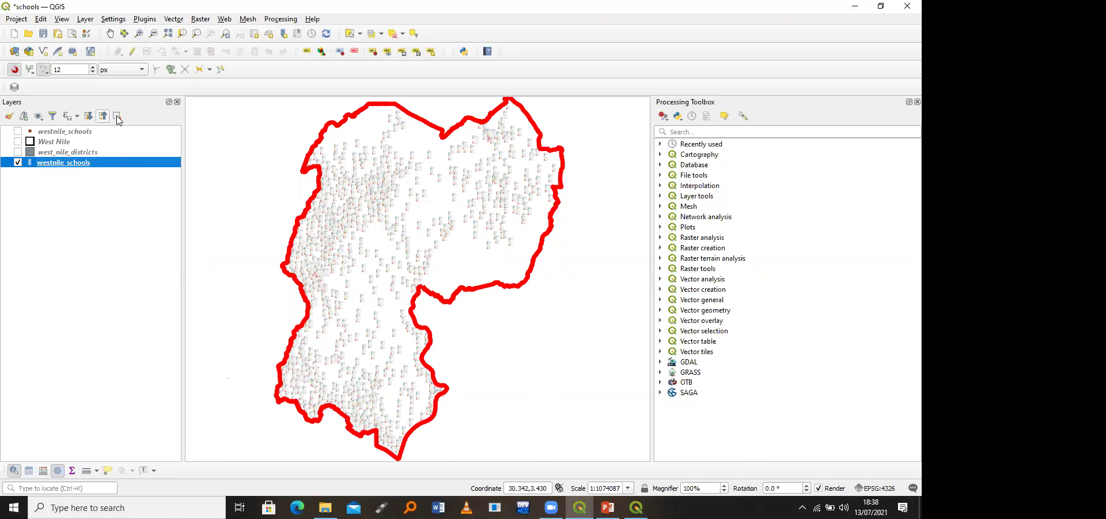
# Step: Remove the copied westnile_schools layer and make the three original layers visible again
pyautogui.hotkey('ctrl', 'd')
pyautogui.click(431, 268)
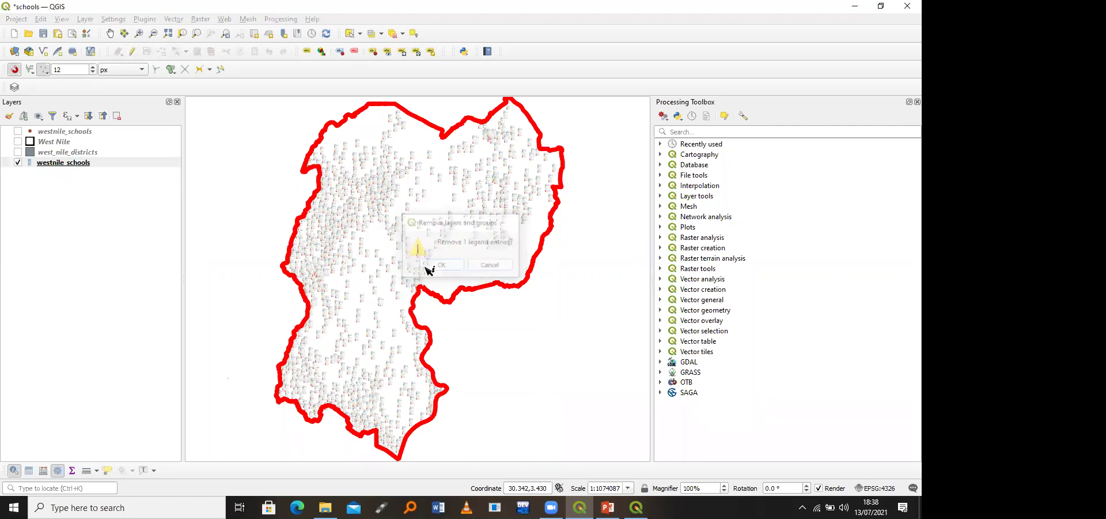
pyautogui.click(18, 142)
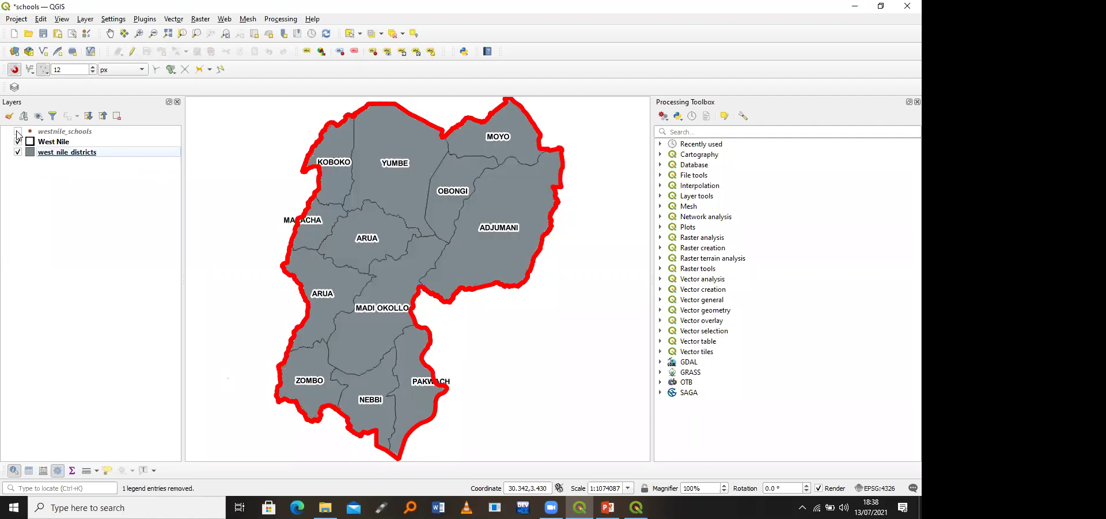
pyautogui.click(18, 132)
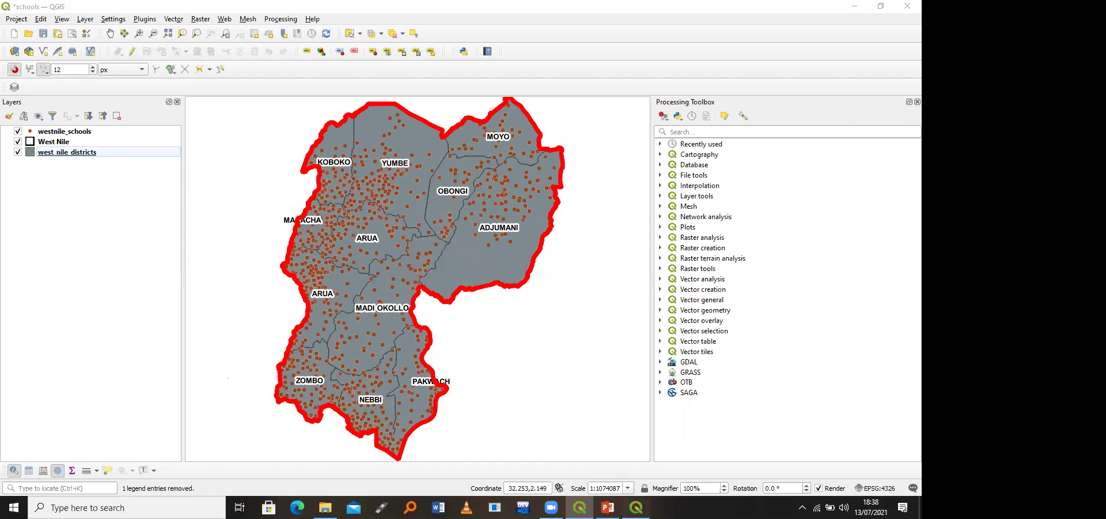
# Step: Switch back to the map_2 layout, bring up saving it as a template, and dismiss it without saving
pyautogui.hotkey('alt', 'Tab')
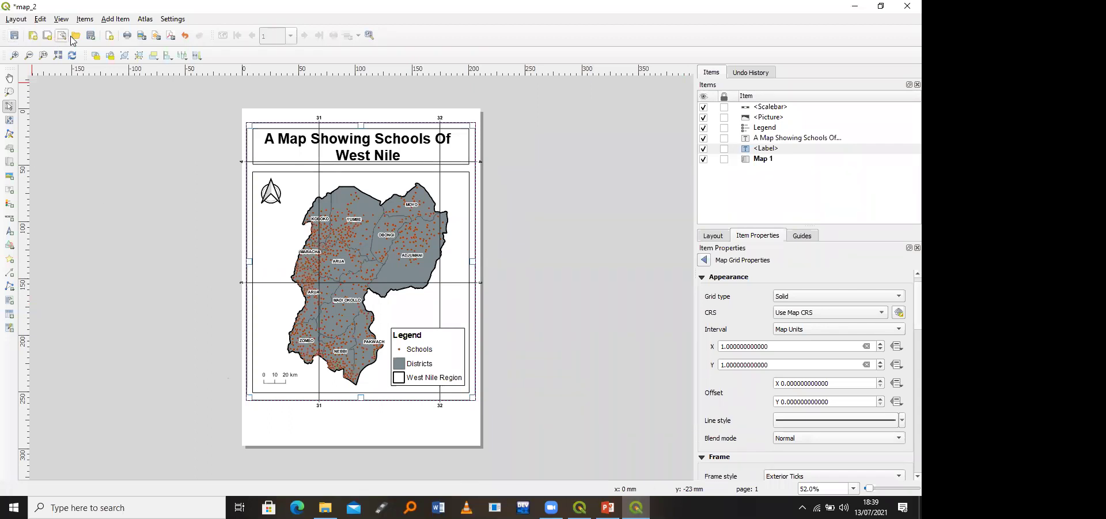
pyautogui.click(92, 35)
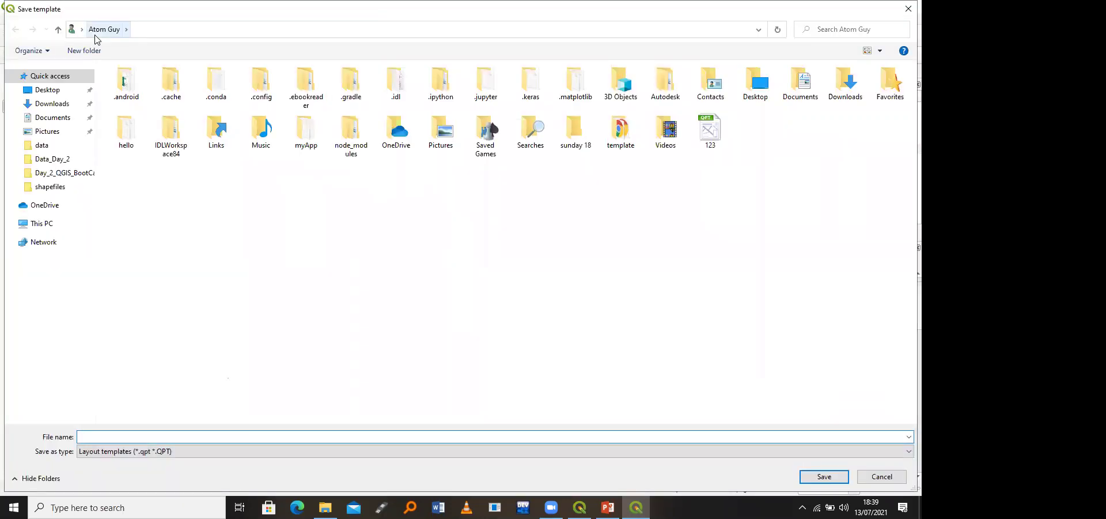
pyautogui.click(908, 9)
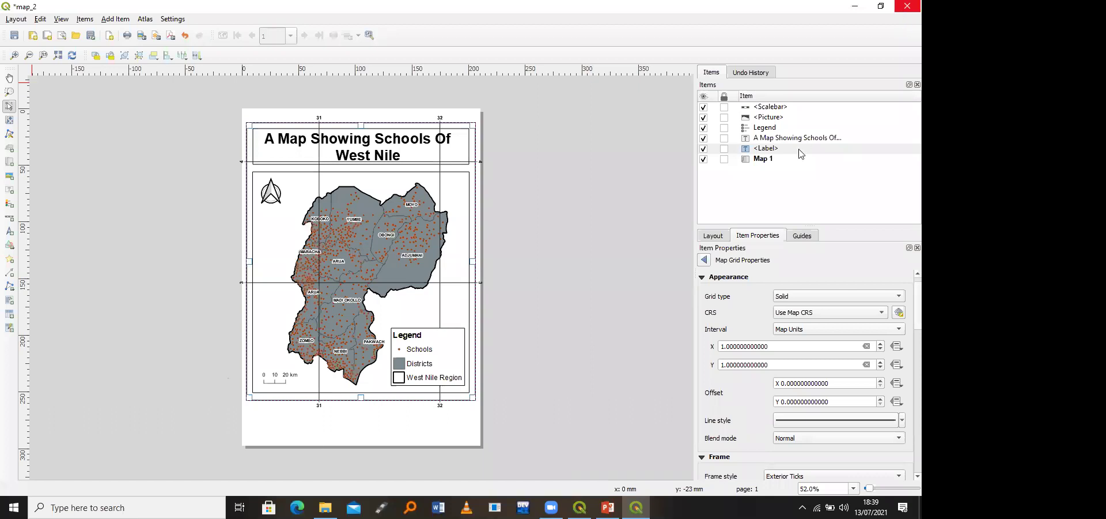
# Step: Reset the legend's items to the project layers by enabling its auto update and disabling it again
pyautogui.click(439, 330)
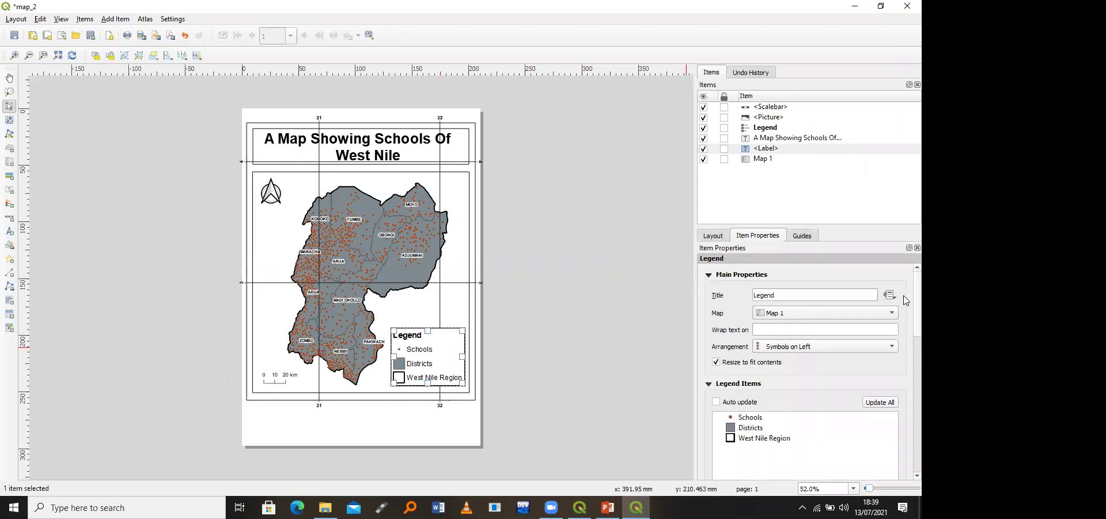
pyautogui.scroll(-2, 807, 346)
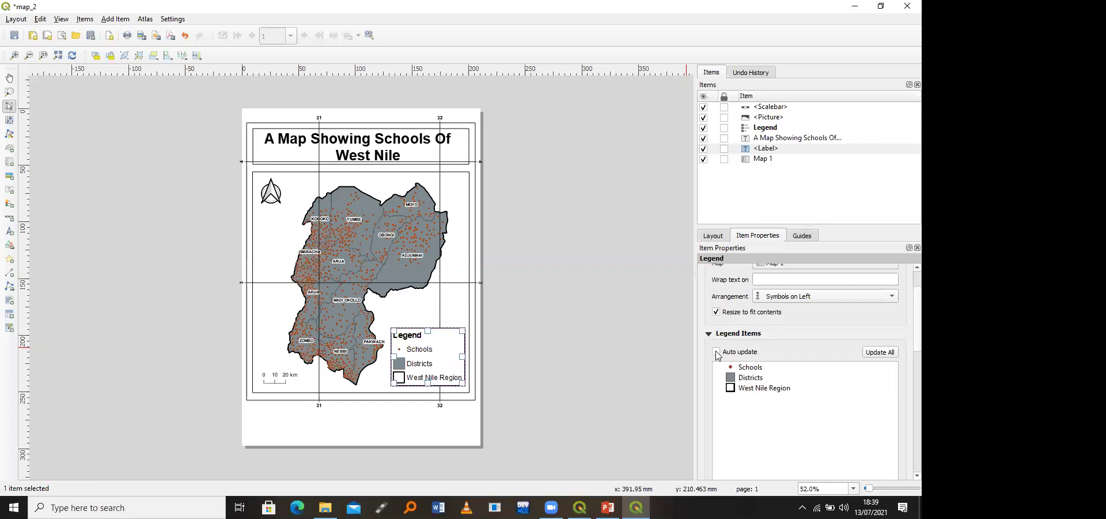
pyautogui.click(717, 352)
pyautogui.click(717, 352)
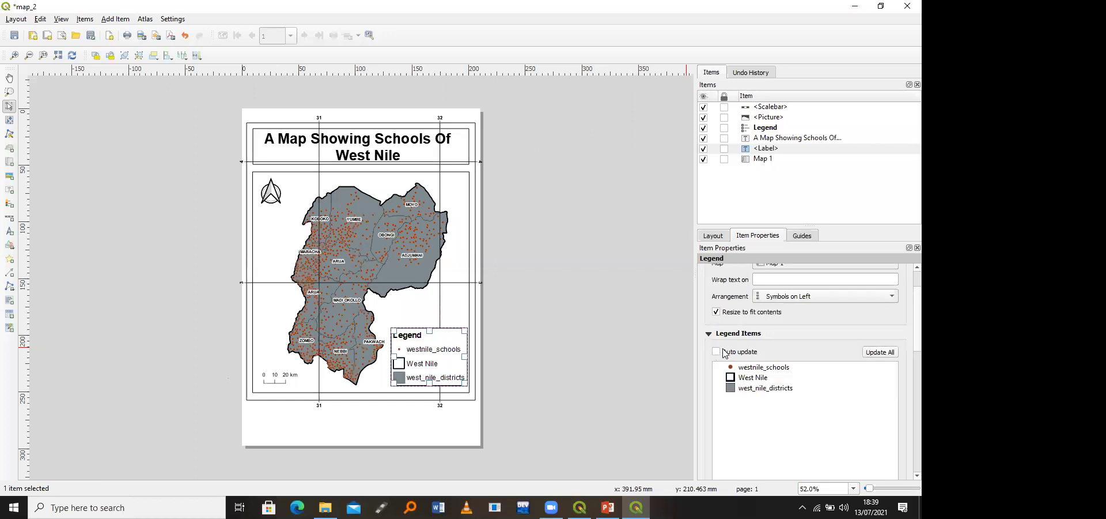
# Step: Remove the west_nile_districts entry from the legend items
pyautogui.click(750, 390)
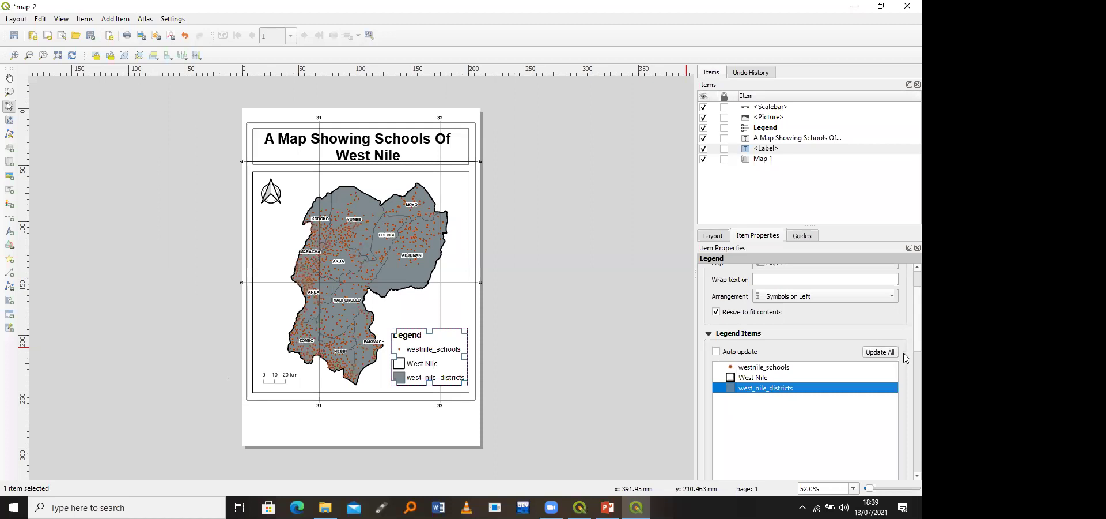
pyautogui.scroll(-3, 793, 413)
pyautogui.click(781, 427)
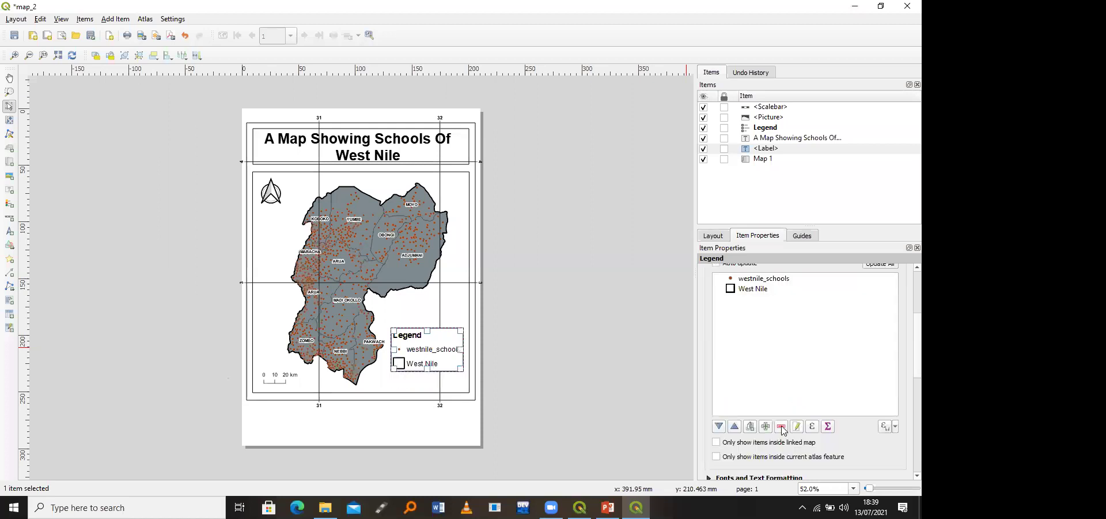
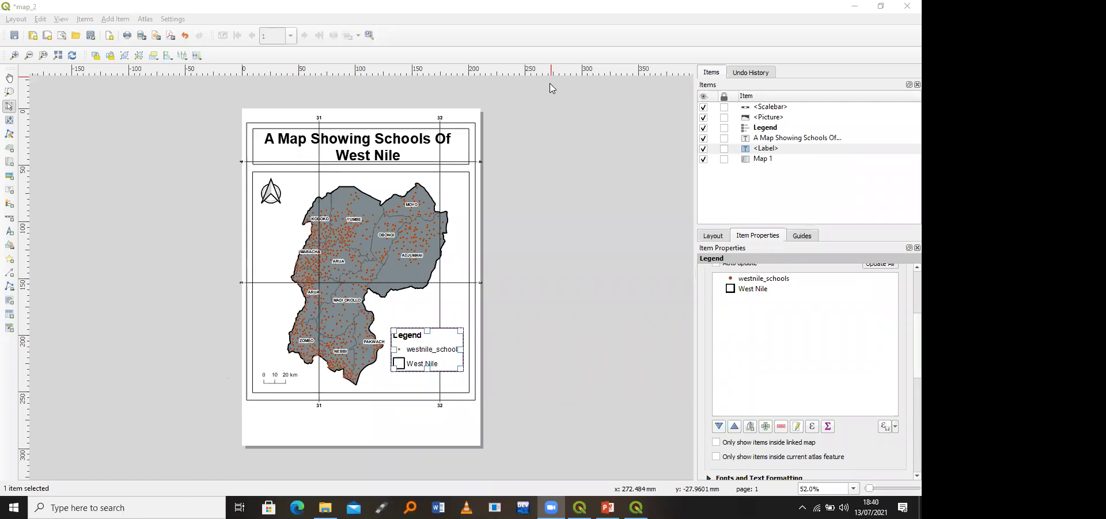
# Step: Switch to the main project window and show the feature count for the westnile_schools layer
pyautogui.click(854, 8)
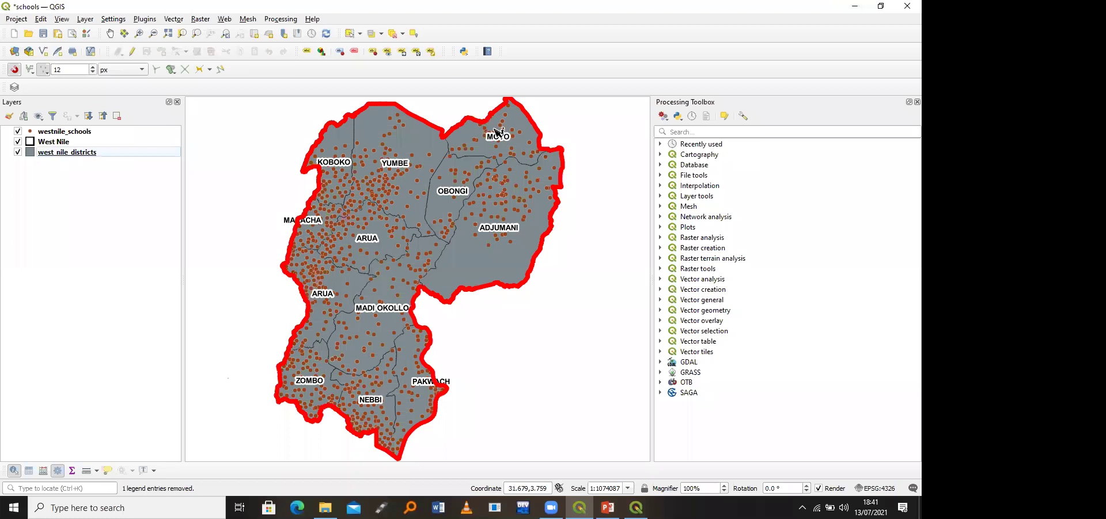
pyautogui.click(49, 135)
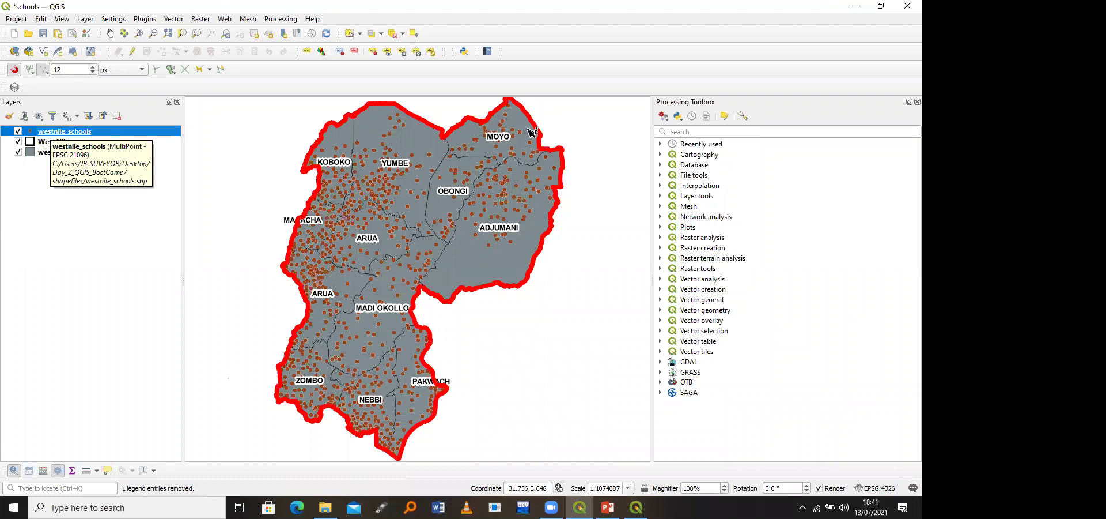
pyautogui.click(675, 131)
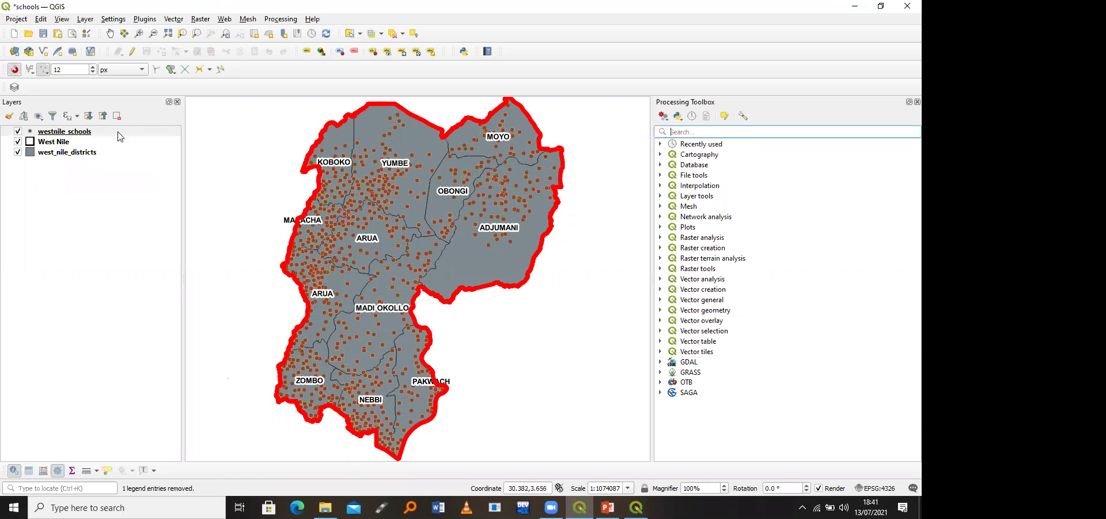
pyautogui.rightClick(120, 136)
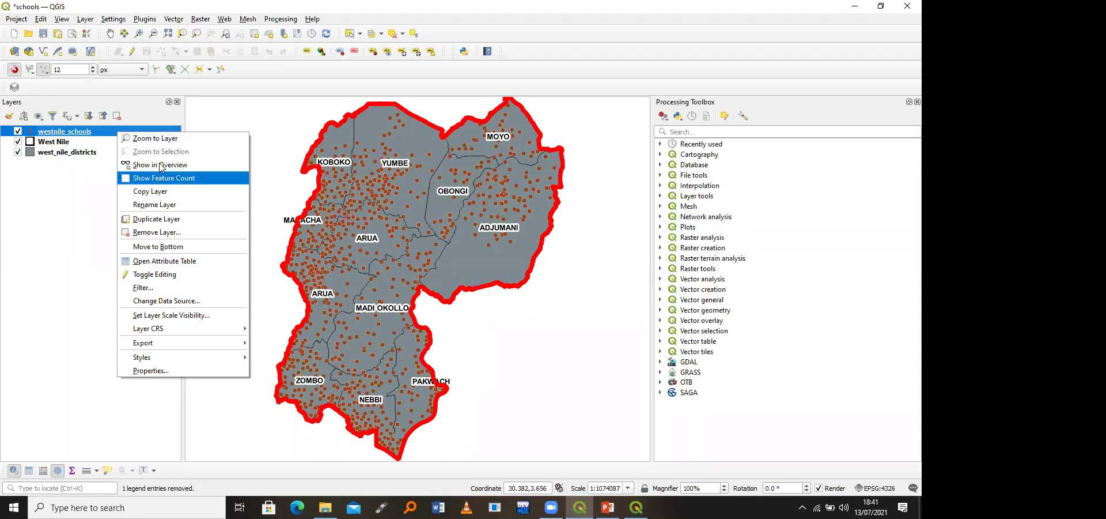
pyautogui.click(127, 180)
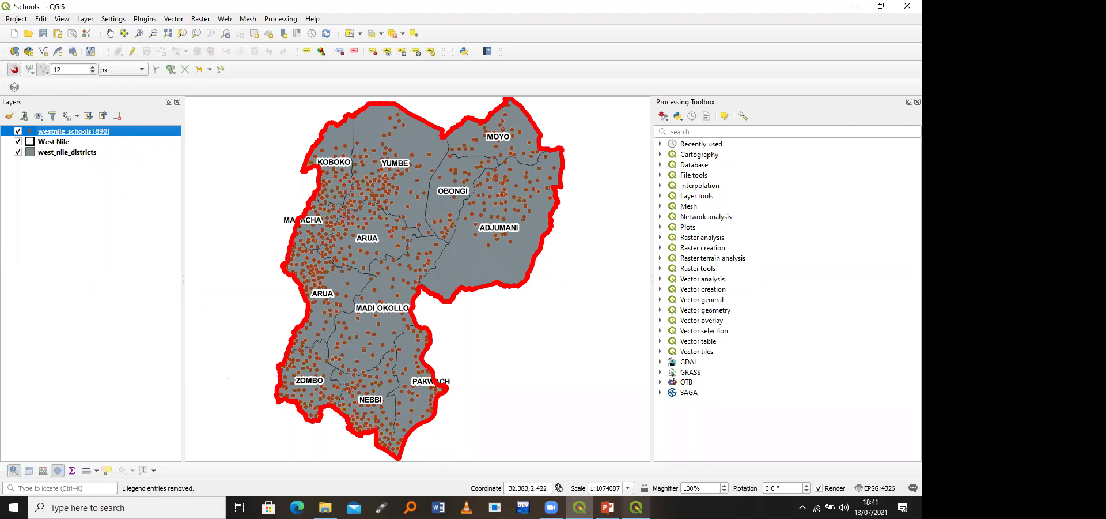
# Step: Return to the map_2 layout, refresh its view, and shift the legend slightly down and towards the map
pyautogui.click(635, 483)
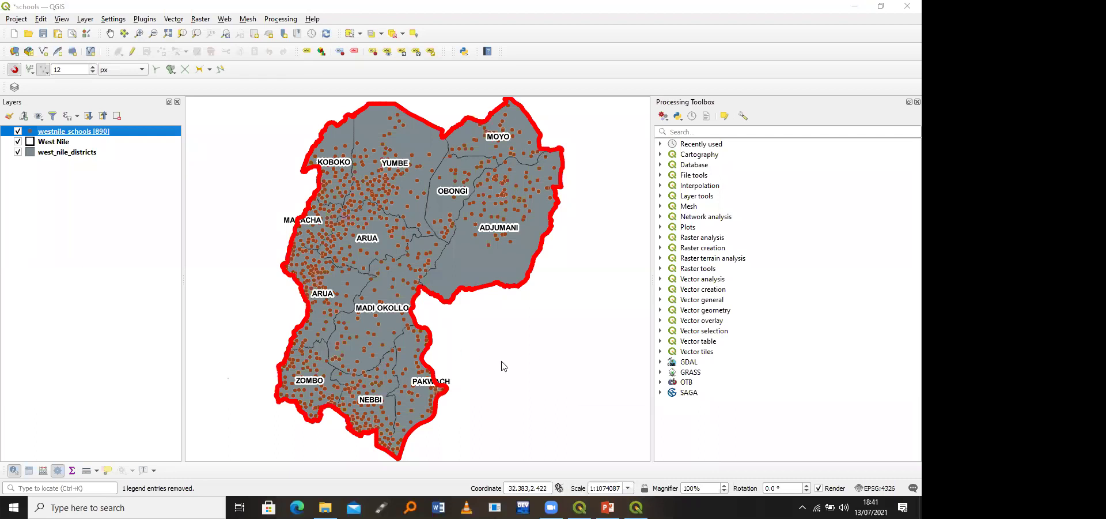
pyautogui.hotkey('alt', 'Tab')
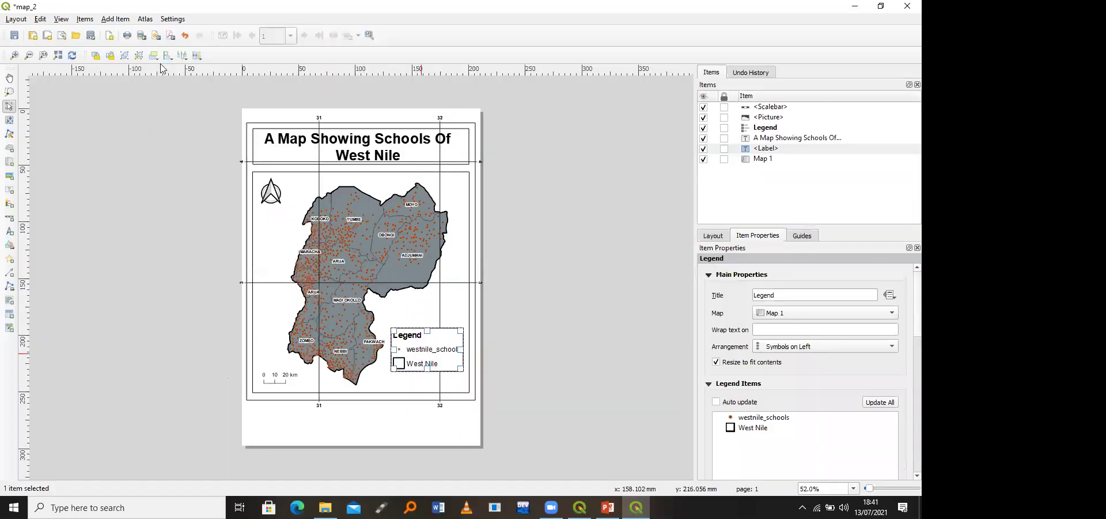
pyautogui.click(73, 55)
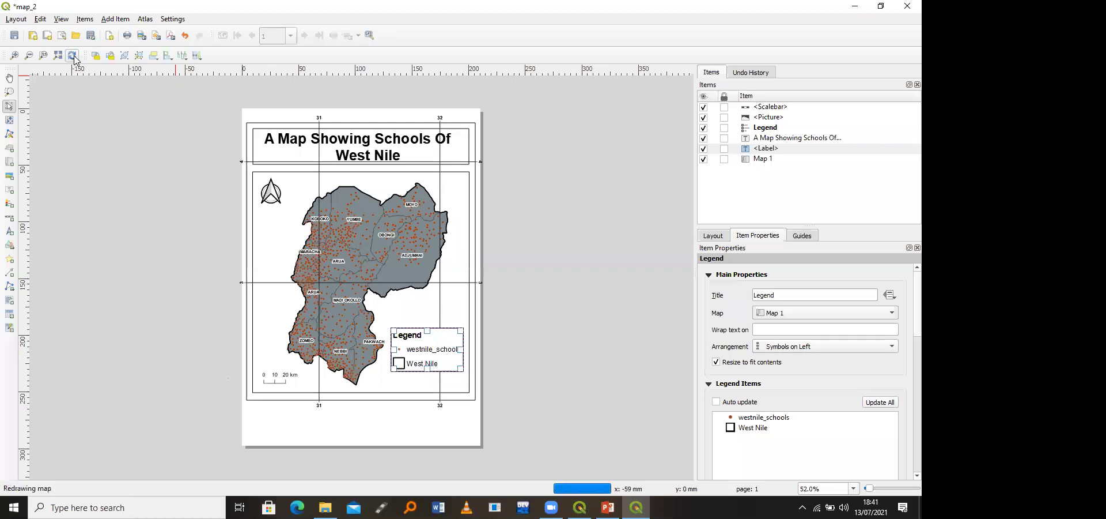
pyautogui.click(460, 423)
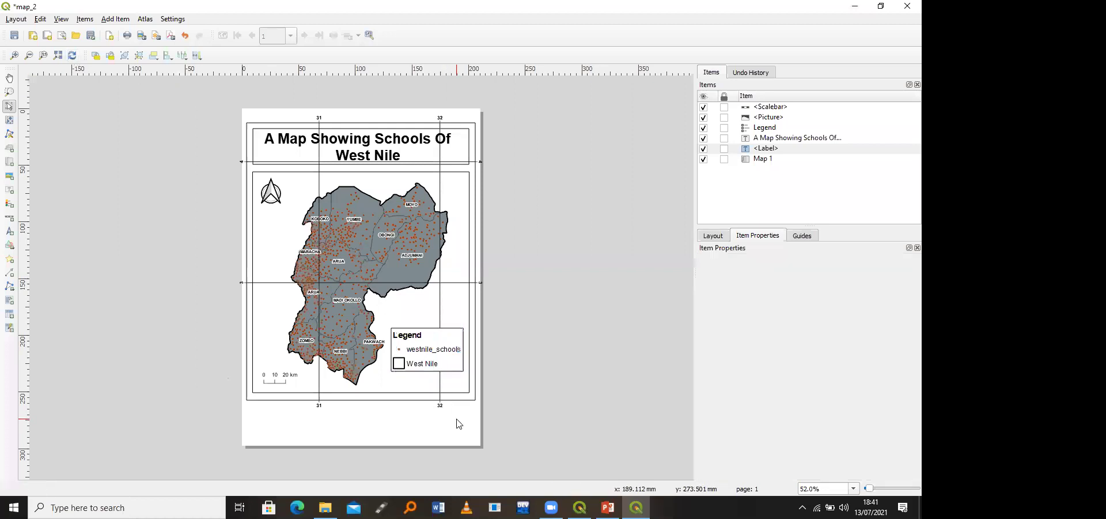
pyautogui.click(434, 362)
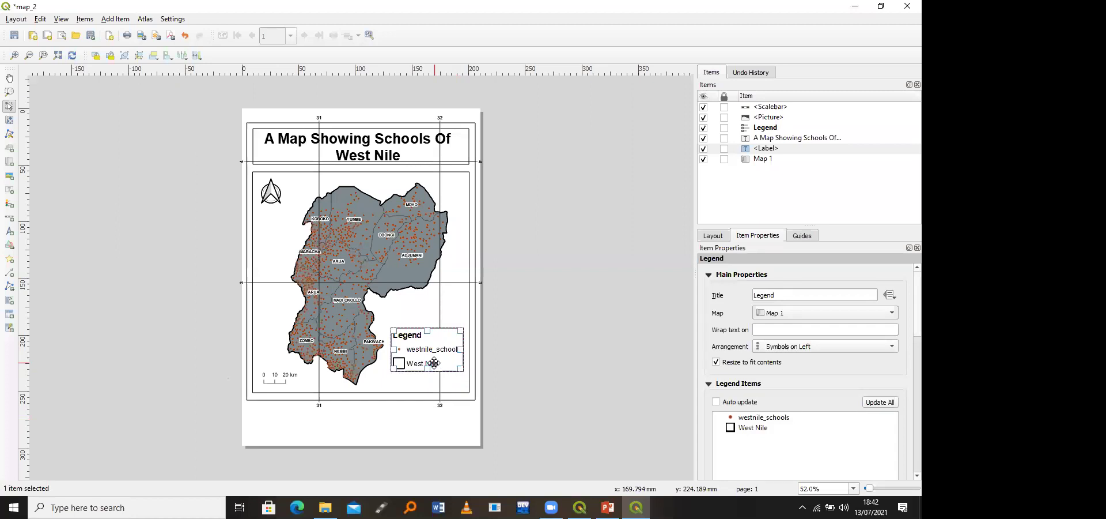
pyautogui.moveTo(434, 363); pyautogui.dragTo(426, 367)
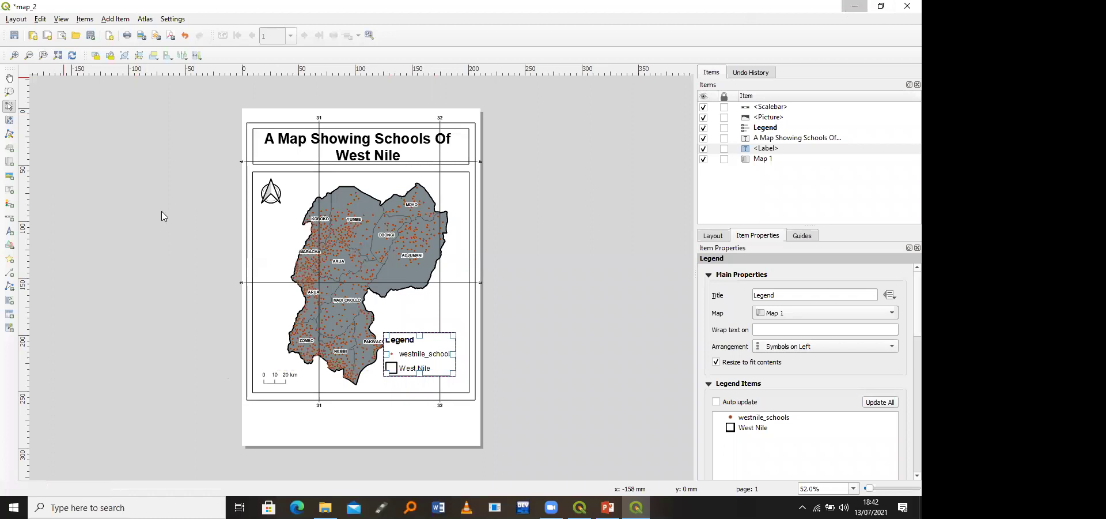
# Step: Enable auto update for the legend items so they follow the project layers, and nudge the legend slightly
pyautogui.click(854, 6)
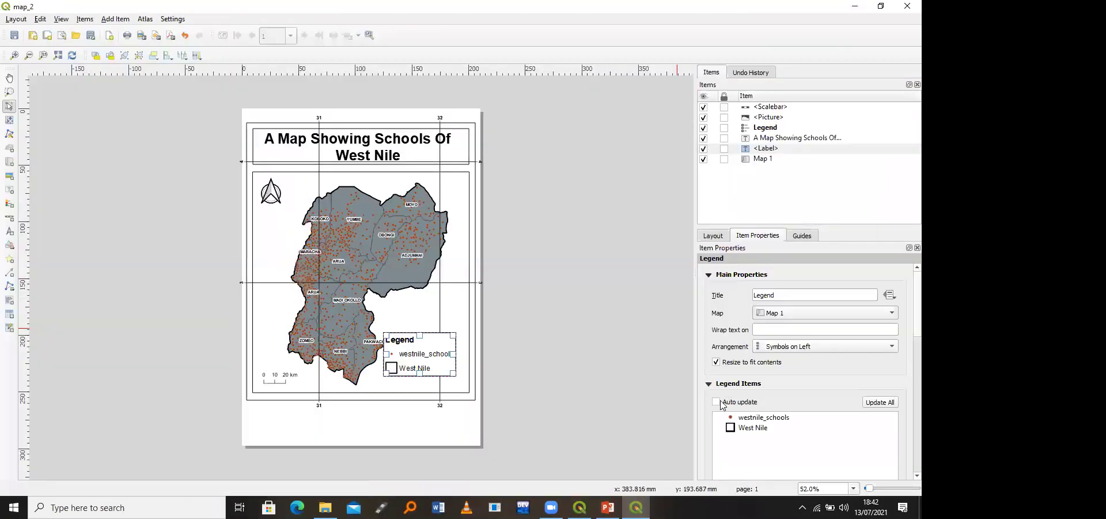
pyautogui.click(717, 402)
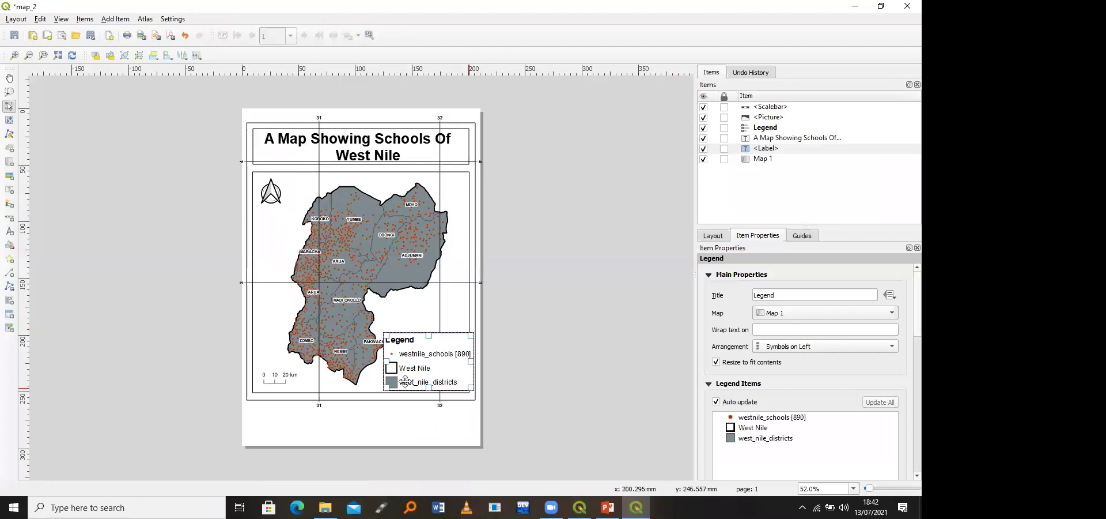
pyautogui.moveTo(416, 368); pyautogui.dragTo(417, 366)
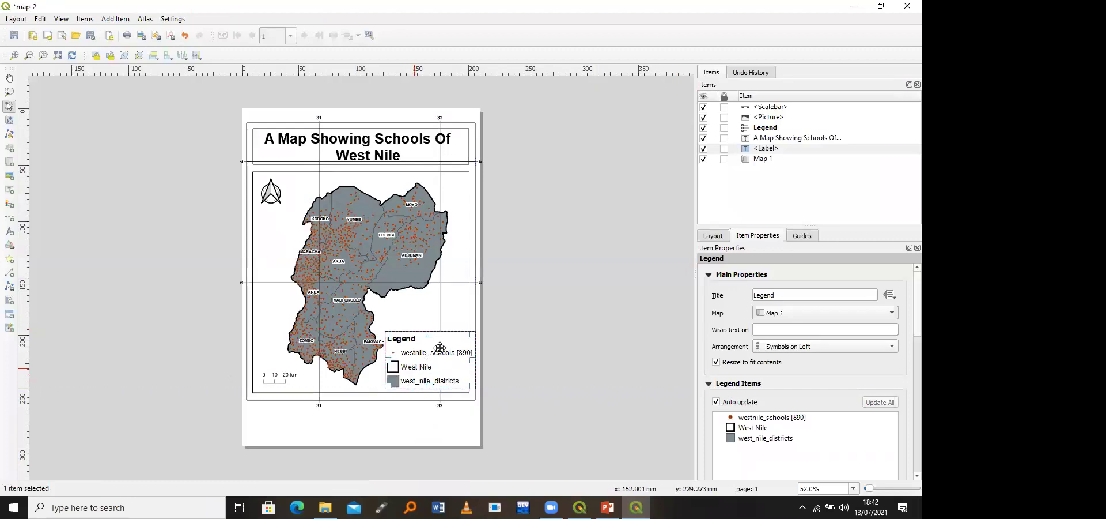
pyautogui.click(437, 440)
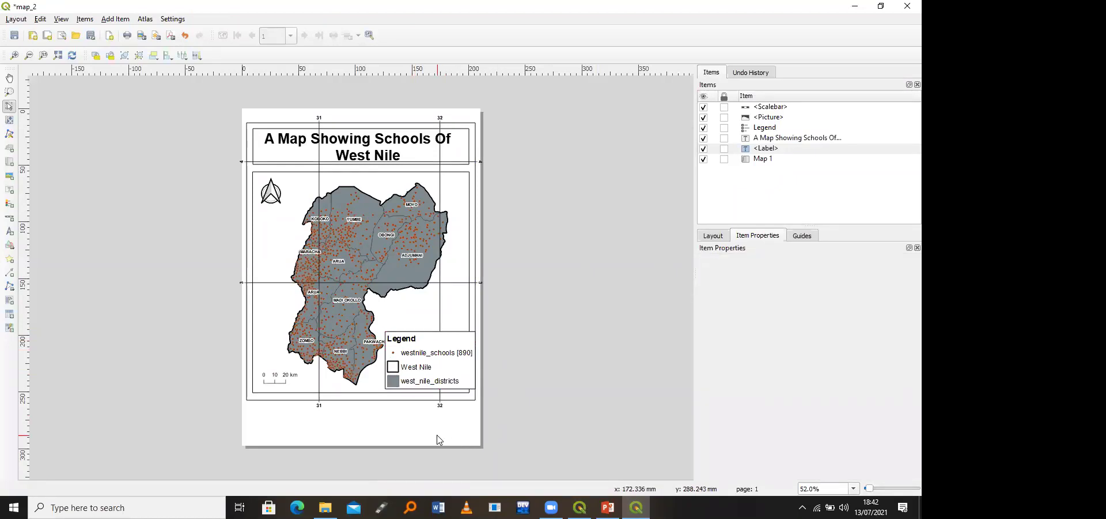
# Step: Bring up the legend's filtering options, including showing only items inside the linked map
pyautogui.click(427, 373)
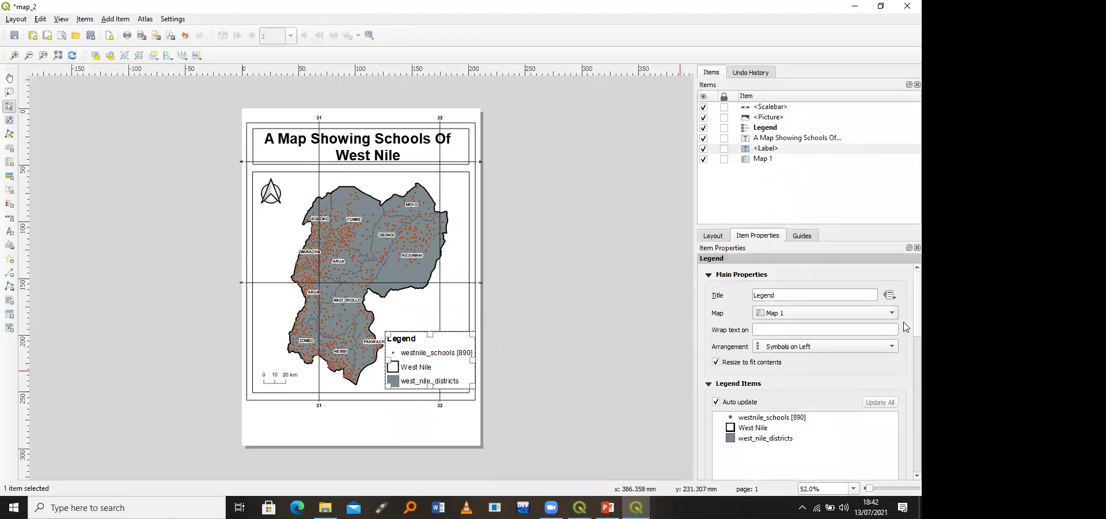
pyautogui.scroll(-2, 907, 347)
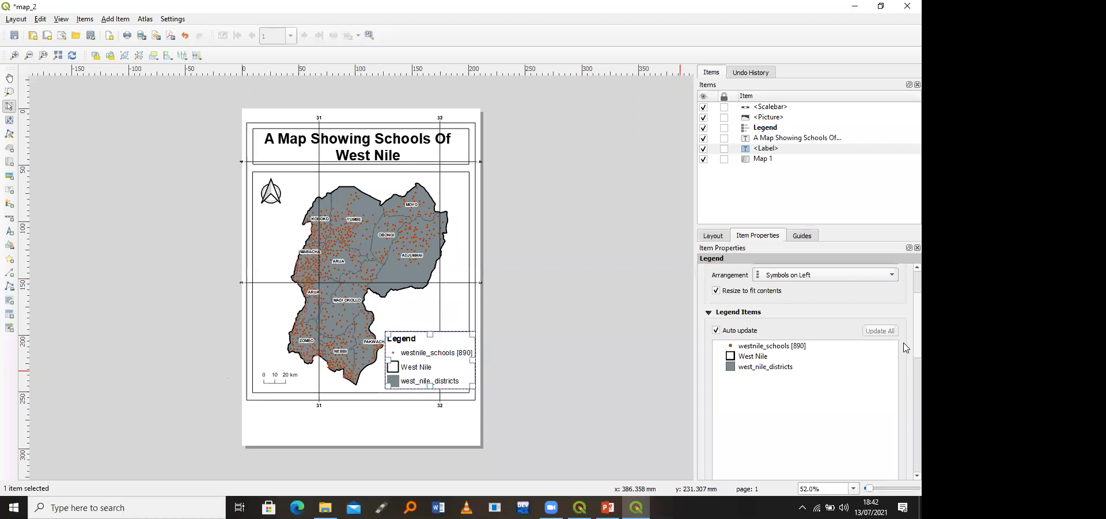
pyautogui.scroll(-1, 906, 349)
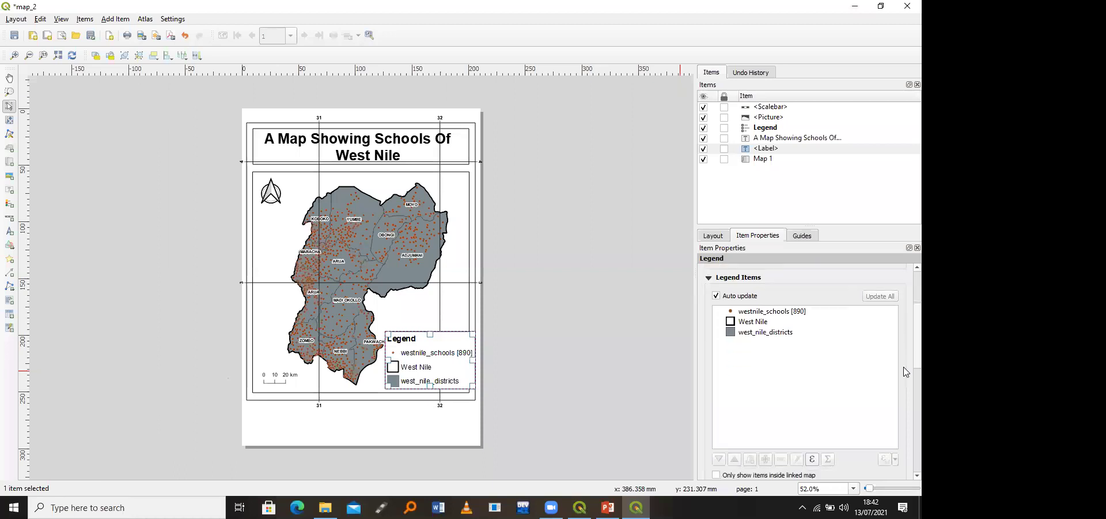
pyautogui.scroll(-2, 907, 378)
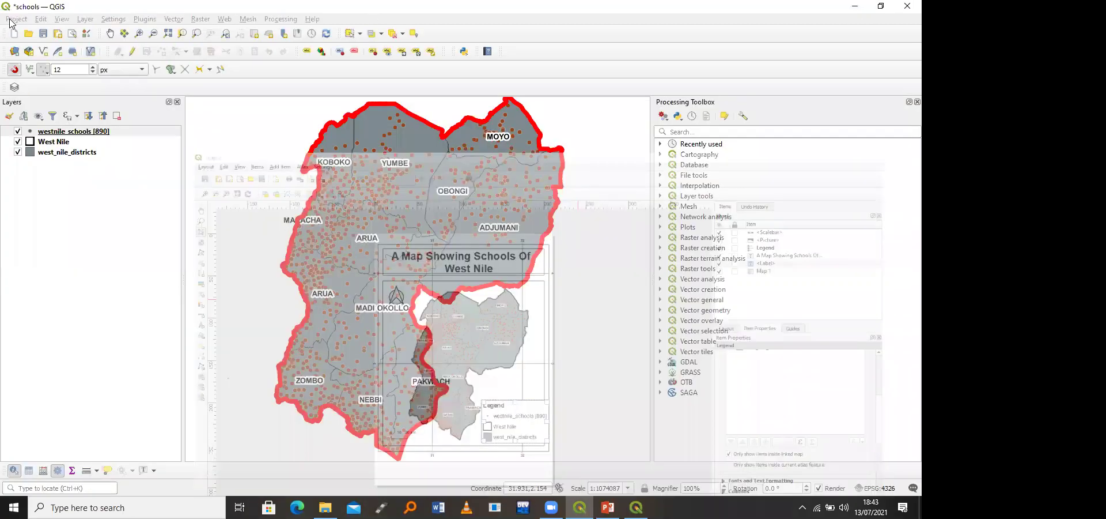
# Step: Create a new print layout titled mpa and add a map covering most of its page
pyautogui.click(10, 23)
pyautogui.moveTo(105, 254)
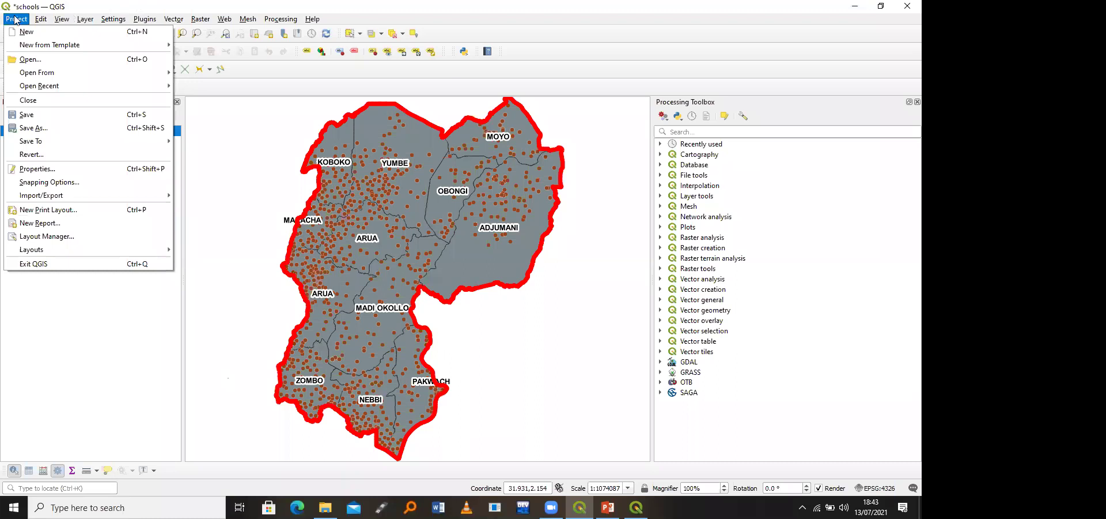
pyautogui.click(104, 210)
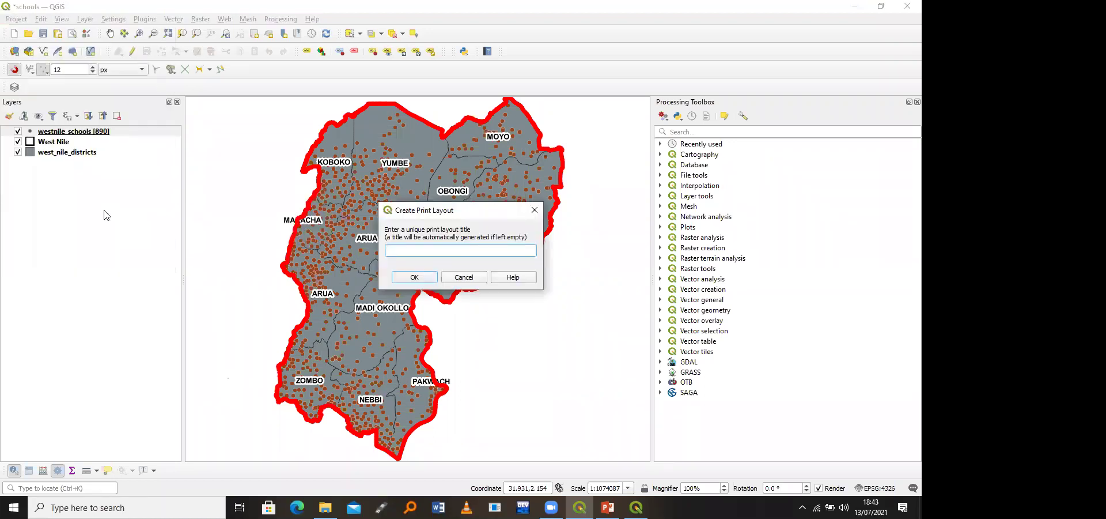
pyautogui.write('mpa')
pyautogui.press('Return')
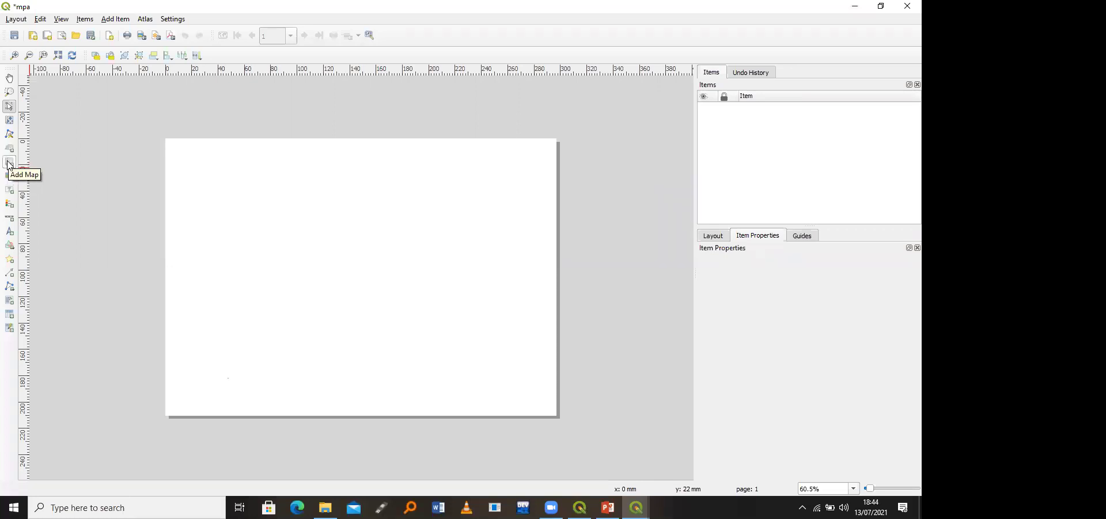
pyautogui.click(9, 161)
pyautogui.moveTo(180, 155); pyautogui.dragTo(544, 392)
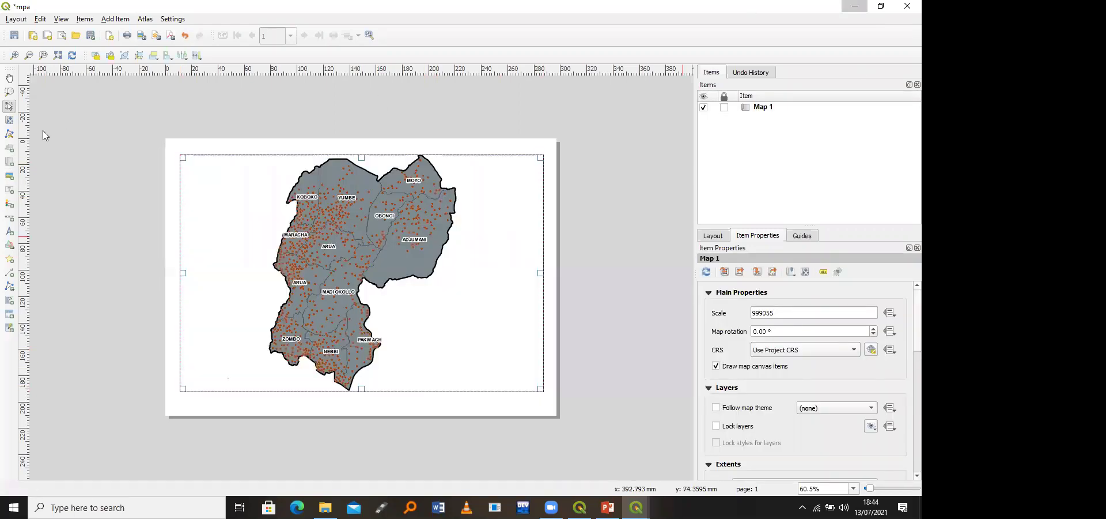
# Step: Hide all three layers in the main project and refresh the mpa layout to match
pyautogui.click(855, 7)
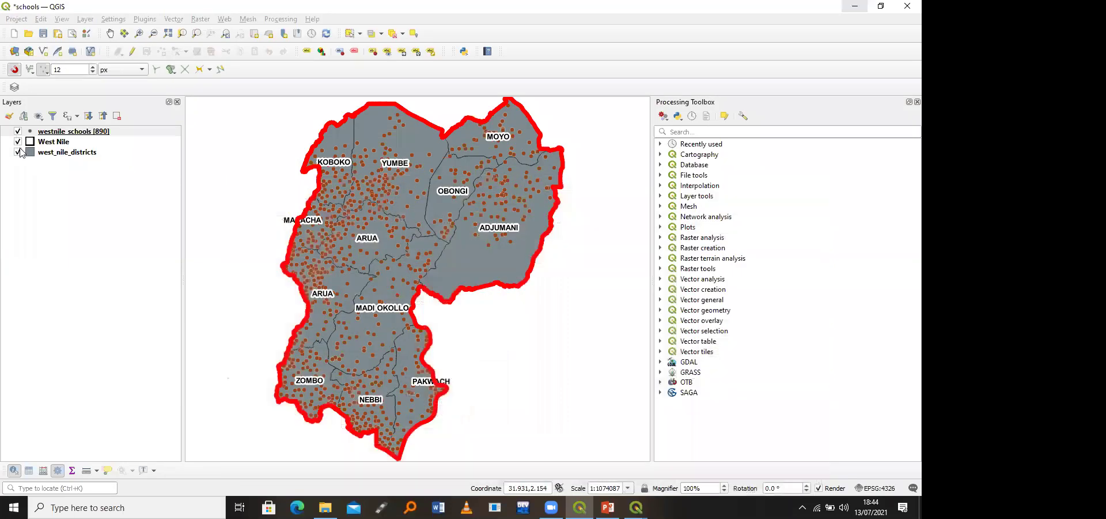
pyautogui.click(17, 131)
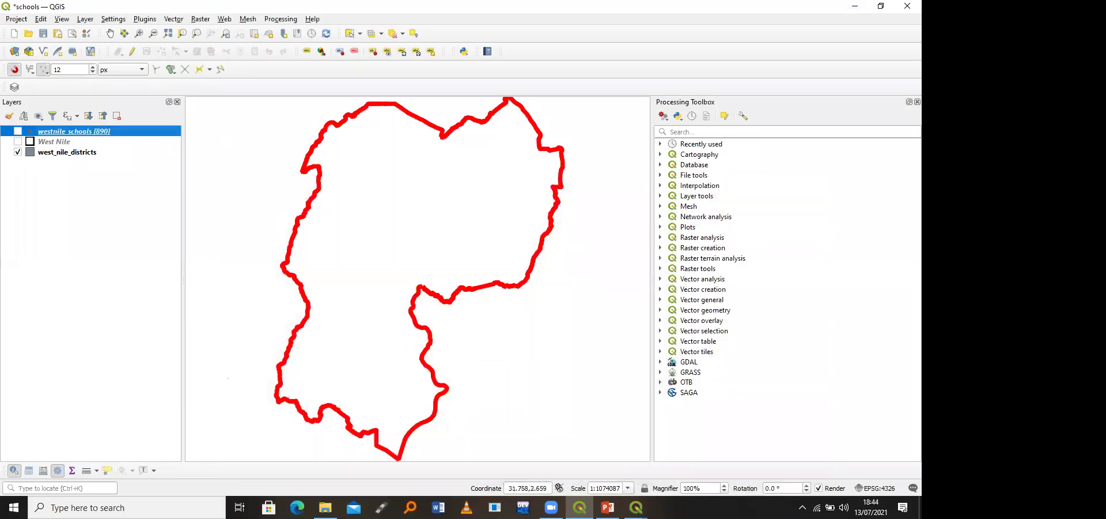
pyautogui.click(18, 152)
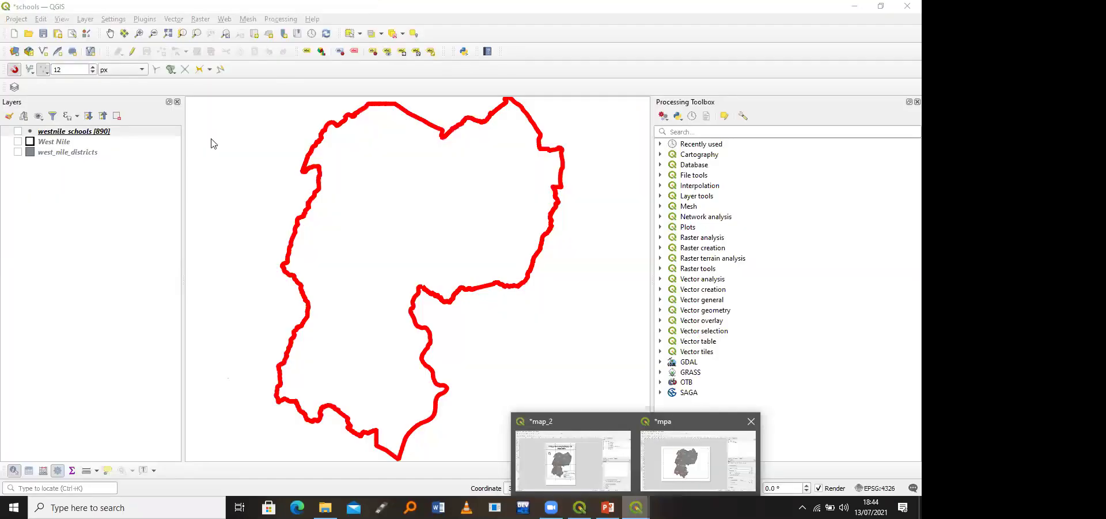
pyautogui.click(691, 461)
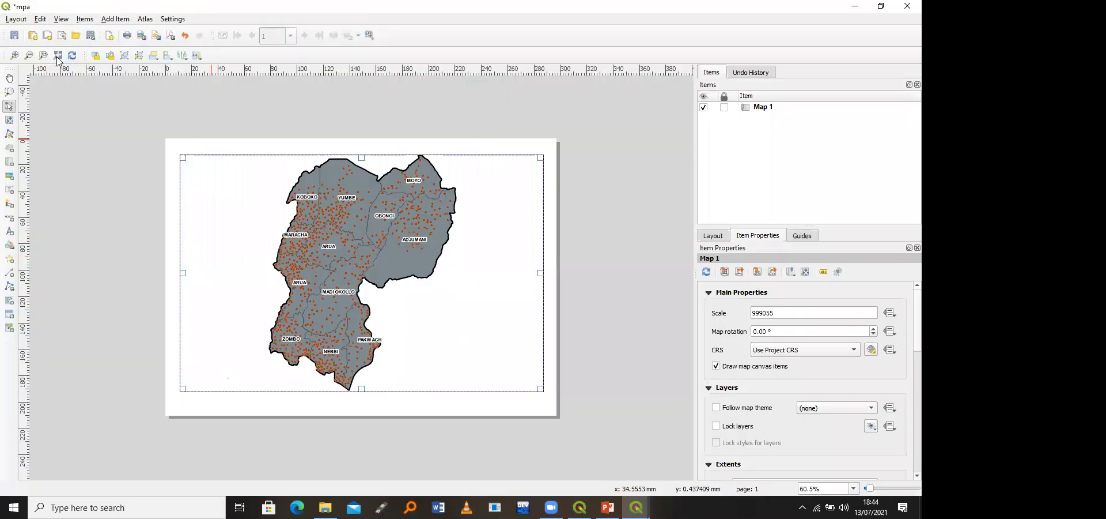
pyautogui.click(72, 56)
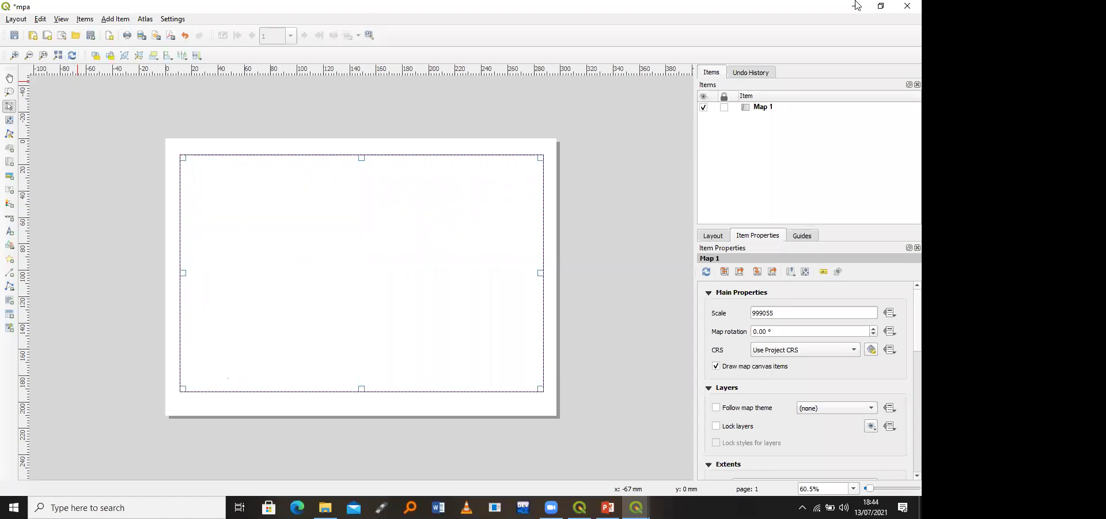
# Step: Check the main project's layers again, return to the mpa layout, and delete its map
pyautogui.hotkey('alt', 'Tab')
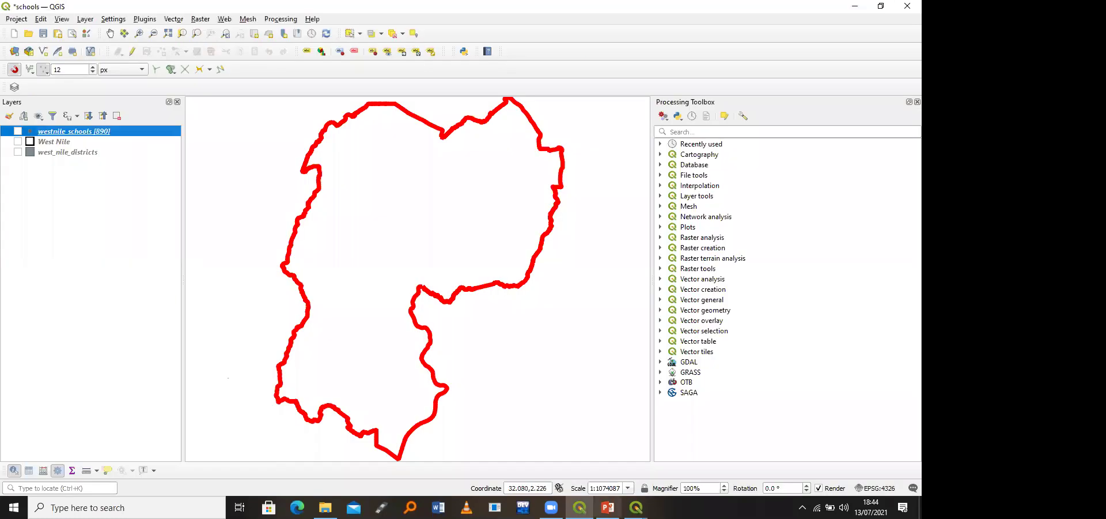
pyautogui.moveTo(636, 507)
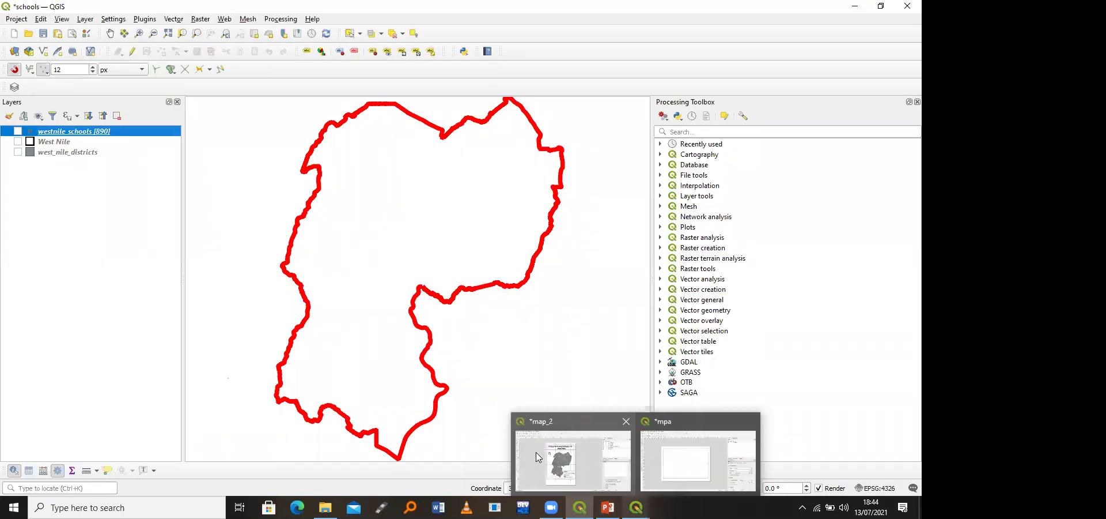
pyautogui.click(653, 460)
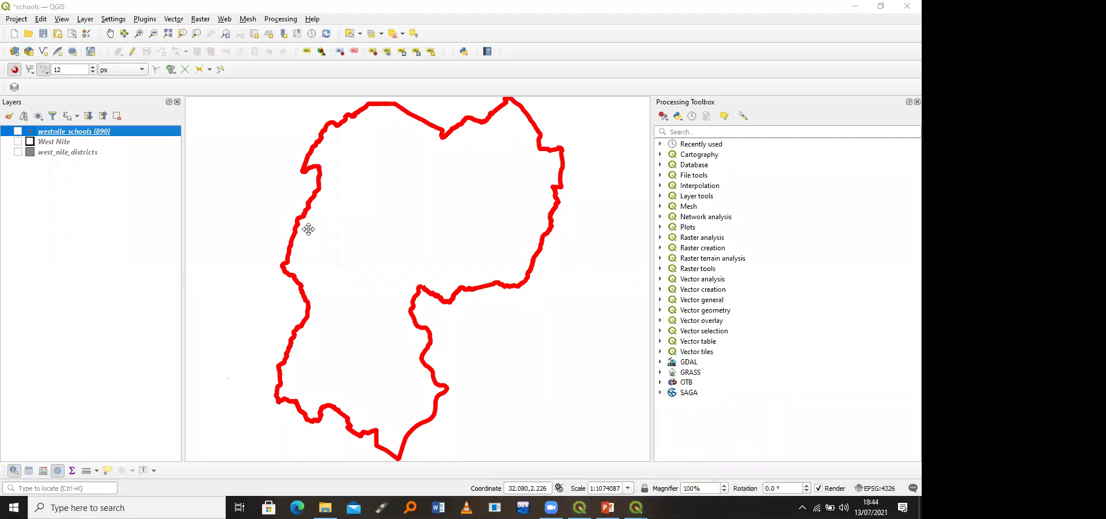
pyautogui.press('Delete')
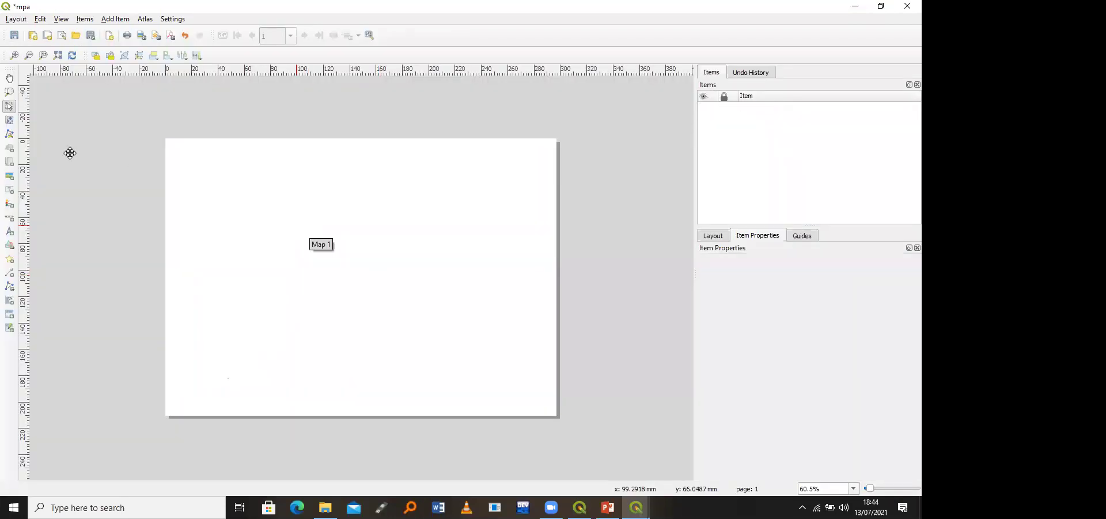
# Step: Add a map over most of the mpa page and fill it by showing all three project layers and refreshing the layout
pyautogui.click(8, 160)
pyautogui.moveTo(180, 153); pyautogui.dragTo(547, 398)
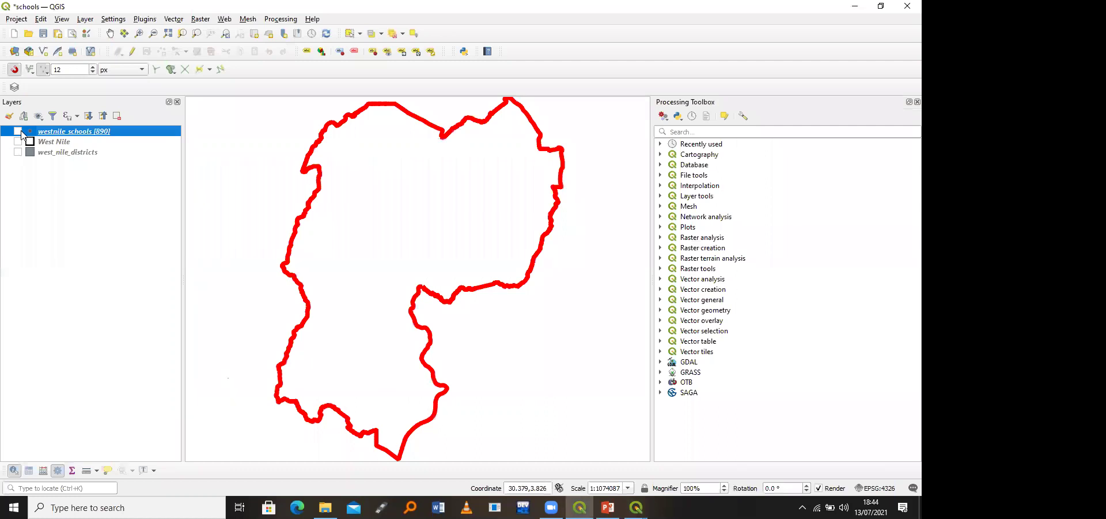
pyautogui.click(18, 152)
pyautogui.click(17, 132)
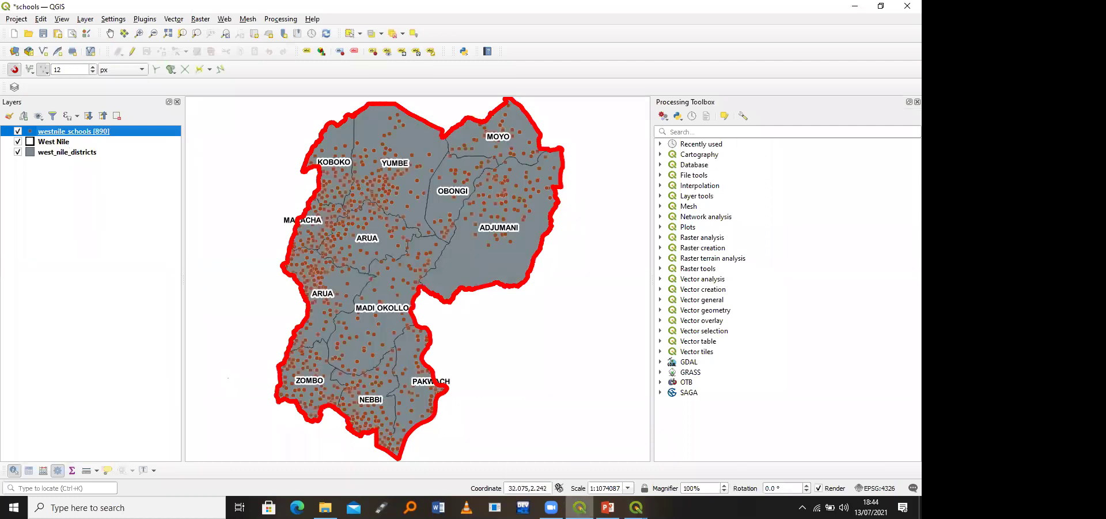
pyautogui.moveTo(636, 507)
pyautogui.click(678, 460)
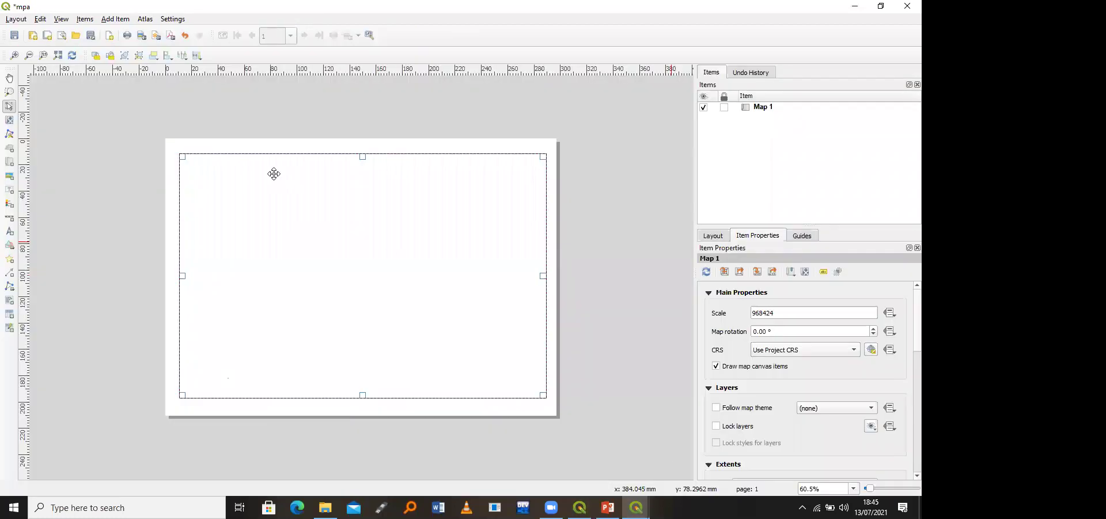
pyautogui.click(69, 55)
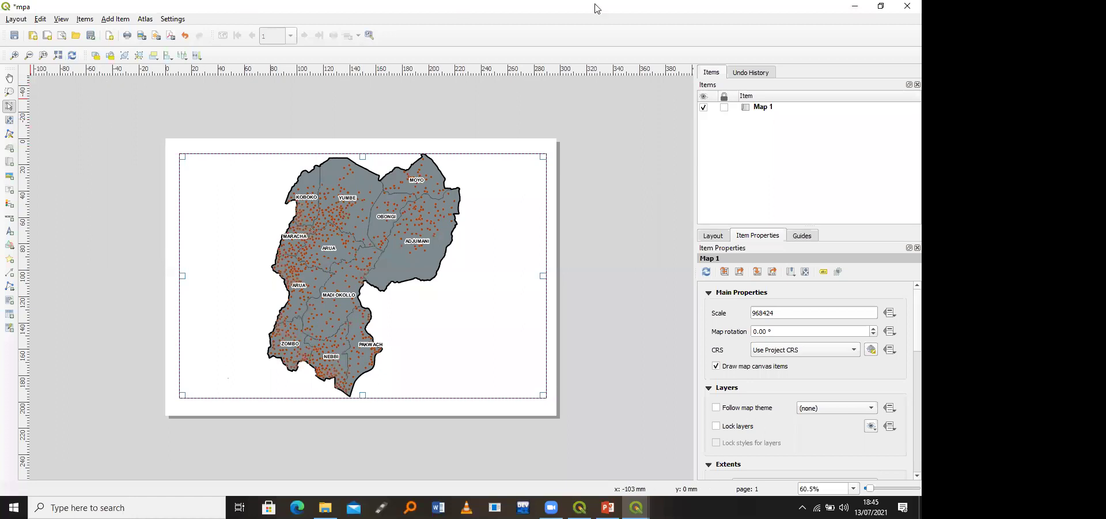
# Step: Return to the map_2 layout and review the legend's properties, from its main settings down to its frame and background
pyautogui.click(858, 2)
pyautogui.click(582, 503)
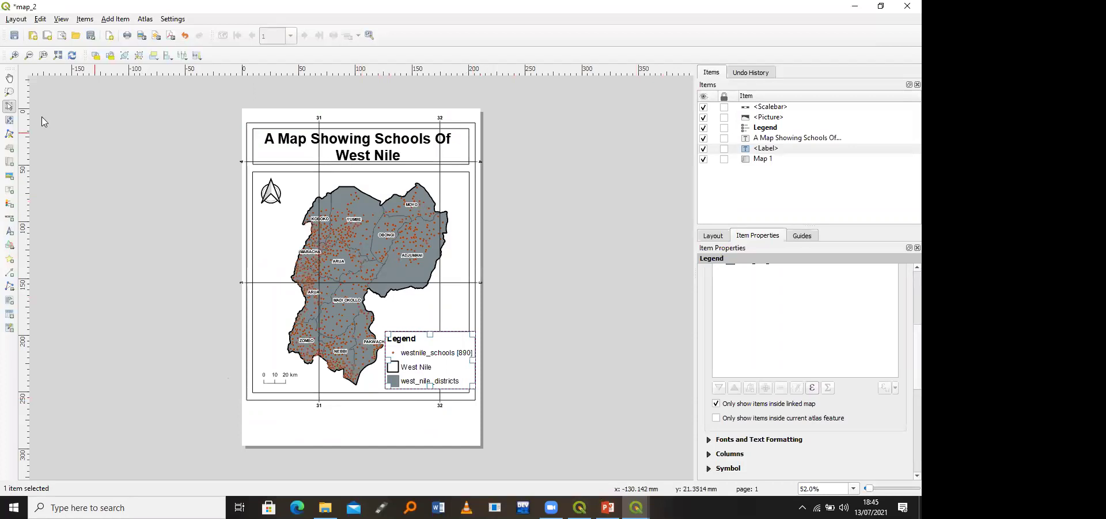
pyautogui.press('c')
pyautogui.scroll(5, 906, 357)
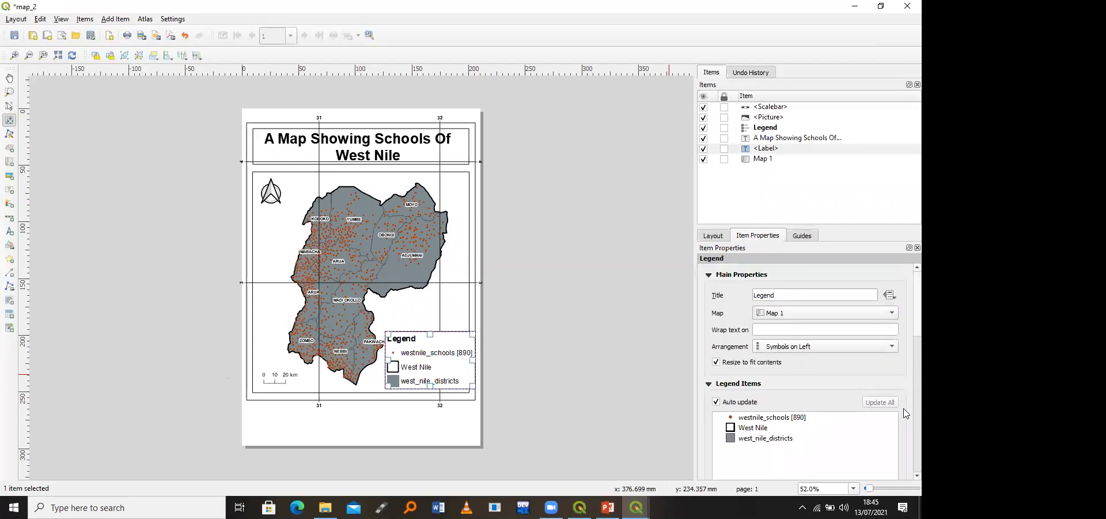
pyautogui.scroll(-3, 906, 414)
pyautogui.scroll(-3, 906, 384)
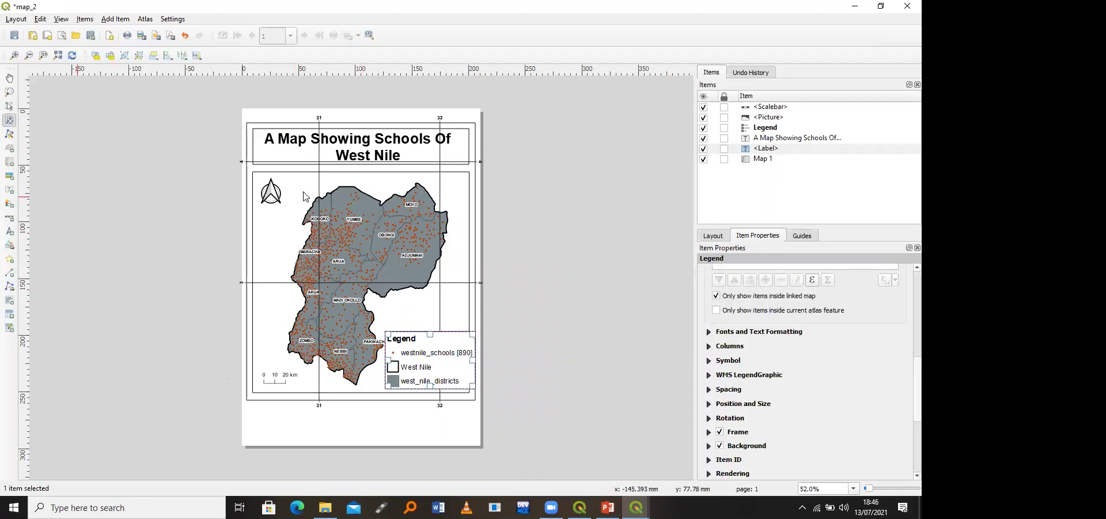
# Step: Select the empty framed label surrounding the map body and look through its frame, background and variable settings
pyautogui.click(9, 106)
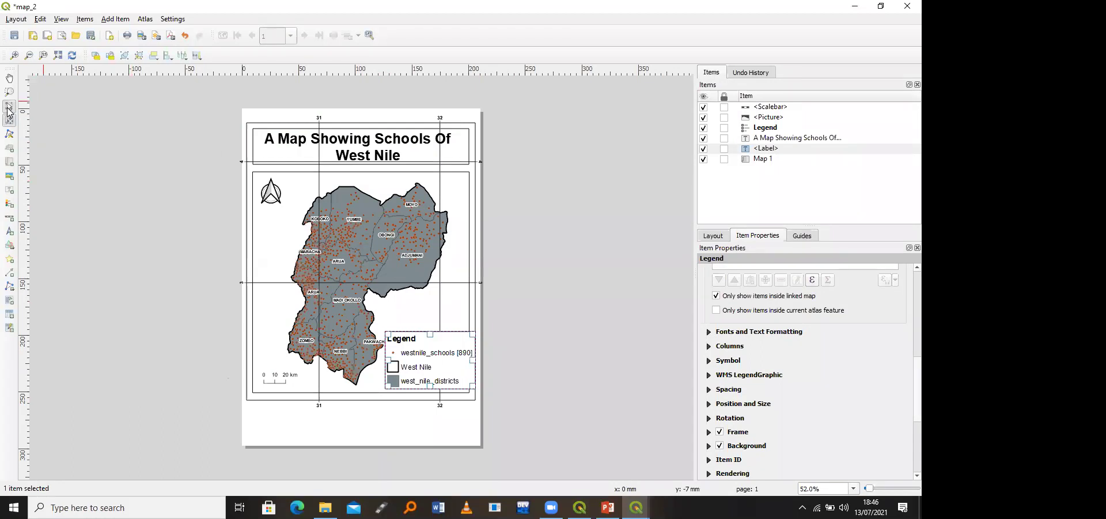
pyautogui.click(257, 217)
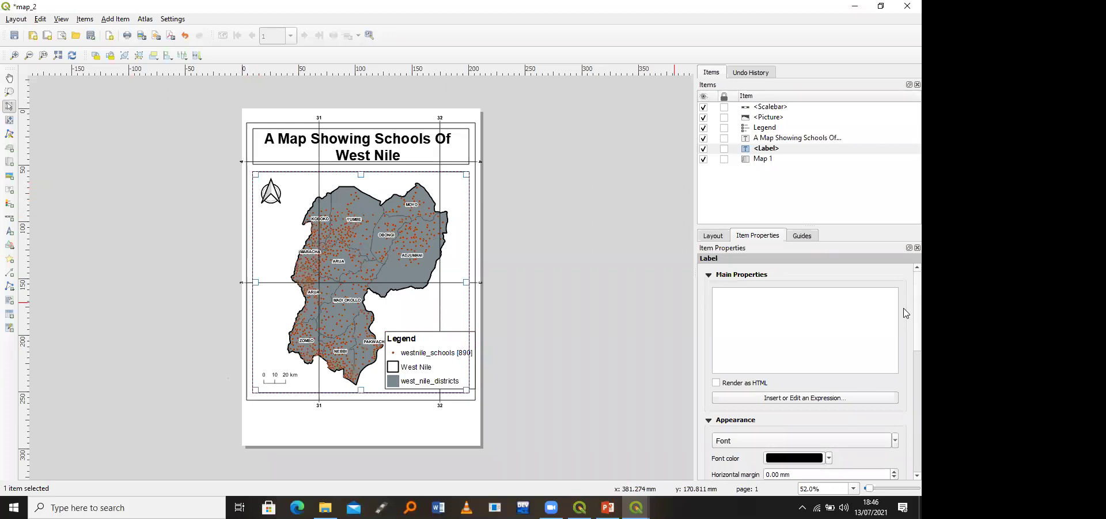
pyautogui.scroll(-10, 904, 340)
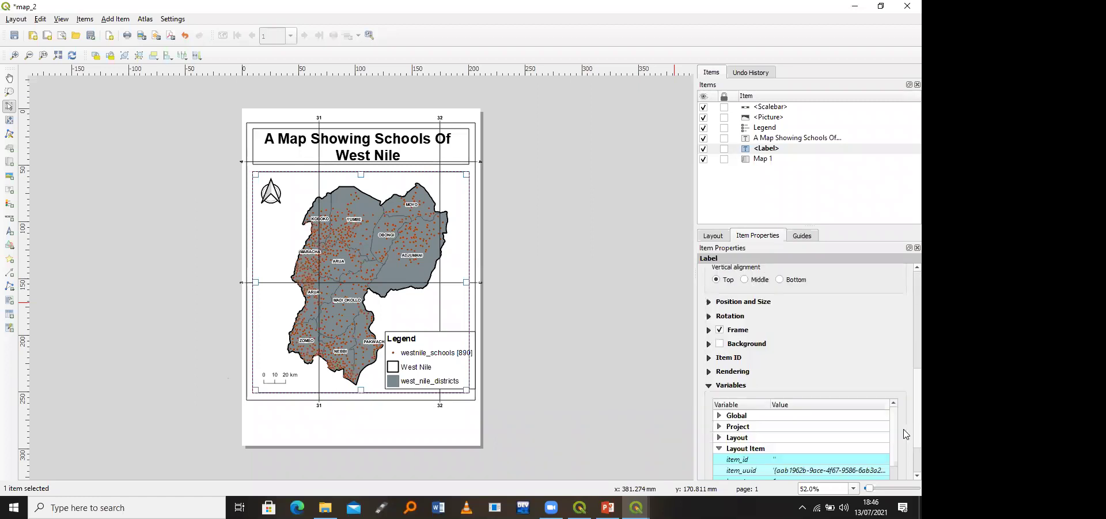
pyautogui.scroll(-2, 905, 436)
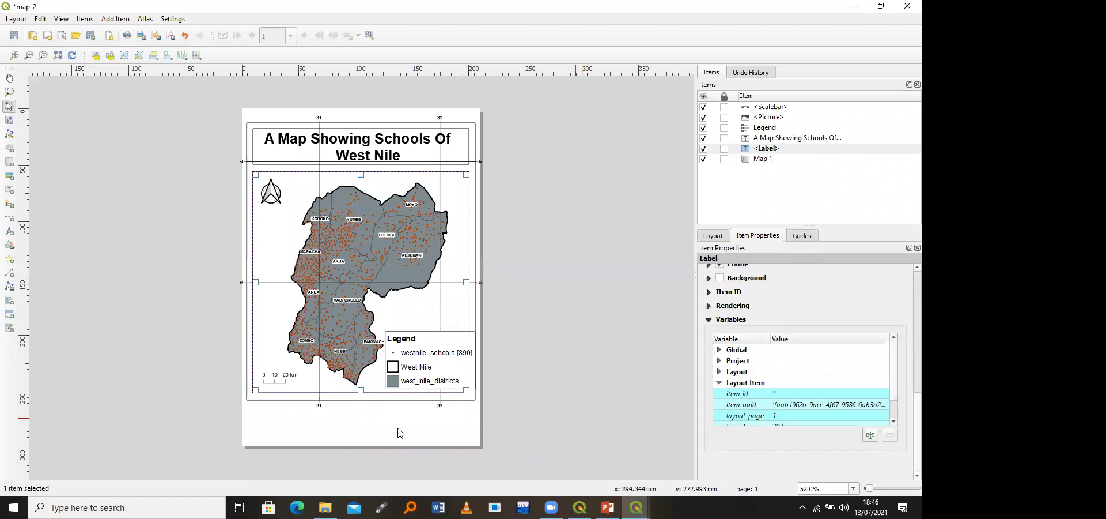
# Step: Select Map 1 in the map_2 layout and open the properties of its Grid 1
pyautogui.click(389, 397)
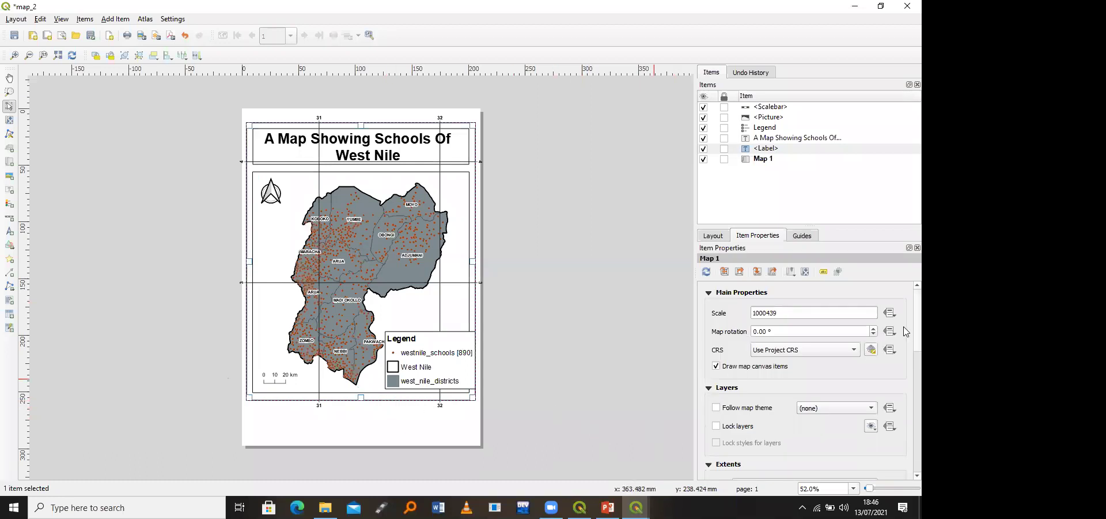
pyautogui.scroll(-2, 907, 345)
pyautogui.scroll(-10, 905, 404)
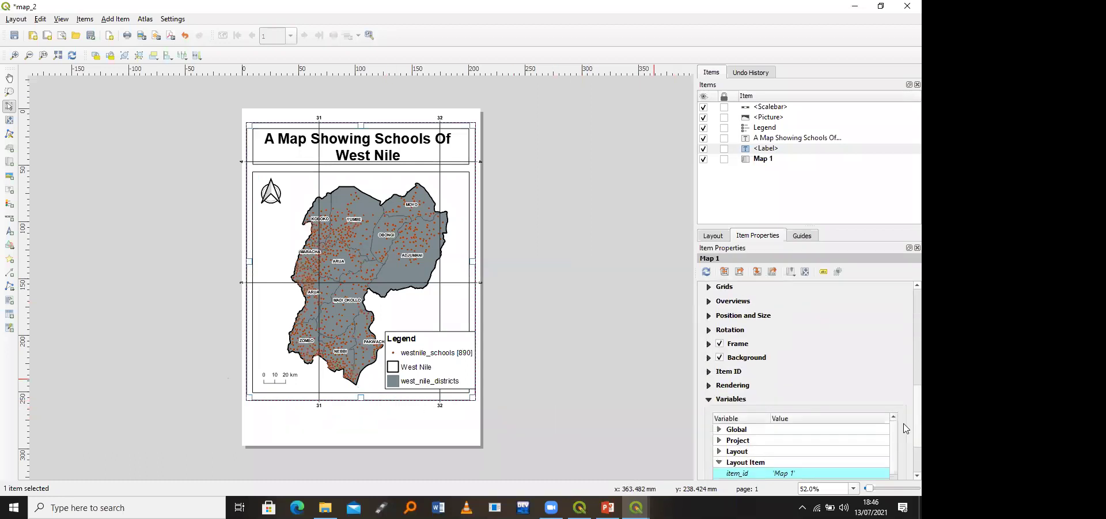
pyautogui.scroll(3, 906, 403)
pyautogui.click(709, 346)
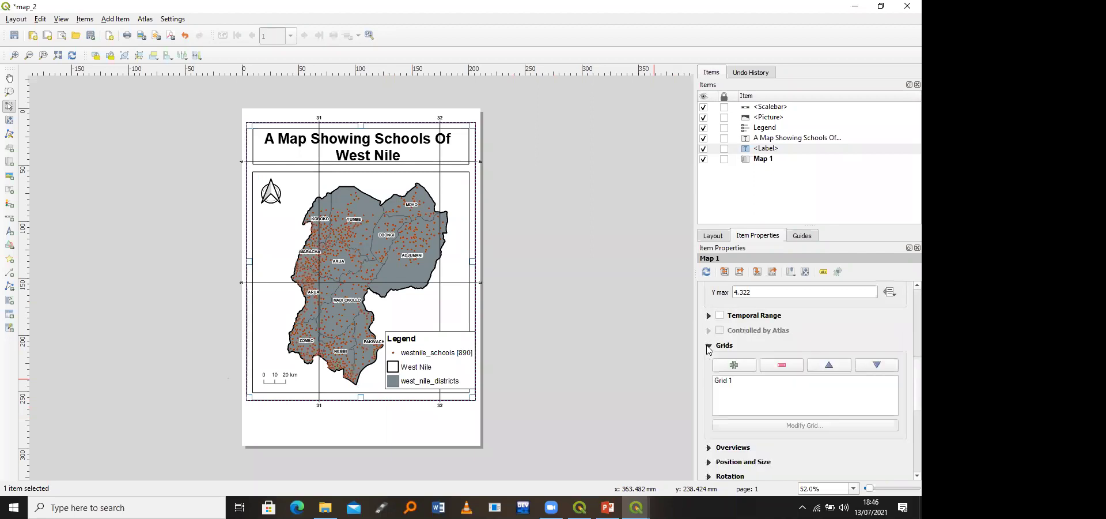
pyautogui.click(728, 382)
pyautogui.click(750, 426)
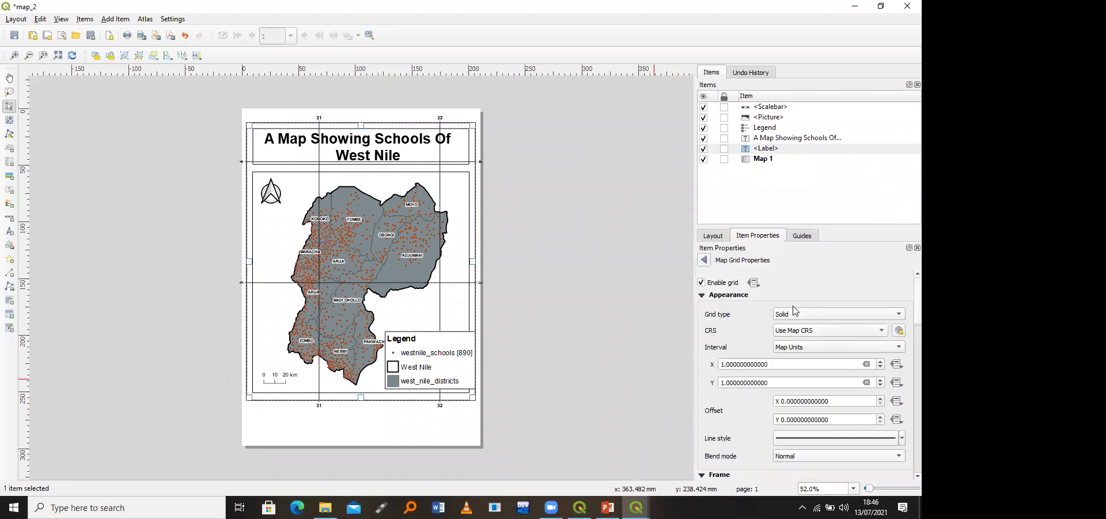
# Step: Try the Cross, Markers, and Frame and annotations only types on the map grid, and restore the Solid type
pyautogui.click(821, 314)
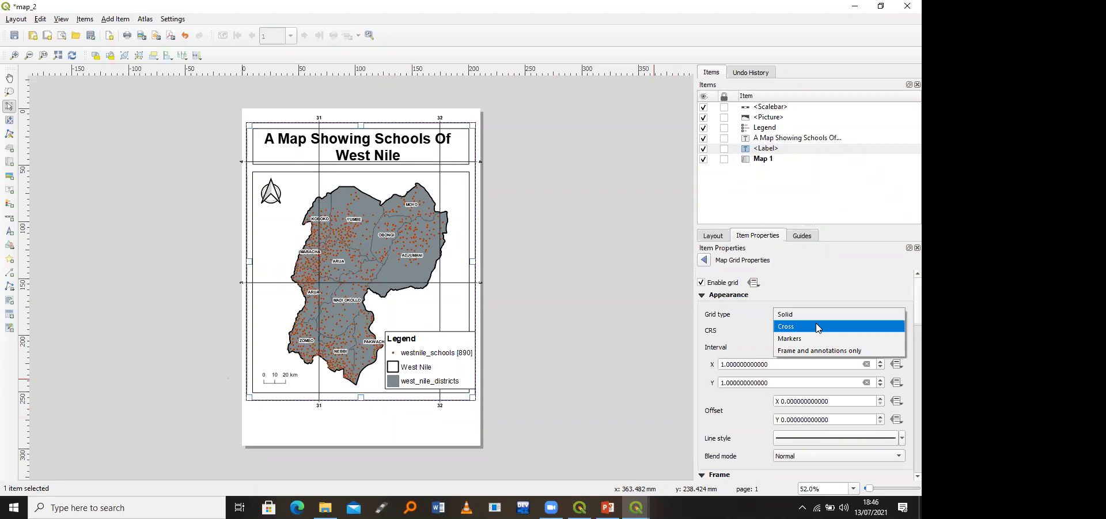
pyautogui.click(818, 326)
pyautogui.click(813, 314)
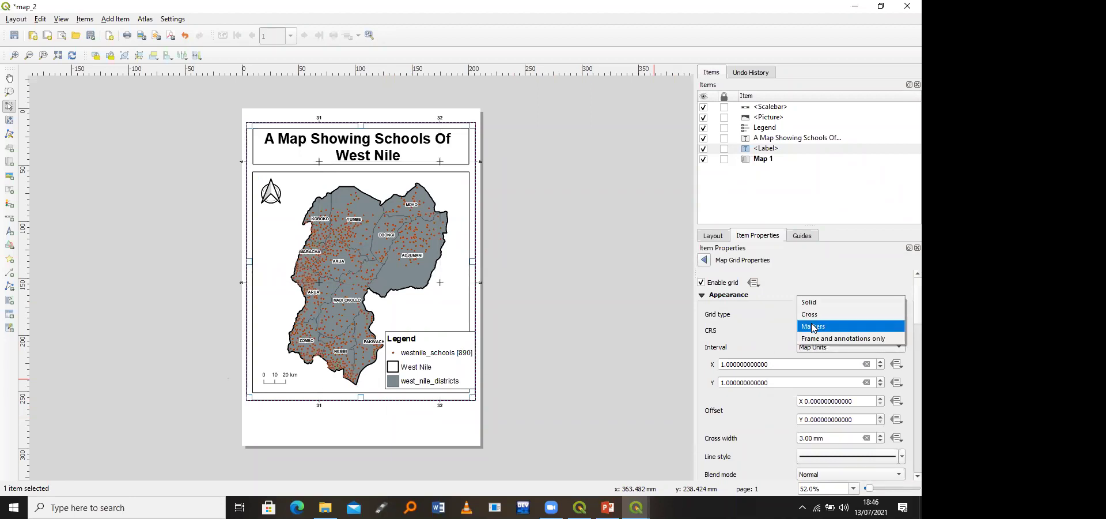
pyautogui.click(814, 326)
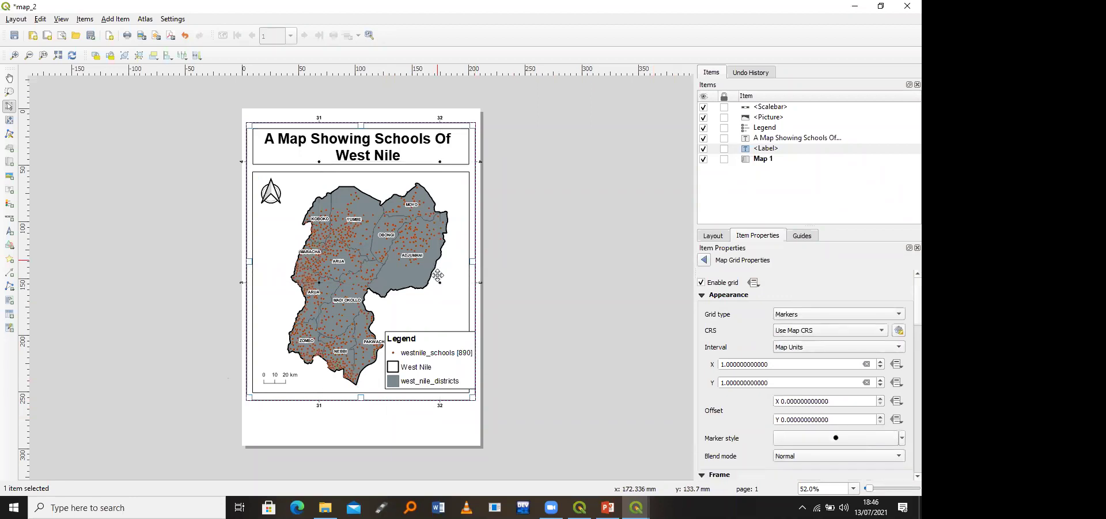
pyautogui.click(832, 316)
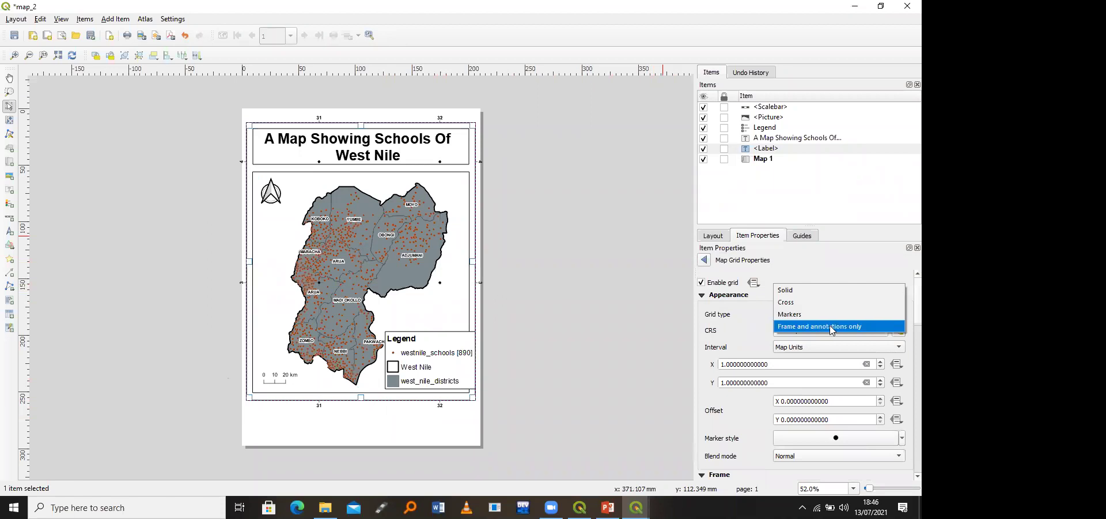
pyautogui.click(830, 326)
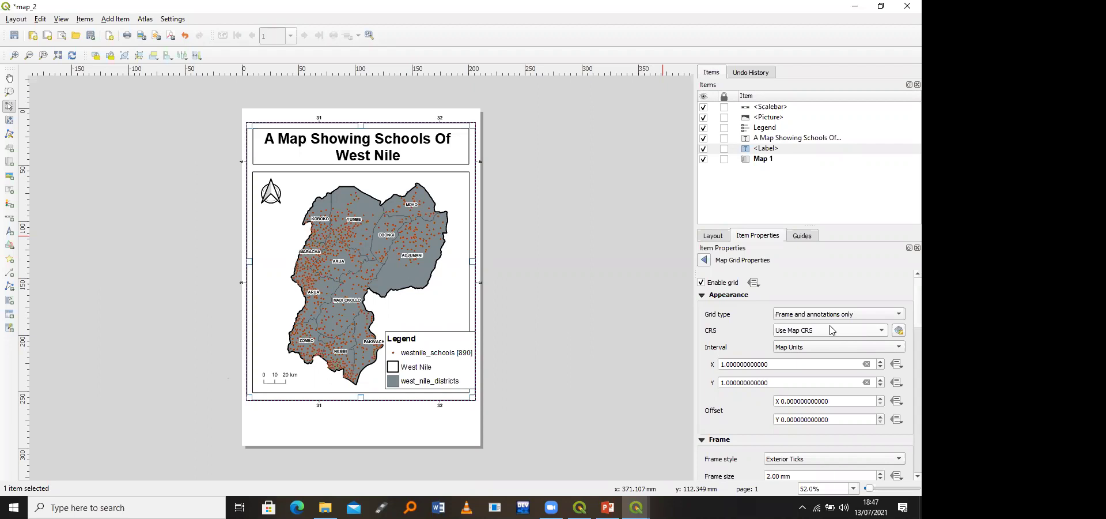
pyautogui.click(820, 314)
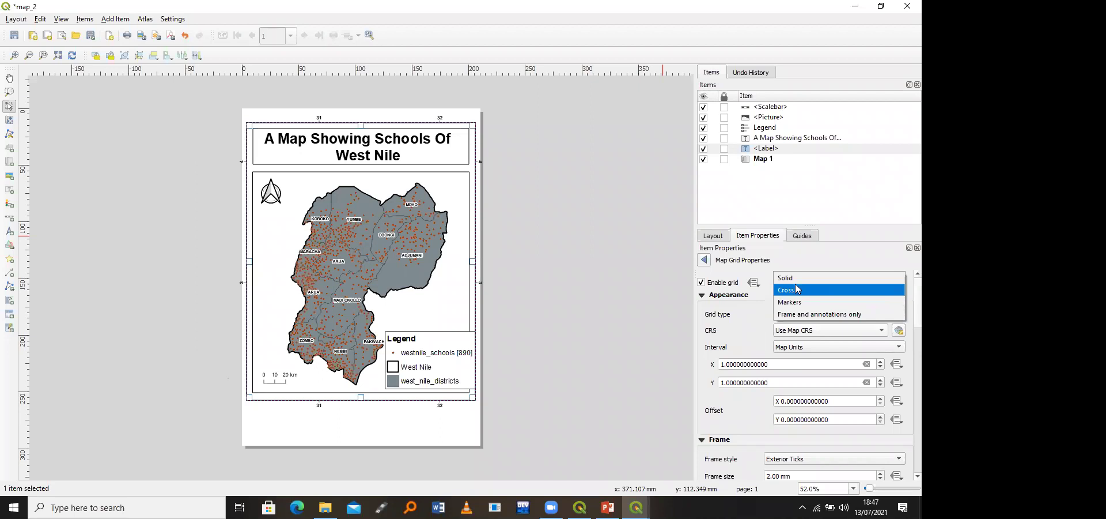
pyautogui.click(839, 278)
# Step: Compare the Exterior Ticks frame style with No Frame on the map grid and settle on No Frame
pyautogui.scroll(-3, 807, 345)
pyautogui.click(808, 305)
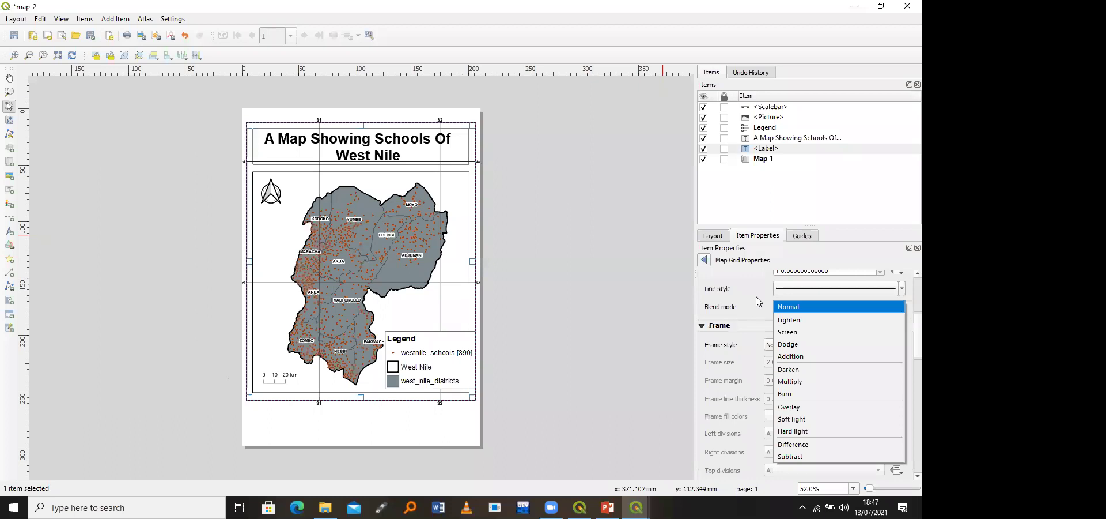
pyautogui.scroll(-5, 903, 324)
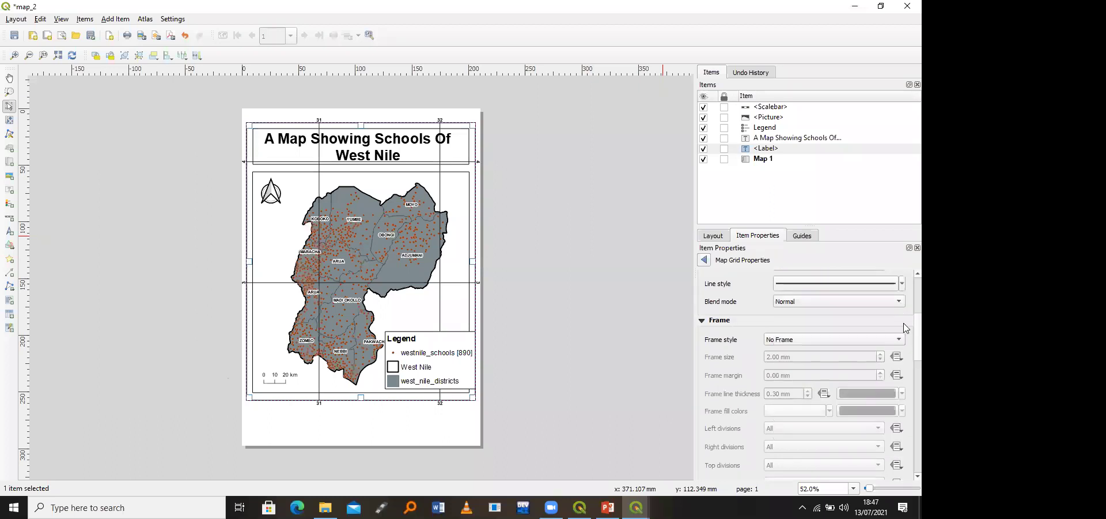
pyautogui.scroll(3, 904, 345)
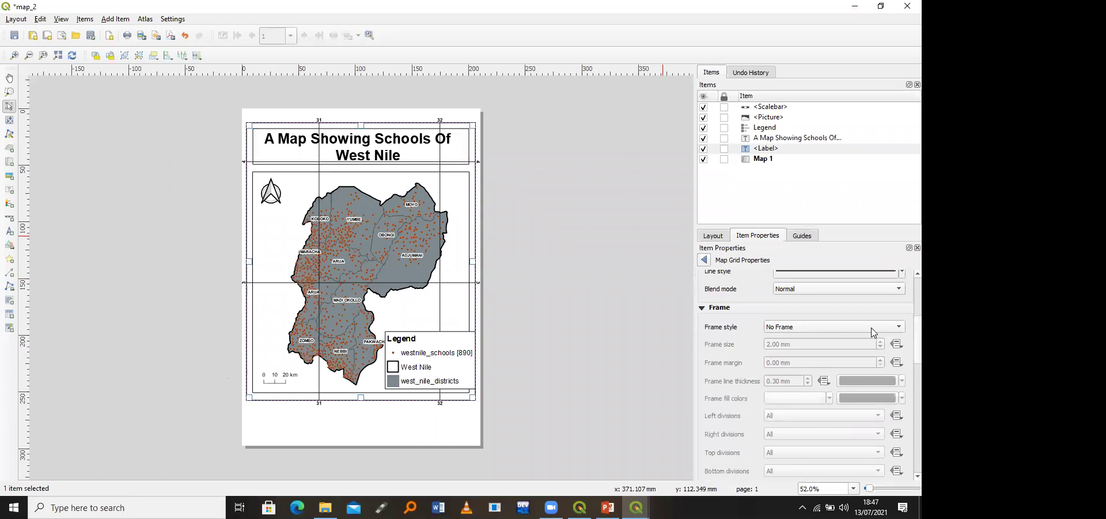
pyautogui.click(834, 327)
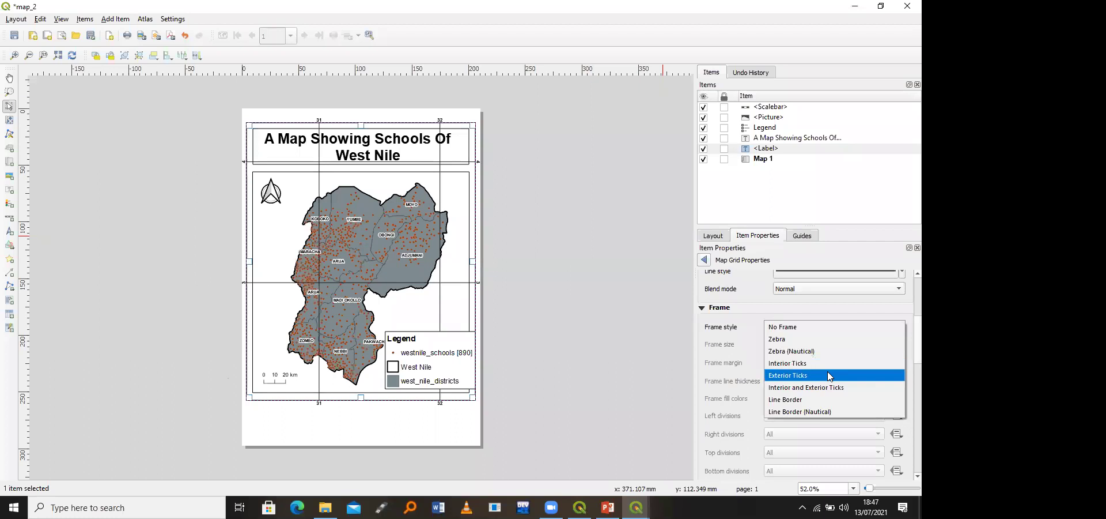
pyautogui.click(828, 376)
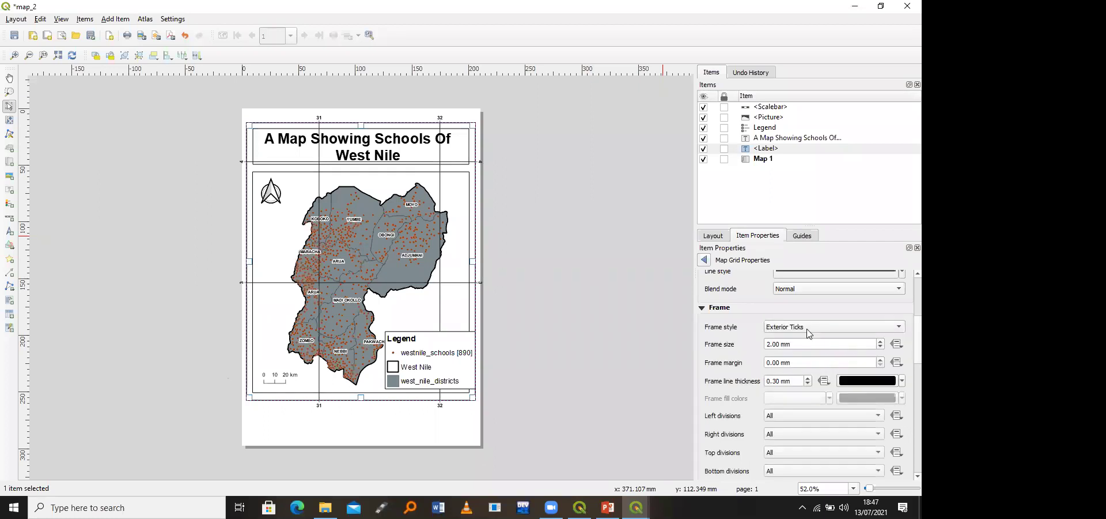
pyautogui.hotkey('alt', 'Down')
pyautogui.click(793, 284)
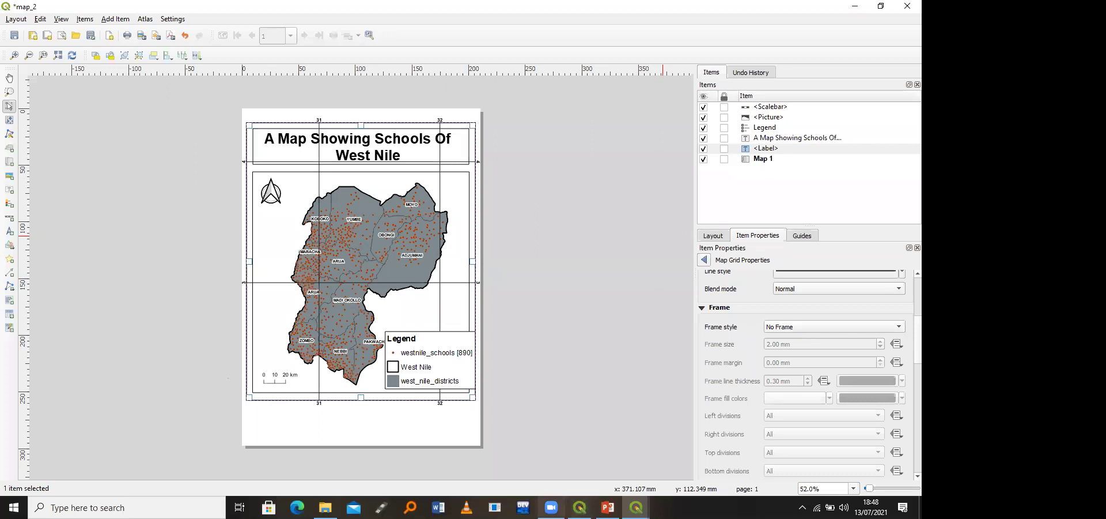
# Step: Leave the grid properties and turn on the background of the title label so it covers the grid lines
pyautogui.click(551, 507)
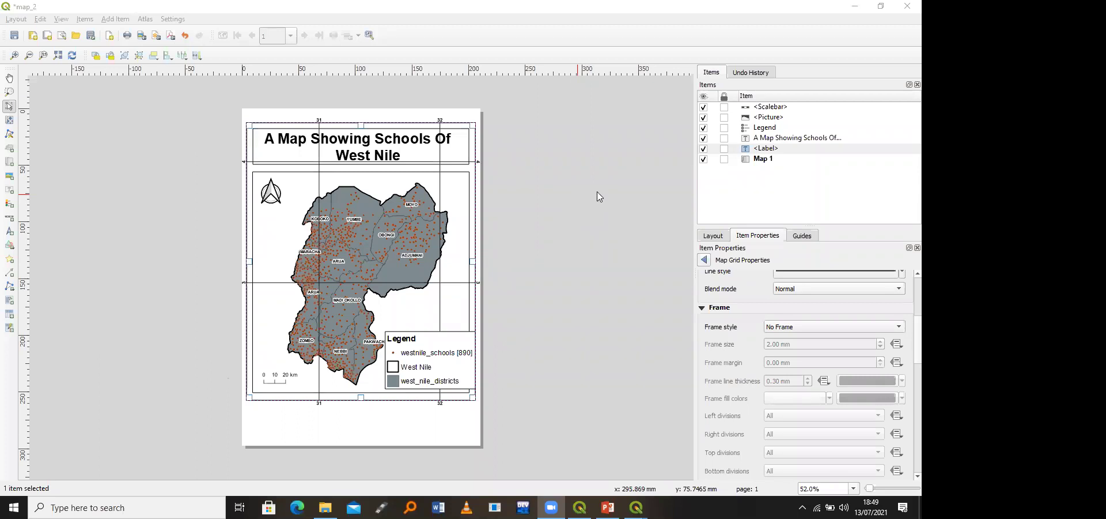
pyautogui.click(707, 263)
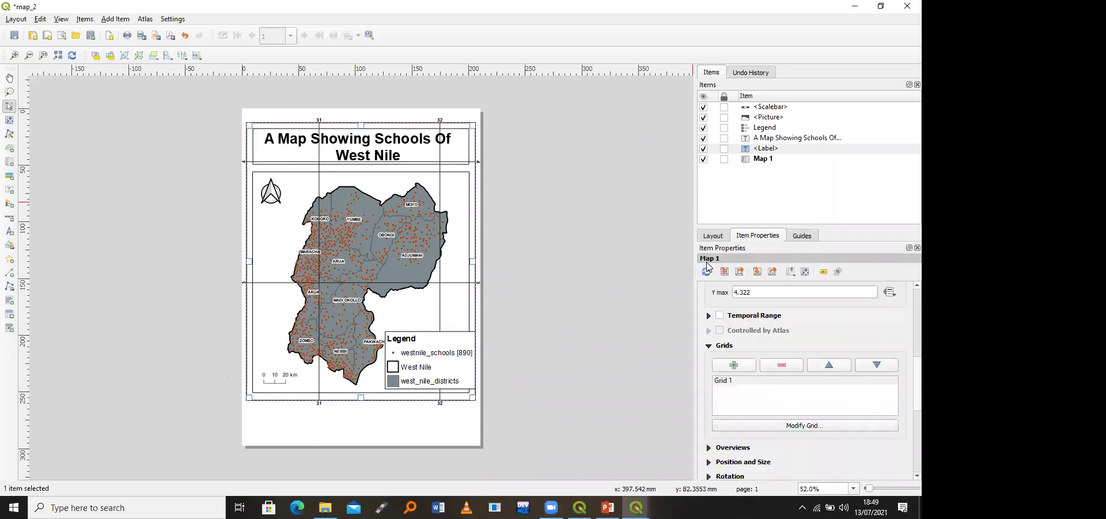
pyautogui.click(425, 157)
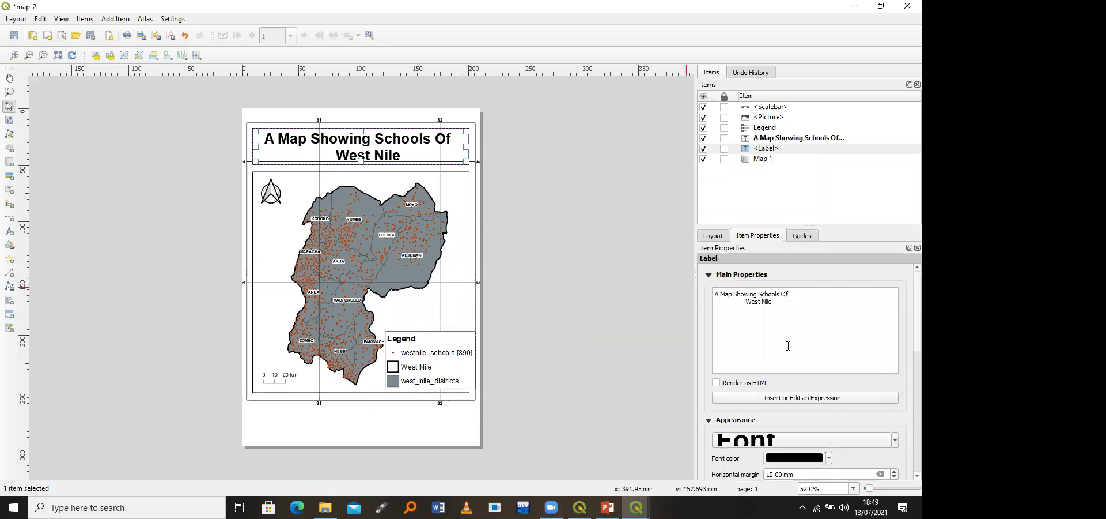
pyautogui.scroll(-5, 907, 348)
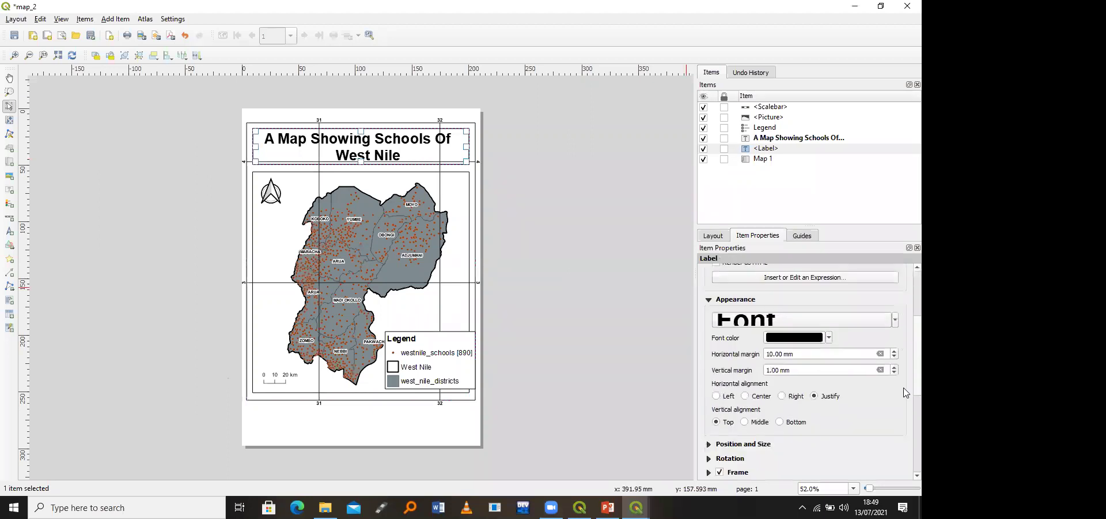
pyautogui.scroll(-3, 906, 410)
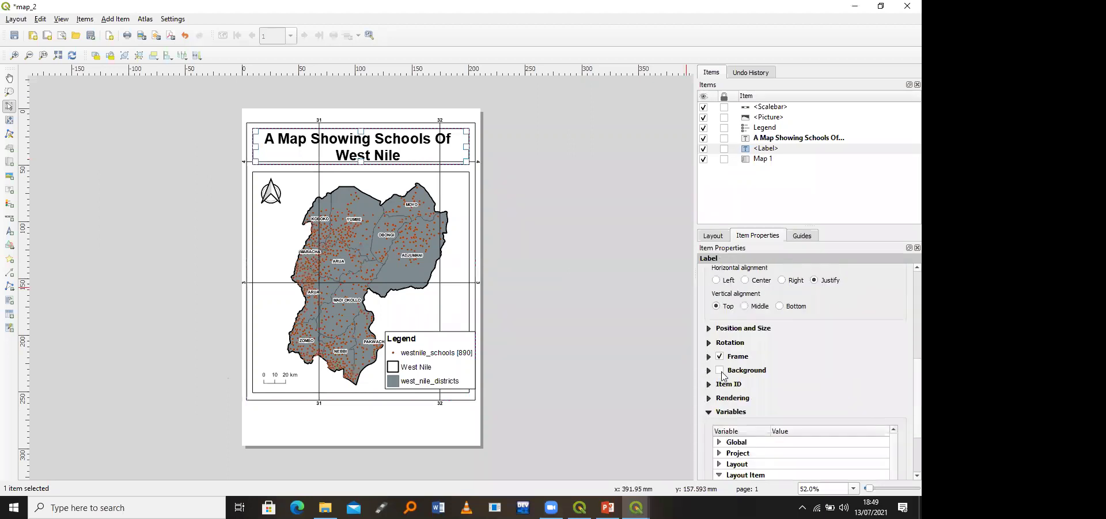
pyautogui.click(721, 371)
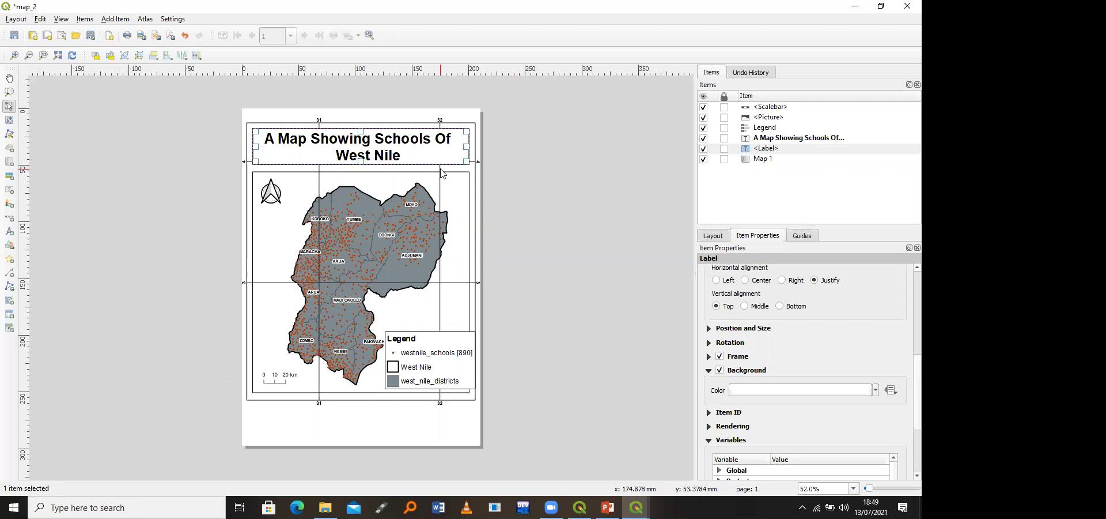
# Step: Try extending the title label upward to the map's outer border, and undo the resize
pyautogui.moveTo(362, 130); pyautogui.dragTo(362, 124)
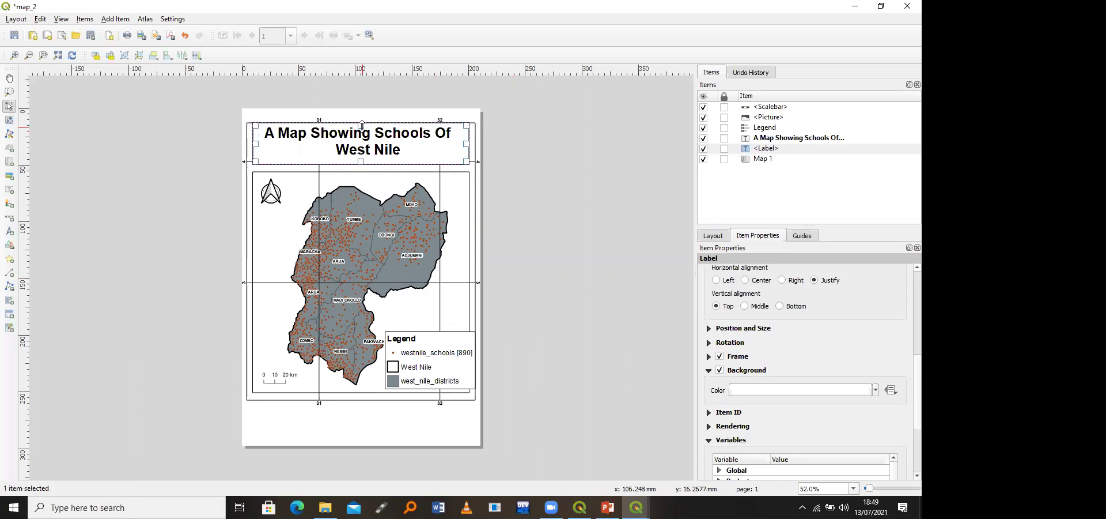
pyautogui.hotkey('ctrl', 'z')
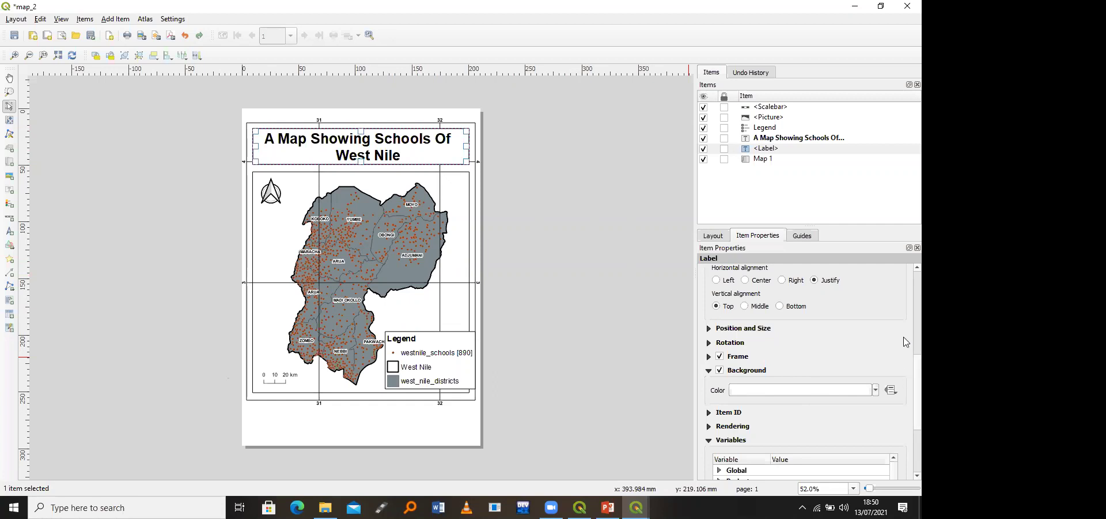
pyautogui.scroll(5, 906, 300)
pyautogui.scroll(-6, 906, 345)
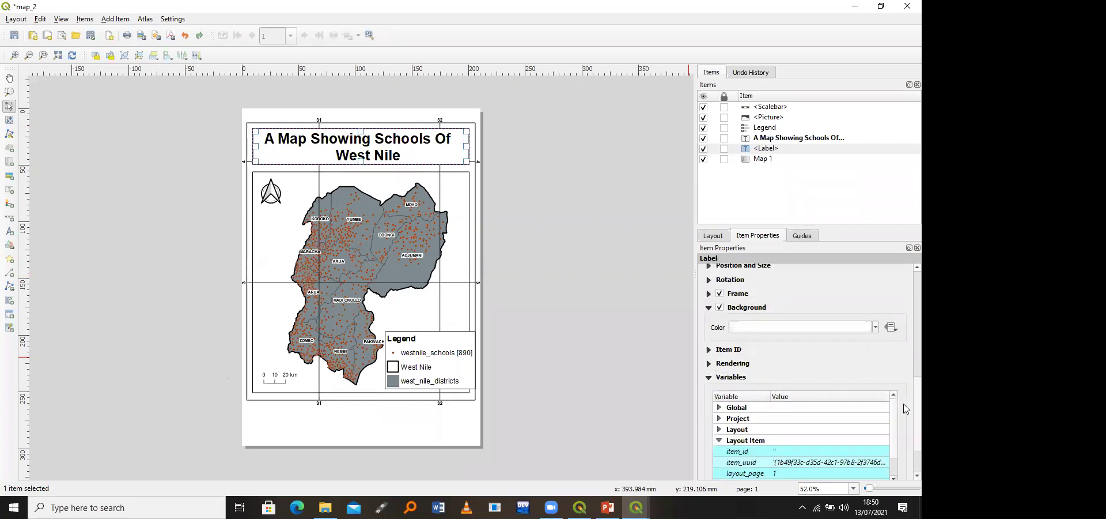
pyautogui.scroll(3, 905, 354)
pyautogui.scroll(-5, 905, 355)
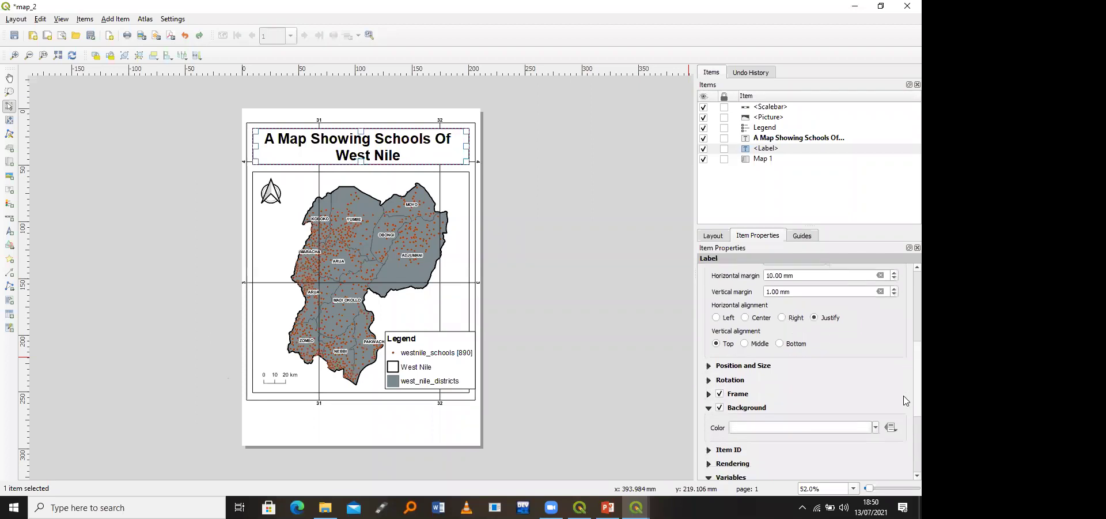
# Step: Select the main map item in the layout and open its Grid 1 for modification
pyautogui.click(419, 398)
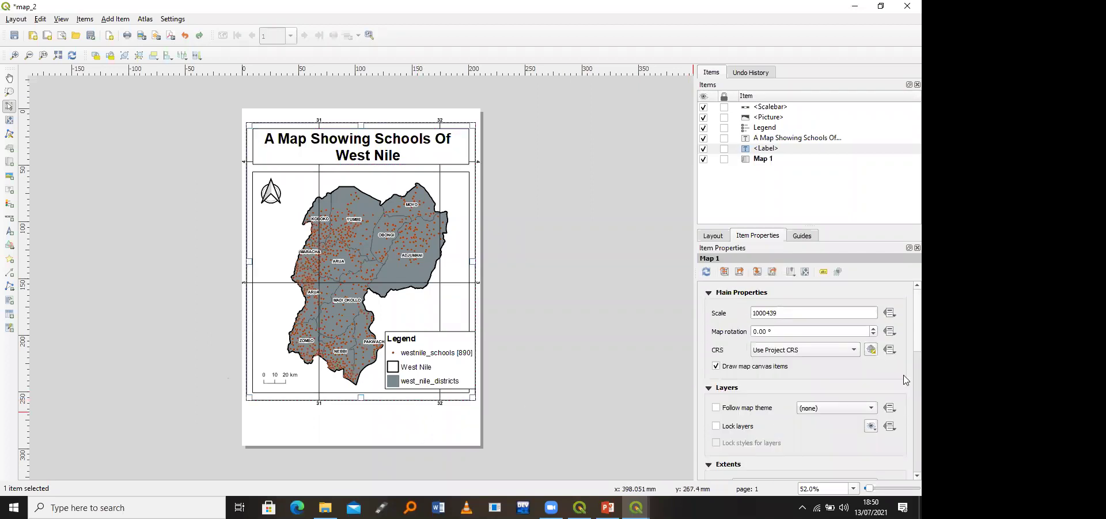
pyautogui.scroll(-10, 906, 404)
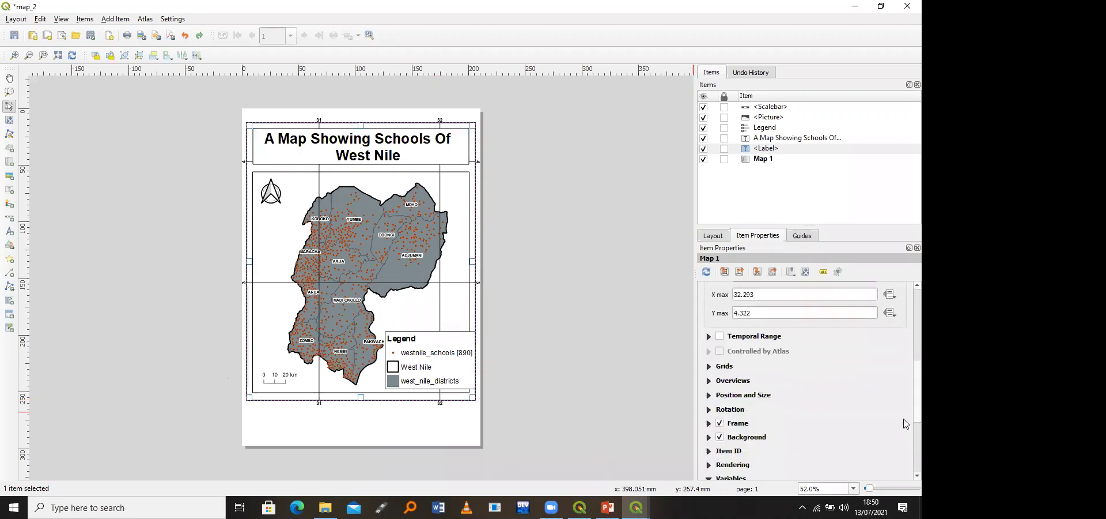
pyautogui.click(709, 340)
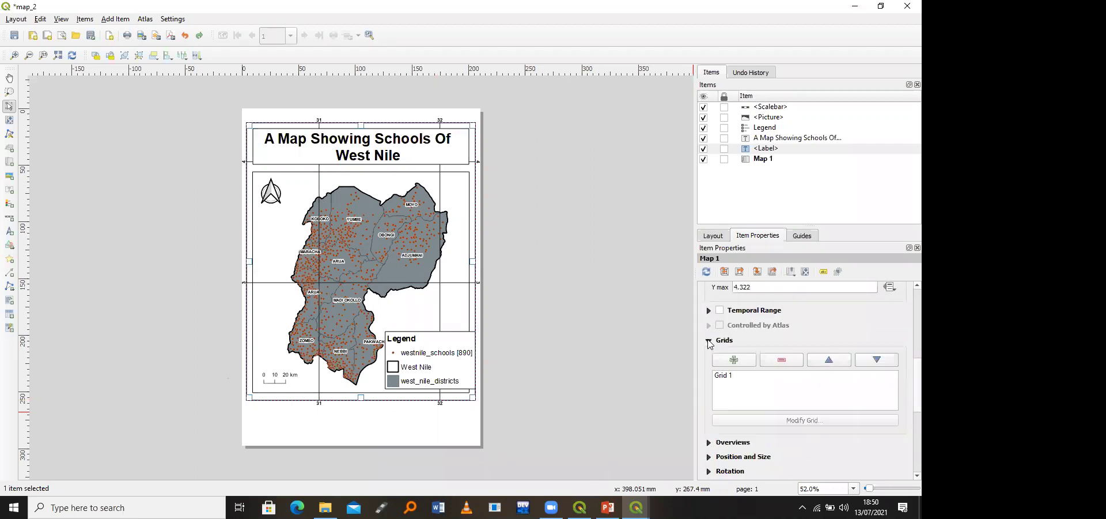
pyautogui.click(725, 376)
pyautogui.click(757, 420)
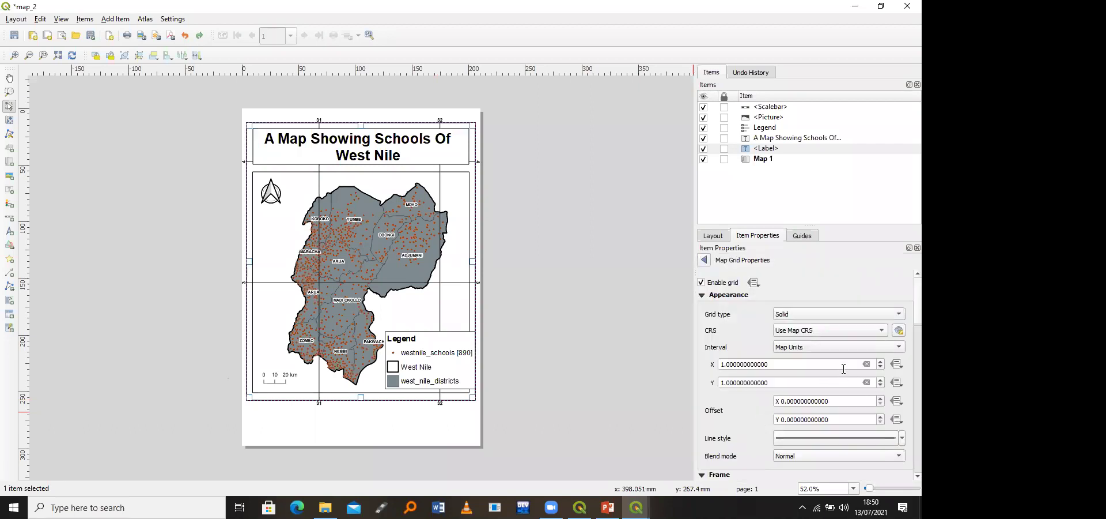
# Step: Disable the grid coordinates along the top edge of the map
pyautogui.scroll(-1, 906, 310)
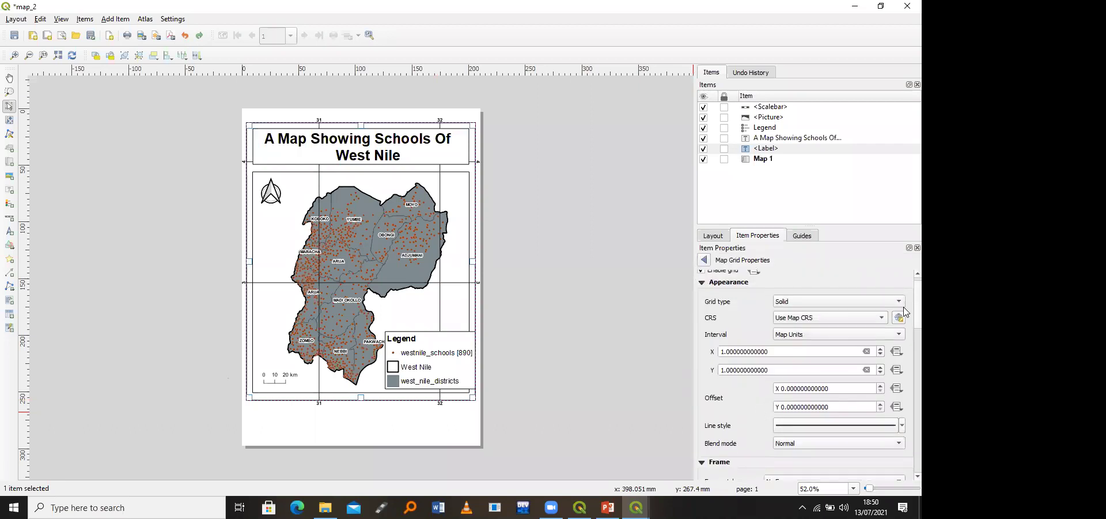
pyautogui.scroll(-20, 906, 323)
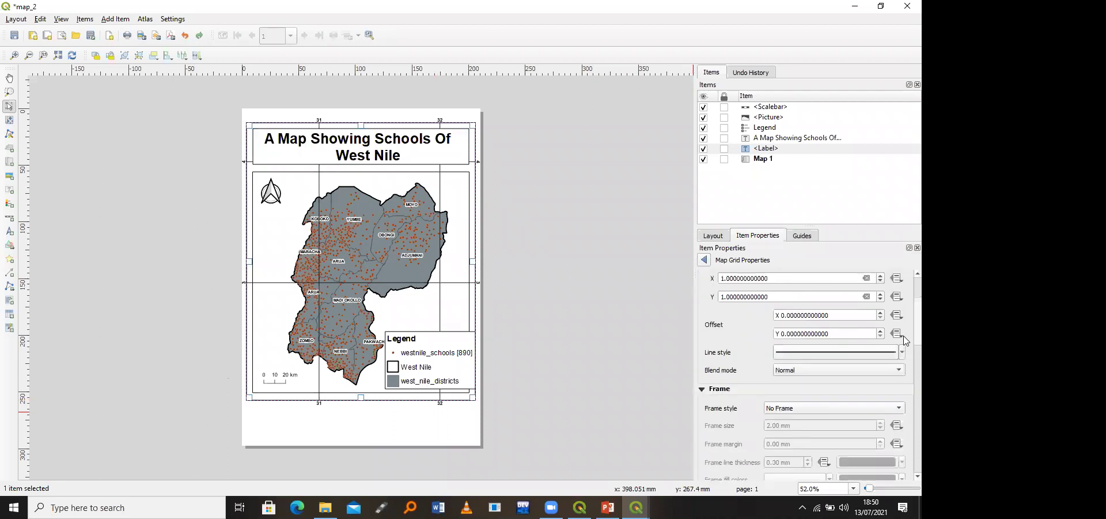
pyautogui.scroll(-10, 906, 376)
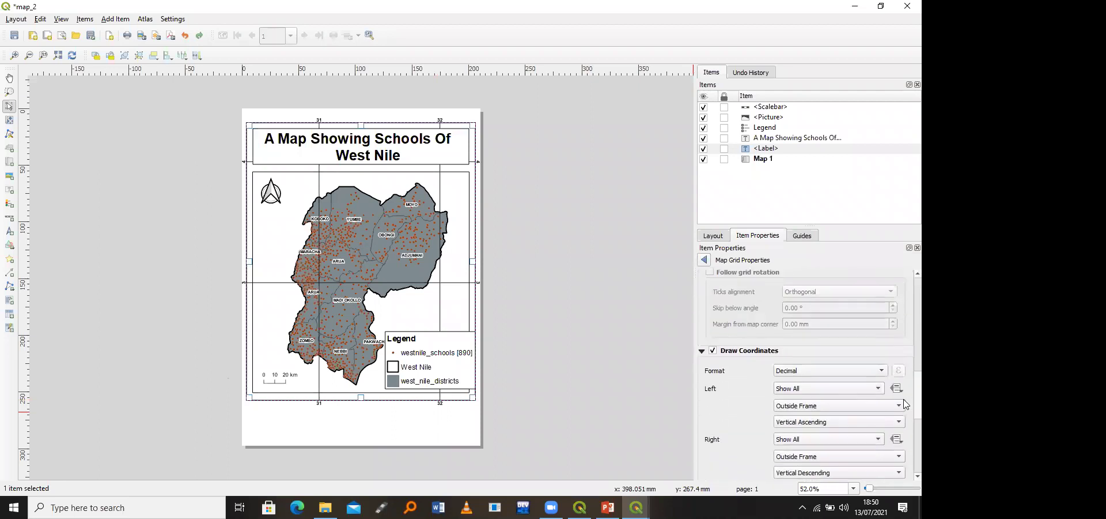
pyautogui.scroll(-10, 905, 428)
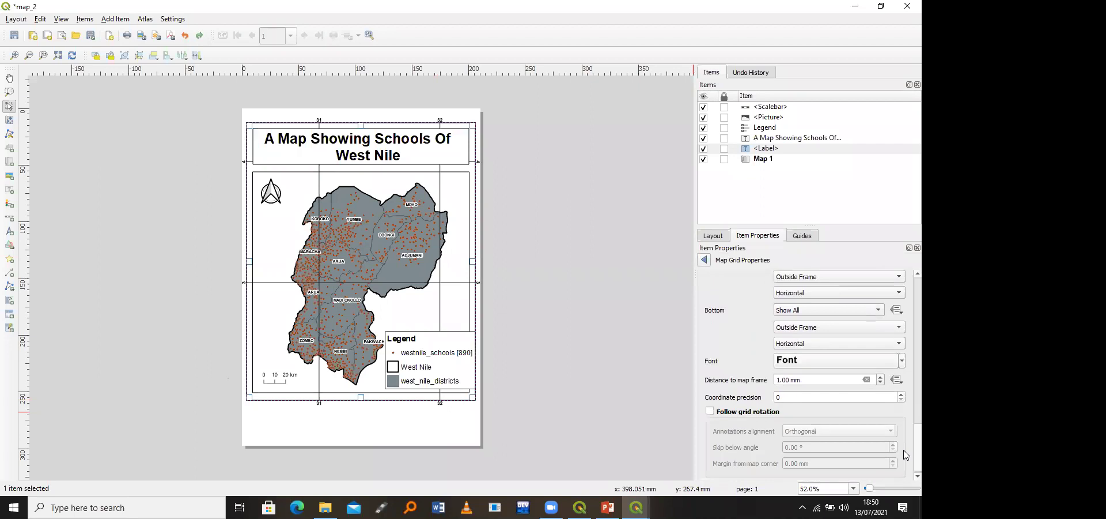
pyautogui.scroll(2, 906, 446)
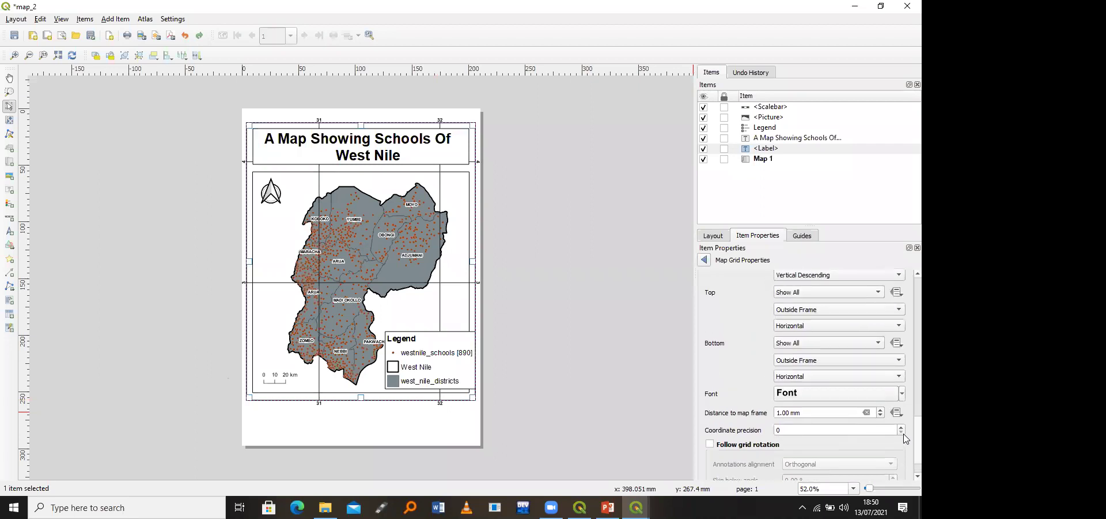
pyautogui.scroll(2, 906, 436)
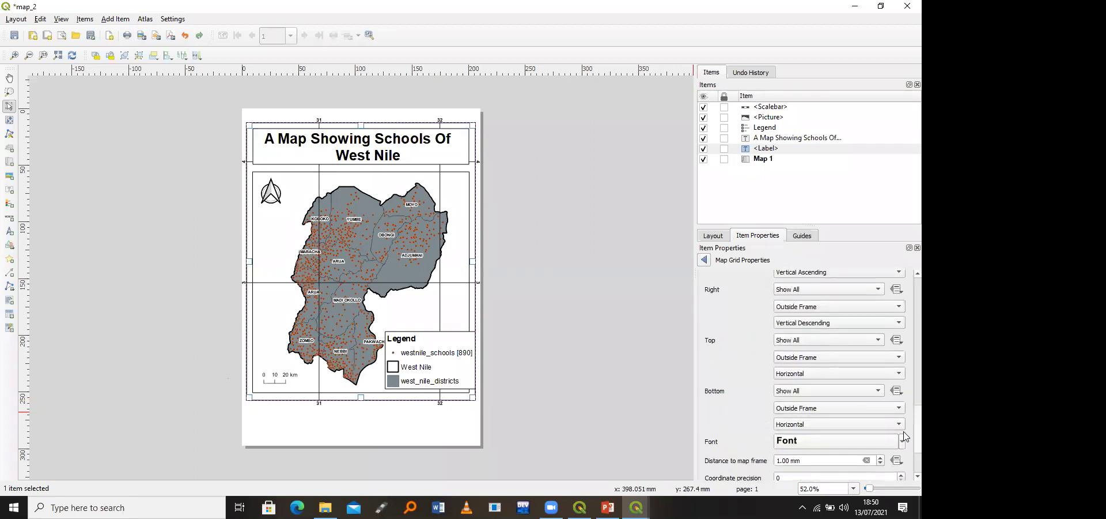
pyautogui.scroll(1, 905, 436)
pyautogui.click(805, 340)
pyautogui.click(803, 376)
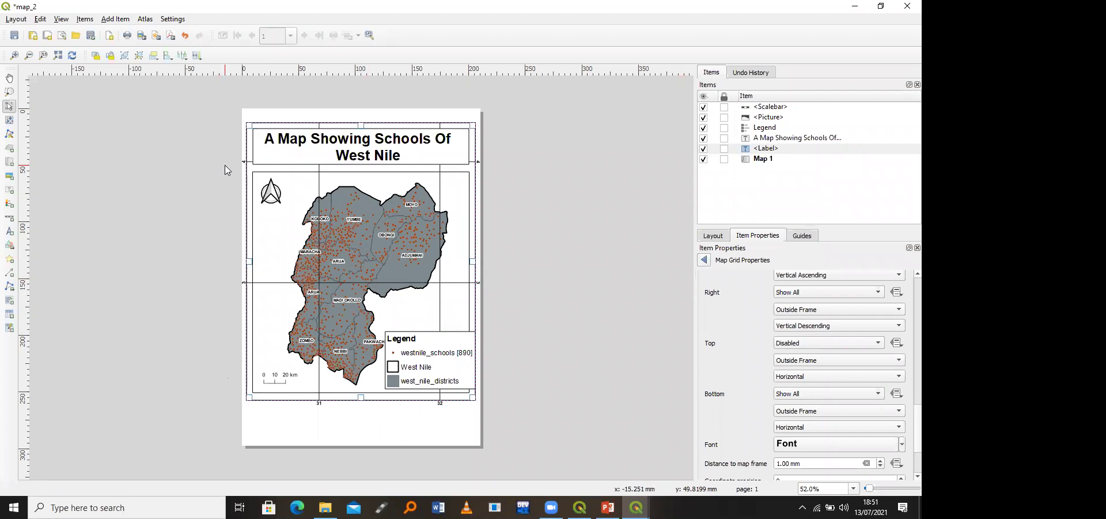
# Step: Export the layout as a JPEG image named map in the Day_2_QGIS_BootCamp folder on the Desktop, cropped to content at 300 dpi
pyautogui.click(16, 21)
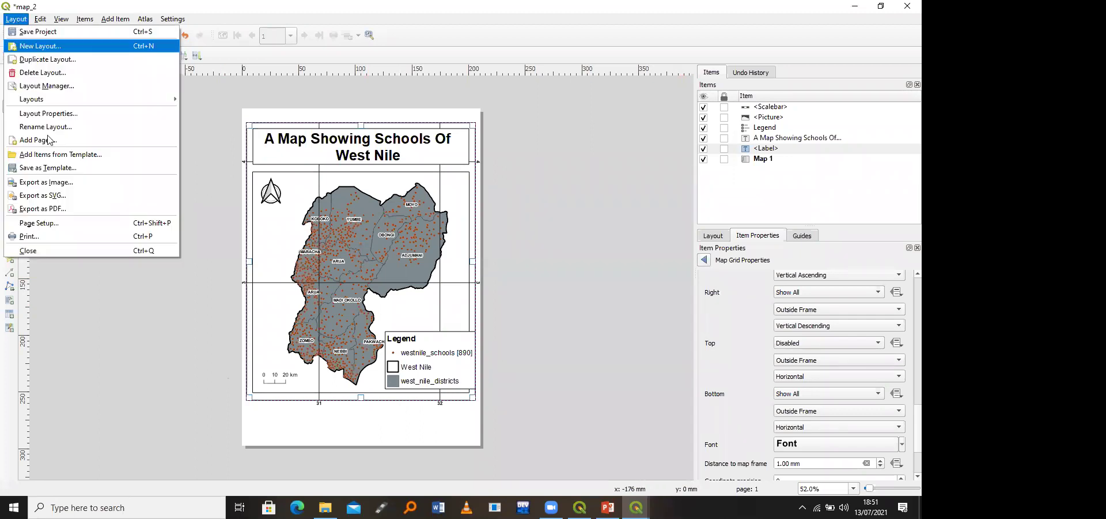
pyautogui.click(74, 182)
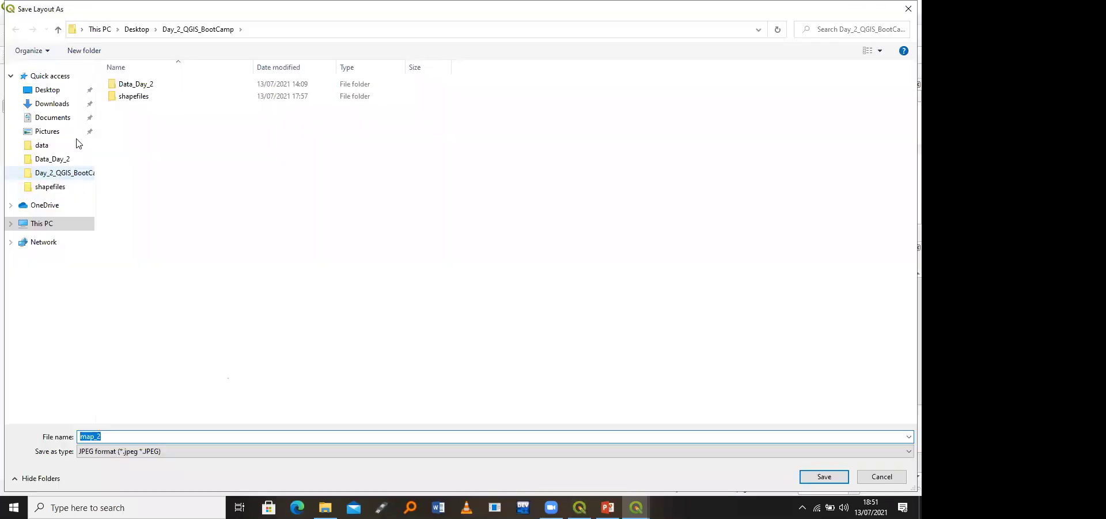
pyautogui.click(47, 88)
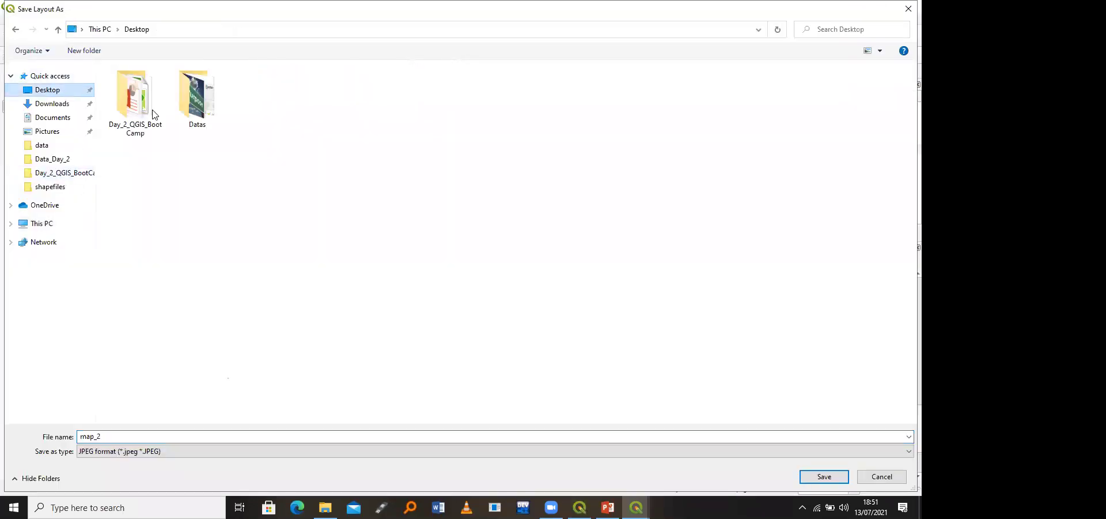
pyautogui.doubleClick(155, 114)
pyautogui.doubleClick(192, 433)
pyautogui.write('map')
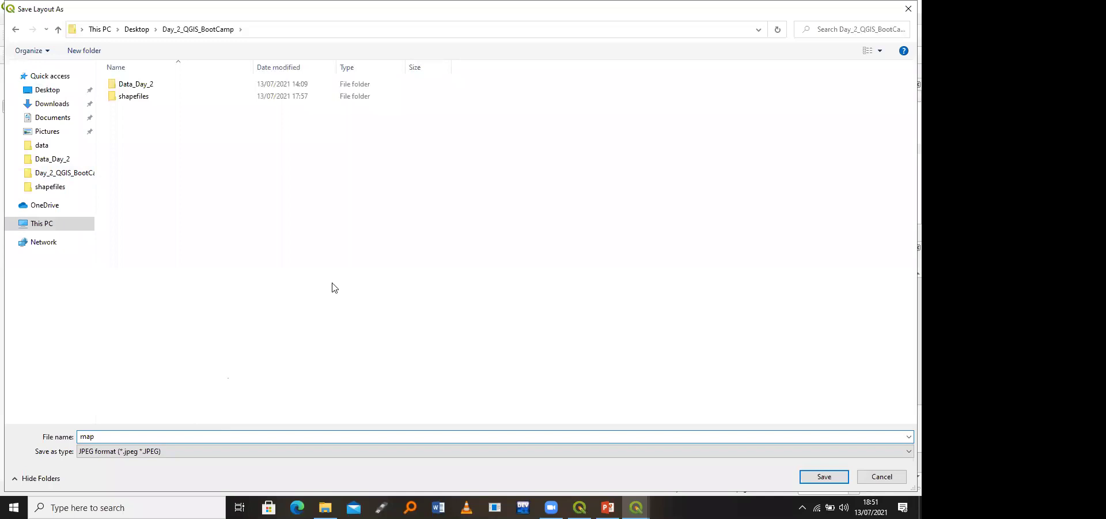
pyautogui.press('Return')
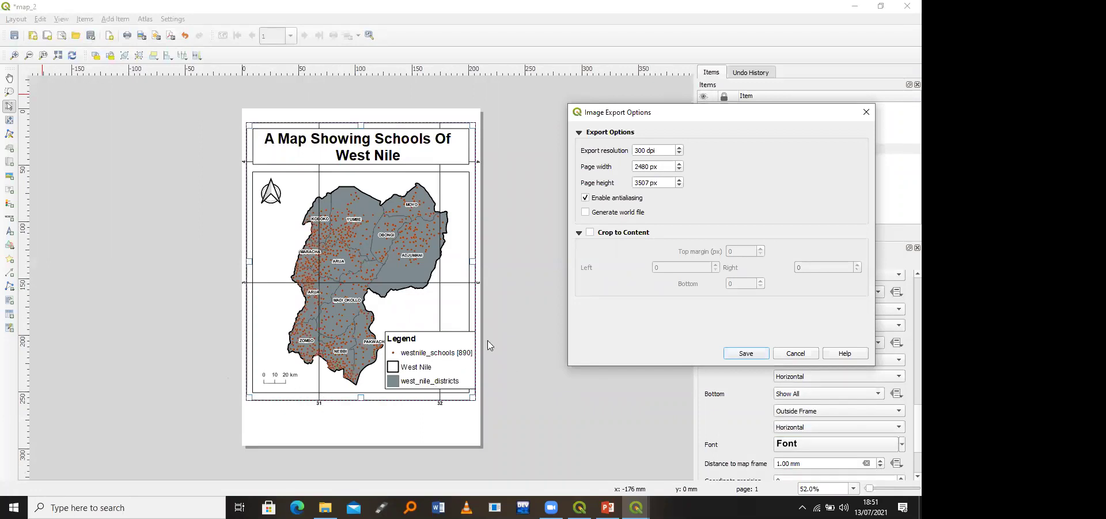
pyautogui.click(590, 233)
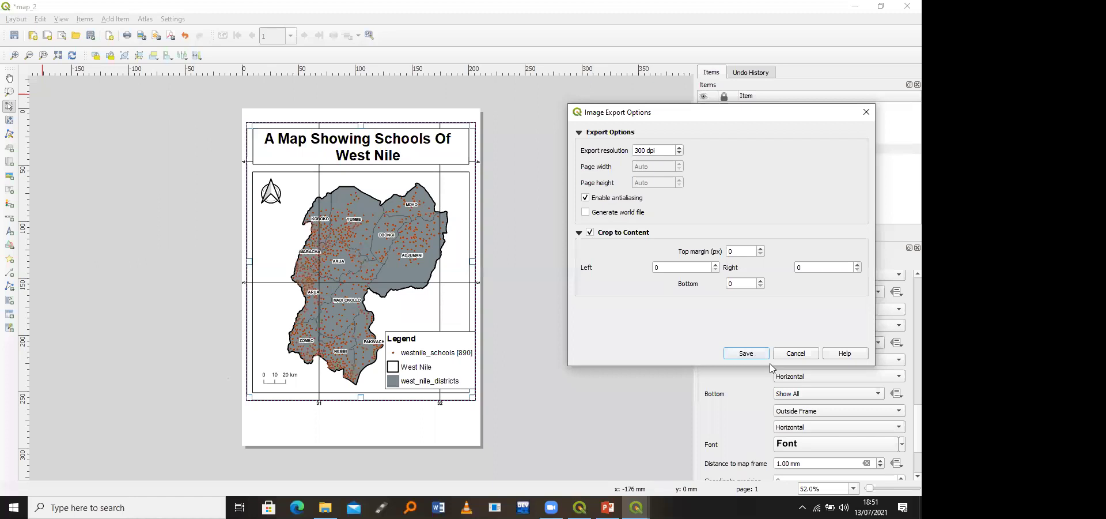
pyautogui.click(747, 353)
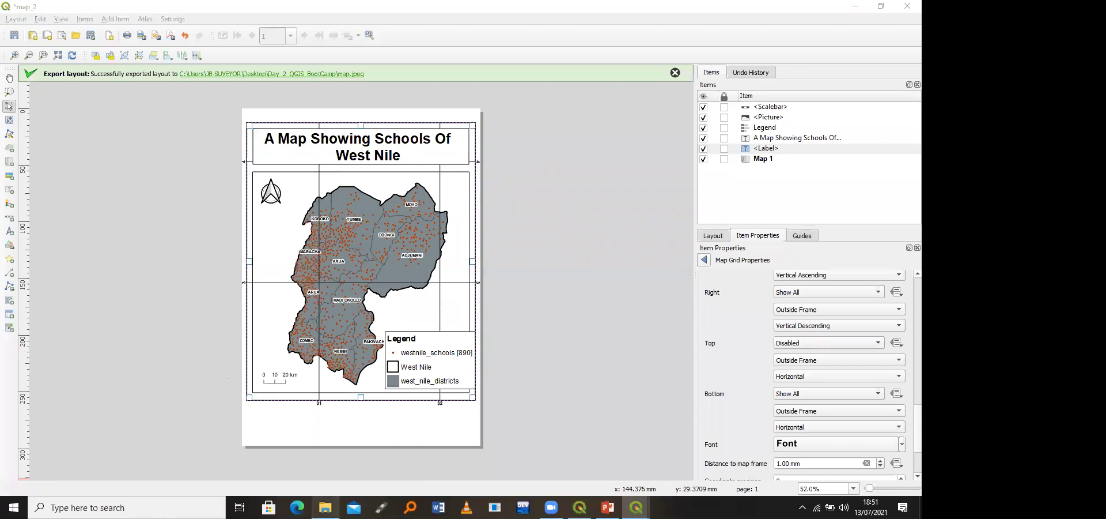
# Step: Switch to File Explorer and view the exported map image from the Day_2_QGIS_BootCamp folder
pyautogui.click(326, 508)
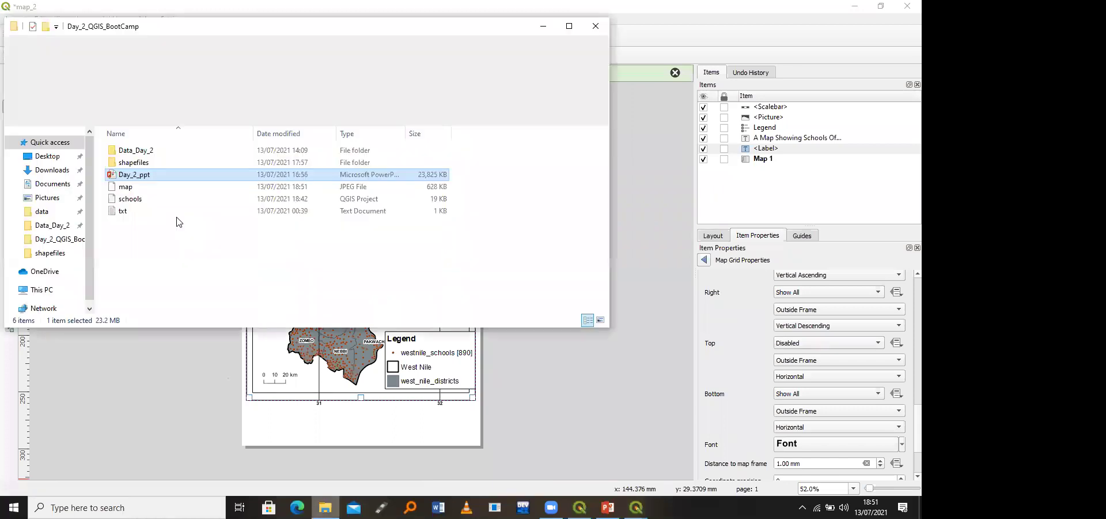
pyautogui.click(126, 187)
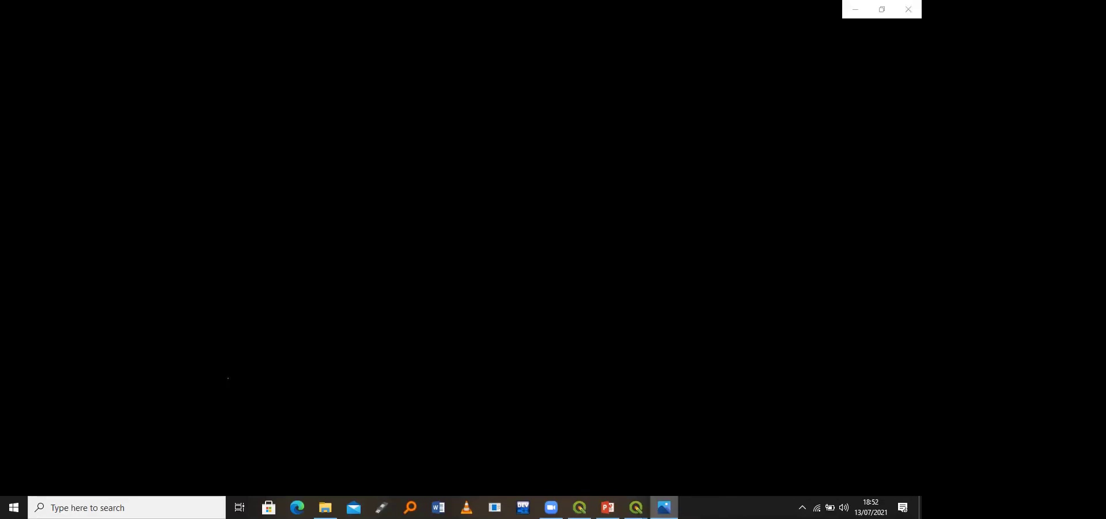
pyautogui.click(855, 9)
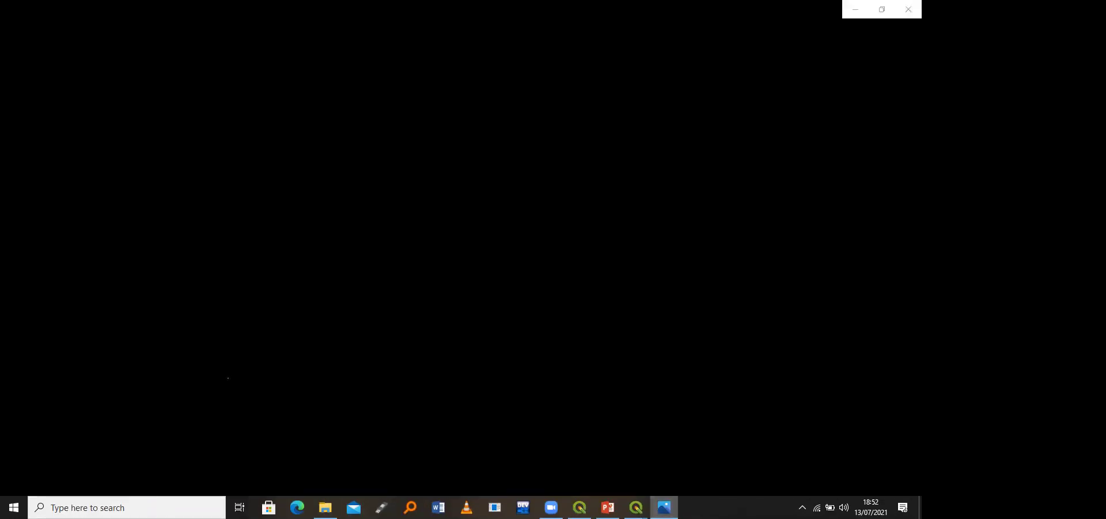
pyautogui.click(664, 508)
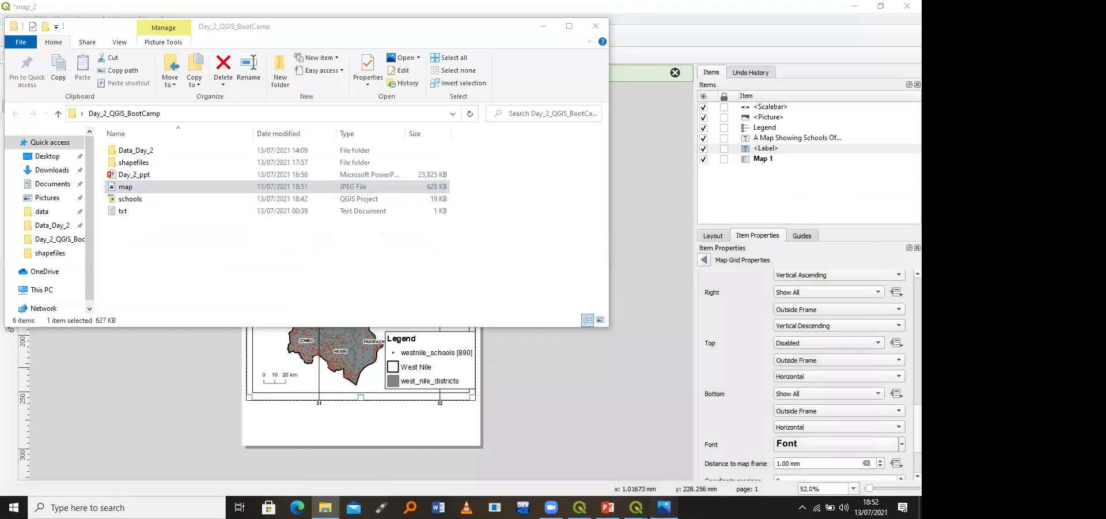
pyautogui.click(664, 508)
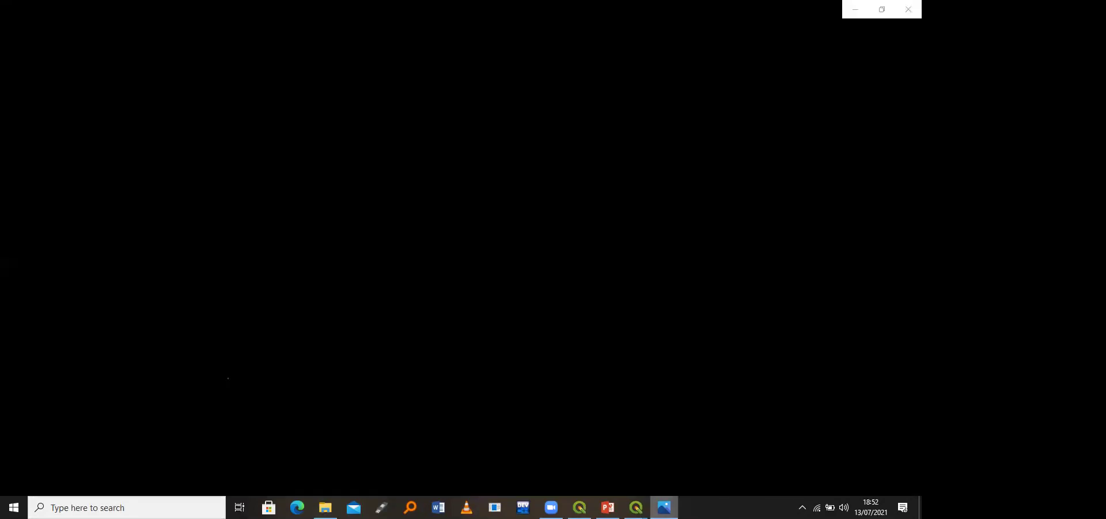
pyautogui.click(664, 507)
pyautogui.click(665, 508)
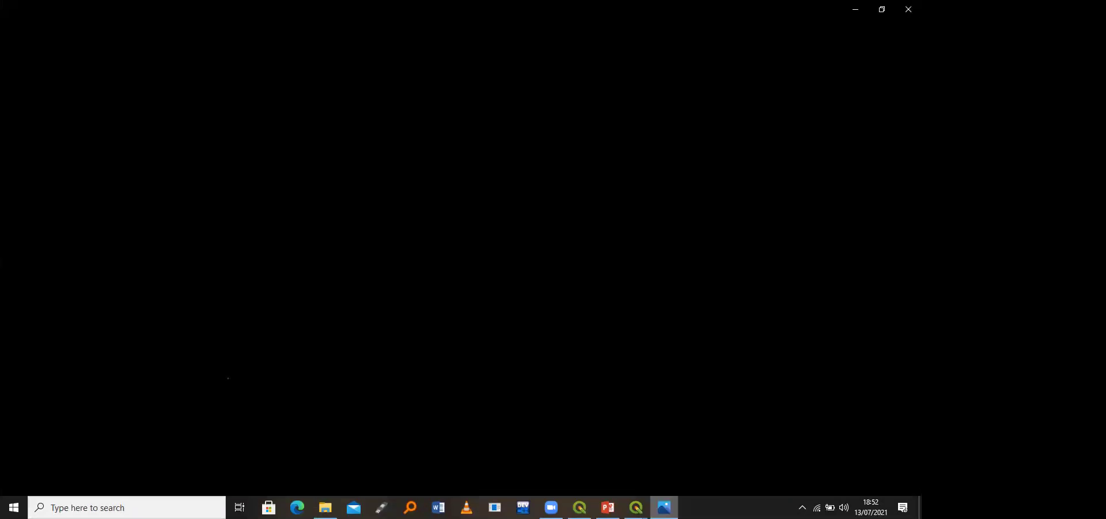
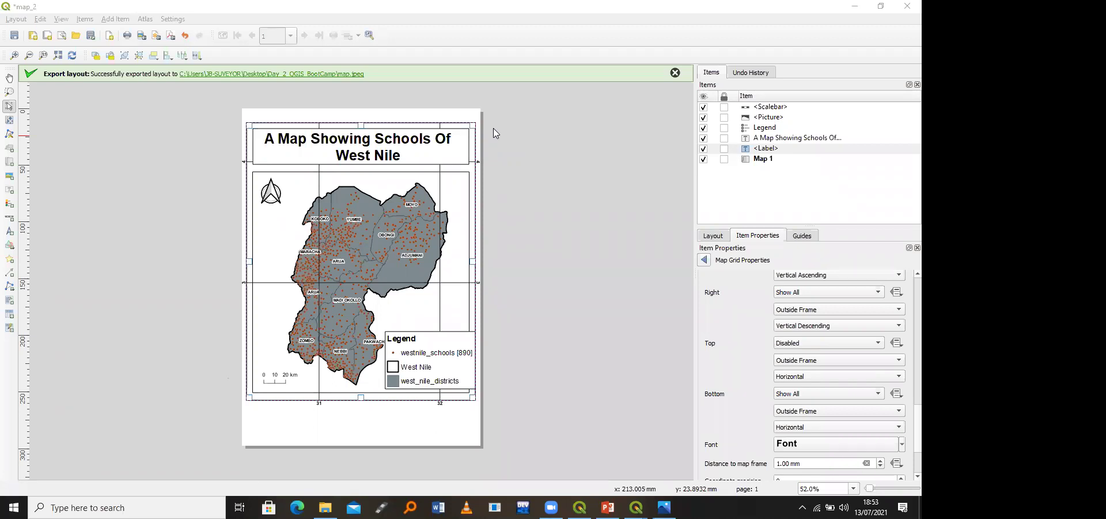
# Step: Switch to the main QGIS window and identify a school point in southern Madi Okollo on the westnile_schools layer
pyautogui.click(848, 9)
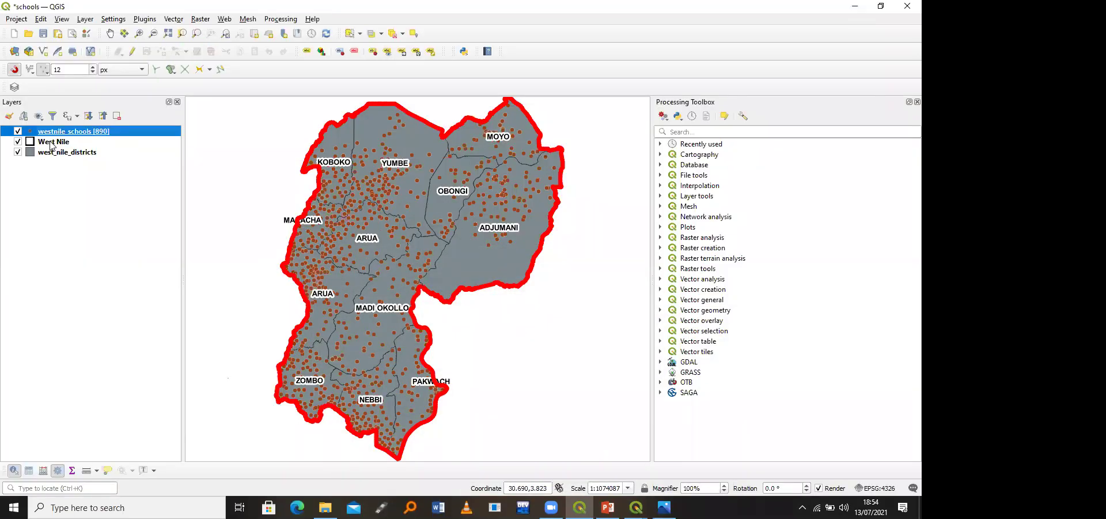
pyautogui.click(51, 143)
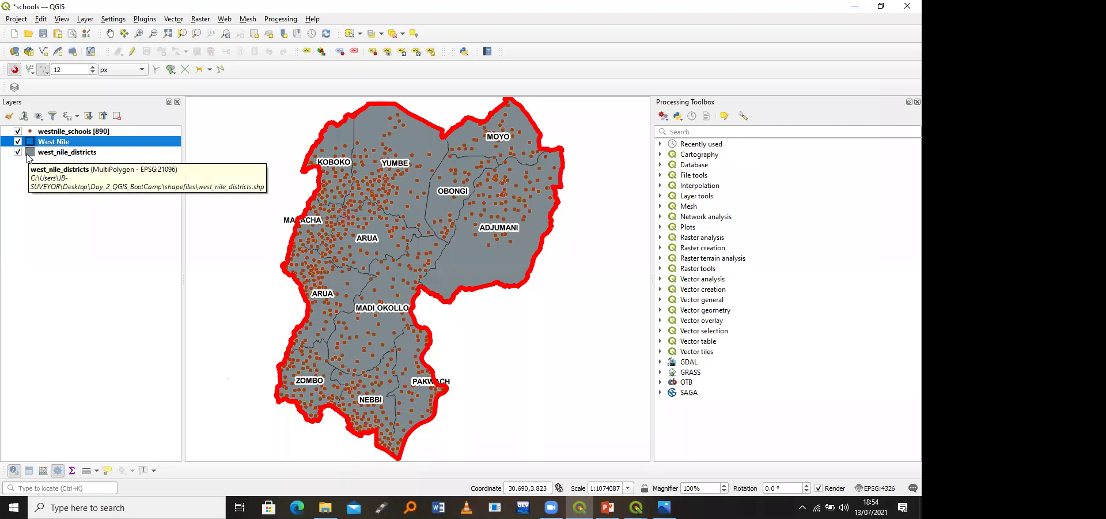
pyautogui.click(19, 468)
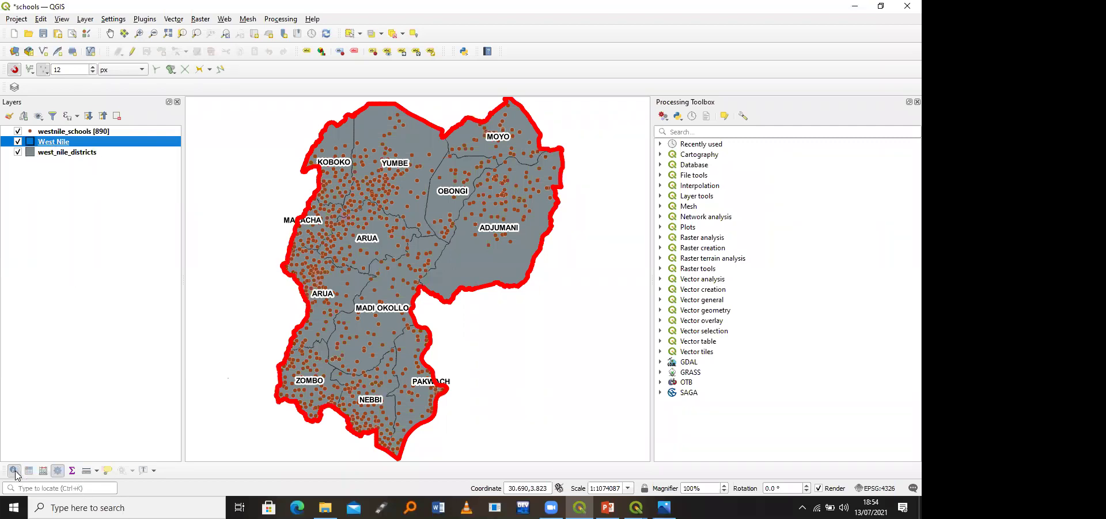
pyautogui.click(108, 132)
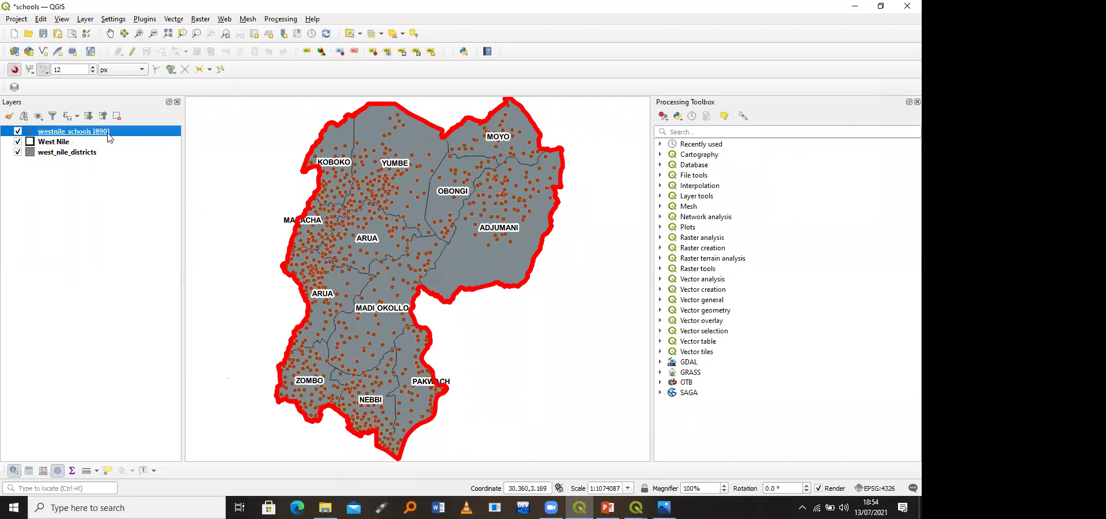
pyautogui.click(374, 355)
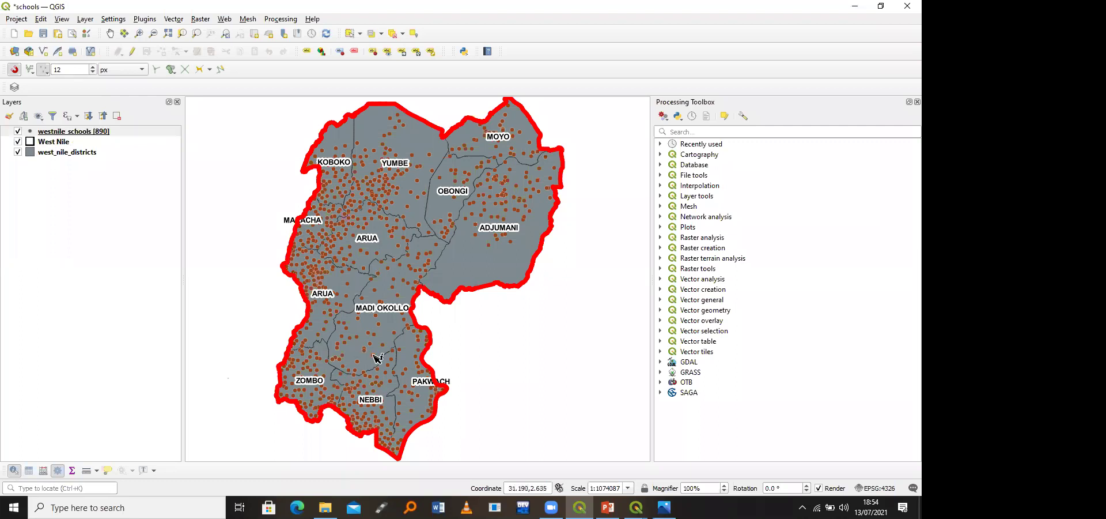
# Step: Open the symbology properties of the West Nile layer, review its Simple Line outline settings and close them without changes
pyautogui.click(49, 146)
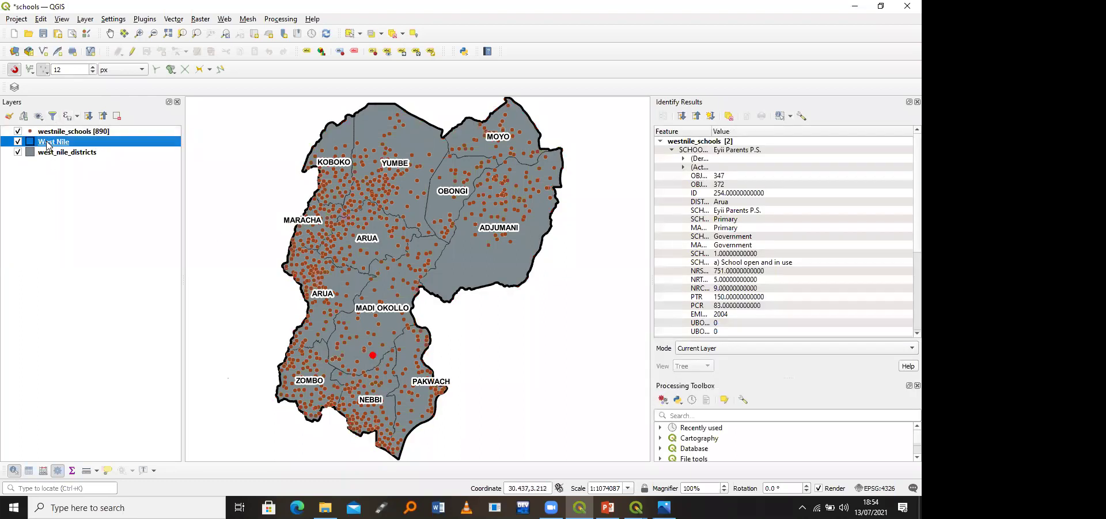
pyautogui.rightClick(48, 146)
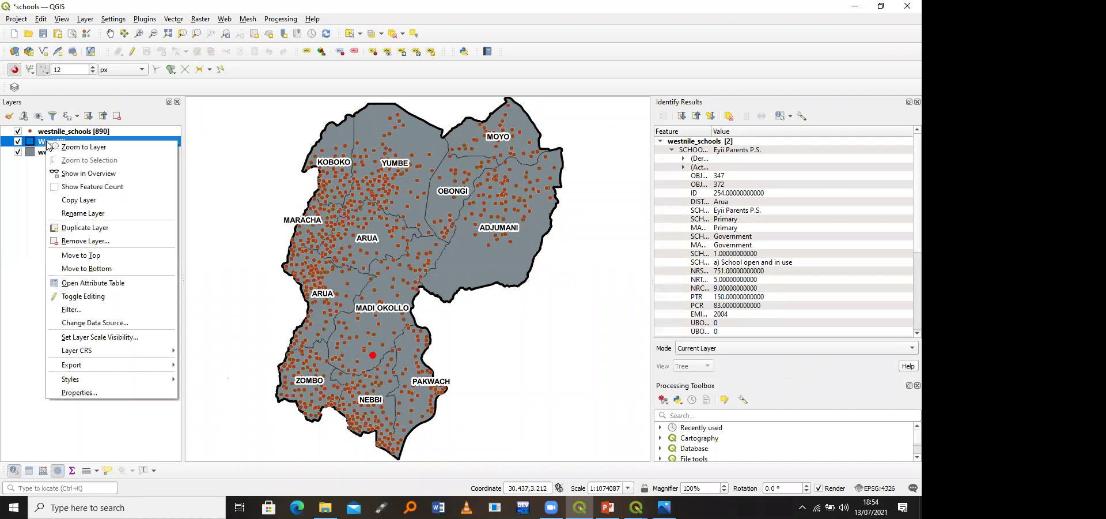
pyautogui.click(102, 393)
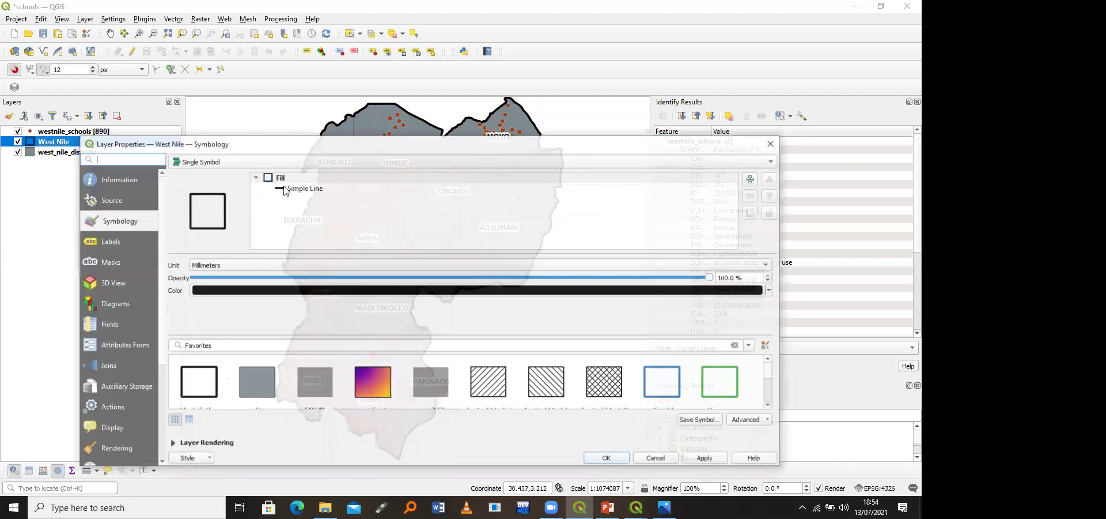
pyautogui.click(284, 189)
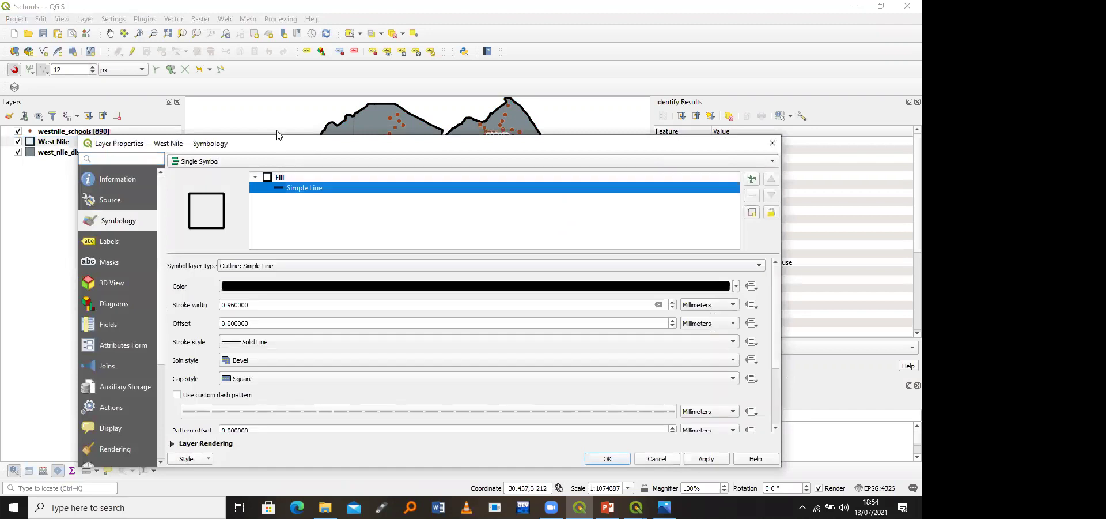
pyautogui.moveTo(288, 146); pyautogui.dragTo(212, 25)
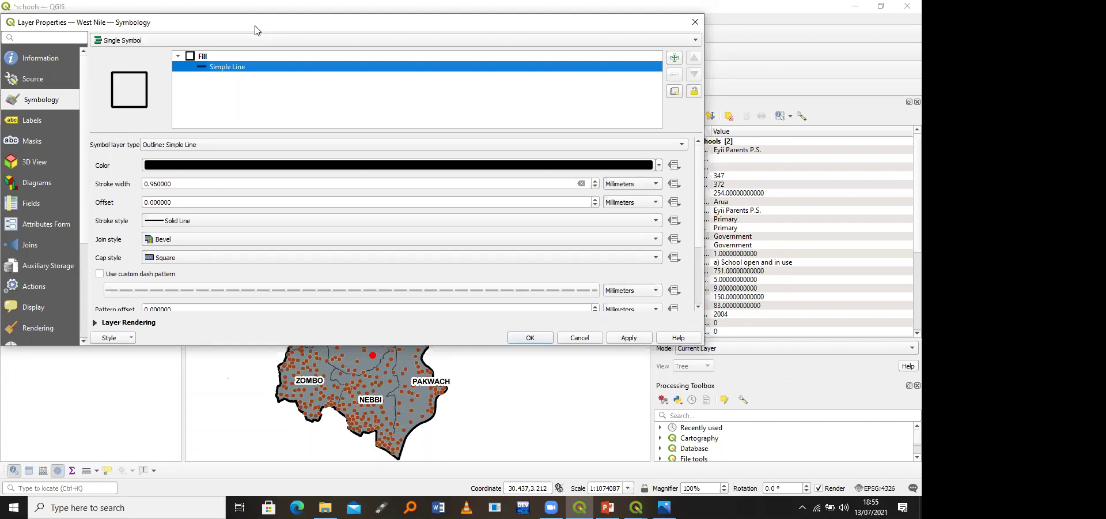
pyautogui.moveTo(276, 22); pyautogui.dragTo(99, 62)
pyautogui.click(336, 381)
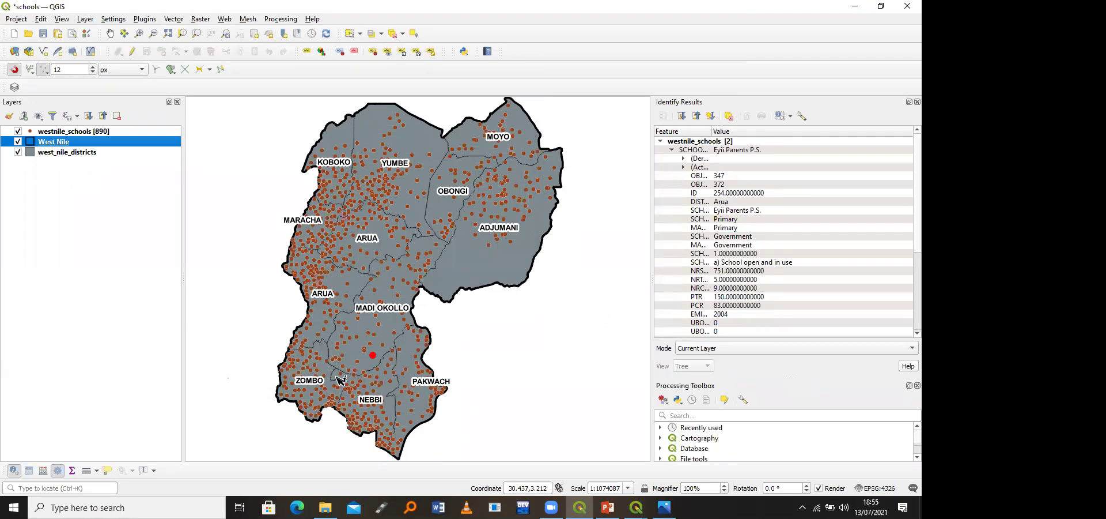
# Step: Hide the westnile_schools and west_nile_districts layers to view the West Nile outline alone, and turn the districts back on
pyautogui.click(19, 152)
pyautogui.click(18, 131)
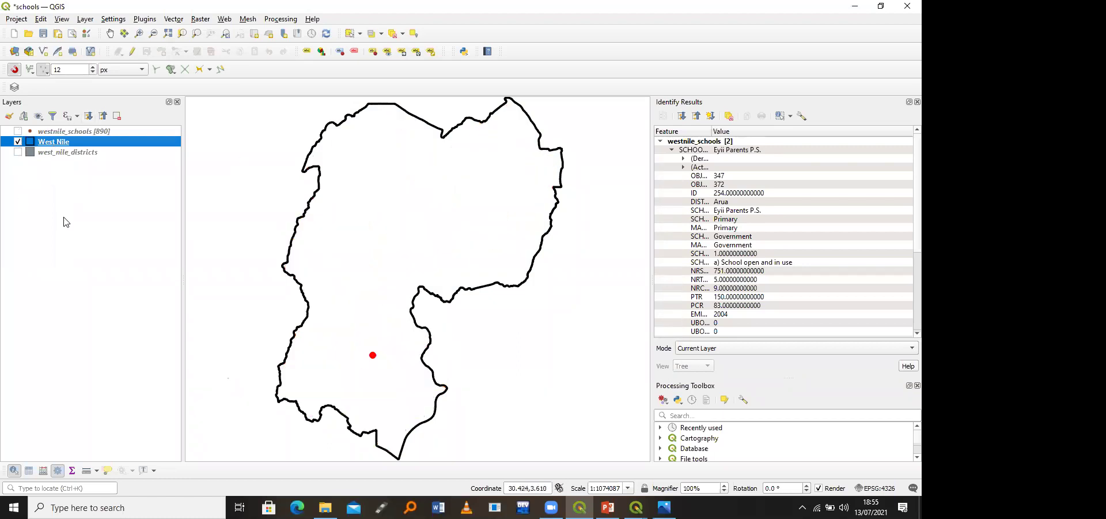
pyautogui.click(18, 152)
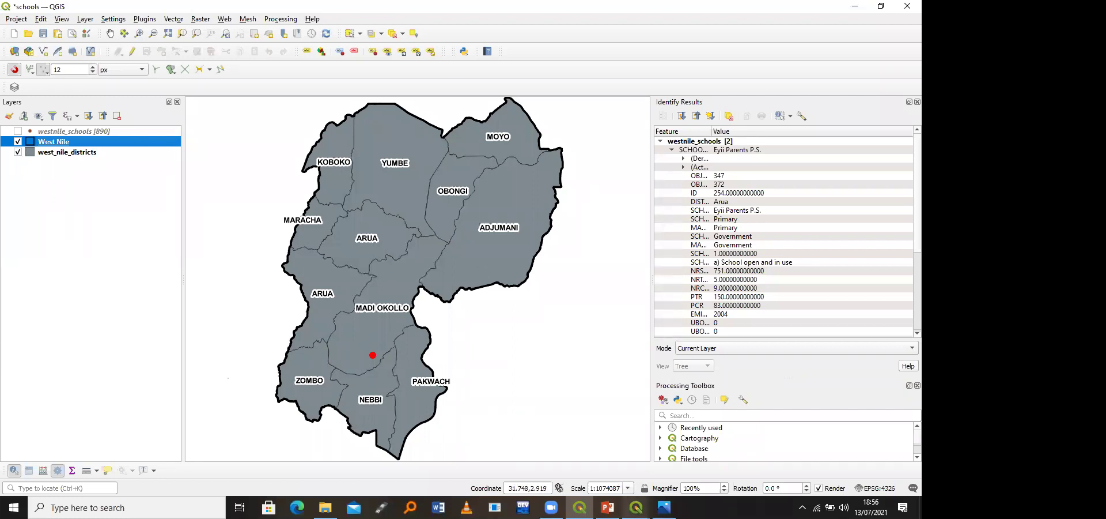
# Step: View the mpa layout, switch to the map_2 layout and examine the item properties of the empty framed label around the map
pyautogui.moveTo(636, 507)
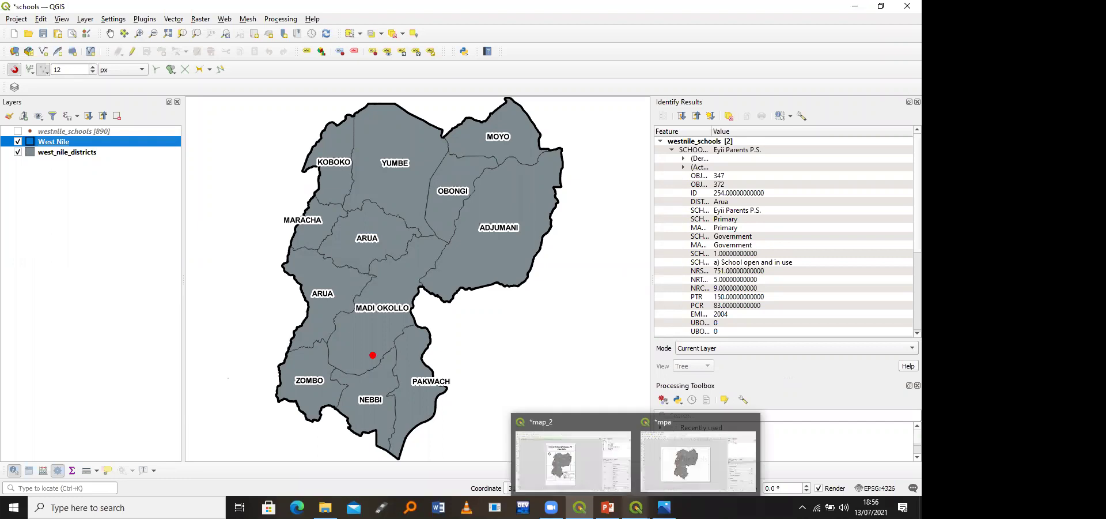
pyautogui.click(668, 478)
pyautogui.moveTo(636, 507)
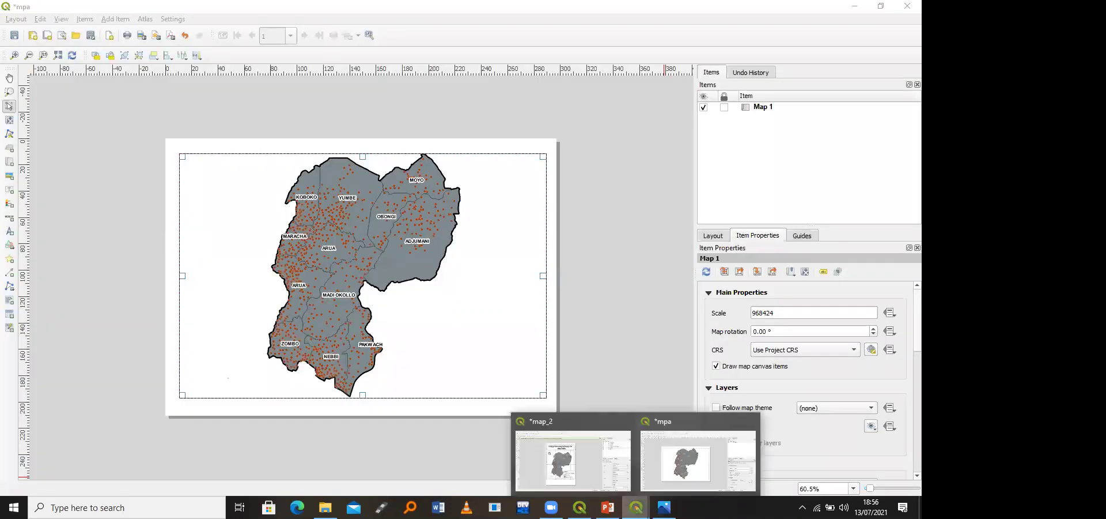
pyautogui.click(579, 478)
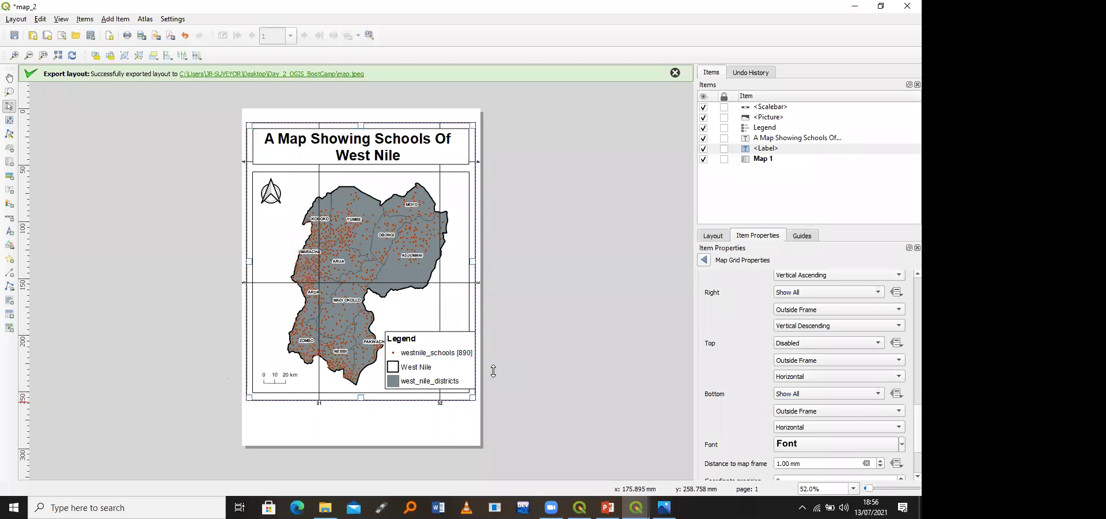
pyautogui.scroll(5, 905, 392)
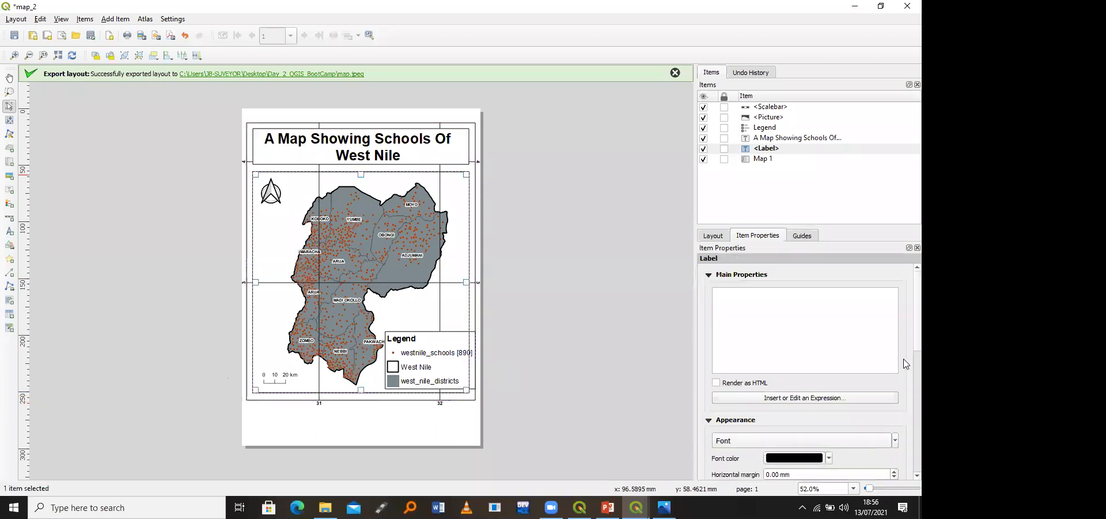
pyautogui.scroll(-10, 905, 377)
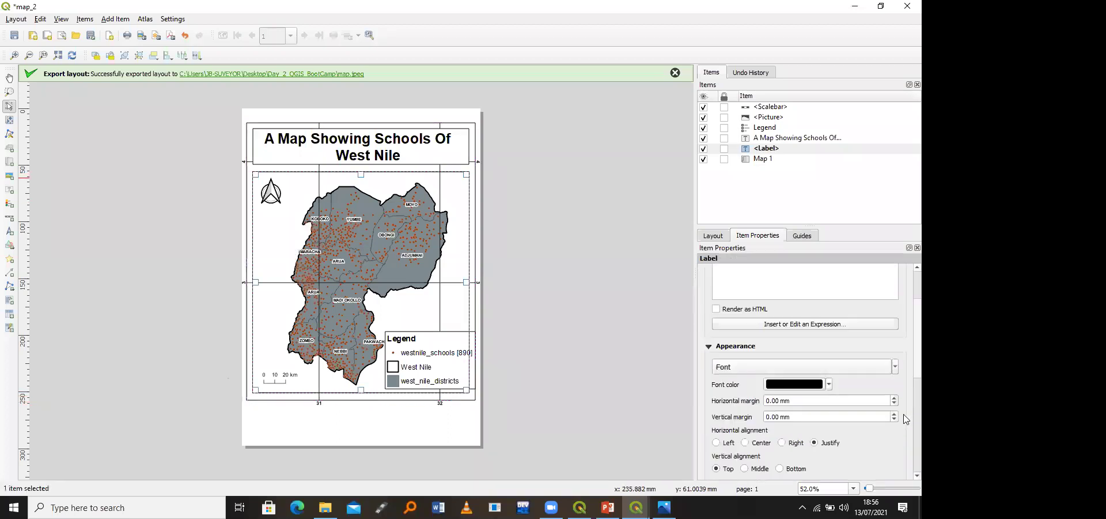
pyautogui.scroll(6, 900, 386)
pyautogui.scroll(1, 901, 385)
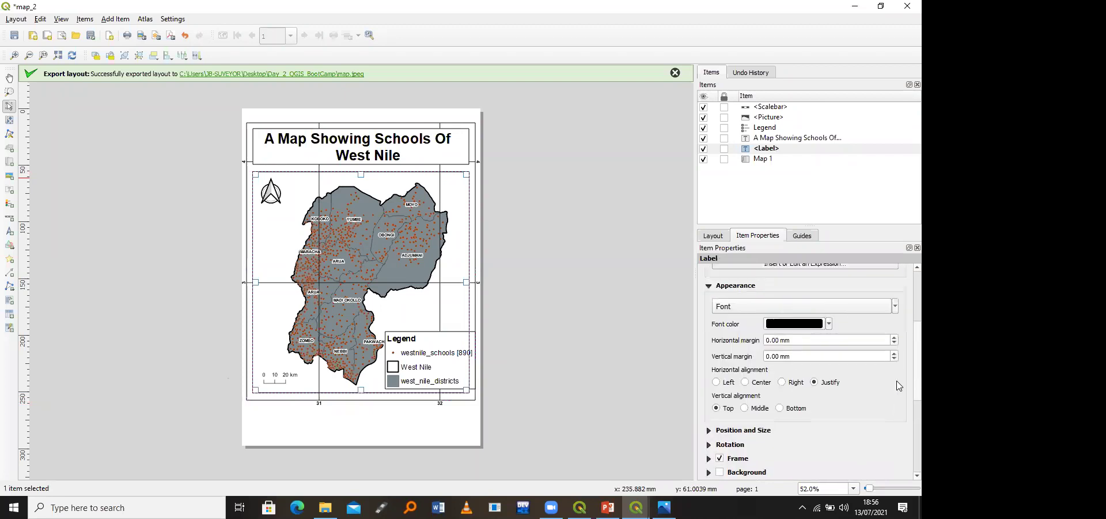
# Step: Review the coordinate reference systems available for Map 1 in the map_2 layout, and close the selector without changing anything
pyautogui.click(274, 397)
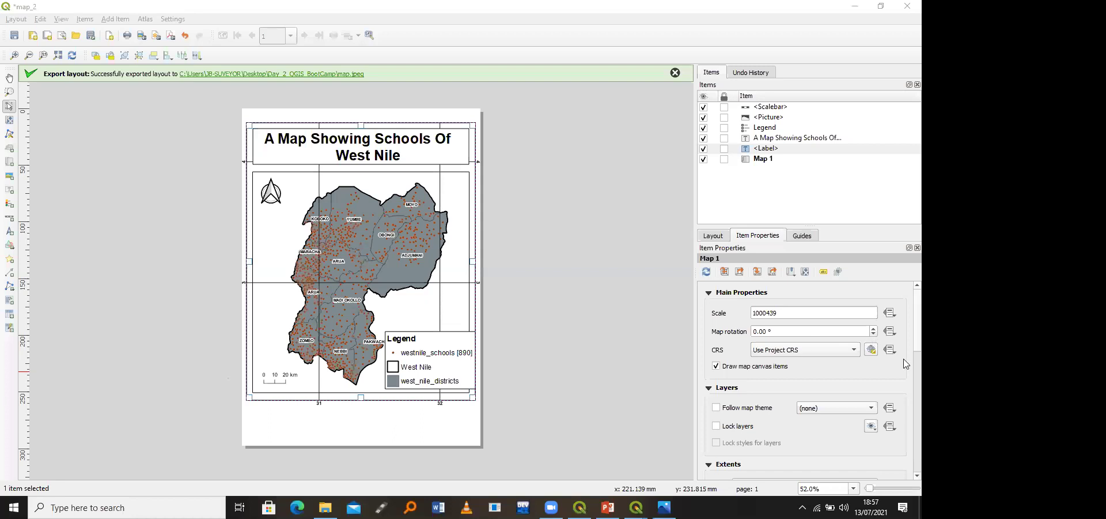
pyautogui.click(871, 350)
pyautogui.click(302, 146)
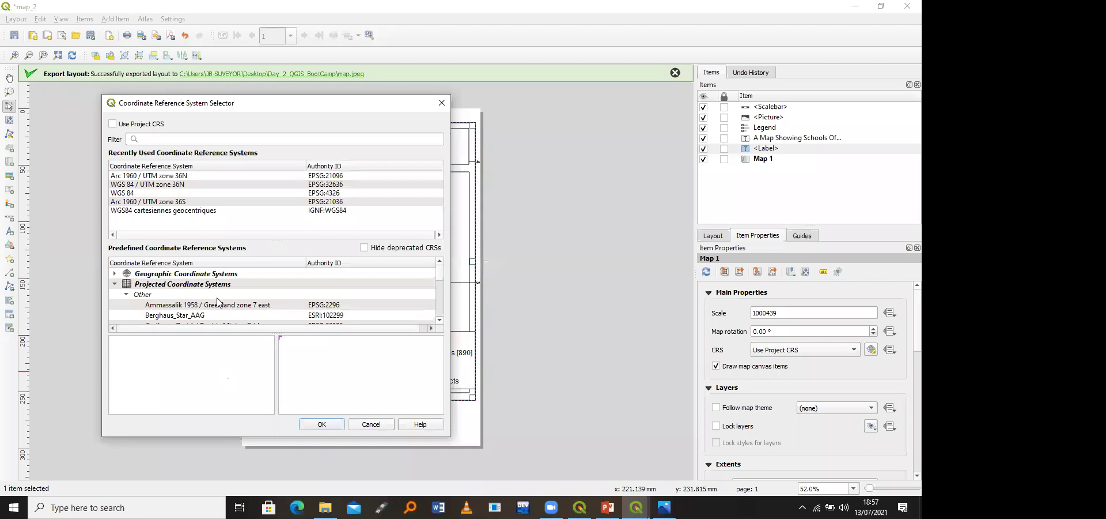
pyautogui.click(441, 102)
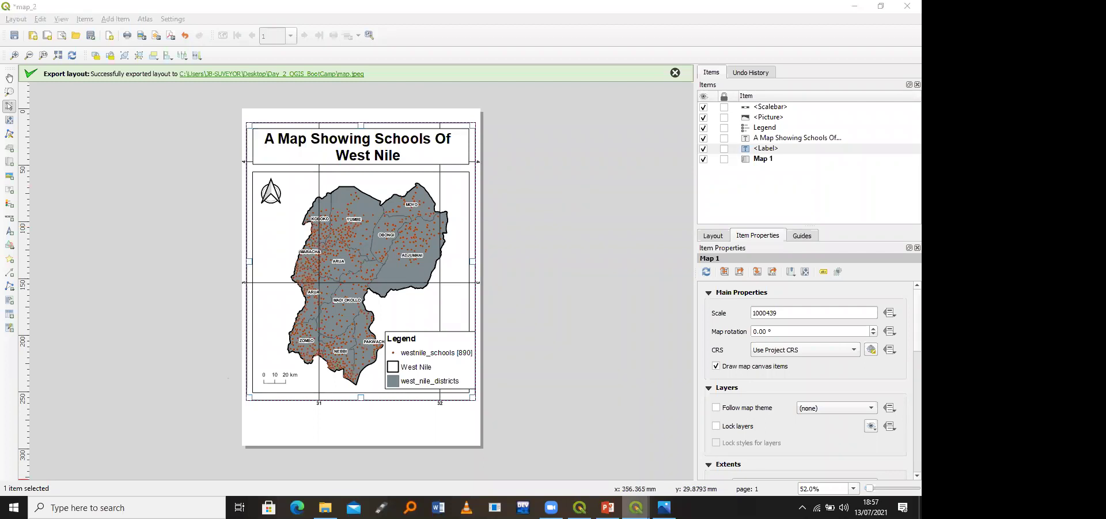
# Step: Restore the map_2 and mpa layout windows to a smaller size and place map_2 over the main QGIS window
pyautogui.moveTo(636, 507)
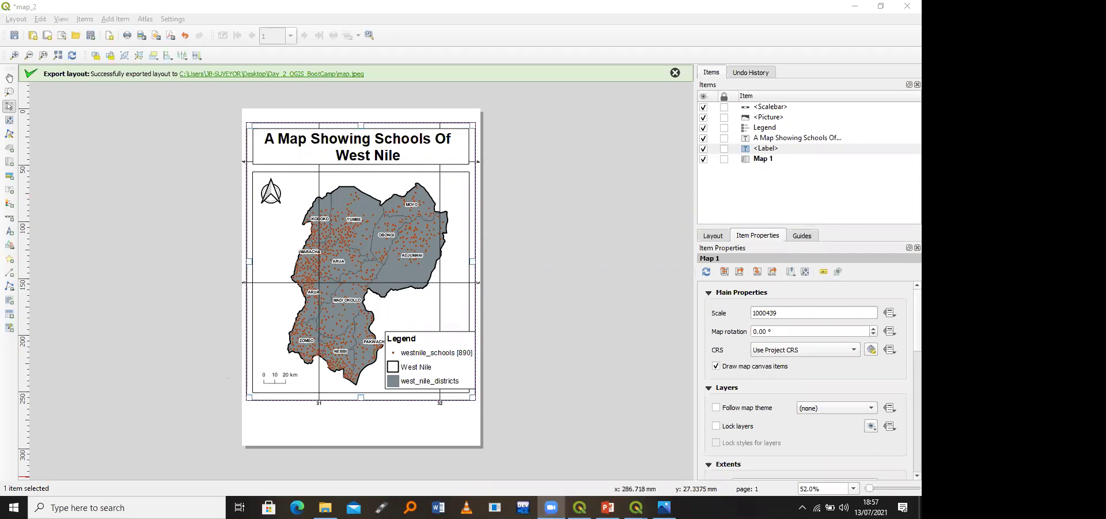
pyautogui.click(880, 6)
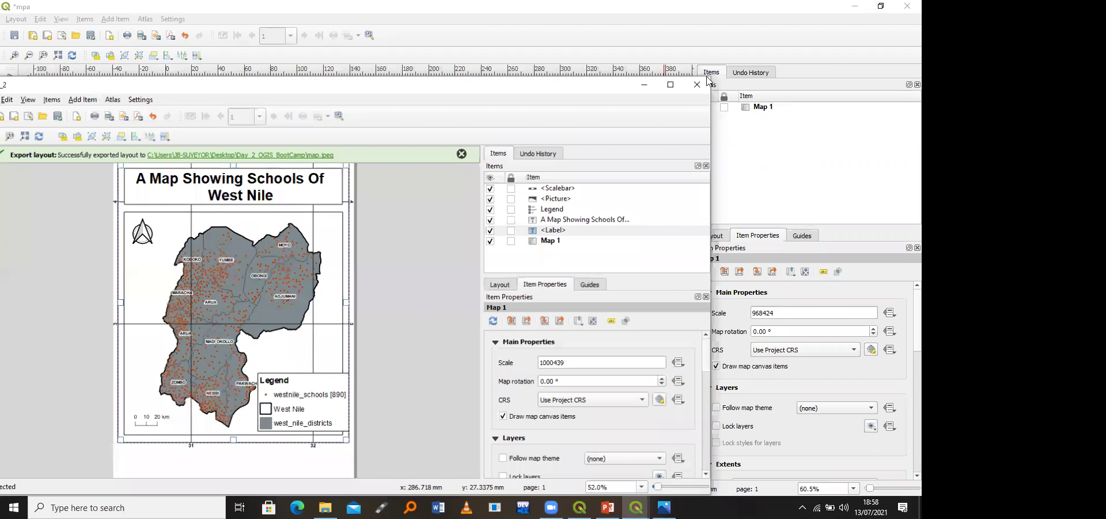
pyautogui.click(880, 6)
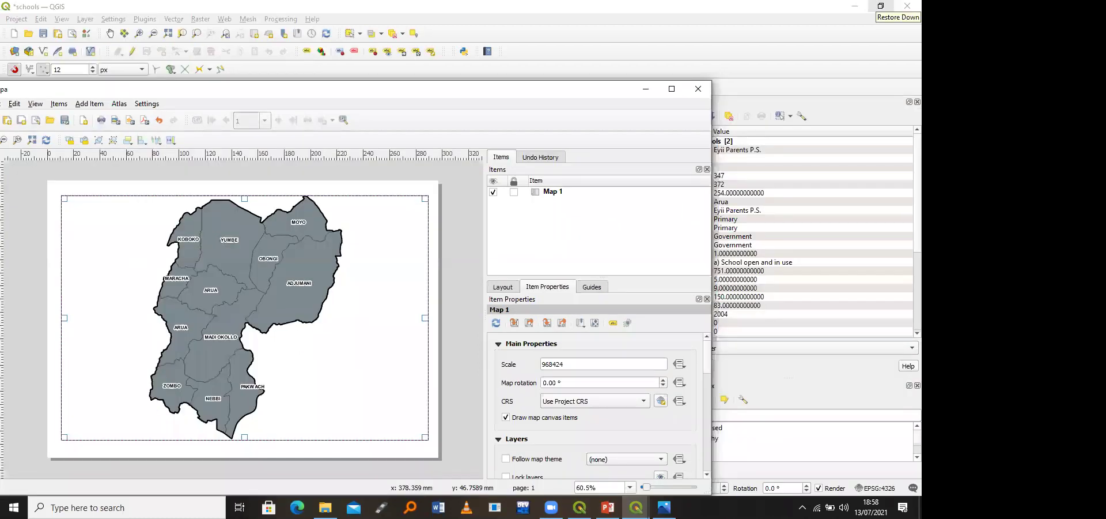
pyautogui.click(881, 6)
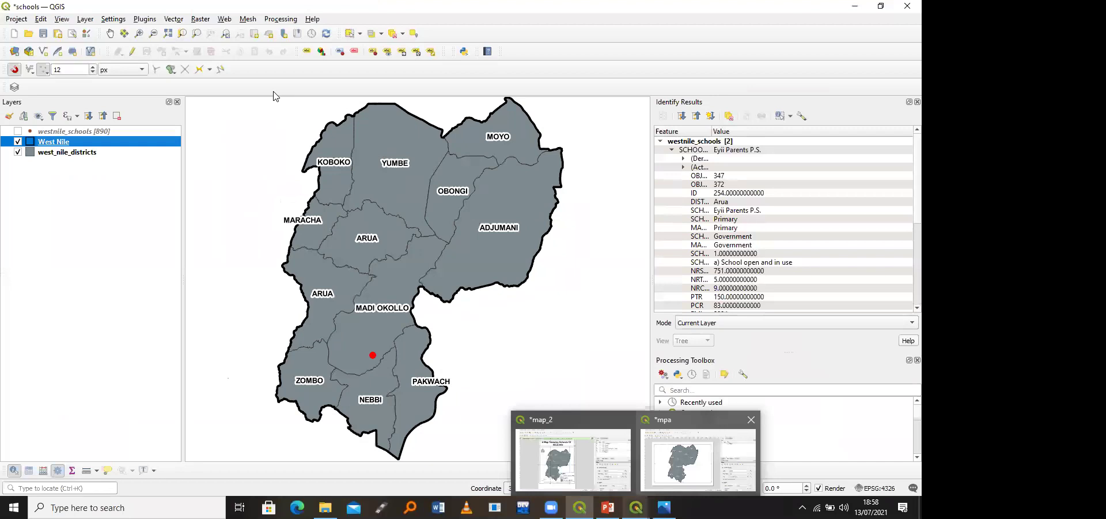
pyautogui.click(572, 460)
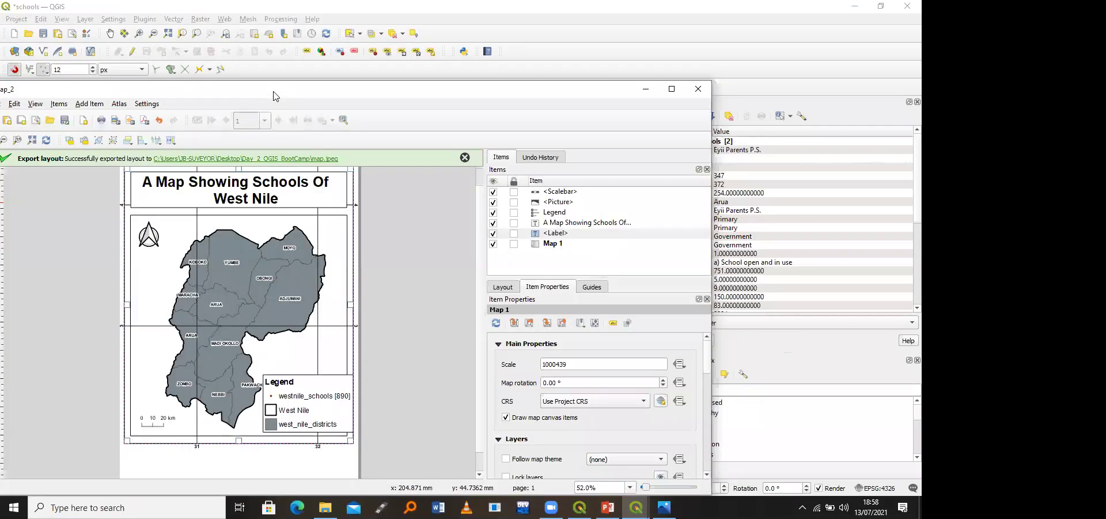
pyautogui.moveTo(274, 96); pyautogui.dragTo(435, 45)
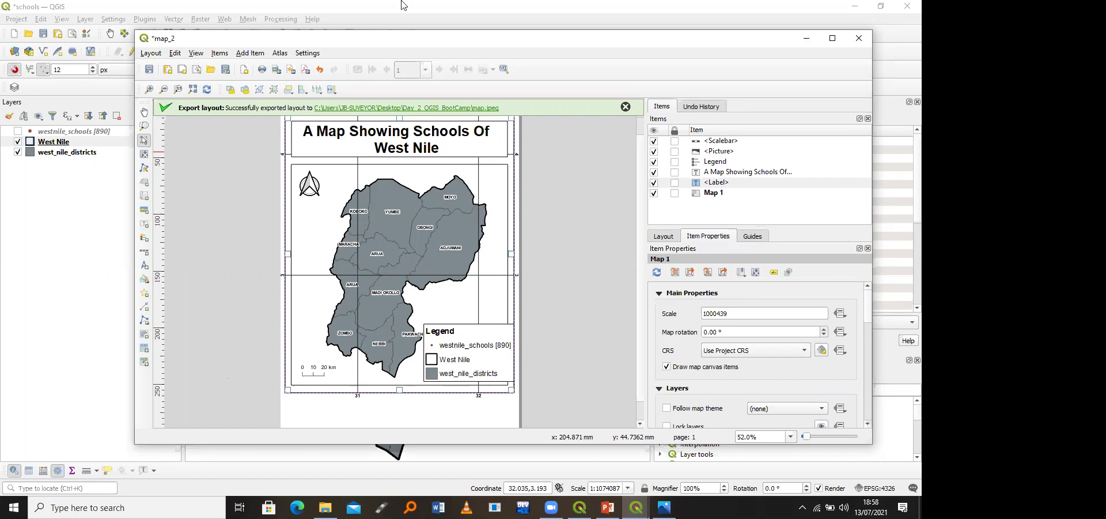
# Step: Show the westnile_schools layer in the main QGIS window, and refresh and save the map_2 layout with it
pyautogui.click(465, 8)
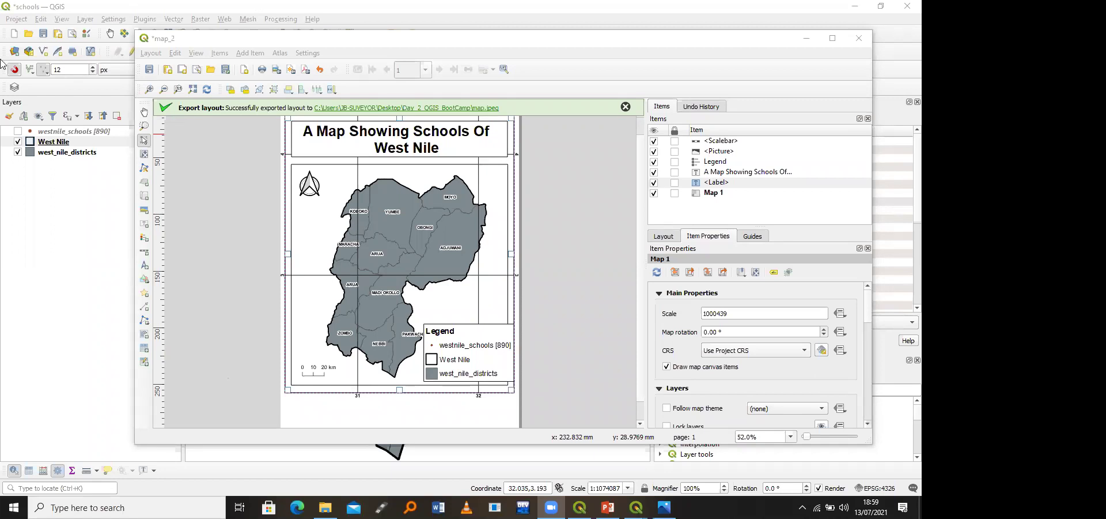
pyautogui.click(18, 132)
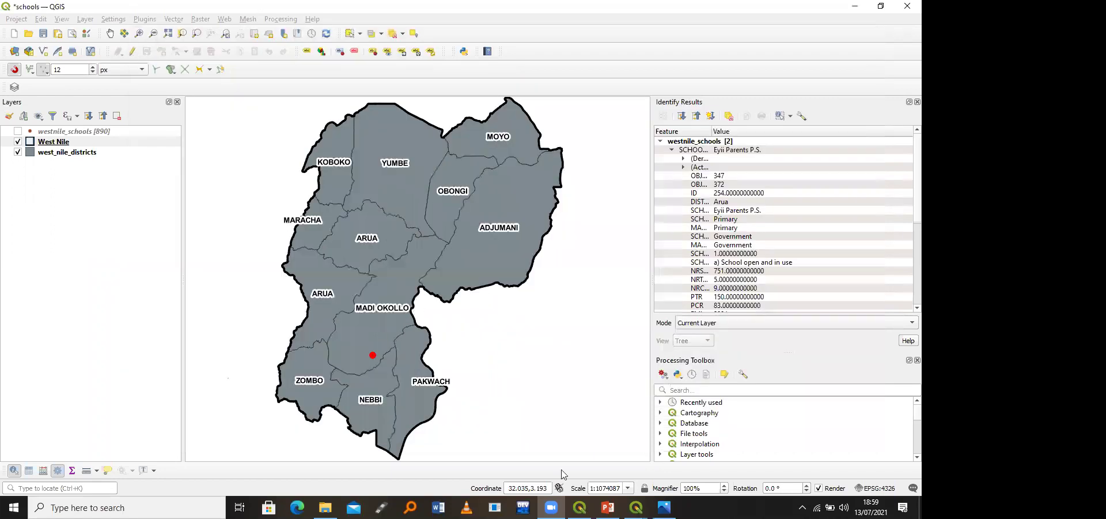
pyautogui.click(636, 507)
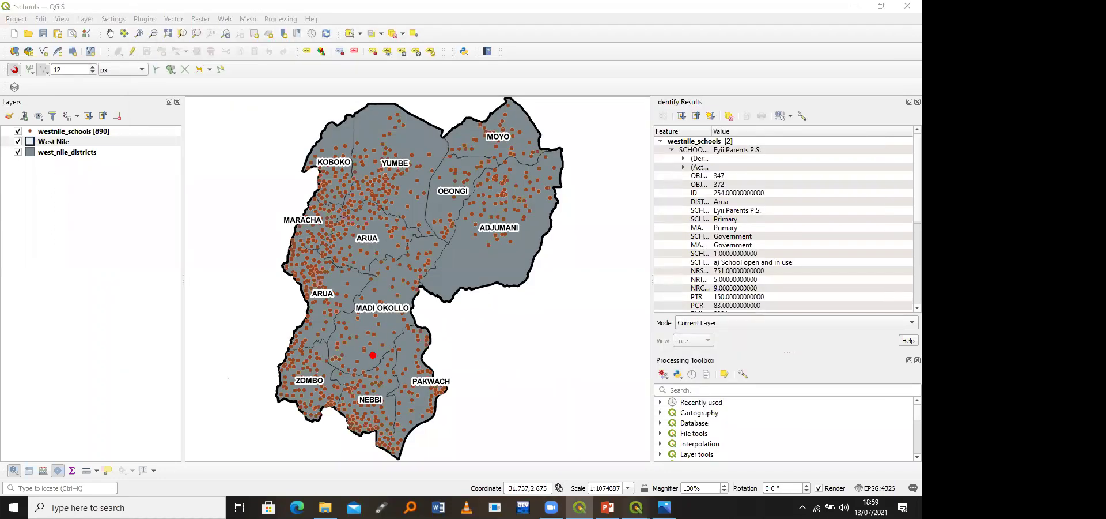
pyautogui.click(673, 458)
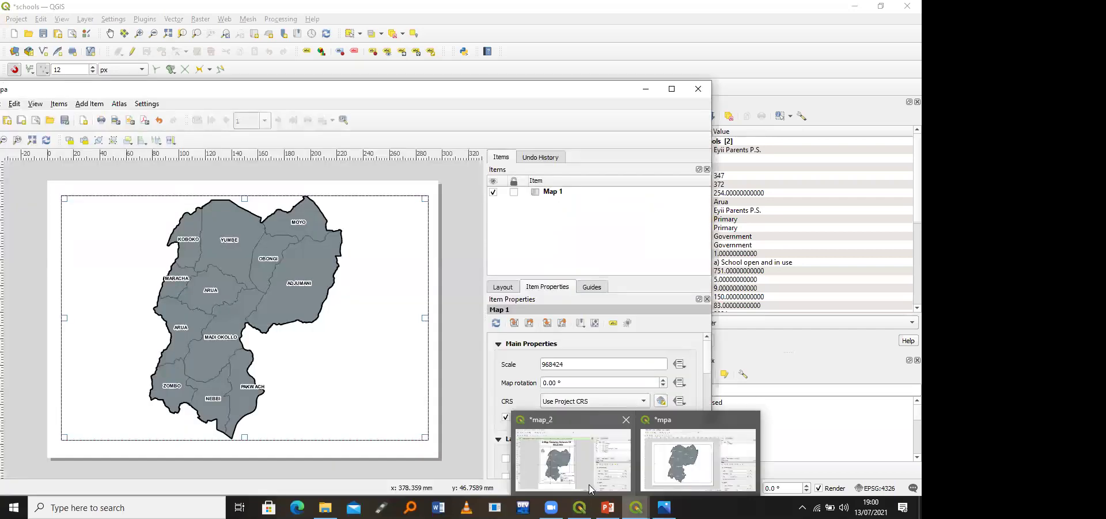
pyautogui.click(573, 458)
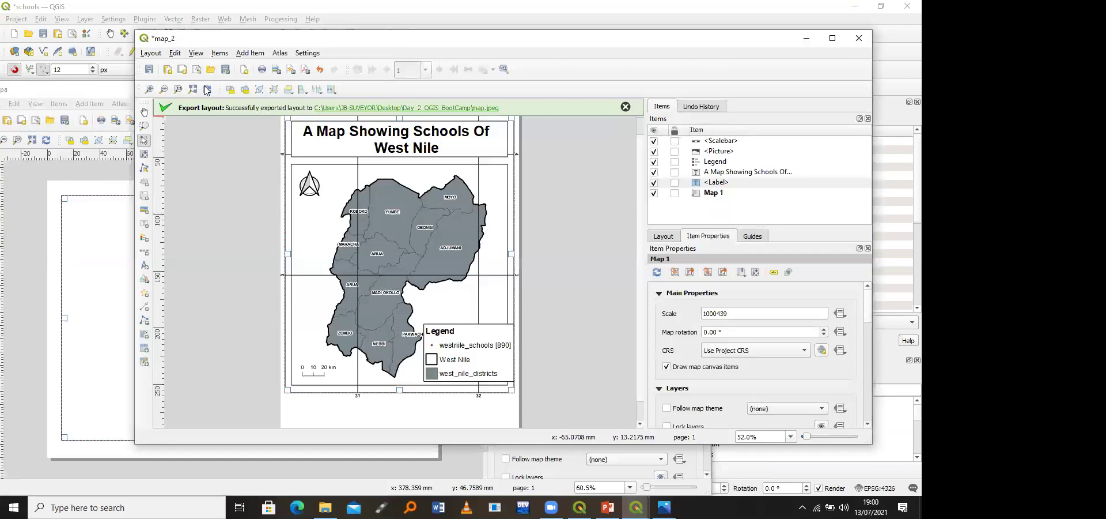
pyautogui.click(207, 89)
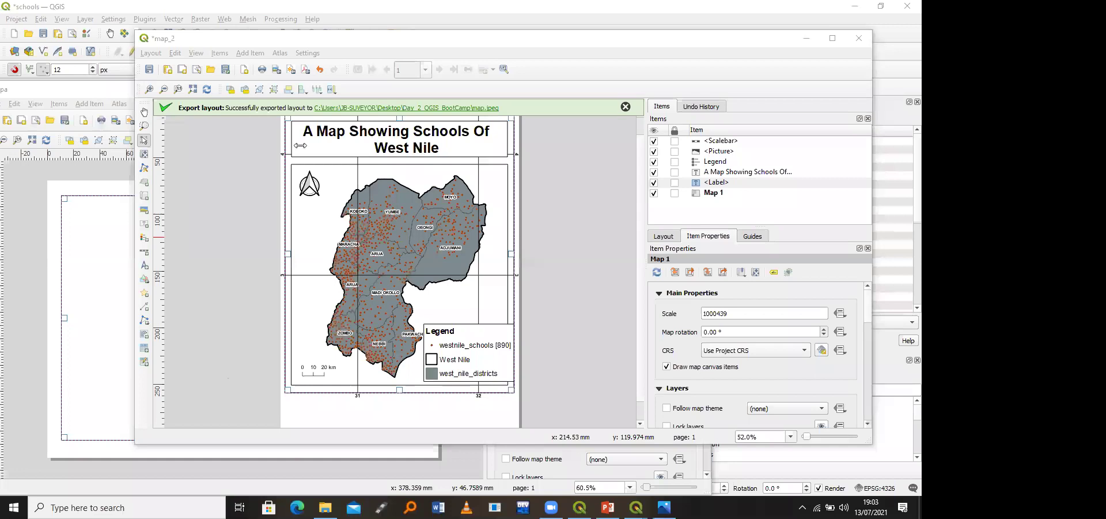
pyautogui.click(149, 70)
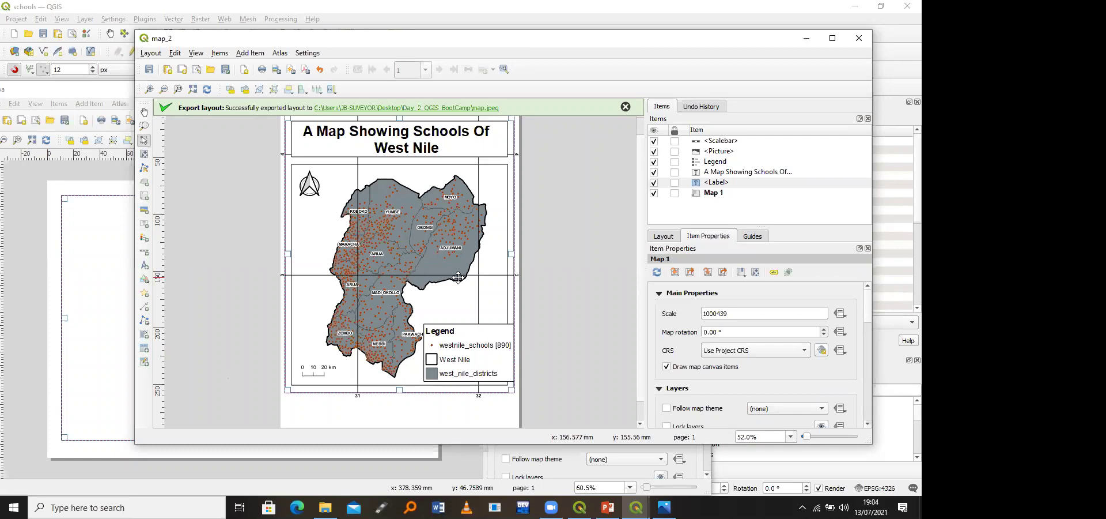
# Step: Open the project's Layout Manager from the main QGIS window, look through the stored layouts and close it
pyautogui.click(17, 21)
pyautogui.click(17, 21)
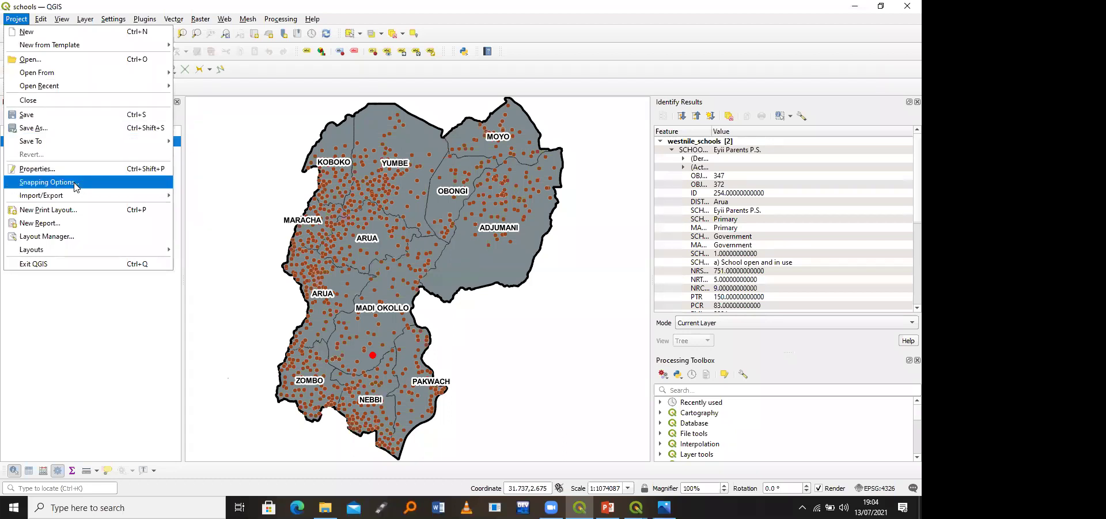
pyautogui.click(68, 237)
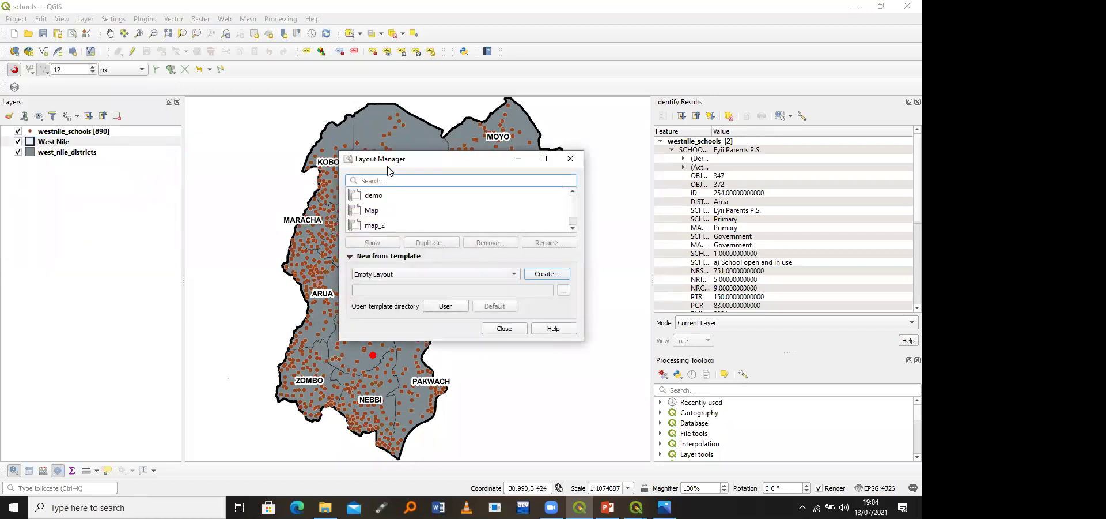
pyautogui.moveTo(381, 162); pyautogui.dragTo(276, 90)
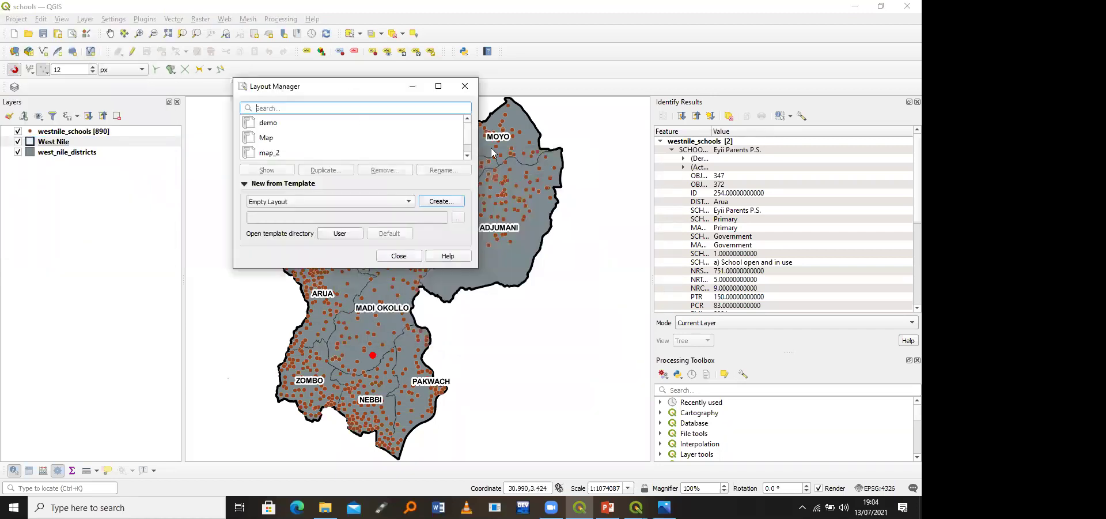
pyautogui.click(468, 156)
pyautogui.scroll(1, 468, 133)
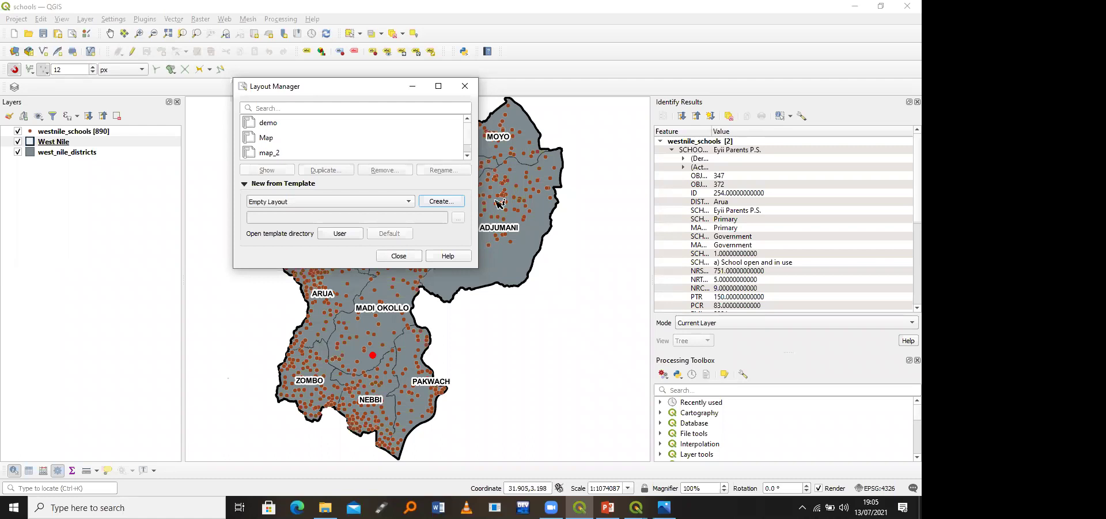
pyautogui.click(465, 87)
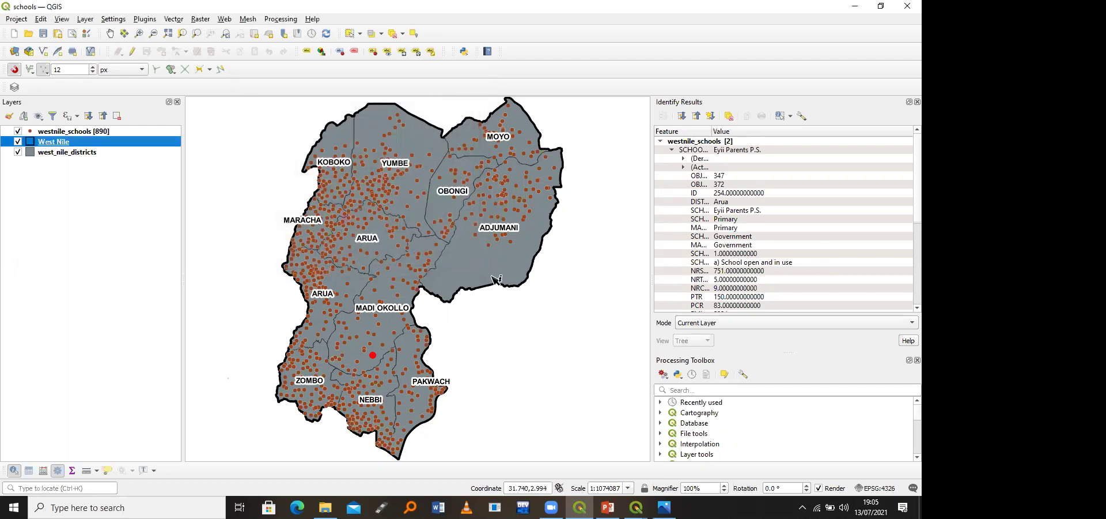
# Step: Look over the layout commands in map_2, and view the example West Nile schools map on the last slide in PowerPoint
pyautogui.moveTo(636, 507)
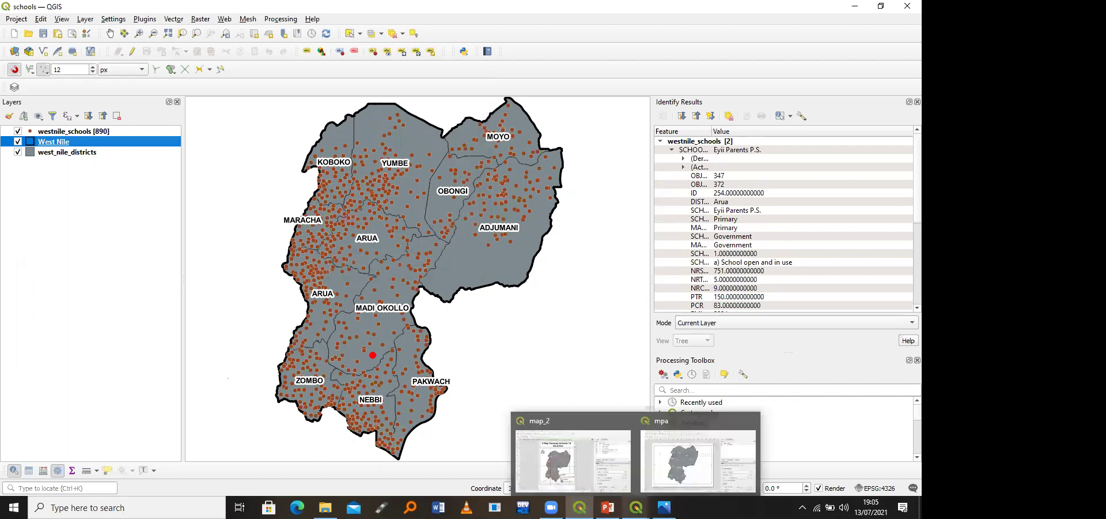
pyautogui.click(579, 482)
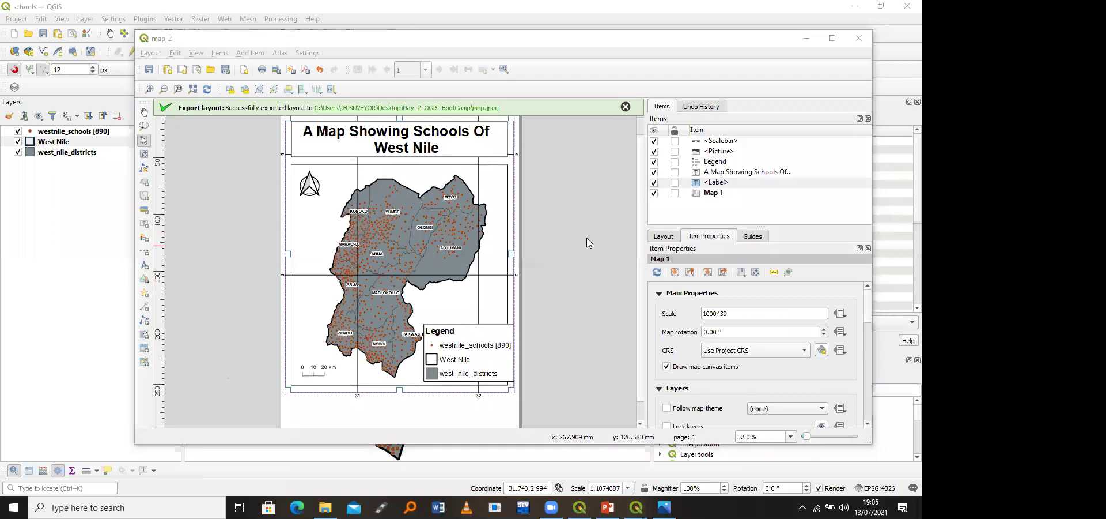
pyautogui.click(149, 53)
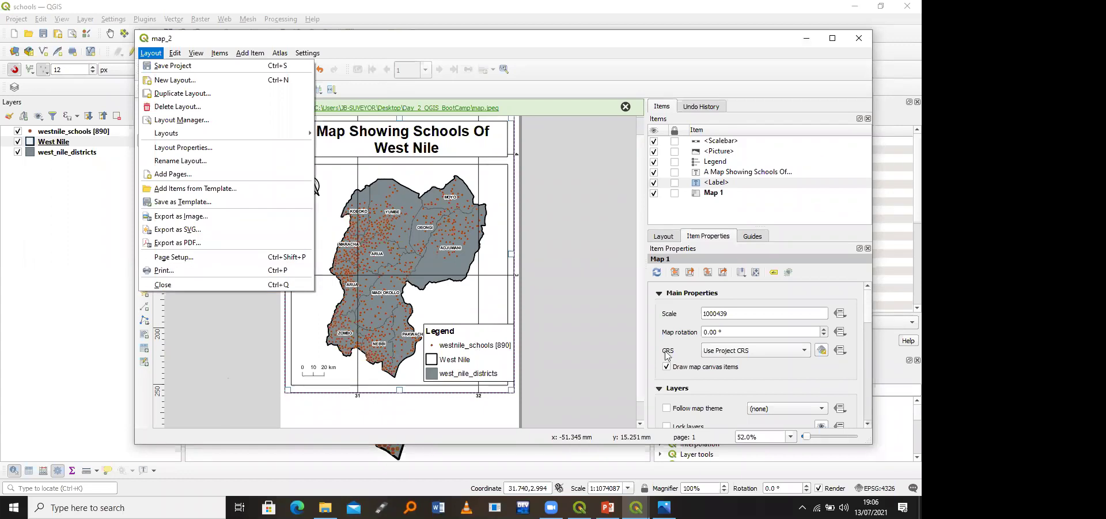
pyautogui.click(757, 417)
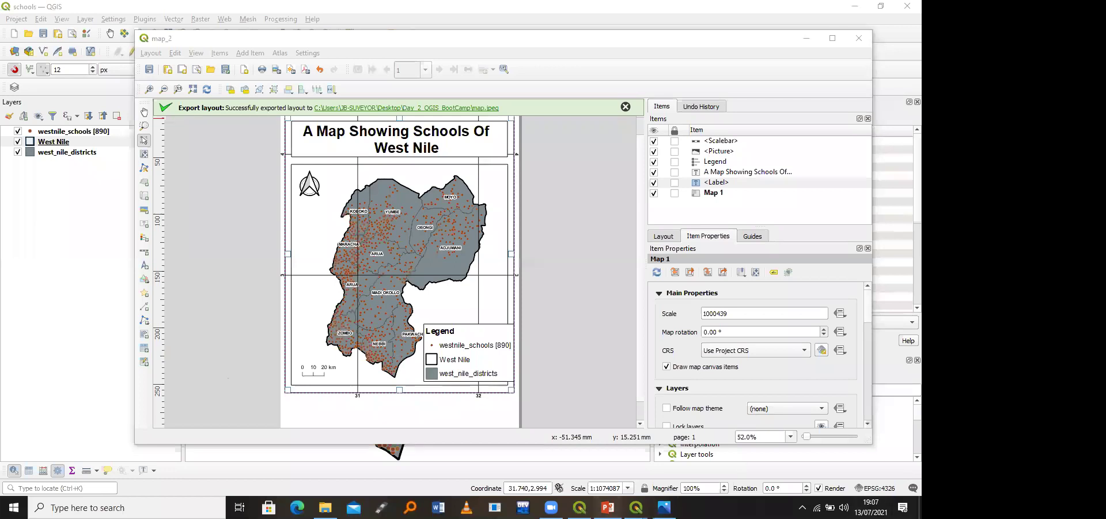
pyautogui.hotkey('alt', 'Tab')
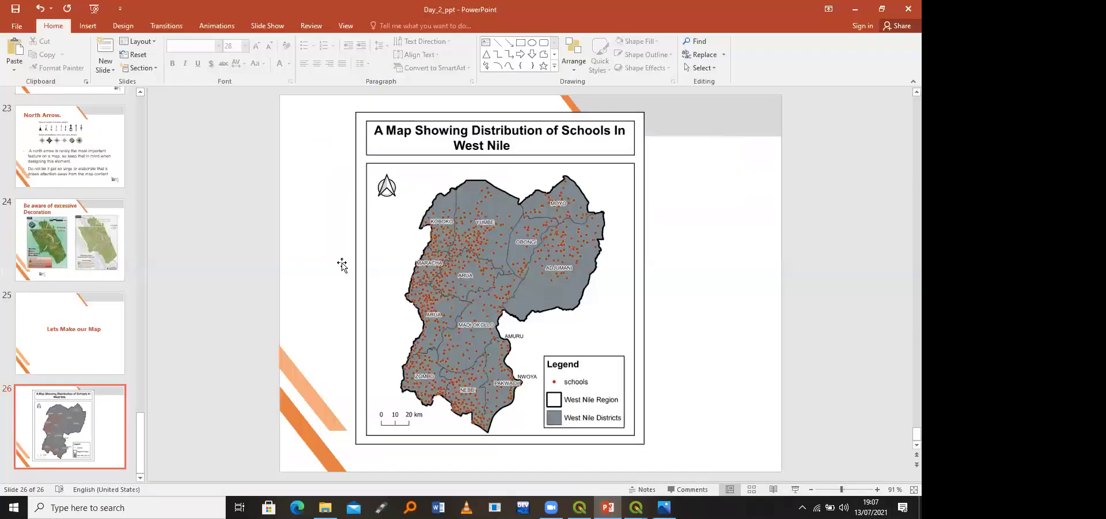
pyautogui.click(854, 10)
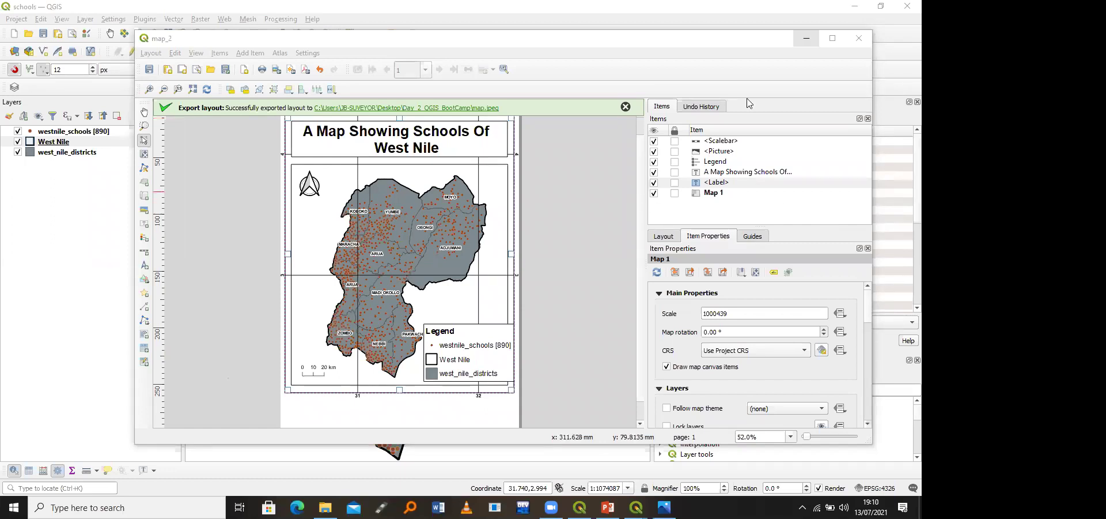
# Step: Return to the main QGIS window and add the Uganda Districts shapefile from the Data_Day_2 folder as a vector layer
pyautogui.click(113, 90)
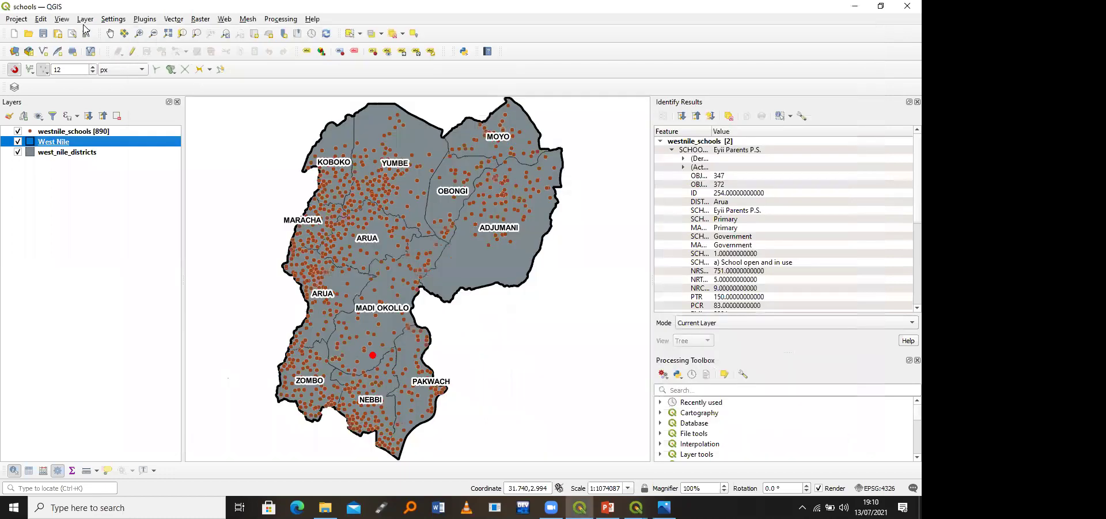
pyautogui.click(84, 19)
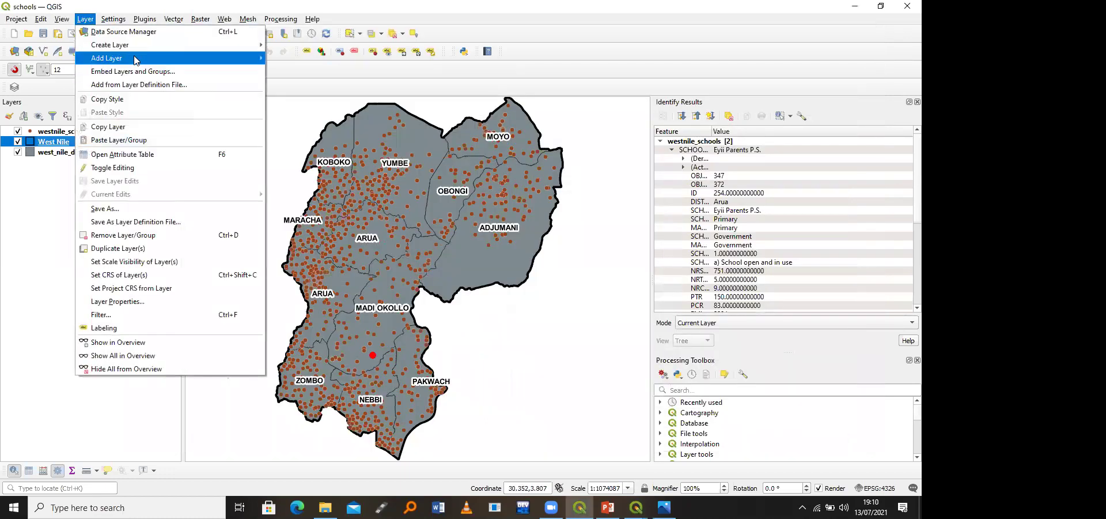
pyautogui.moveTo(163, 58)
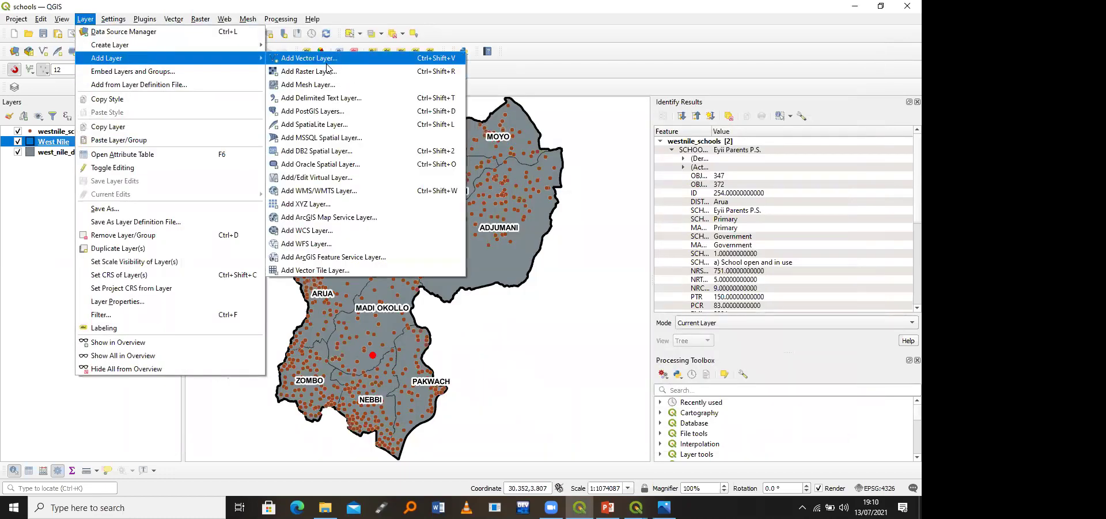
pyautogui.click(323, 58)
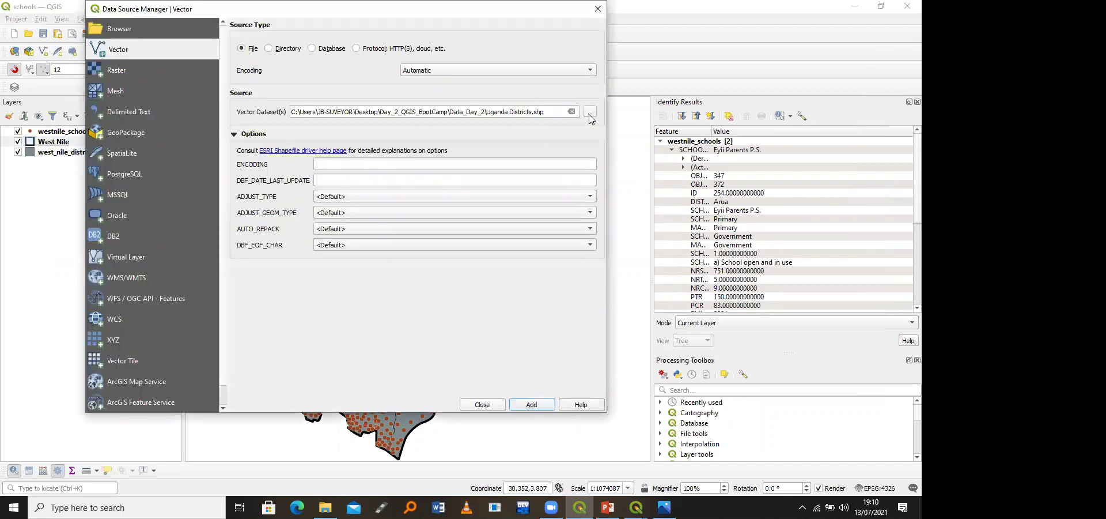
pyautogui.click(589, 115)
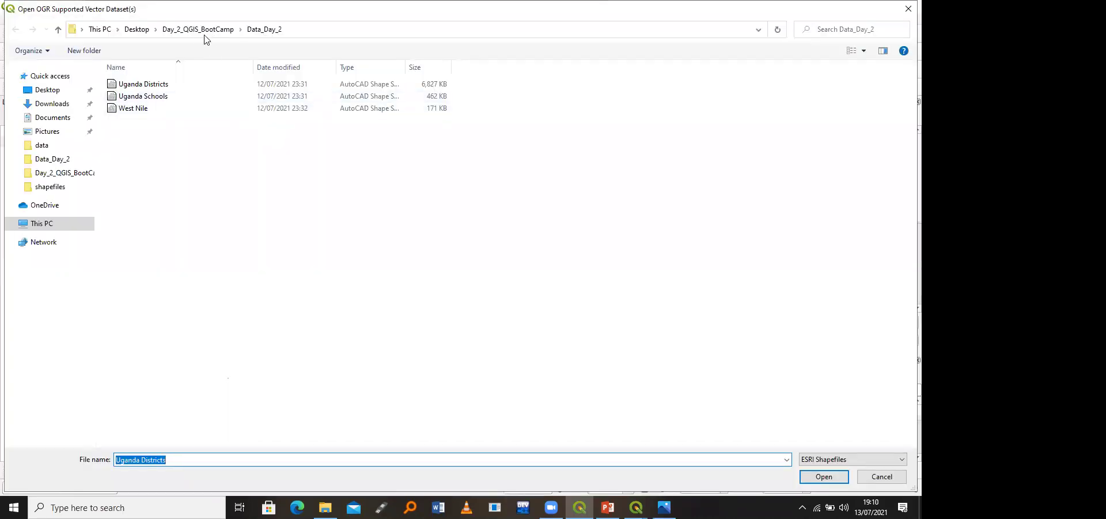
pyautogui.click(198, 30)
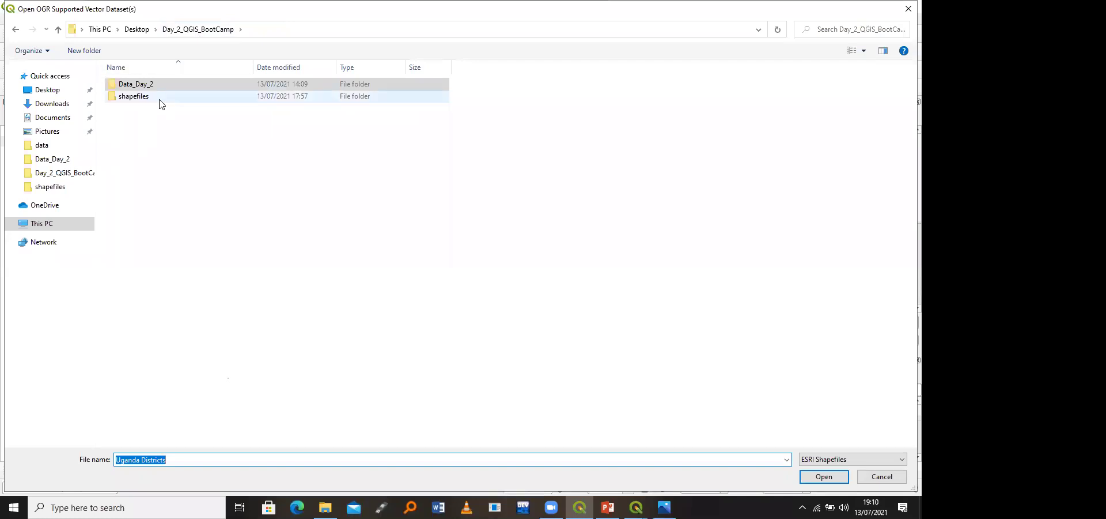
pyautogui.doubleClick(161, 97)
pyautogui.click(198, 30)
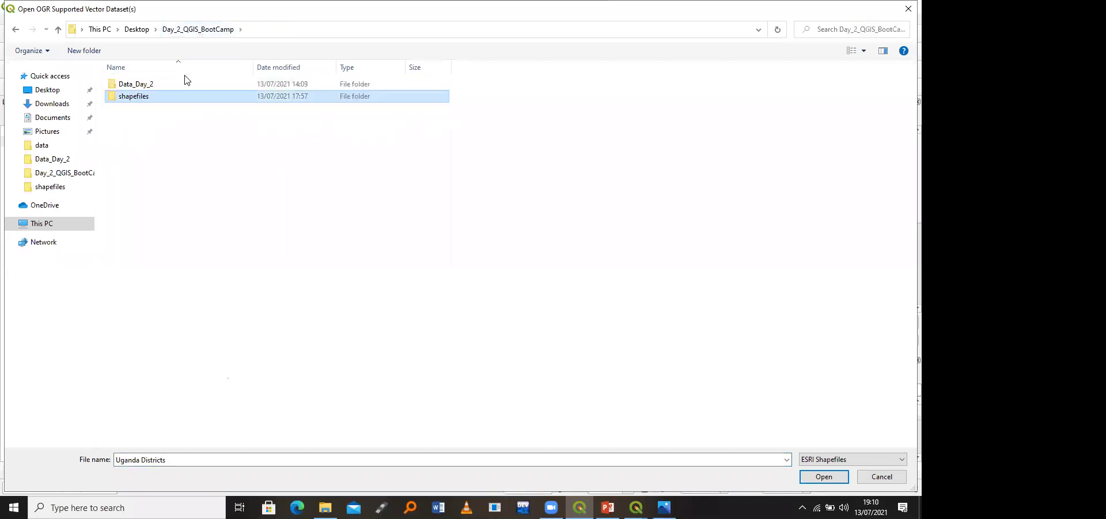
pyautogui.doubleClick(185, 84)
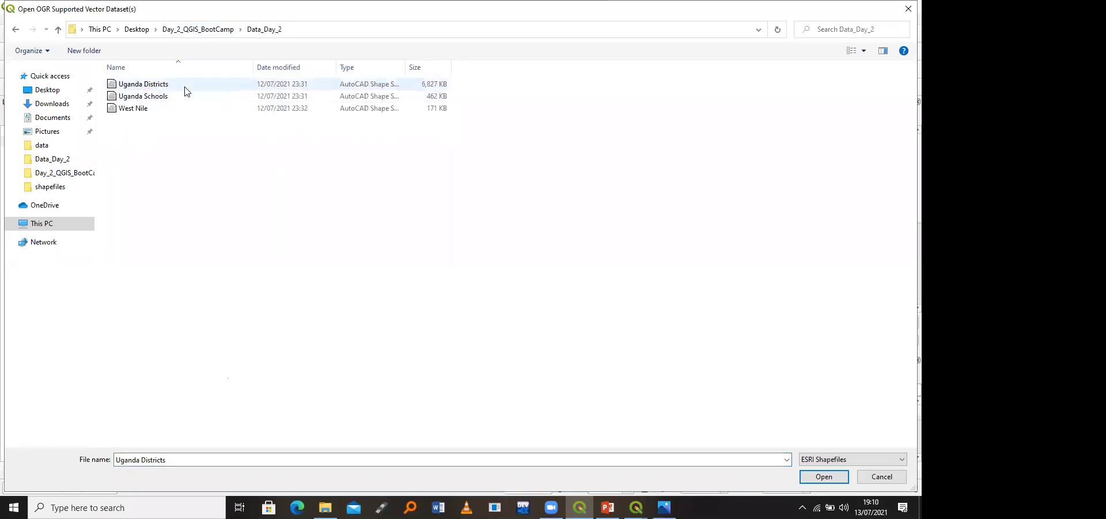
pyautogui.click(184, 87)
pyautogui.click(823, 477)
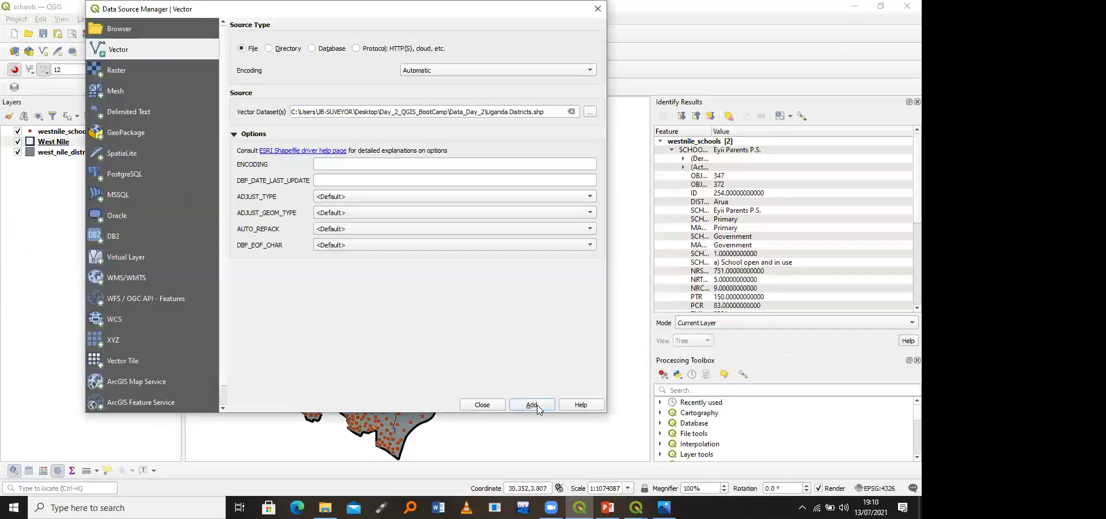
pyautogui.press('Escape')
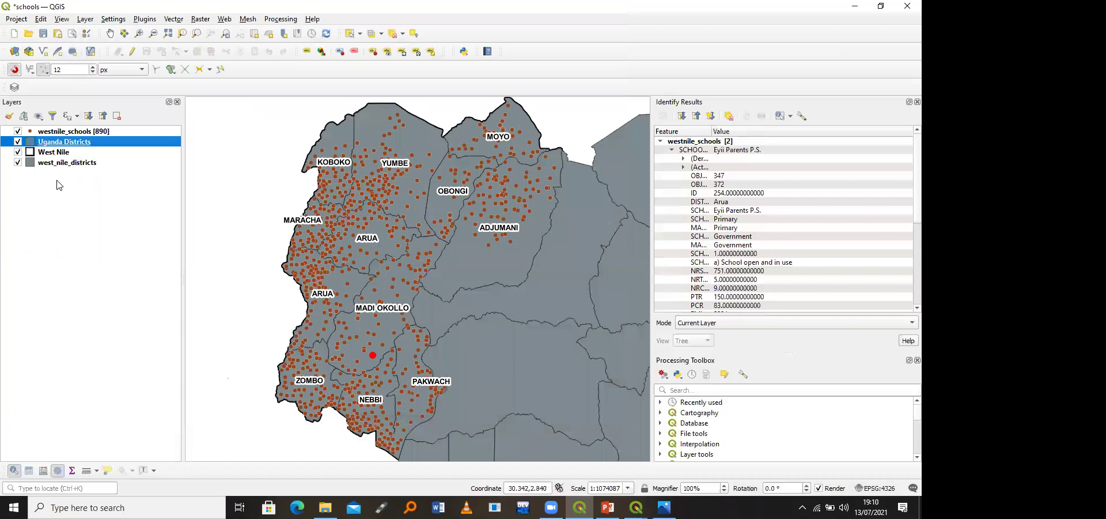
# Step: Zoom the main map to the Uganda Districts layer, and open the map_2 layout to check how its map is affected
pyautogui.rightClick(62, 144)
pyautogui.click(98, 150)
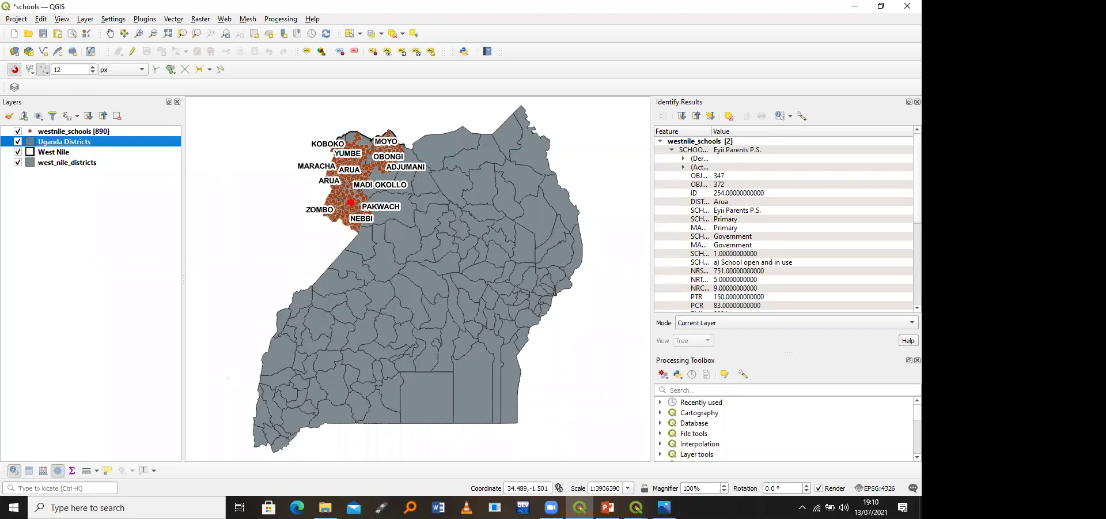
pyautogui.click(636, 507)
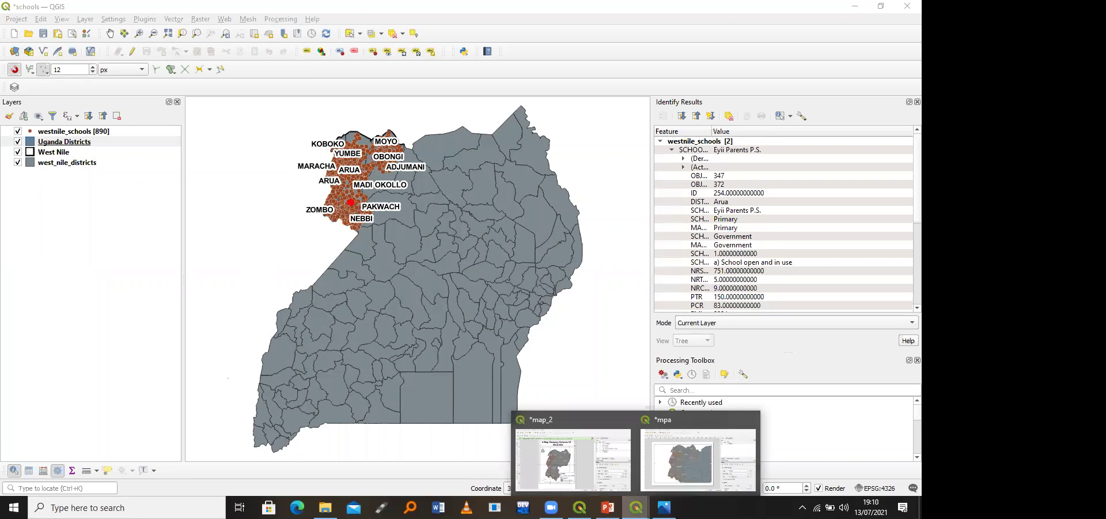
pyautogui.click(578, 471)
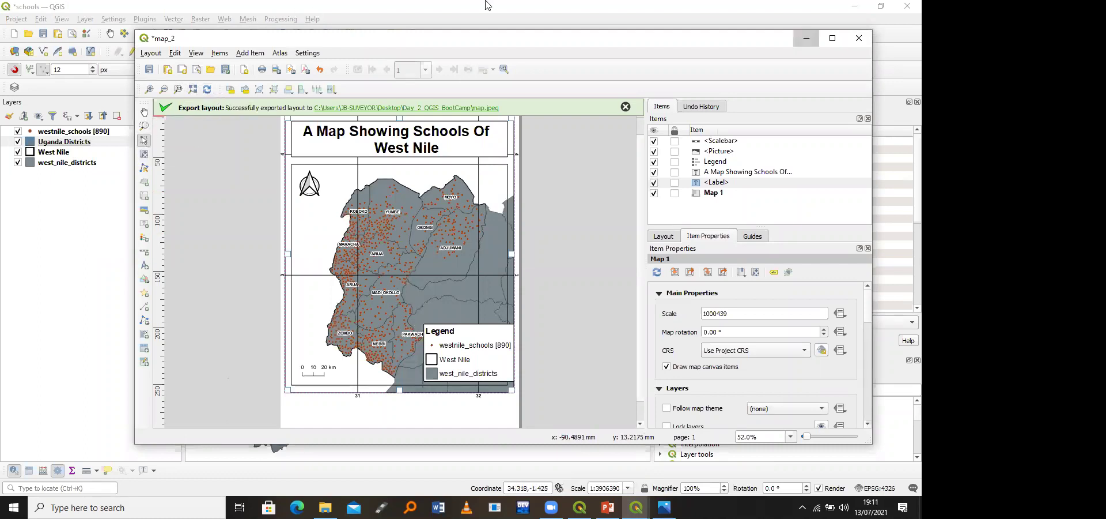
# Step: Toggle the visibility of west_nile_districts off and on in the main QGIS window, and hide the Uganda Districts layer
pyautogui.click(63, 142)
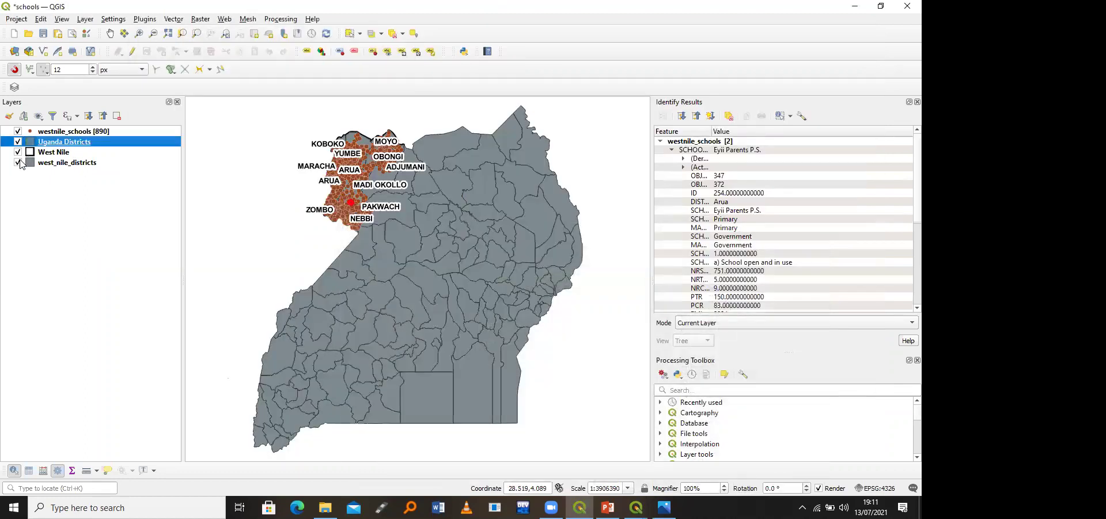
pyautogui.click(19, 162)
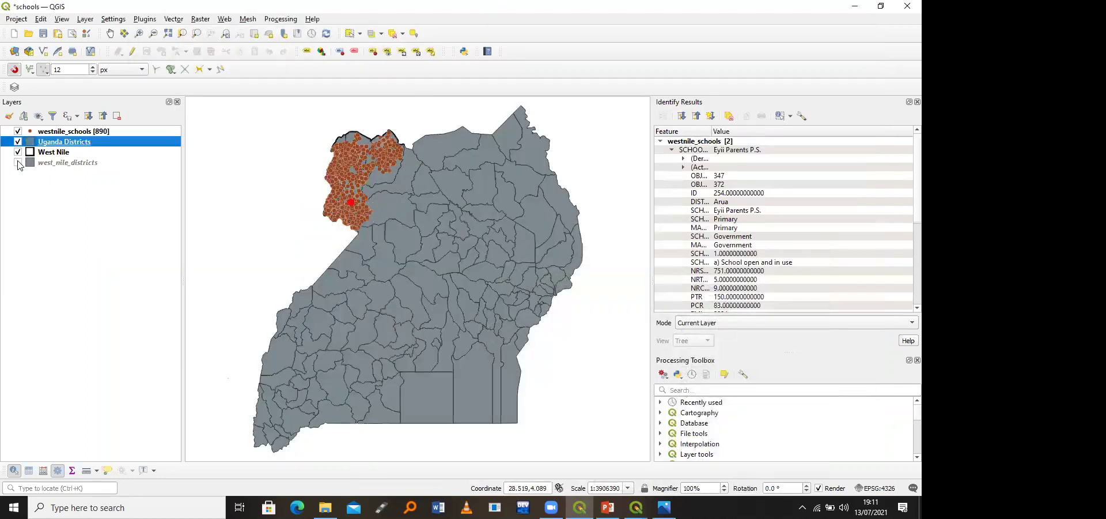
pyautogui.click(18, 163)
pyautogui.click(18, 141)
pyautogui.doubleClick(30, 141)
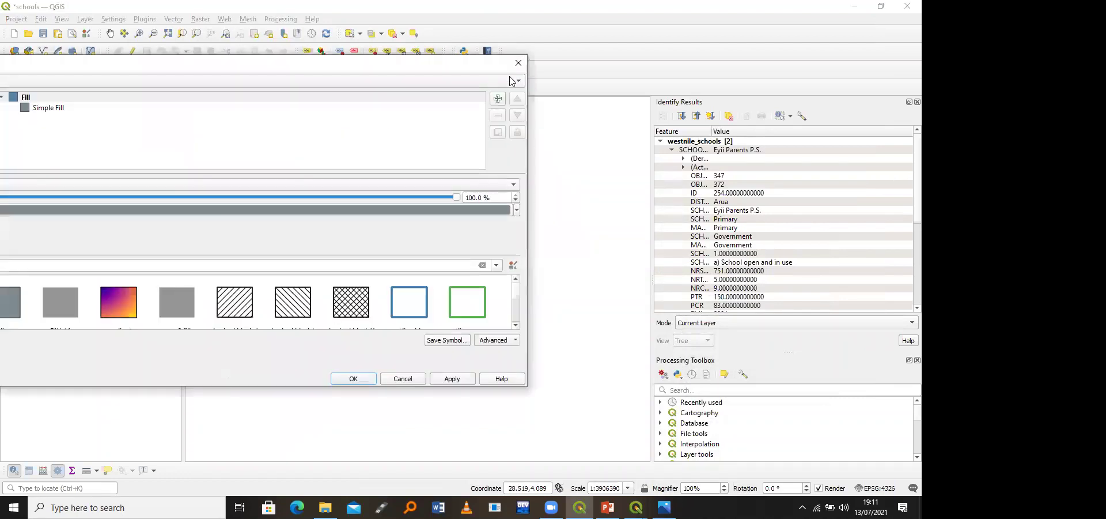
pyautogui.moveTo(509, 63); pyautogui.dragTo(522, 124)
pyautogui.click(530, 123)
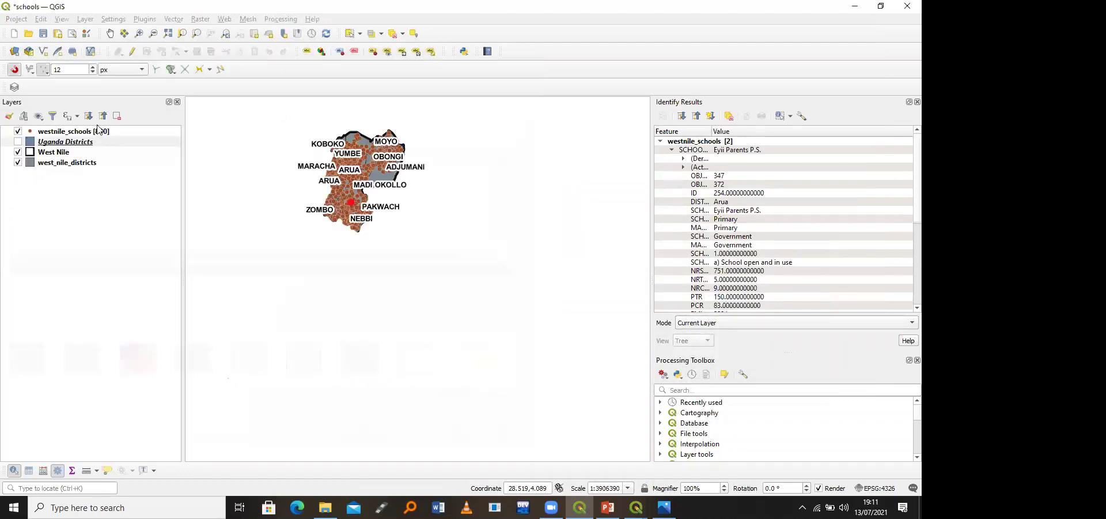
# Step: Zoom the main map to the extent of the west_nile_districts layer
pyautogui.click(71, 140)
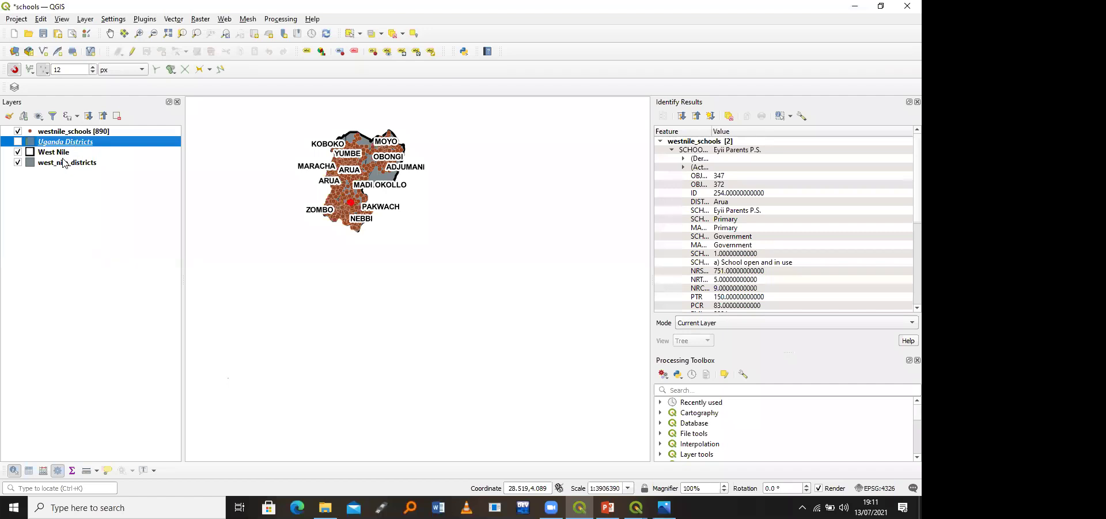
pyautogui.rightClick(64, 162)
pyautogui.click(68, 165)
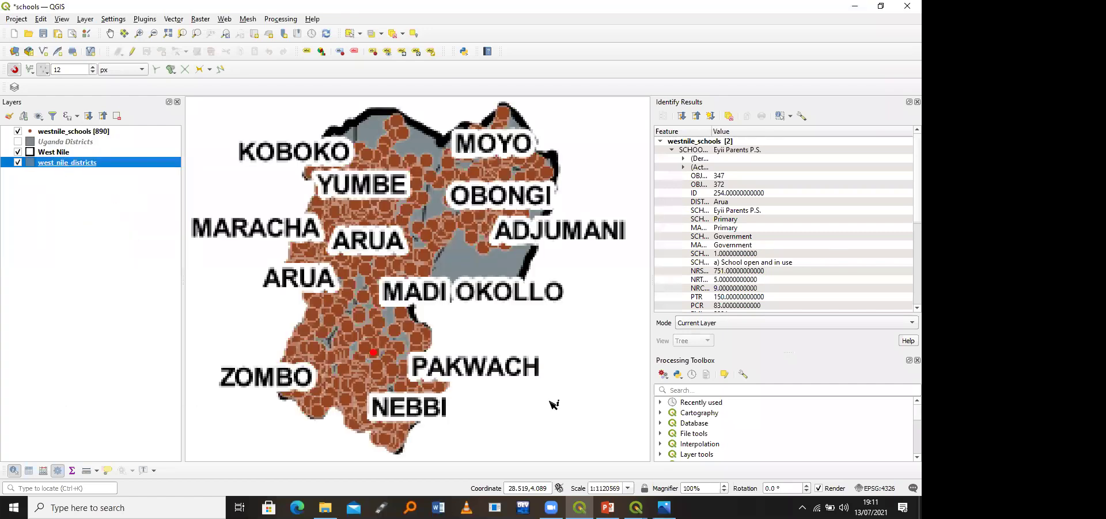
# Step: Bring up the map_2 layout, refresh its view and lock the Map 1 item
pyautogui.click(636, 507)
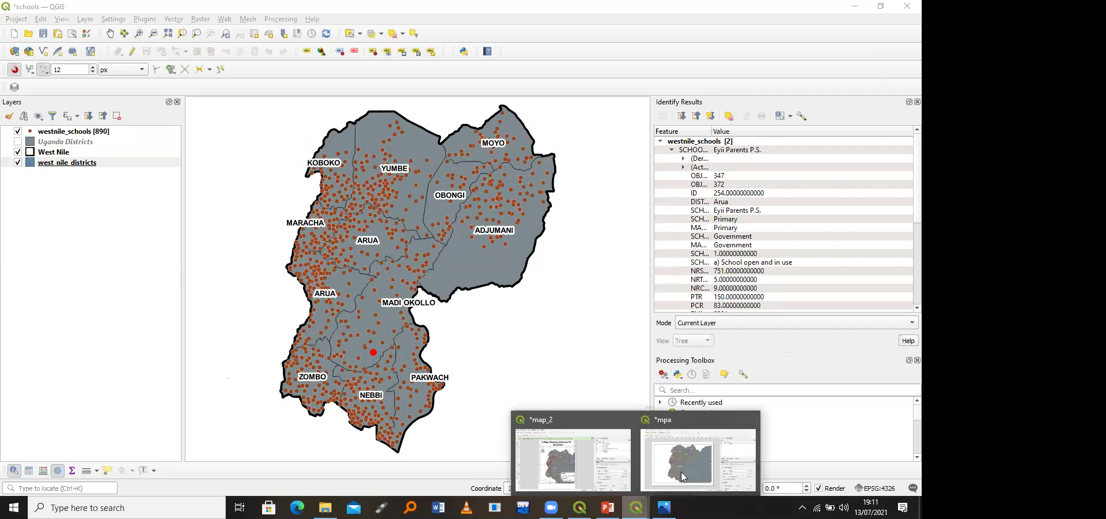
pyautogui.click(584, 474)
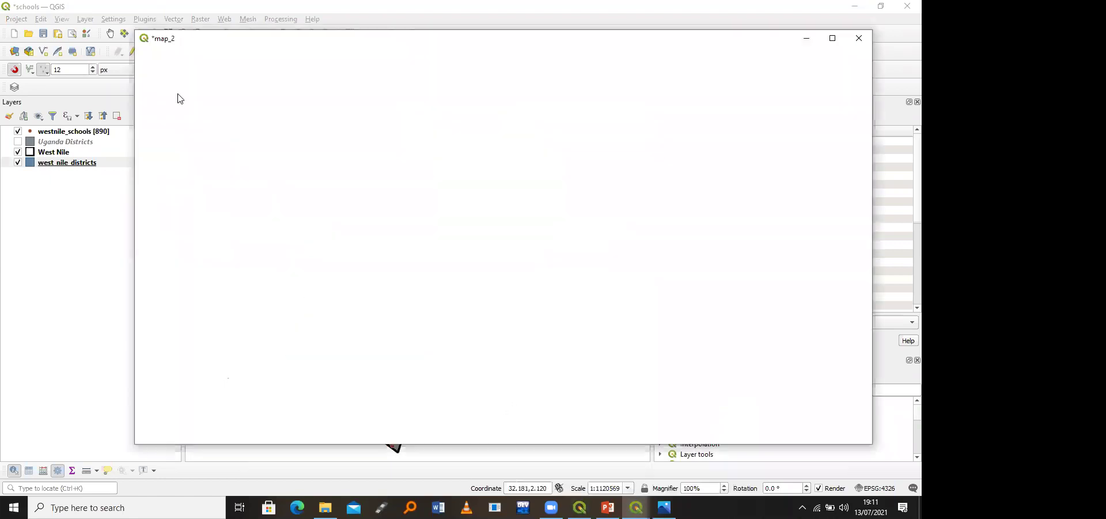
pyautogui.click(203, 93)
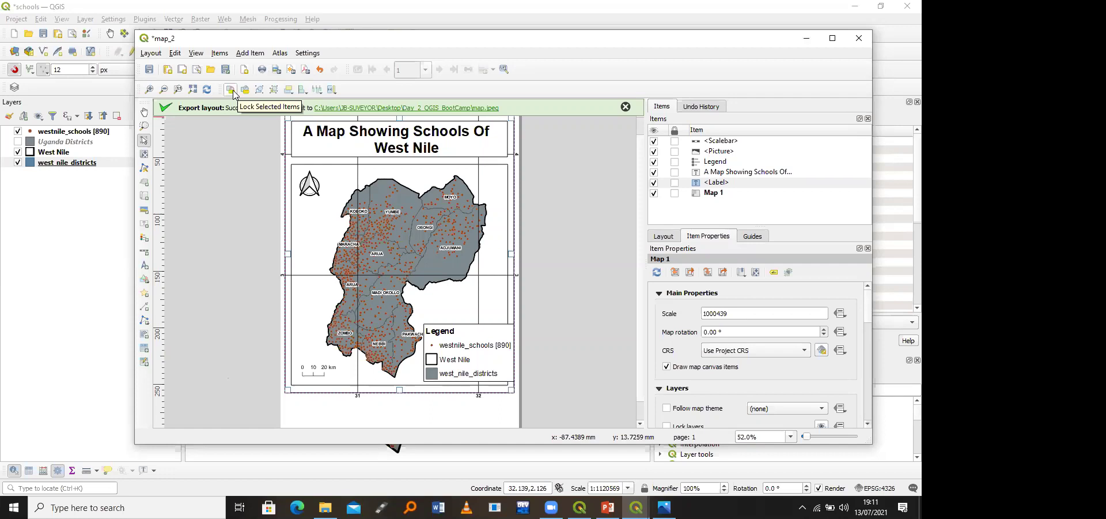
pyautogui.click(715, 194)
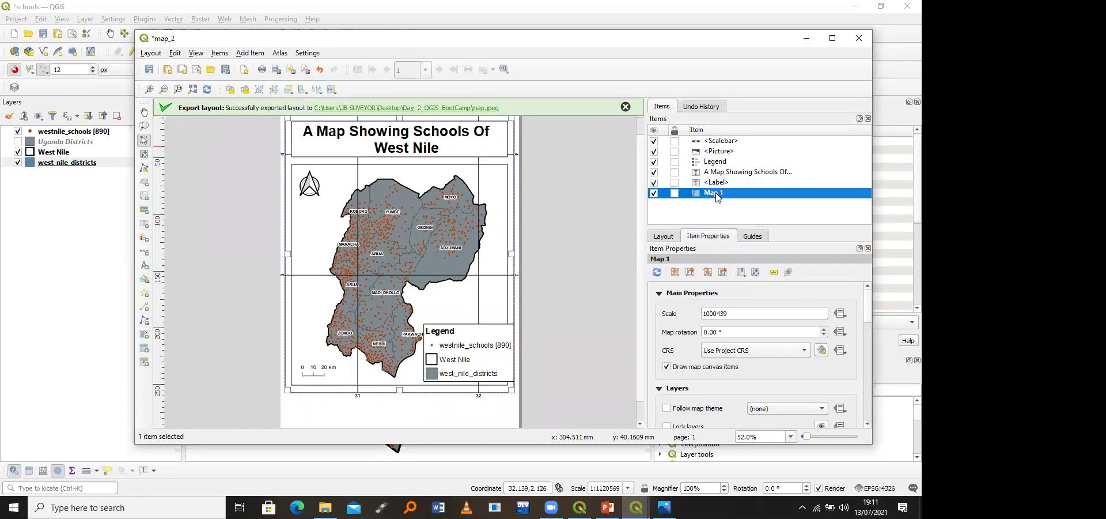
pyautogui.click(245, 91)
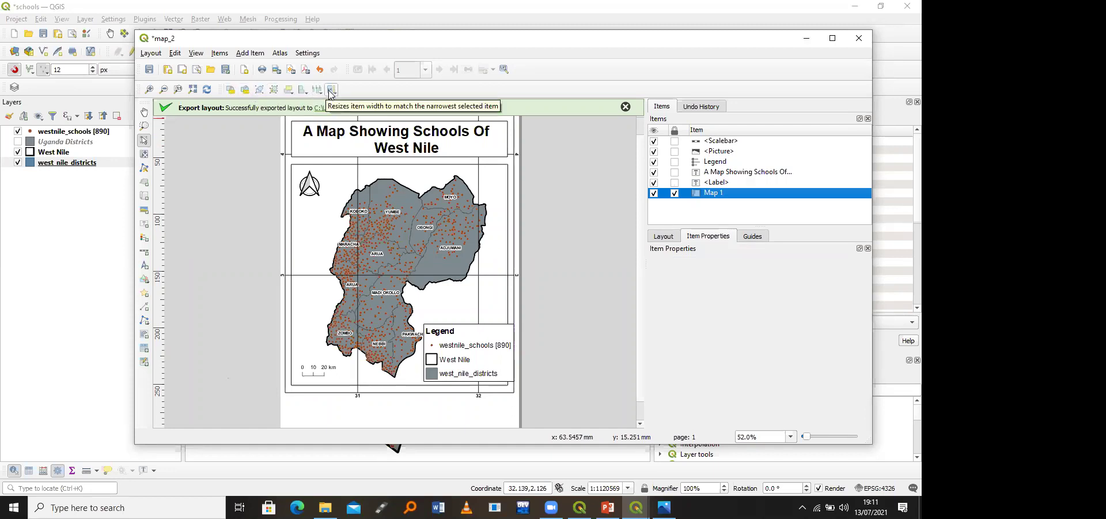
# Step: Show only the Uganda Districts layer in the main QGIS window and zoom to its extent
pyautogui.click(18, 151)
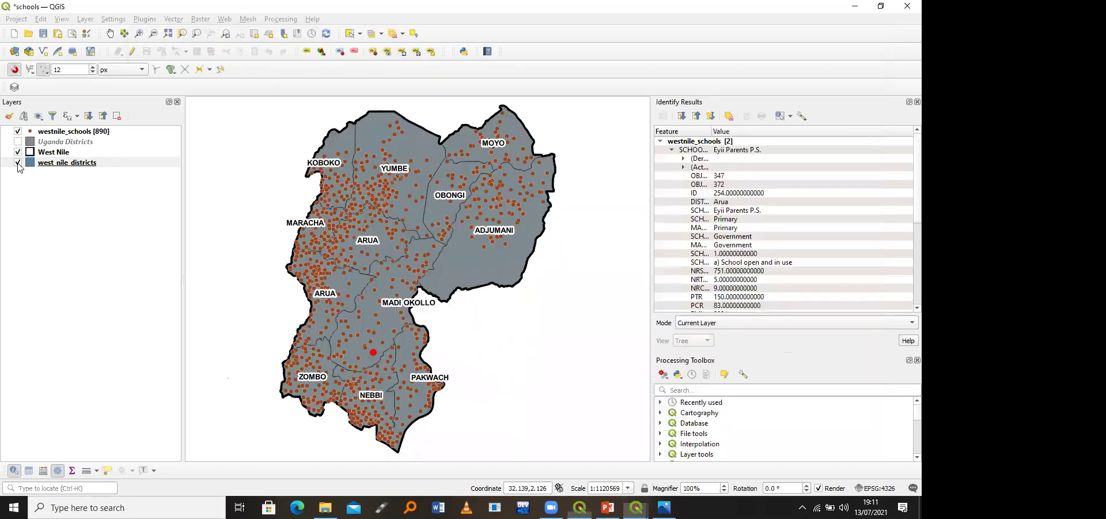
pyautogui.click(17, 162)
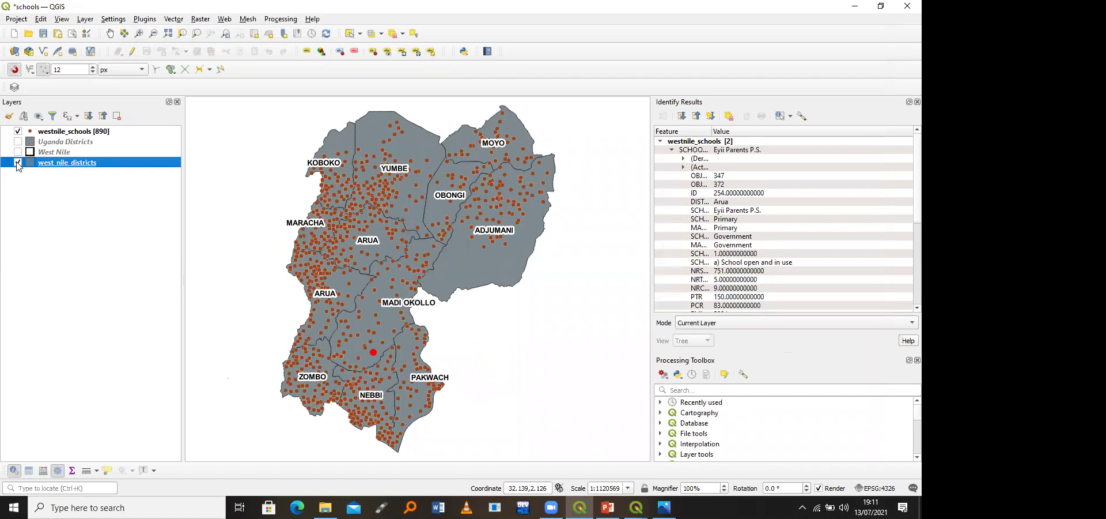
pyautogui.click(18, 131)
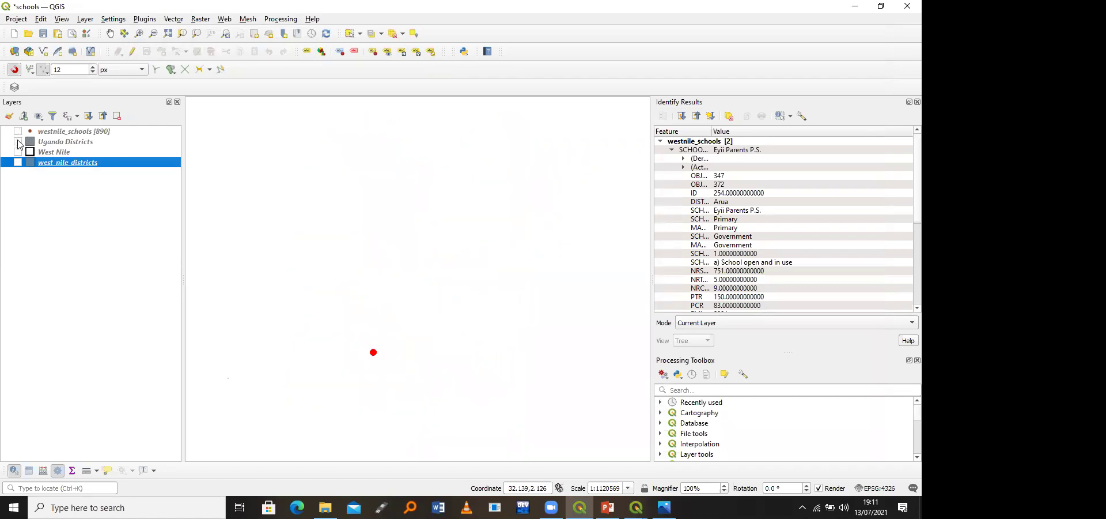
pyautogui.click(17, 142)
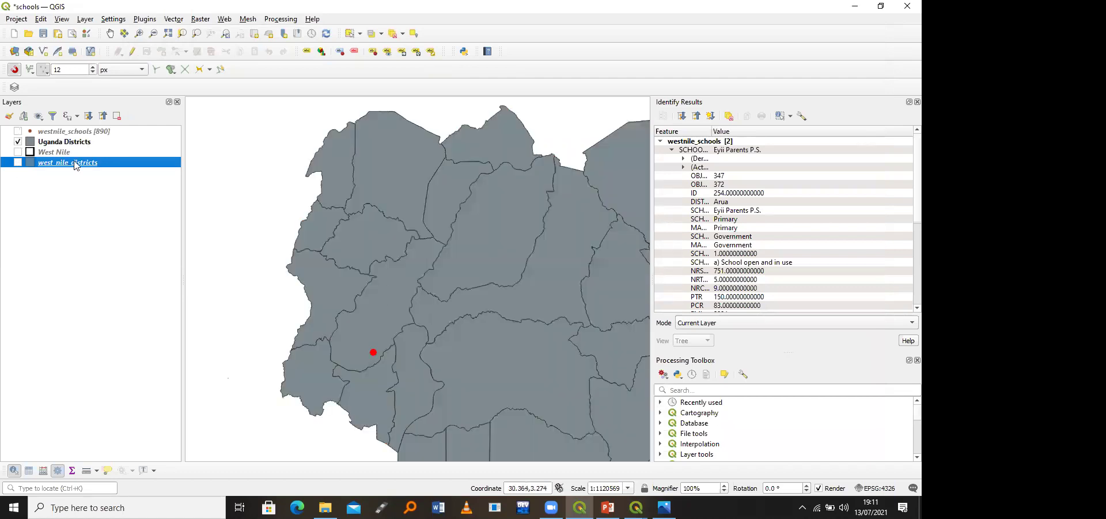
pyautogui.rightClick(65, 142)
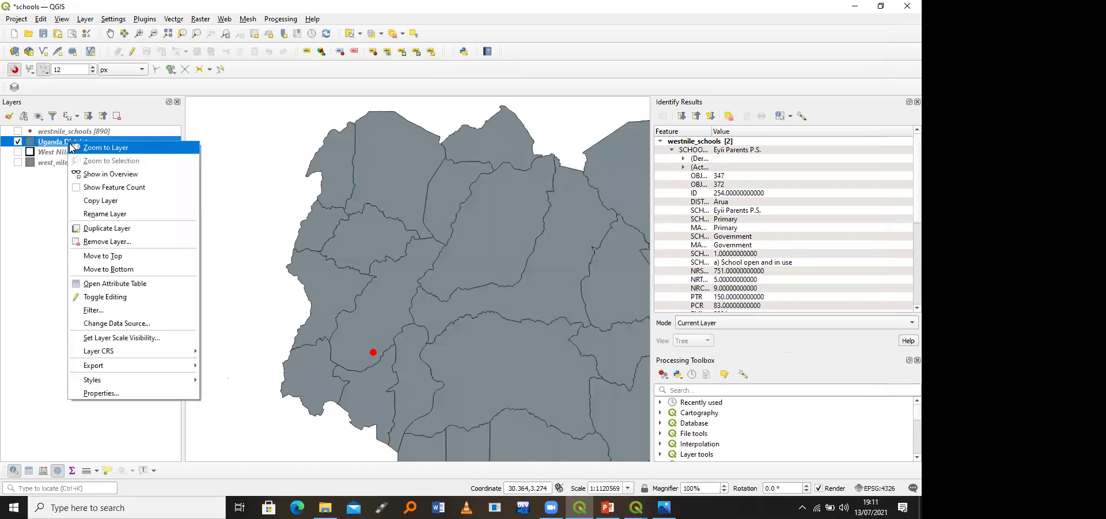
pyautogui.click(87, 146)
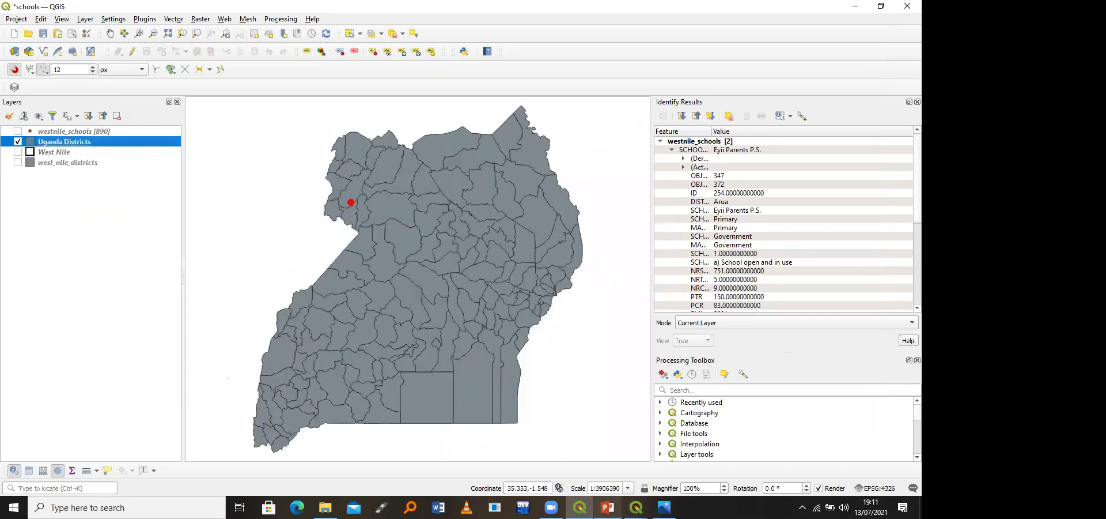
# Step: Add a second map below the north arrow in the map_2 layout, then delete it
pyautogui.moveTo(636, 507)
pyautogui.click(651, 485)
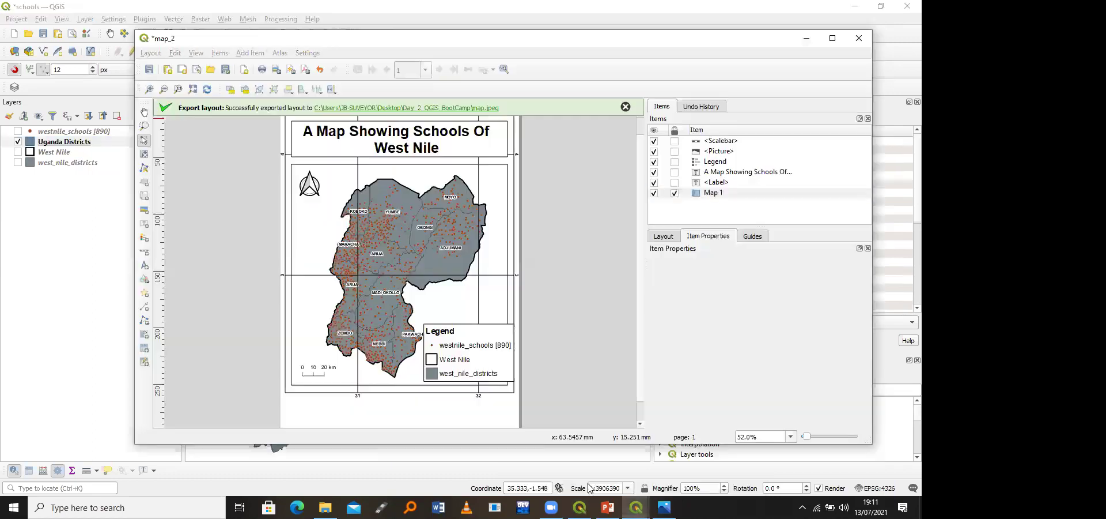
pyautogui.click(145, 195)
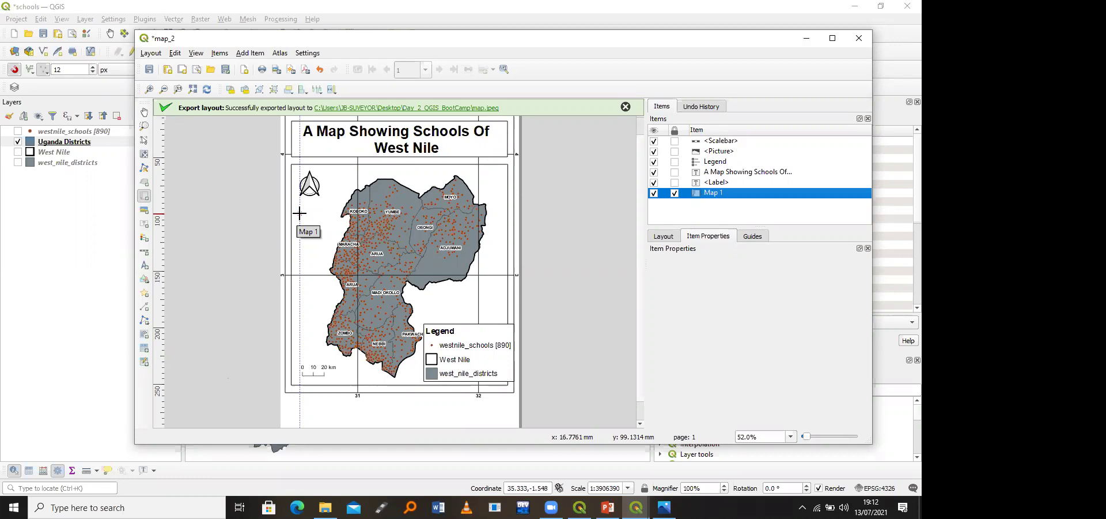
pyautogui.moveTo(300, 214); pyautogui.dragTo(347, 296)
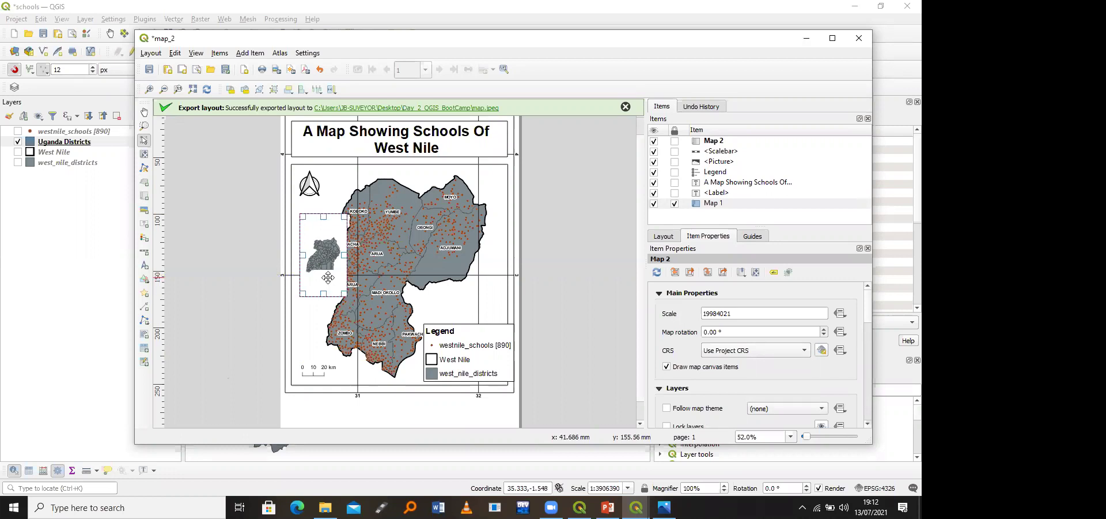
pyautogui.press('Delete')
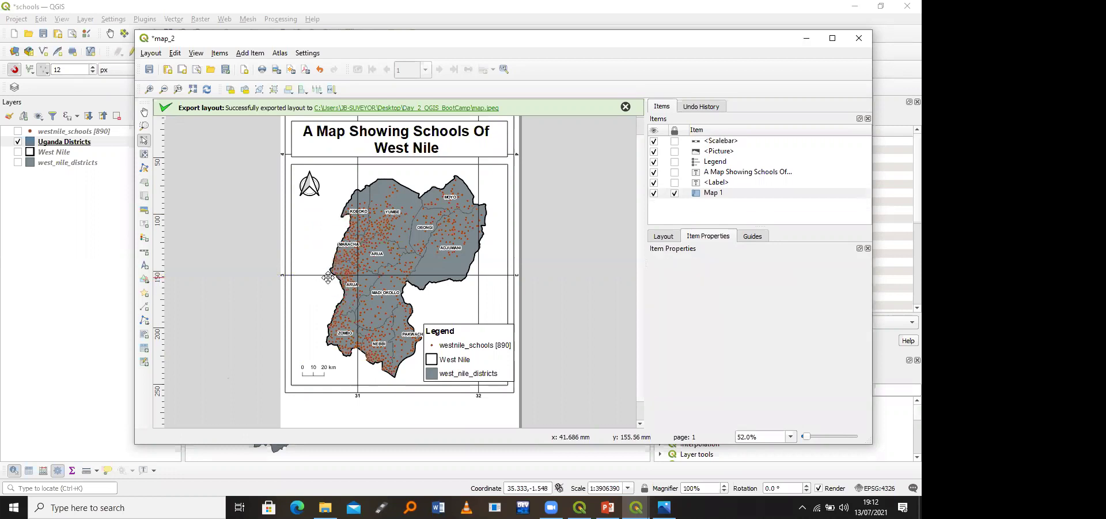
# Step: In the main QGIS window, hide Uganda Districts, show west_nile_districts, West Nile and westnile_schools, and zoom to West Nile
pyautogui.click(860, 361)
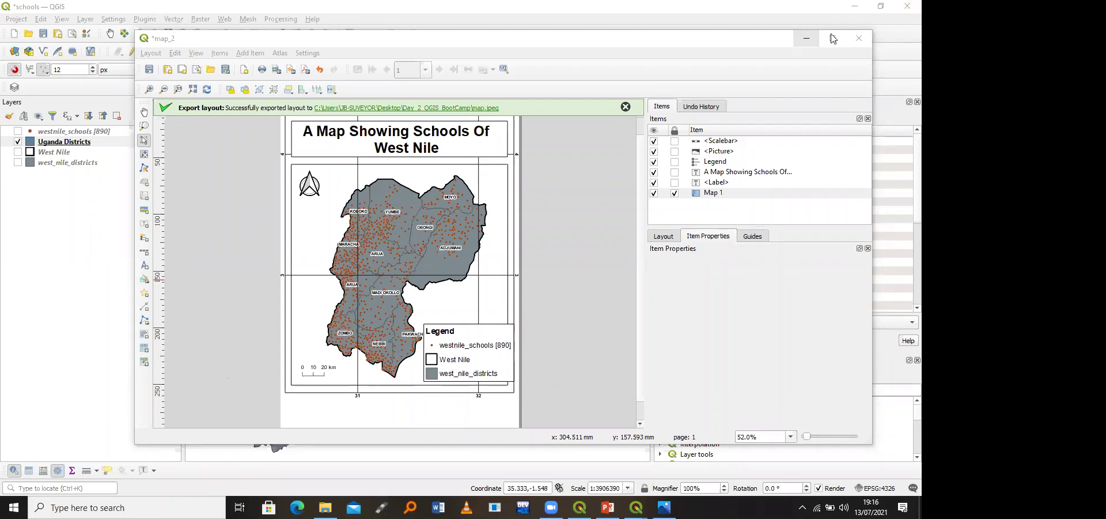
pyautogui.click(807, 38)
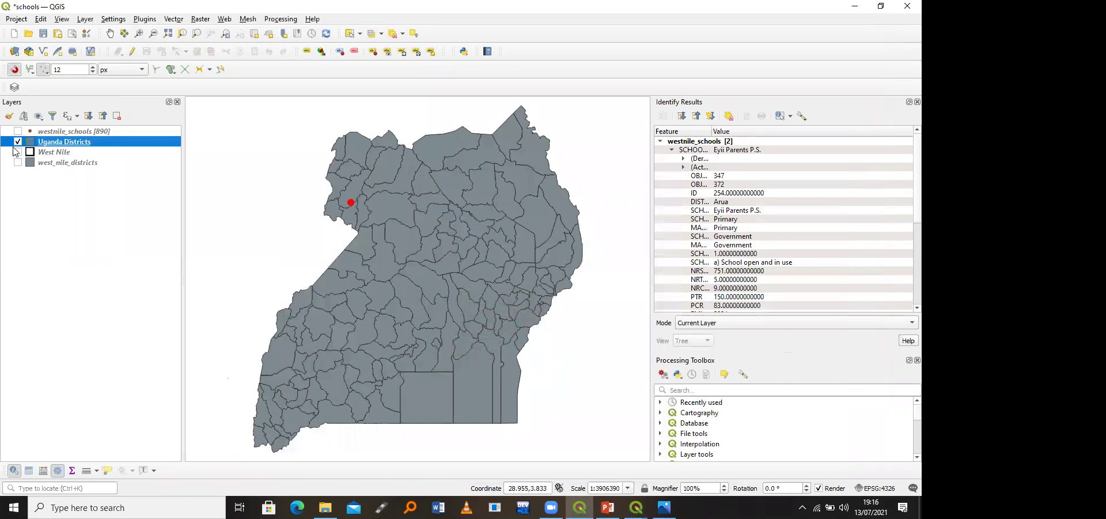
pyautogui.click(18, 142)
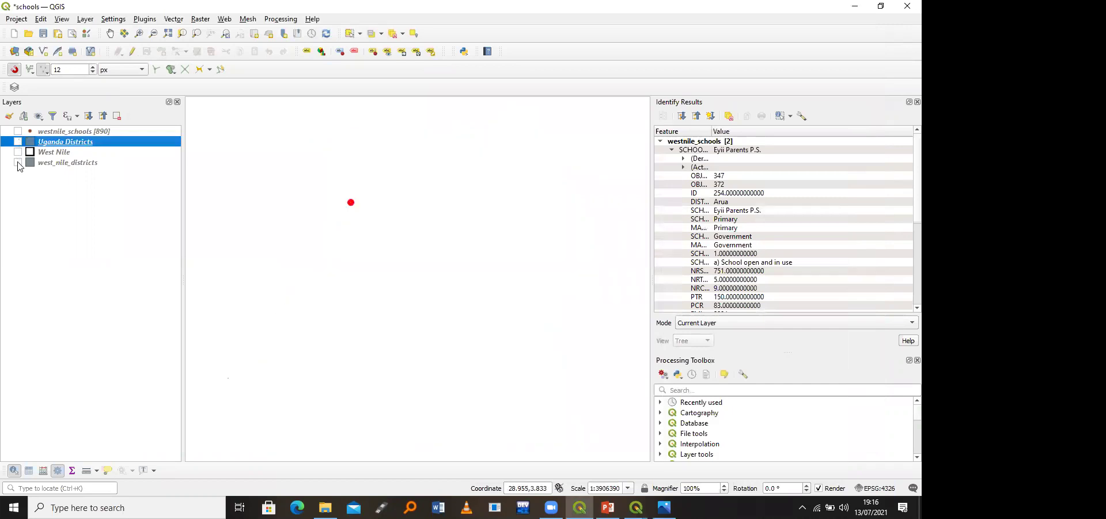
pyautogui.click(18, 162)
pyautogui.click(18, 152)
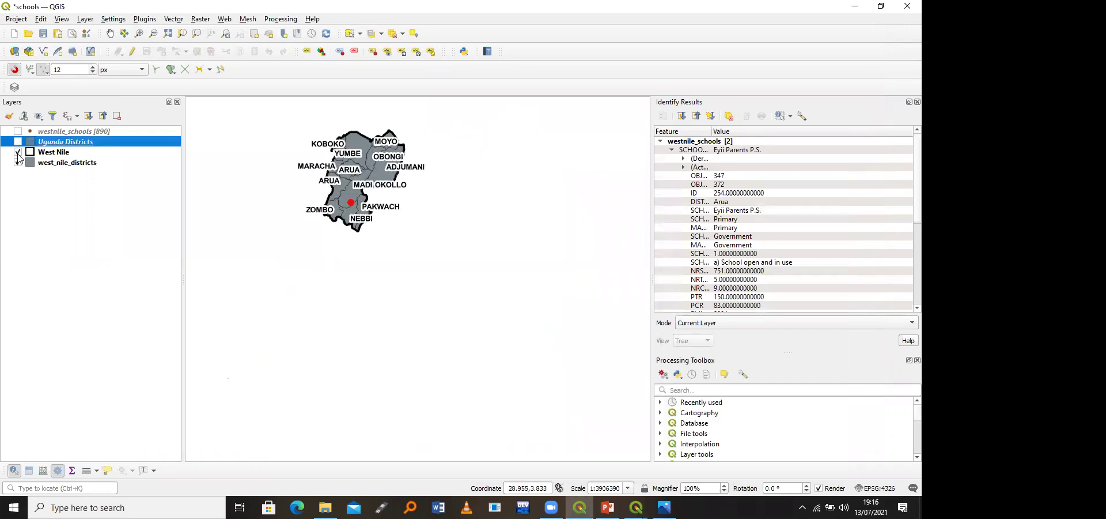
pyautogui.rightClick(60, 154)
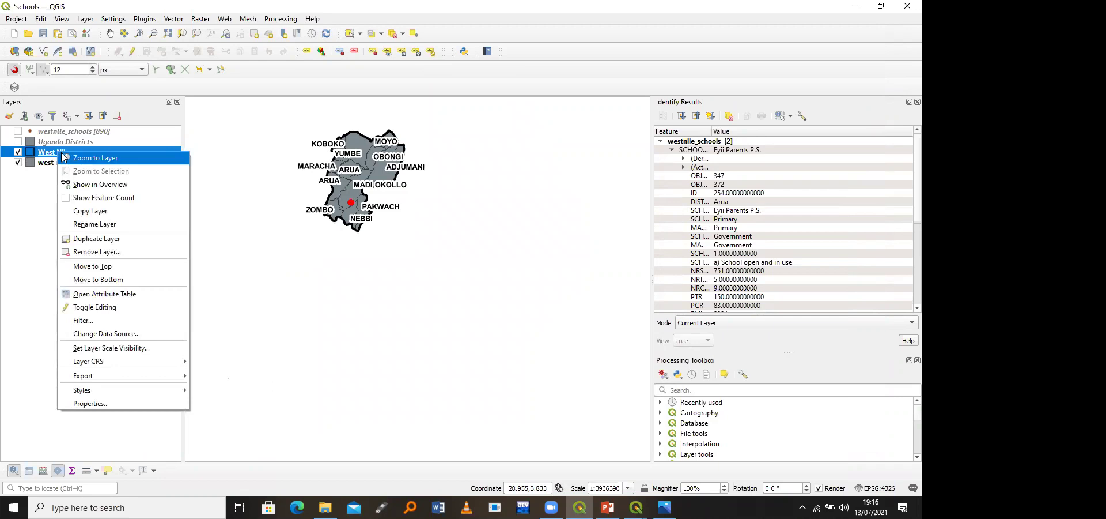
pyautogui.click(64, 157)
pyautogui.click(18, 131)
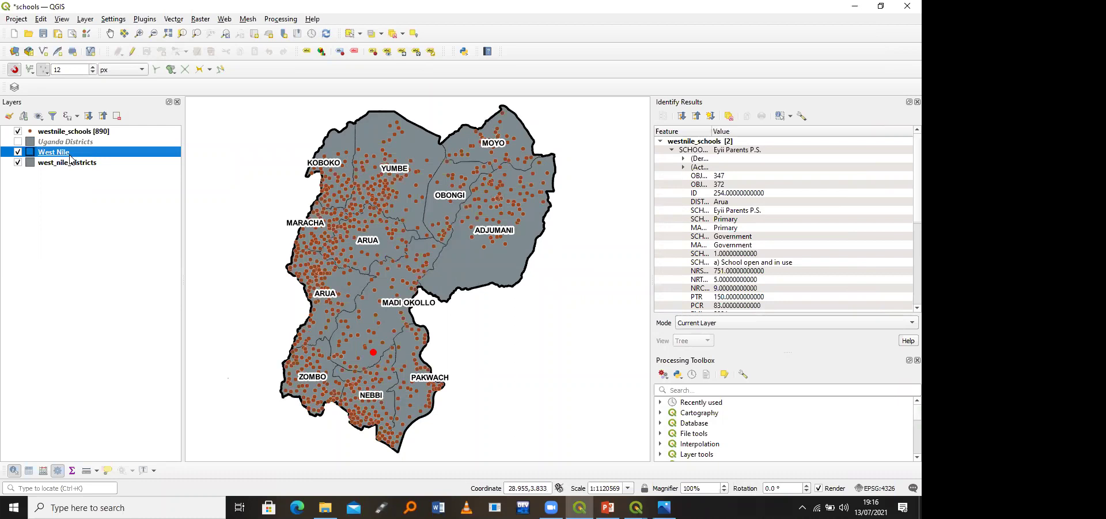
# Step: Check the label settings in the West Nile layer's properties and close them without changes
pyautogui.rightClick(70, 156)
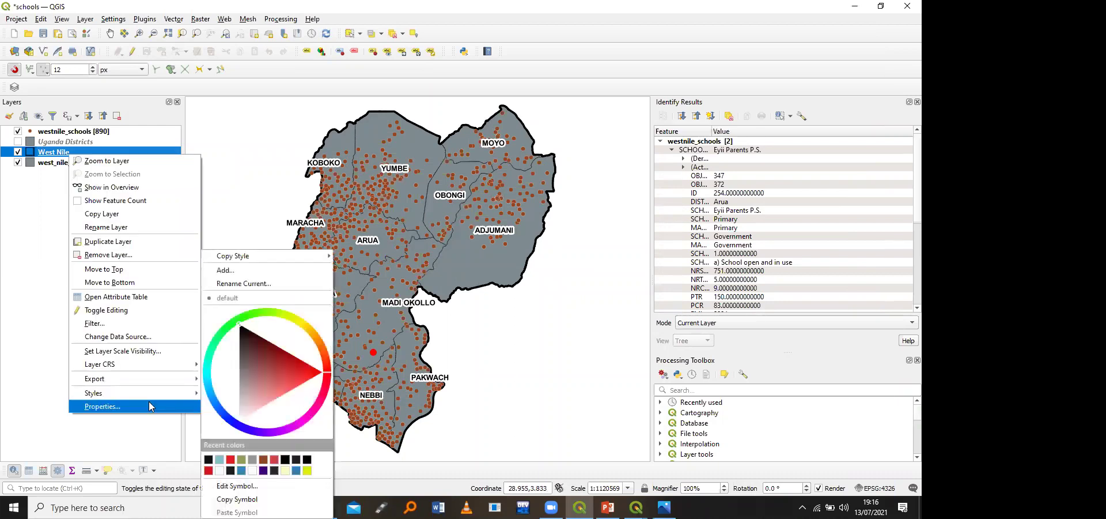
pyautogui.click(102, 406)
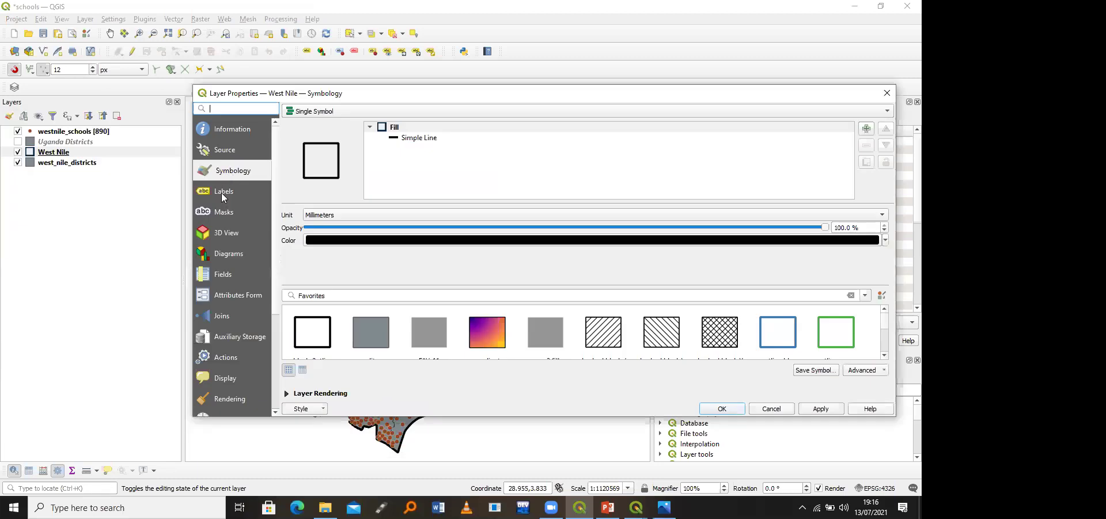
pyautogui.click(222, 192)
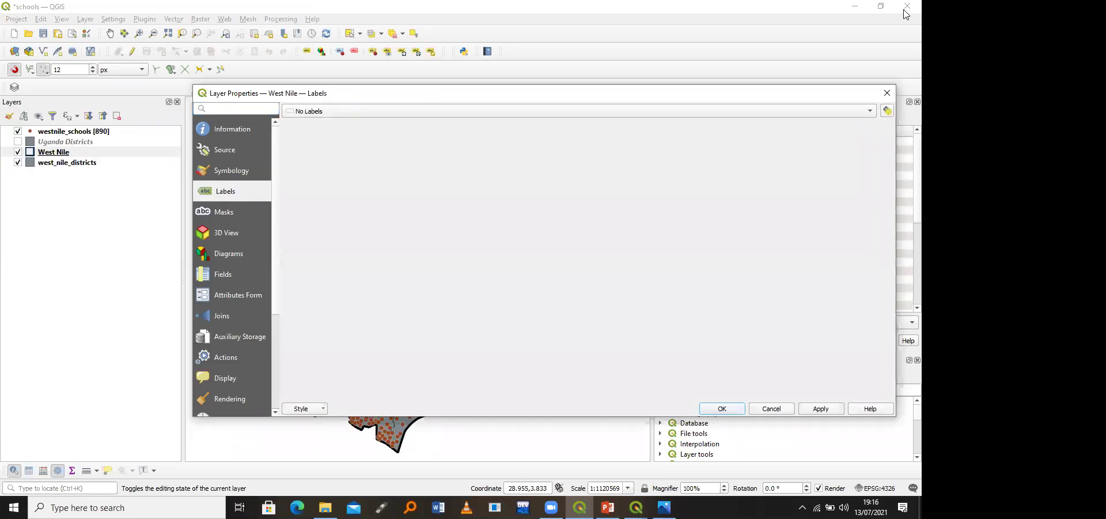
pyautogui.click(887, 93)
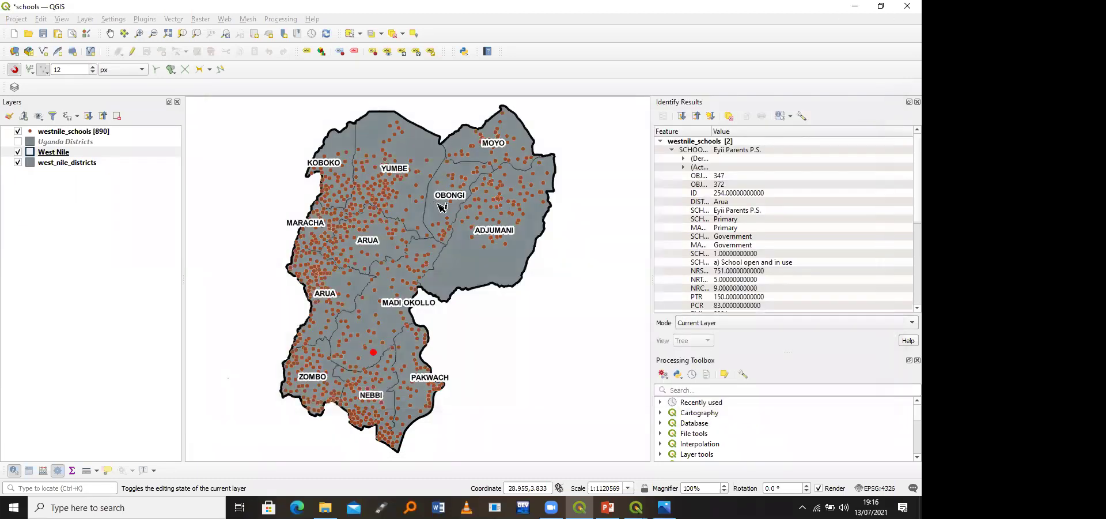
# Step: Review the label background and placement settings of the west_nile_districts layer and close them without changes
pyautogui.rightClick(53, 162)
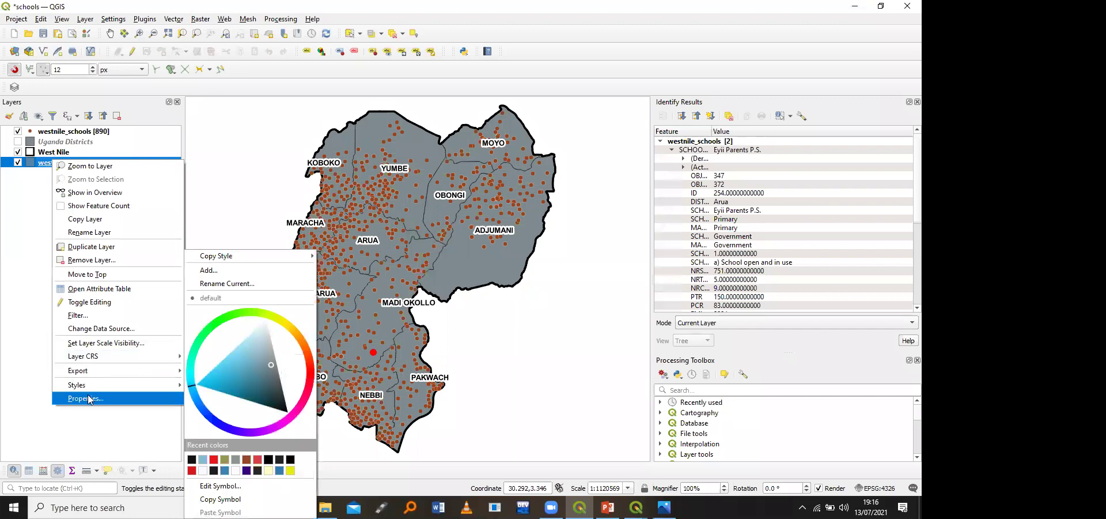
pyautogui.click(88, 398)
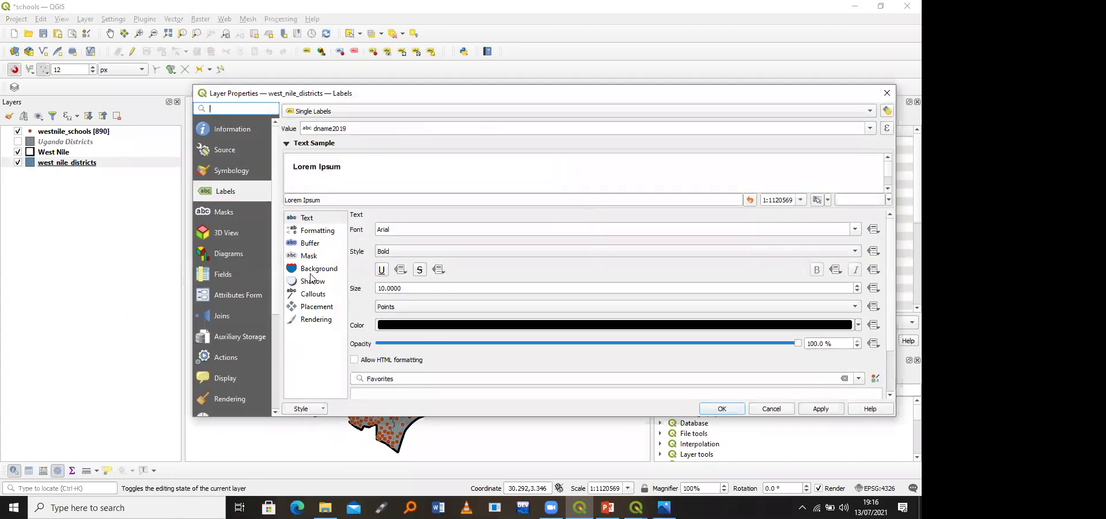
pyautogui.click(312, 270)
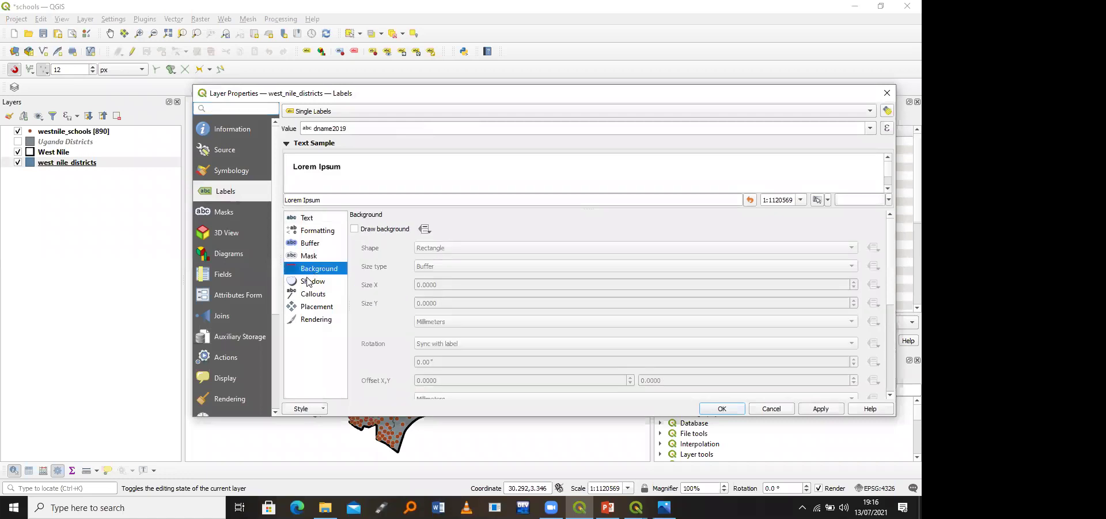
pyautogui.click(306, 308)
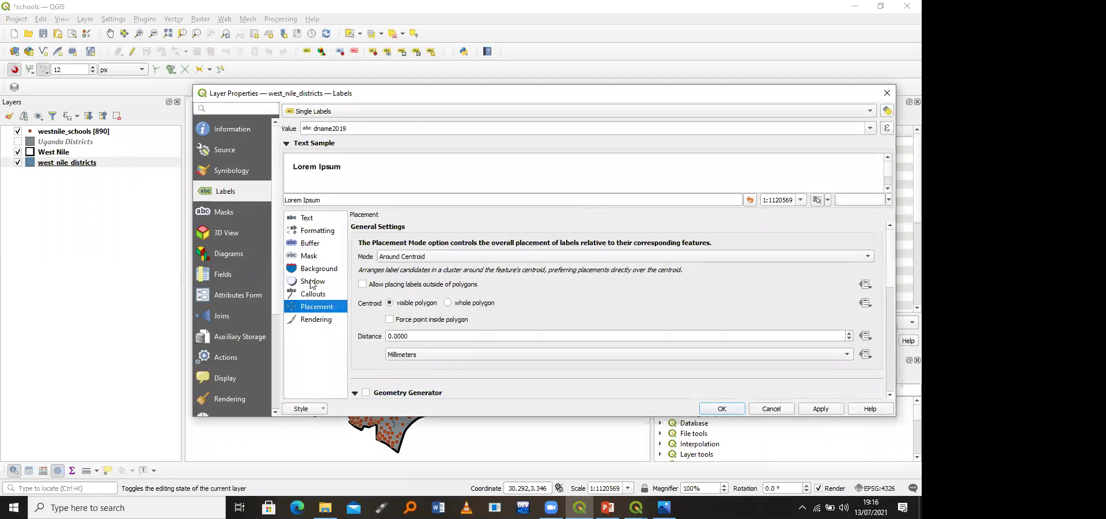
pyautogui.click(882, 92)
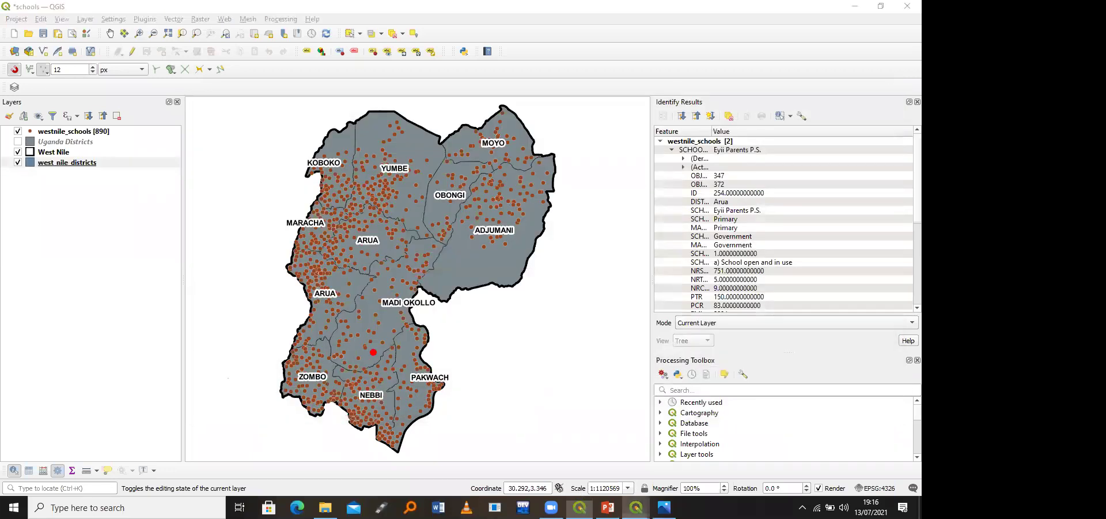
# Step: Bring up the map_2 layout and add a label reading "Arua" across the upper part of the map
pyautogui.moveTo(637, 507)
pyautogui.click(566, 476)
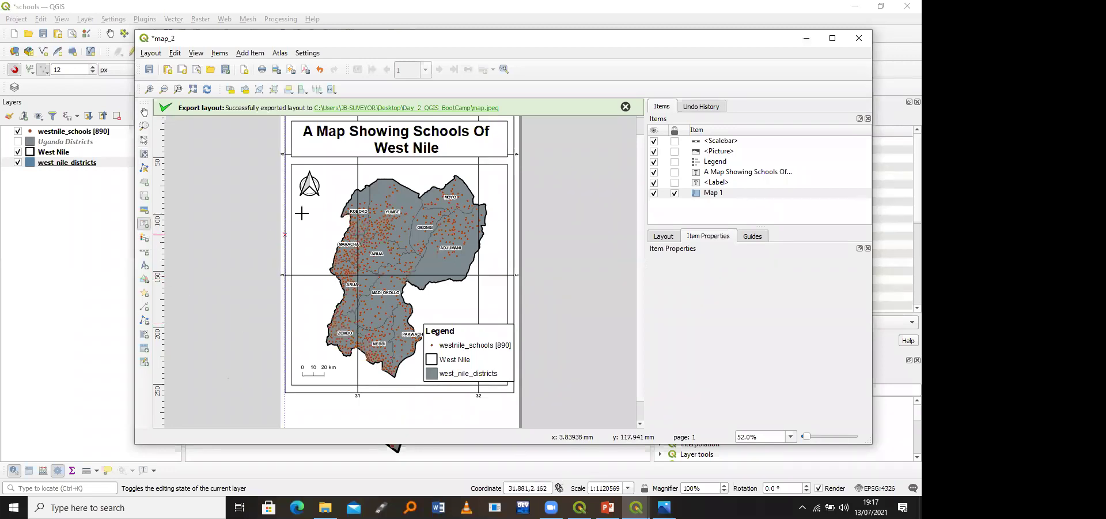
pyautogui.moveTo(306, 209); pyautogui.dragTo(319, 247)
pyautogui.moveTo(443, 265); pyautogui.dragTo(441, 263)
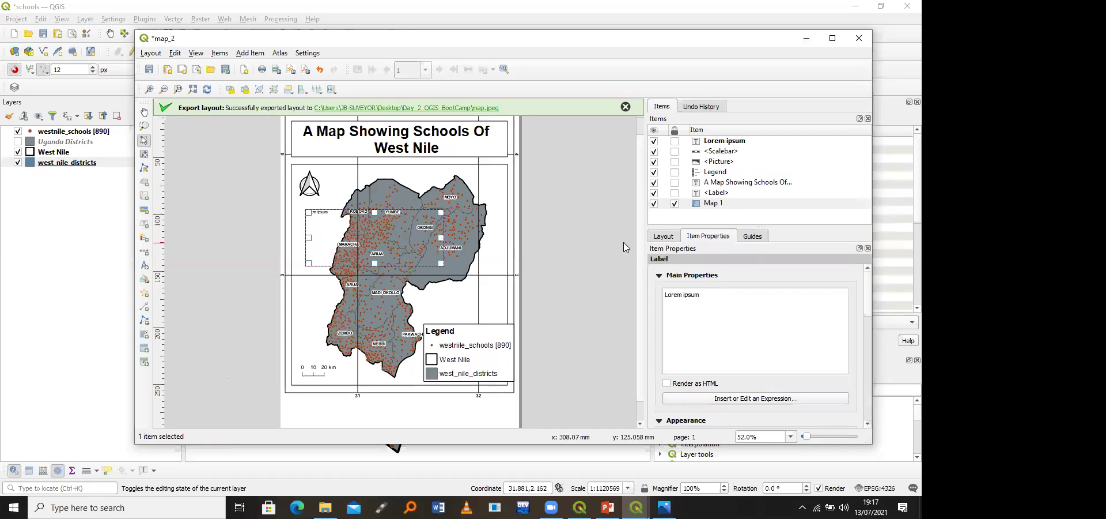
pyautogui.moveTo(701, 295); pyautogui.dragTo(654, 299)
pyautogui.write('Arua')
# Step: Set the Arua label's font to Arial Bold, size 72
pyautogui.moveTo(871, 299); pyautogui.dragTo(870, 332)
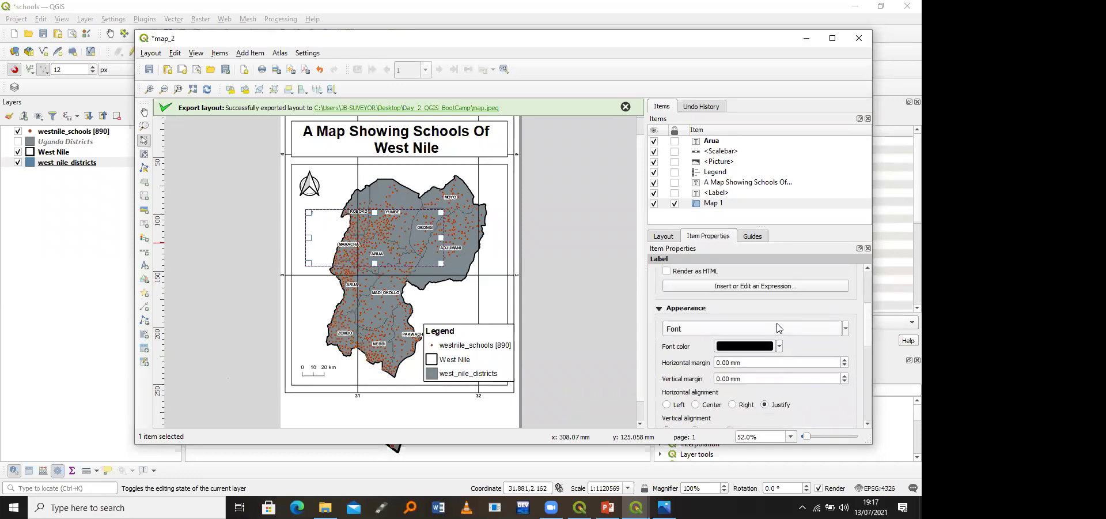
pyautogui.click(778, 326)
pyautogui.press('a')
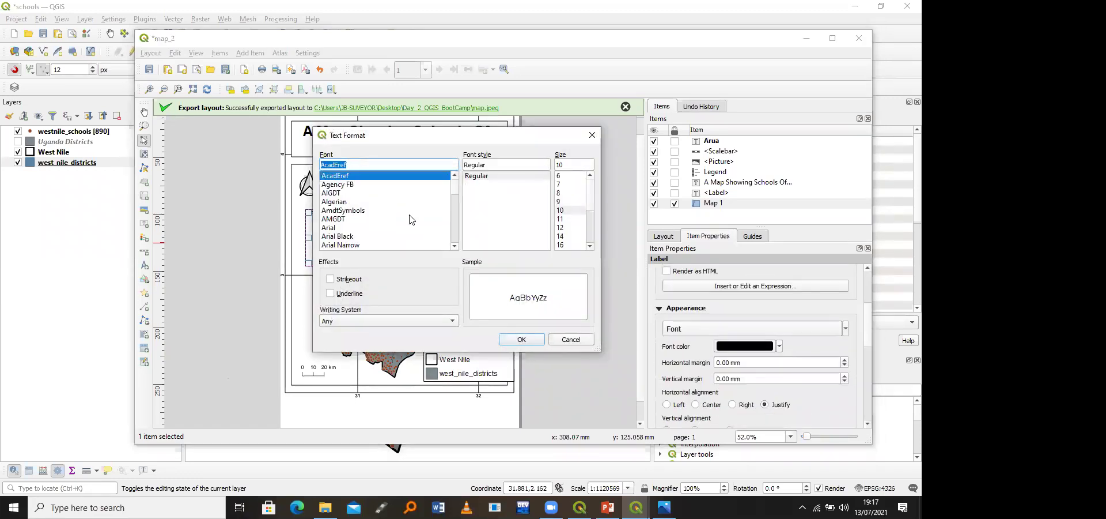
pyautogui.click(376, 227)
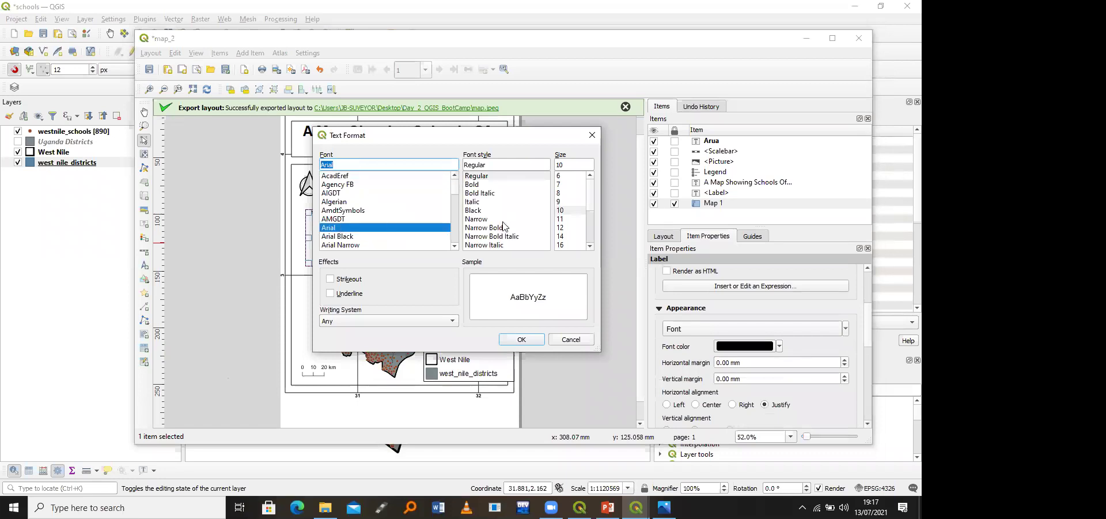
pyautogui.click(473, 184)
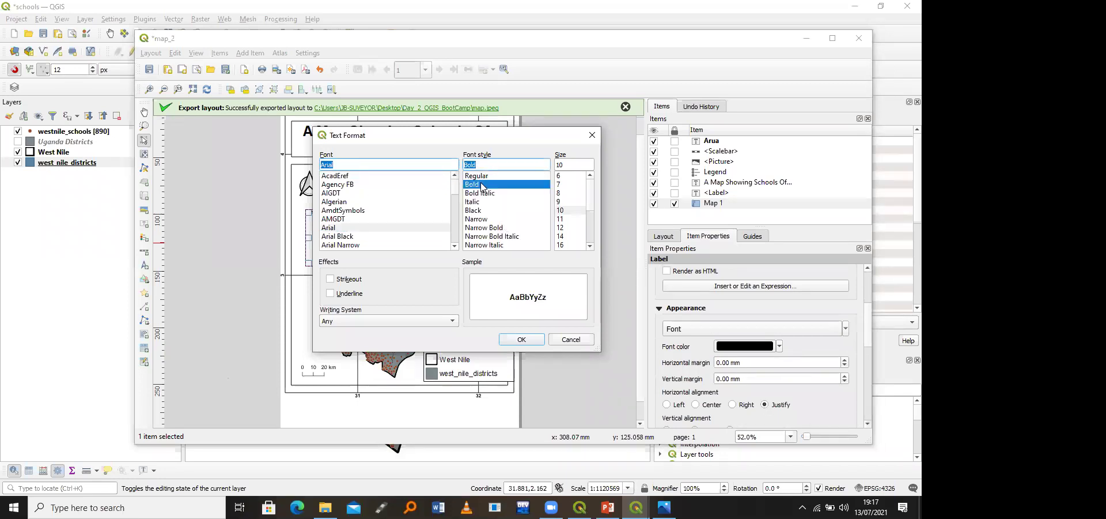
pyautogui.click(590, 246)
pyautogui.click(590, 246)
pyautogui.scroll(-3, 590, 246)
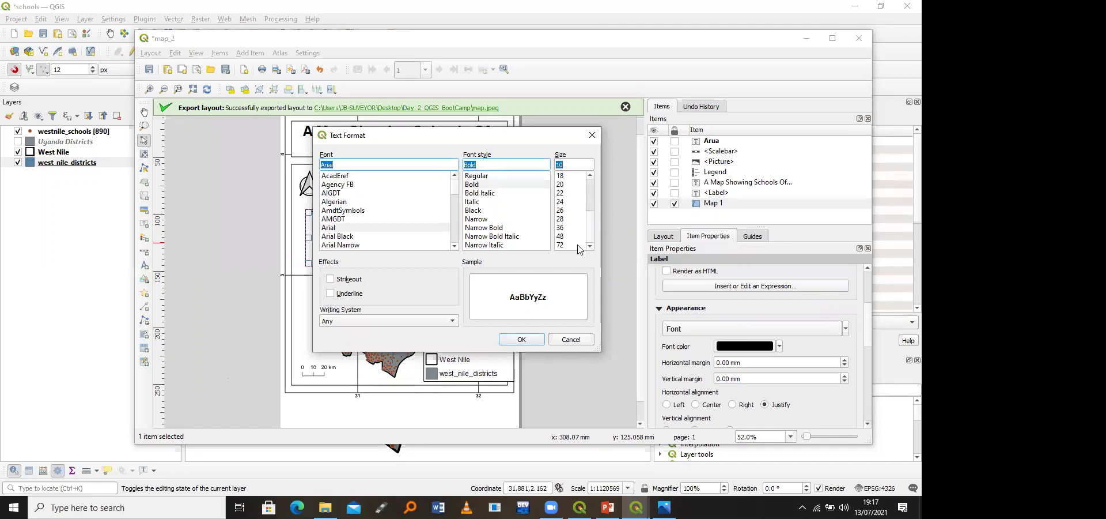
pyautogui.click(560, 245)
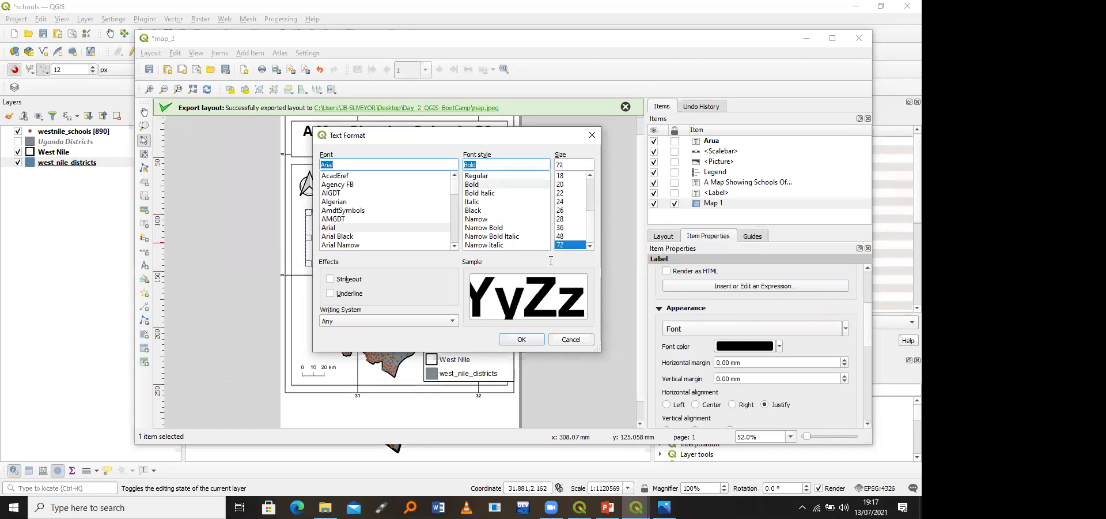
pyautogui.click(521, 340)
# Step: Move the Arua label onto the northern part of the West Nile map, over the Yumbe and Arua districts
pyautogui.moveTo(338, 228); pyautogui.dragTo(361, 228)
pyautogui.moveTo(461, 237); pyautogui.dragTo(396, 228)
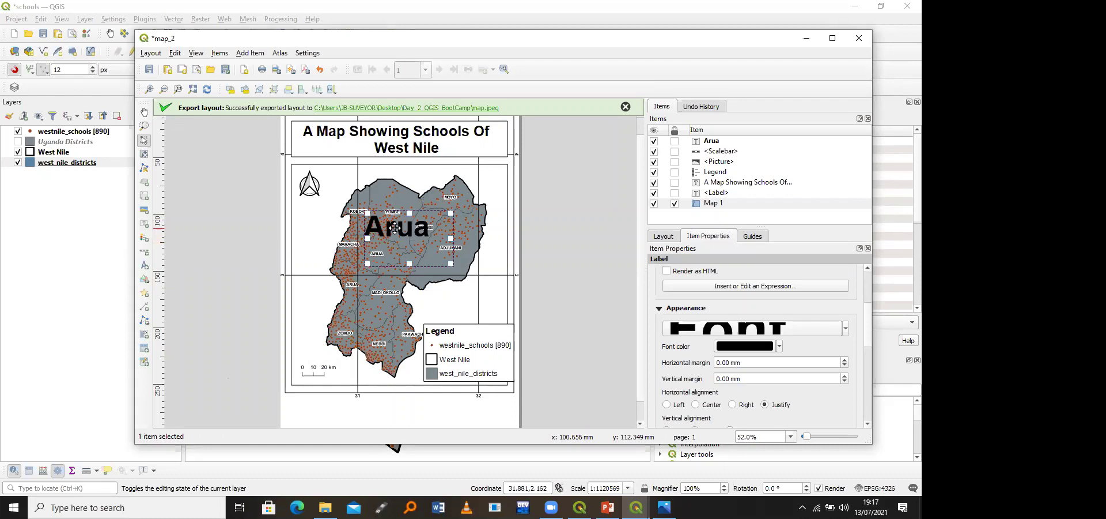
pyautogui.moveTo(868, 327)
pyautogui.mouseDown()
pyautogui.moveTo(867, 295)
pyautogui.moveTo(863, 331)
pyautogui.mouseUp()
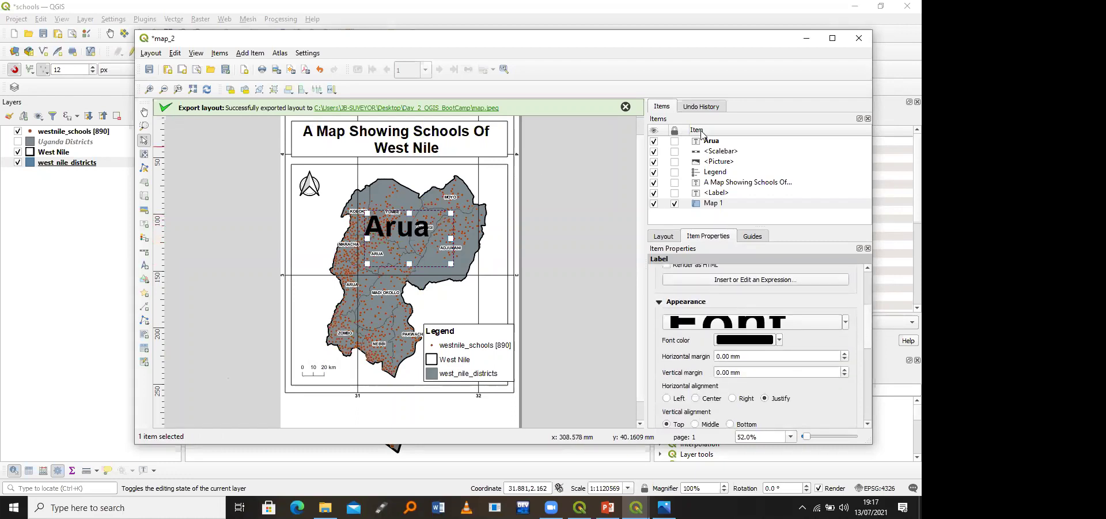
# Step: Check the fill colour of the west_nile_districts layer's simple fill symbol and leave it as it is
pyautogui.moveTo(712, 142)
pyautogui.mouseDown()
pyautogui.moveTo(714, 185)
pyautogui.moveTo(708, 140)
pyautogui.mouseUp()
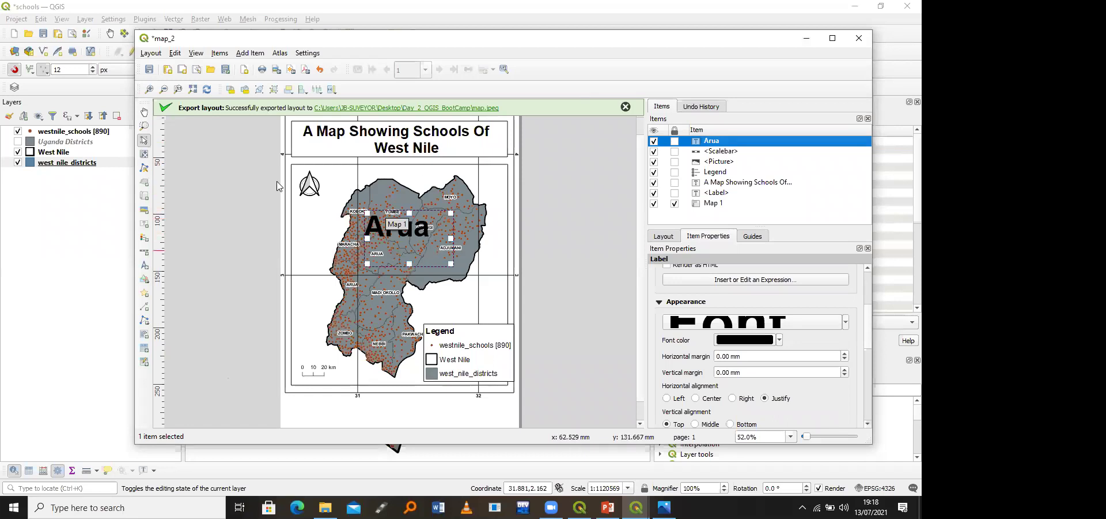
pyautogui.rightClick(60, 163)
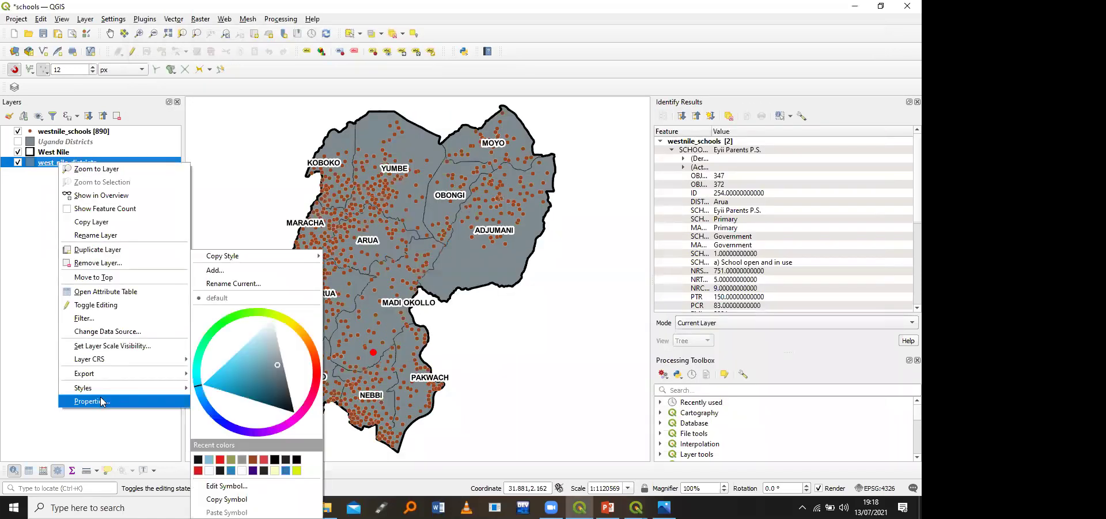
pyautogui.click(101, 397)
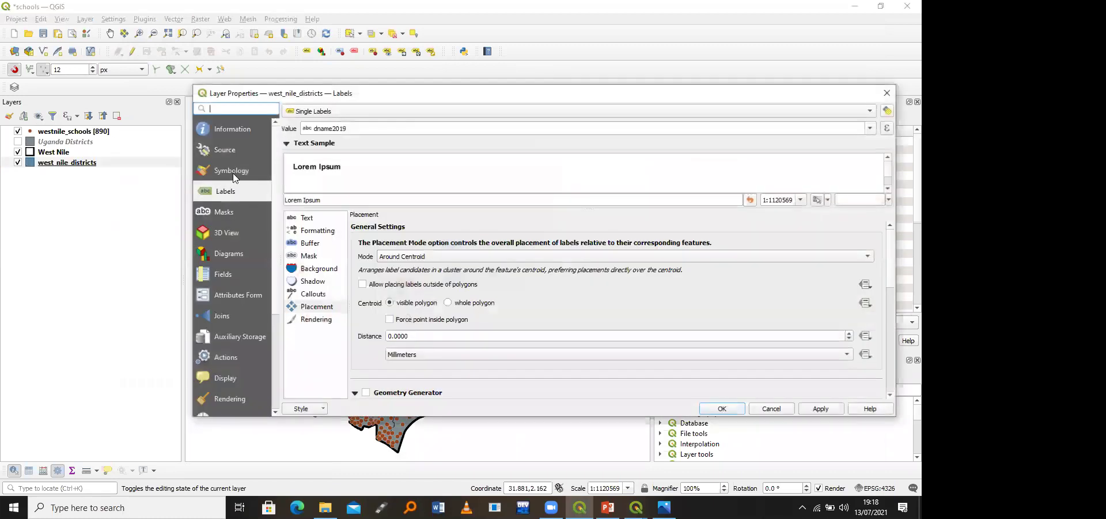
pyautogui.click(232, 171)
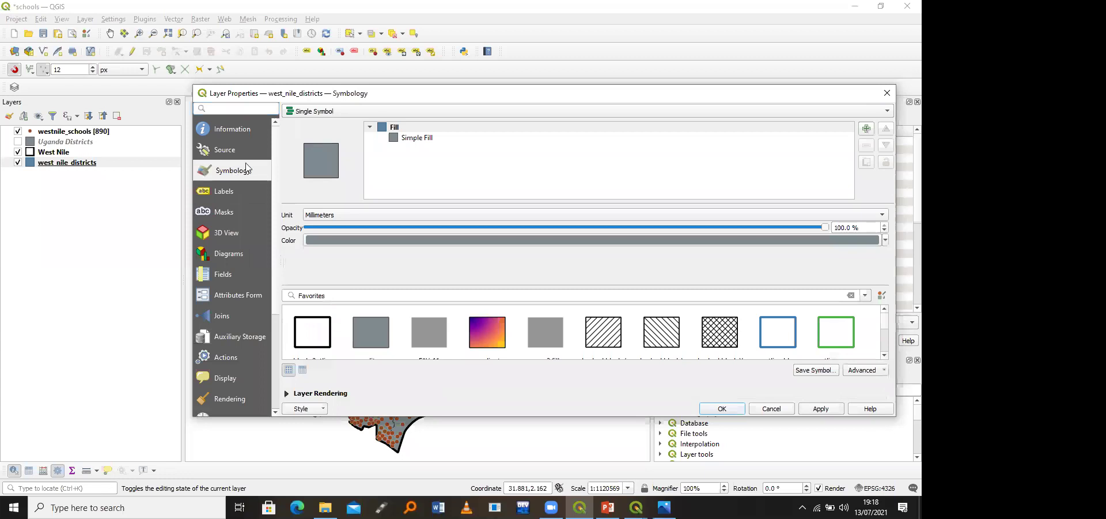
pyautogui.click(418, 141)
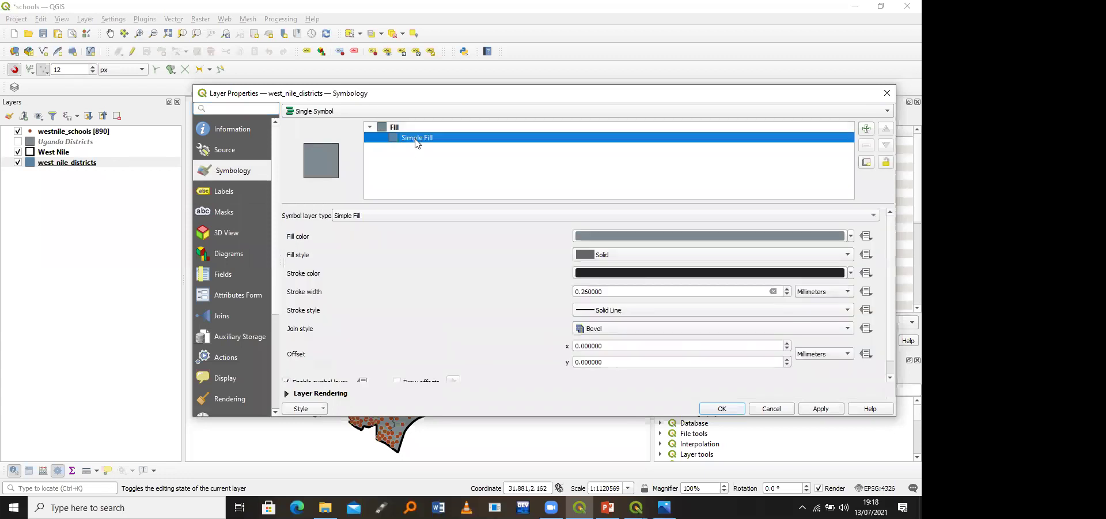
pyautogui.click(606, 236)
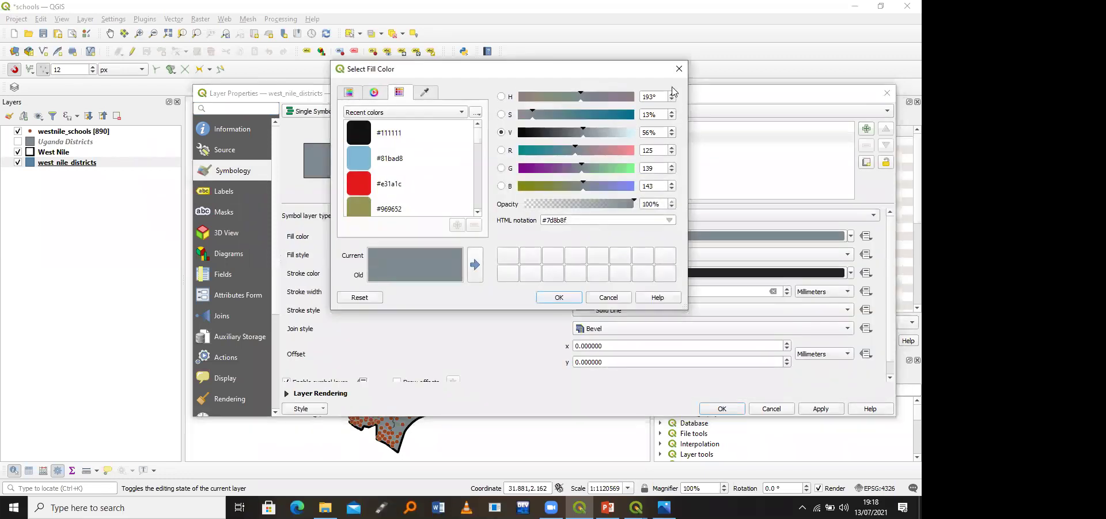
pyautogui.click(679, 68)
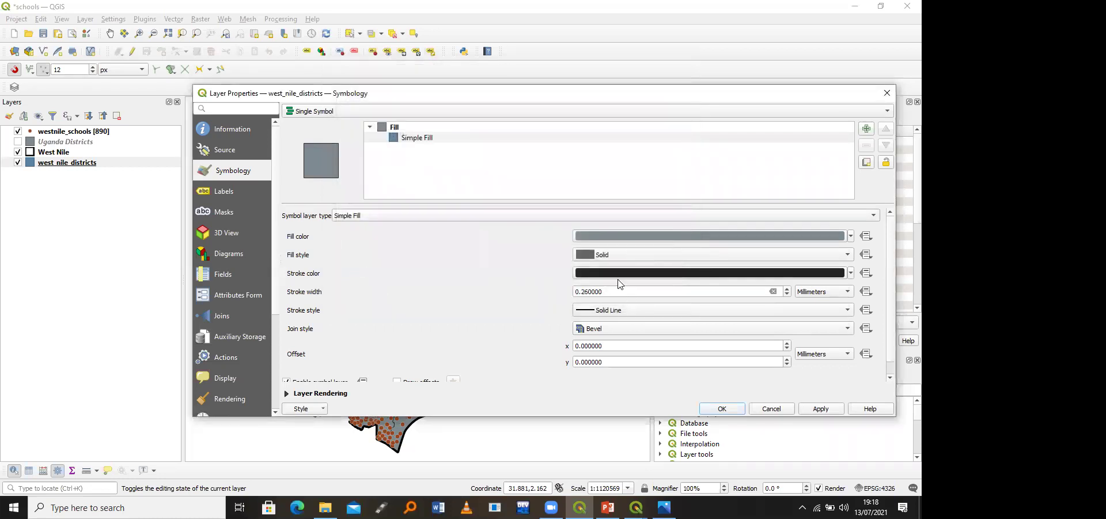
# Step: Lower the opacity of the west_nile_districts layer's whole fill symbol to about 24.6 % and apply it
pyautogui.click(467, 127)
pyautogui.moveTo(832, 228); pyautogui.dragTo(422, 244)
pyautogui.click(827, 409)
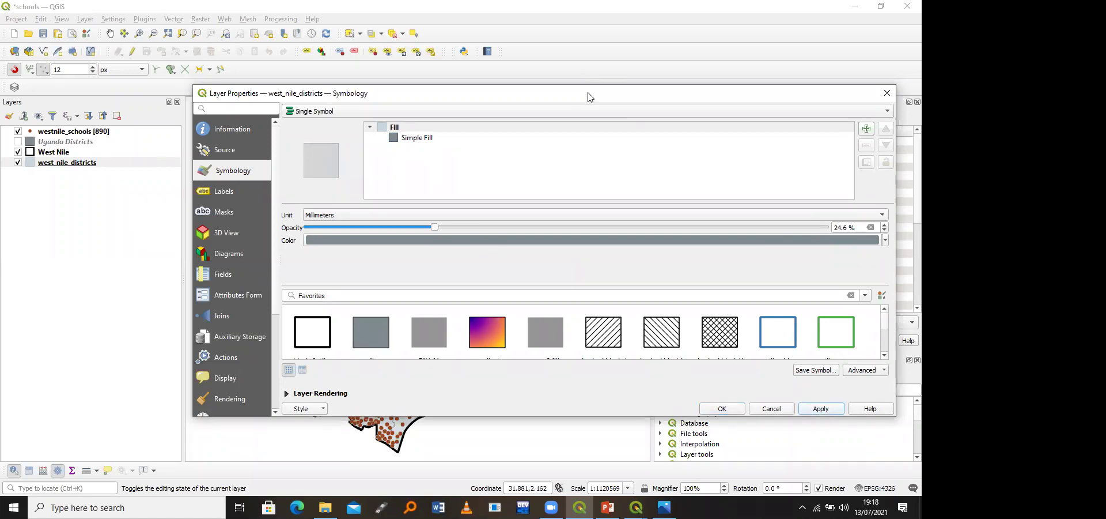
pyautogui.moveTo(588, 93); pyautogui.dragTo(449, 46)
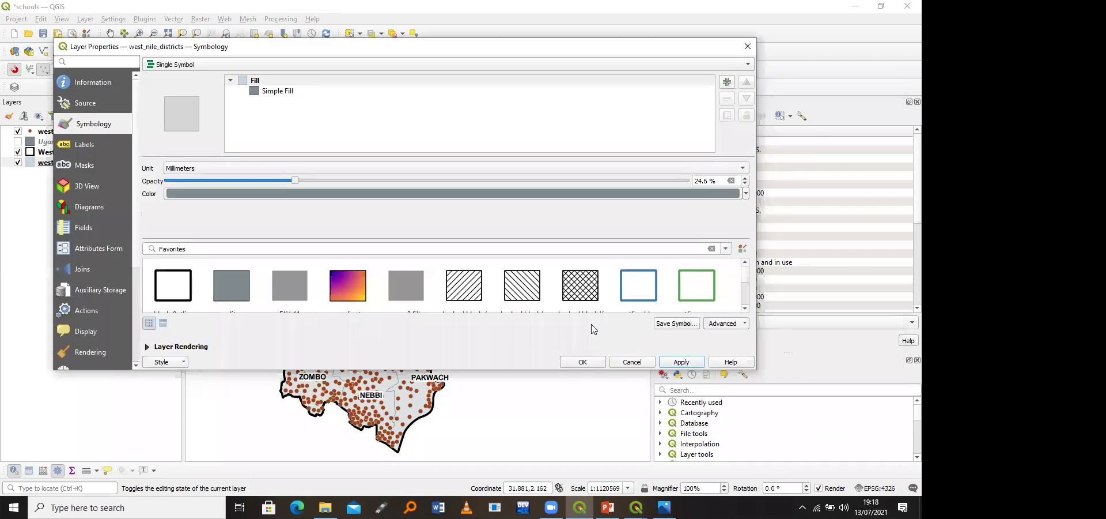
pyautogui.click(583, 362)
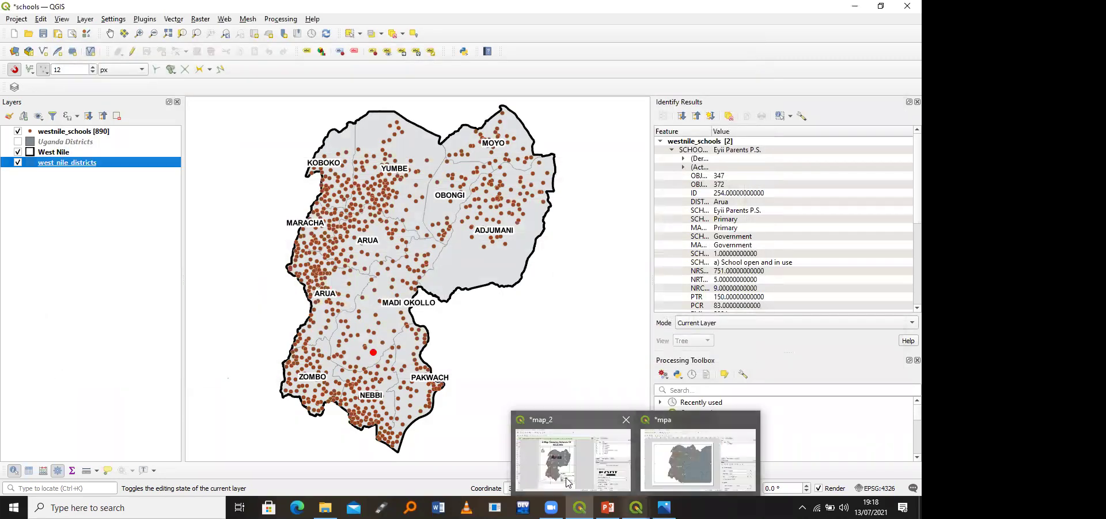
# Step: In the refreshed map_2 layout, restack the Arua label behind Map 1 and back above it, and delete the label
pyautogui.click(572, 460)
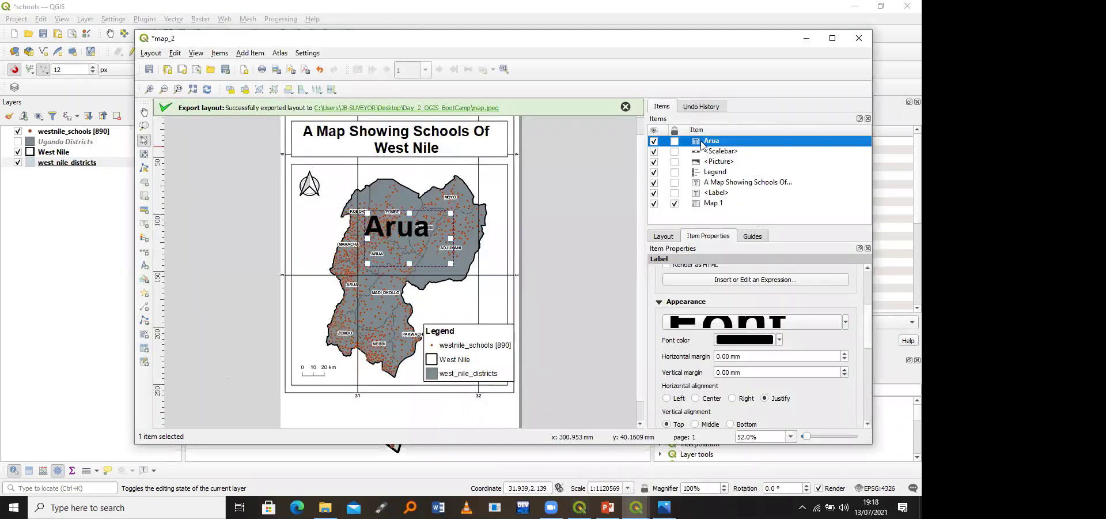
pyautogui.moveTo(702, 143); pyautogui.dragTo(673, 166)
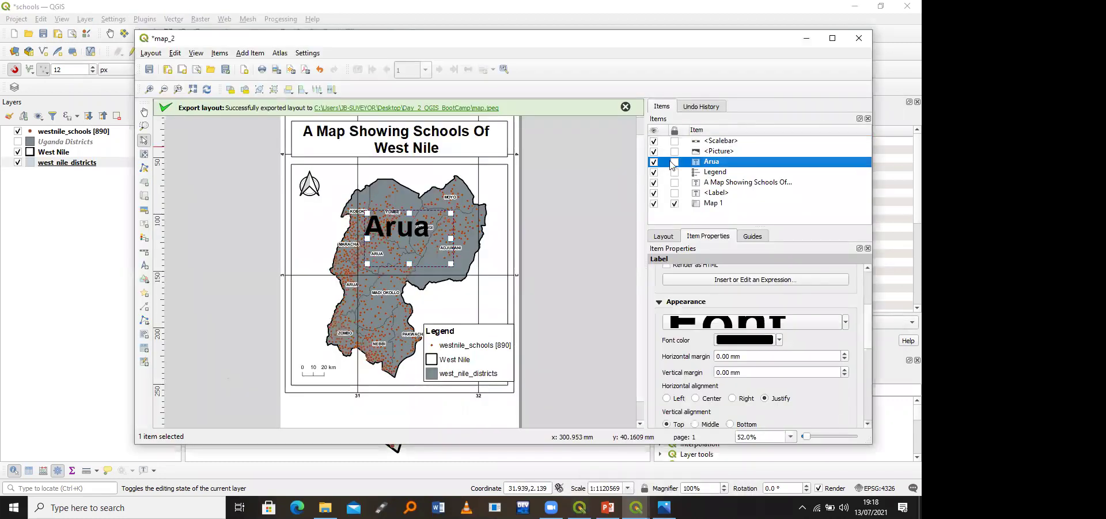
pyautogui.click(208, 89)
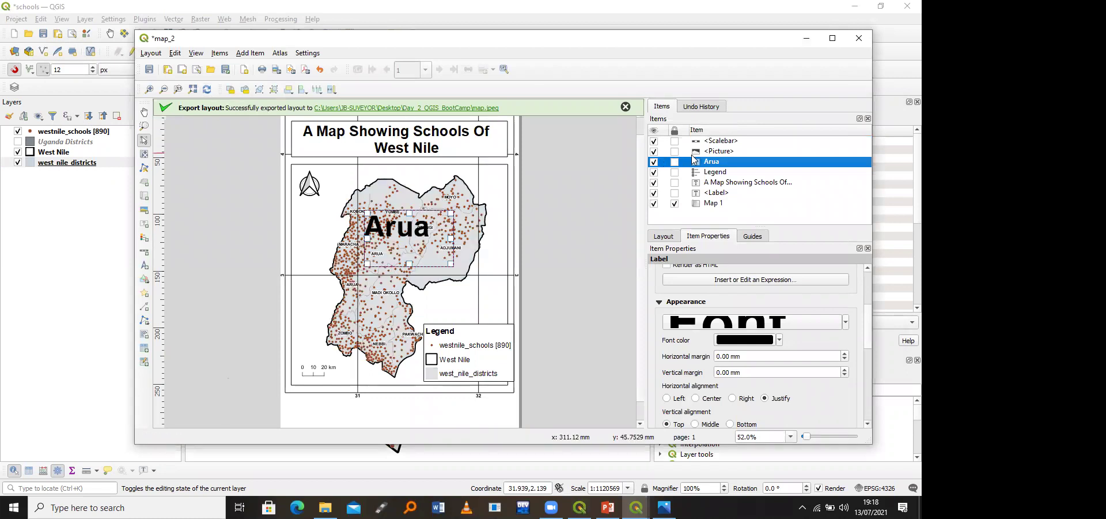
pyautogui.moveTo(707, 162); pyautogui.dragTo(710, 209)
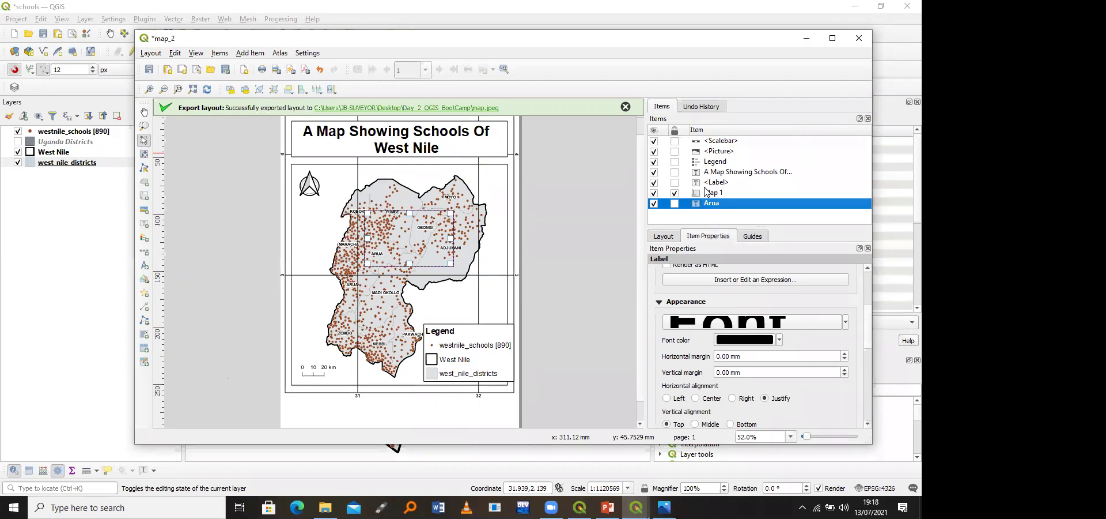
pyautogui.moveTo(707, 192); pyautogui.dragTo(707, 192)
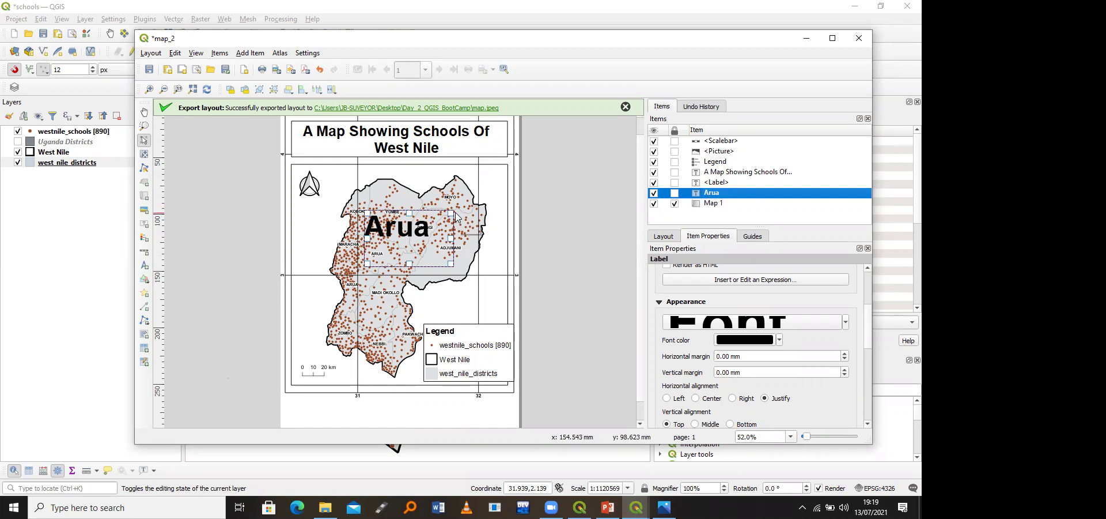
pyautogui.press('Delete')
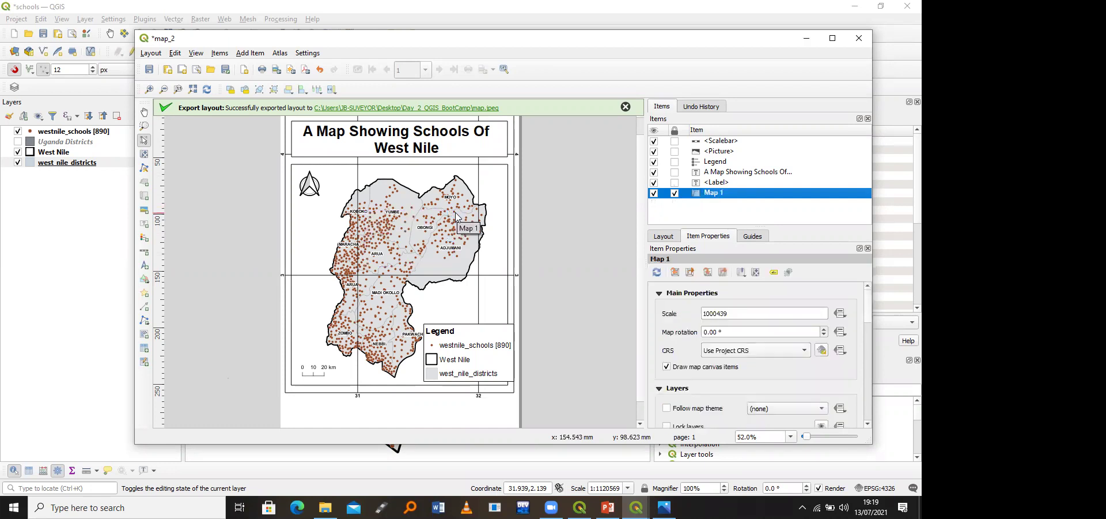
# Step: Set the opacity of the west_nile_districts layer's fill symbol to 100 % and apply it
pyautogui.click(98, 163)
pyautogui.rightClick(97, 162)
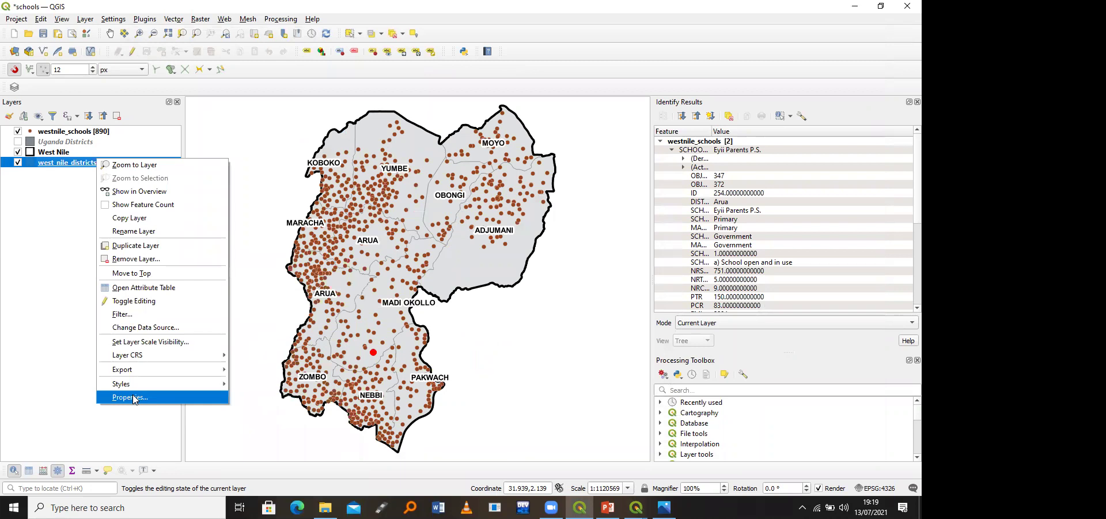
pyautogui.click(133, 398)
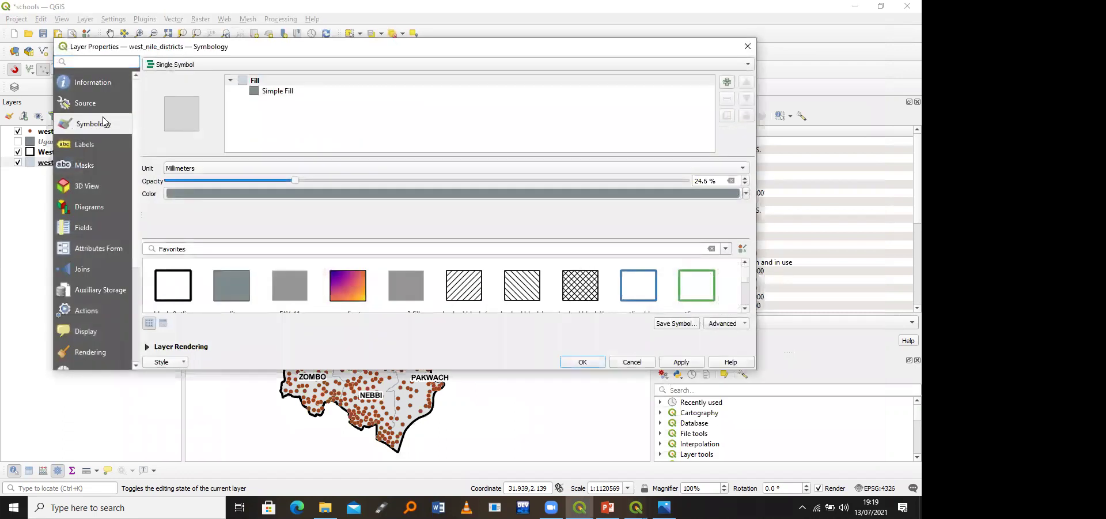
pyautogui.click(218, 63)
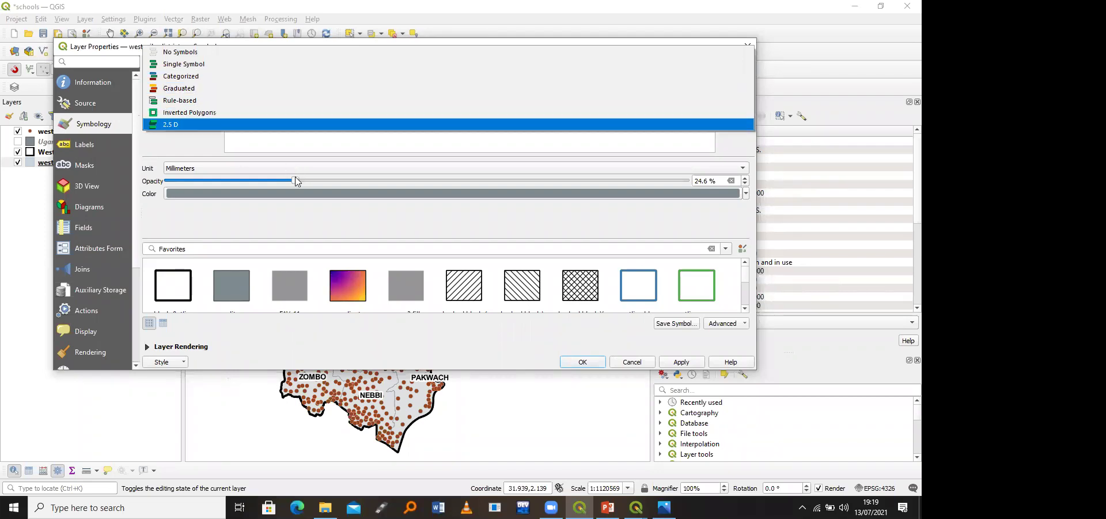
pyautogui.moveTo(295, 182); pyautogui.dragTo(687, 182)
pyautogui.click(680, 361)
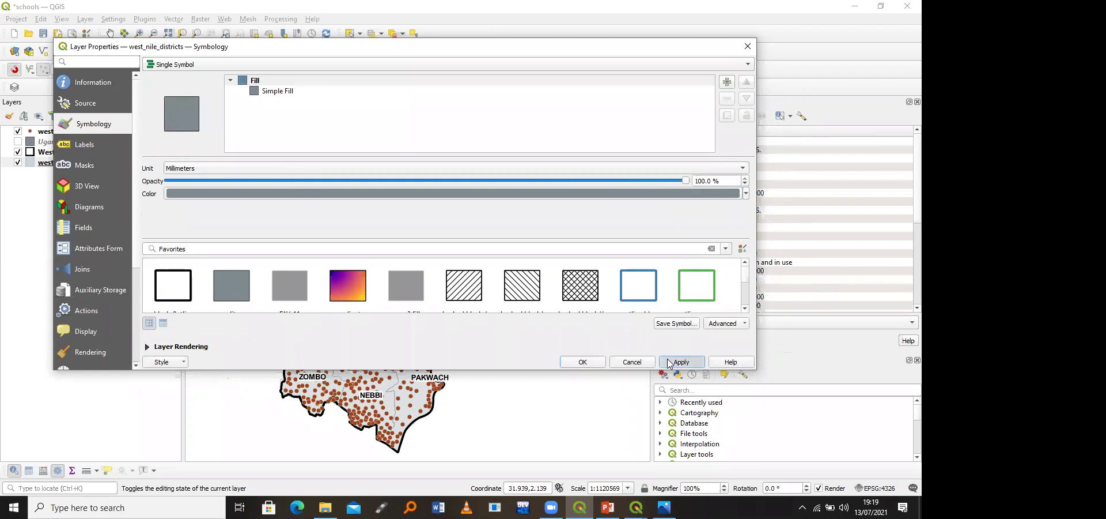
pyautogui.click(583, 362)
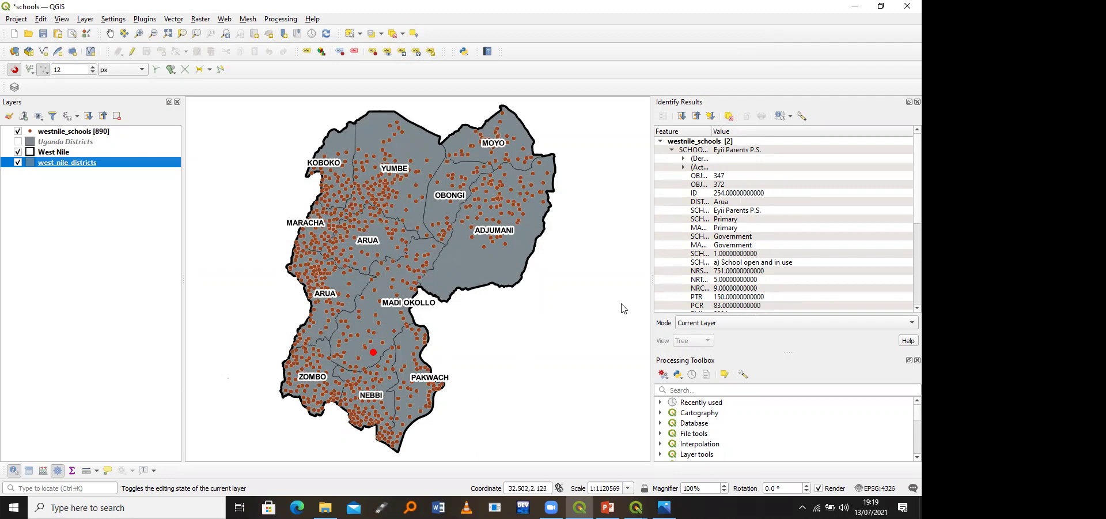
pyautogui.click(608, 507)
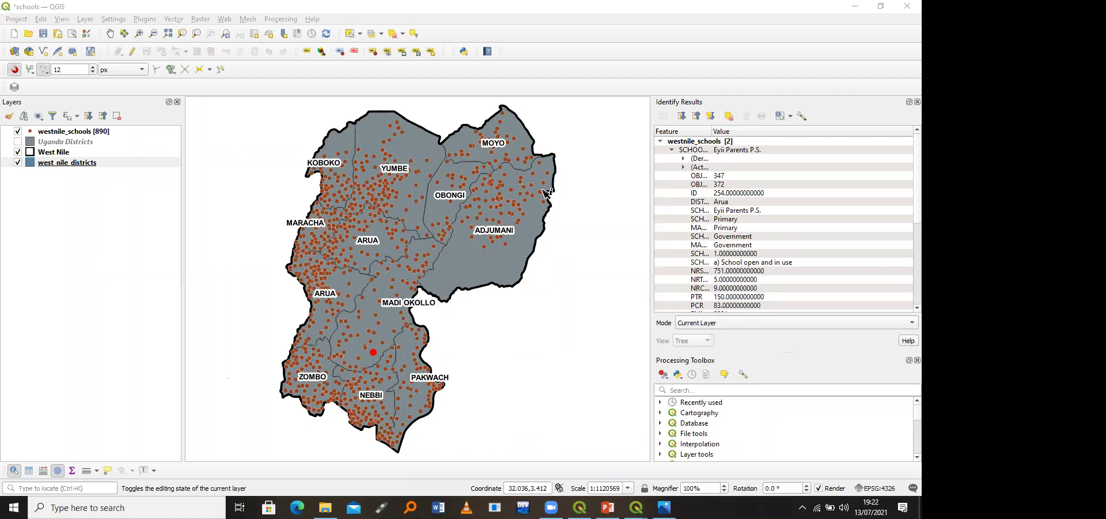
# Step: Open the attribute table of the westnile_schools layer and look through its school detail and coordinate columns
pyautogui.moveTo(636, 508)
pyautogui.rightClick(107, 133)
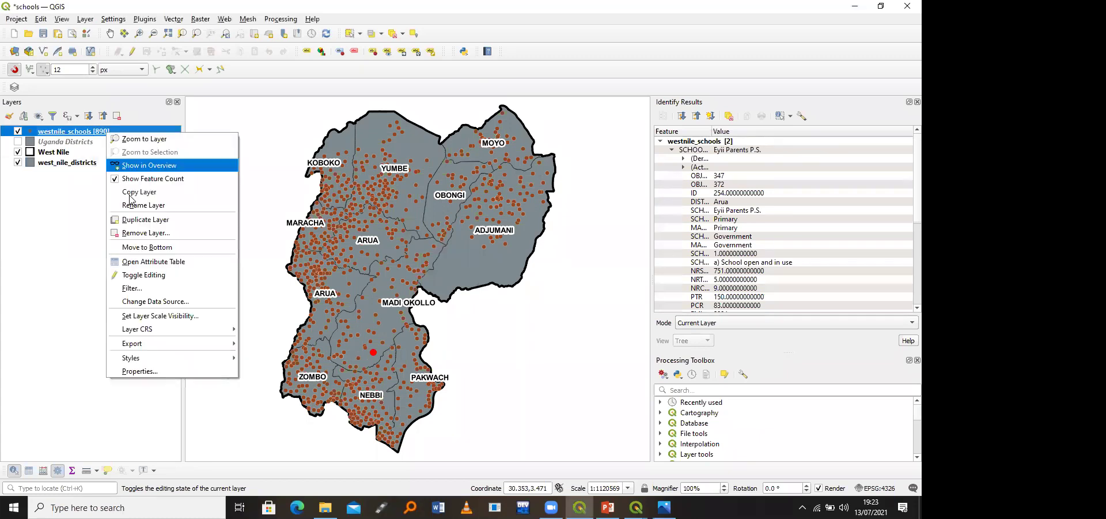
pyautogui.click(156, 264)
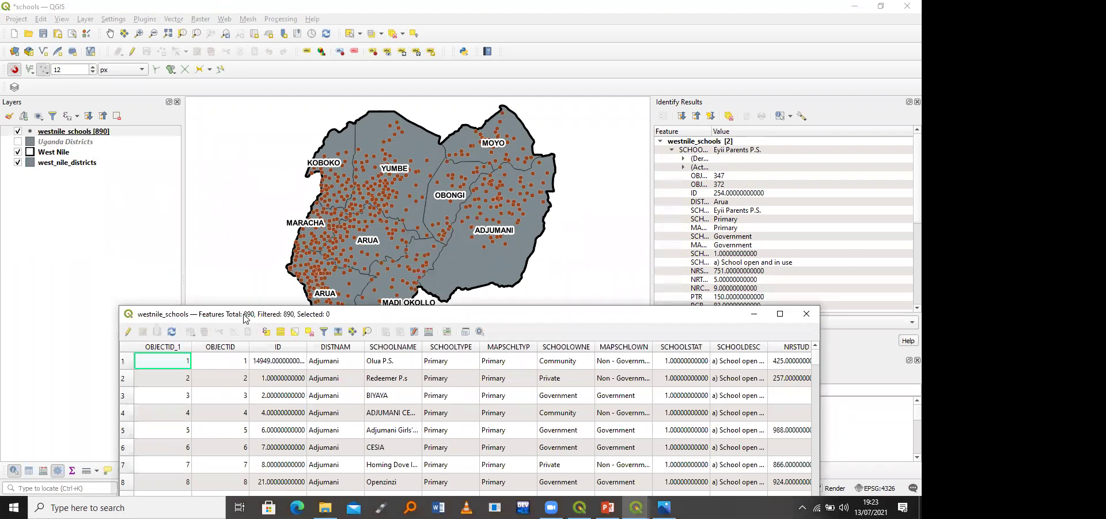
pyautogui.moveTo(245, 318); pyautogui.dragTo(118, 23)
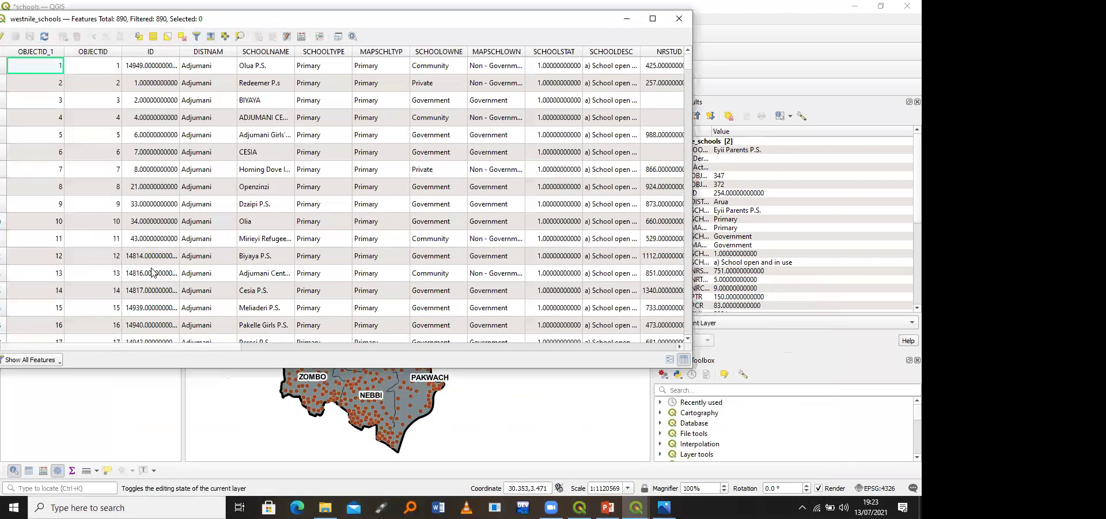
pyautogui.moveTo(144, 348); pyautogui.dragTo(230, 348)
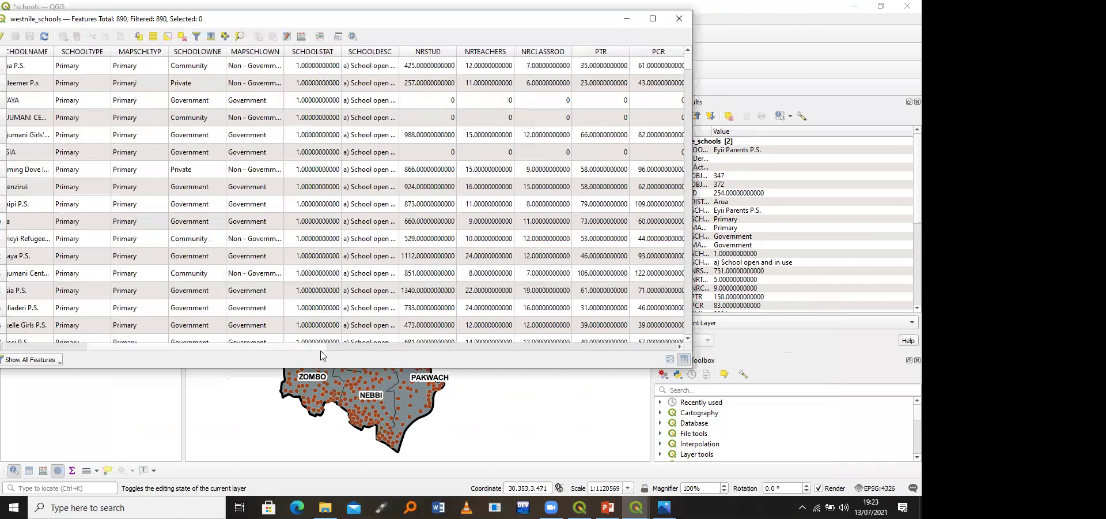
pyautogui.hscroll(1, 321, 351)
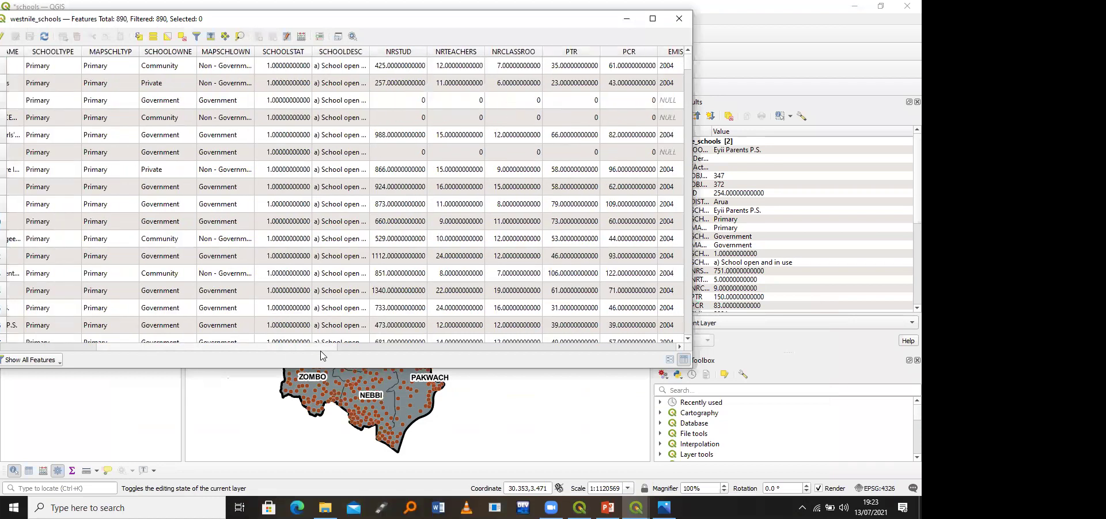
pyautogui.hscroll(10, 321, 354)
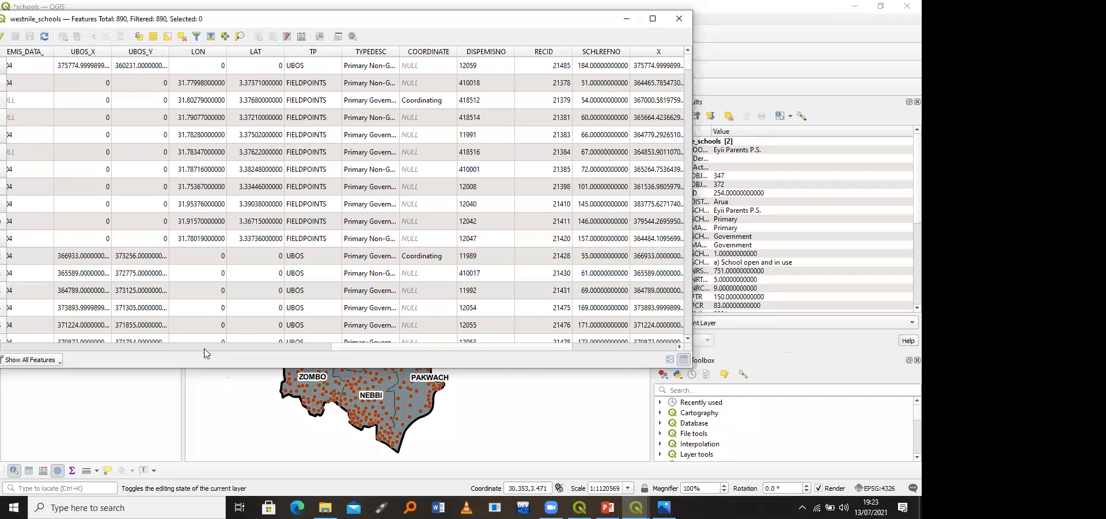
pyautogui.hscroll(-10, 214, 353)
pyautogui.hscroll(5, 291, 352)
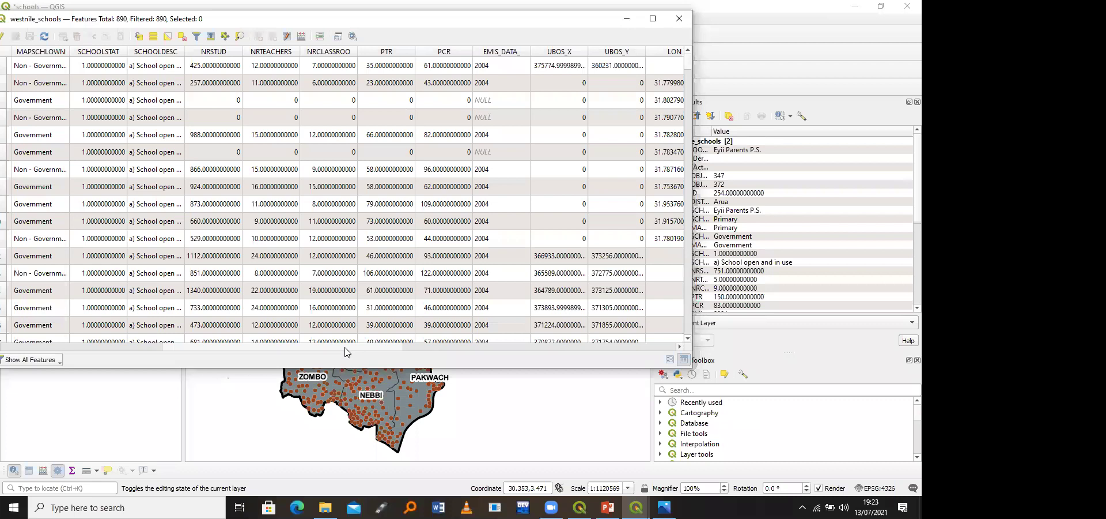
pyautogui.hscroll(3, 347, 351)
pyautogui.hscroll(5, 348, 351)
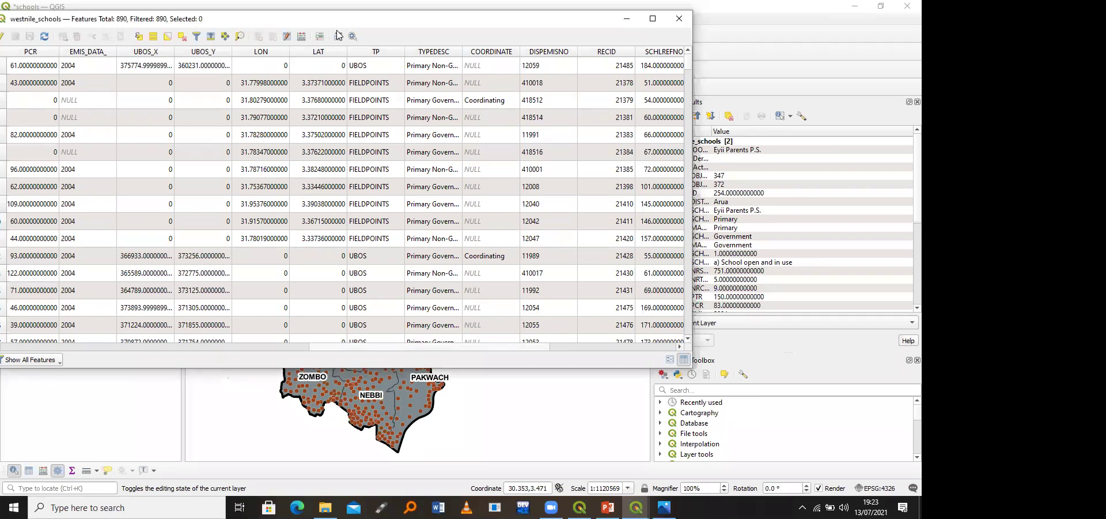
# Step: Set up a new decimal number (real) field named sample_E in the field calculator for westnile_schools
pyautogui.moveTo(270, 23); pyautogui.dragTo(337, 31)
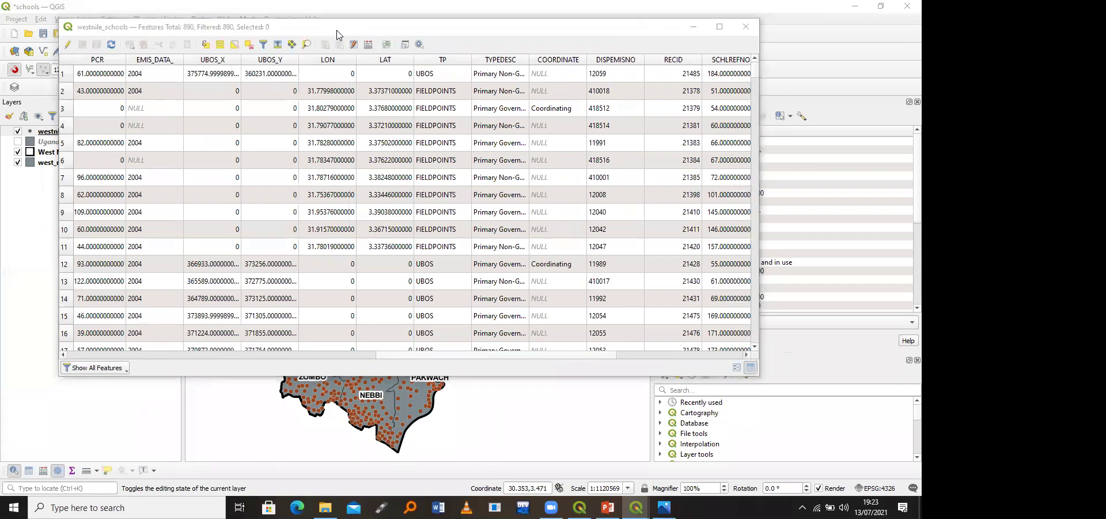
pyautogui.hotkey('ctrl', 'i')
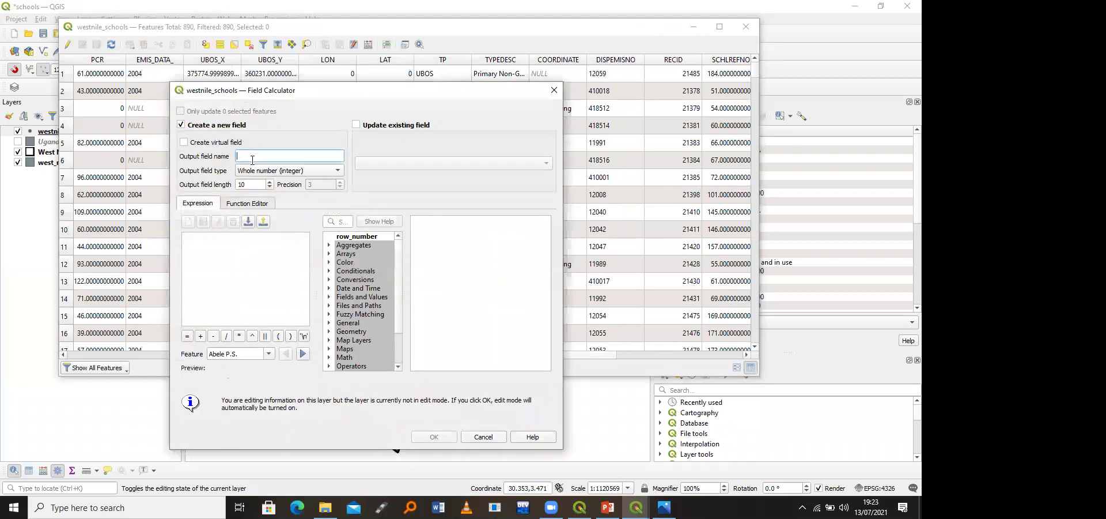
pyautogui.write('sampl_E')
pyautogui.click(260, 171)
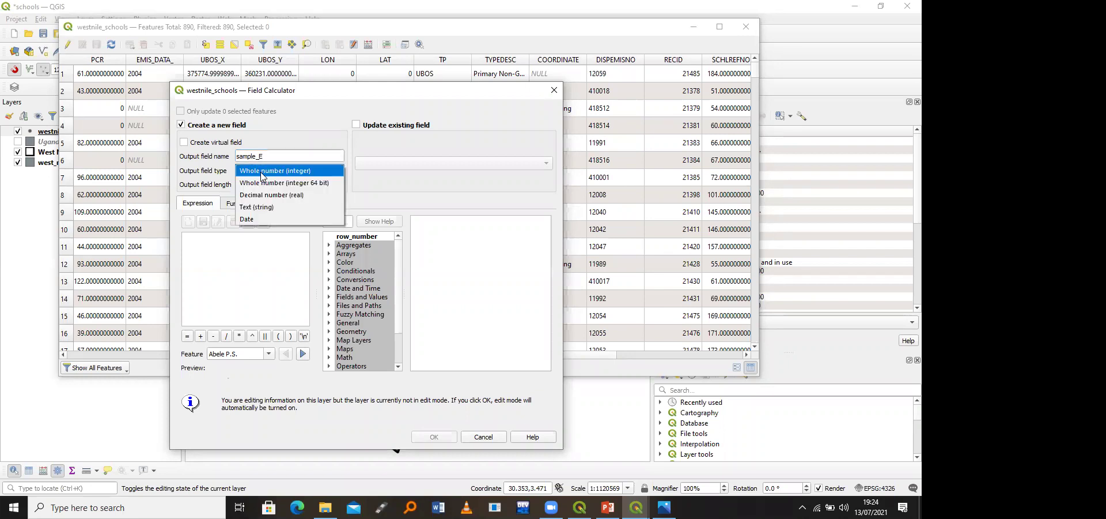
pyautogui.click(264, 194)
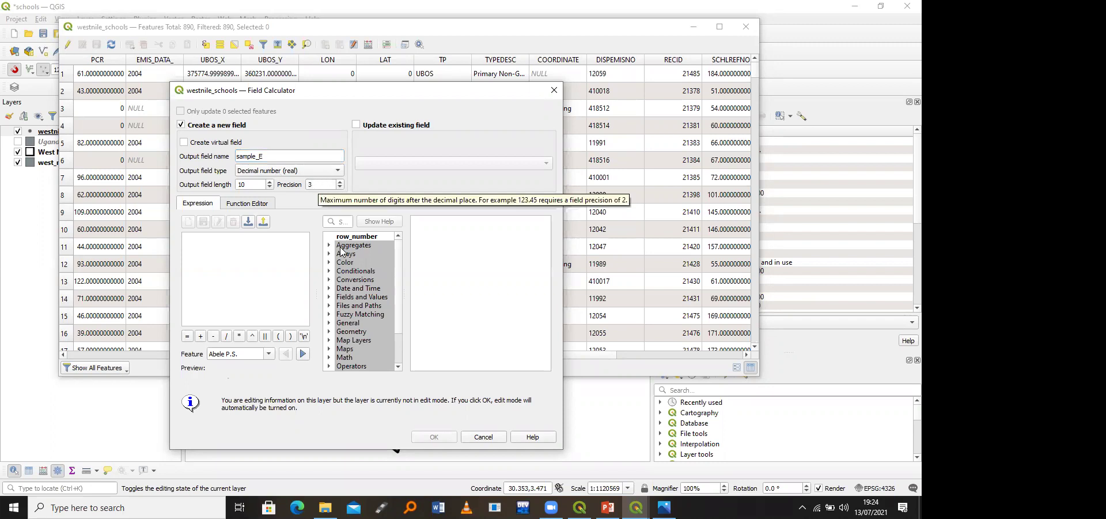
# Step: Use the geometry function $x as the expression for sample_E and calculate the field
pyautogui.click(330, 332)
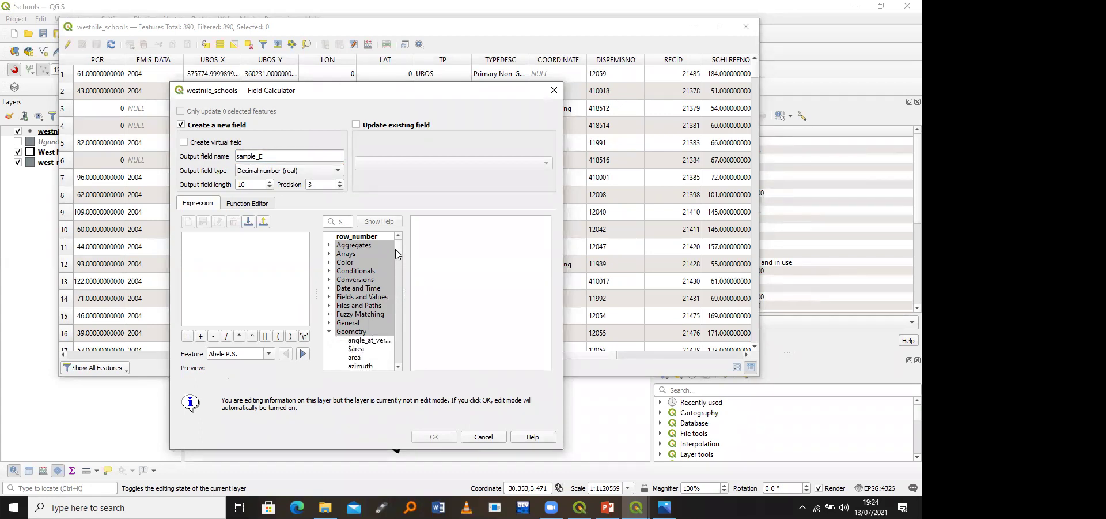
pyautogui.moveTo(397, 257); pyautogui.dragTo(397, 262)
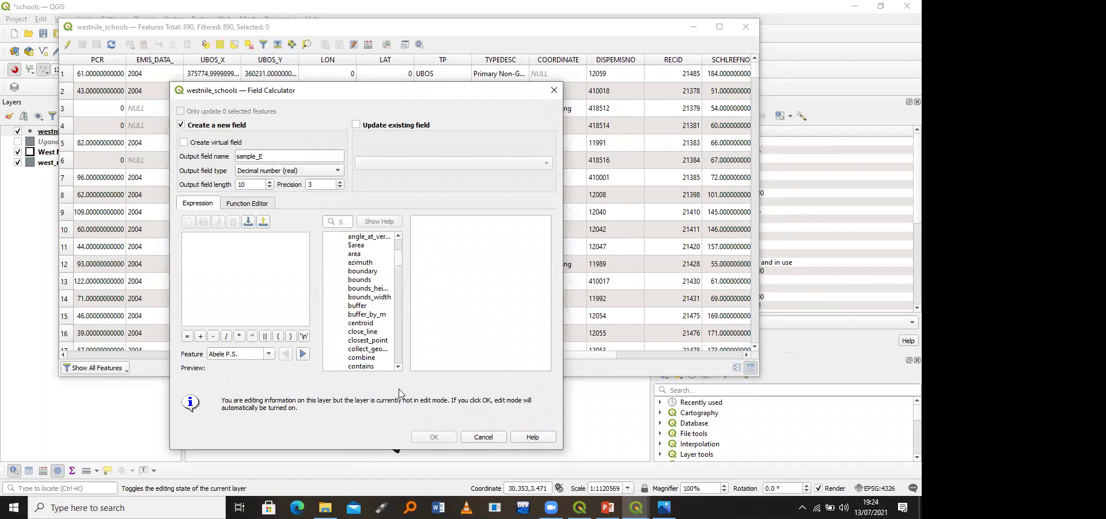
pyautogui.scroll(-4, 397, 367)
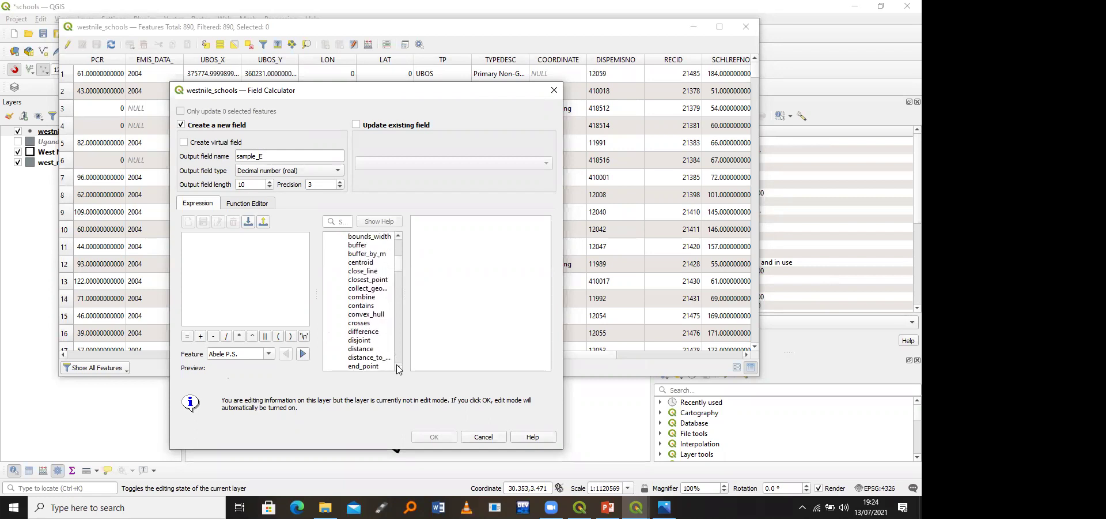
pyautogui.scroll(-11, 398, 368)
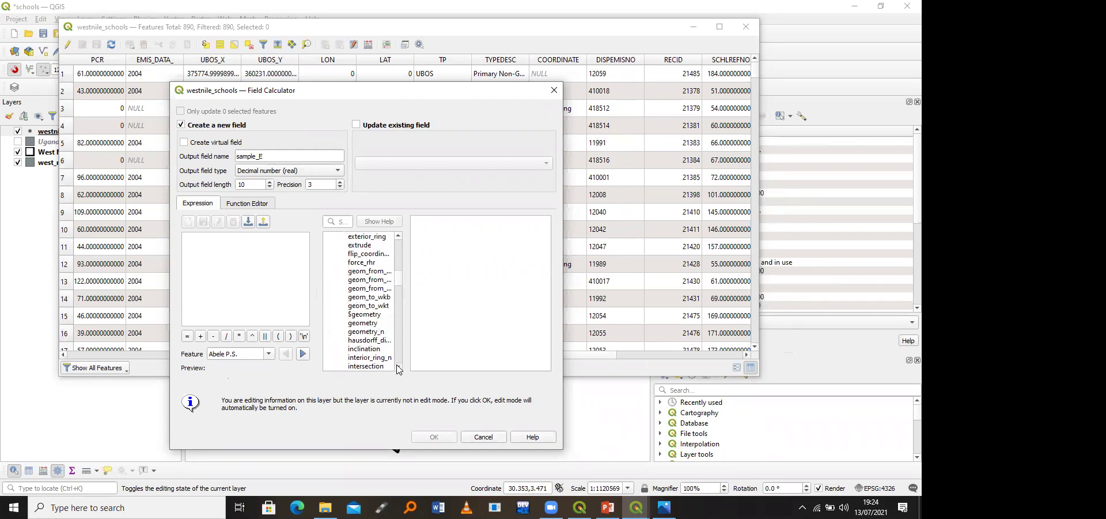
pyautogui.scroll(-7, 397, 368)
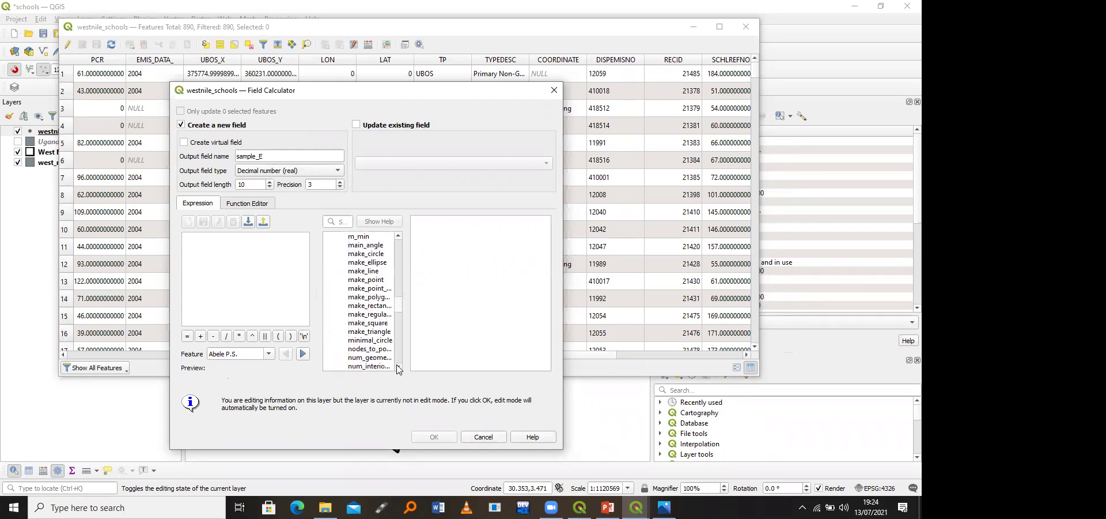
pyautogui.scroll(-11, 397, 368)
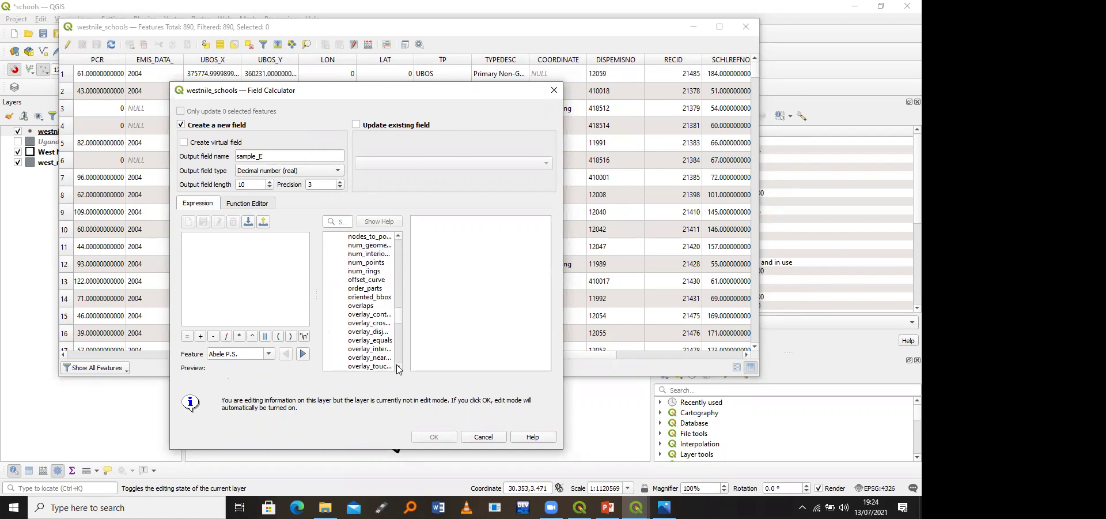
pyautogui.click(397, 367)
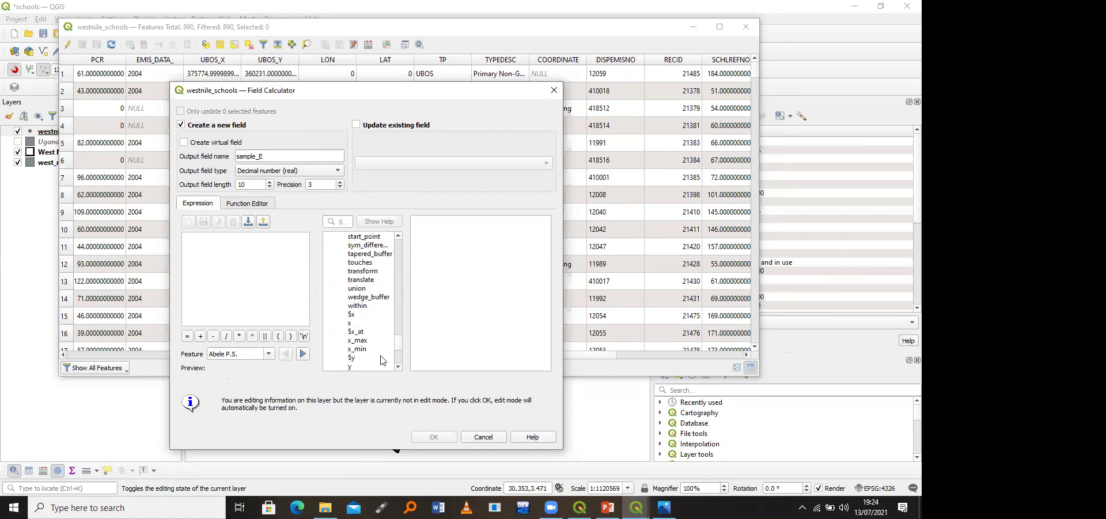
pyautogui.doubleClick(350, 317)
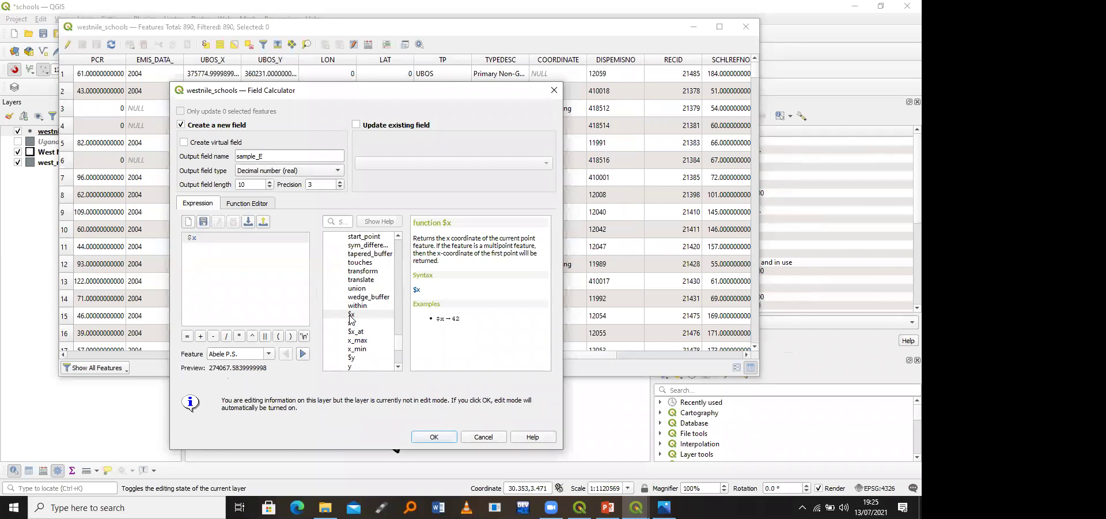
pyautogui.click(443, 435)
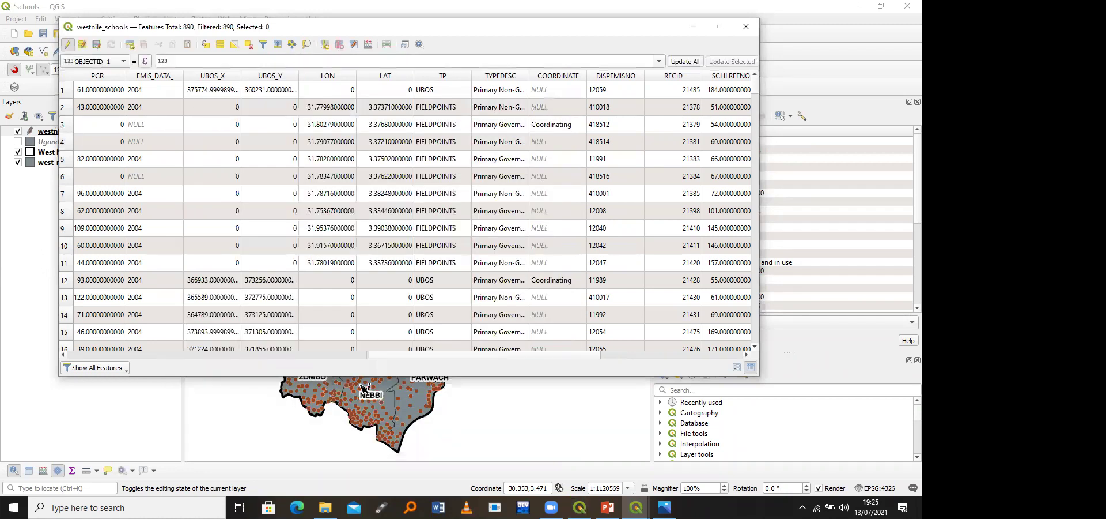
# Step: Examine the new sample_E column at the end of the westnile_schools attribute table alongside the existing X and Y coordinates
pyautogui.click(390, 354)
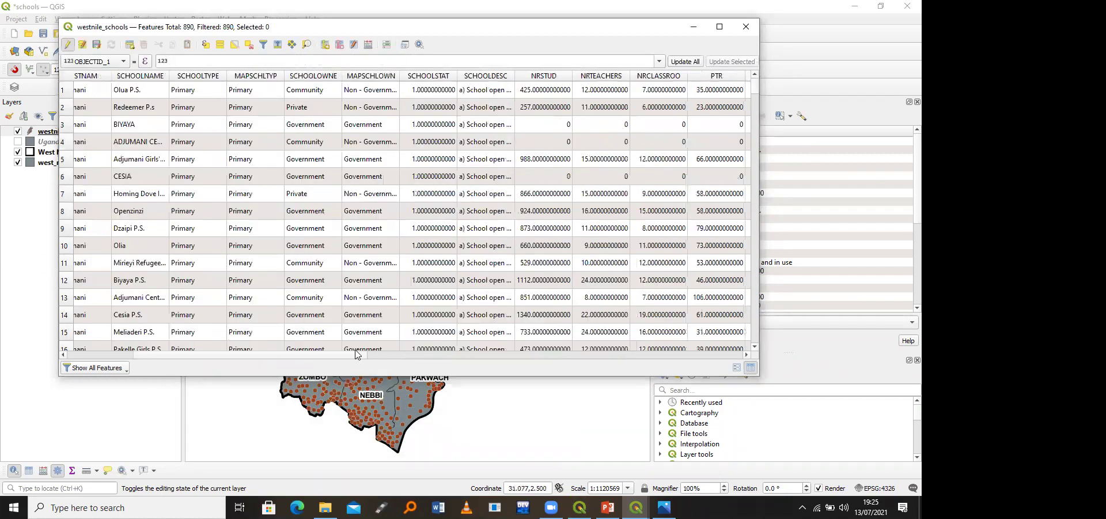
pyautogui.click(571, 357)
pyautogui.moveTo(570, 356); pyautogui.dragTo(571, 357)
pyautogui.hscroll(2, 570, 357)
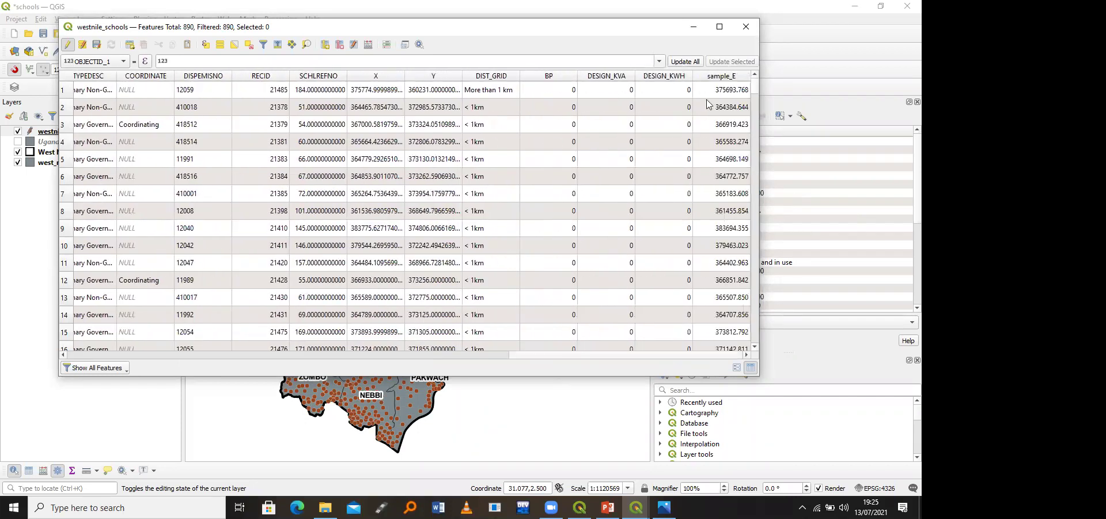
pyautogui.click(719, 26)
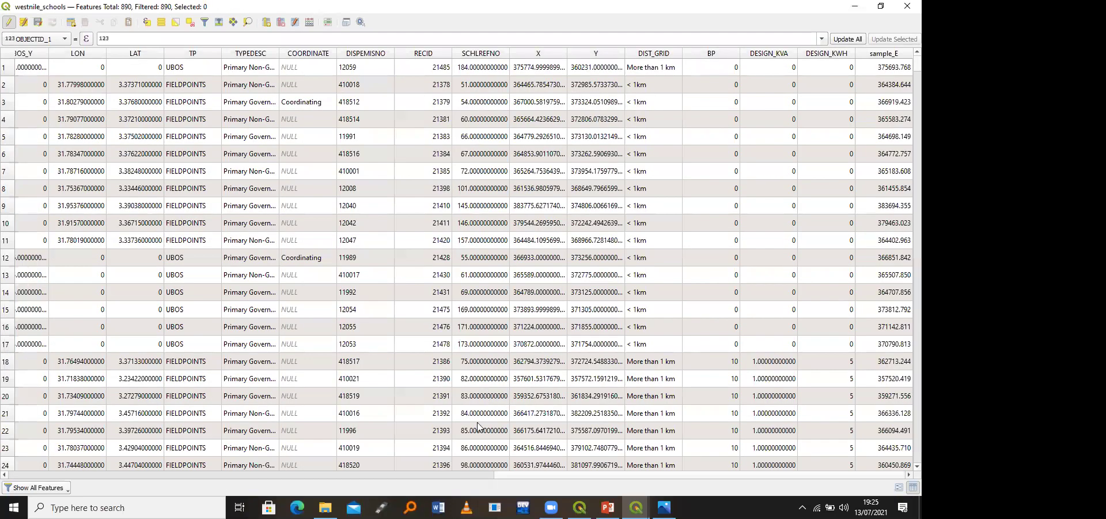
pyautogui.click(880, 12)
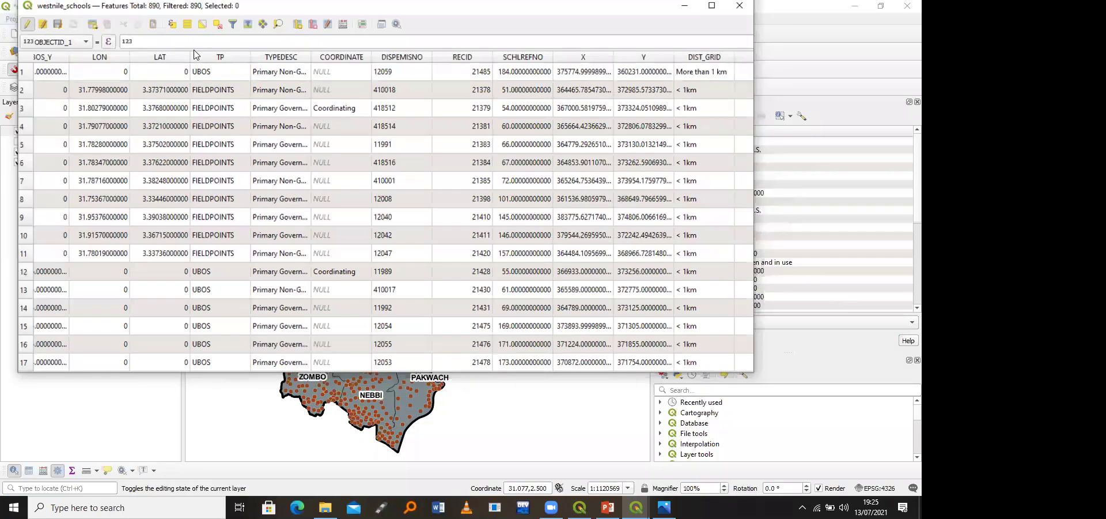
pyautogui.moveTo(295, 27); pyautogui.dragTo(194, 51)
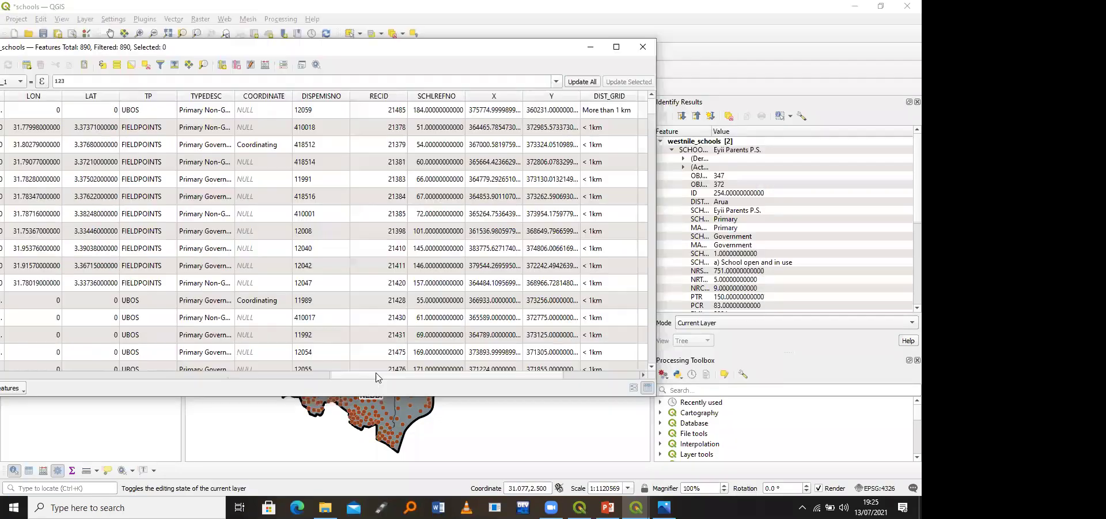
pyautogui.moveTo(473, 373); pyautogui.dragTo(548, 374)
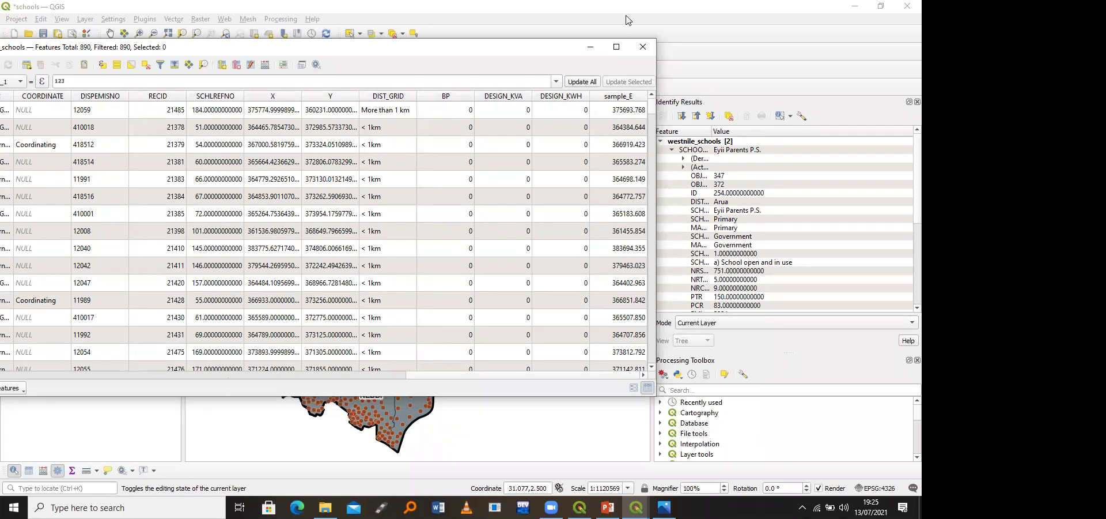
# Step: Minimise the westnile_schools attribute table and save the schools project
pyautogui.click(591, 47)
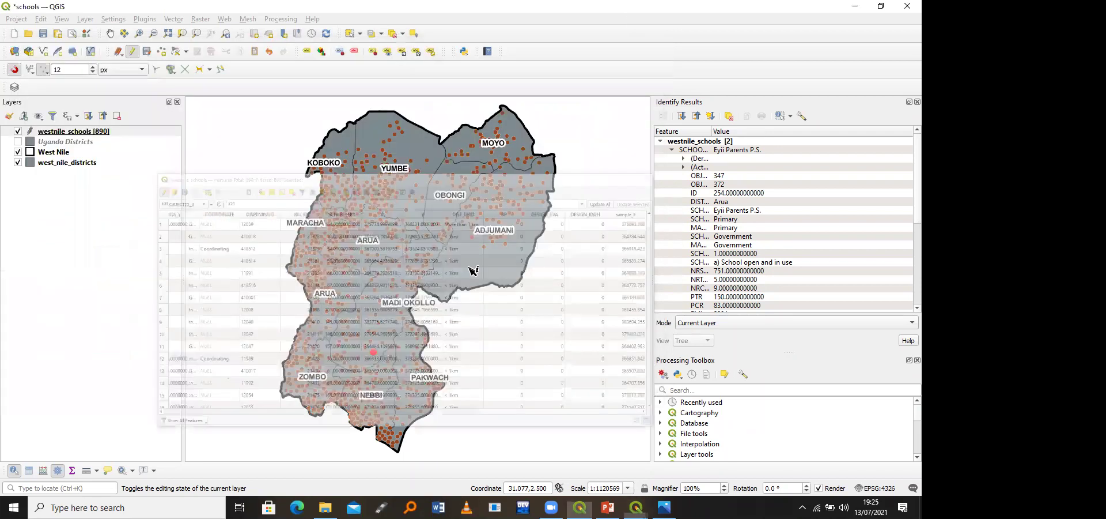
pyautogui.hotkey('ctrl', 's')
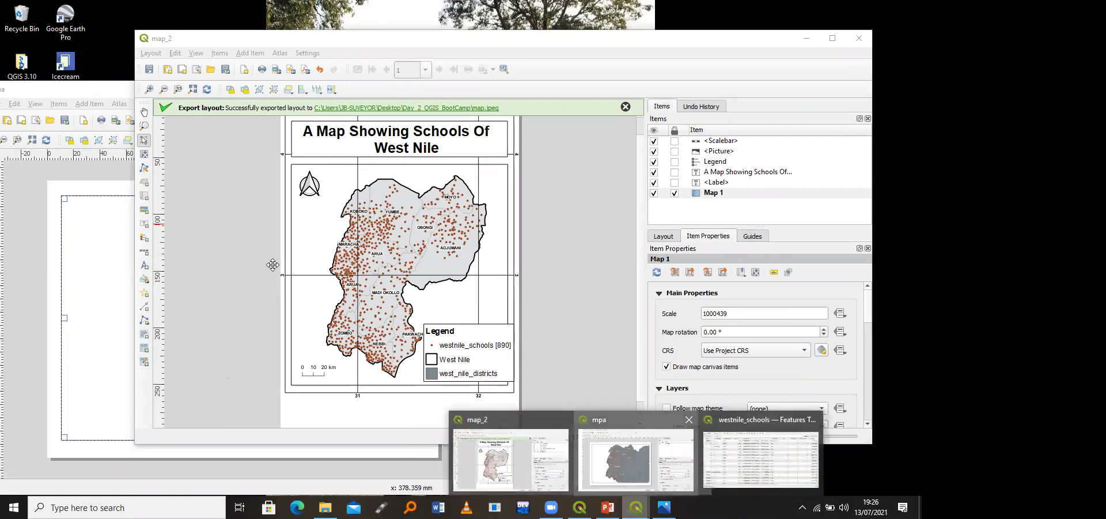
# Step: View the mpa layout and the example schools map in the Day_2_ppt PowerPoint presentation, and return to the main QGIS map
pyautogui.click(636, 459)
pyautogui.click(652, 94)
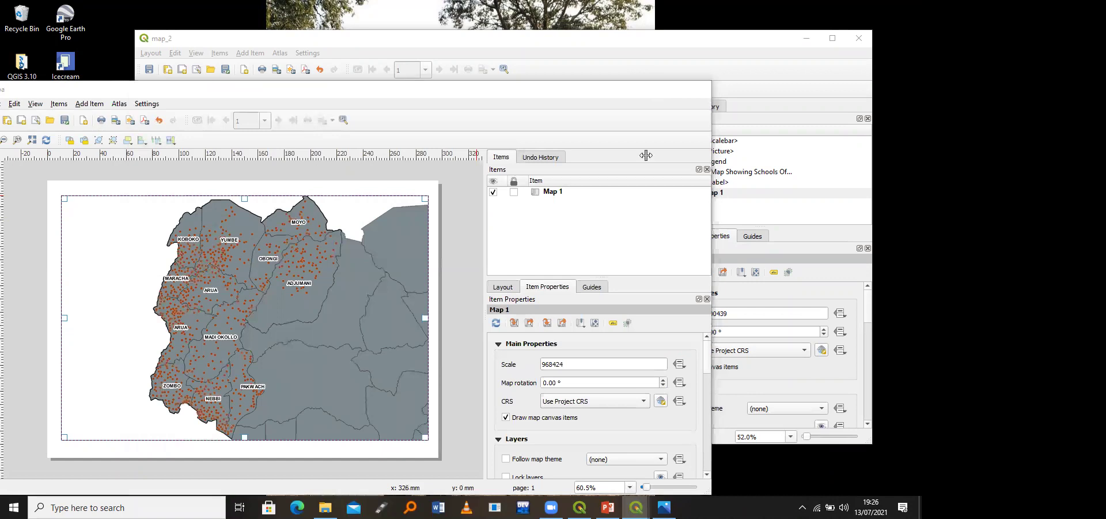
pyautogui.click(607, 507)
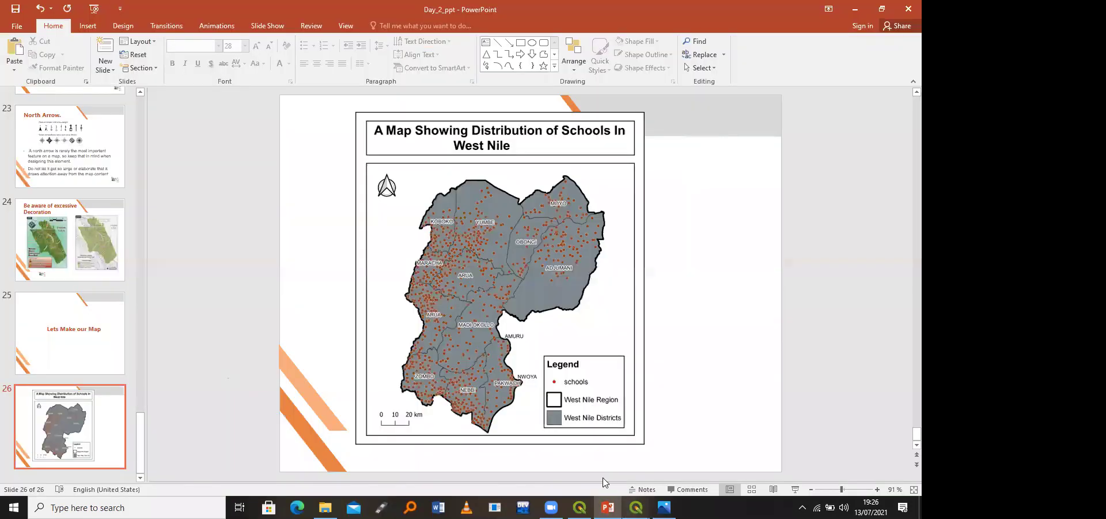
pyautogui.moveTo(637, 507)
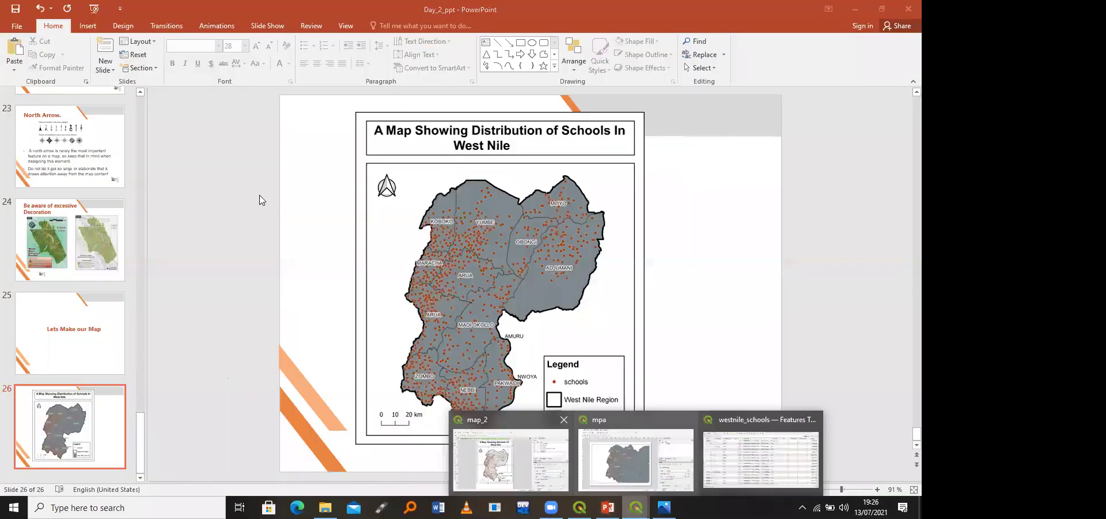
pyautogui.click(636, 459)
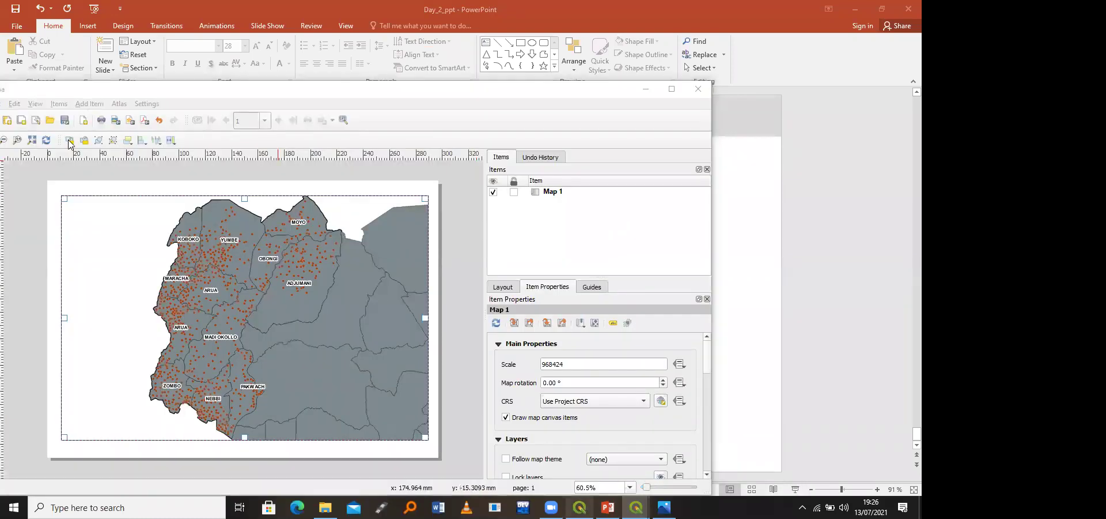
pyautogui.hotkey('alt', 'Tab')
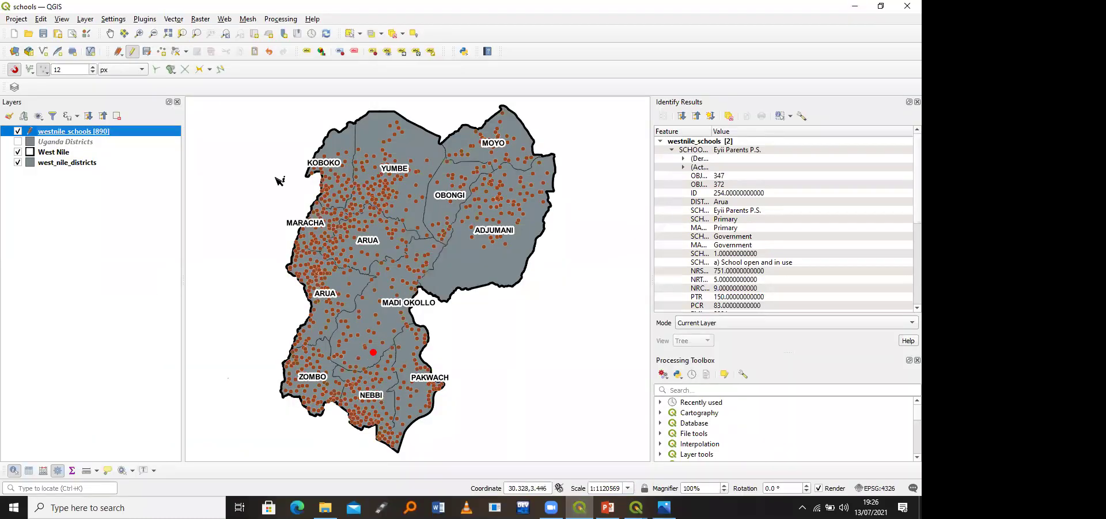
# Step: Move a school point just above the ARUA label eastward with the Vertex Tool (All Layers)
pyautogui.click(138, 33)
pyautogui.moveTo(333, 180); pyautogui.dragTo(481, 298)
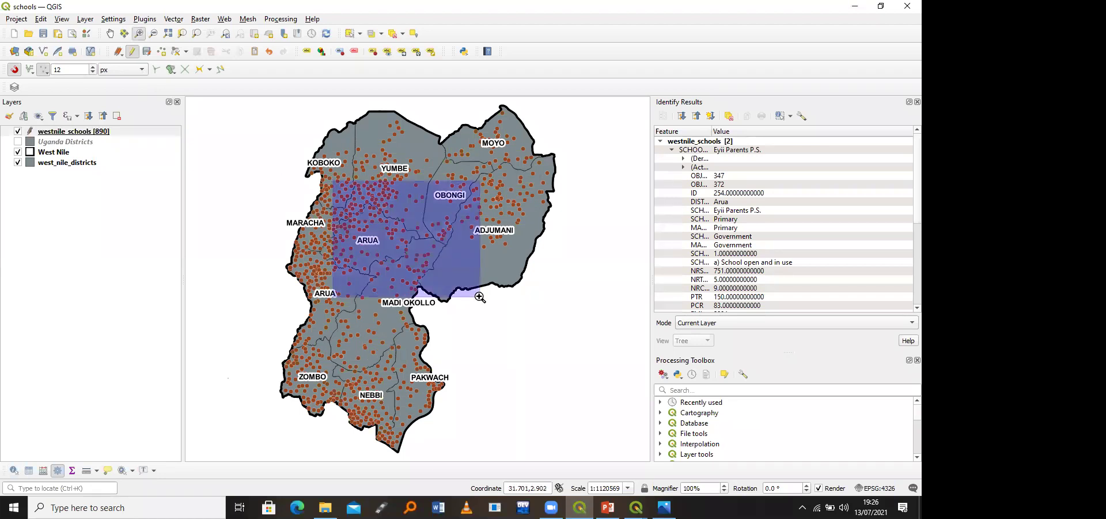
pyautogui.moveTo(340, 230); pyautogui.dragTo(431, 306)
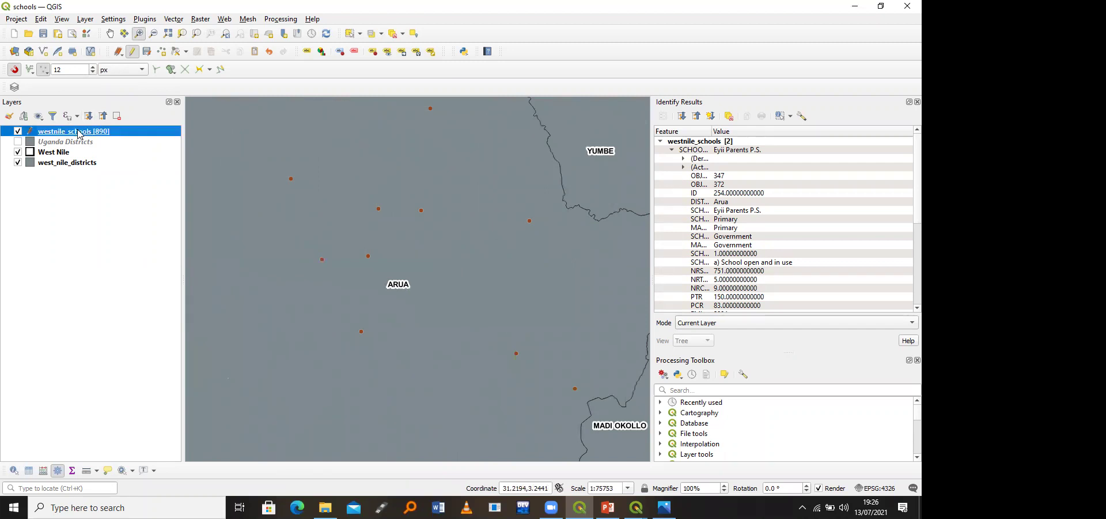
pyautogui.click(133, 52)
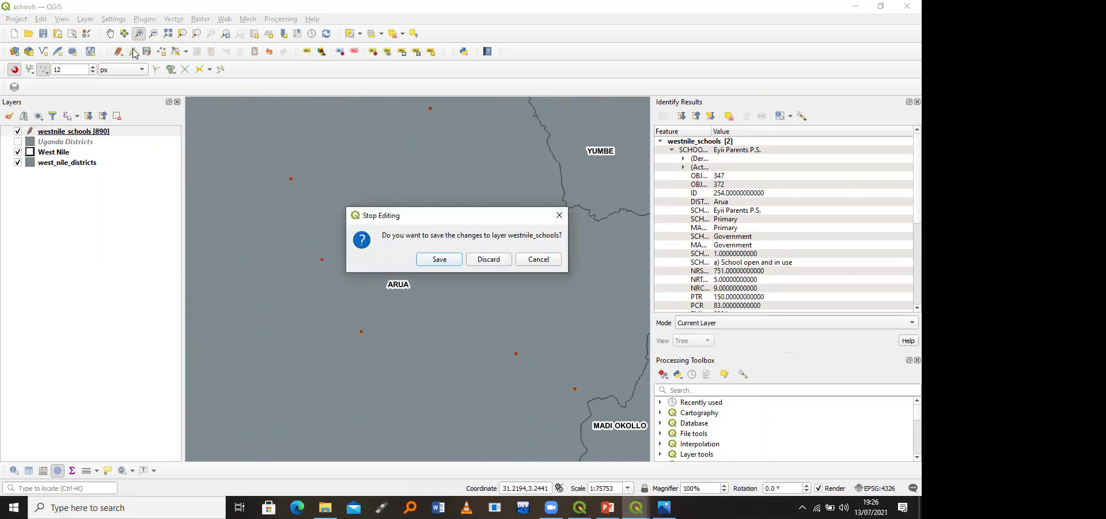
pyautogui.click(559, 216)
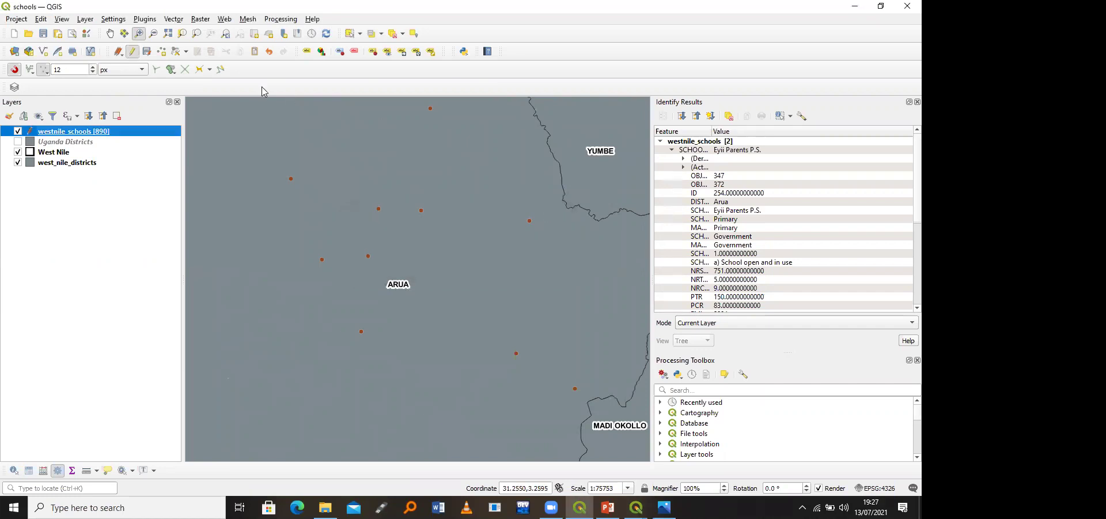
pyautogui.click(187, 52)
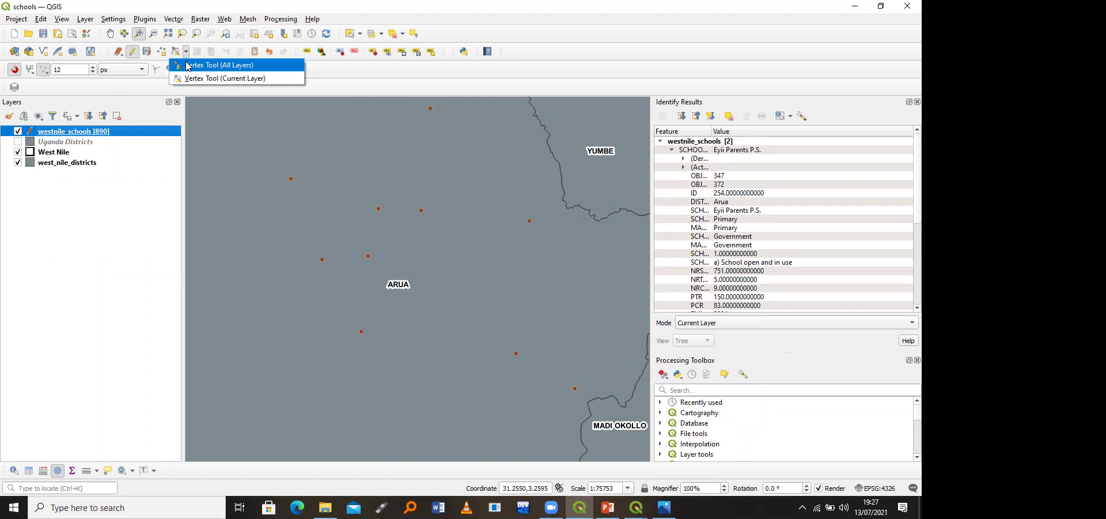
pyautogui.click(188, 66)
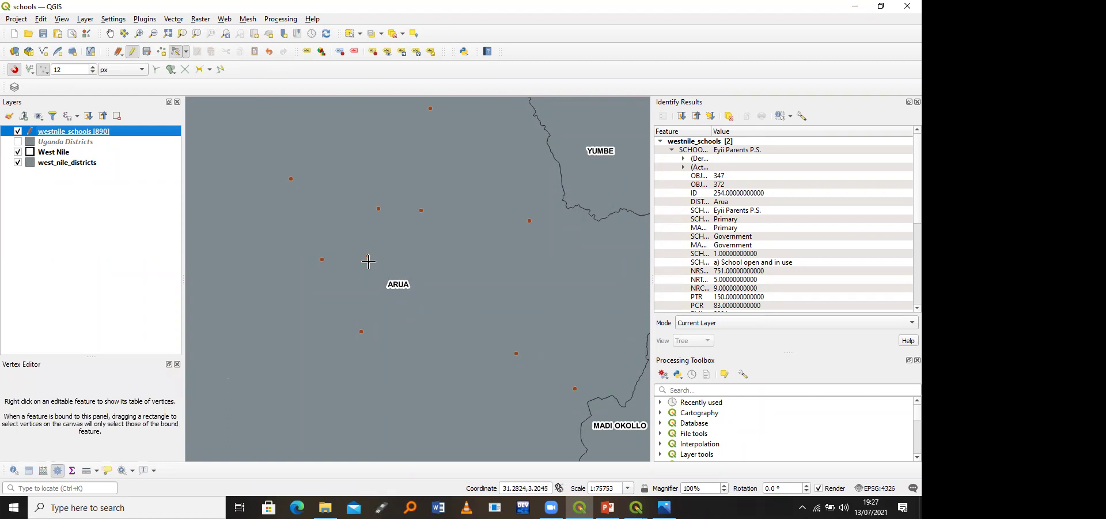
pyautogui.click(368, 255)
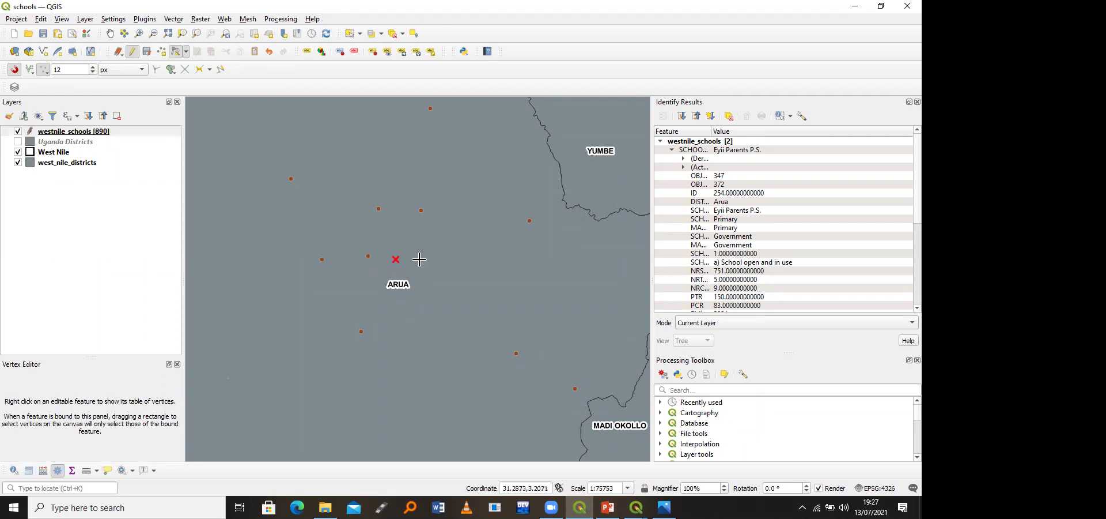
pyautogui.click(438, 260)
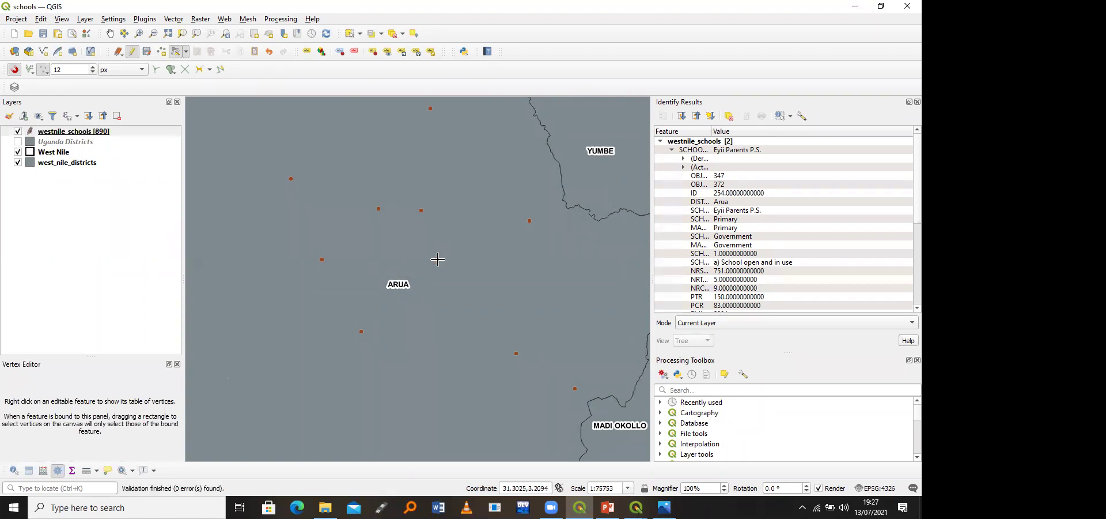
pyautogui.hotkey('ctrl', 'z')
# Step: Stop editing the westnile_schools layer and discard the unsaved move of the school point
pyautogui.click(132, 52)
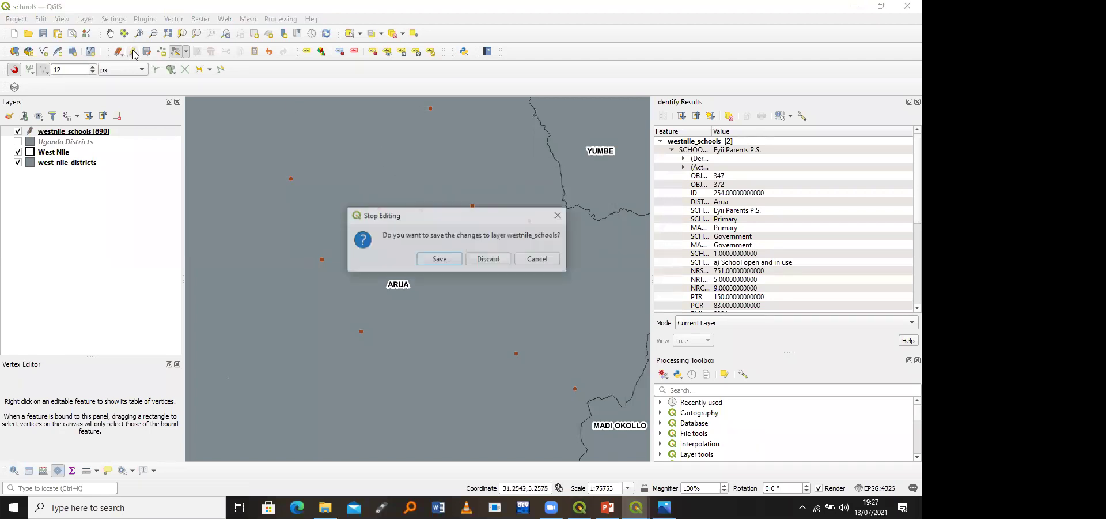
pyautogui.click(487, 260)
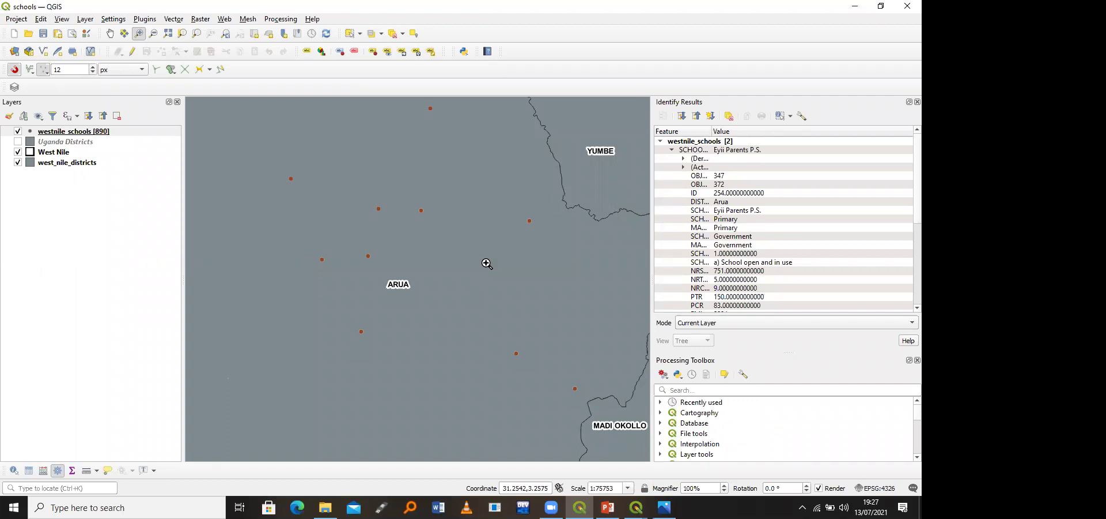
# Step: Start editing the westnile_schools layer and place a new school point north-west of the ARUA label
pyautogui.click(139, 134)
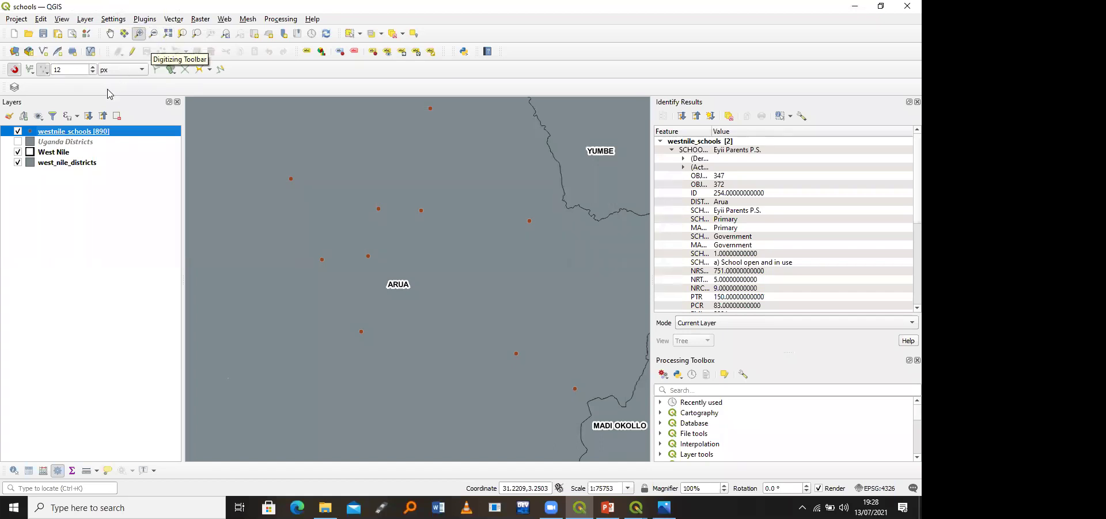
pyautogui.click(133, 51)
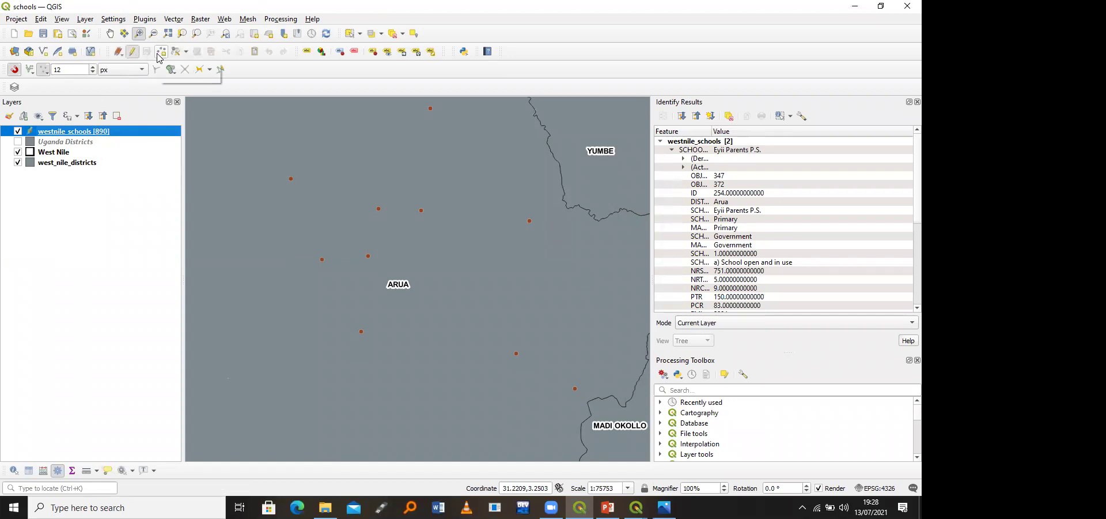
pyautogui.click(159, 53)
pyautogui.click(342, 170)
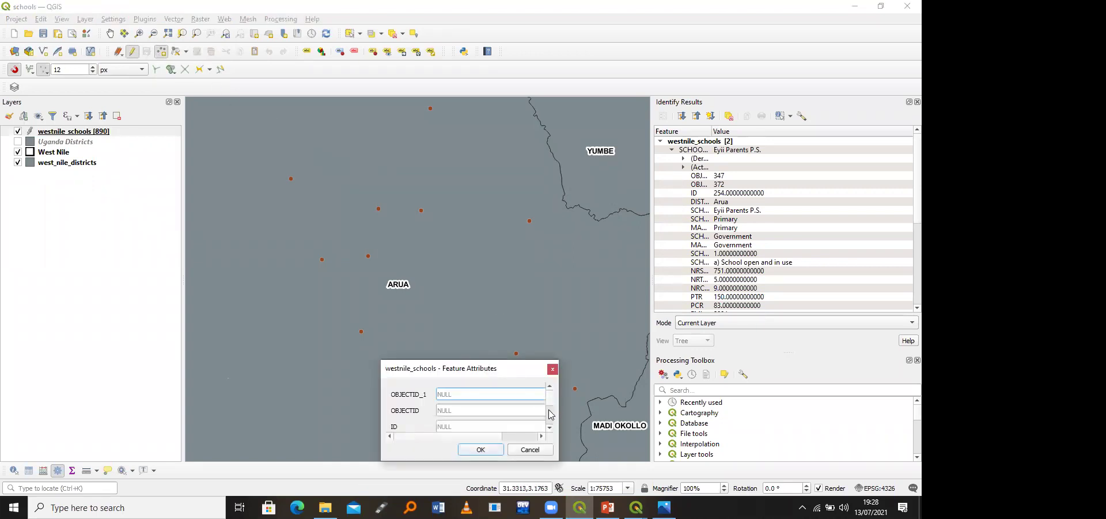
# Step: Examine the new point's attribute fields from OBJECTID_1 to DESIGN_KWH in an enlarged Feature Attributes form, and cancel the form
pyautogui.scroll(-2, 550, 416)
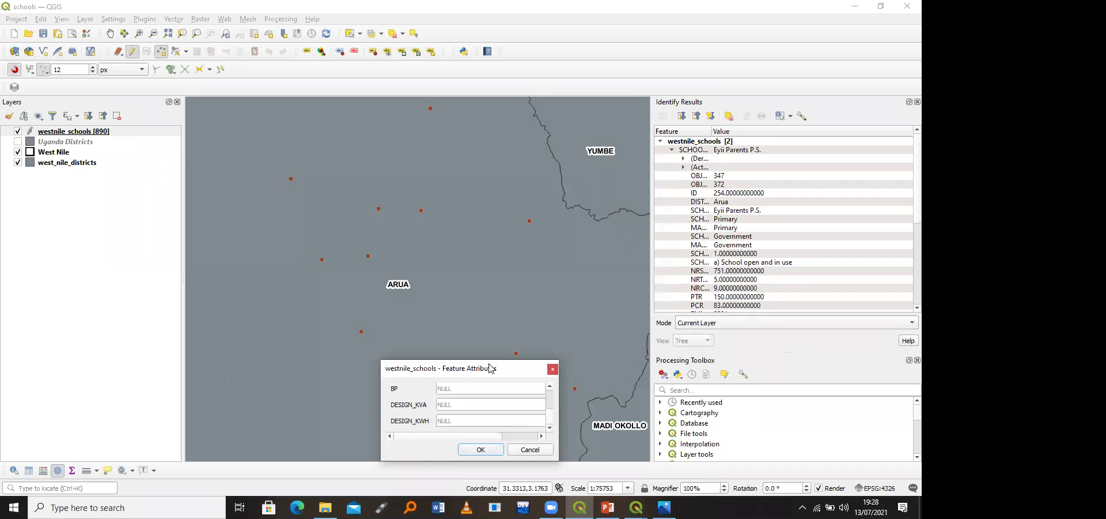
pyautogui.moveTo(491, 363); pyautogui.dragTo(435, 159)
pyautogui.scroll(5, 489, 209)
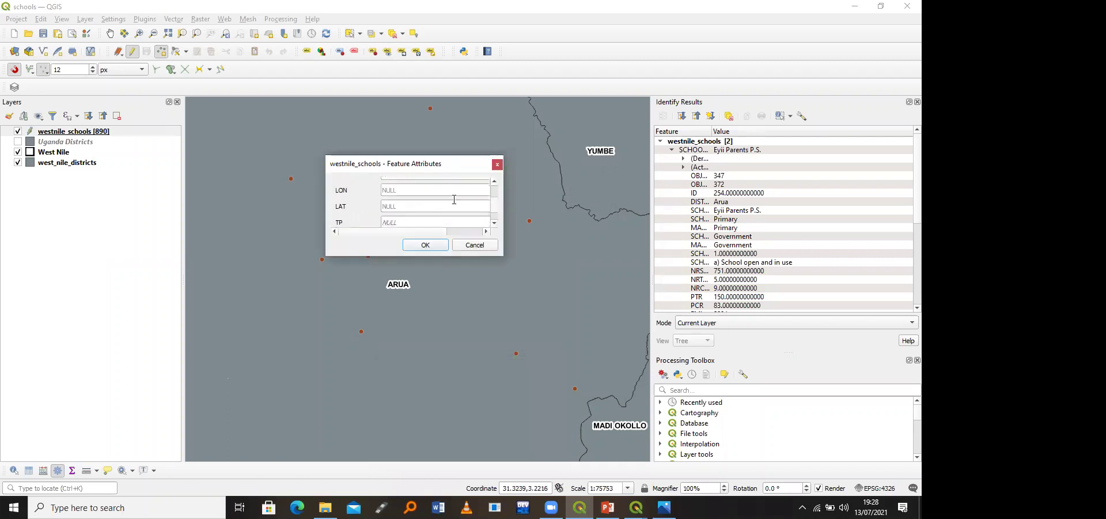
pyautogui.scroll(3, 494, 212)
pyautogui.scroll(-2, 496, 212)
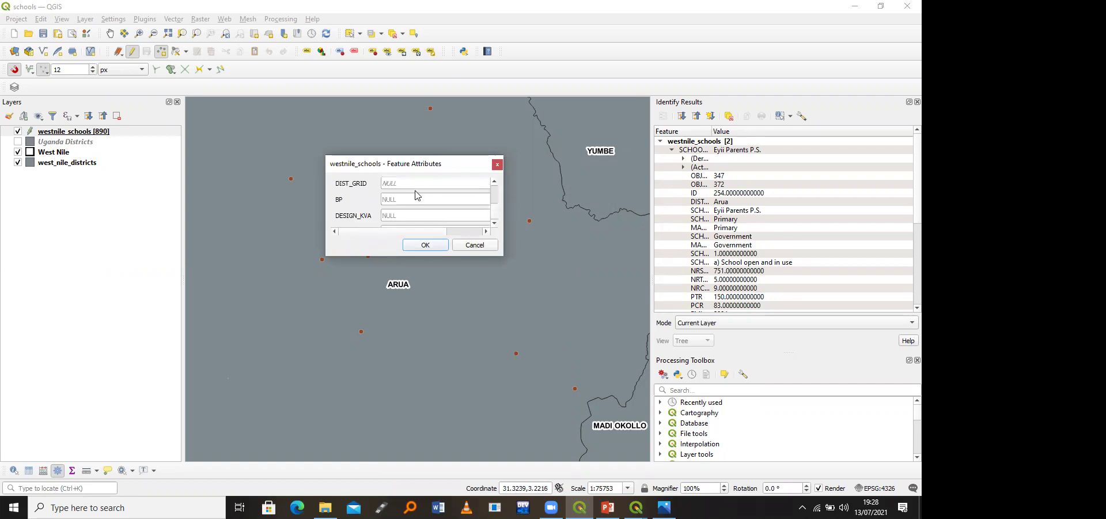
pyautogui.scroll(-1, 496, 212)
pyautogui.scroll(10, 495, 212)
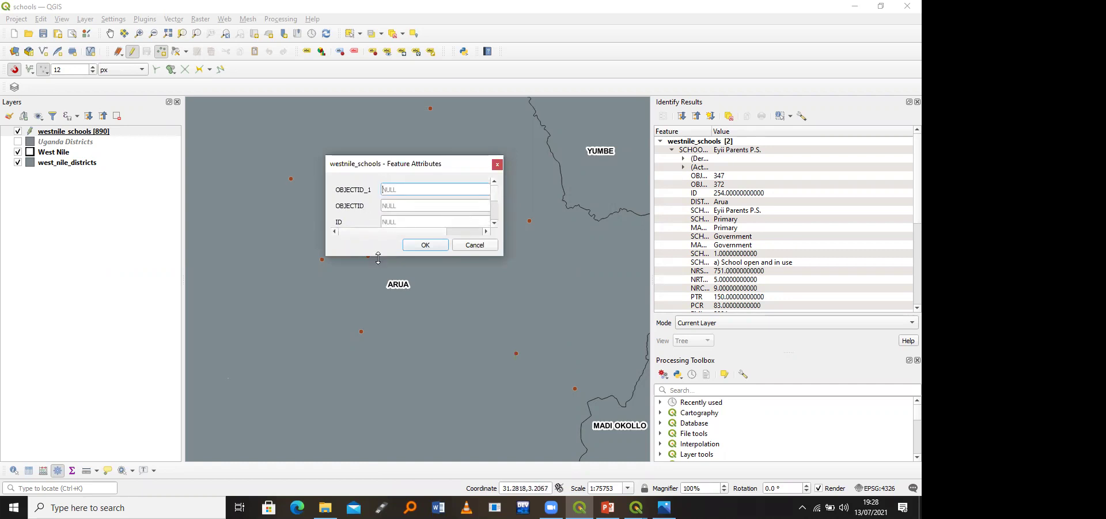
pyautogui.moveTo(378, 257); pyautogui.dragTo(378, 454)
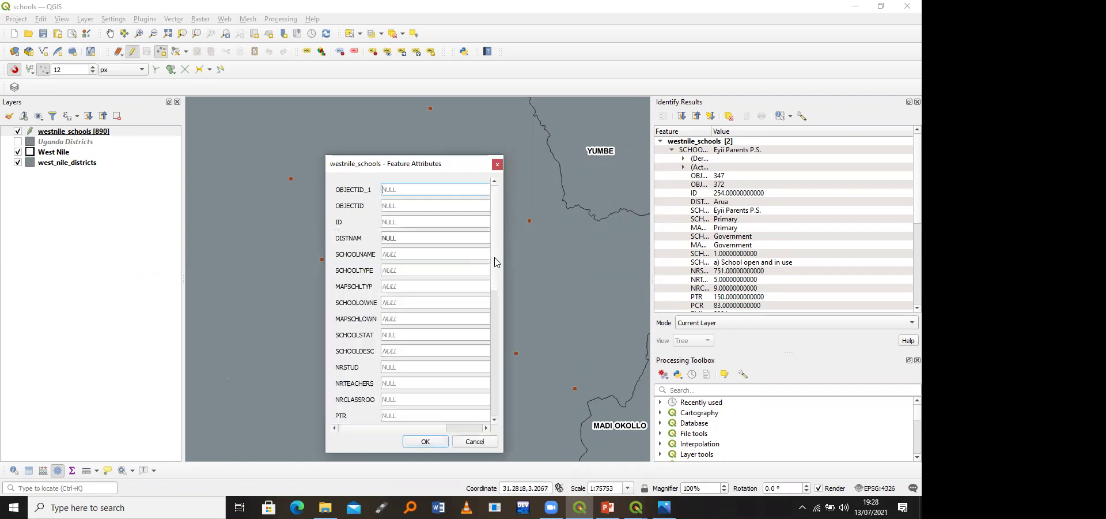
pyautogui.scroll(-1, 495, 300)
pyautogui.scroll(-6, 493, 323)
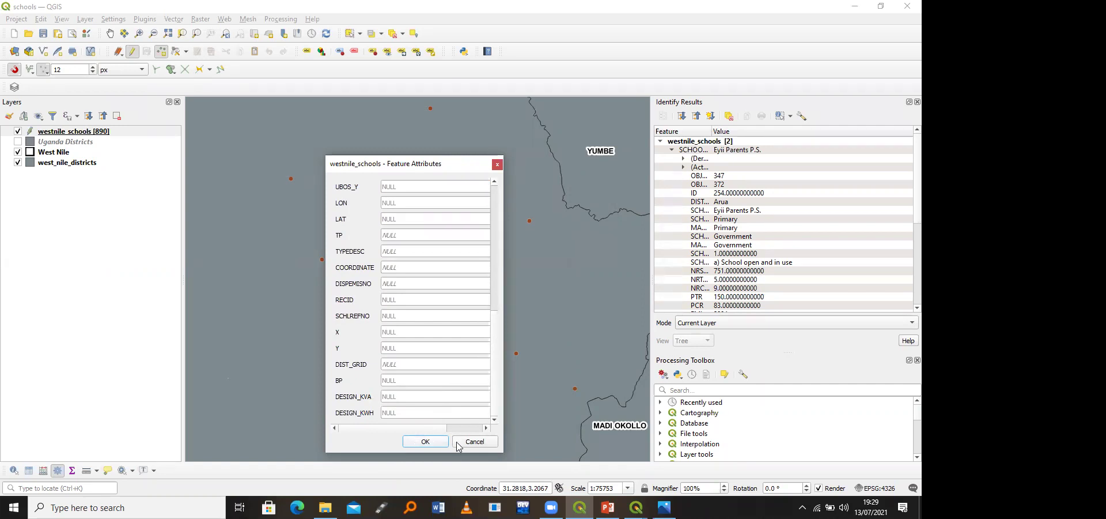
pyautogui.press('Escape')
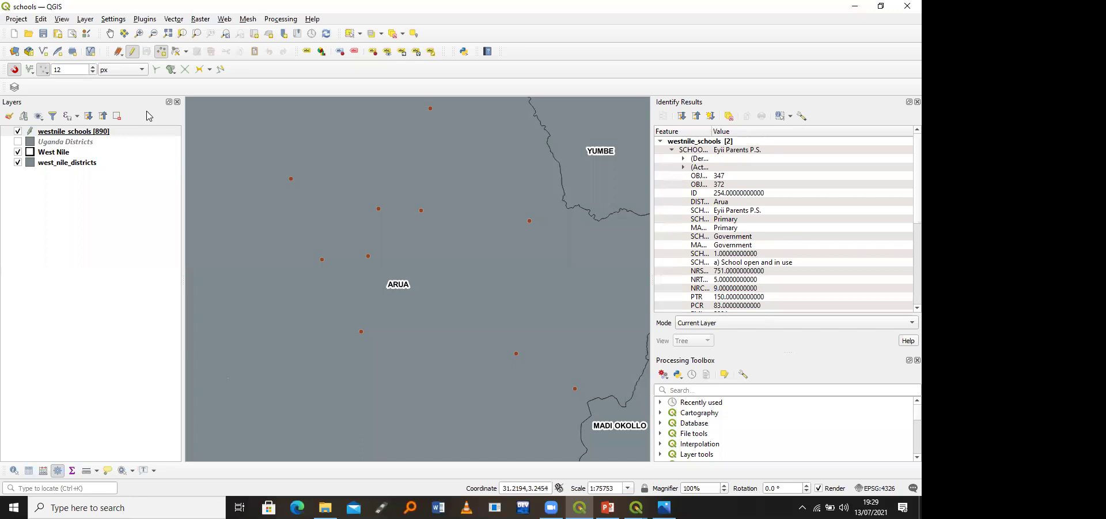